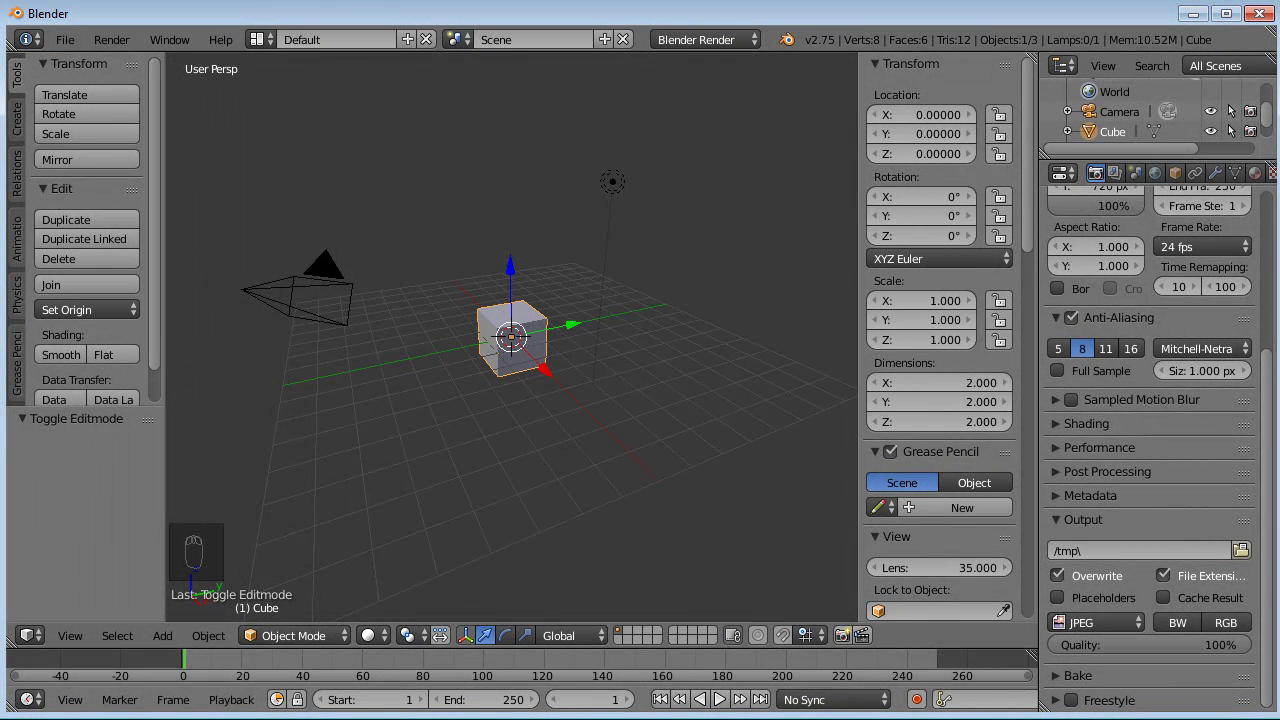
# - Narrow the properties editor to give the 3D viewport more room
pyautogui.moveTo(420, 490)
pyautogui.mouseDown(button='middle')
pyautogui.moveTo(532, 496)
pyautogui.moveTo(525, 516)
pyautogui.moveTo(446, 525)
pyautogui.moveTo(433, 543)
pyautogui.moveTo(440, 483)
pyautogui.mouseUp(button='middle')
pyautogui.scroll(4, 521, 507)
pyautogui.scroll(-1, 442, 480)
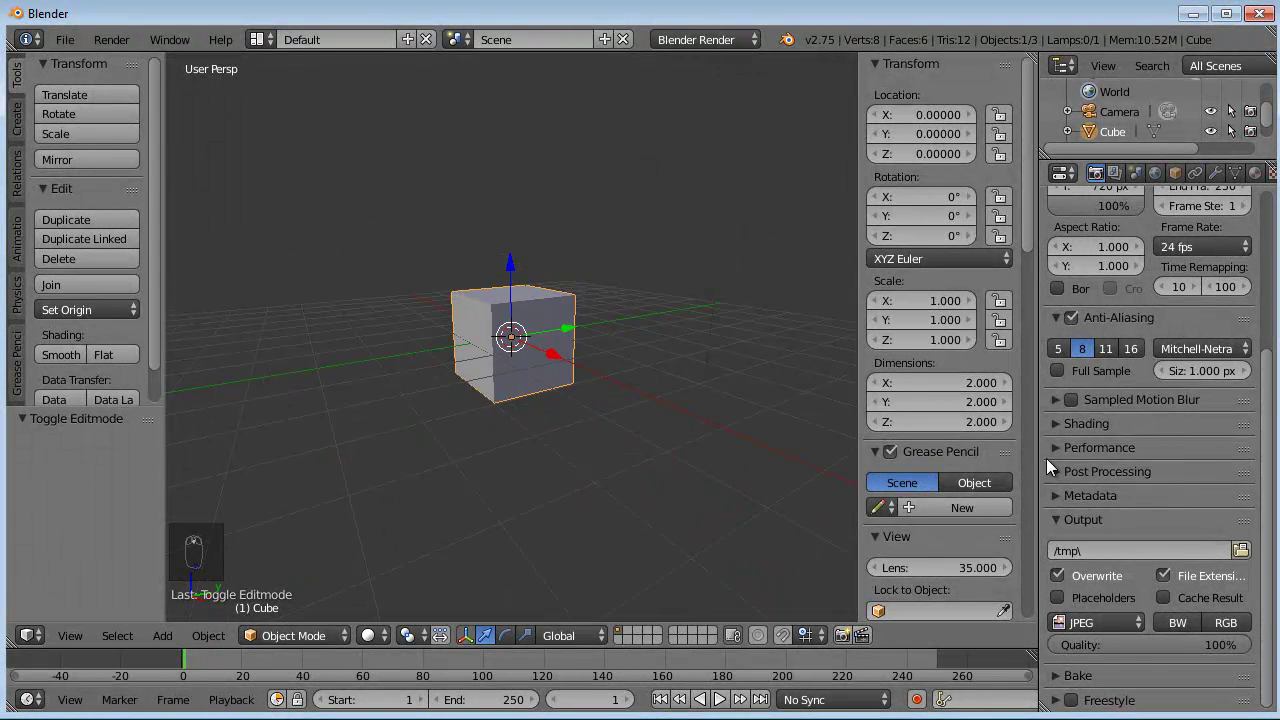
pyautogui.moveTo(1041, 458); pyautogui.dragTo(1100, 458)
pyautogui.moveTo(771, 449); pyautogui.dragTo(631, 529, button='middle')
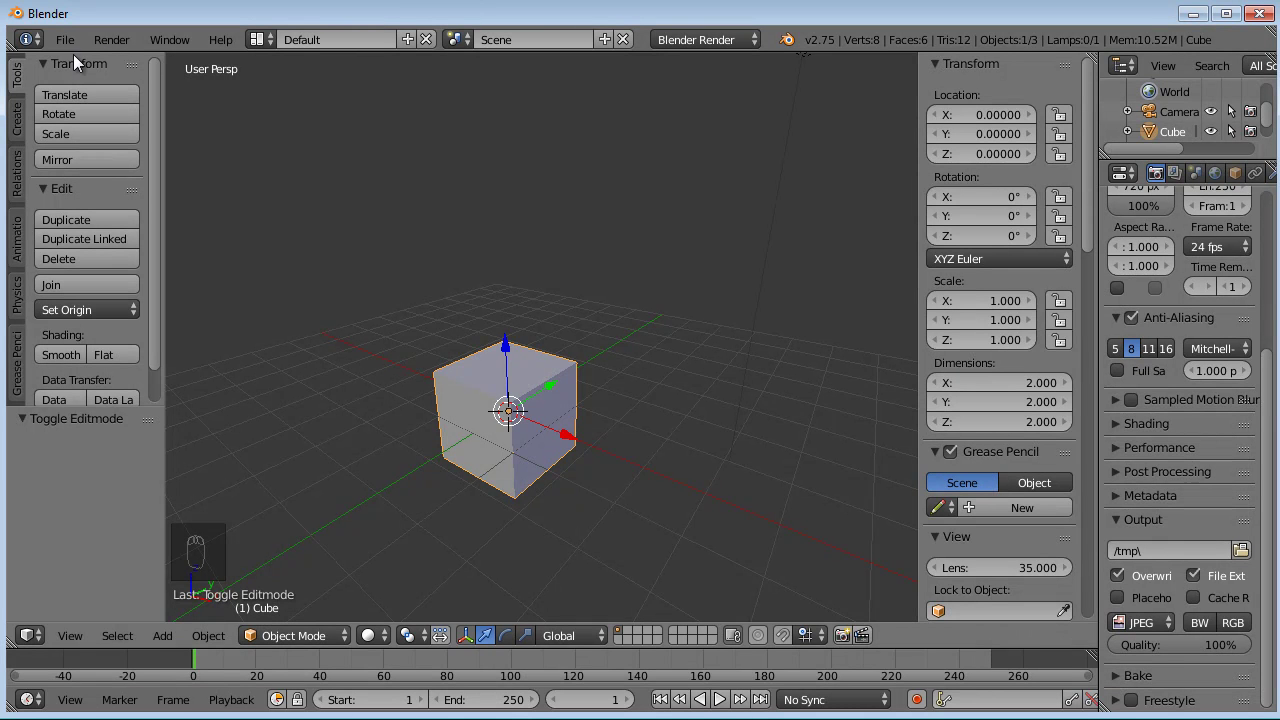
pyautogui.moveTo(418, 244); pyautogui.dragTo(574, 263, button='middle')
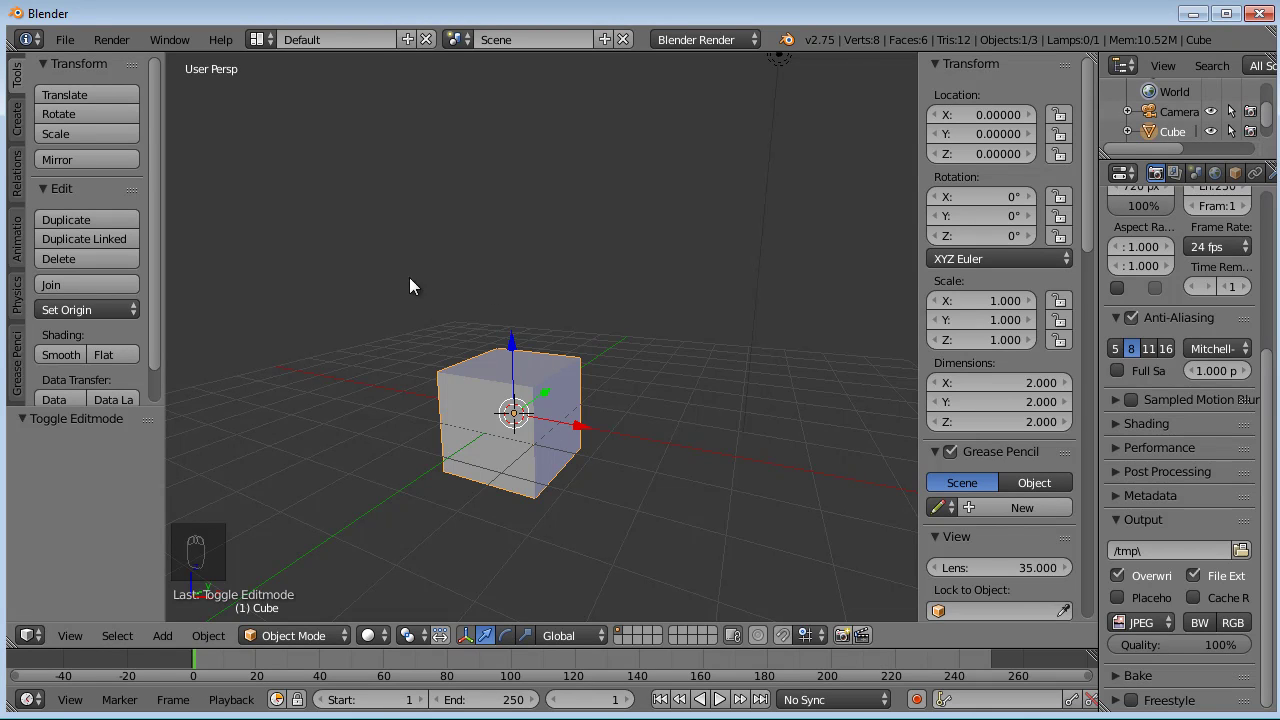
pyautogui.moveTo(409, 277); pyautogui.dragTo(425, 278, button='middle')
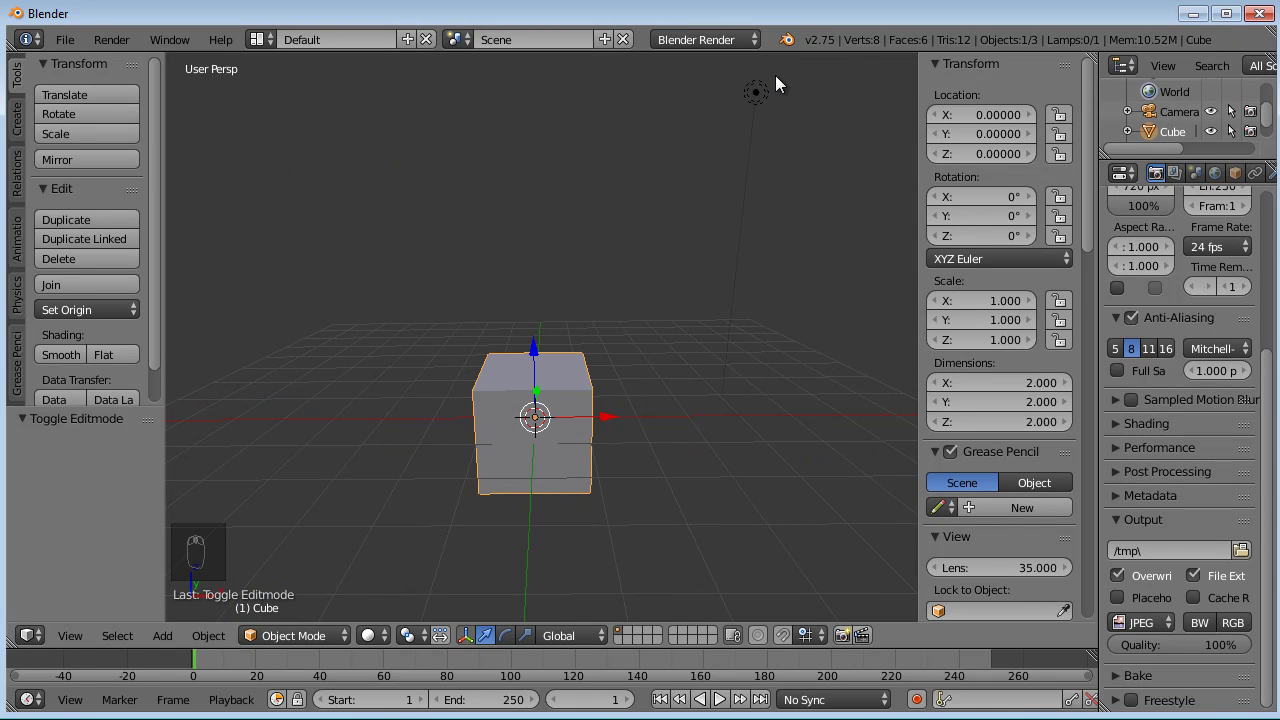
pyautogui.moveTo(761, 100); pyautogui.dragTo(566, 241, button='middle')
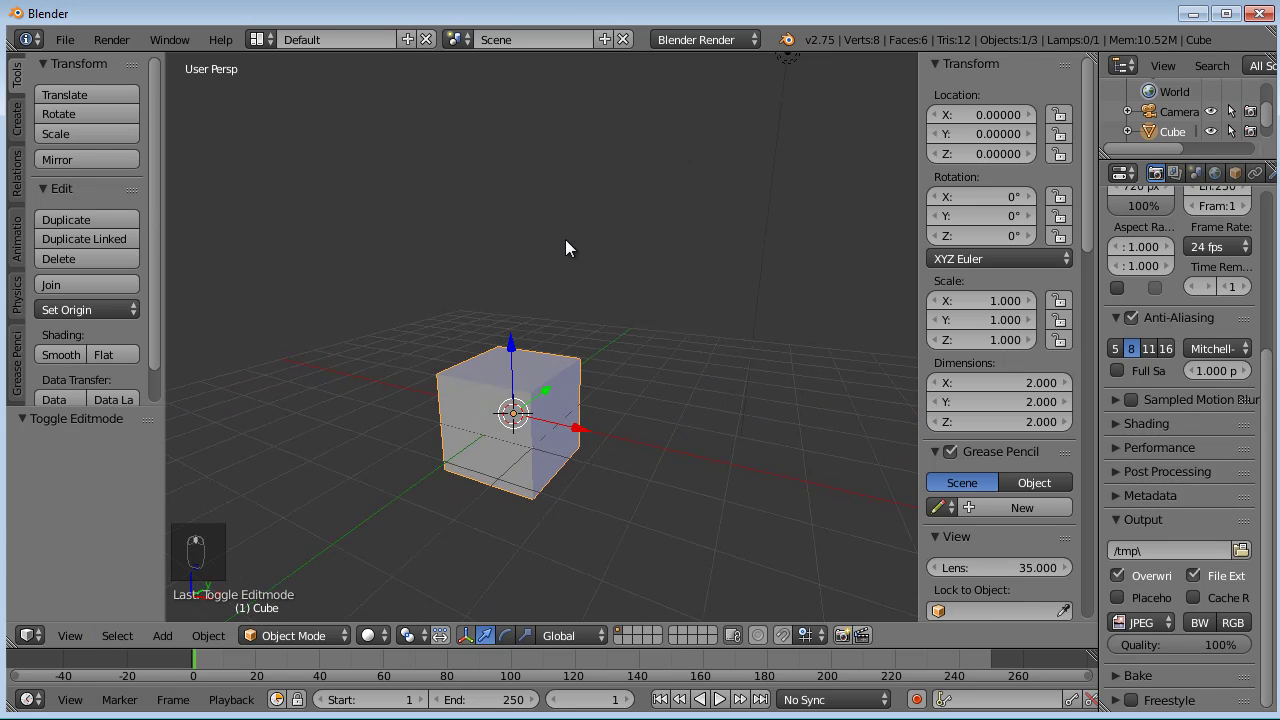
pyautogui.moveTo(920, 535)
pyautogui.mouseDown()
pyautogui.moveTo(895, 534)
pyautogui.moveTo(912, 532)
pyautogui.mouseUp()
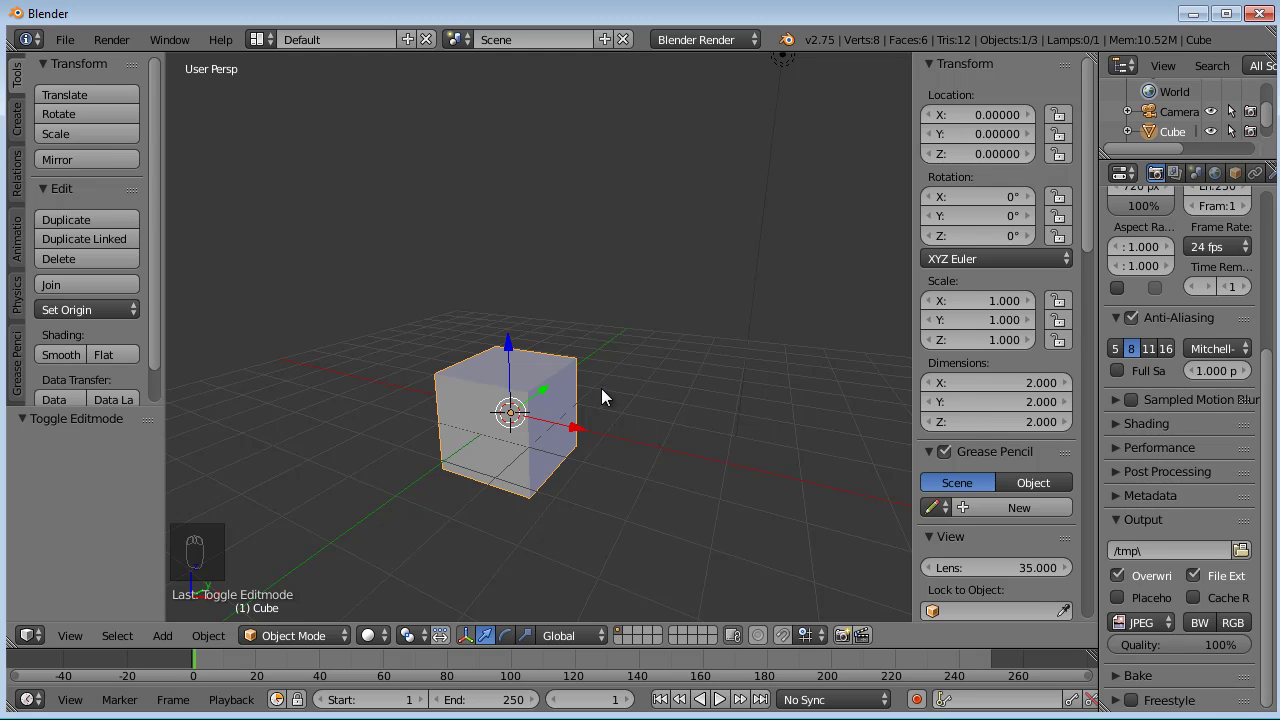
# - Enter Edit Mode on the default cube and switch the limit-selection-to-visible option on and back off
pyautogui.press('Tab')
pyautogui.moveTo(600, 488); pyautogui.dragTo(578, 440, button='middle')
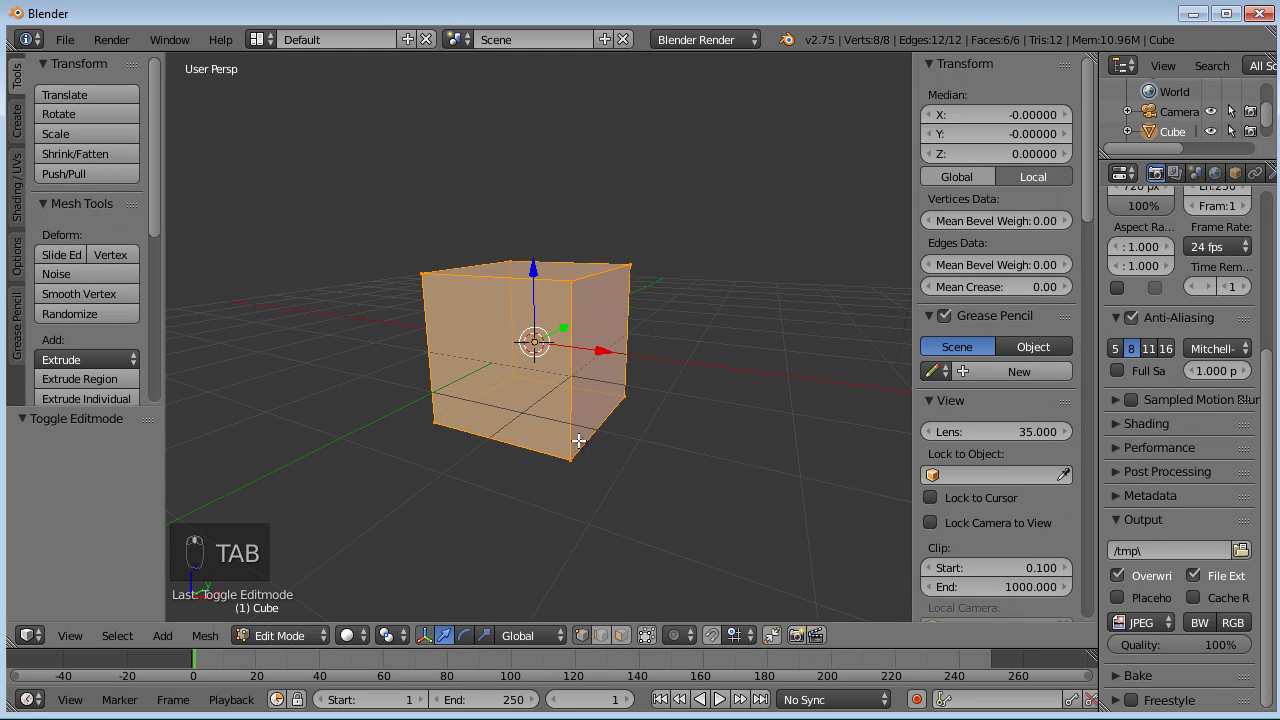
pyautogui.click(646, 638)
pyautogui.moveTo(646, 534); pyautogui.dragTo(492, 349, button='middle')
pyautogui.click(649, 637)
pyautogui.moveTo(494, 461); pyautogui.dragTo(529, 460, button='middle')
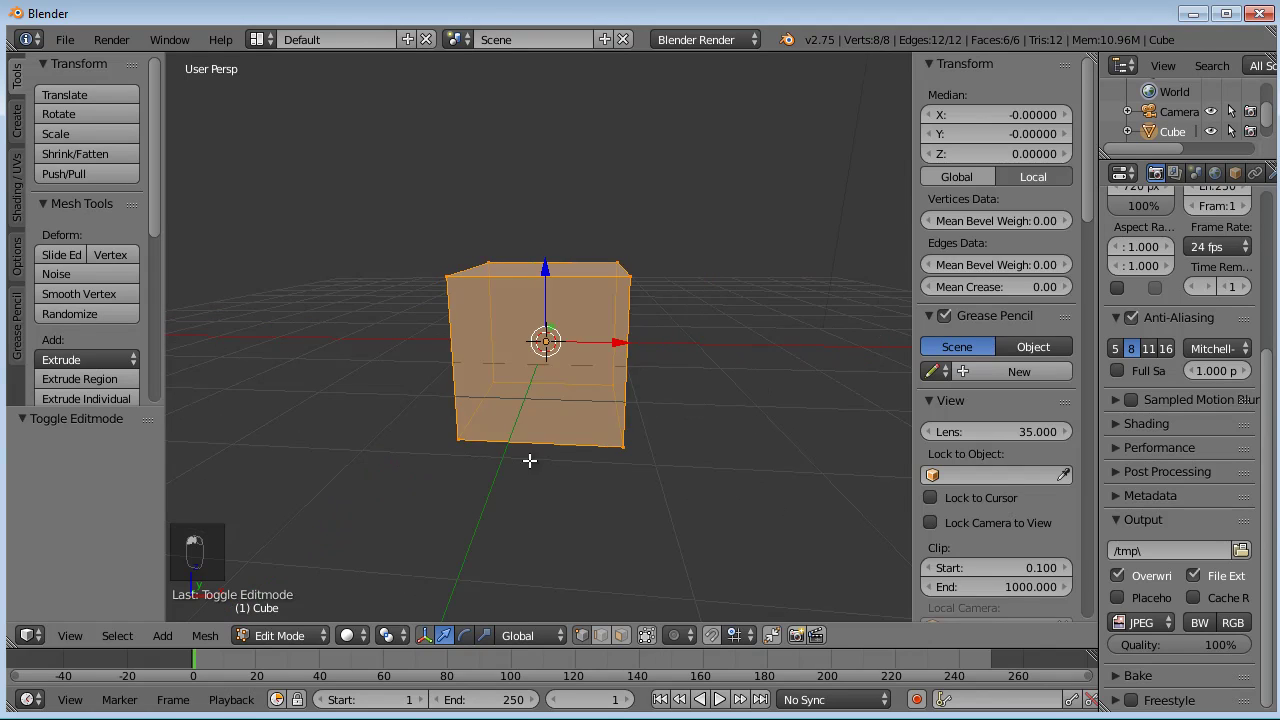
# - Box-select the cube's vertices on the negative X side with hidden geometry selectable
pyautogui.rightClick(494, 384)
pyautogui.press('a')
pyautogui.press('b')
pyautogui.moveTo(532, 223); pyautogui.dragTo(392, 472)
pyautogui.moveTo(386, 420); pyautogui.dragTo(703, 277, button='middle')
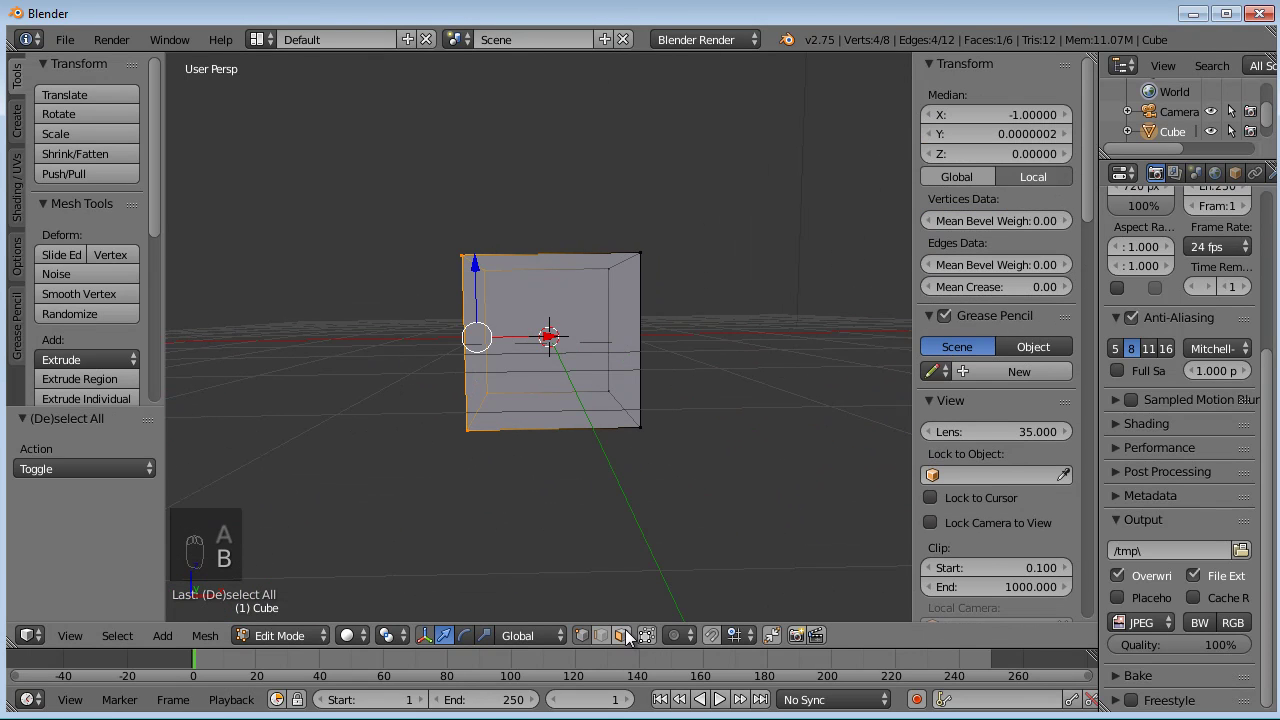
# - Box-select one side of the cube again with selection limited to visible geometry
pyautogui.press('a')
pyautogui.press('b')
pyautogui.moveTo(629, 106); pyautogui.dragTo(380, 471)
pyautogui.moveTo(380, 471); pyautogui.dragTo(595, 499, button='middle')
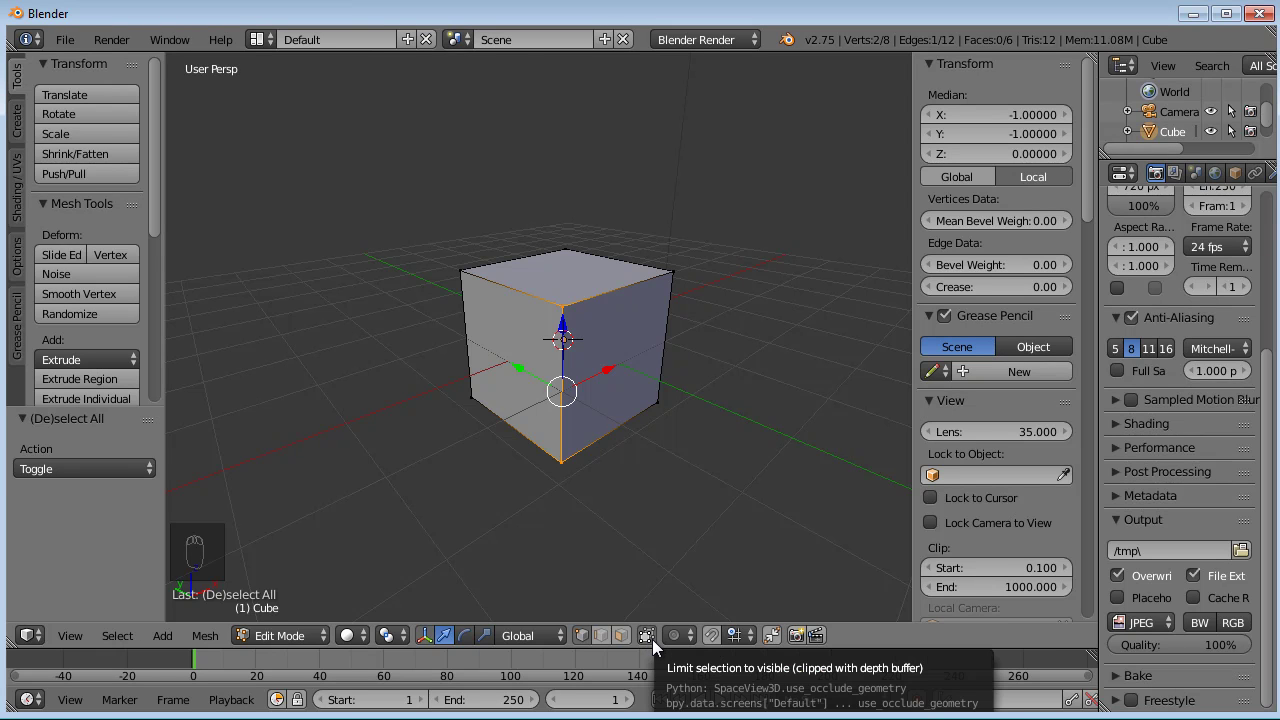
# - Switch the viewport to orthographic projection, return to Object Mode and delete the default cube
pyautogui.moveTo(651, 639); pyautogui.dragTo(571, 427, button='middle')
pyautogui.press('a')
pyautogui.press('KP_1')
pyautogui.press('KP_5')
pyautogui.press('Tab')
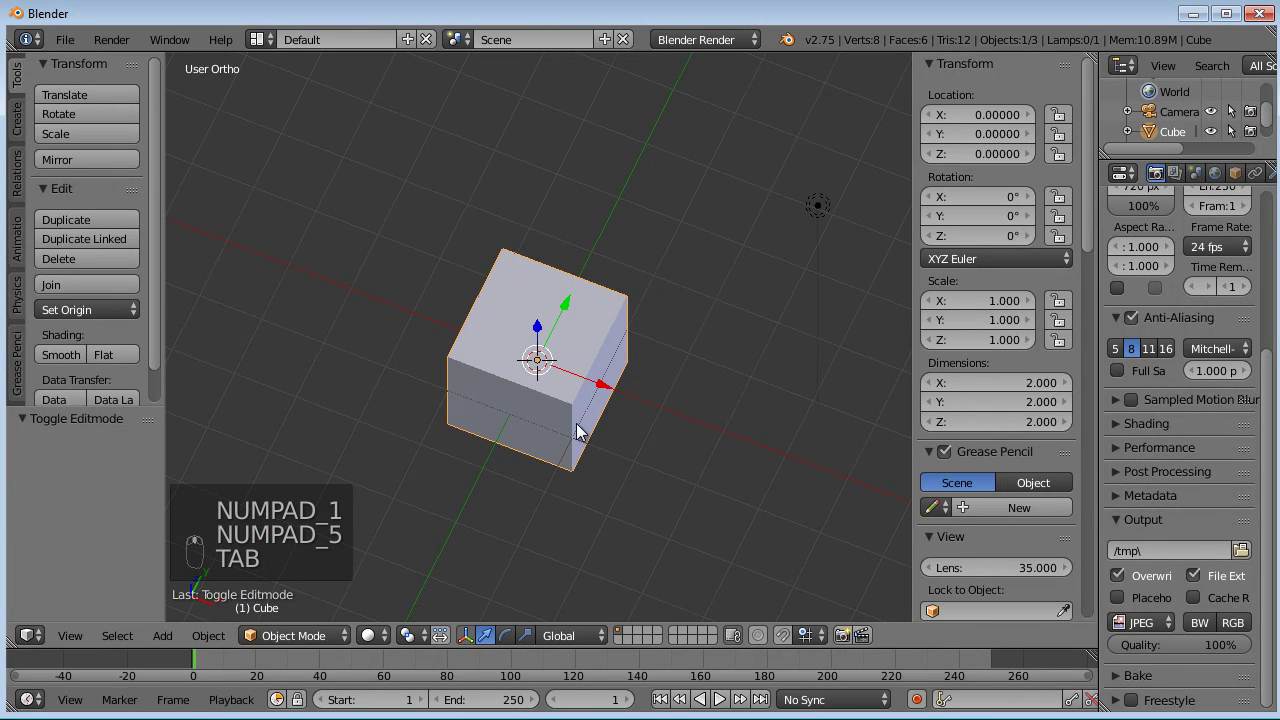
pyautogui.press('Delete')
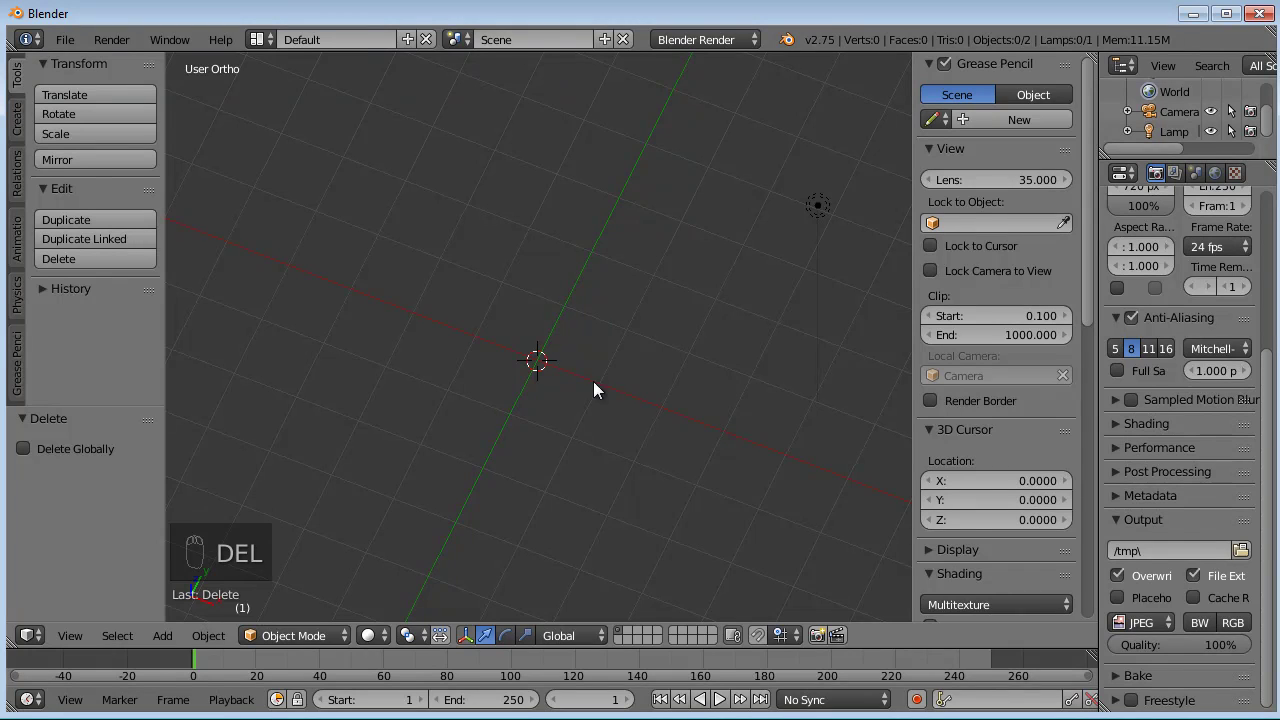
# - Add a cylinder mesh at the origin and set its vertices to 12
pyautogui.hotkey('shift', 'a')
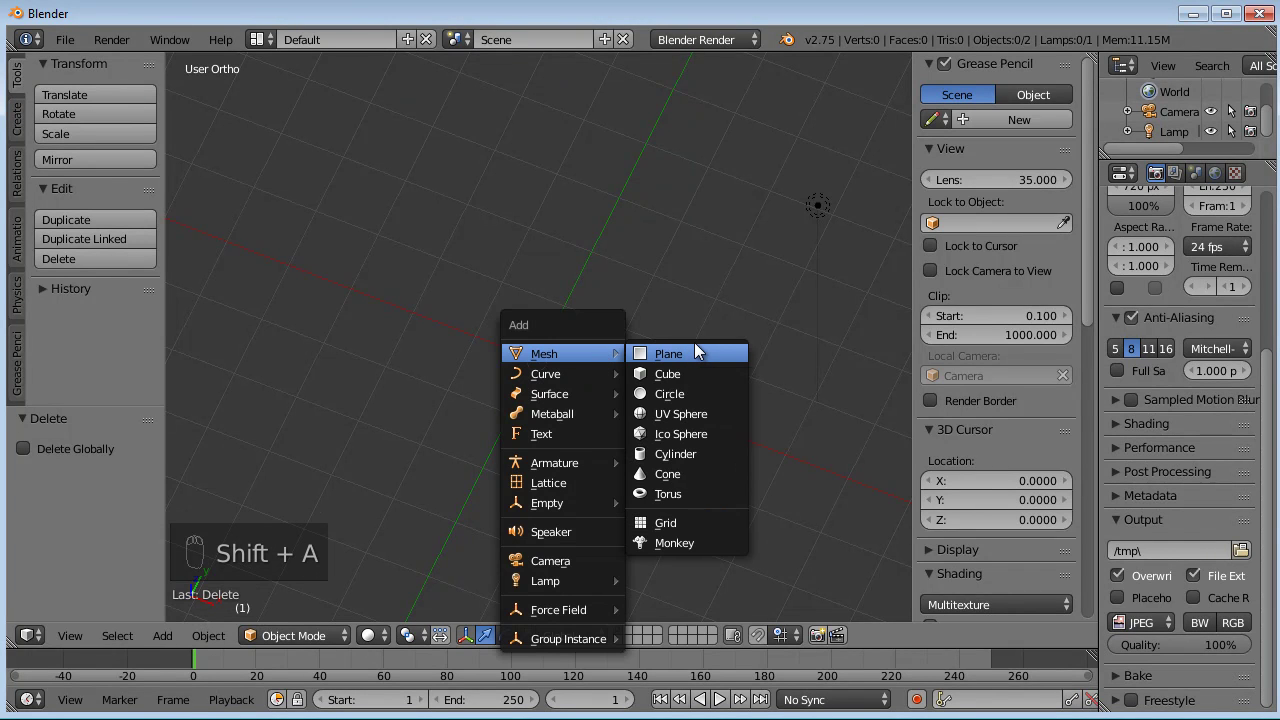
pyautogui.click(677, 456)
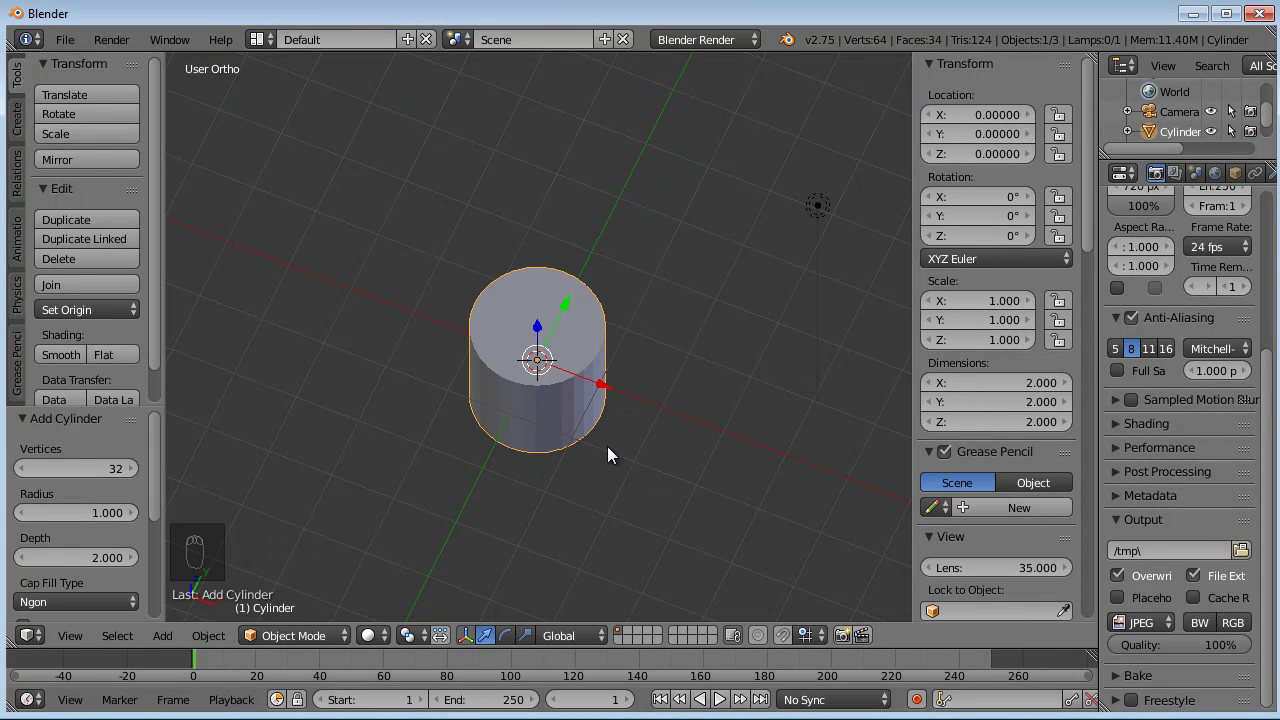
pyautogui.click(88, 470)
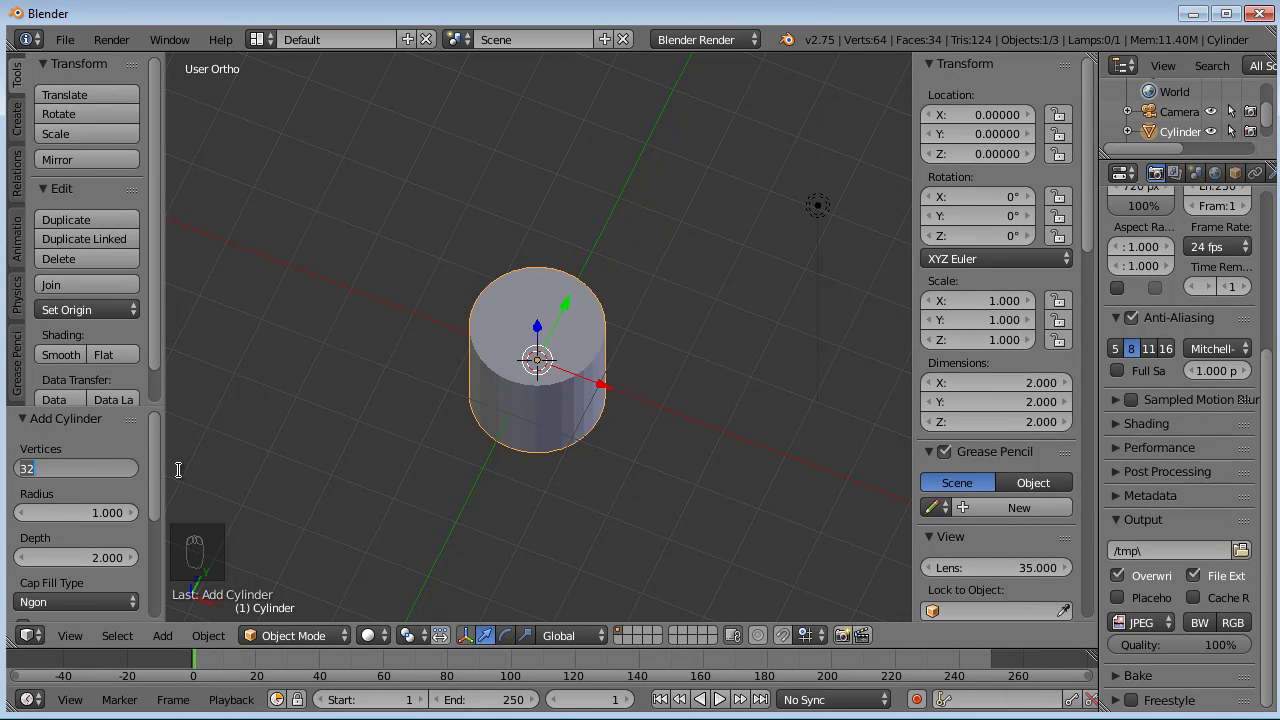
pyautogui.write('12')
pyautogui.press('Return')
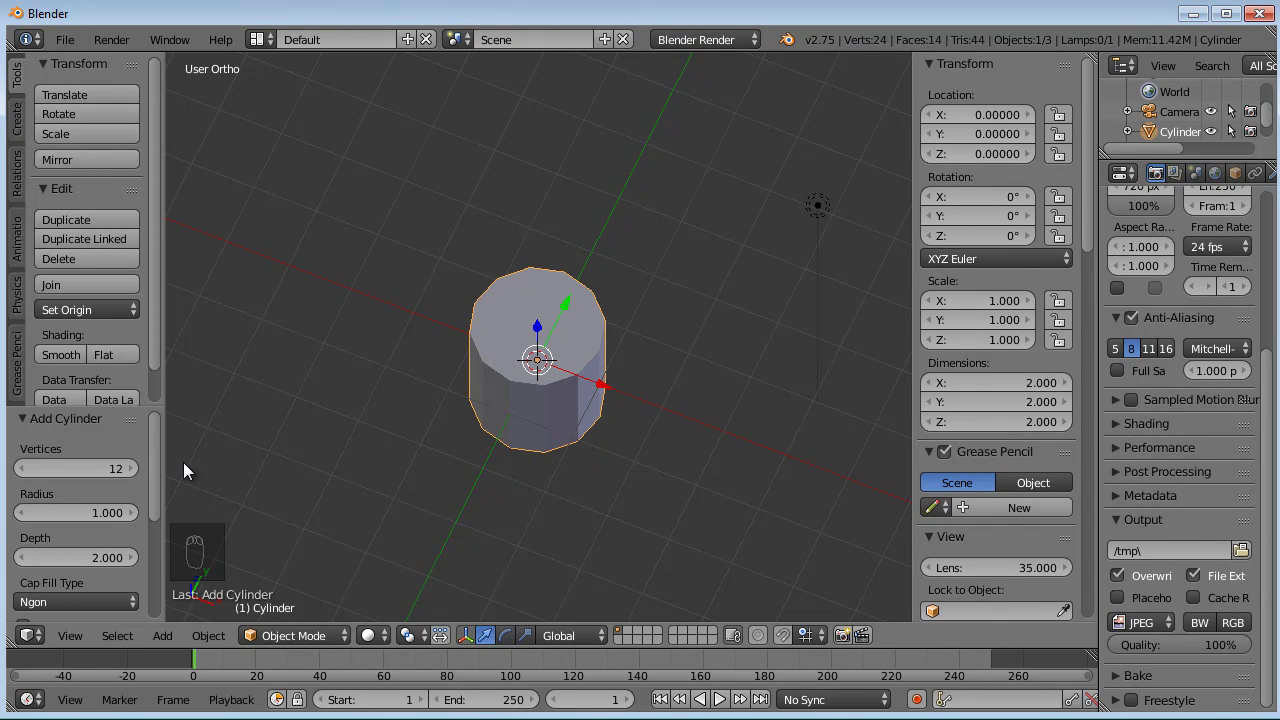
# - View the cylinder from the top in orthographic projection and enter Edit Mode
pyautogui.moveTo(586, 414); pyautogui.dragTo(628, 458, button='middle')
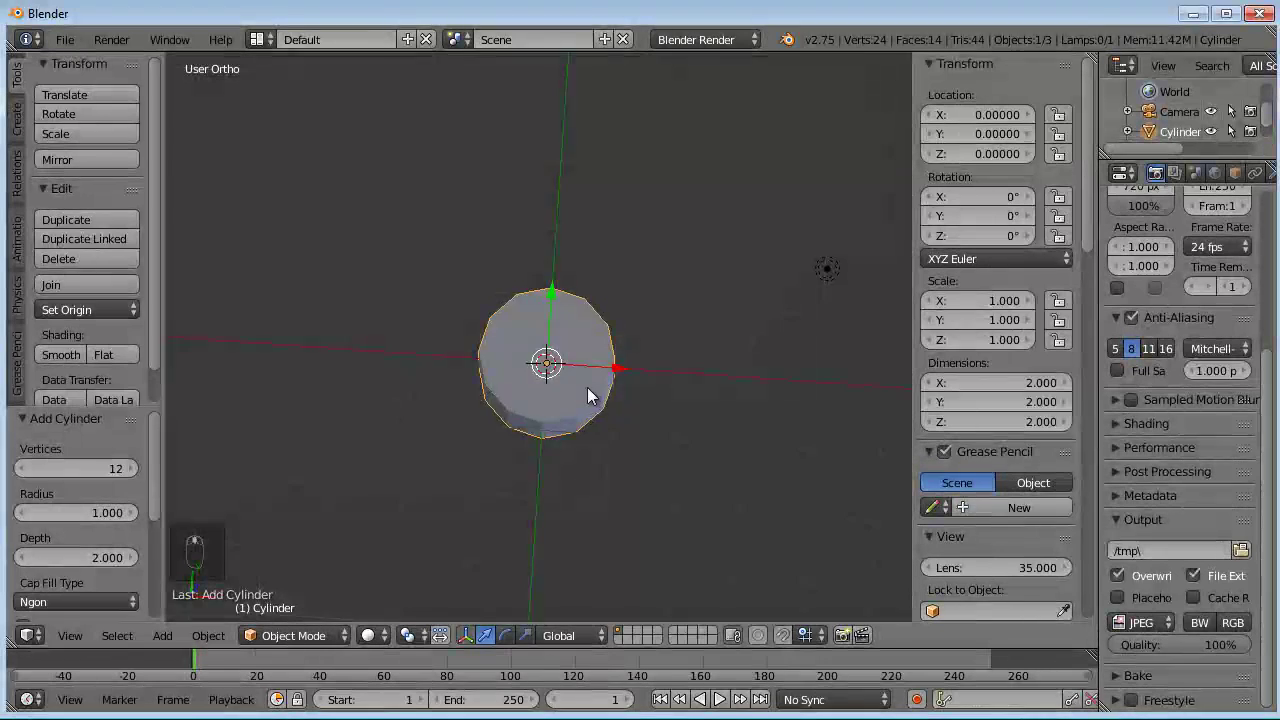
pyautogui.moveTo(587, 387); pyautogui.dragTo(403, 260, button='middle')
pyautogui.press('KP_3')
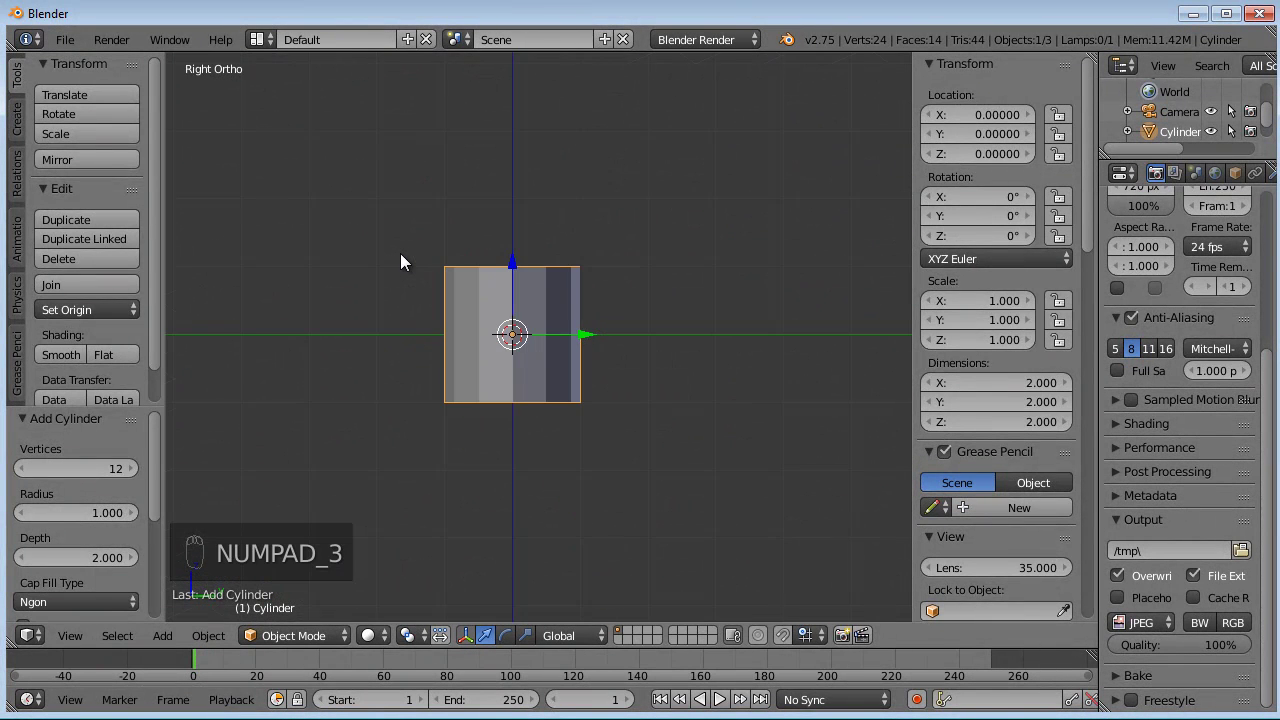
pyautogui.press('KP_7')
pyautogui.press('Tab')
# - Box-select all cylinder vertices on the negative X side of the Y axis and delete them, leaving half a cylinder
pyautogui.press('a')
pyautogui.press('b')
pyautogui.moveTo(563, 206); pyautogui.dragTo(482, 319)
pyautogui.press('b')
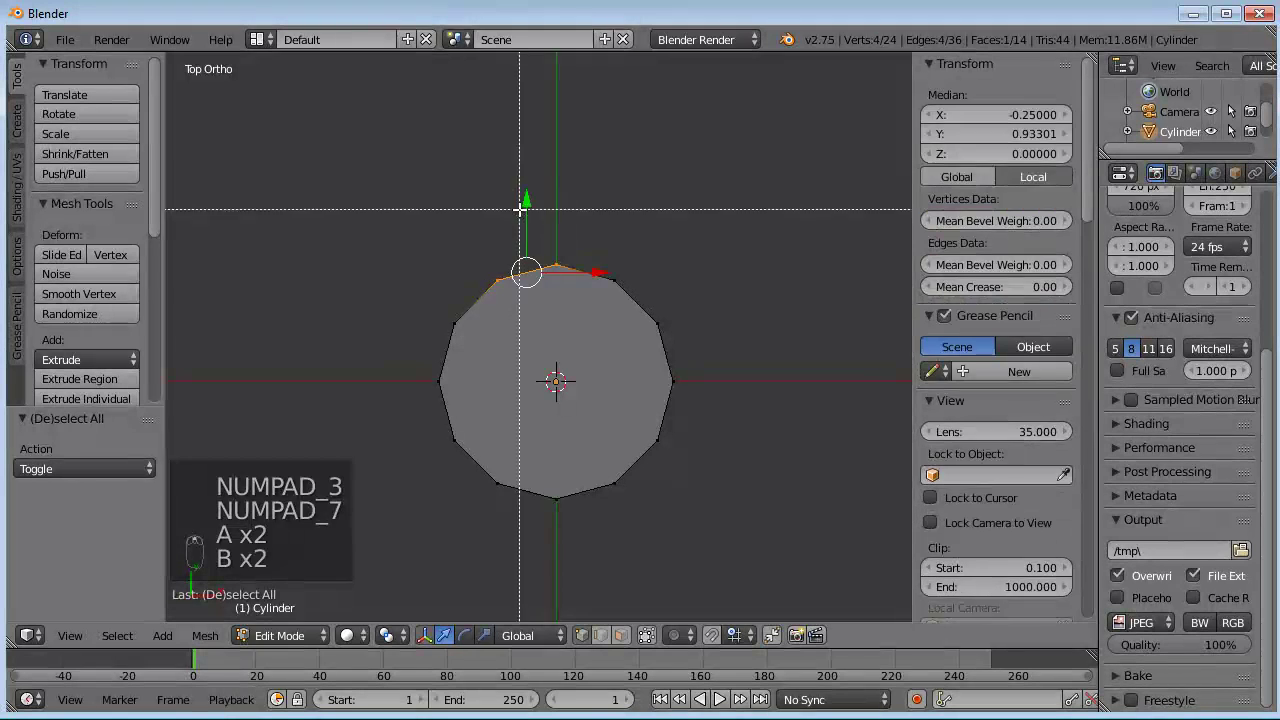
pyautogui.rightClick(540, 195)
pyautogui.press('a')
pyautogui.press('b')
pyautogui.moveTo(543, 188); pyautogui.dragTo(376, 569)
pyautogui.moveTo(458, 501); pyautogui.dragTo(484, 385, button='middle')
pyautogui.press('Delete')
pyautogui.click(486, 389)
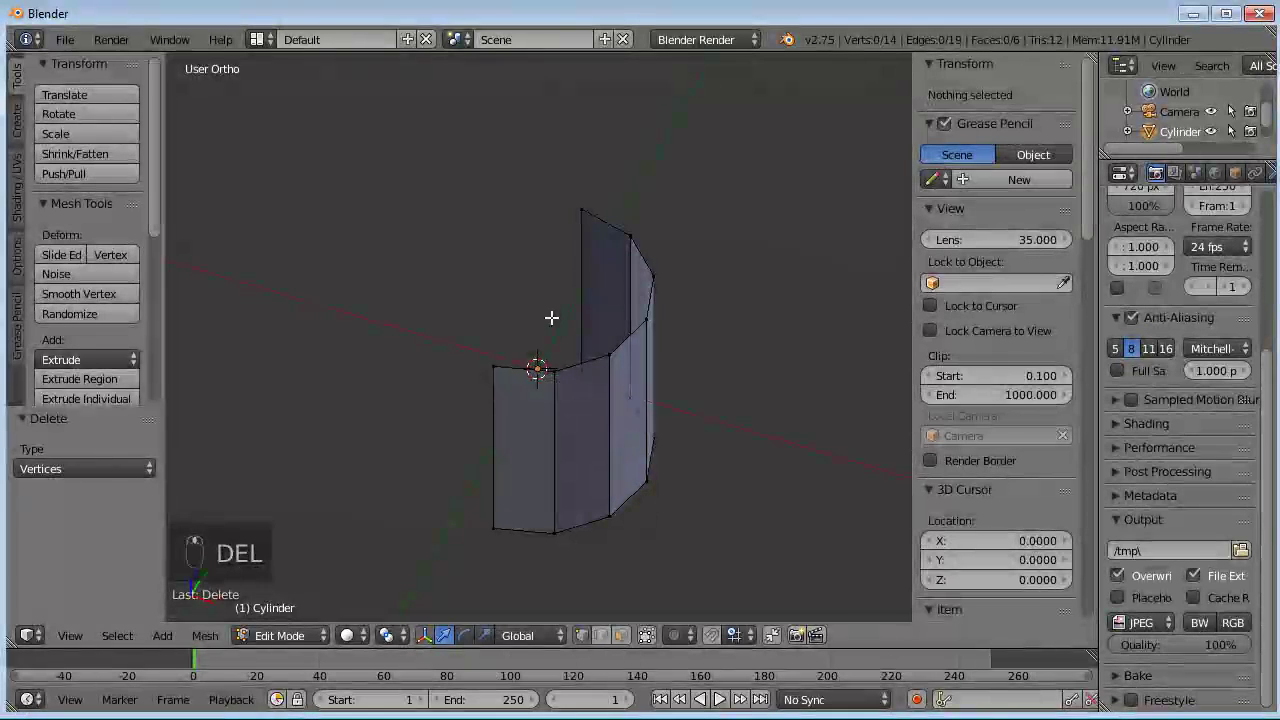
# - Select the half cylinder's open upper edge loop and set the pivot point to the 3D Cursor
pyautogui.moveTo(571, 360)
pyautogui.mouseDown(button='middle')
pyautogui.moveTo(529, 343)
pyautogui.moveTo(508, 353)
pyautogui.mouseUp(button='middle')
pyautogui.keyDown('alt'); pyautogui.rightClick(520, 336); pyautogui.keyUp('alt')
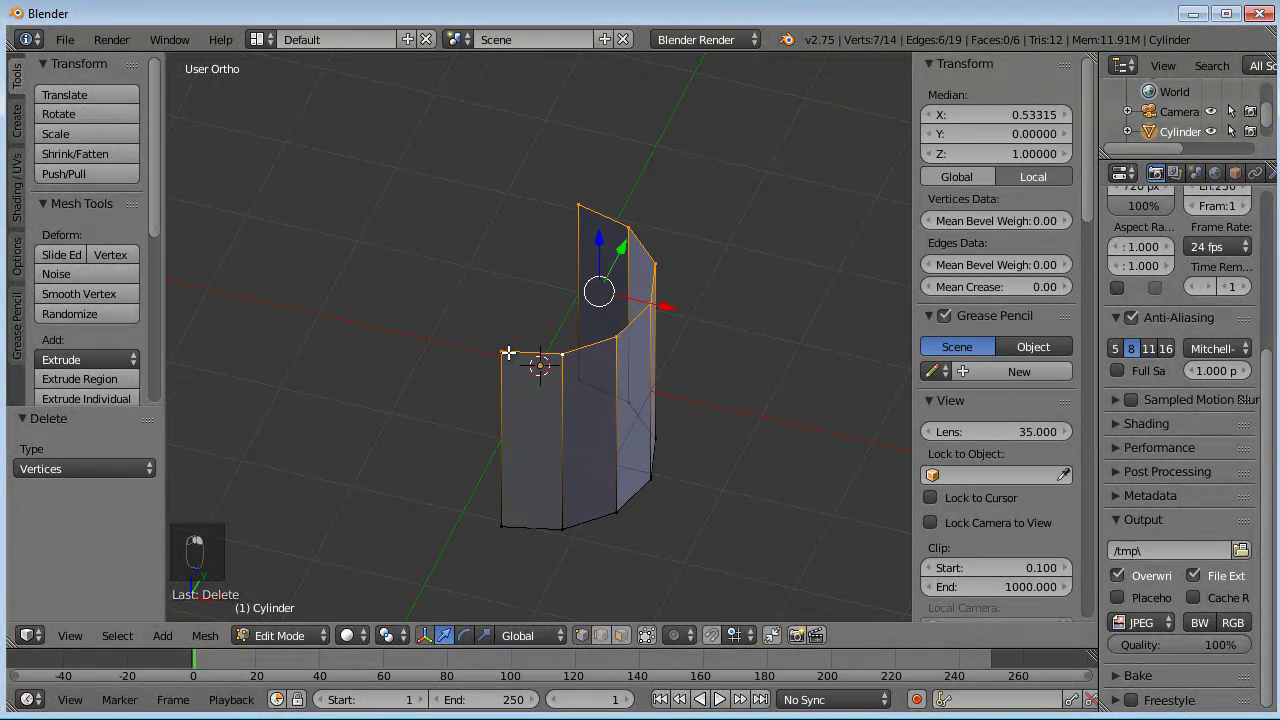
pyautogui.press('KP_7')
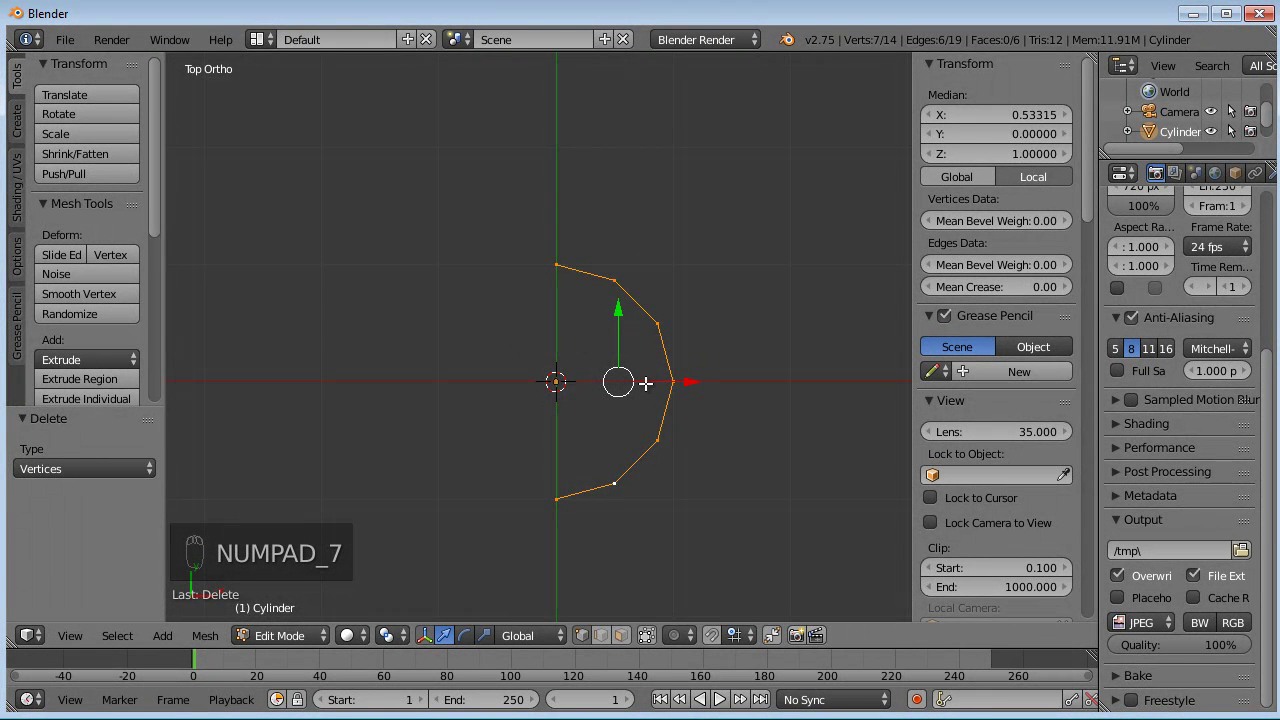
pyautogui.moveTo(646, 383); pyautogui.dragTo(887, 244, button='middle')
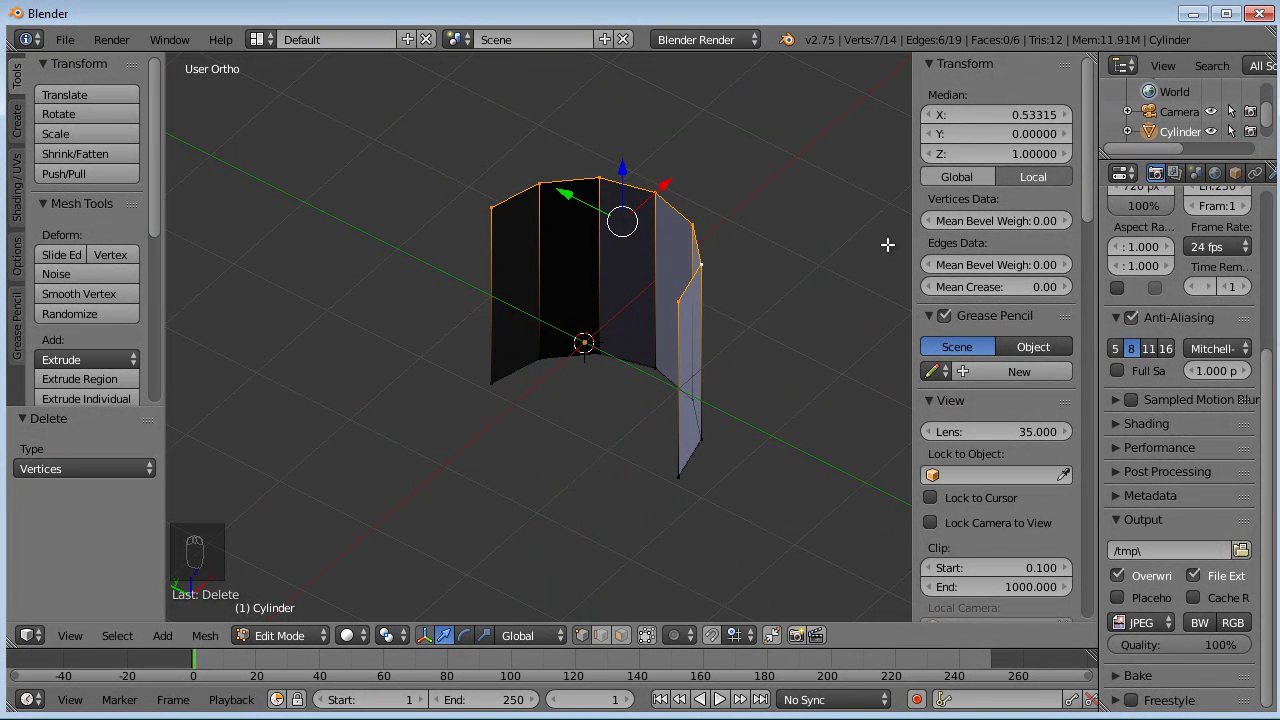
pyautogui.moveTo(887, 244); pyautogui.dragTo(694, 253, button='middle')
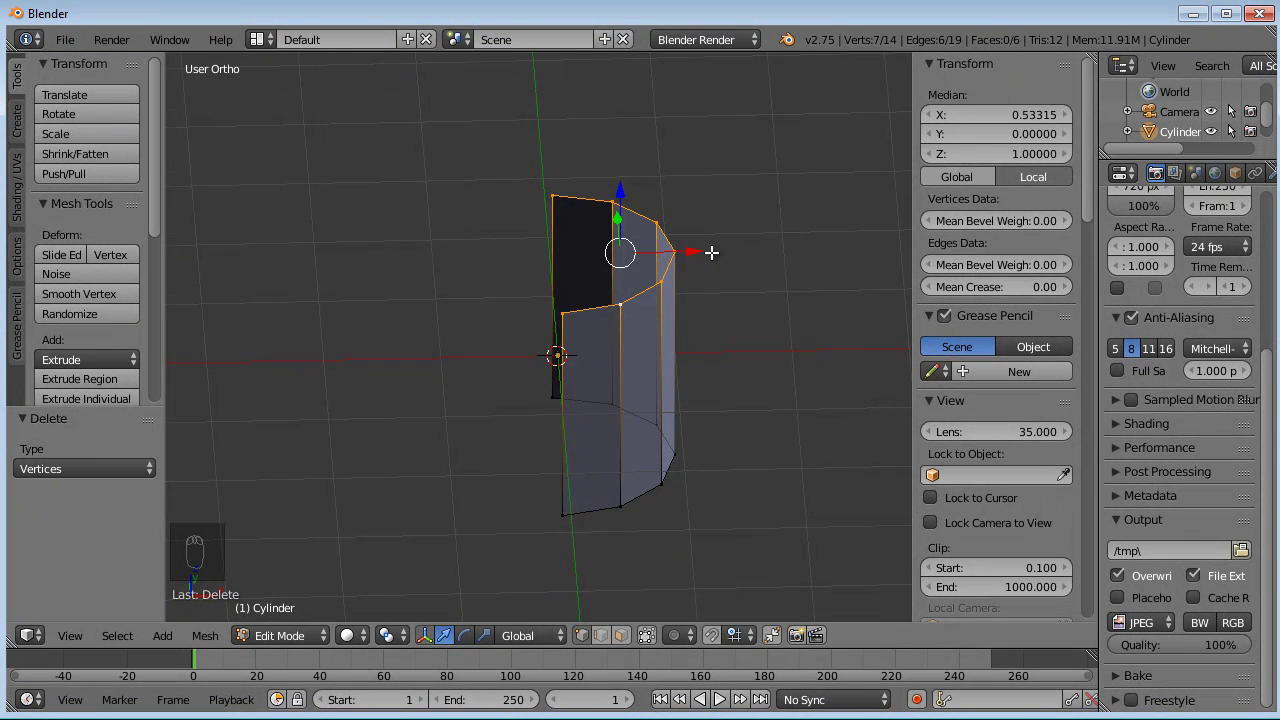
pyautogui.moveTo(715, 252); pyautogui.dragTo(706, 271, button='middle')
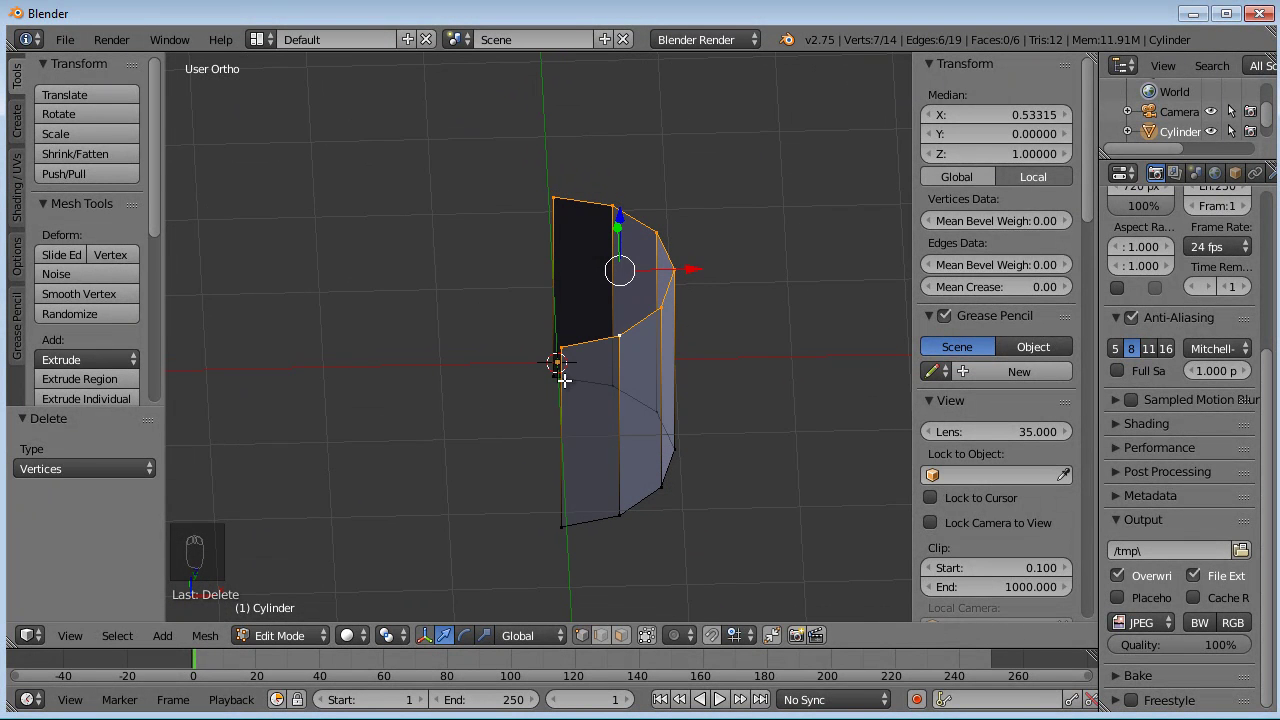
pyautogui.press('.')
pyautogui.moveTo(563, 368)
pyautogui.mouseDown(button='middle')
pyautogui.moveTo(474, 363)
pyautogui.moveTo(563, 346)
pyautogui.moveTo(567, 371)
pyautogui.mouseUp(button='middle')
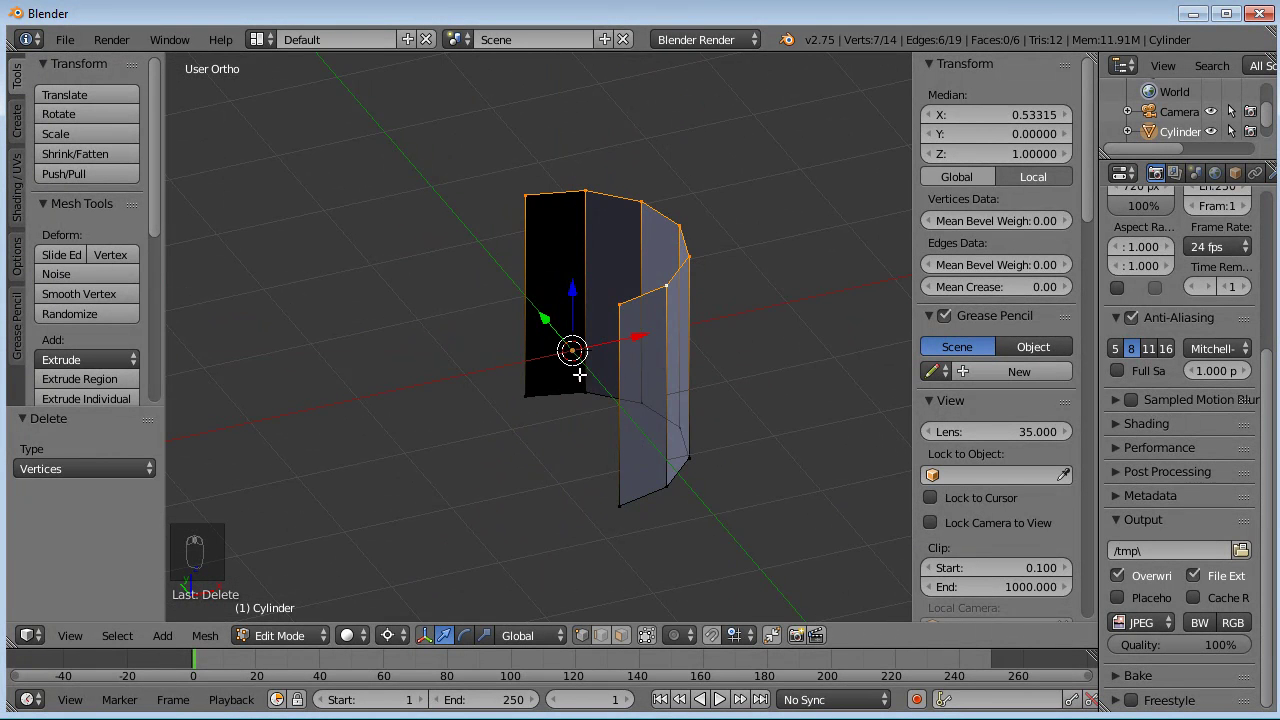
pyautogui.press('r')
pyautogui.press('r')
pyautogui.rightClick(580, 366)
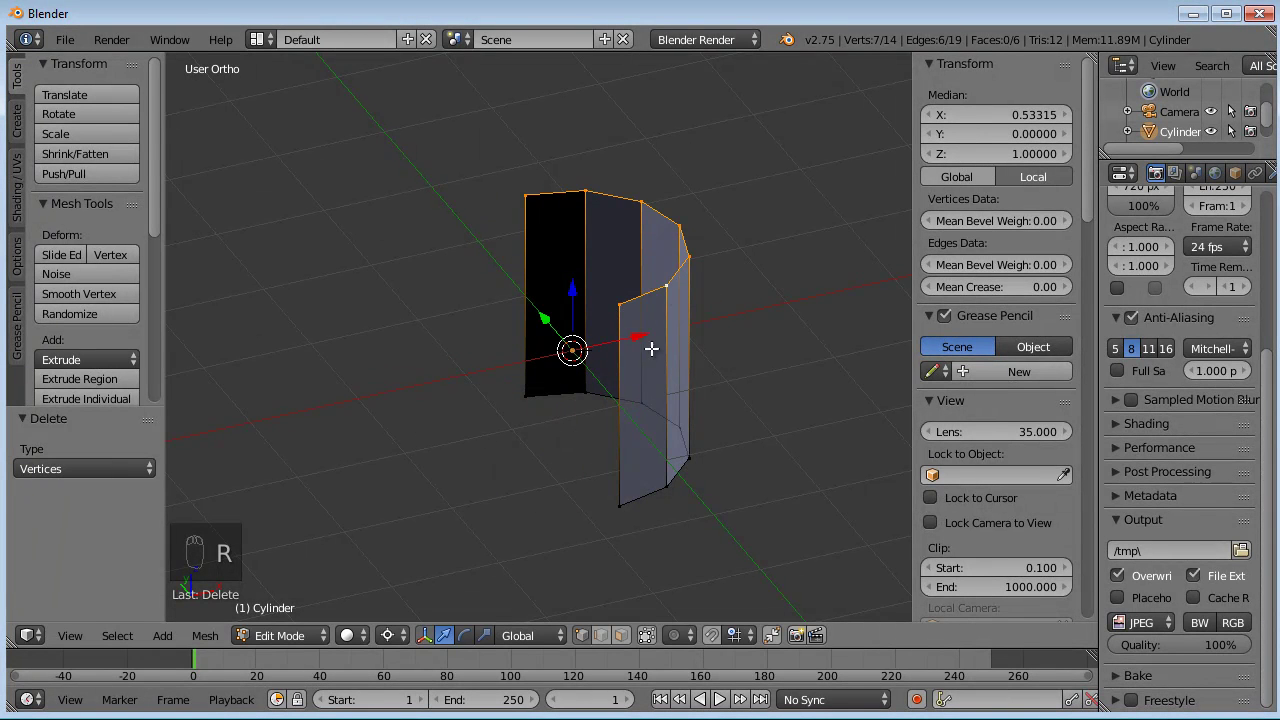
# - Extrude the upper edge loop in place and scale it to 0 in X and Y, locking Z, to form the top cap
pyautogui.moveTo(764, 287); pyautogui.dragTo(703, 278, button='middle')
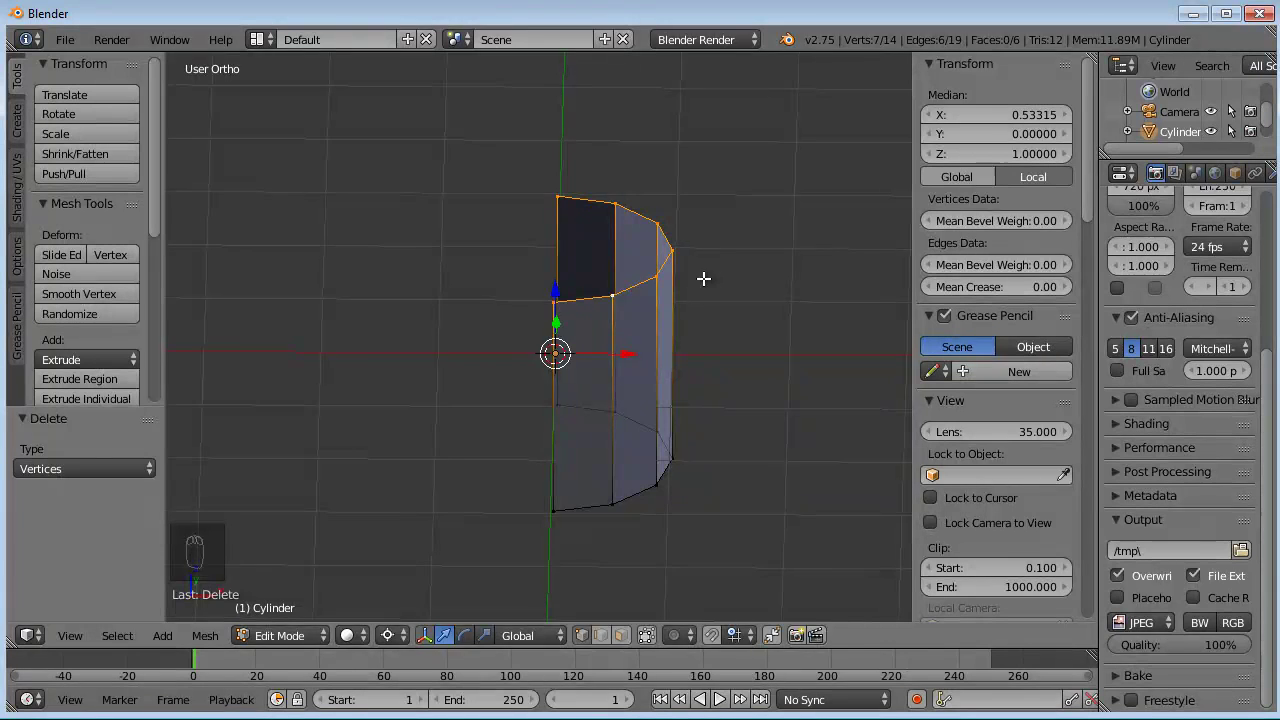
pyautogui.press('e')
pyautogui.rightClick(703, 278)
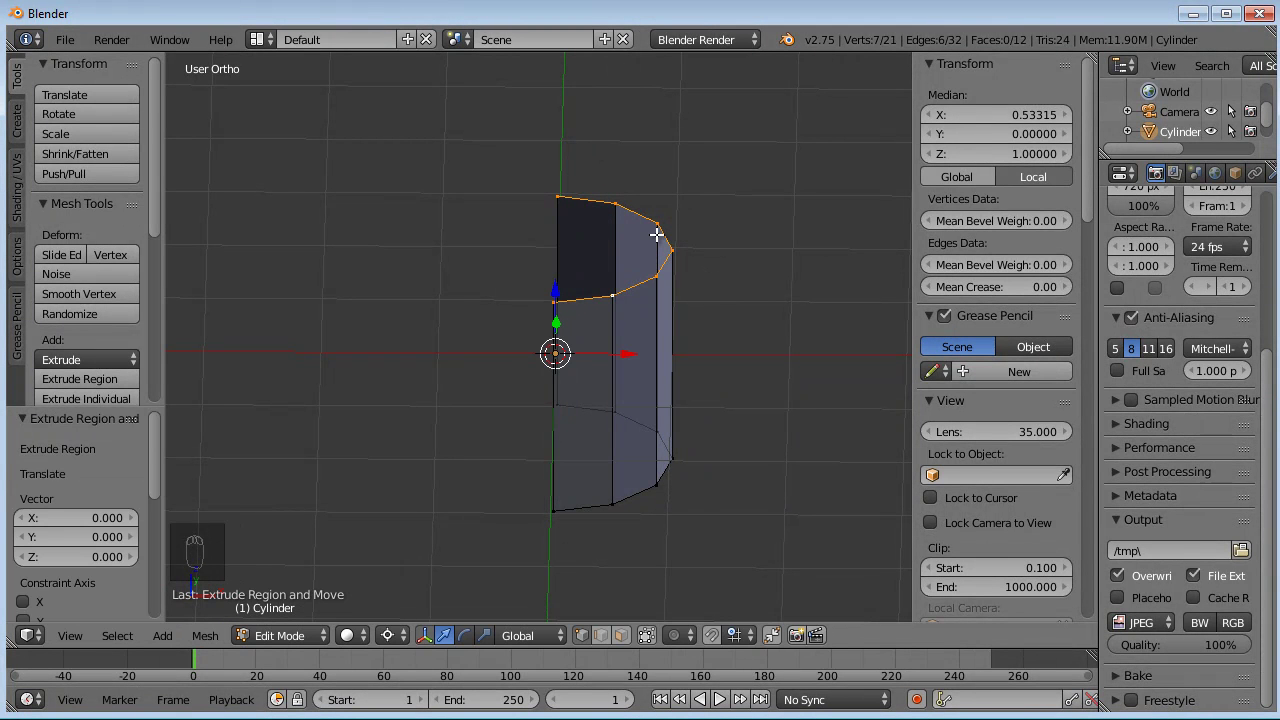
pyautogui.write('s')
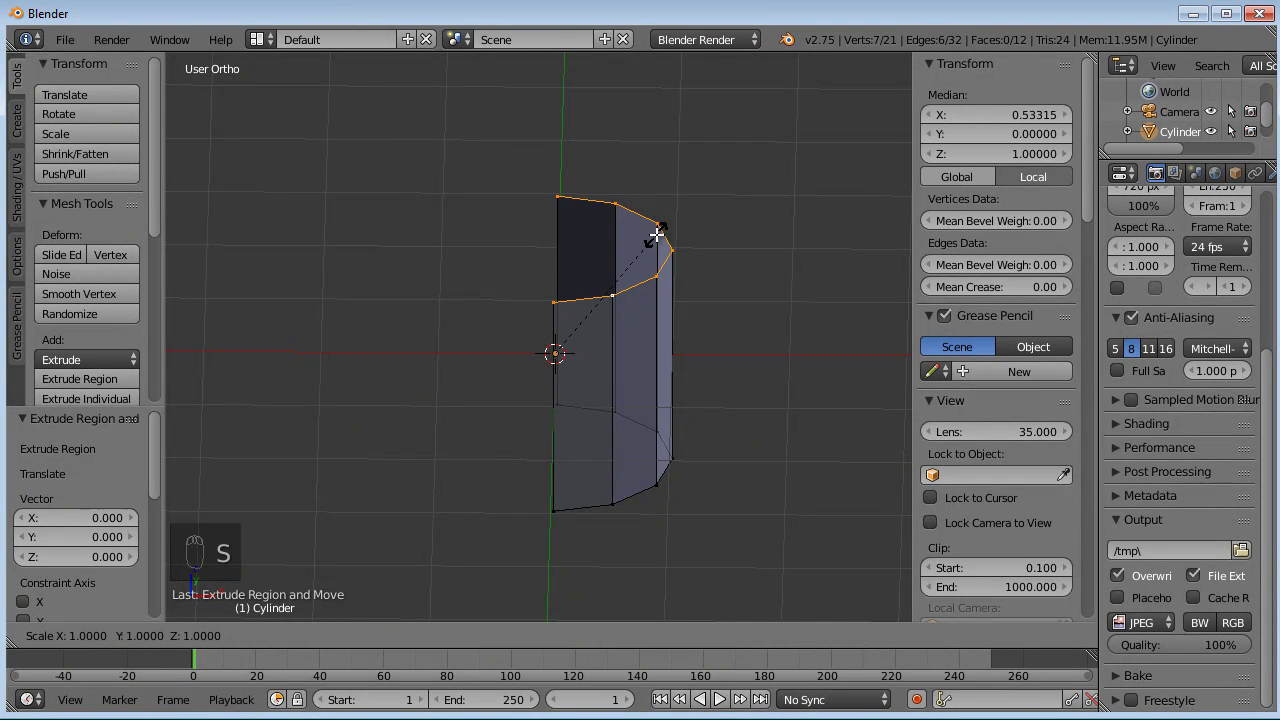
pyautogui.write('0')
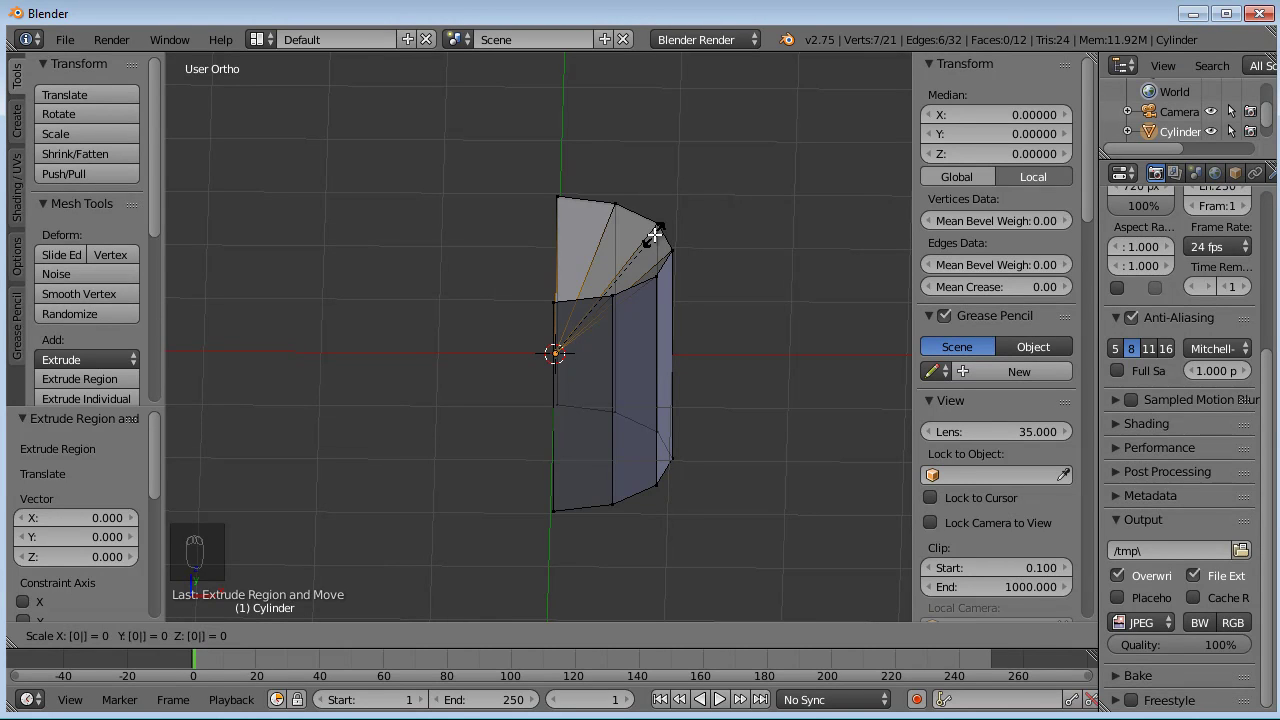
pyautogui.hotkey('shift', 'z')
pyautogui.click(653, 234)
# - Extrude the half cylinder's open lower edge loop in place and scale it to 0, locking Z, to form the bottom cap
pyautogui.moveTo(653, 234); pyautogui.dragTo(515, 416, button='middle')
pyautogui.moveTo(628, 223); pyautogui.dragTo(572, 145, button='middle')
pyautogui.keyDown('alt'); pyautogui.rightClick(573, 407); pyautogui.keyUp('alt')
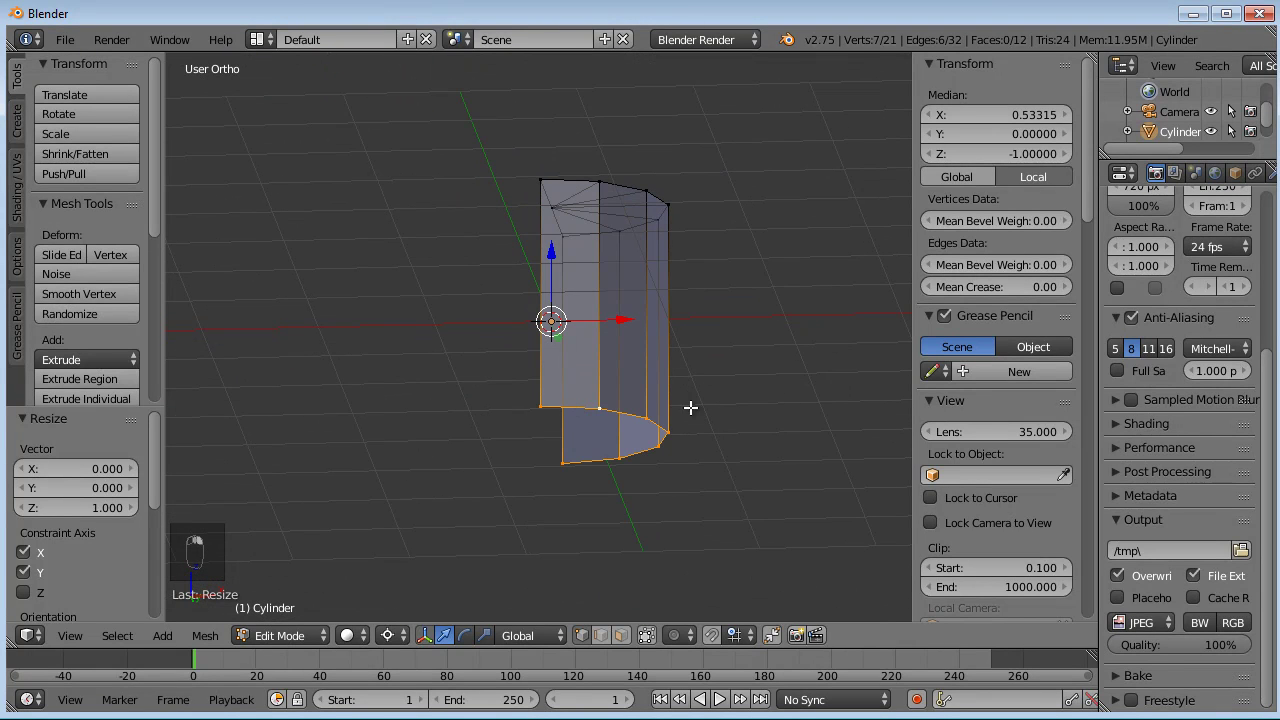
pyautogui.press('e')
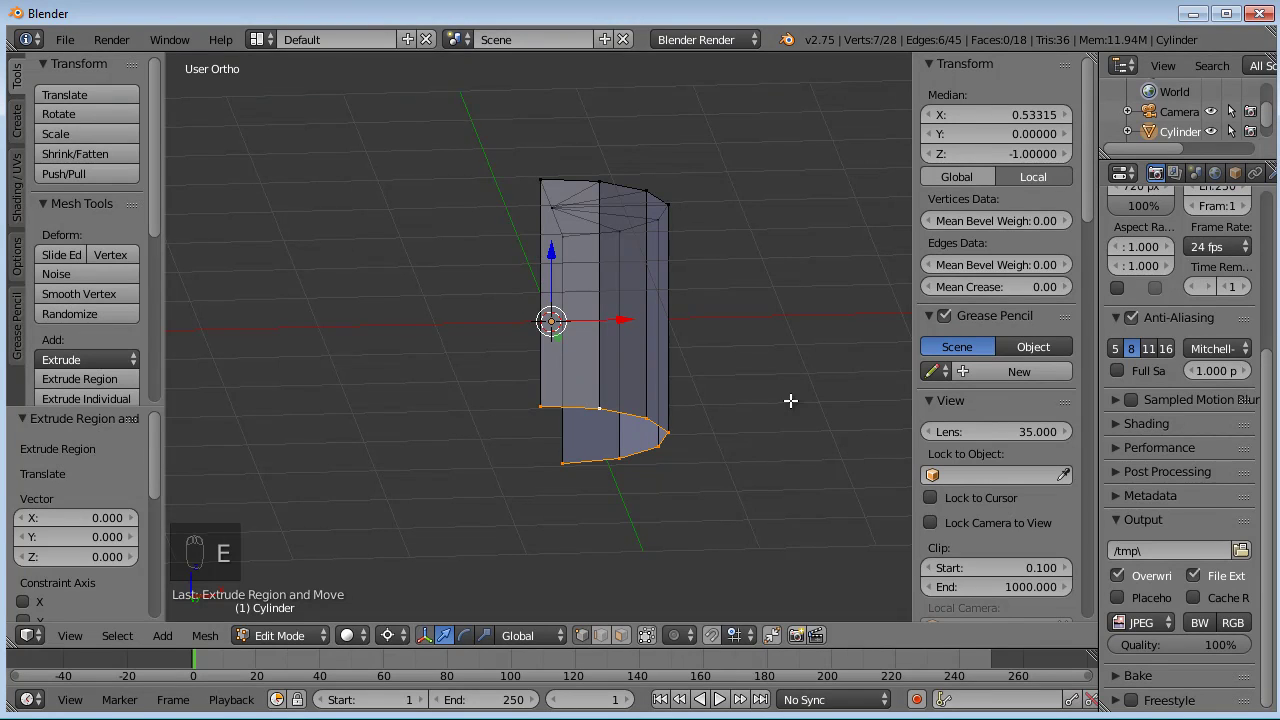
pyautogui.press('s')
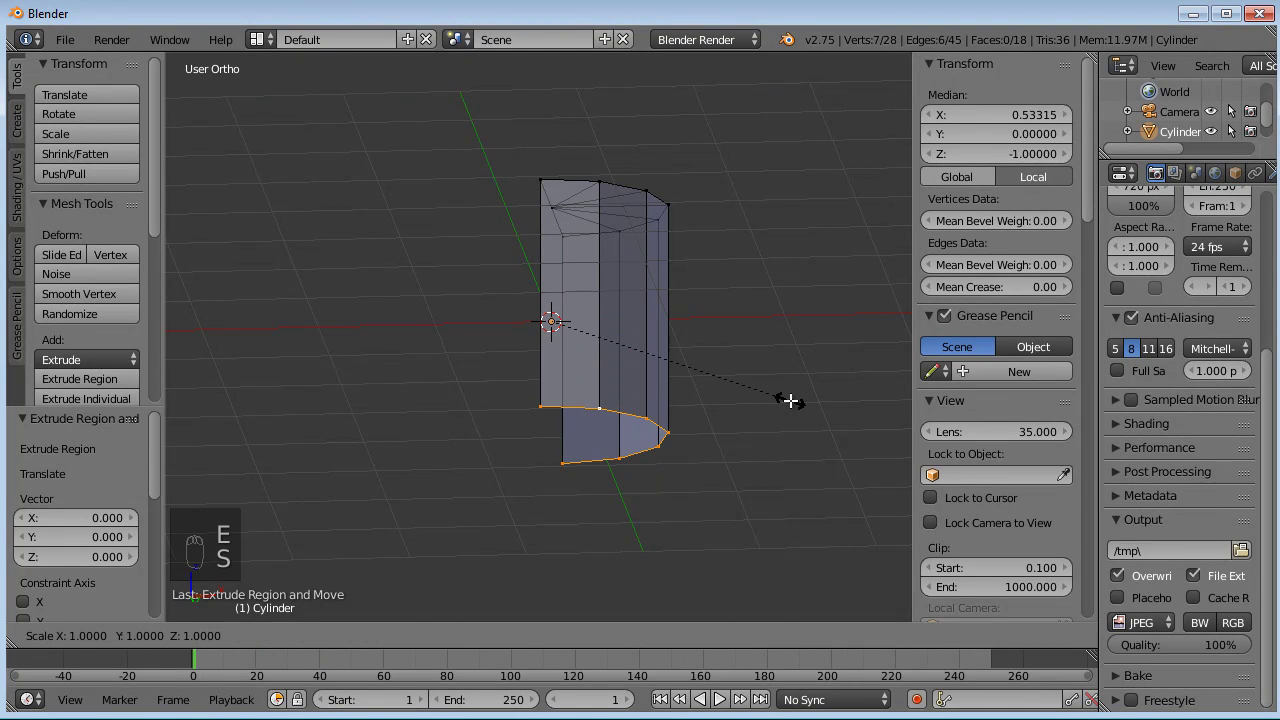
pyautogui.press('0')
pyautogui.hotkey('shift', 'z')
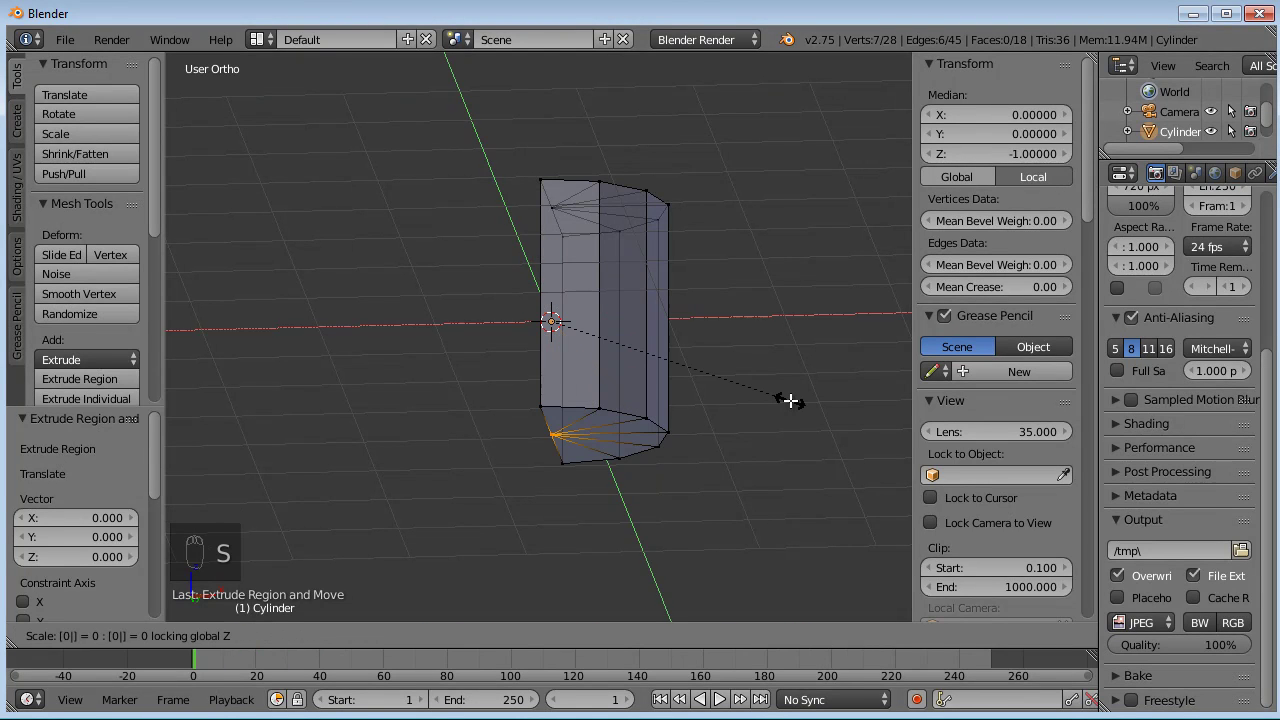
pyautogui.click(791, 401)
# - Add a Mirror modifier to the half cylinder in Object Mode and return to Edit Mode
pyautogui.moveTo(692, 387); pyautogui.dragTo(643, 566, button='middle')
pyautogui.press('KP_7')
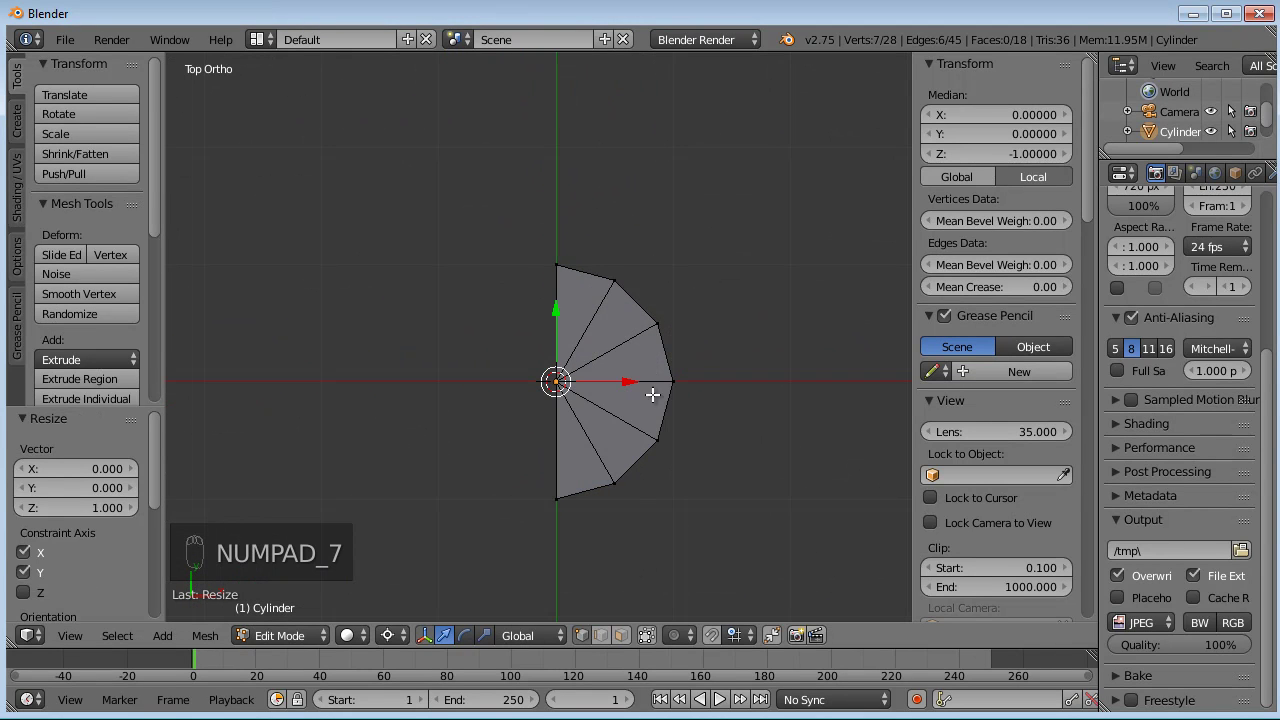
pyautogui.press('Tab')
pyautogui.moveTo(1103, 182); pyautogui.dragTo(1040, 182)
pyautogui.click(1215, 173)
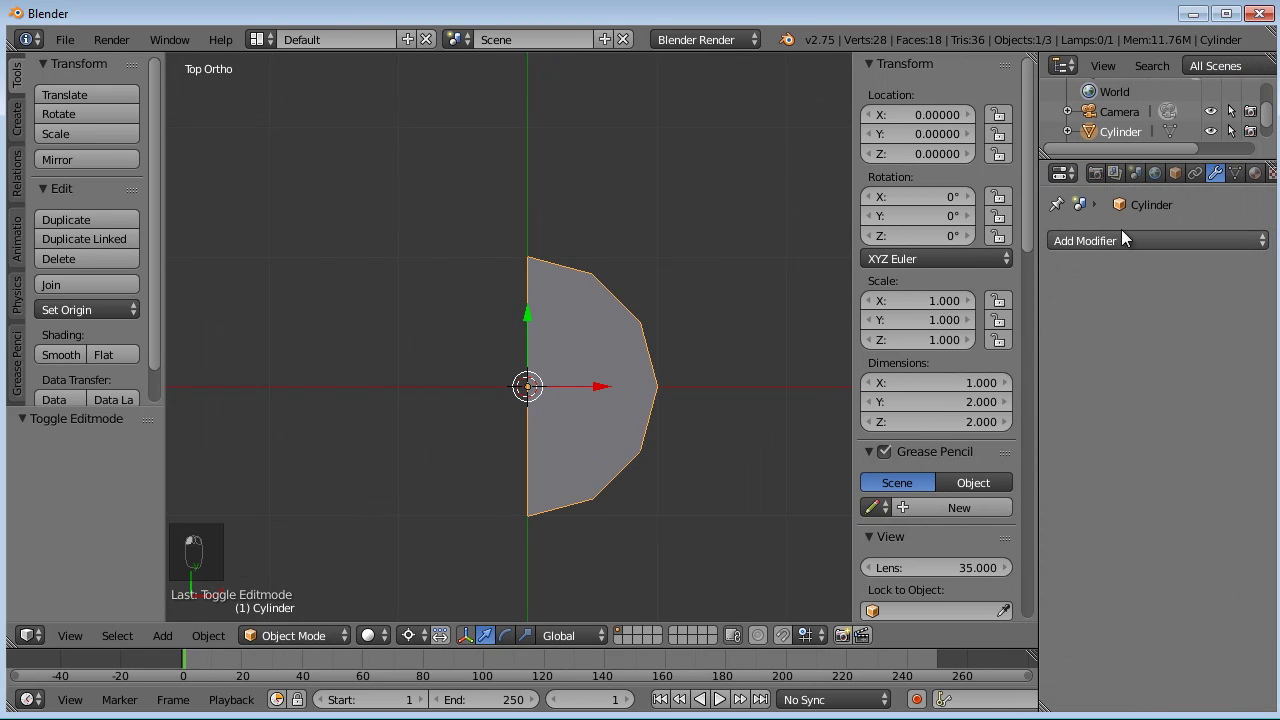
pyautogui.click(1160, 238)
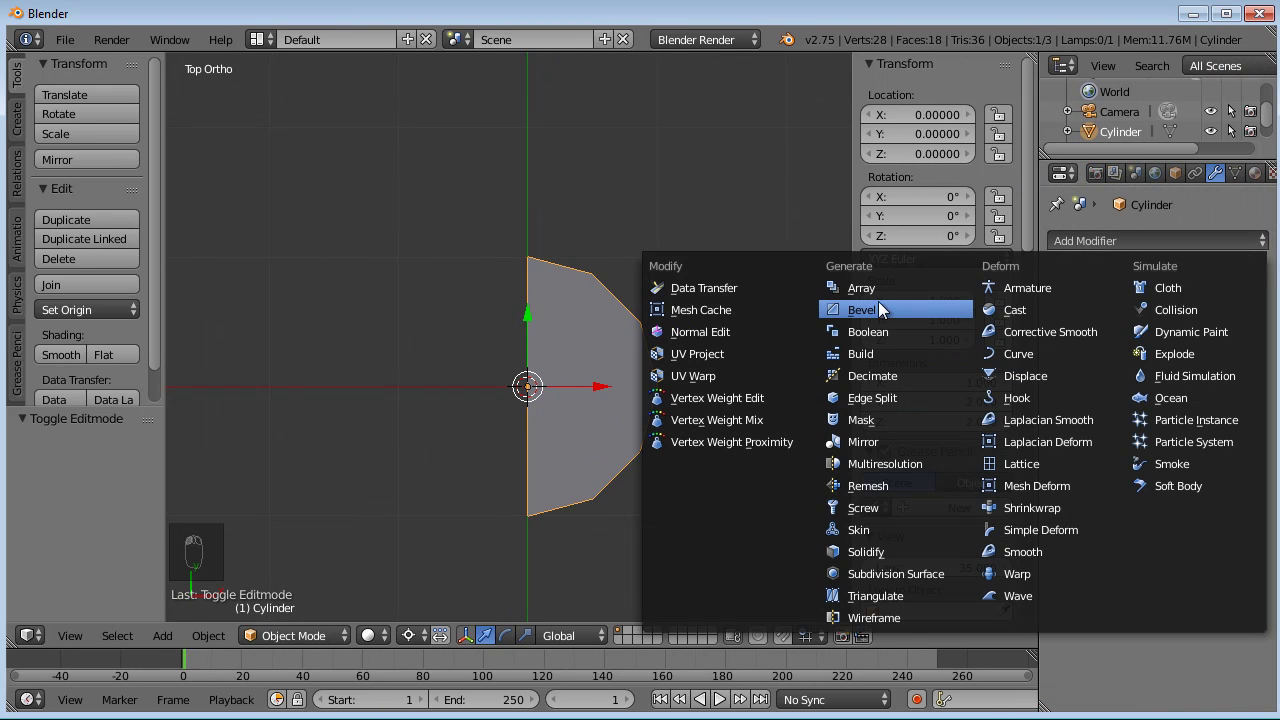
pyautogui.click(866, 441)
pyautogui.moveTo(552, 430); pyautogui.dragTo(541, 279, button='middle')
pyautogui.press('Tab')
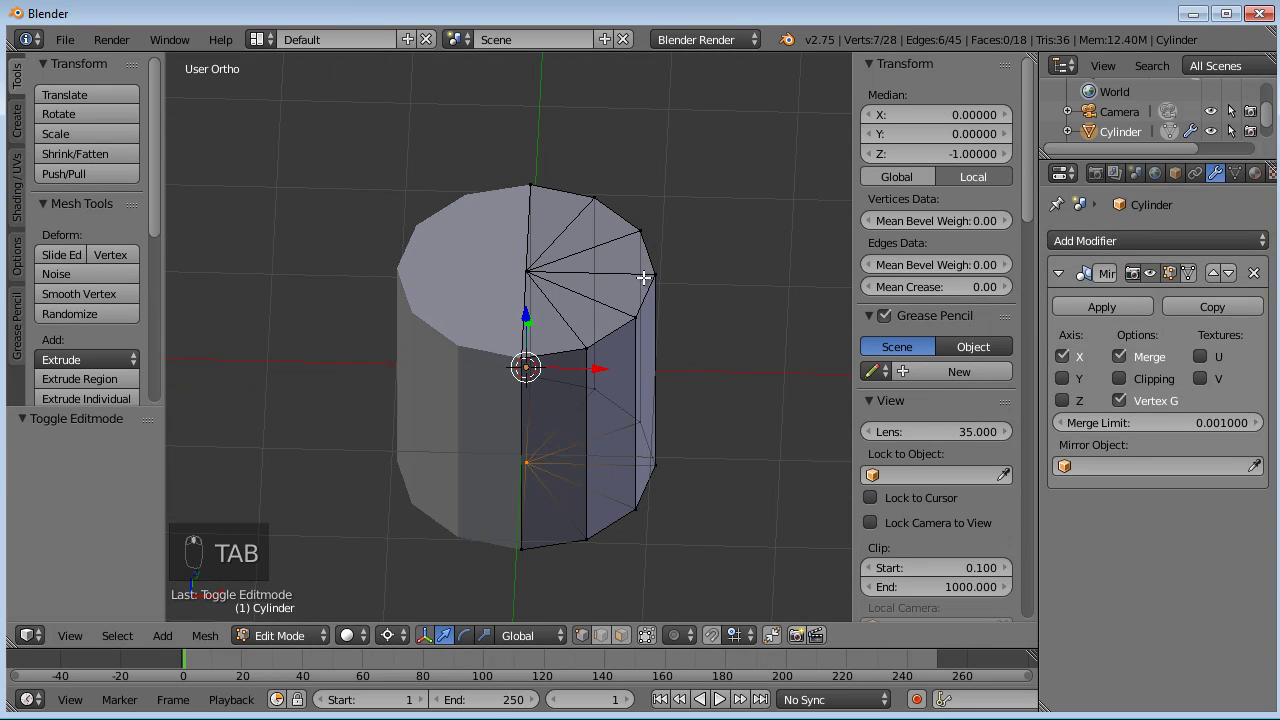
pyautogui.rightClick(655, 274)
pyautogui.press('g')
pyautogui.rightClick(696, 278)
# - Select the whole mesh and rotate it 90° about the X axis so the cylinder lies along Y
pyautogui.moveTo(447, 249); pyautogui.dragTo(400, 186, button='middle')
pyautogui.moveTo(543, 240); pyautogui.dragTo(526, 327, button='middle')
pyautogui.press('a')
pyautogui.press('a')
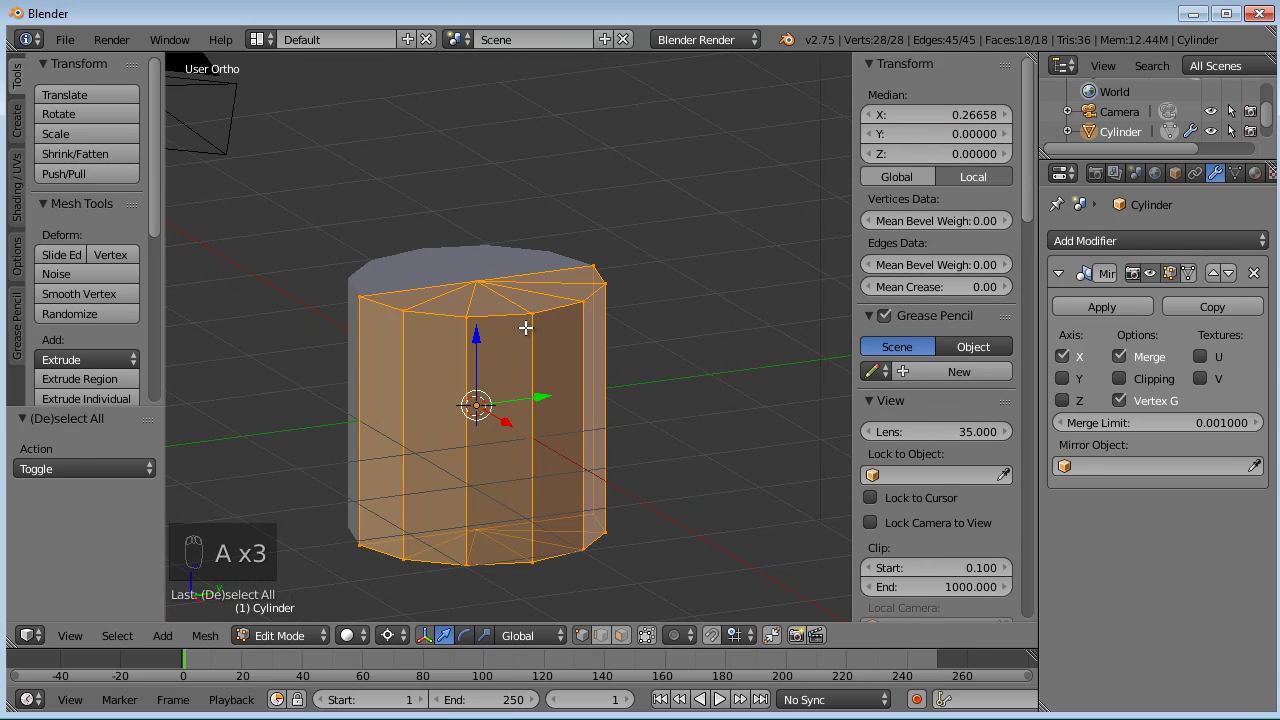
pyautogui.write('r90')
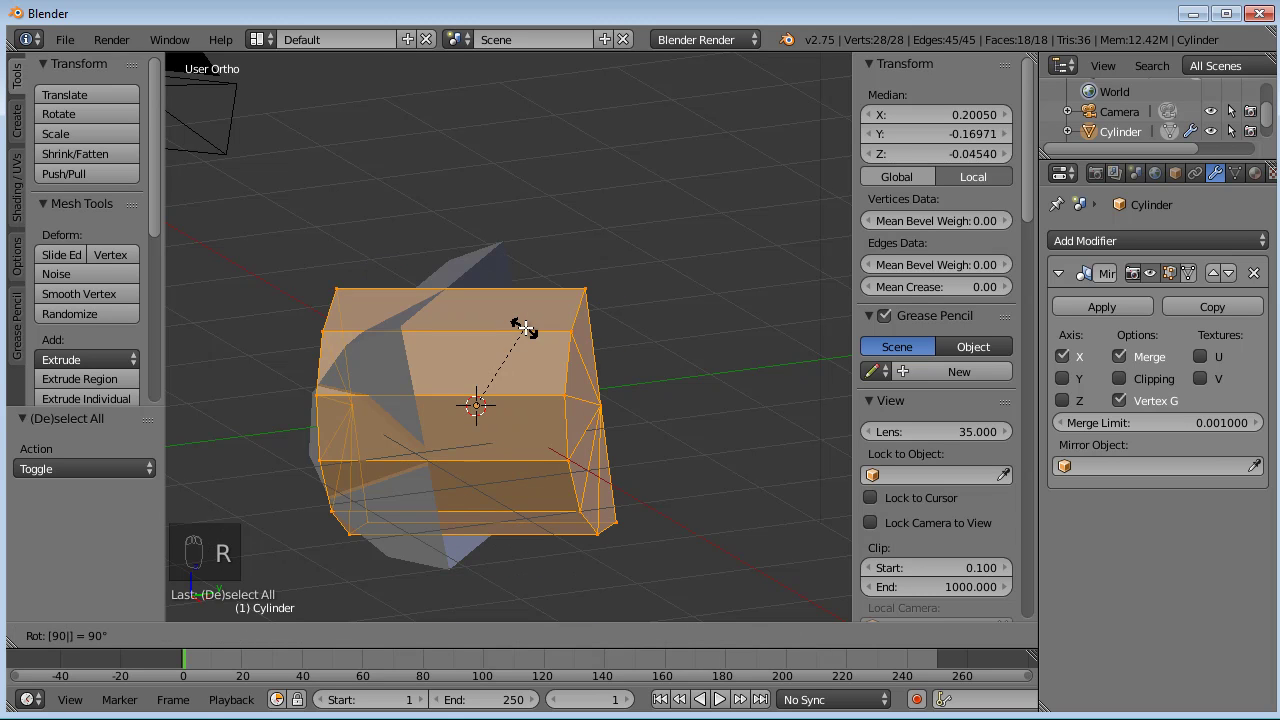
pyautogui.write('x')
pyautogui.click(525, 328)
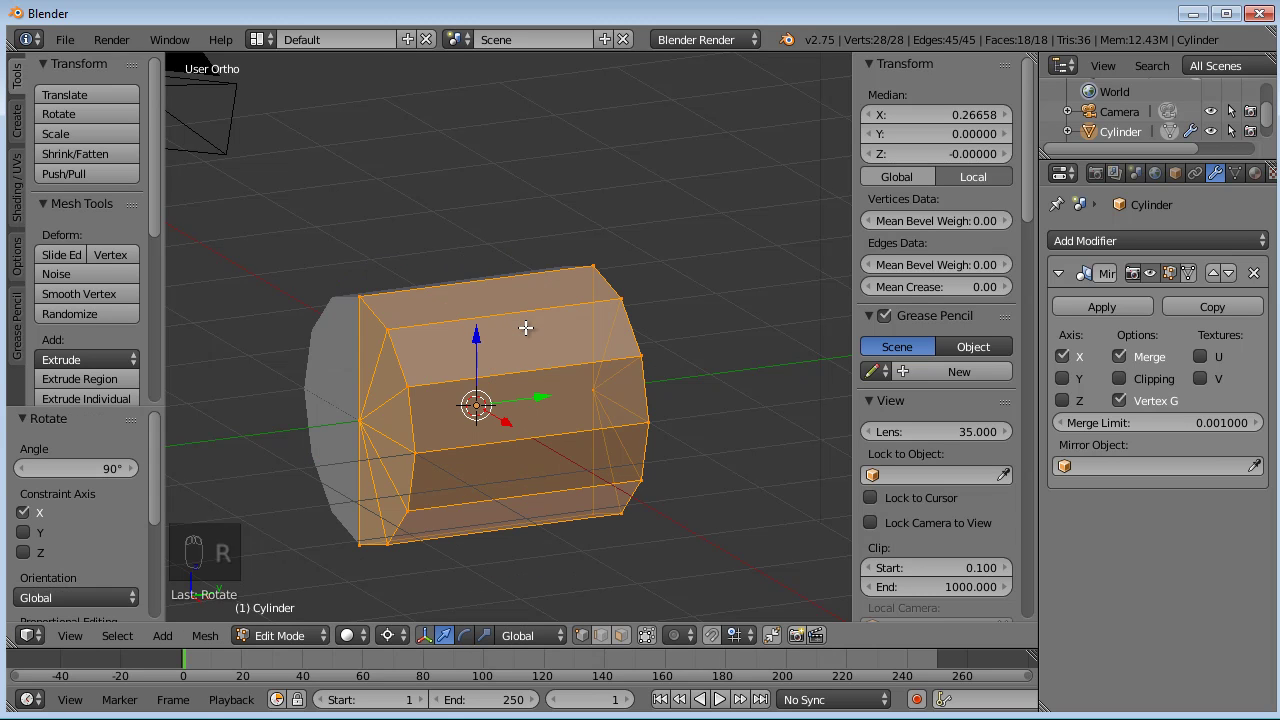
pyautogui.moveTo(525, 326)
pyautogui.mouseDown(button='middle')
pyautogui.moveTo(523, 306)
pyautogui.moveTo(535, 432)
pyautogui.moveTo(537, 392)
pyautogui.moveTo(690, 375)
pyautogui.moveTo(628, 354)
pyautogui.moveTo(665, 354)
pyautogui.moveTo(666, 343)
pyautogui.moveTo(617, 349)
pyautogui.moveTo(686, 363)
pyautogui.moveTo(629, 389)
pyautogui.moveTo(531, 340)
pyautogui.mouseUp(button='middle')
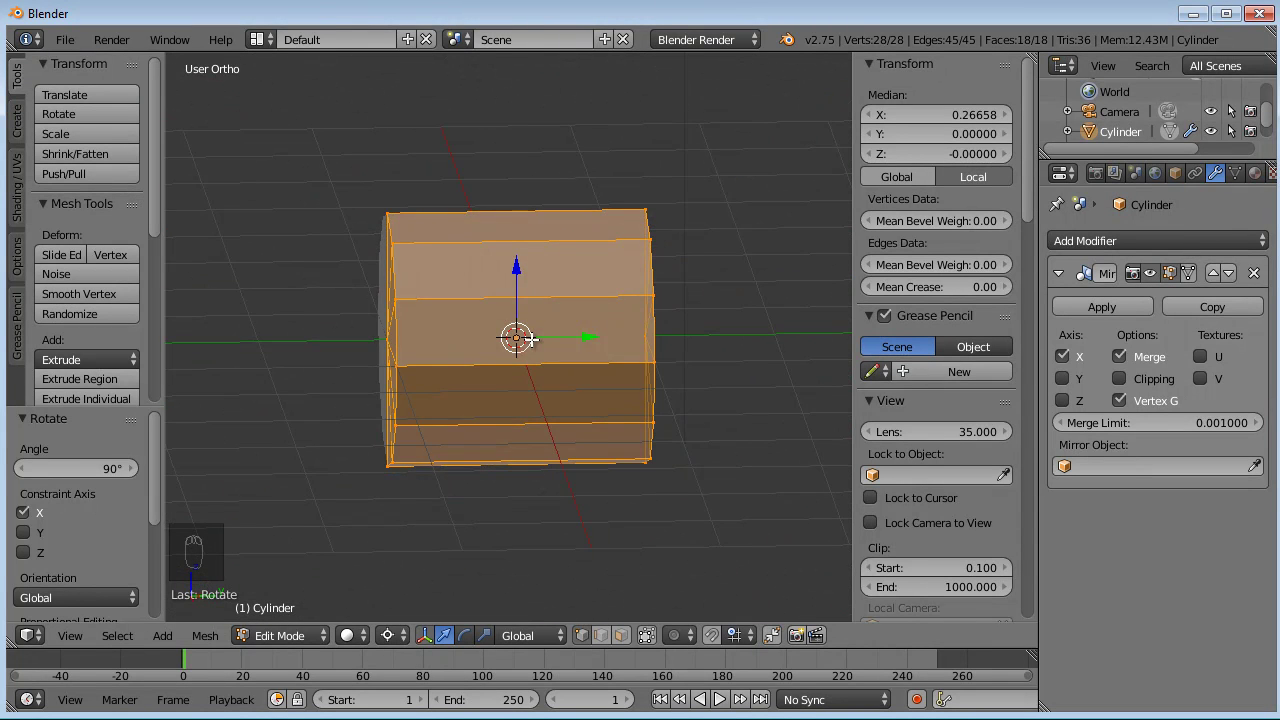
pyautogui.press('KP_3')
pyautogui.moveTo(666, 353); pyautogui.dragTo(644, 353, button='middle')
pyautogui.rightClick(643, 329)
pyautogui.keyDown('shift'); pyautogui.rightClick(390, 338); pyautogui.keyUp('shift')
pyautogui.moveTo(390, 338); pyautogui.dragTo(470, 335, button='middle')
pyautogui.press('KP_3')
pyautogui.moveTo(757, 343); pyautogui.dragTo(652, 339, button='middle')
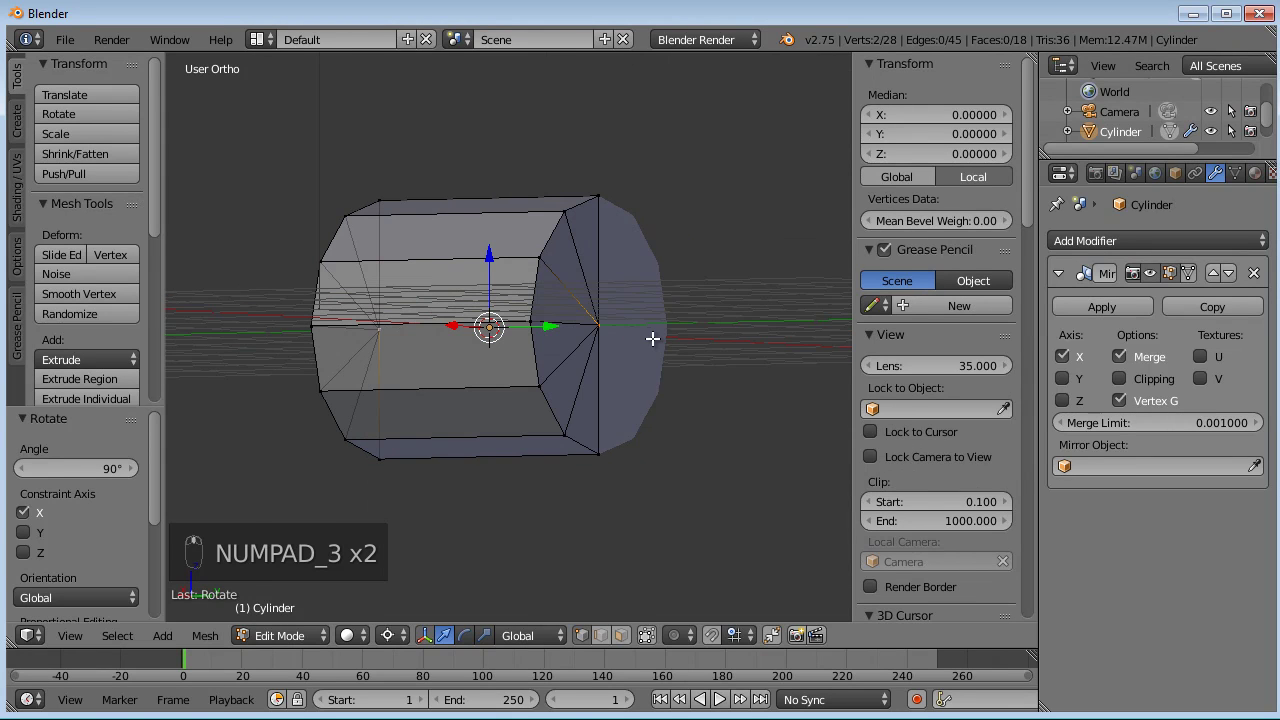
pyautogui.press('a')
pyautogui.press('a')
pyautogui.press('a')
# - Box-select the overlapping vertices in the middle of the positive Y end cap and merge them at center
pyautogui.scroll(2, 652, 339)
pyautogui.scroll(3, 537, 360)
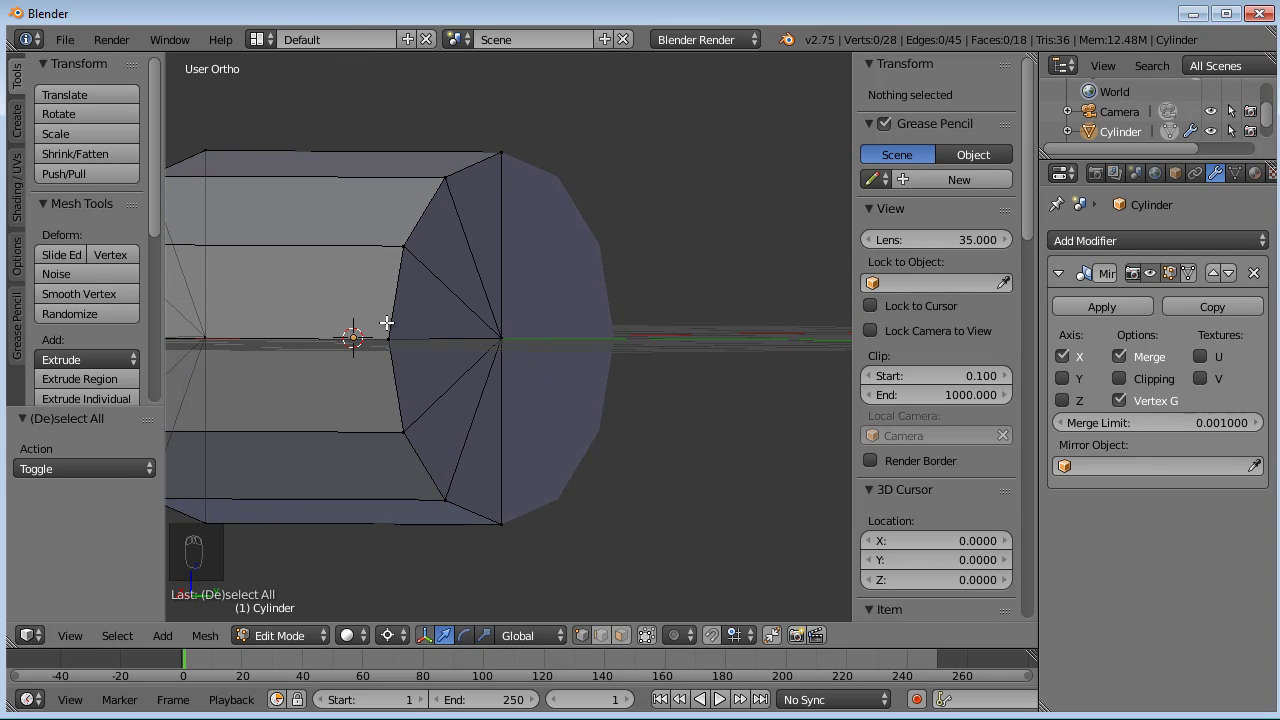
pyautogui.press('b')
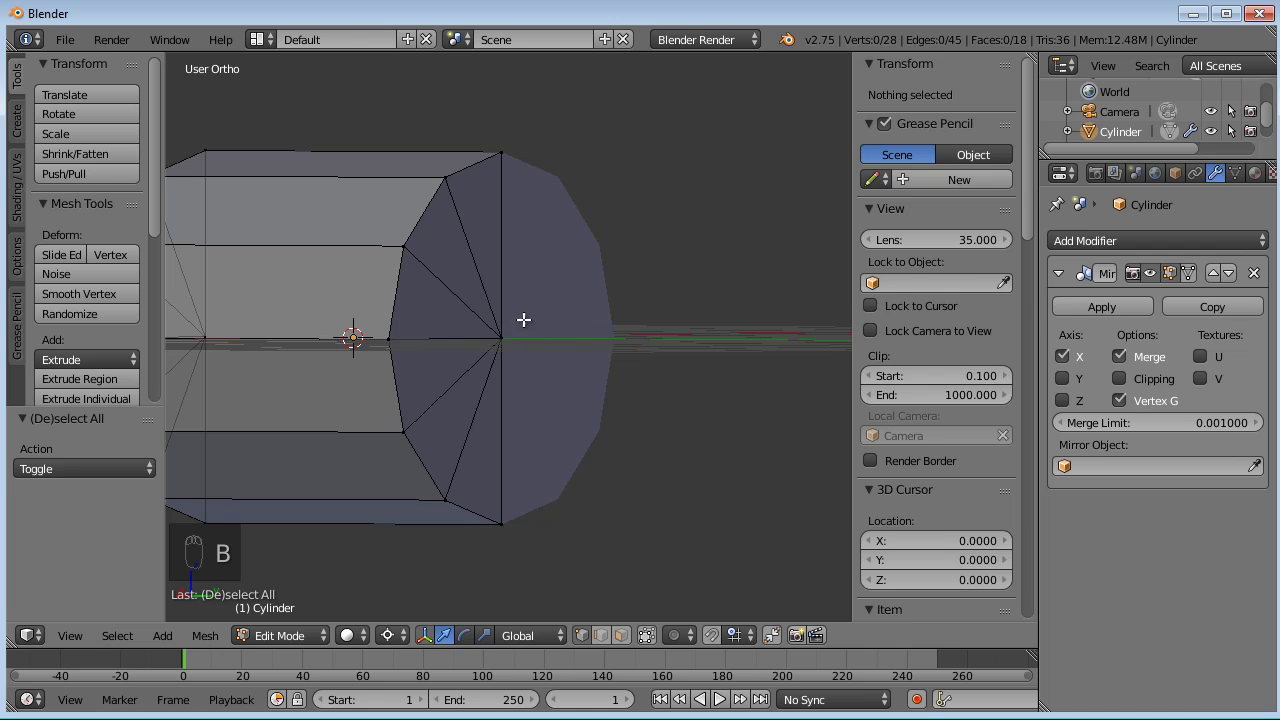
pyautogui.moveTo(528, 314); pyautogui.dragTo(491, 363)
pyautogui.moveTo(491, 363); pyautogui.dragTo(500, 368, button='middle')
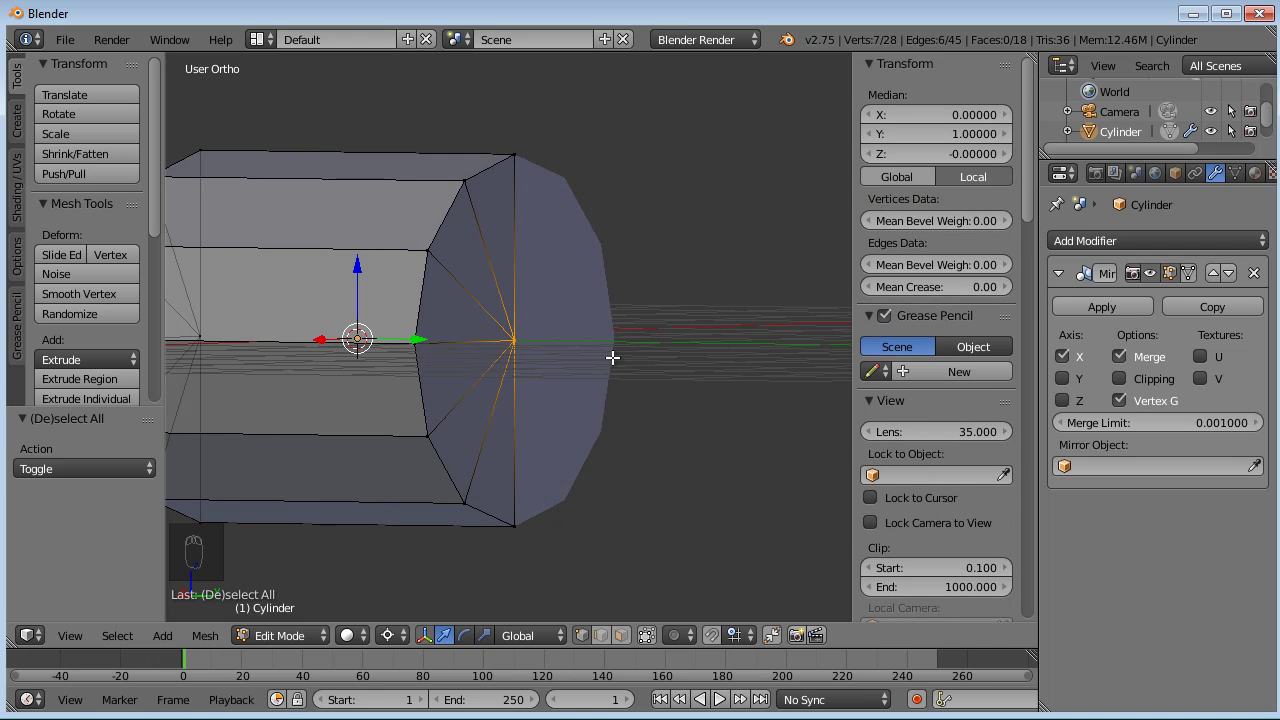
pyautogui.press('a')
pyautogui.press('b')
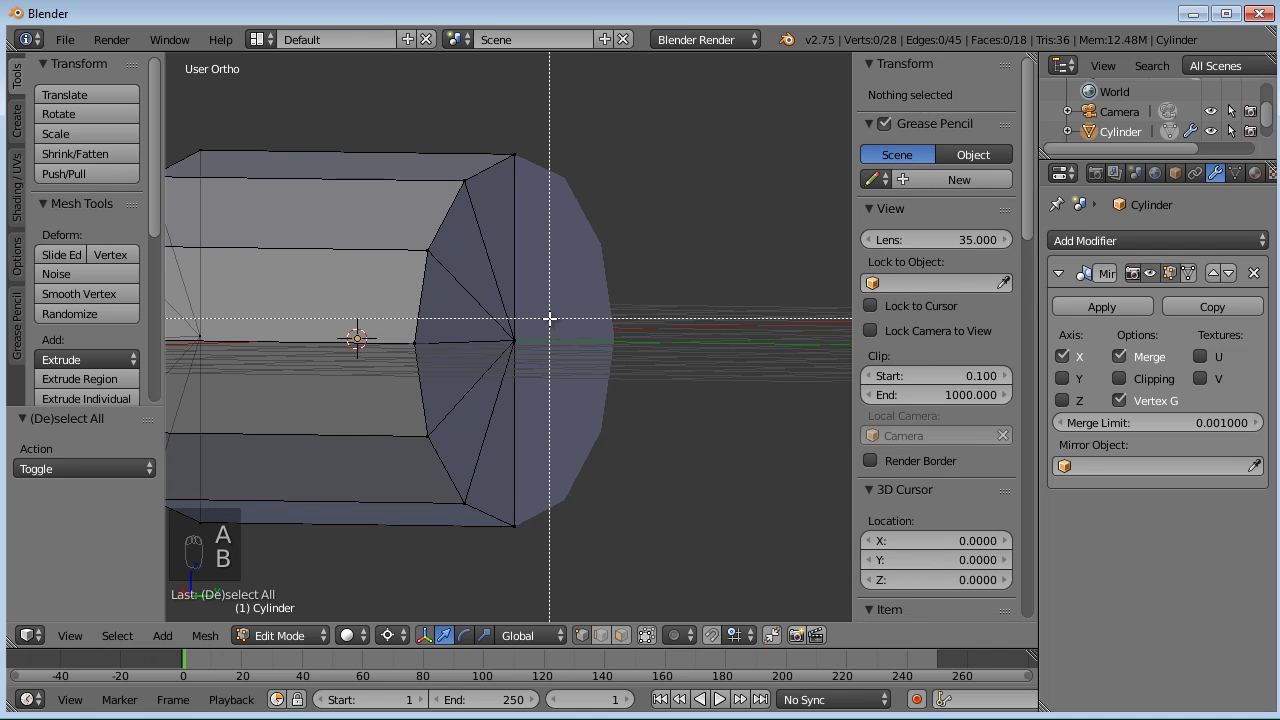
pyautogui.moveTo(550, 318); pyautogui.dragTo(498, 369)
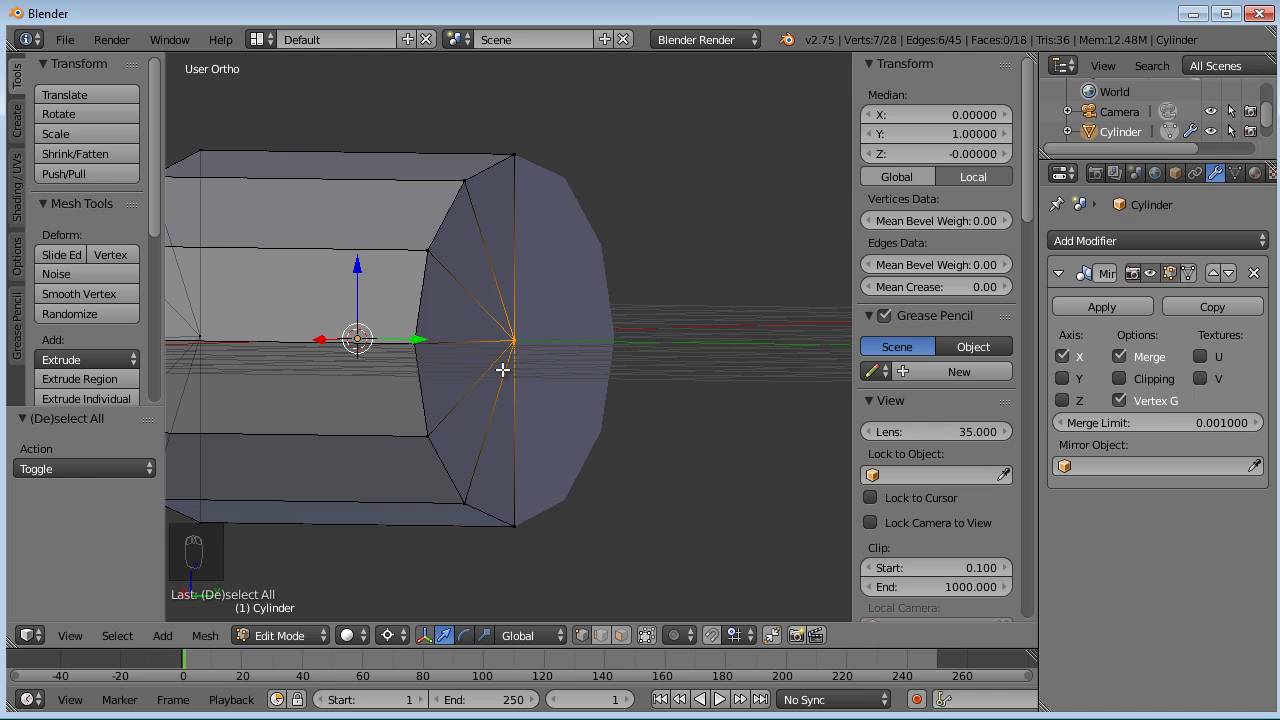
pyautogui.hotkey('alt', 'm')
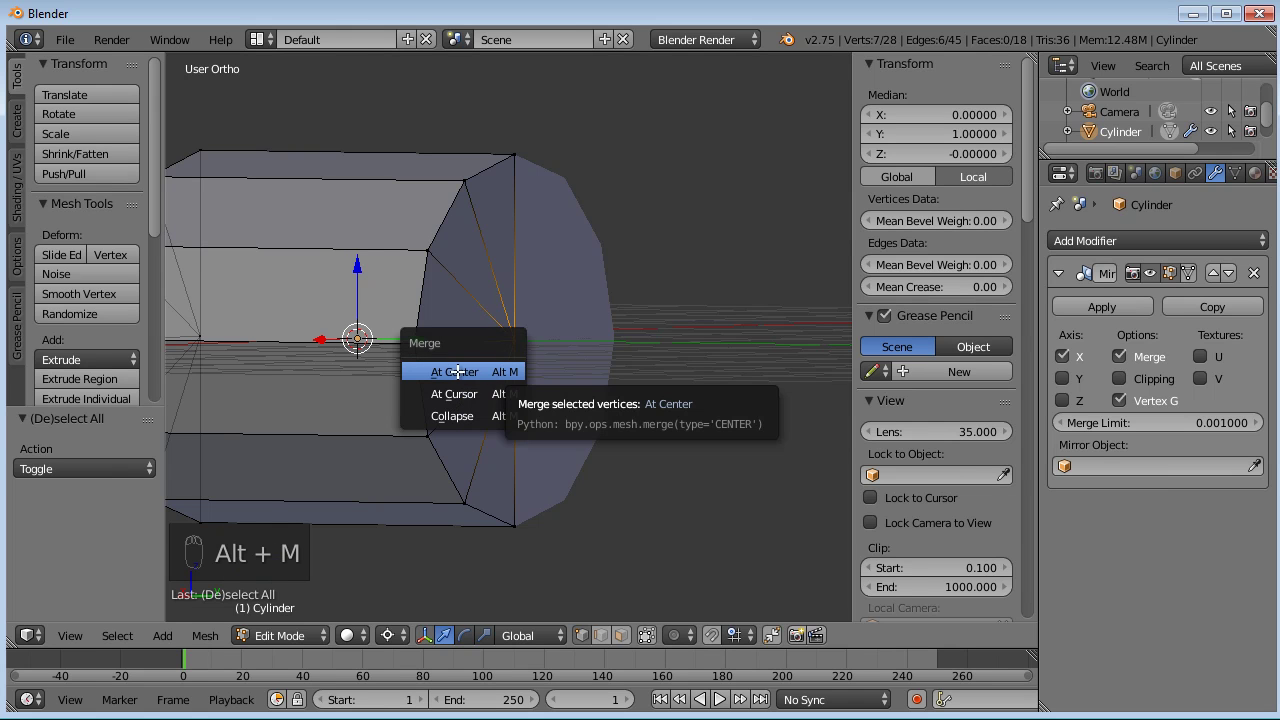
pyautogui.click(460, 371)
# - Box-select the overlapping vertices in the middle of the negative Y end cap and merge them at center
pyautogui.moveTo(523, 371); pyautogui.dragTo(385, 352, button='middle')
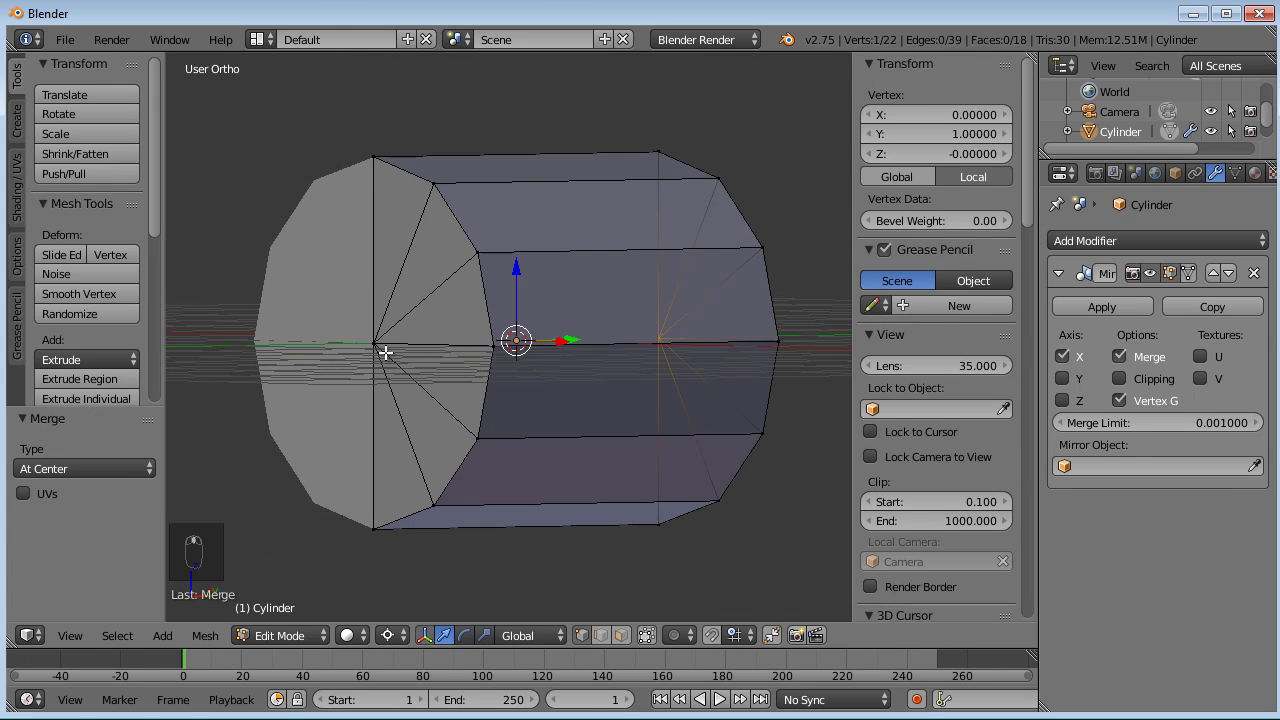
pyautogui.press('a')
pyautogui.press('m')
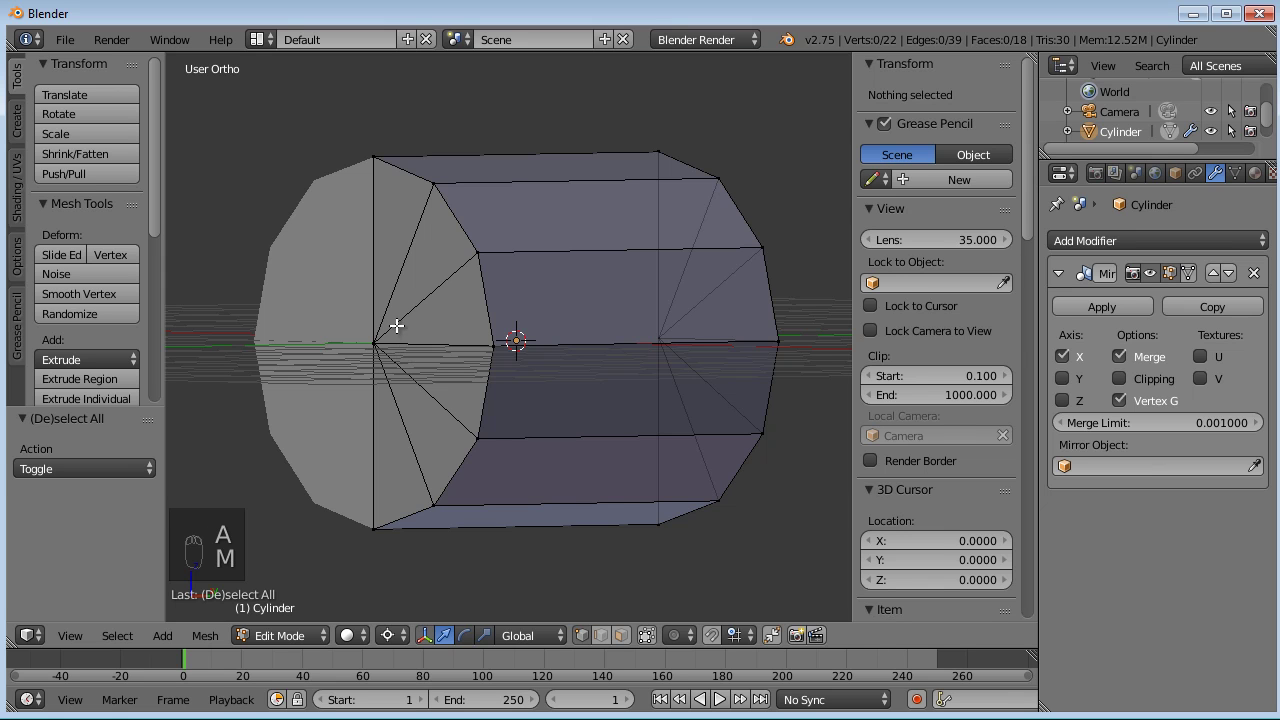
pyautogui.press('b')
pyautogui.moveTo(391, 317); pyautogui.dragTo(352, 369)
pyautogui.hotkey('alt', 'm')
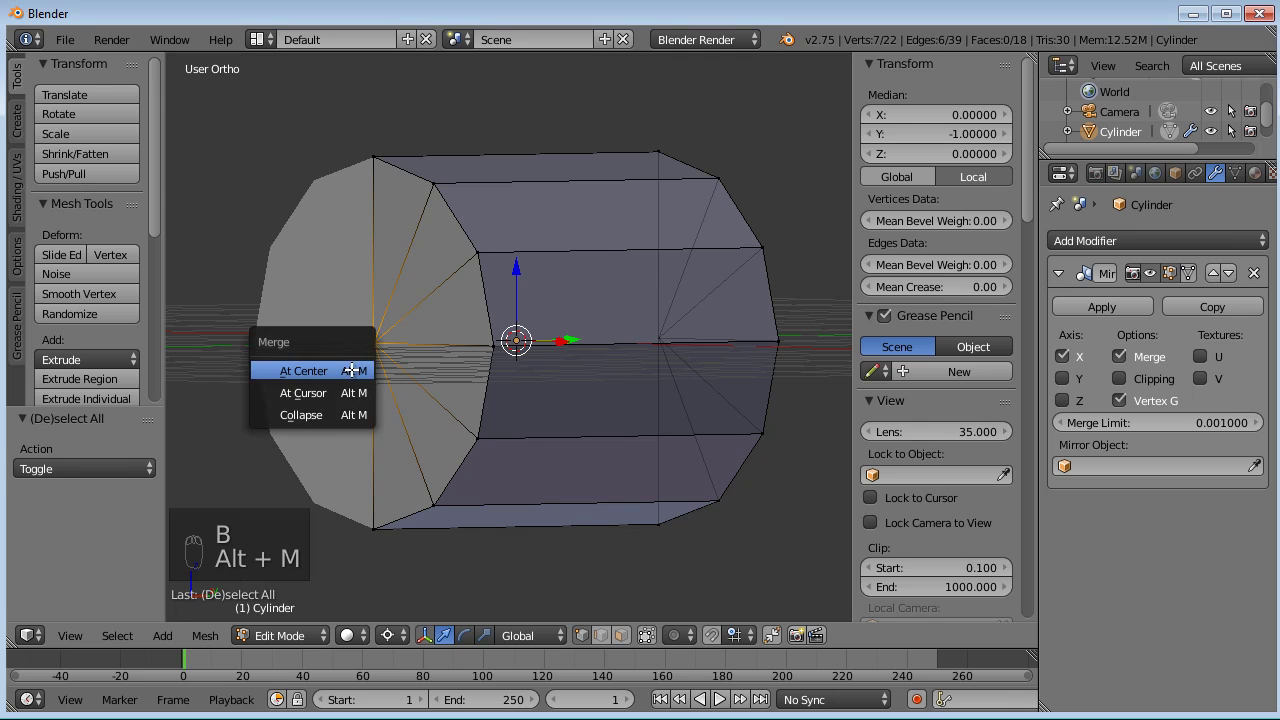
pyautogui.click(360, 368)
# - Select the center vertices of both end caps and scale them outward along Y by about 2.153 to make pointed ends
pyautogui.press('a')
pyautogui.rightClick(409, 335)
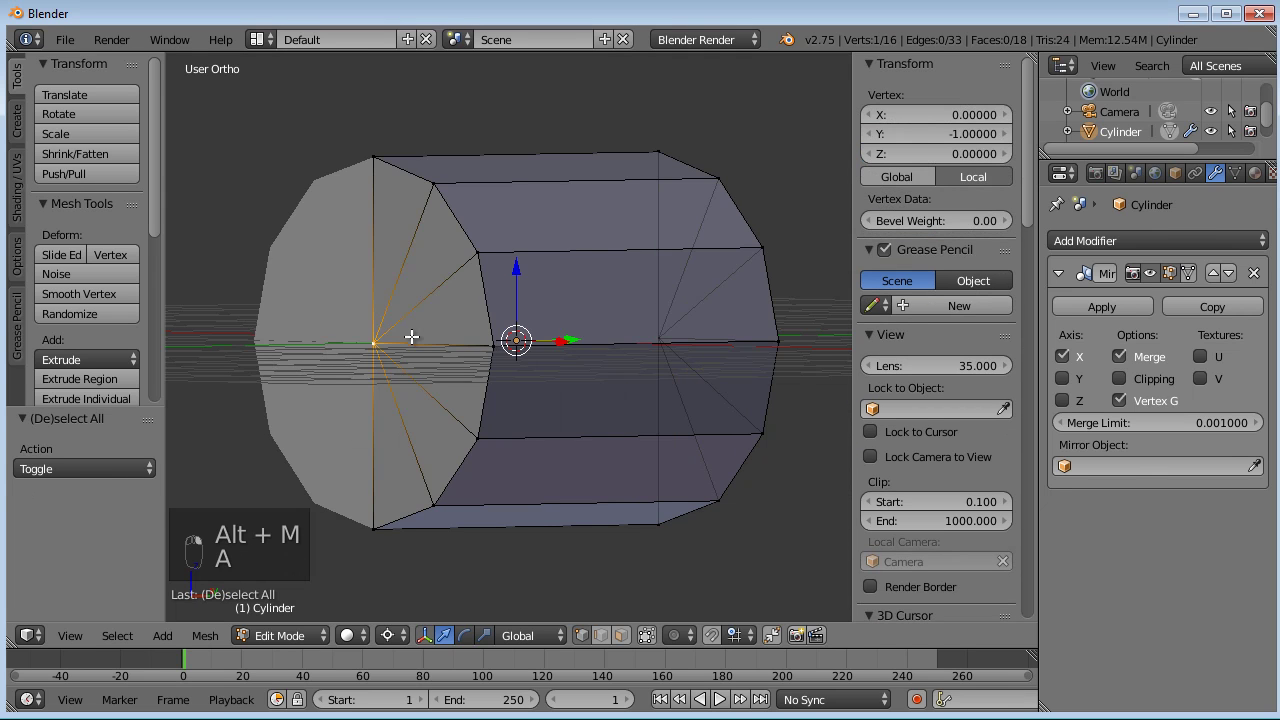
pyautogui.press('g')
pyautogui.rightClick(421, 340)
pyautogui.keyDown('shift'); pyautogui.rightClick(660, 331); pyautogui.keyUp('shift')
pyautogui.moveTo(660, 331); pyautogui.dragTo(681, 346, button='middle')
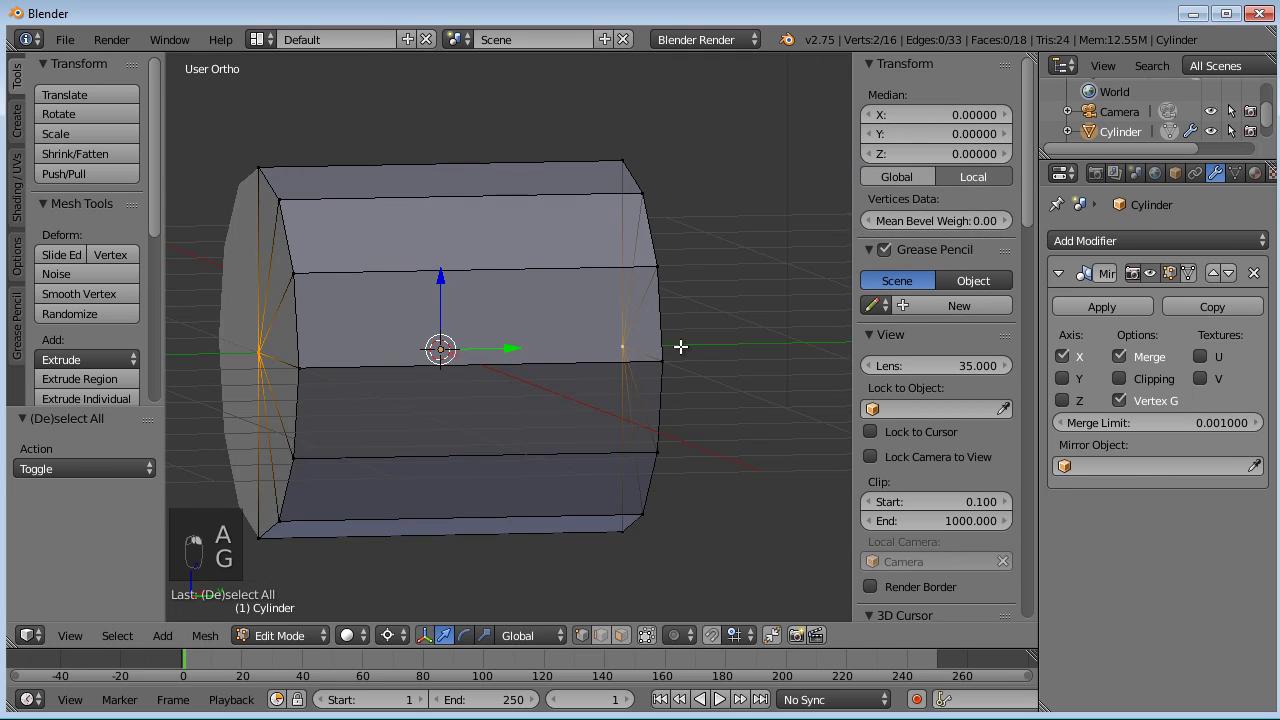
pyautogui.press('KP_3')
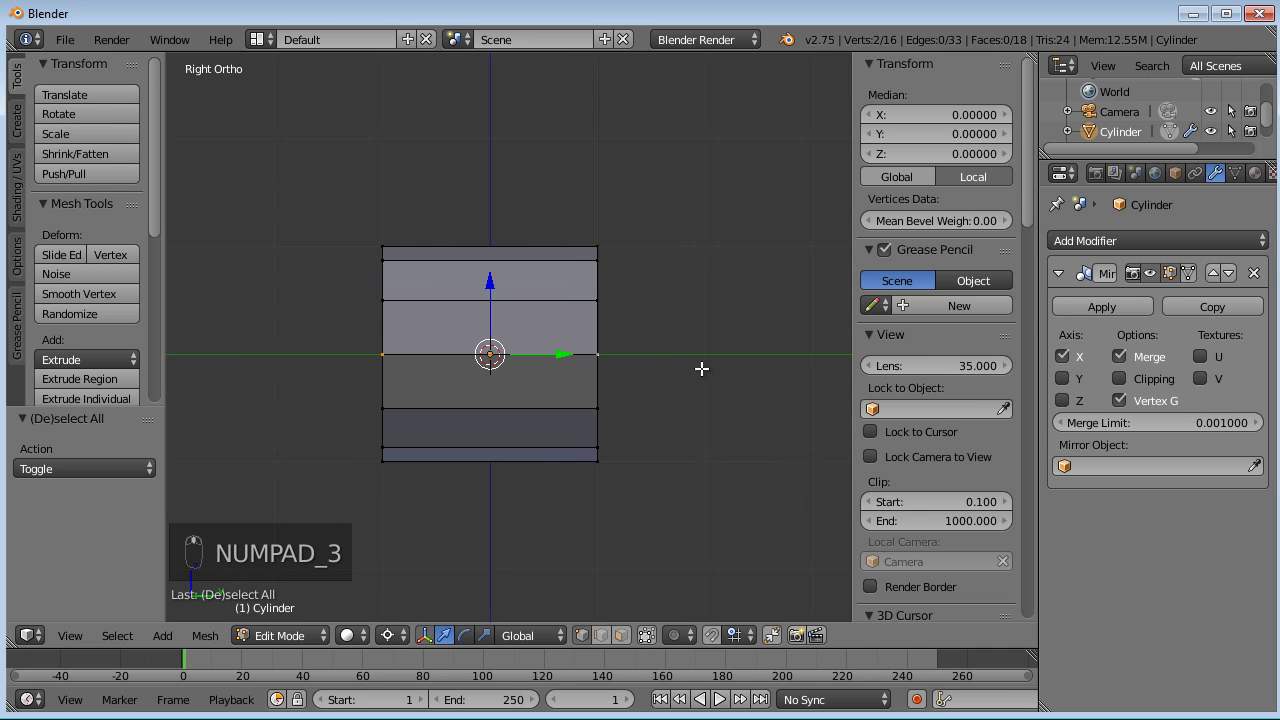
pyautogui.press('s')
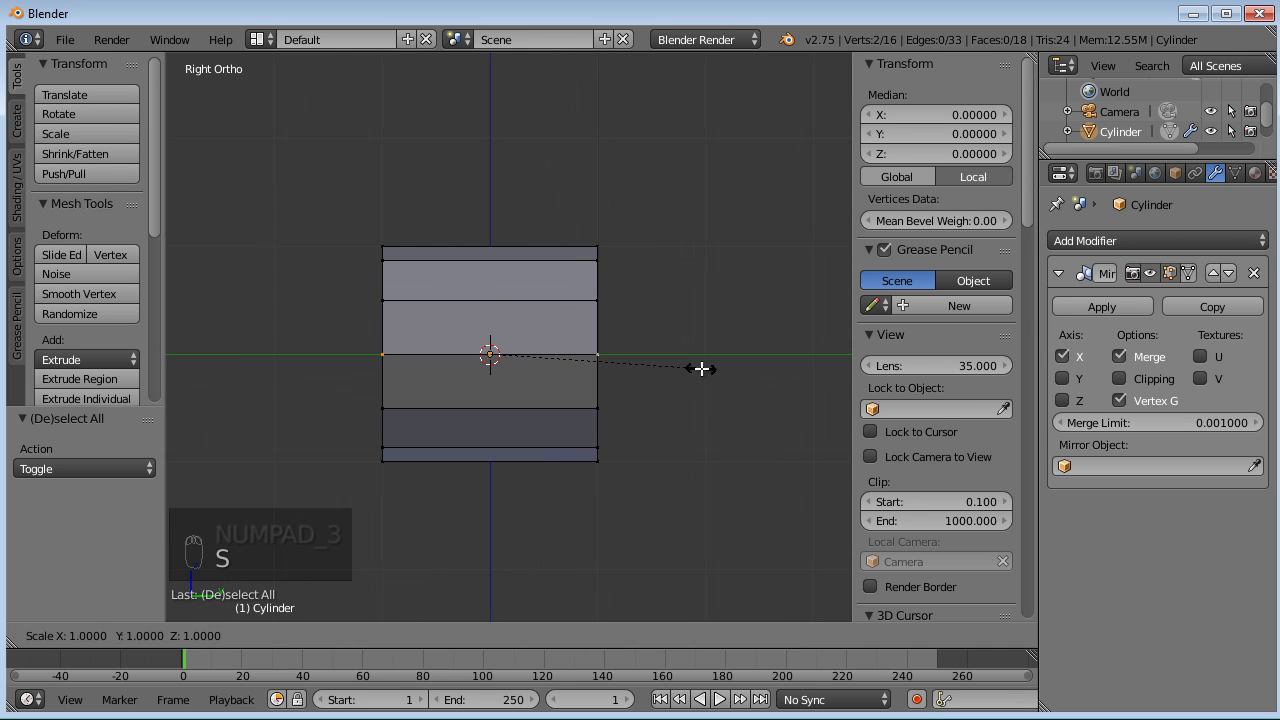
pyautogui.press('y')
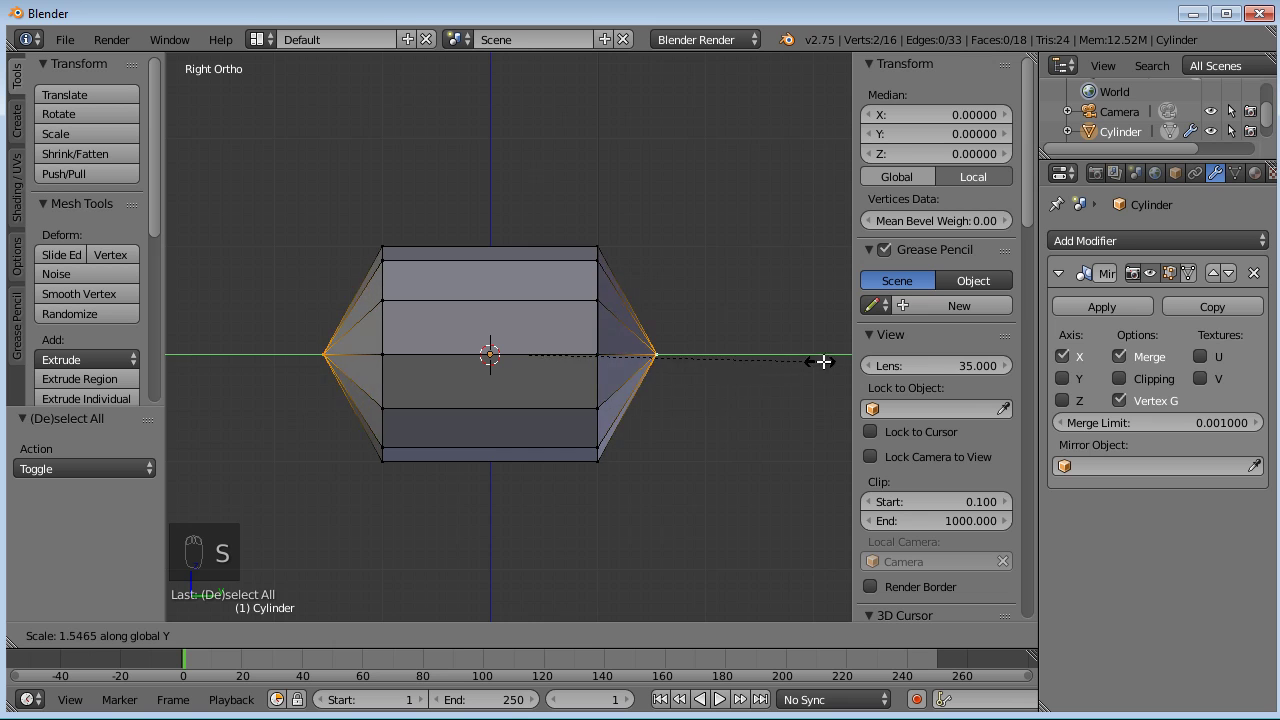
pyautogui.click(225, 344)
# - Add three evenly spaced loop cuts around the cylinder's middle section without sliding them
pyautogui.moveTo(225, 344); pyautogui.dragTo(436, 440, button='middle')
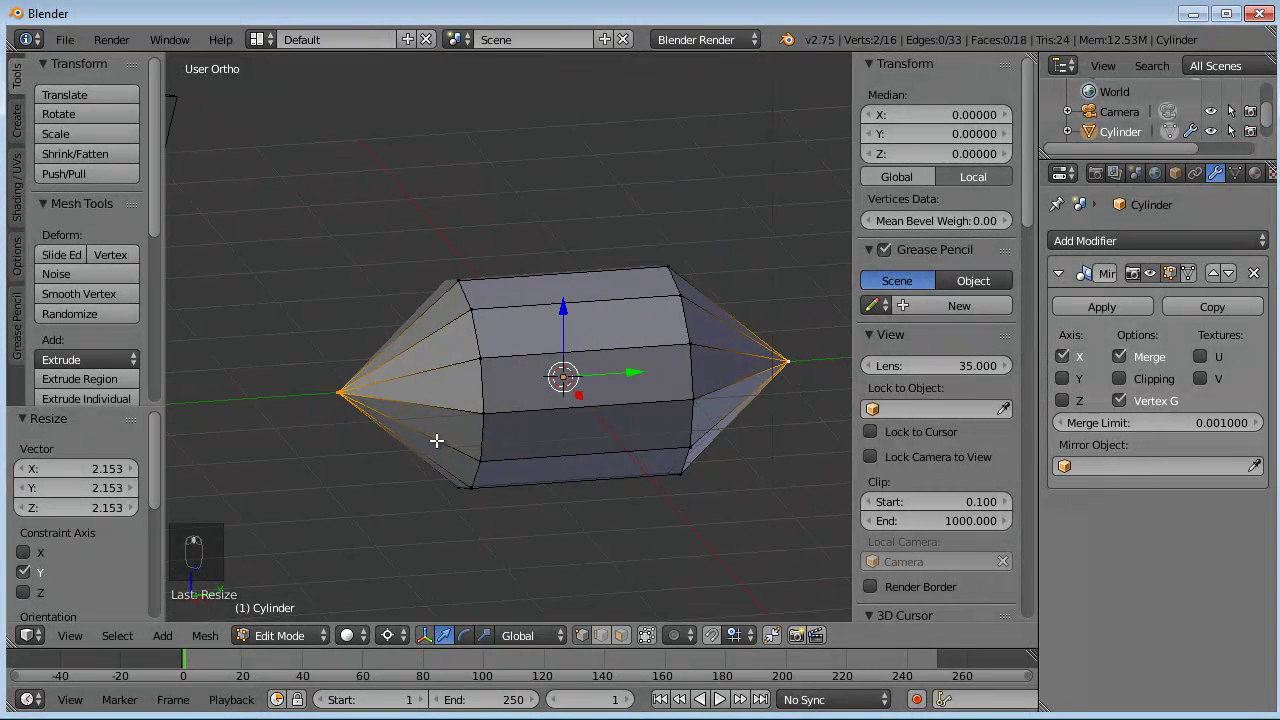
pyautogui.hotkey('ctrl', 'r')
pyautogui.rightClick(475, 340)
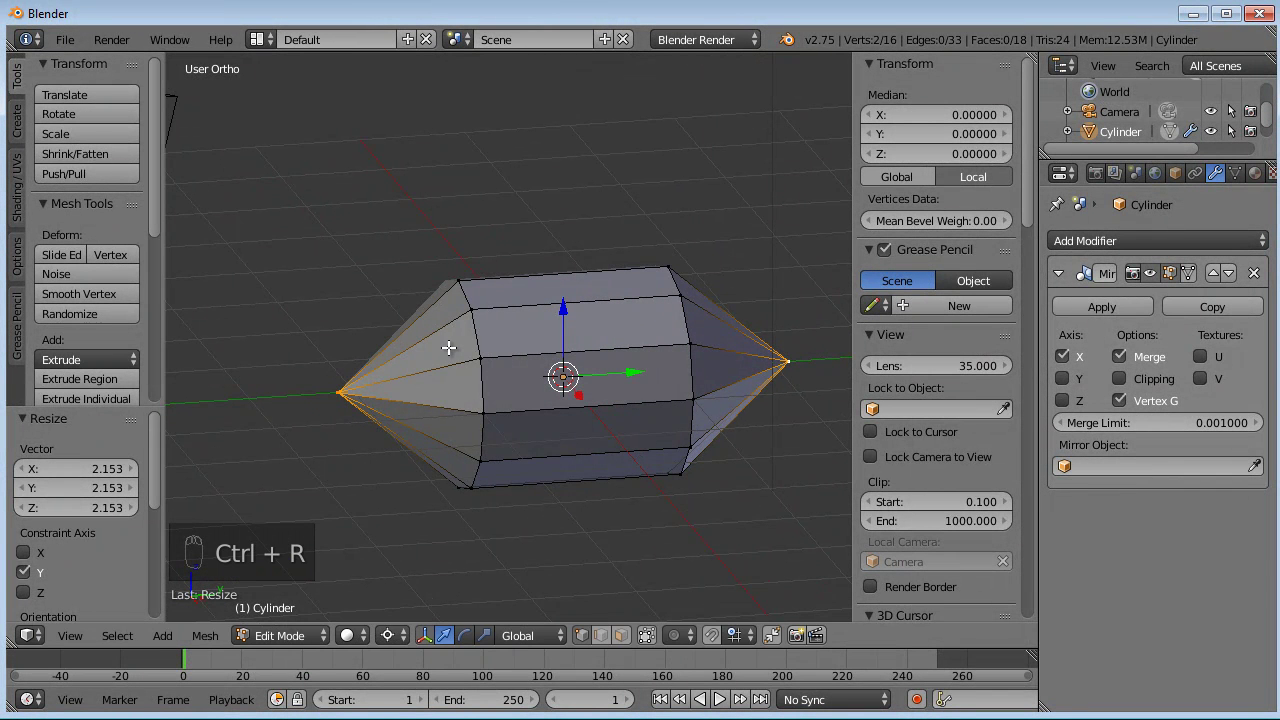
pyautogui.hotkey('ctrl', 'r')
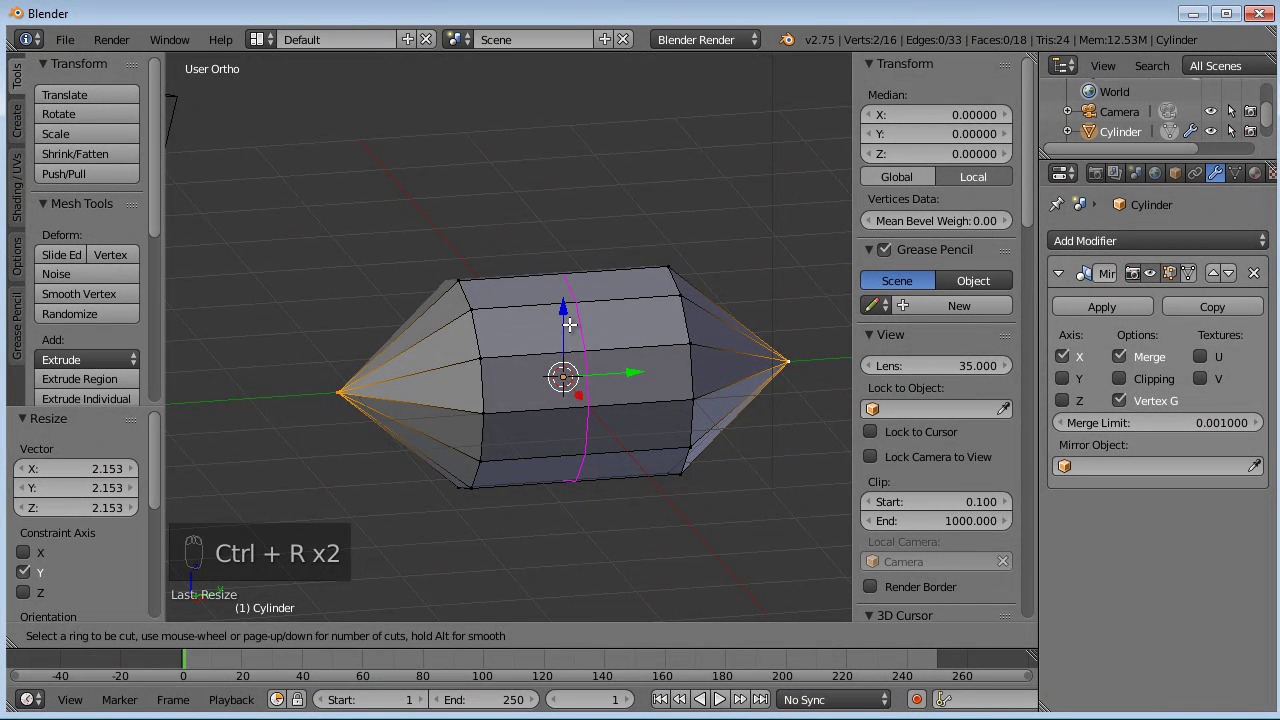
pyautogui.scroll(1, 569, 324)
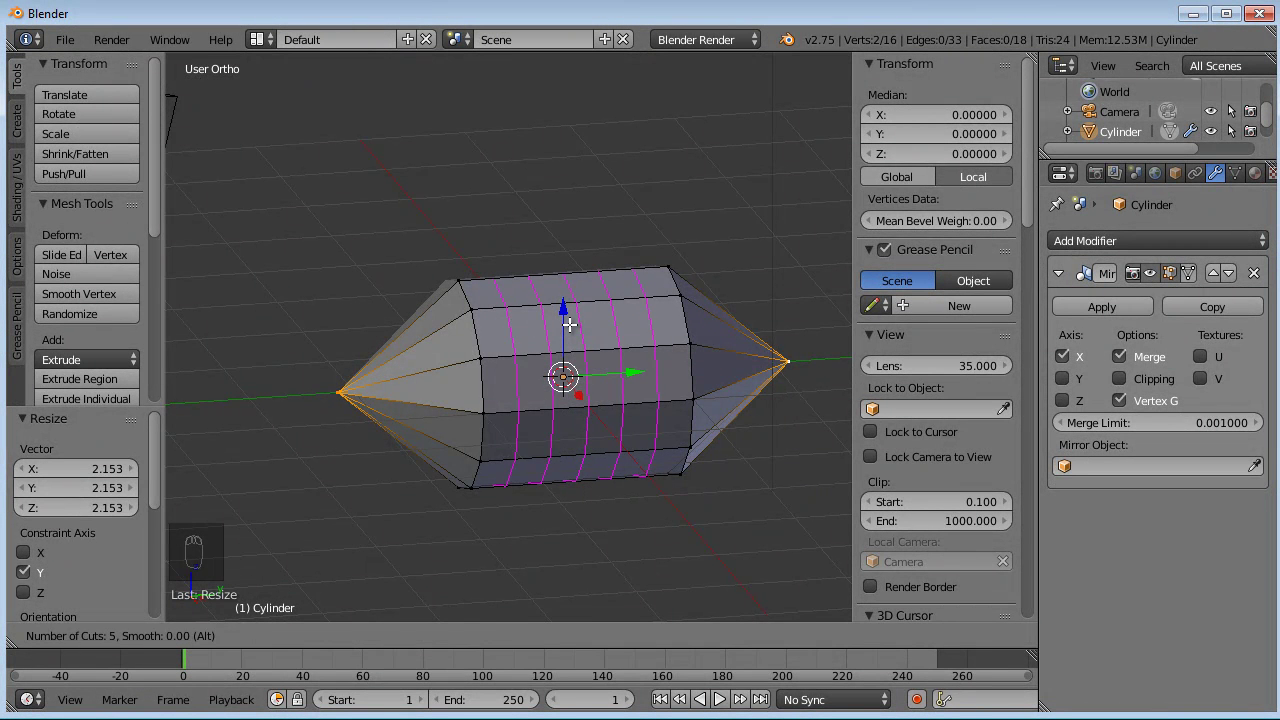
pyautogui.scroll(1, 569, 324)
pyautogui.scroll(4, 569, 324)
pyautogui.scroll(-5, 568, 324)
pyautogui.scroll(2, 568, 324)
pyautogui.scroll(-1, 568, 324)
pyautogui.click(566, 324)
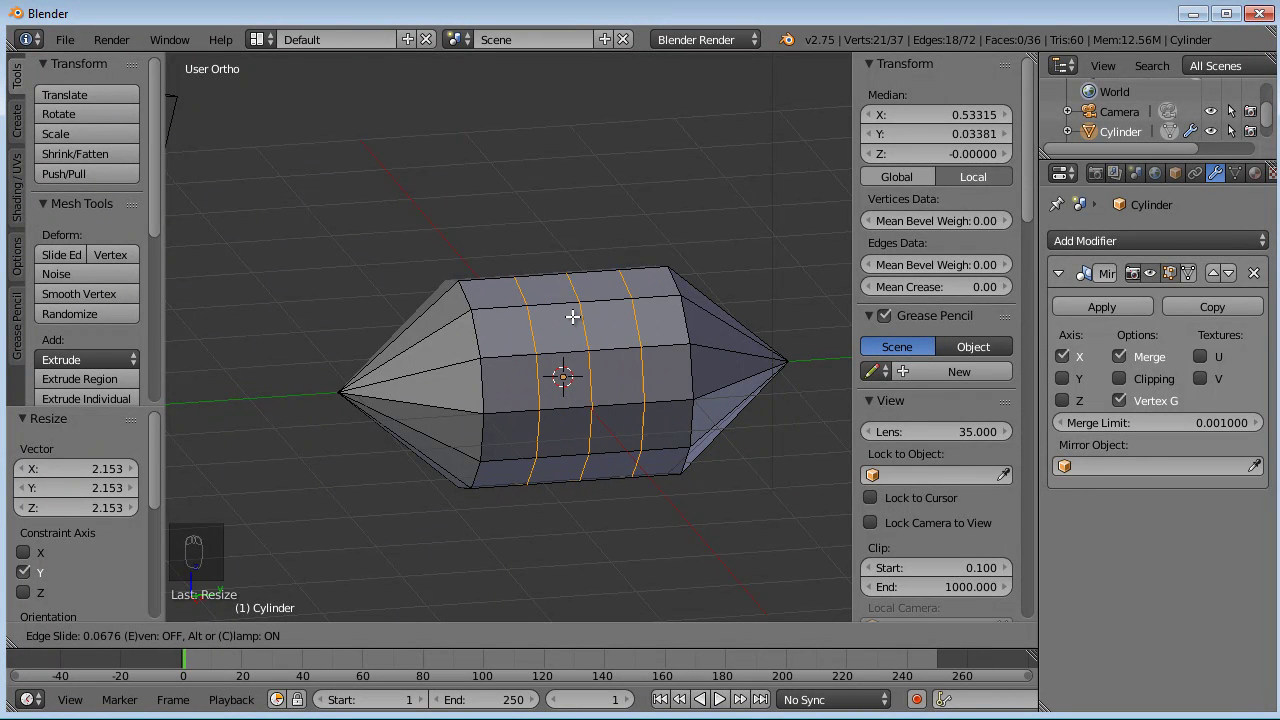
pyautogui.rightClick(568, 315)
pyautogui.moveTo(637, 397); pyautogui.dragTo(620, 386, button='middle')
pyautogui.press('KP_3')
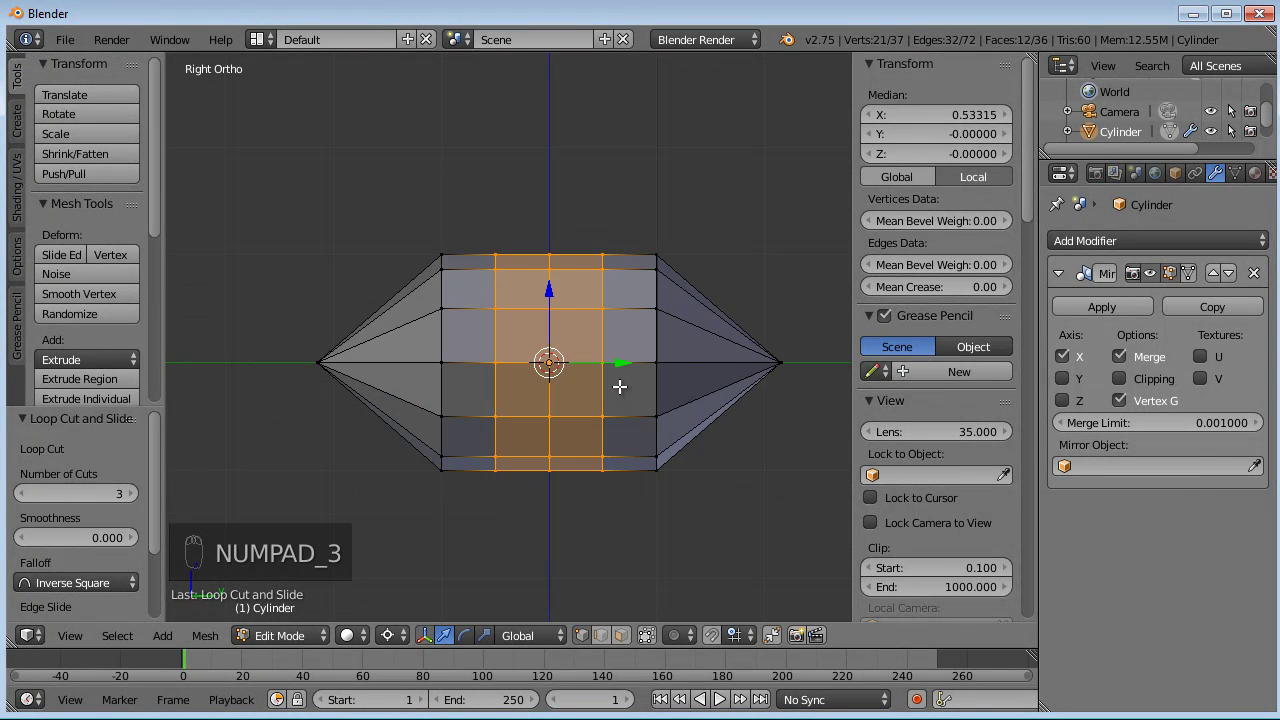
pyautogui.press('a')
pyautogui.press('a')
pyautogui.press('b')
pyautogui.moveTo(686, 236); pyautogui.dragTo(634, 520)
pyautogui.press('b')
pyautogui.moveTo(473, 216); pyautogui.dragTo(410, 508)
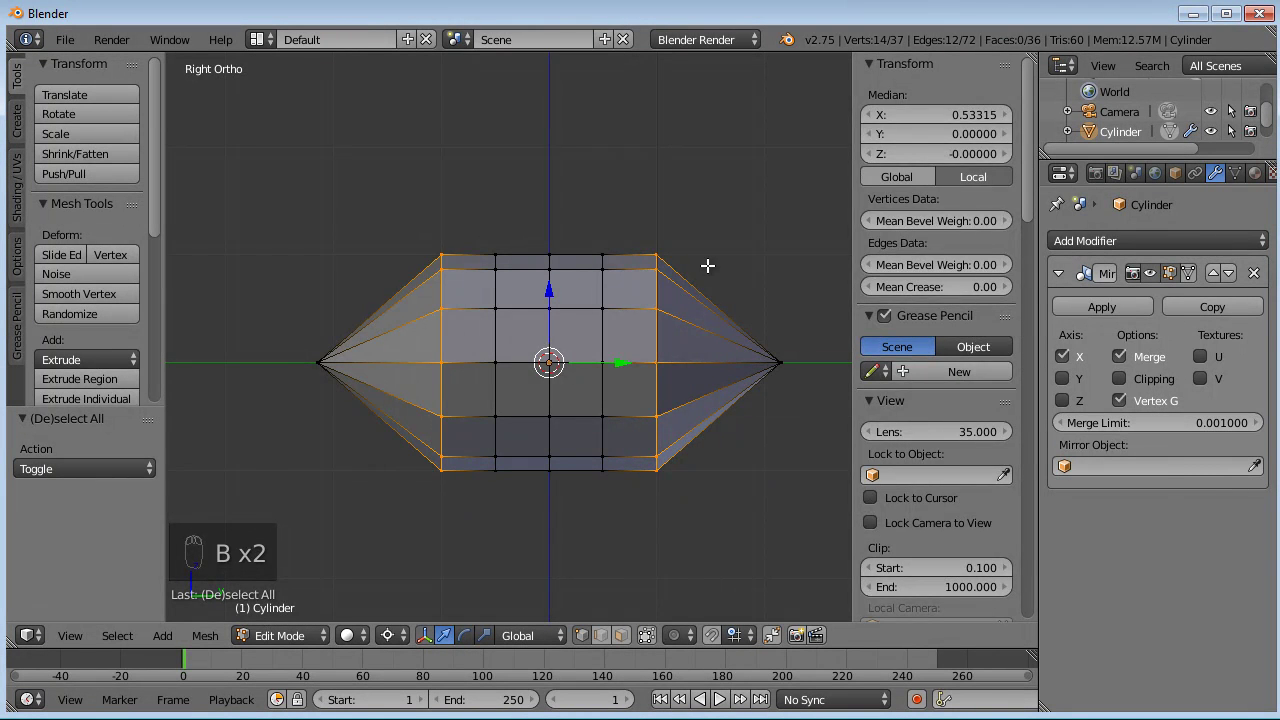
# - Select the positive Y end's edge ring and slide it 0.4 toward the pointed tip
pyautogui.press('a')
pyautogui.press('b')
pyautogui.moveTo(684, 212); pyautogui.dragTo(648, 528)
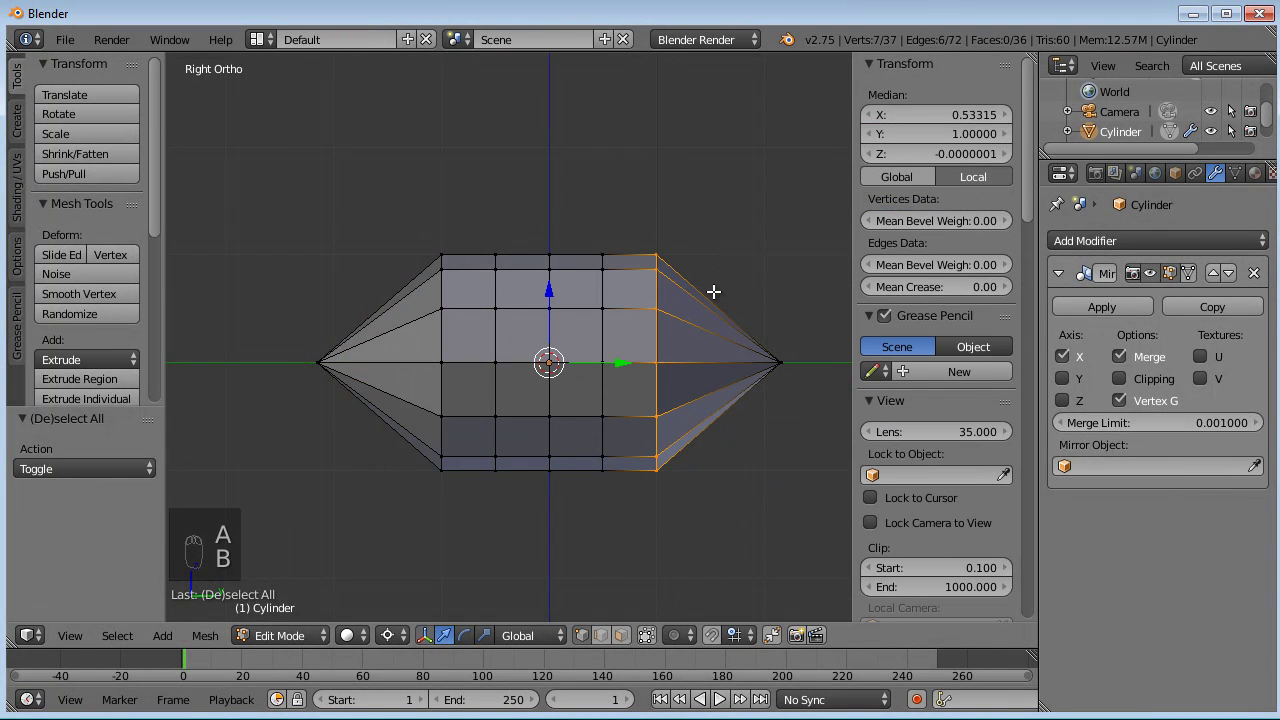
pyautogui.press('g')
pyautogui.press('g')
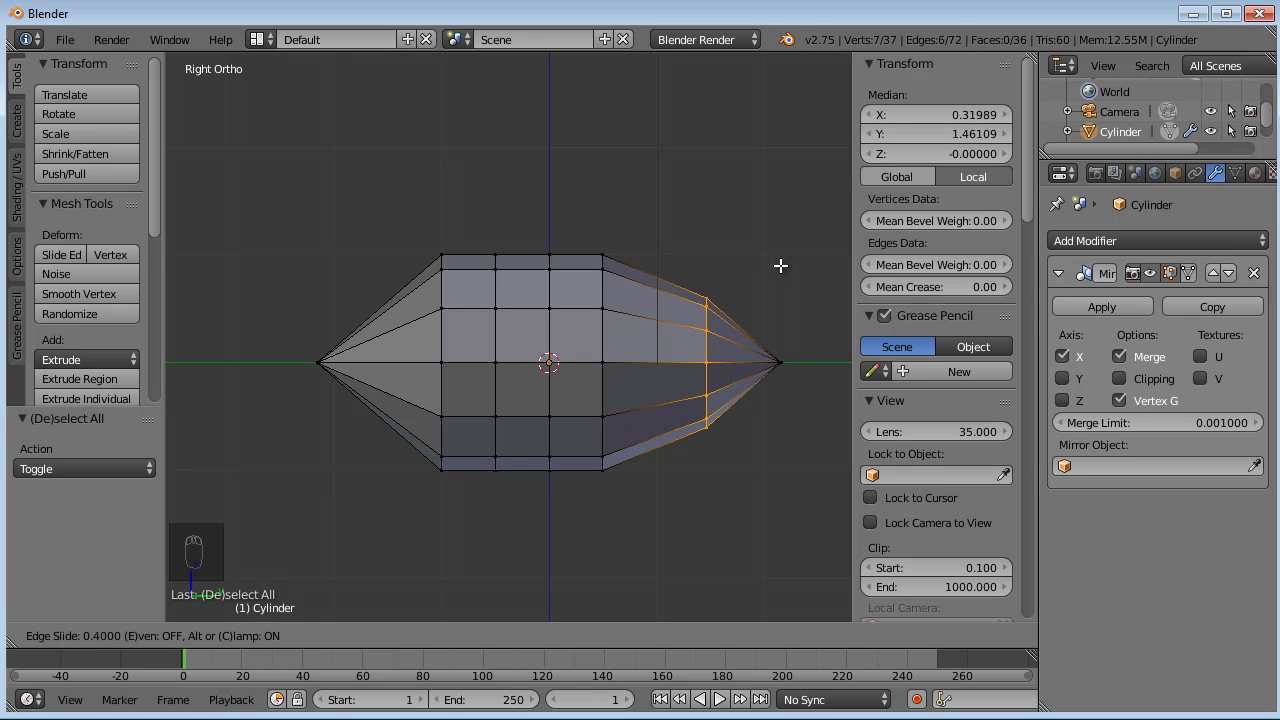
pyautogui.click(781, 265)
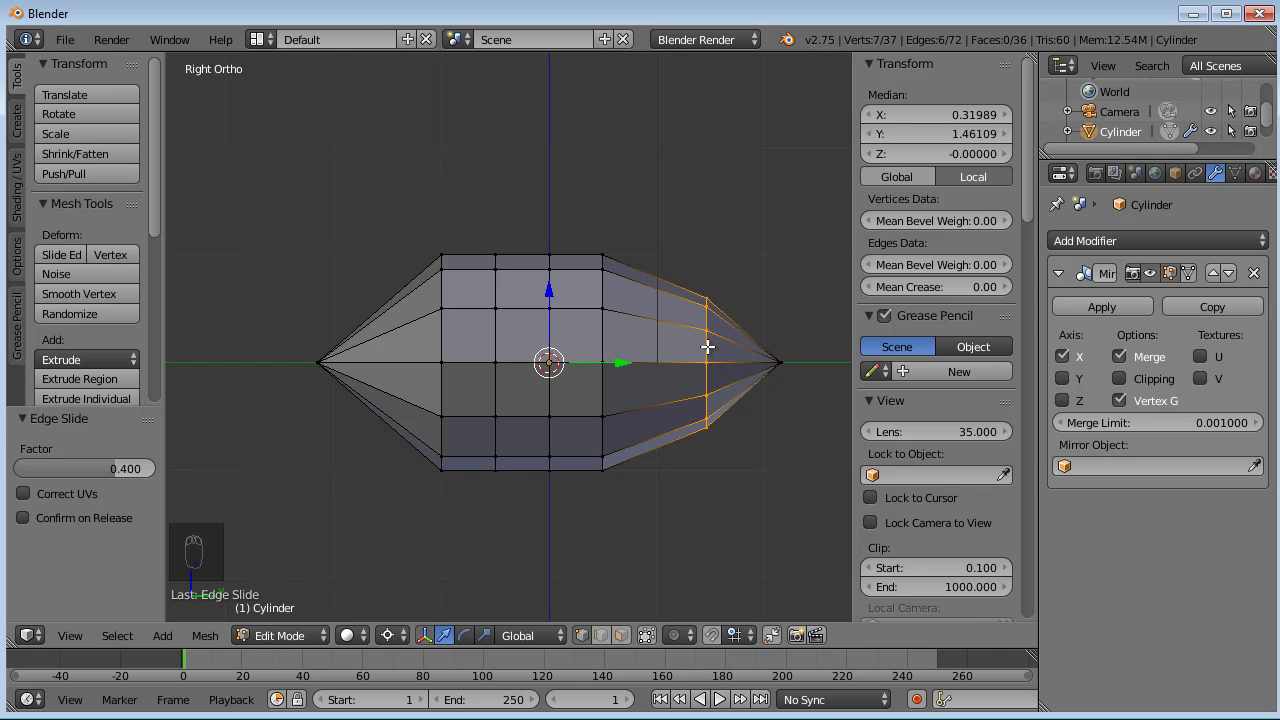
# - Select the matching edge ring at the negative Y end and slide it by 0.4 toward its tip
pyautogui.keyDown('alt'); pyautogui.rightClick(438, 333); pyautogui.keyUp('alt')
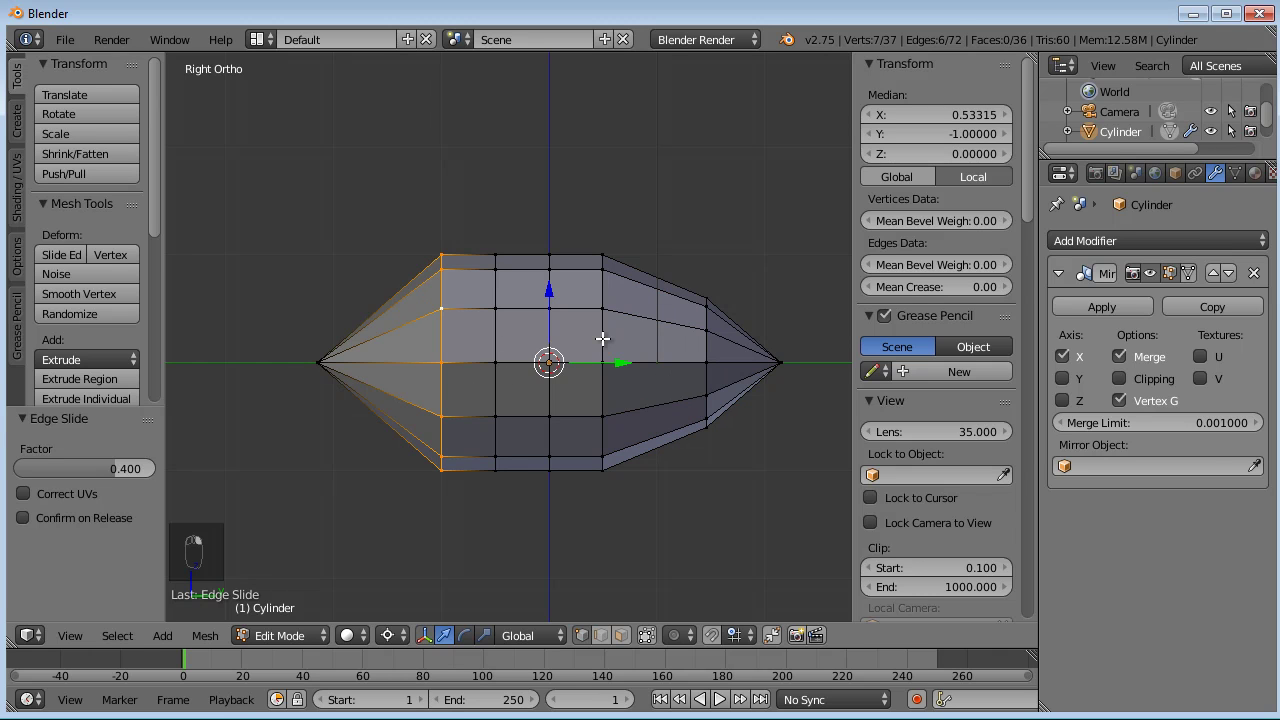
pyautogui.press('g')
pyautogui.press('g')
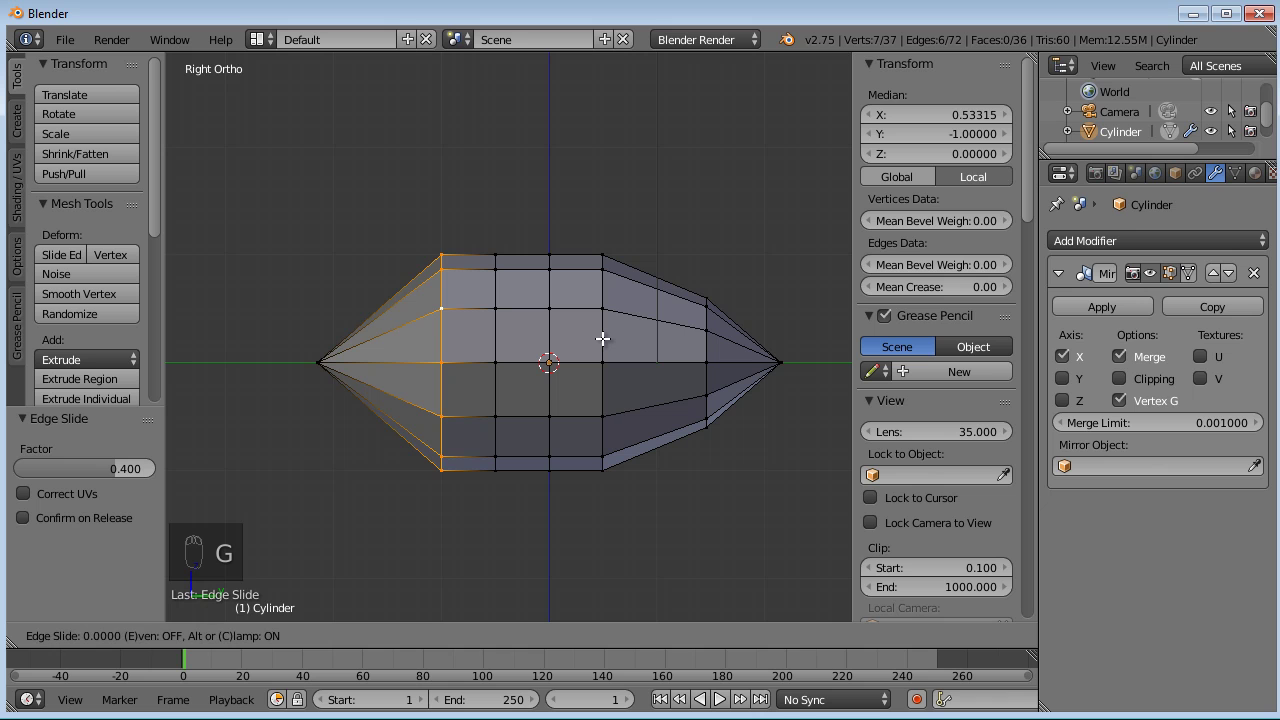
pyautogui.write('.4')
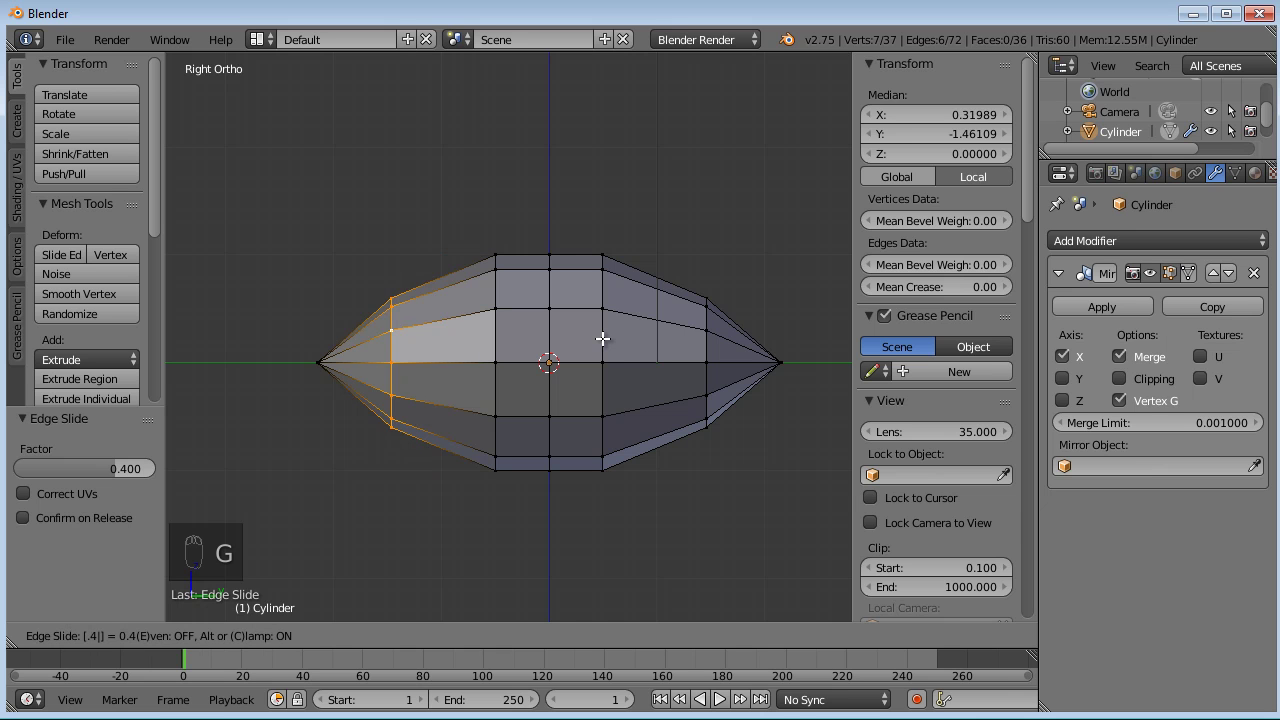
pyautogui.press('Return')
pyautogui.press('a')
# - Box-select the three middle edge loops and scale them outward along Y, close to the two end rings
pyautogui.moveTo(520, 371); pyautogui.dragTo(729, 309, button='middle')
pyautogui.press('KP_3')
pyautogui.press('a')
pyautogui.press('a')
pyautogui.press('a')
pyautogui.press('a')
pyautogui.press('b')
pyautogui.moveTo(703, 123); pyautogui.dragTo(474, 506)
pyautogui.press('s')
pyautogui.press('y')
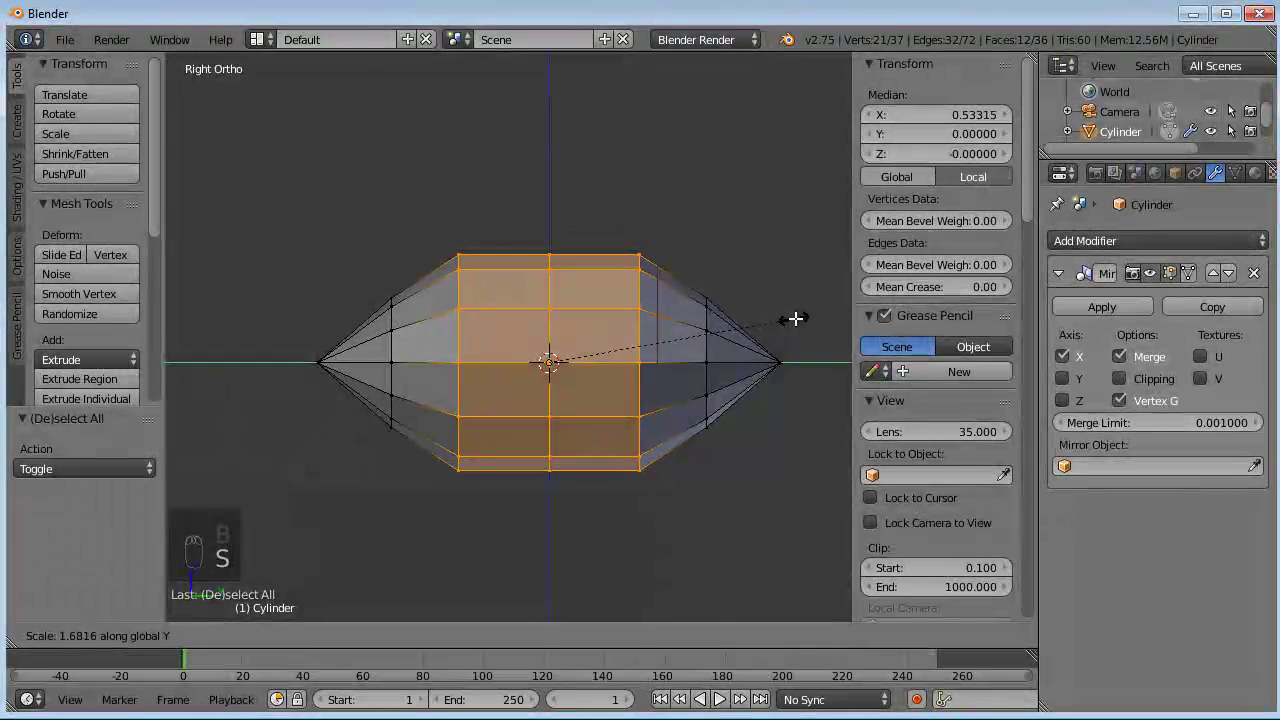
pyautogui.click(183, 315)
# - Box-select both tip vertices and scale them inward along Y to about 0.8 to blunt the pointed ends
pyautogui.press('a')
pyautogui.press('b')
pyautogui.moveTo(780, 323); pyautogui.dragTo(749, 387)
pyautogui.press('b')
pyautogui.moveTo(340, 337); pyautogui.dragTo(305, 385)
pyautogui.press('s')
pyautogui.press('y')
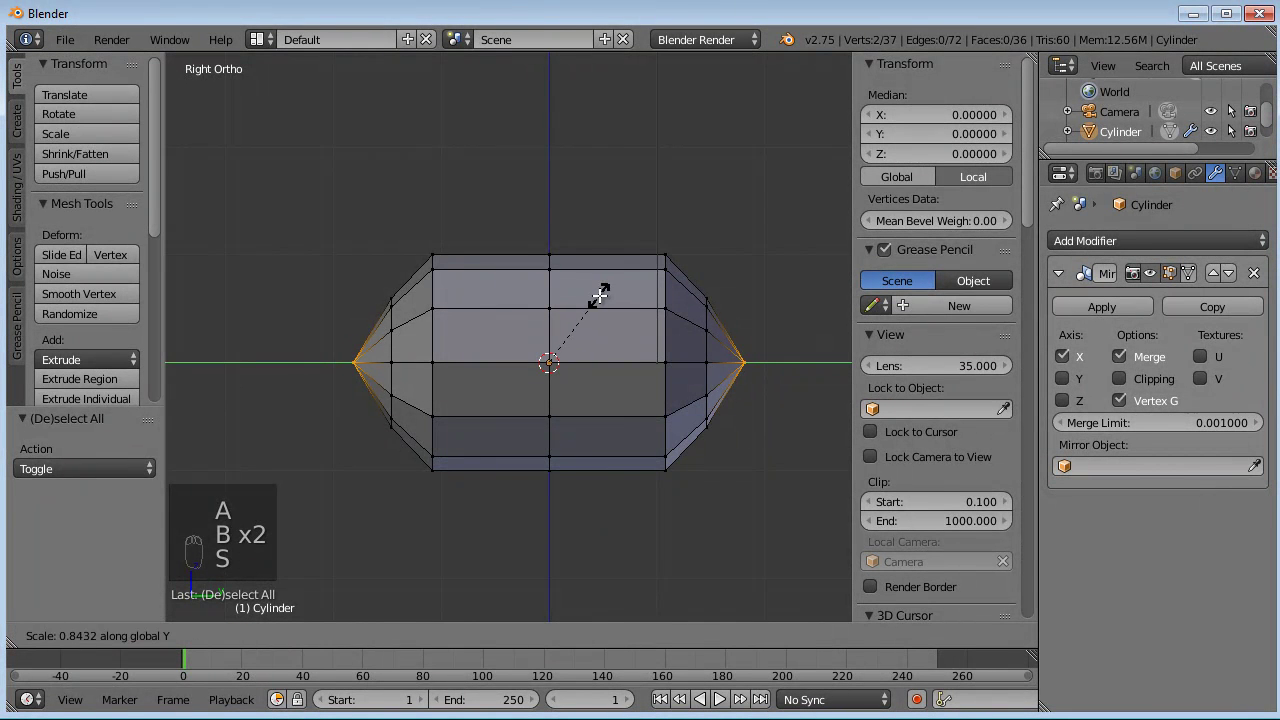
pyautogui.click(599, 290)
pyautogui.moveTo(599, 290); pyautogui.dragTo(543, 354, button='middle')
pyautogui.press('a')
pyautogui.moveTo(343, 411); pyautogui.dragTo(577, 340, button='middle')
pyautogui.press('KP_3')
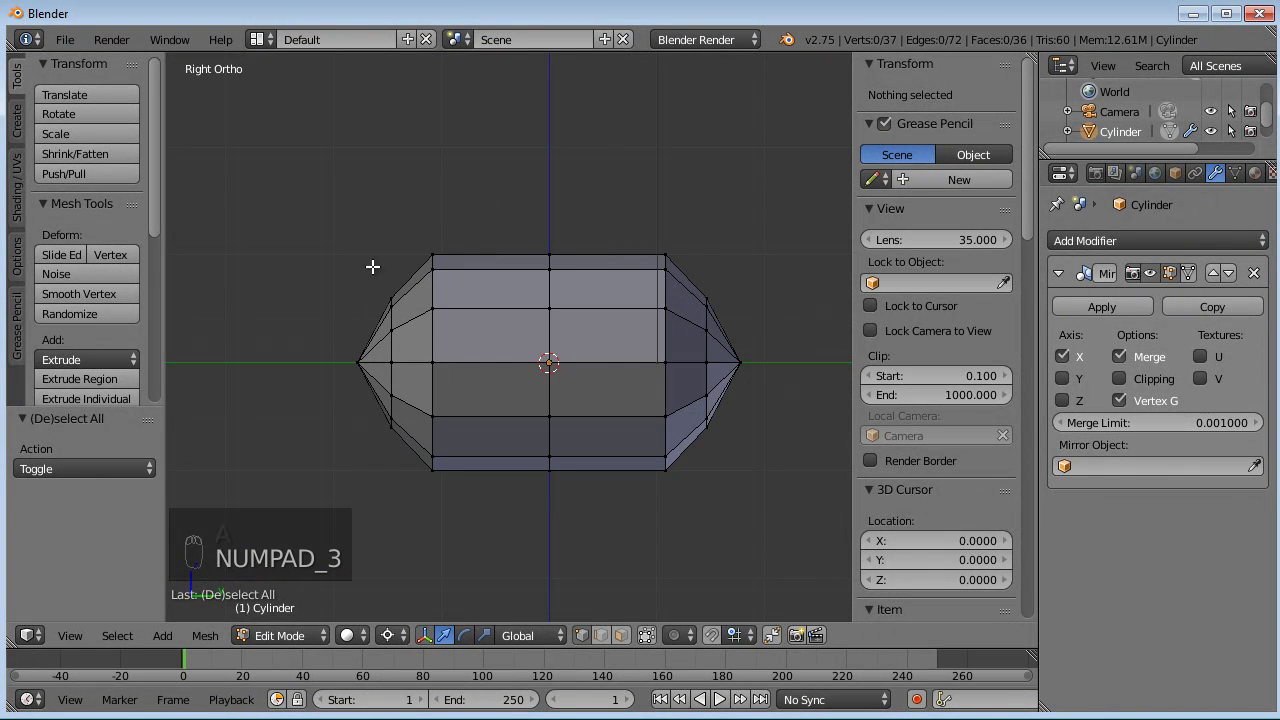
# - Select the whole mesh and lengthen it along Y with a scale of about 1.628
pyautogui.press('a')
pyautogui.press('a')
pyautogui.press('a')
pyautogui.press('s')
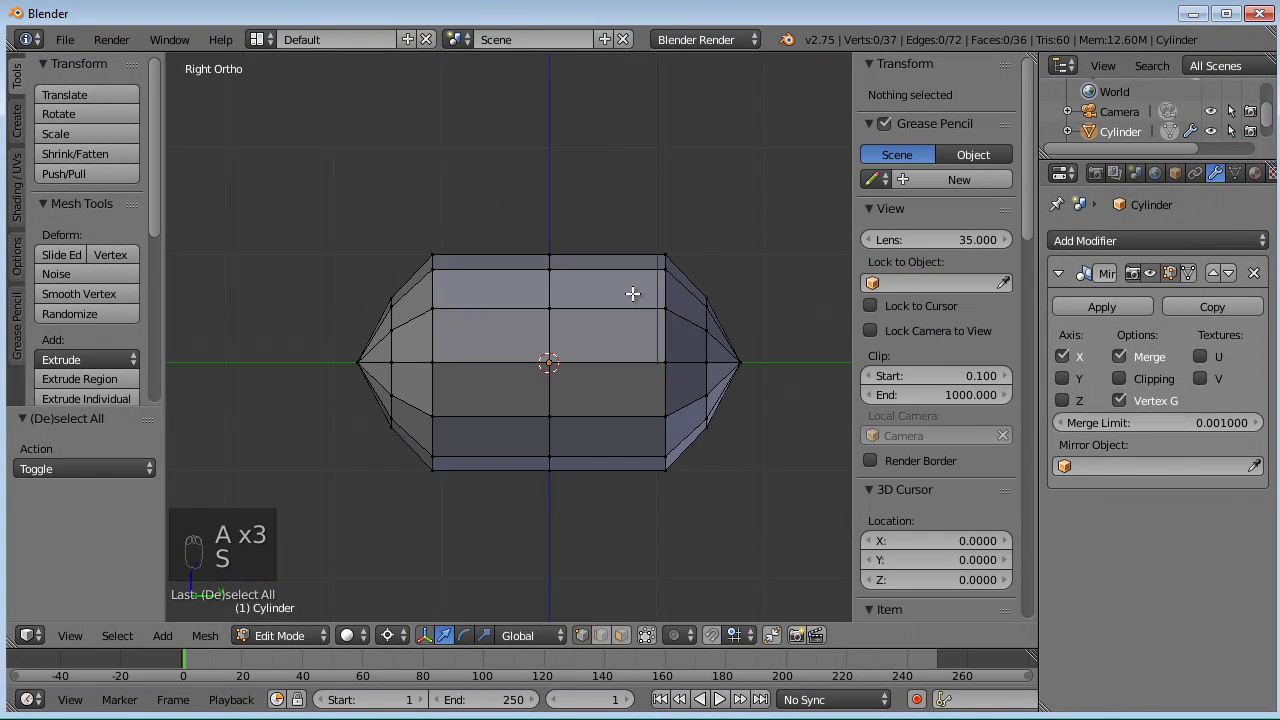
pyautogui.press('a')
pyautogui.press('a')
pyautogui.press('a')
pyautogui.press('s')
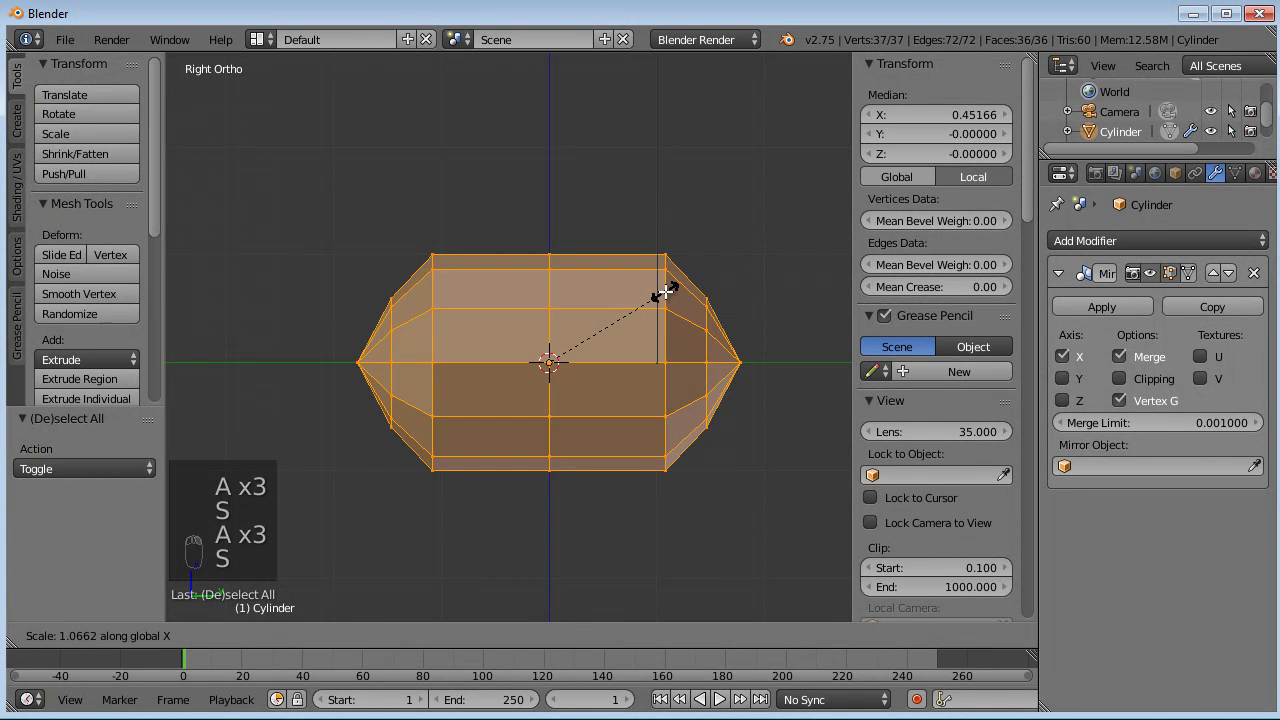
pyautogui.click(717, 290)
# - Scale the central edge loop around the body by about 1.082 and move it about 0.084 down along Z
pyautogui.keyDown('alt'); pyautogui.rightClick(591, 284); pyautogui.keyUp('alt')
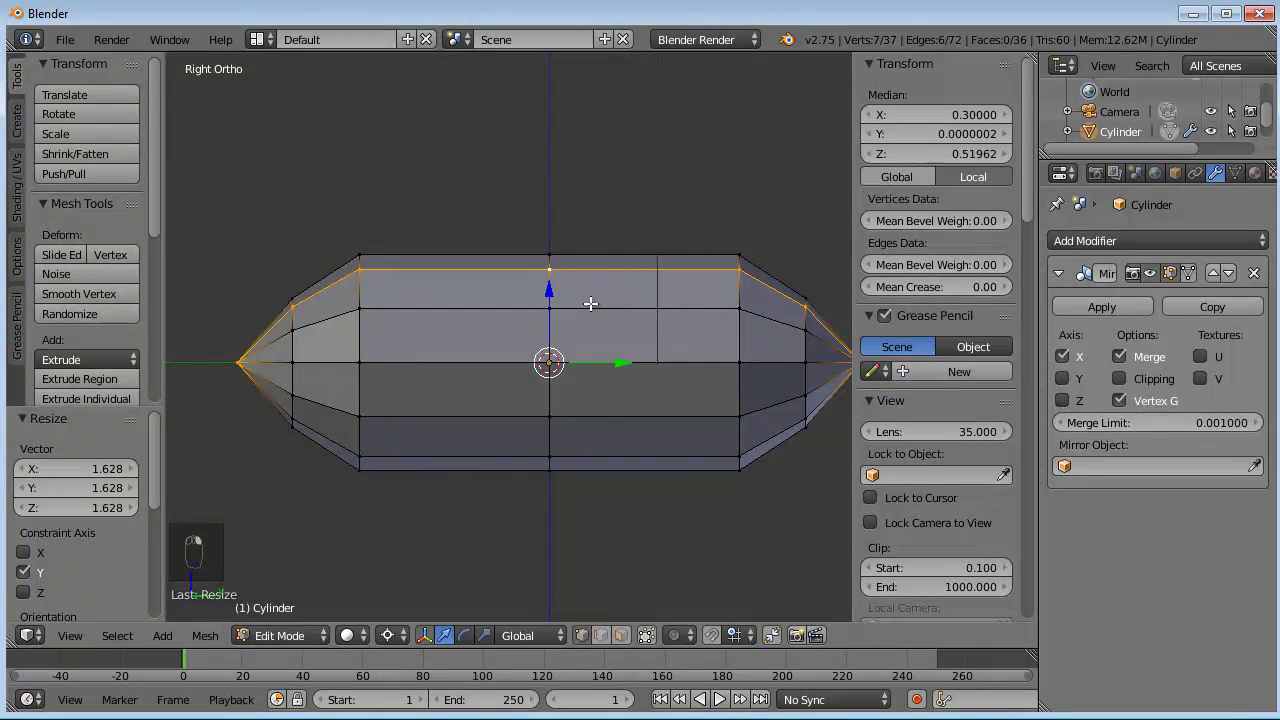
pyautogui.keyDown('alt'); pyautogui.rightClick(556, 322); pyautogui.keyUp('alt')
pyautogui.press('s')
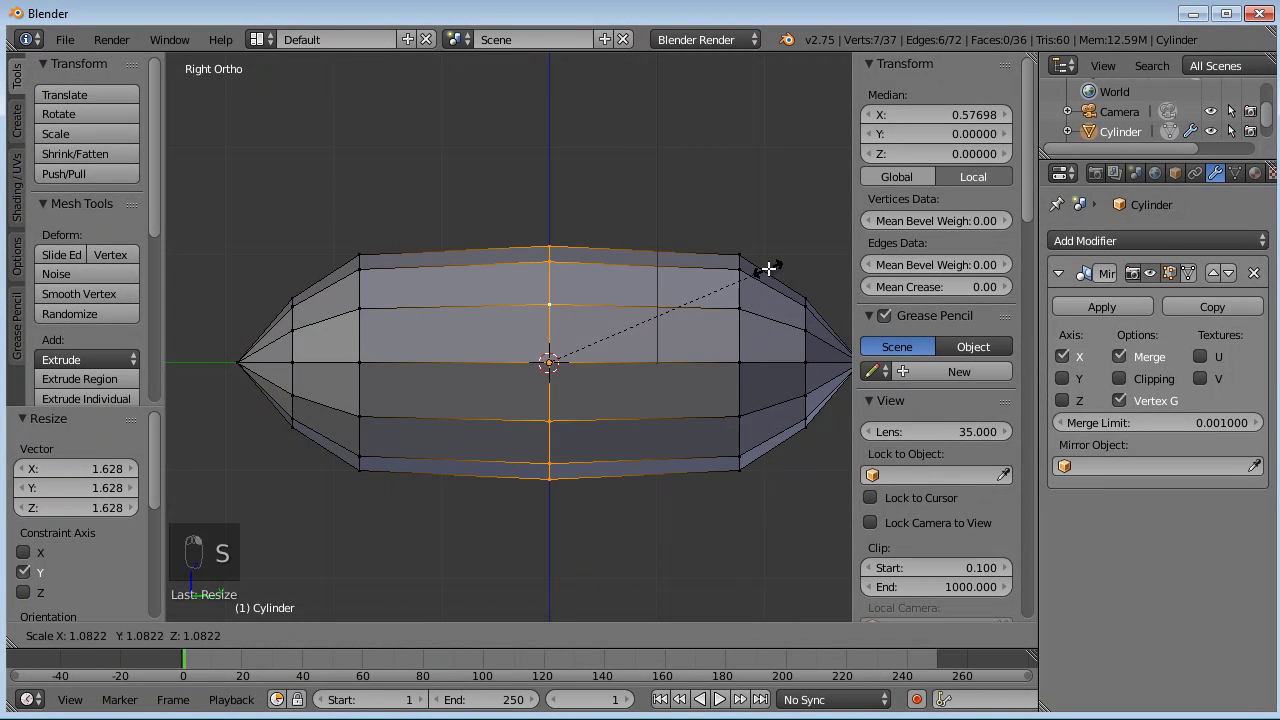
pyautogui.click(768, 270)
pyautogui.press('g')
pyautogui.press('z')
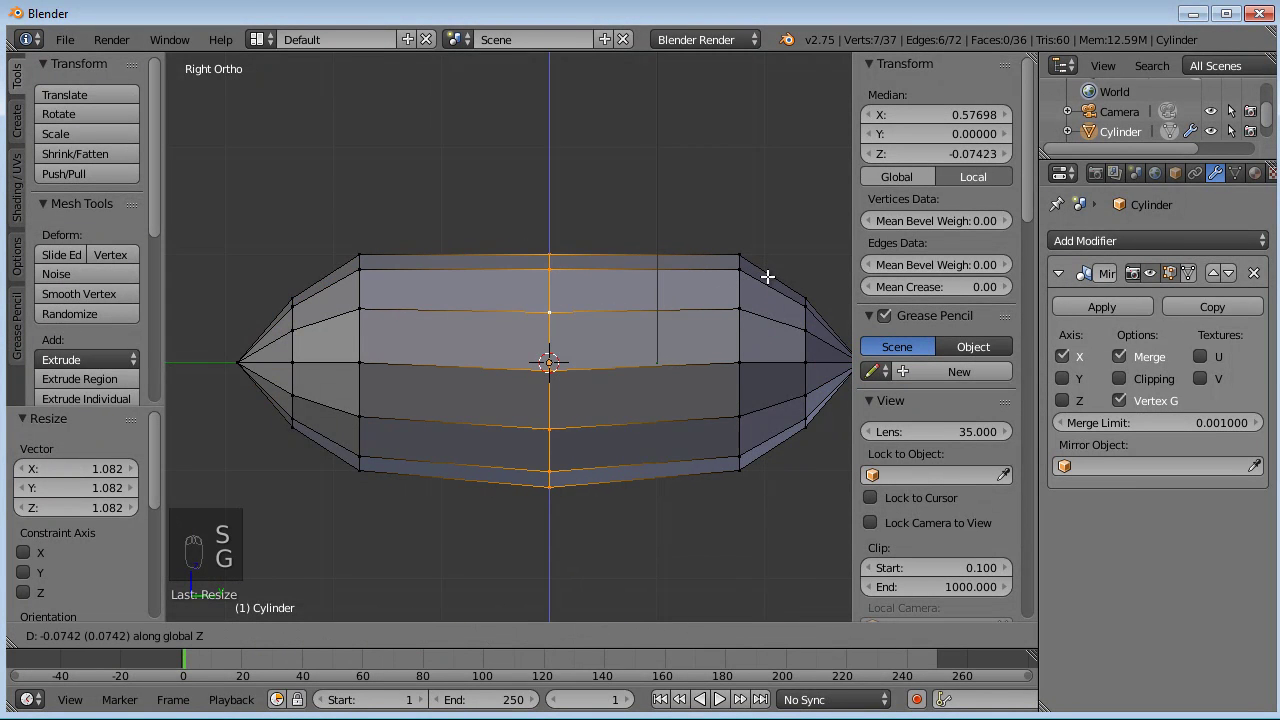
pyautogui.click(768, 276)
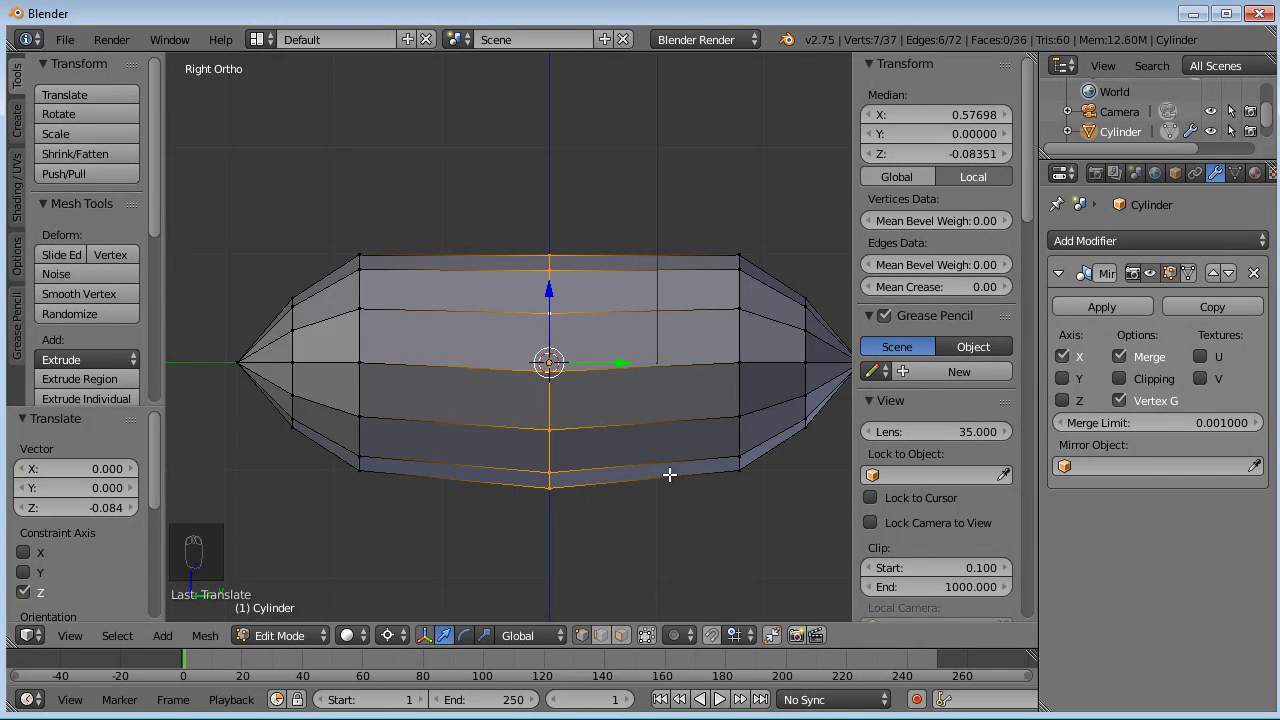
# - Select the whole mesh and scale it along X to a mirrored width of about 2.48
pyautogui.scroll(-1, 334, 443)
pyautogui.moveTo(334, 443); pyautogui.dragTo(590, 400, button='middle')
pyautogui.press('a')
pyautogui.press('a')
pyautogui.press('a')
pyautogui.press('s')
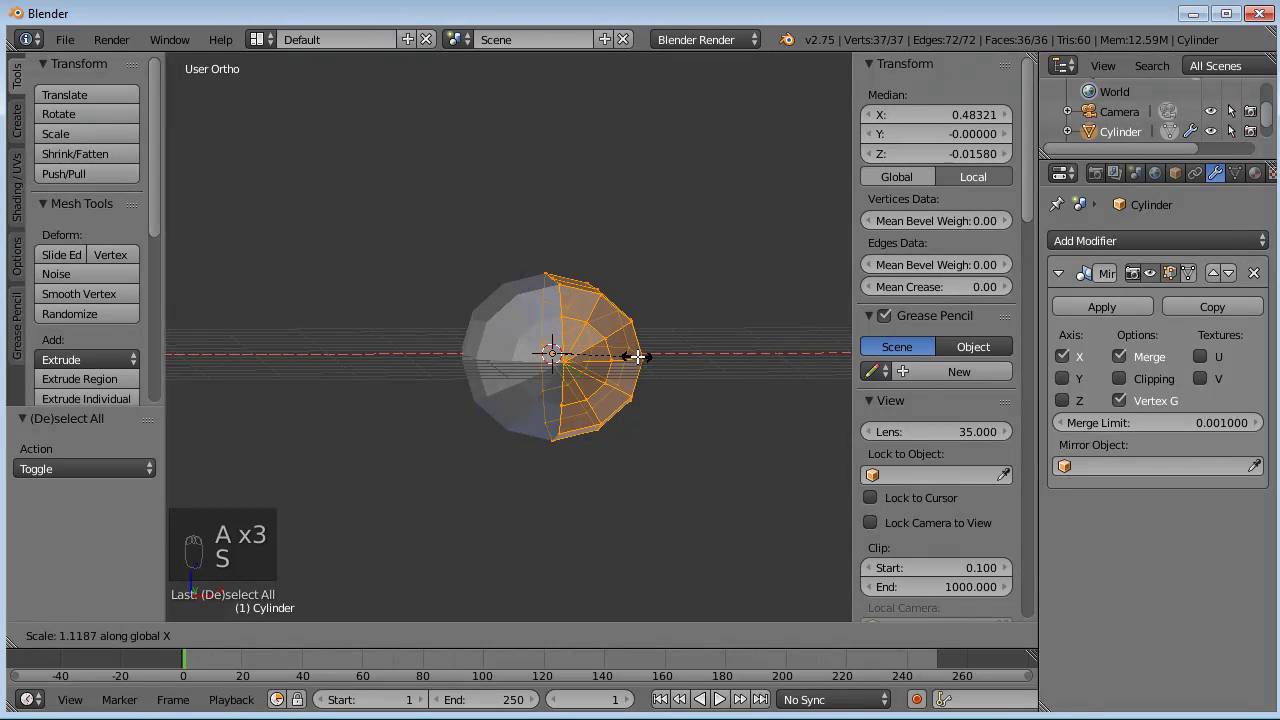
pyautogui.click(640, 356)
pyautogui.moveTo(648, 355); pyautogui.dragTo(569, 359, button='middle')
# - Leave Edit Mode and hide the grid floor and the X and Y axis lines in the 3D view
pyautogui.press('Tab')
pyautogui.moveTo(679, 354); pyautogui.dragTo(713, 441, button='middle')
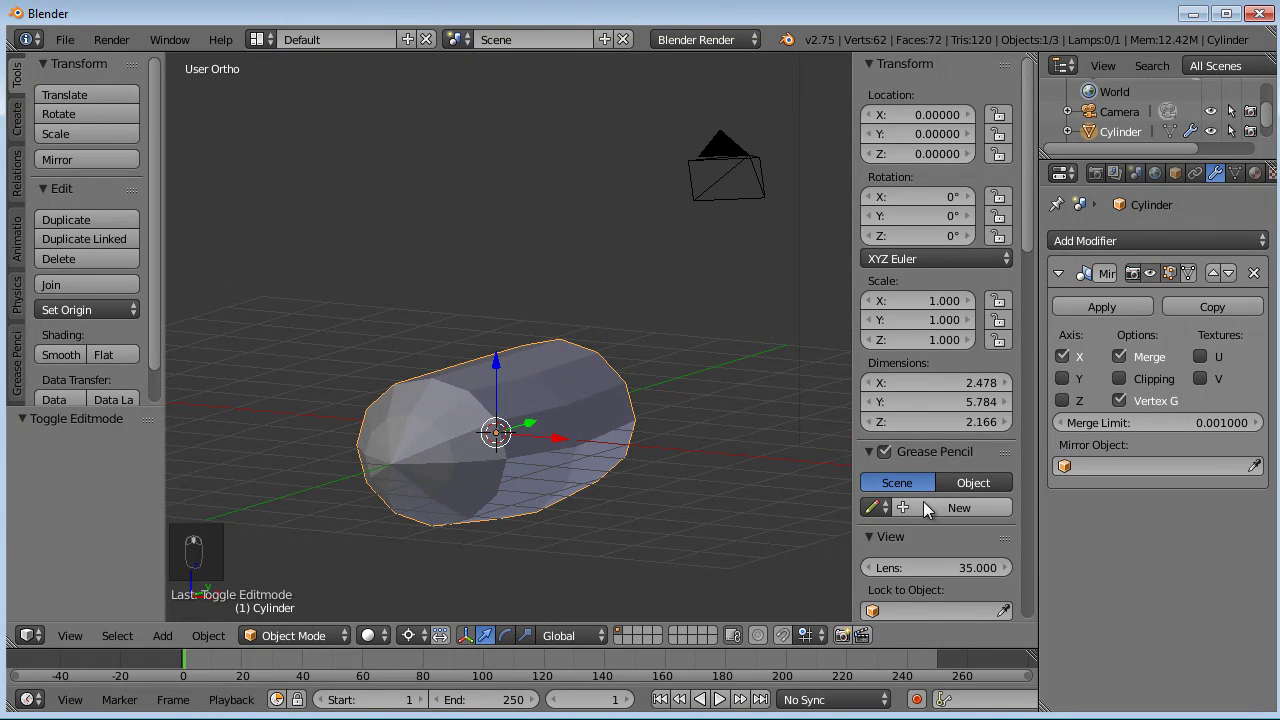
pyautogui.scroll(-14, 923, 505)
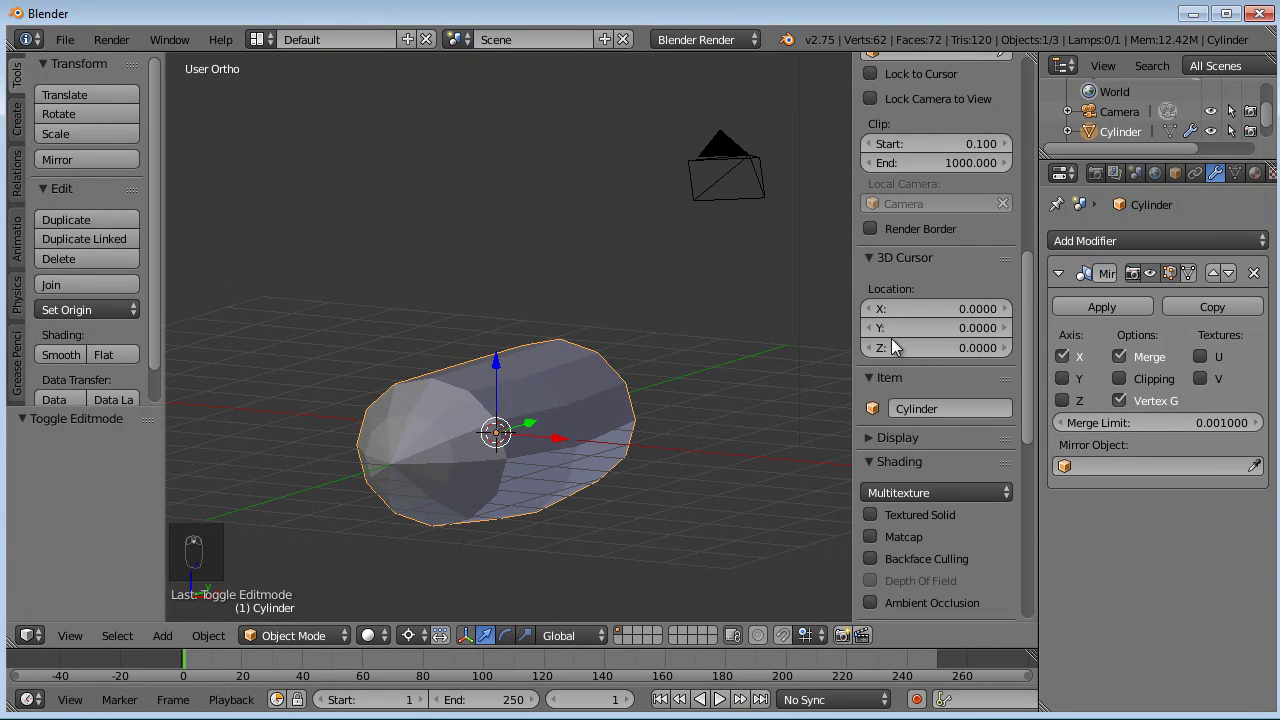
pyautogui.scroll(15, 891, 338)
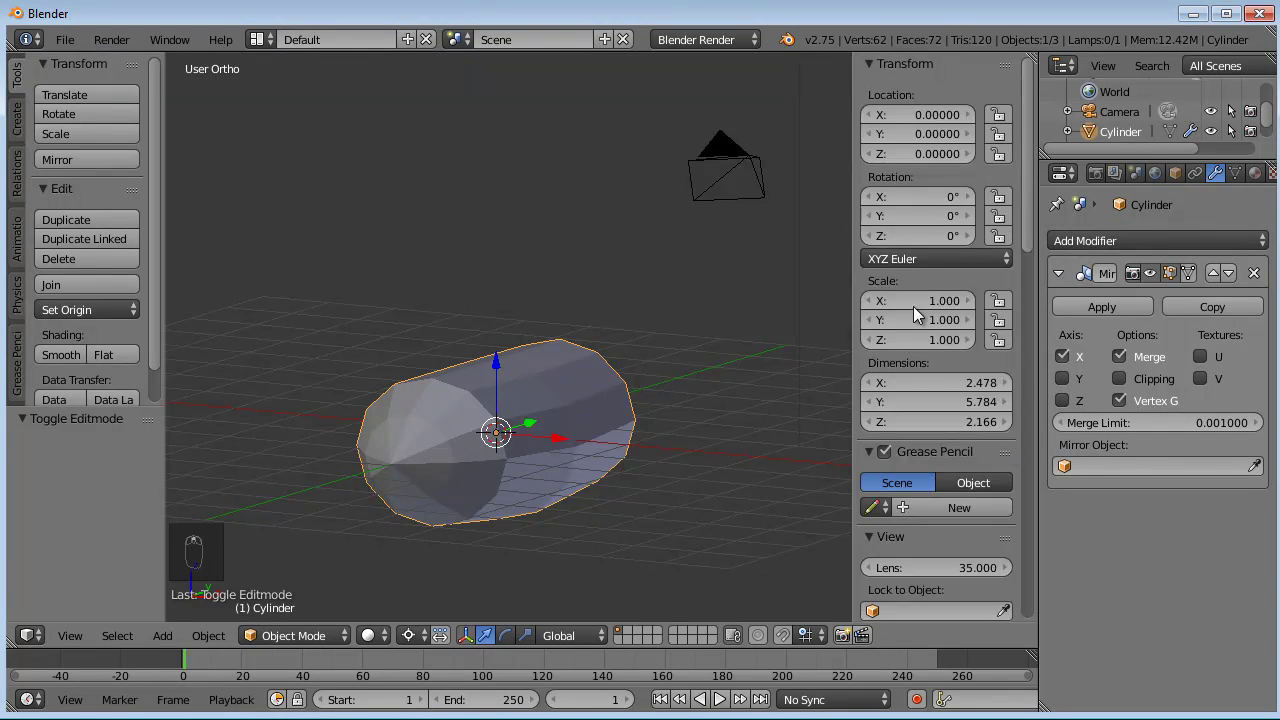
pyautogui.press('n')
pyautogui.press('n')
pyautogui.scroll(-10, 938, 453)
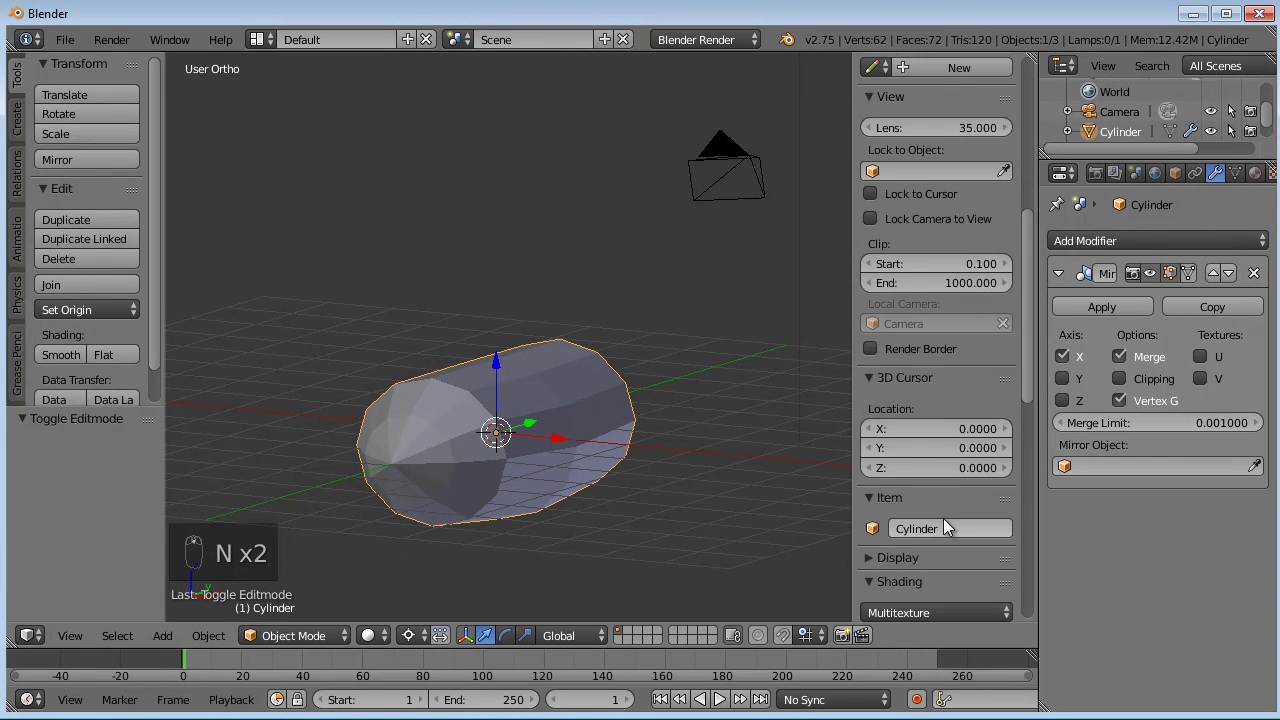
pyautogui.scroll(-7, 943, 518)
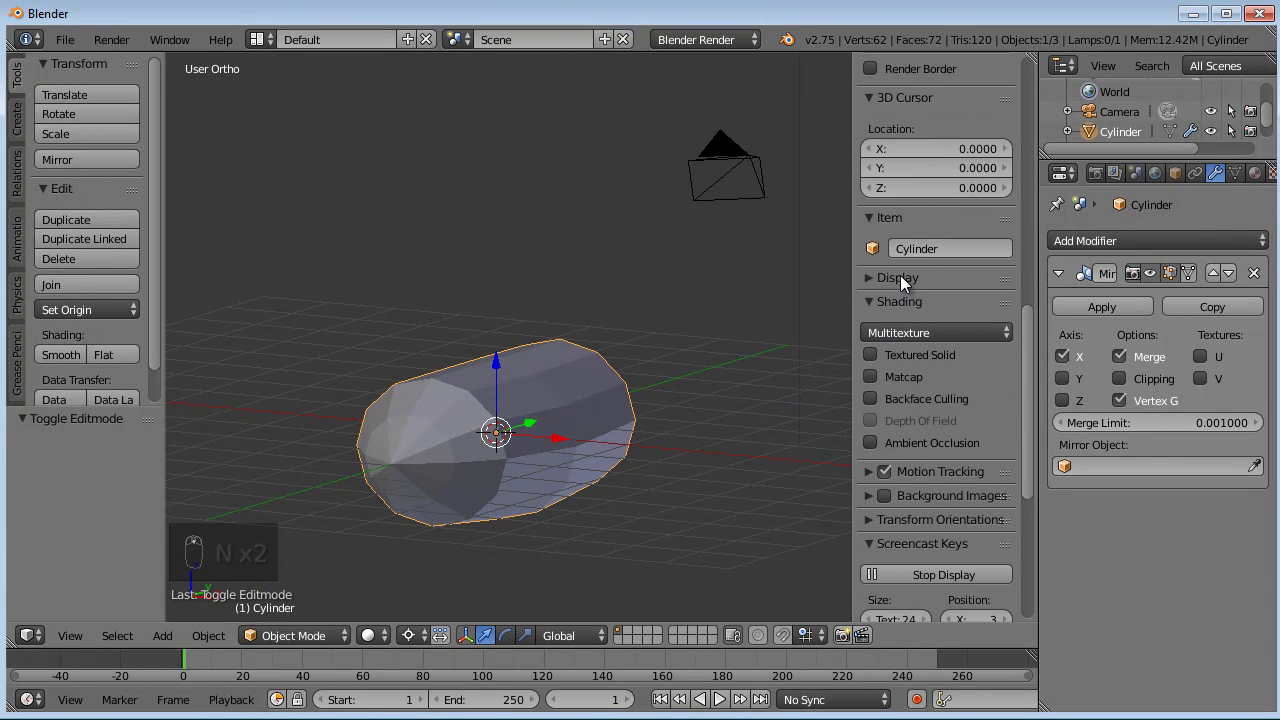
pyautogui.click(900, 277)
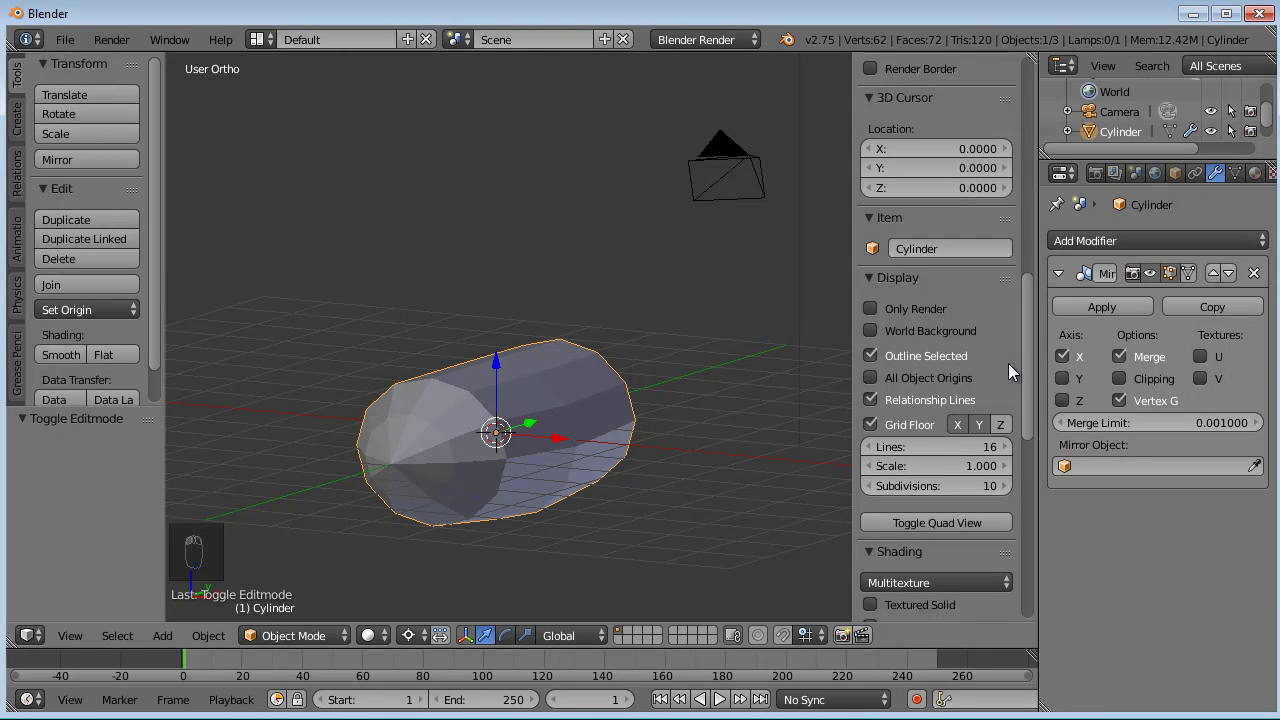
pyautogui.click(870, 425)
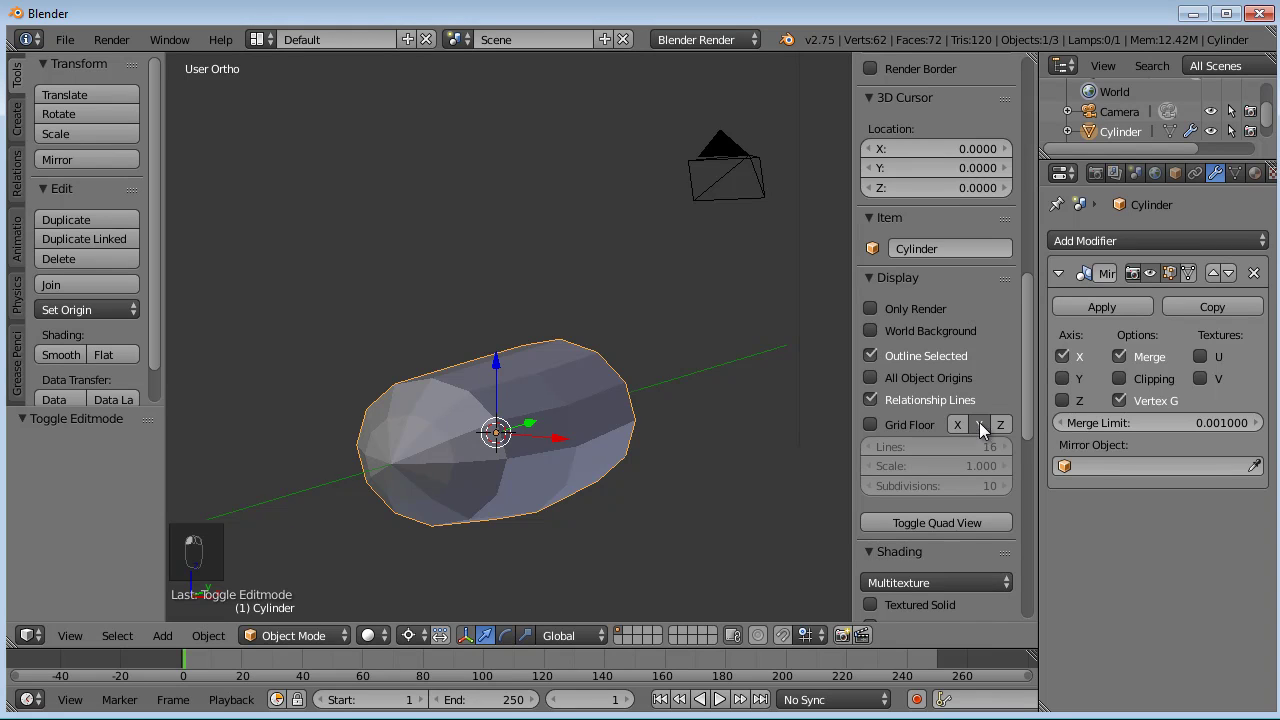
# - Apply smooth shading to the body
pyautogui.moveTo(681, 400); pyautogui.dragTo(432, 344, button='middle')
pyautogui.press('KP_3')
pyautogui.scroll(6, 488, 386)
pyautogui.scroll(-1, 451, 414)
pyautogui.moveTo(442, 418); pyautogui.dragTo(238, 266, button='middle')
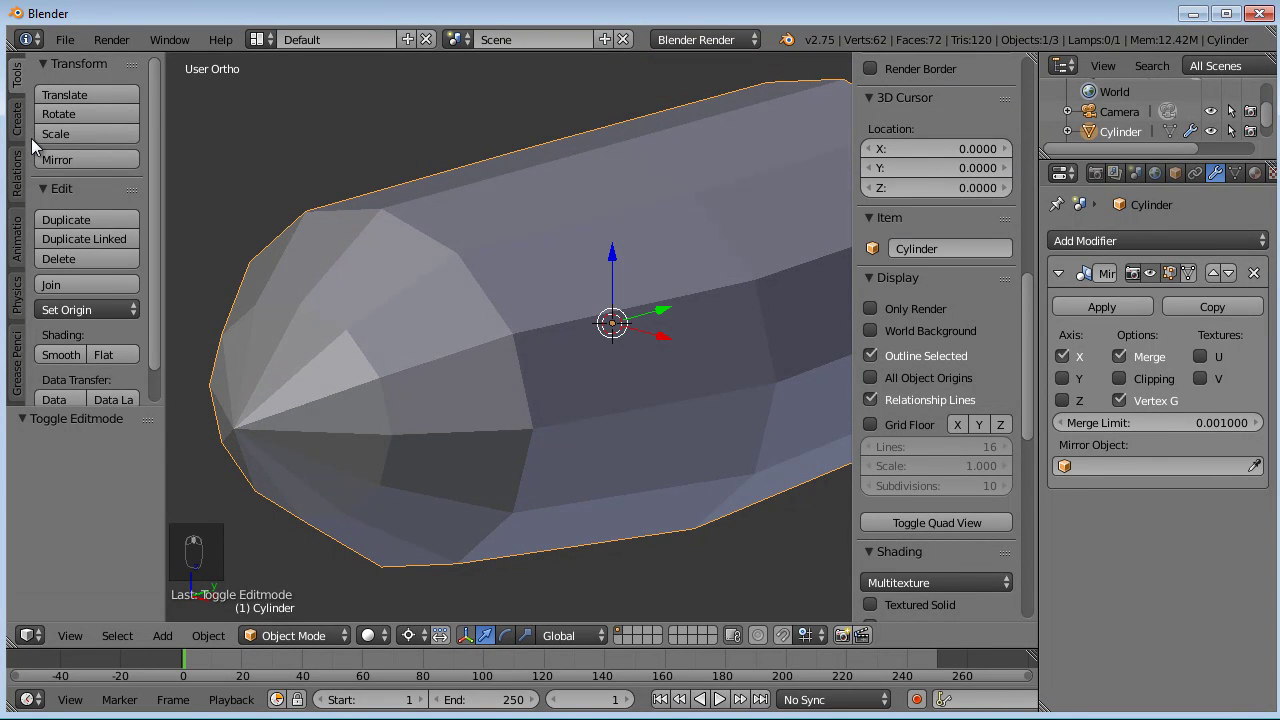
pyautogui.click(60, 356)
pyautogui.scroll(-3, 488, 321)
pyautogui.moveTo(488, 321); pyautogui.dragTo(504, 411, button='middle')
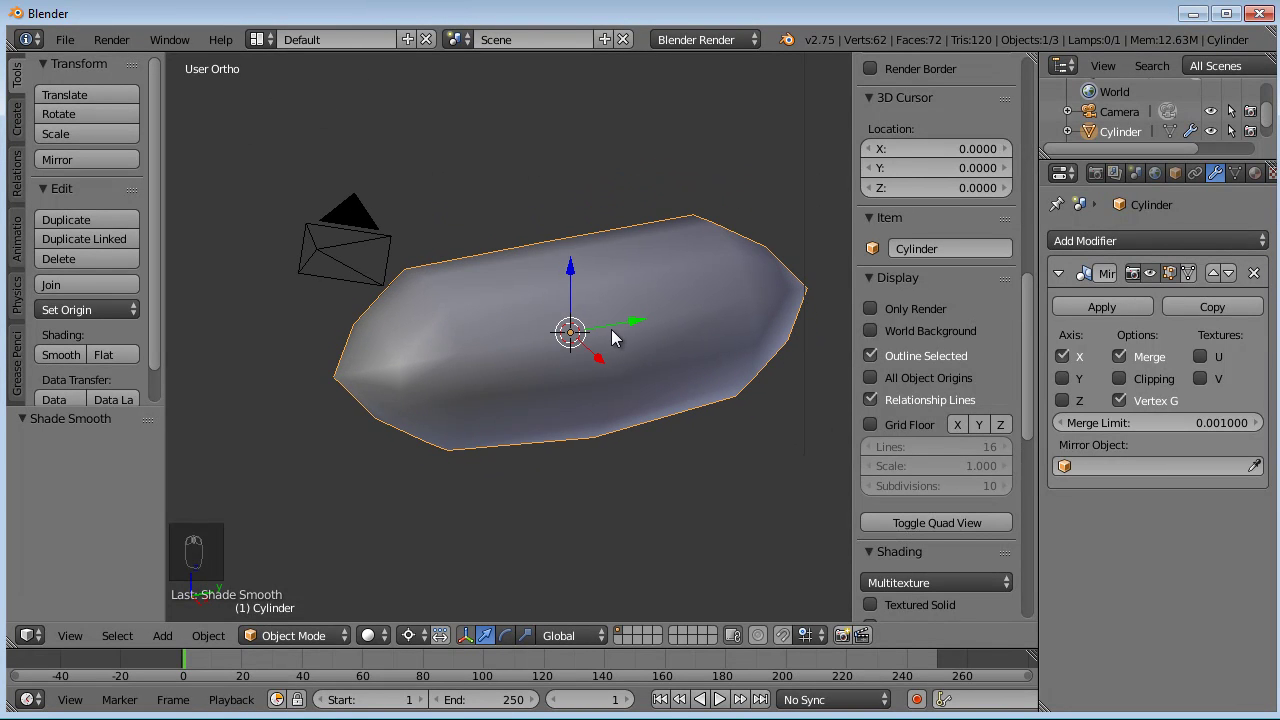
# - Add a Subdivision Surface modifier to the body and widen the properties editor
pyautogui.click(1118, 239)
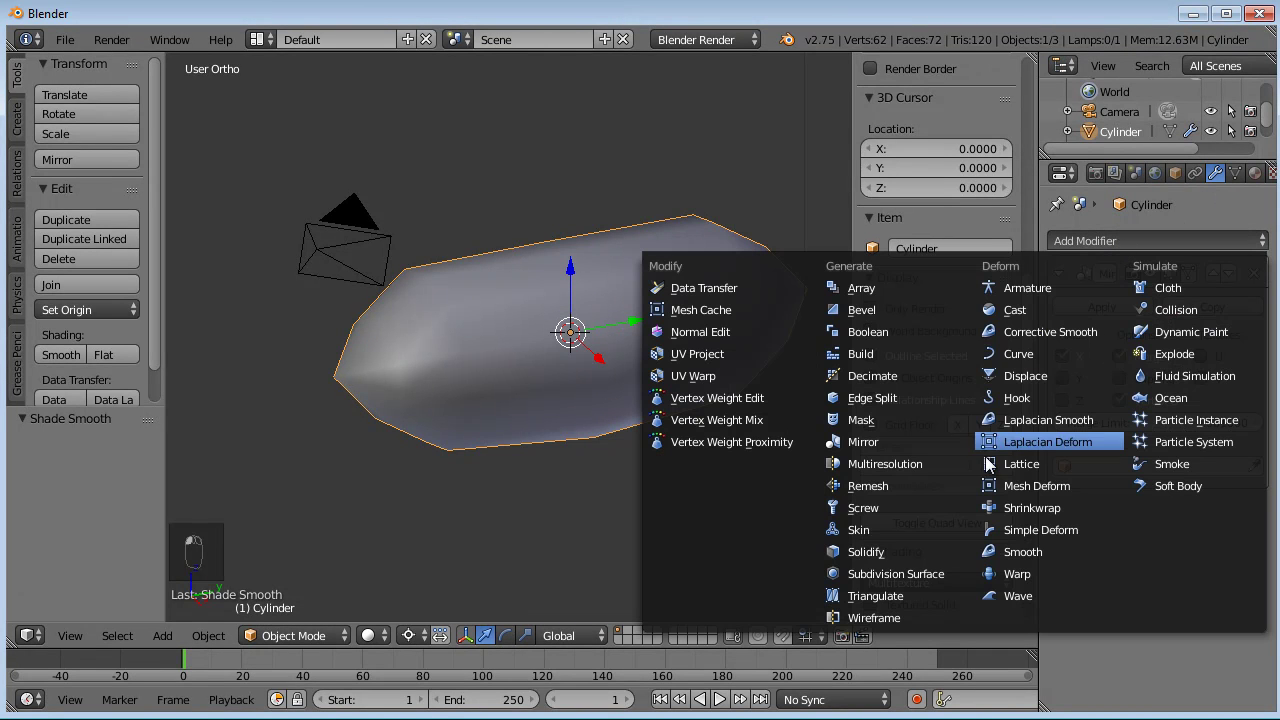
pyautogui.click(882, 573)
pyautogui.moveTo(700, 300); pyautogui.dragTo(551, 162, button='middle')
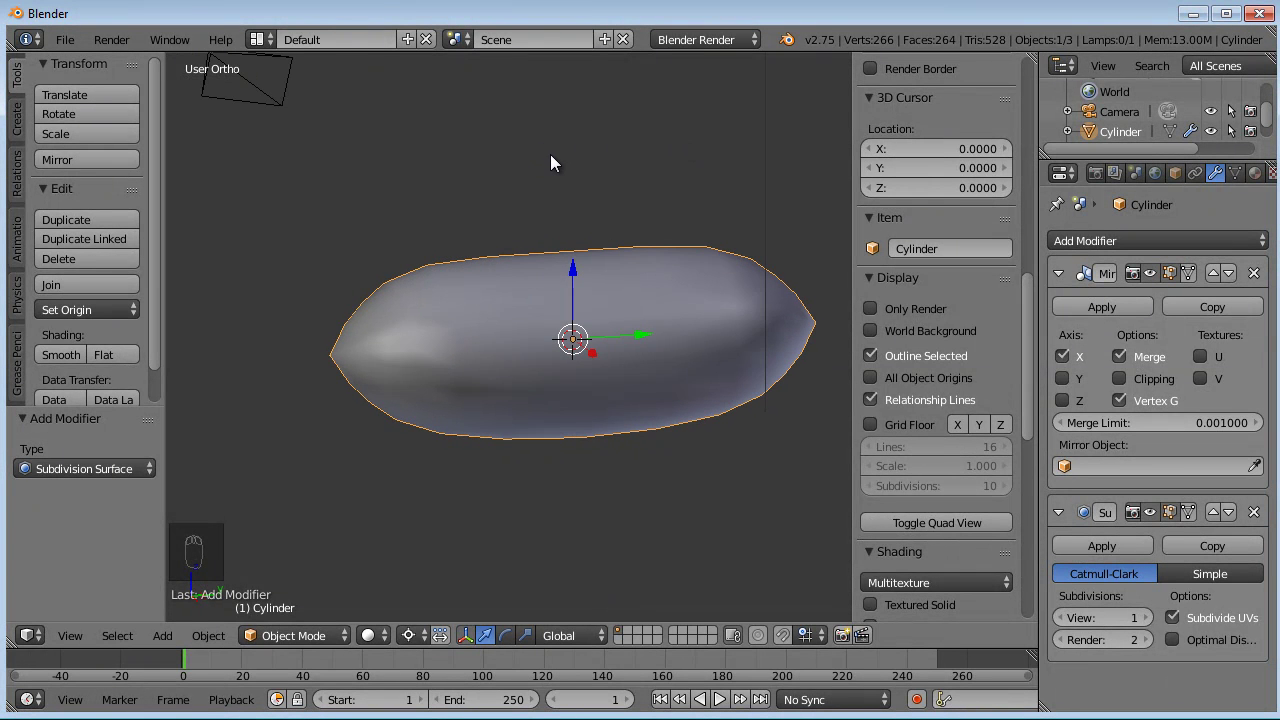
pyautogui.moveTo(735, 235); pyautogui.dragTo(660, 262, button='middle')
pyautogui.moveTo(565, 325); pyautogui.dragTo(604, 309, button='middle')
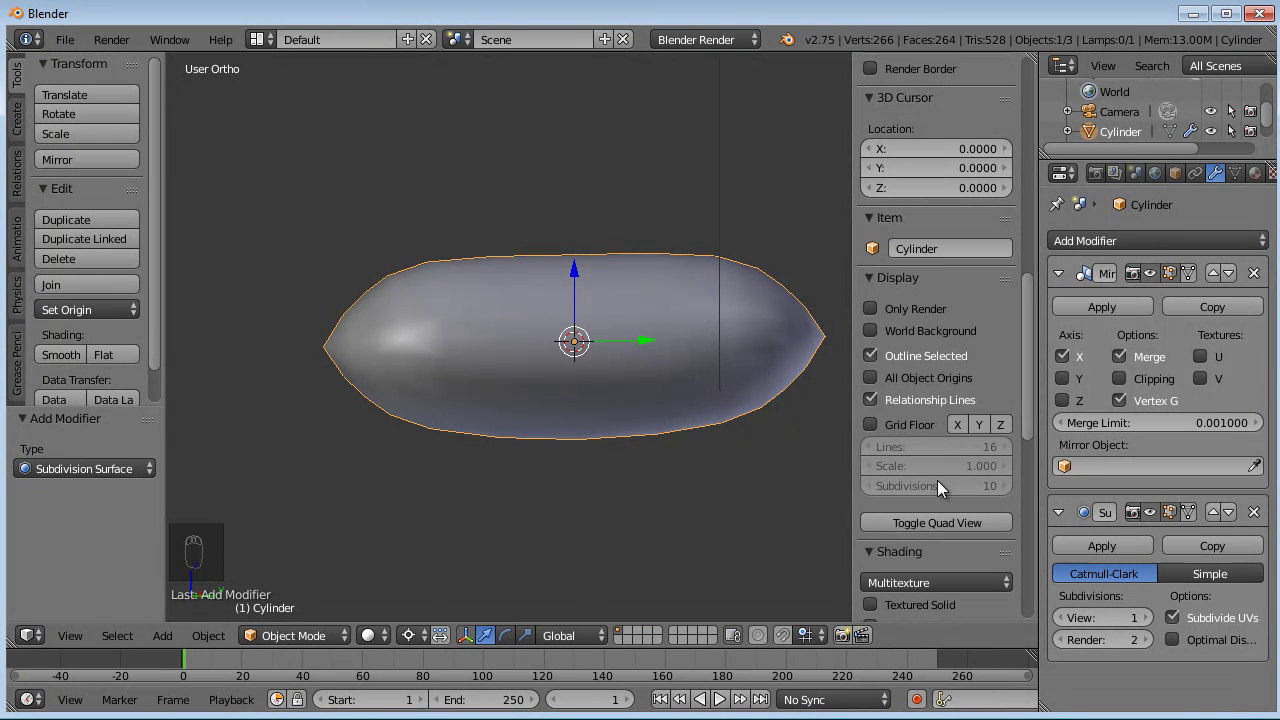
pyautogui.moveTo(788, 466); pyautogui.dragTo(800, 425, button='middle')
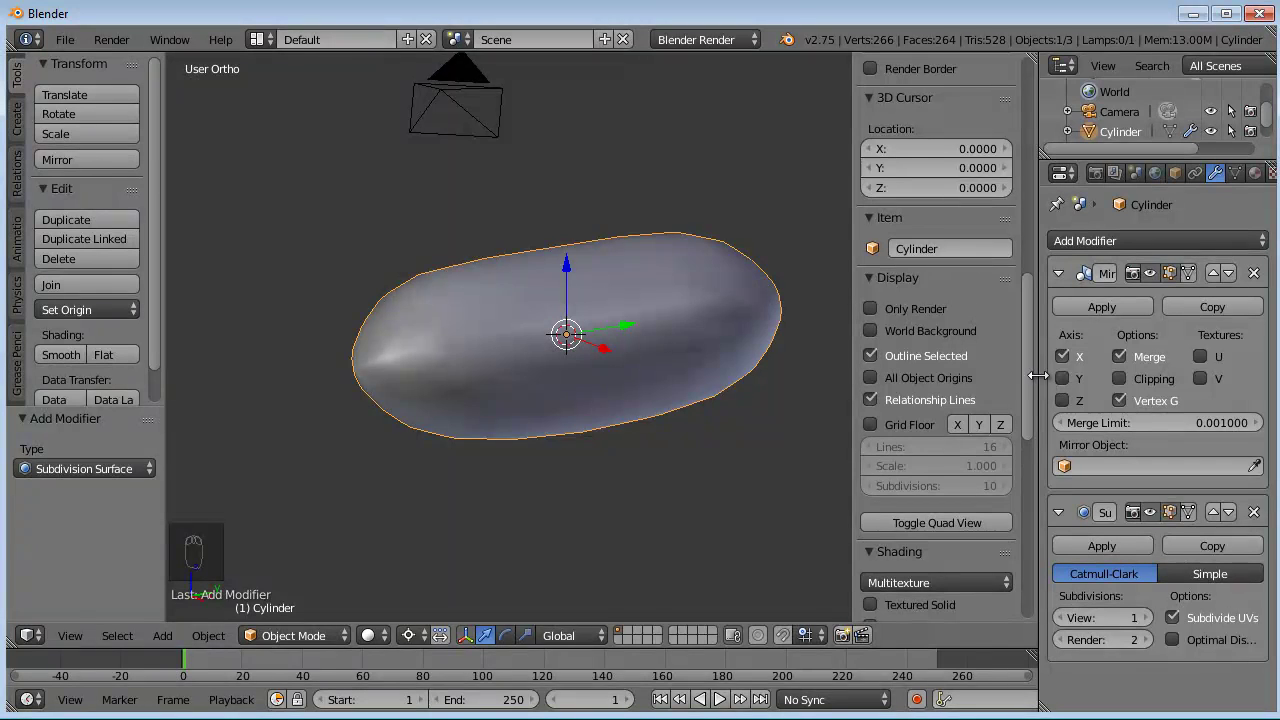
pyautogui.moveTo(1038, 375); pyautogui.dragTo(1002, 376)
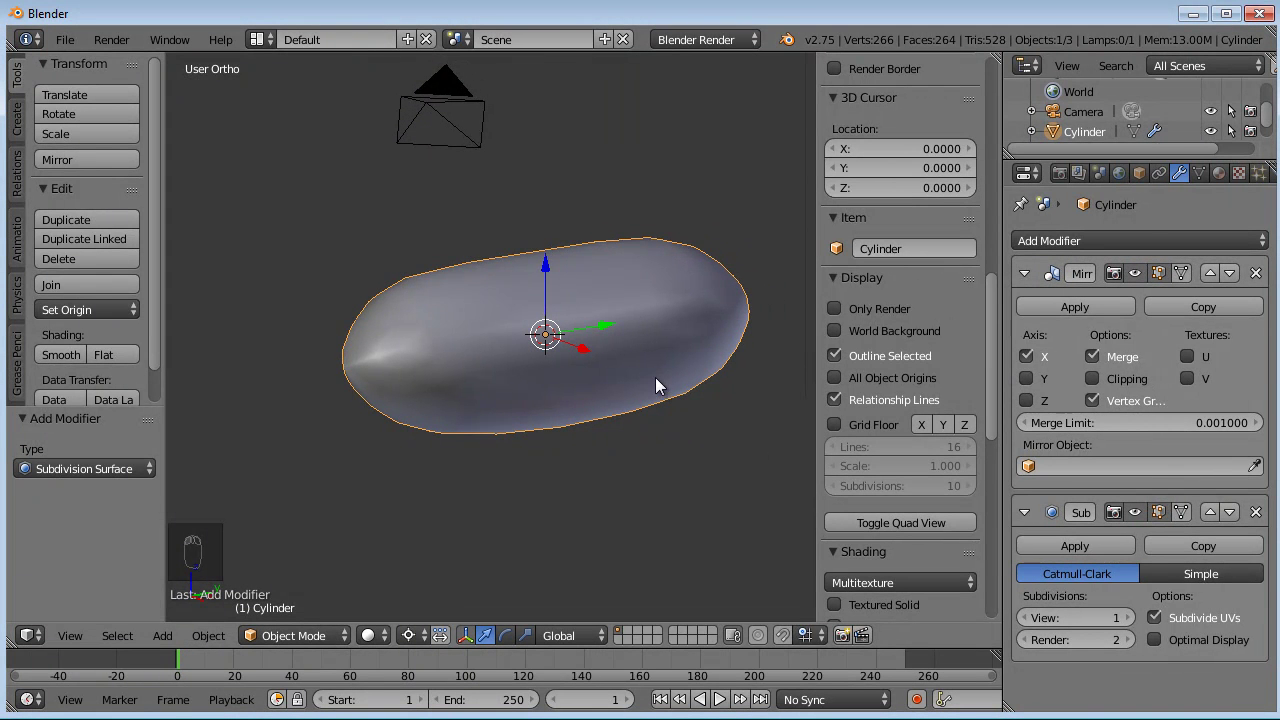
pyautogui.moveTo(563, 399); pyautogui.dragTo(566, 447, button='middle')
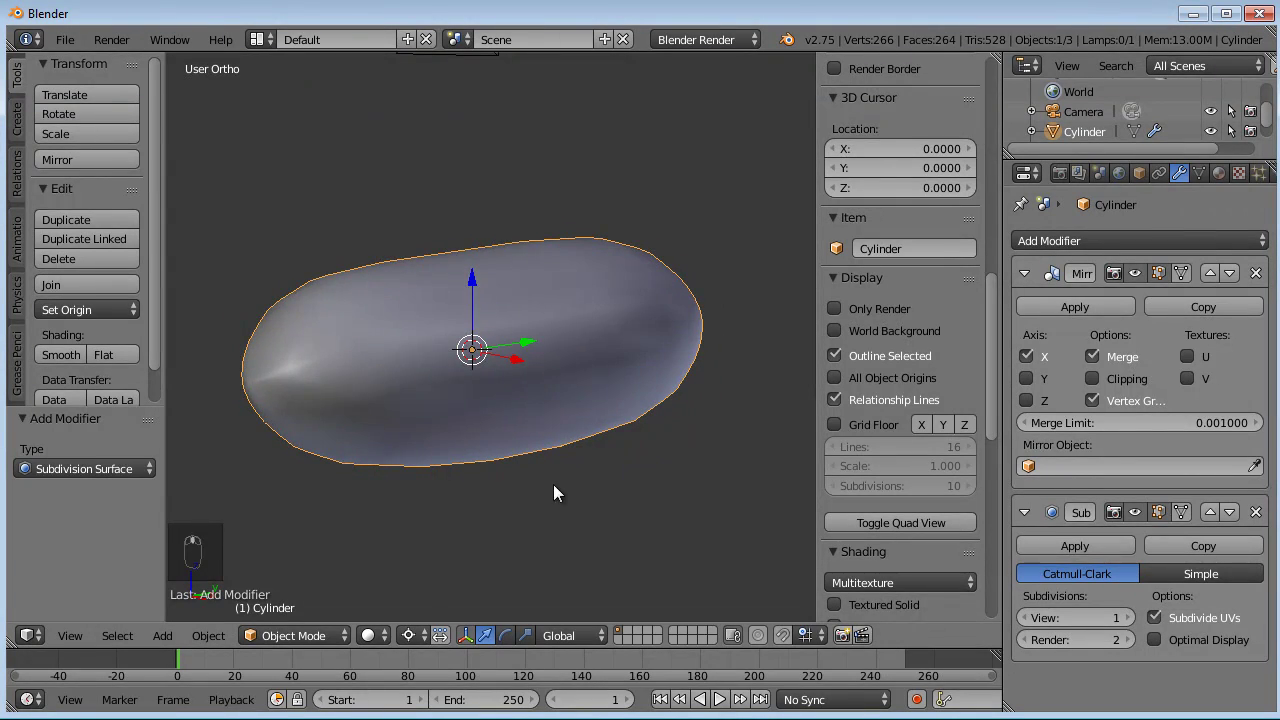
# - Compare the body's wireframe with the Subdivision Surface modifier's viewport display off and on, and return to solid shading
pyautogui.press('z')
pyautogui.moveTo(669, 425)
pyautogui.mouseDown(button='middle')
pyautogui.moveTo(621, 441)
pyautogui.moveTo(606, 493)
pyautogui.moveTo(499, 337)
pyautogui.moveTo(560, 297)
pyautogui.moveTo(589, 337)
pyautogui.mouseUp(button='middle')
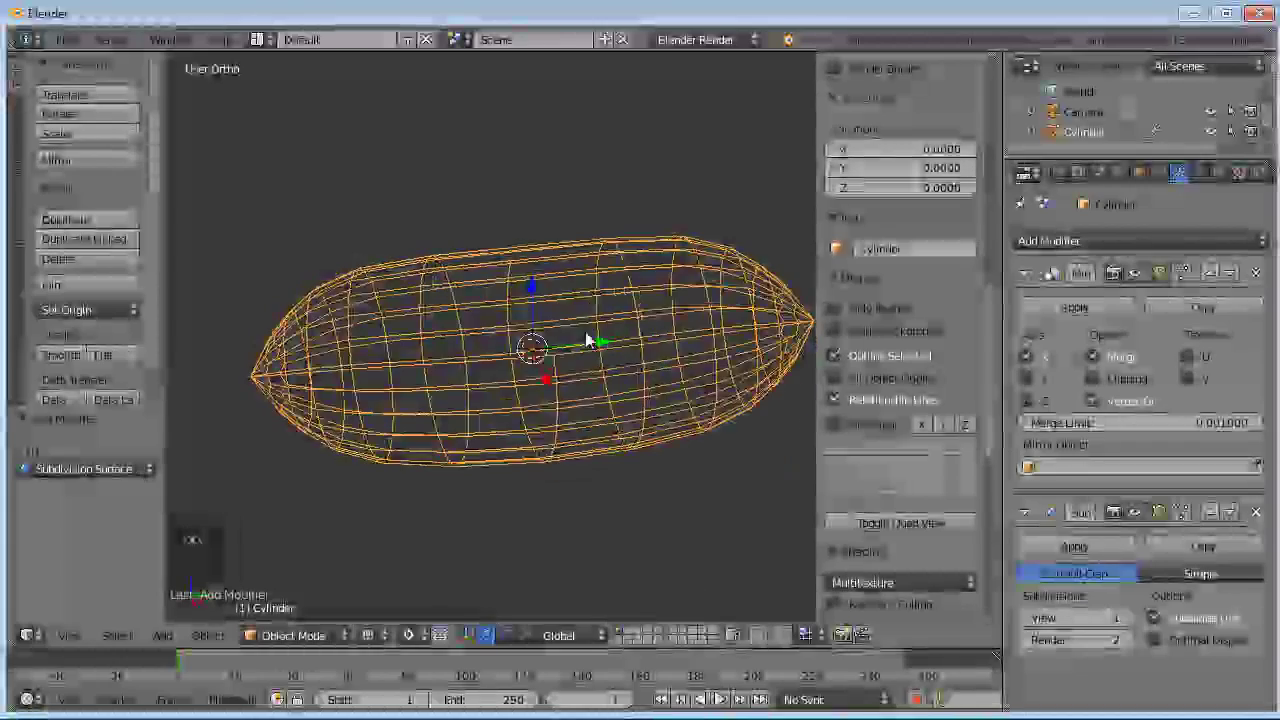
pyautogui.click(1137, 512)
pyautogui.moveTo(630, 404); pyautogui.dragTo(700, 380, button='middle')
pyautogui.click(1135, 512)
pyautogui.moveTo(629, 450)
pyautogui.mouseDown(button='middle')
pyautogui.moveTo(667, 457)
pyautogui.moveTo(443, 394)
pyautogui.mouseUp(button='middle')
pyautogui.press('z')
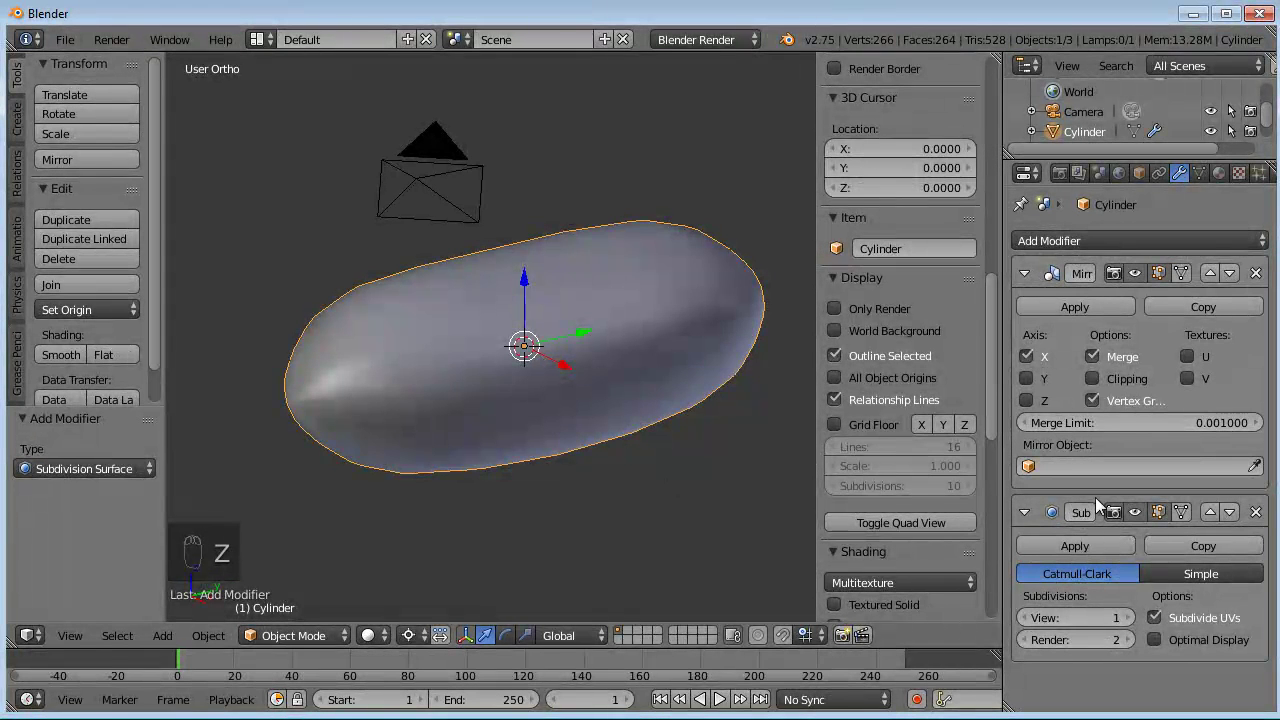
# - Remove the Subdivision Surface modifier to view the body without it, and undo the removal
pyautogui.click(1257, 512)
pyautogui.moveTo(620, 455); pyautogui.dragTo(595, 421, button='middle')
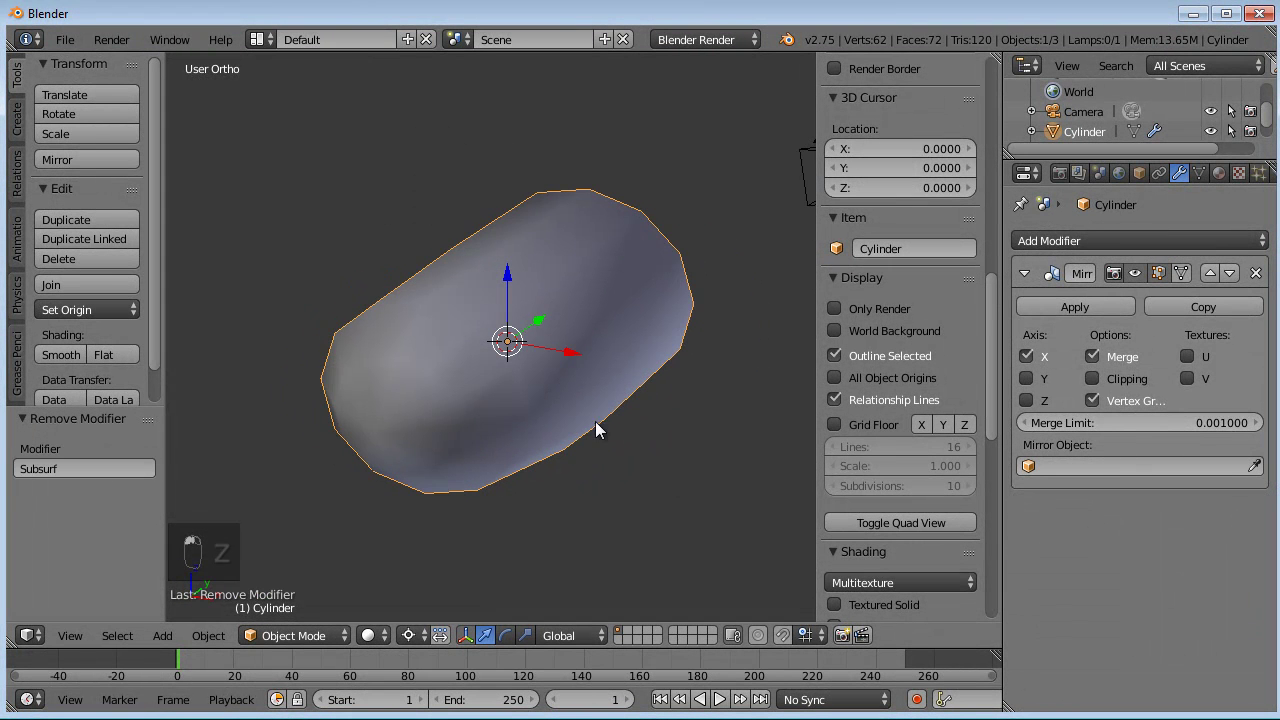
pyautogui.hotkey('ctrl', 'z')
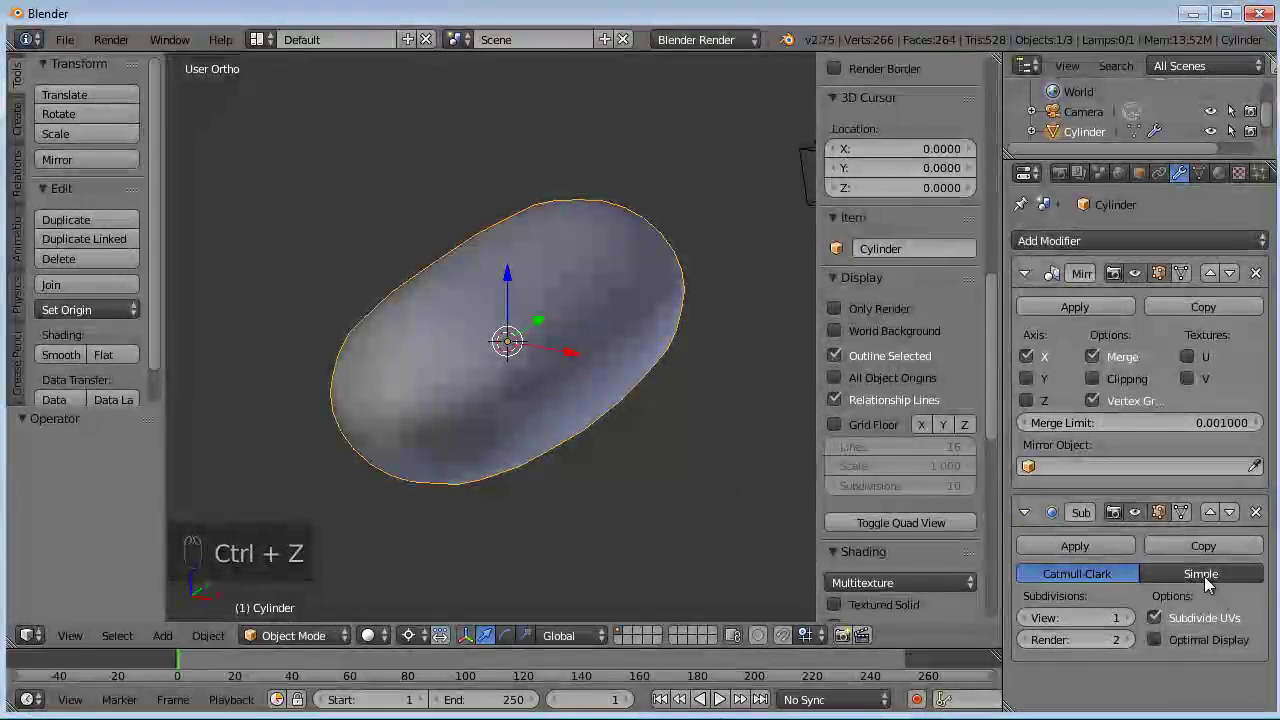
# - Compare the body's smoothness at Subdivision Surface view levels 1 and 2, and return to level 1
pyautogui.moveTo(708, 437); pyautogui.dragTo(609, 429, button='middle')
pyautogui.click(1126, 618)
pyautogui.moveTo(563, 394); pyautogui.dragTo(637, 373, button='middle')
pyautogui.press('KP_3')
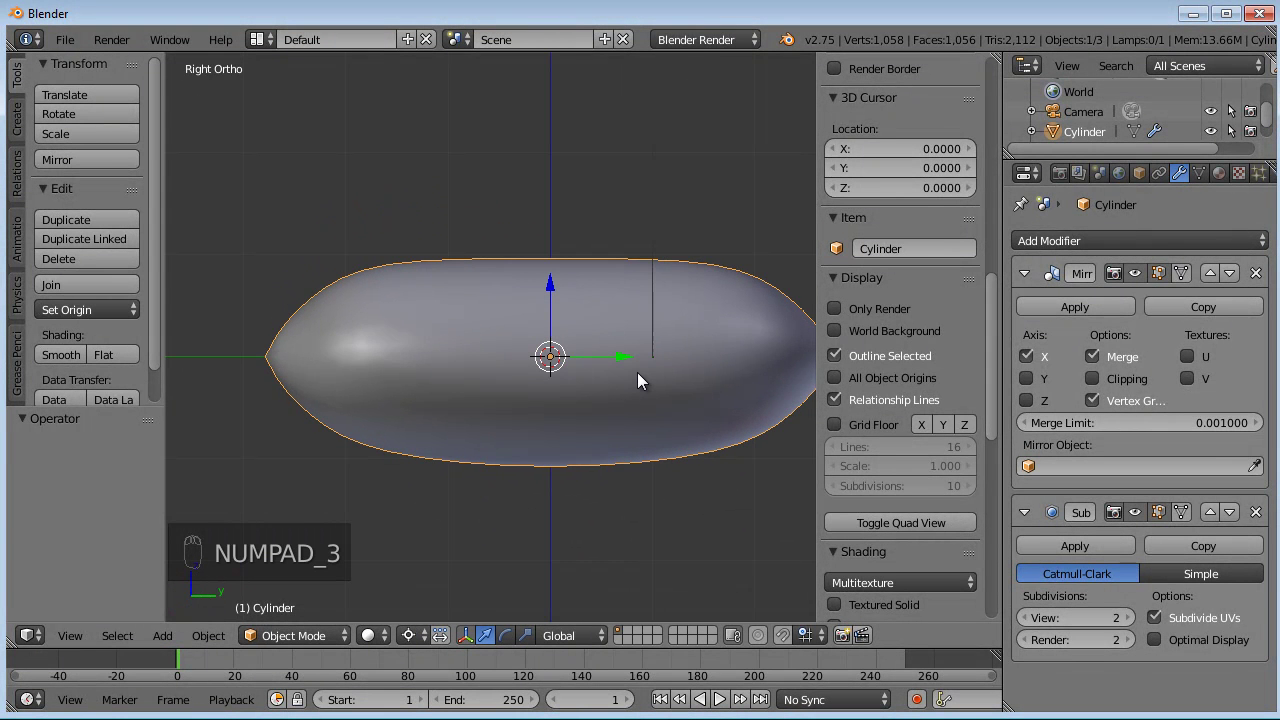
pyautogui.click(1025, 618)
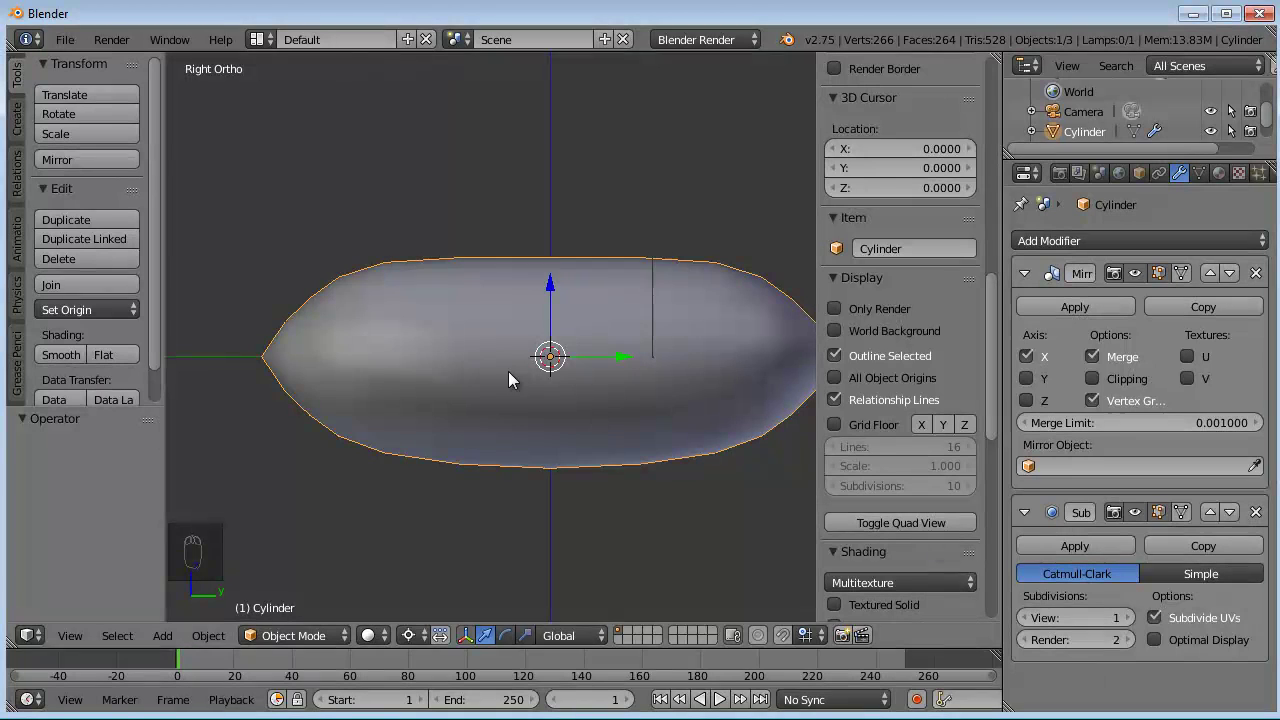
pyautogui.keyDown('shift'); pyautogui.moveTo(508, 371); pyautogui.dragTo(445, 367, button='middle'); pyautogui.keyUp('shift')
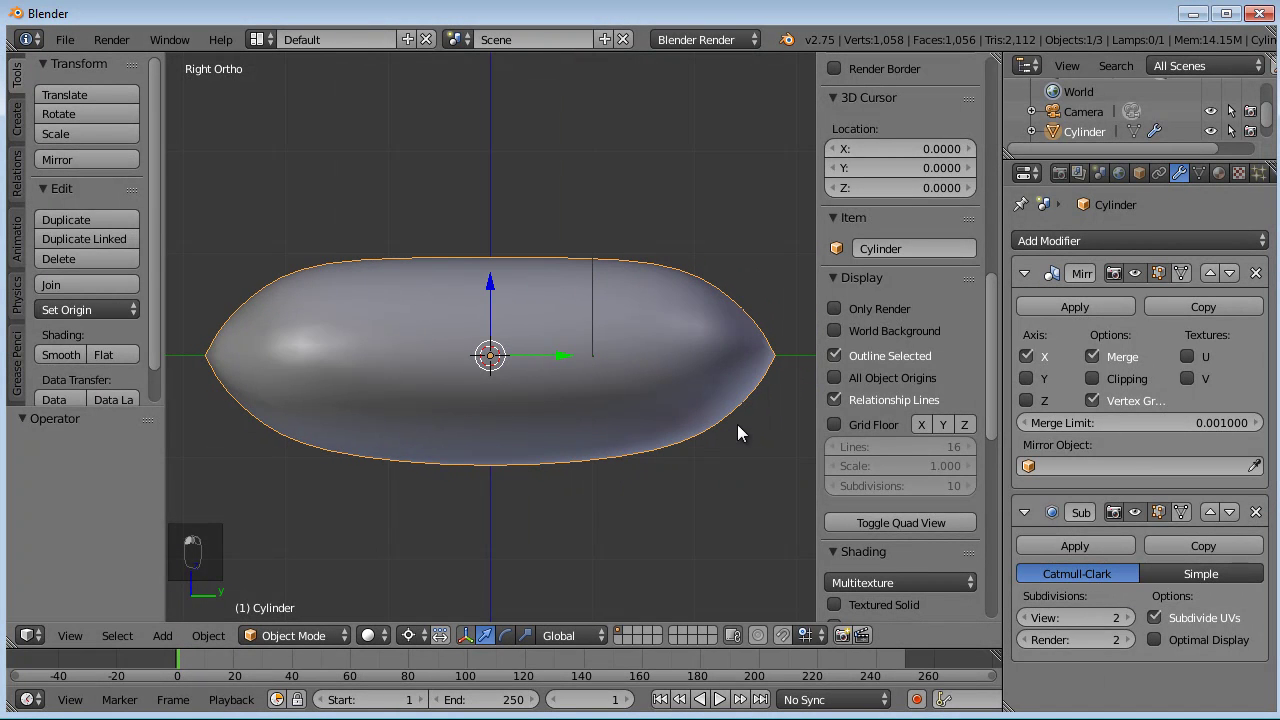
pyautogui.scroll(-2, 431, 428)
pyautogui.moveTo(393, 396); pyautogui.dragTo(522, 461, button='middle')
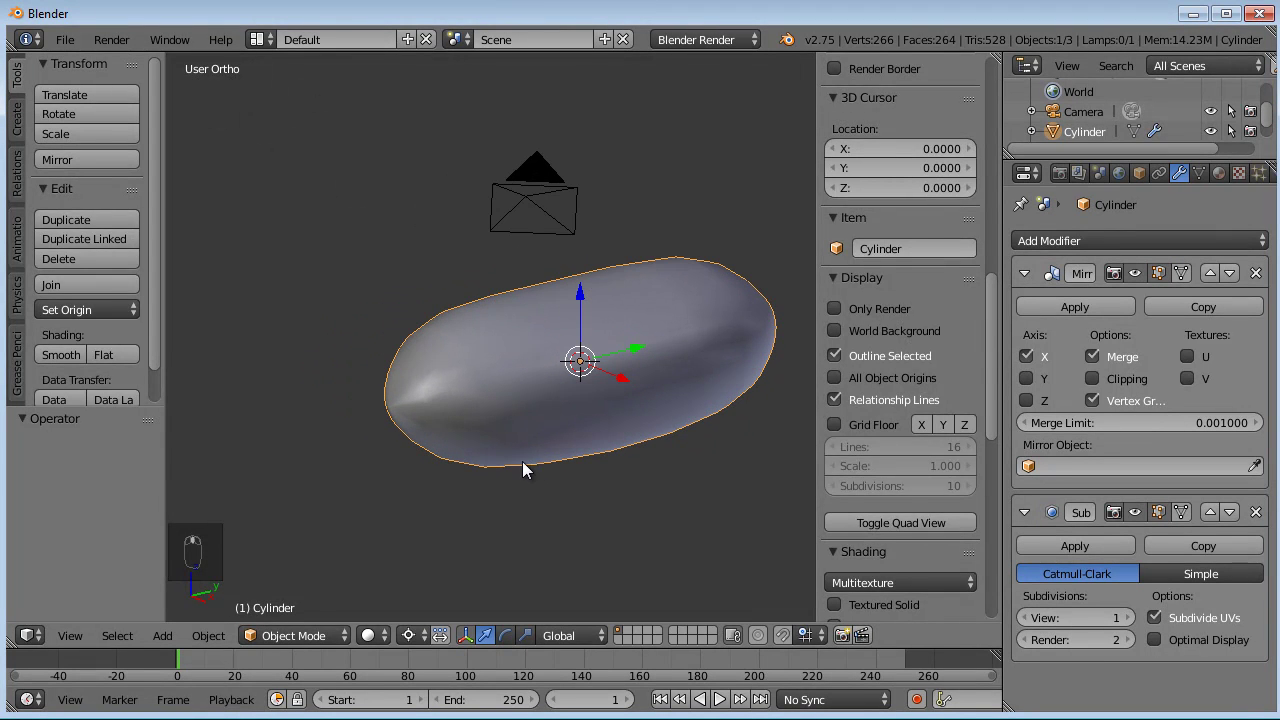
# - In Edit Mode, add two edge loops around the body between its middle loop and the front end
pyautogui.press('Tab')
pyautogui.press('KP_3')
pyautogui.scroll(5, 520, 455)
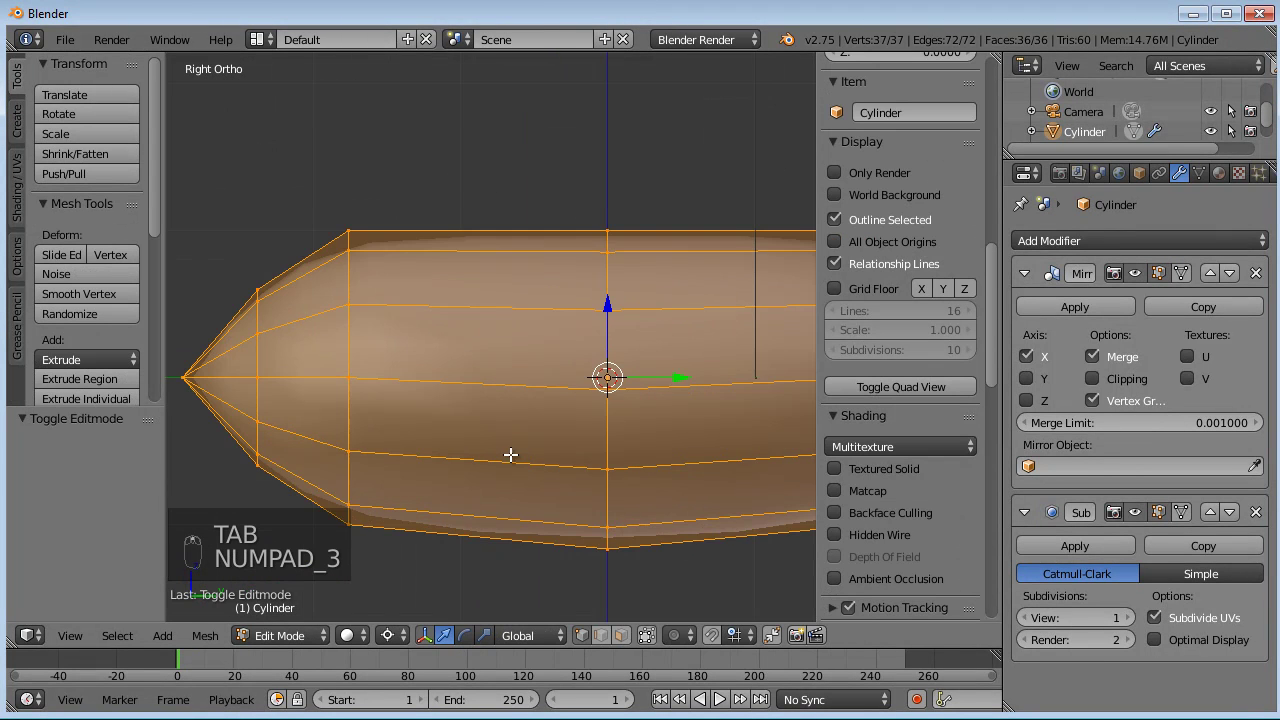
pyautogui.scroll(-1, 541, 431)
pyautogui.scroll(-1, 541, 431)
pyautogui.keyDown('shift'); pyautogui.moveTo(535, 424); pyautogui.dragTo(510, 446, button='middle'); pyautogui.keyUp('shift')
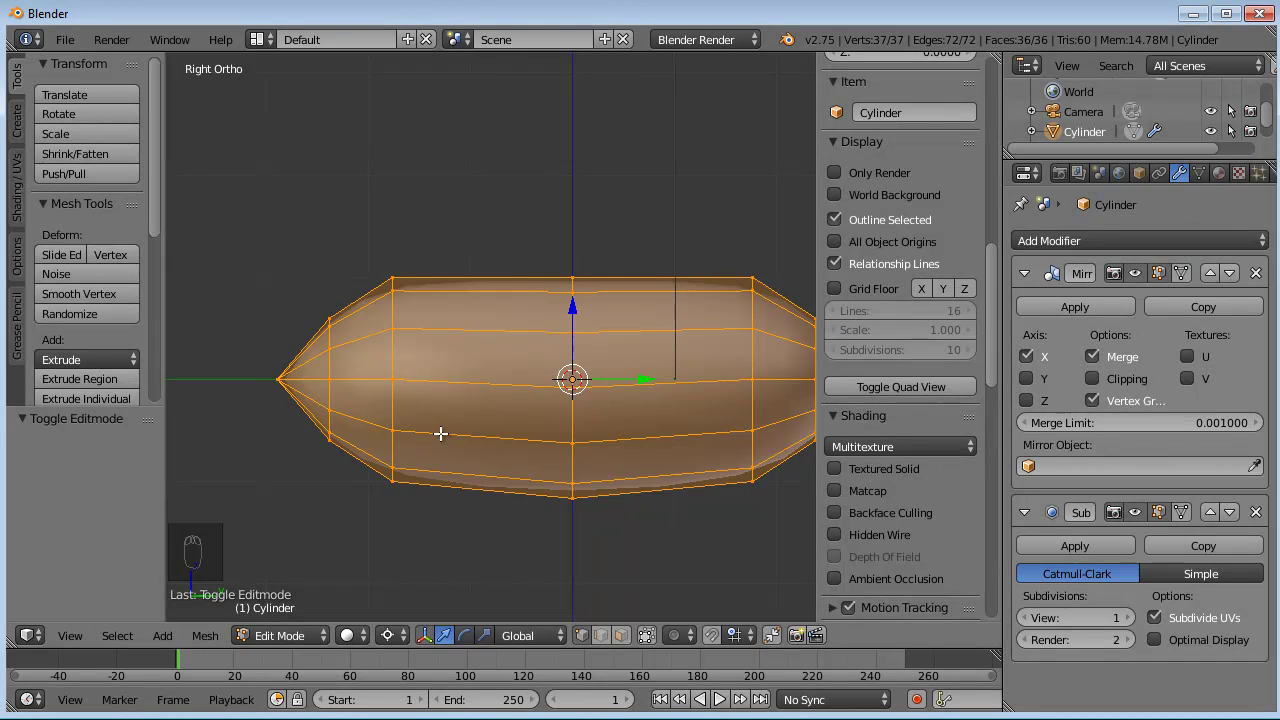
pyautogui.scroll(2, 443, 431)
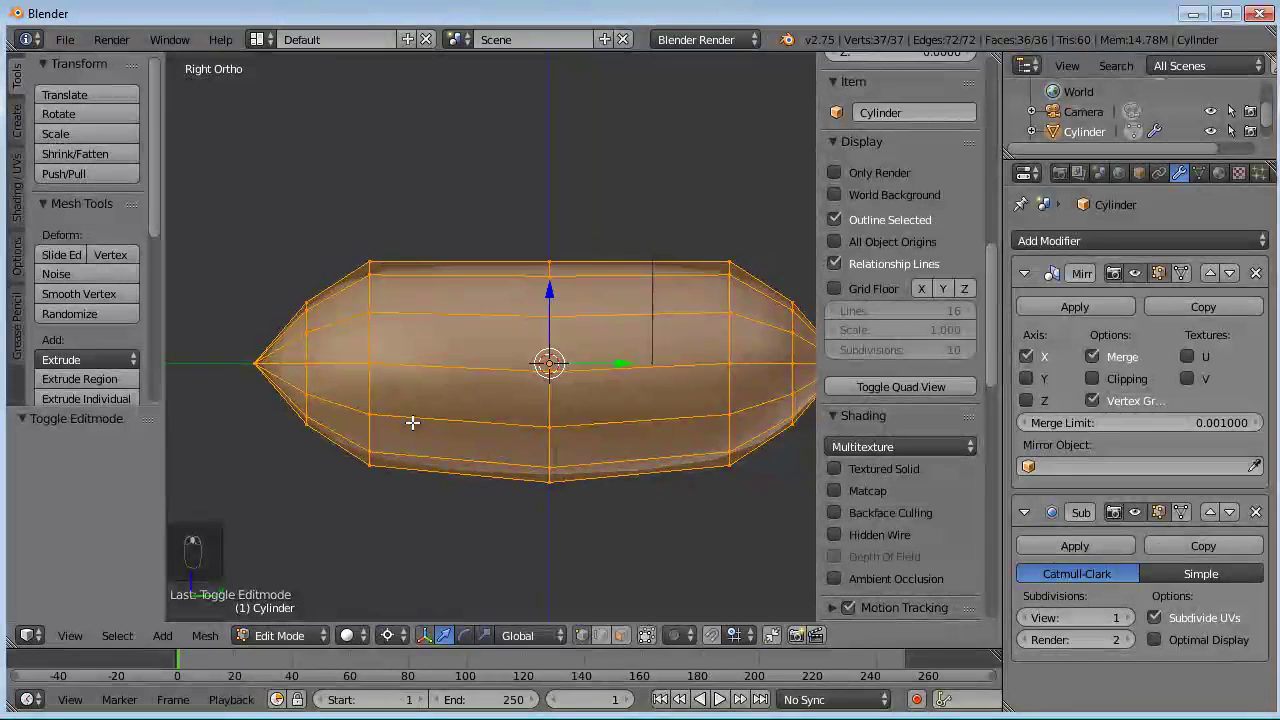
pyautogui.scroll(1, 412, 423)
pyautogui.hotkey('ctrl', 'r')
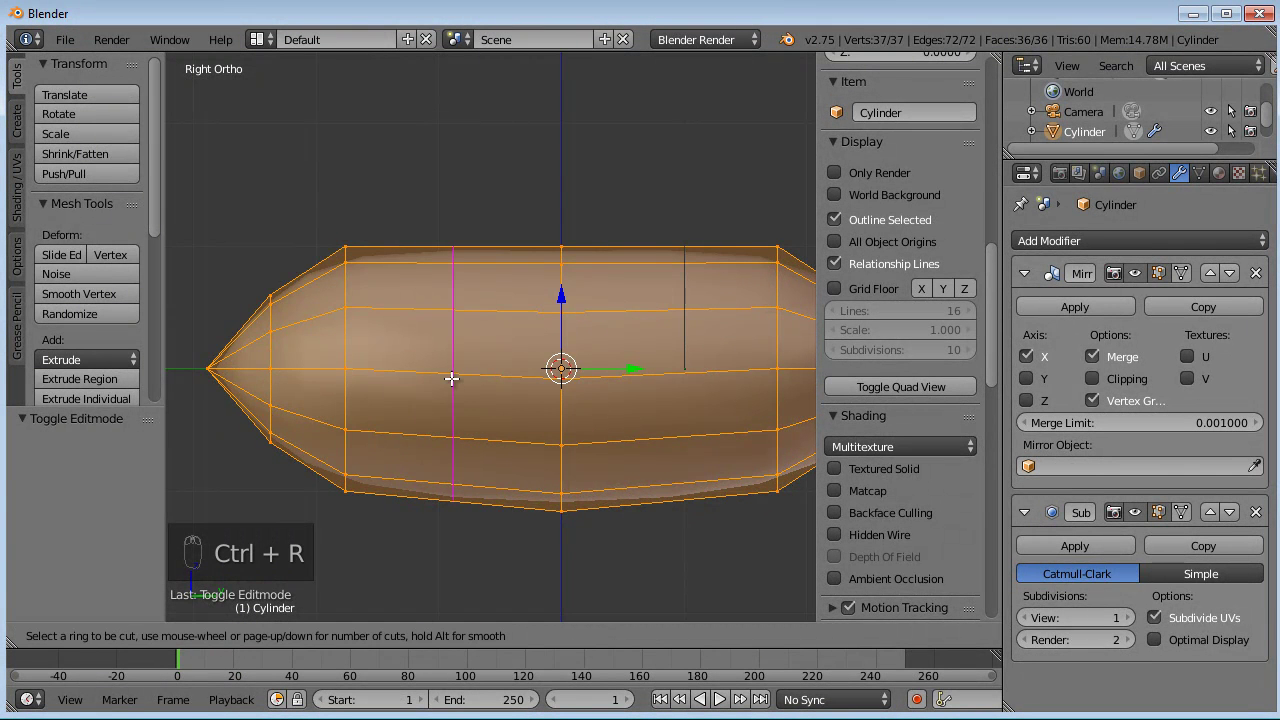
pyautogui.click(449, 378)
pyautogui.click(405, 381)
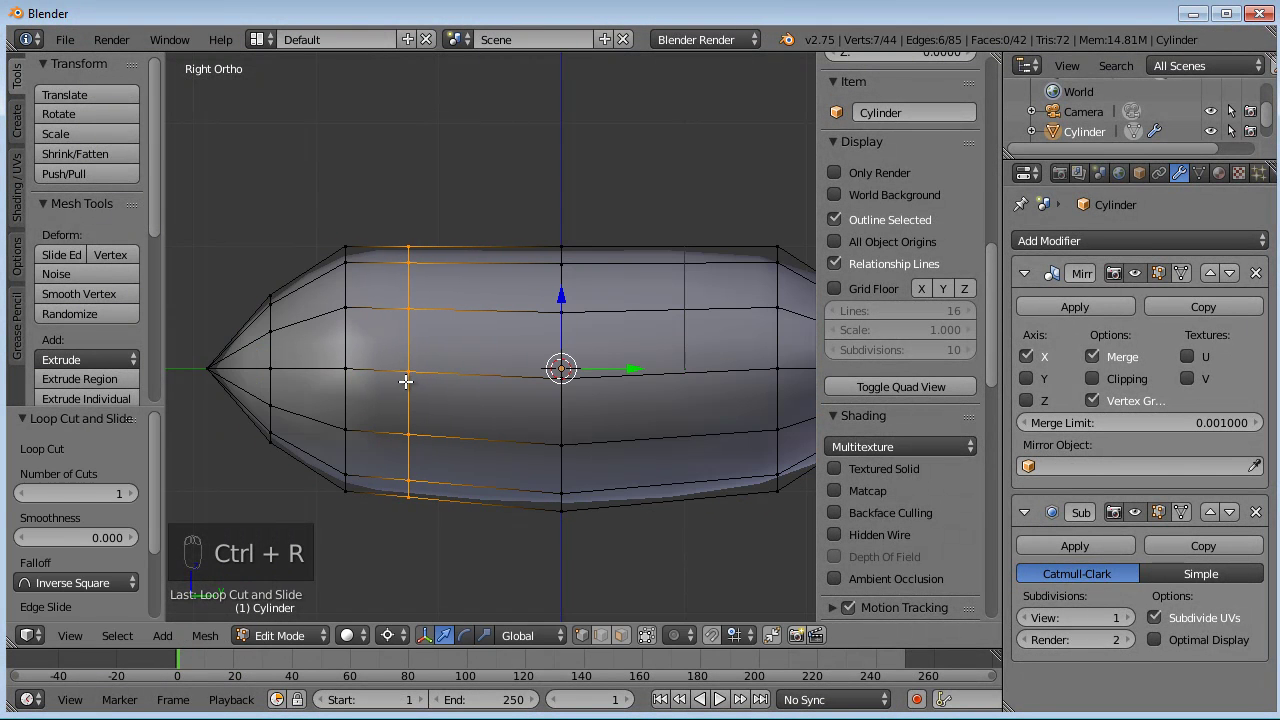
pyautogui.hotkey('ctrl', 'r')
pyautogui.click(510, 378)
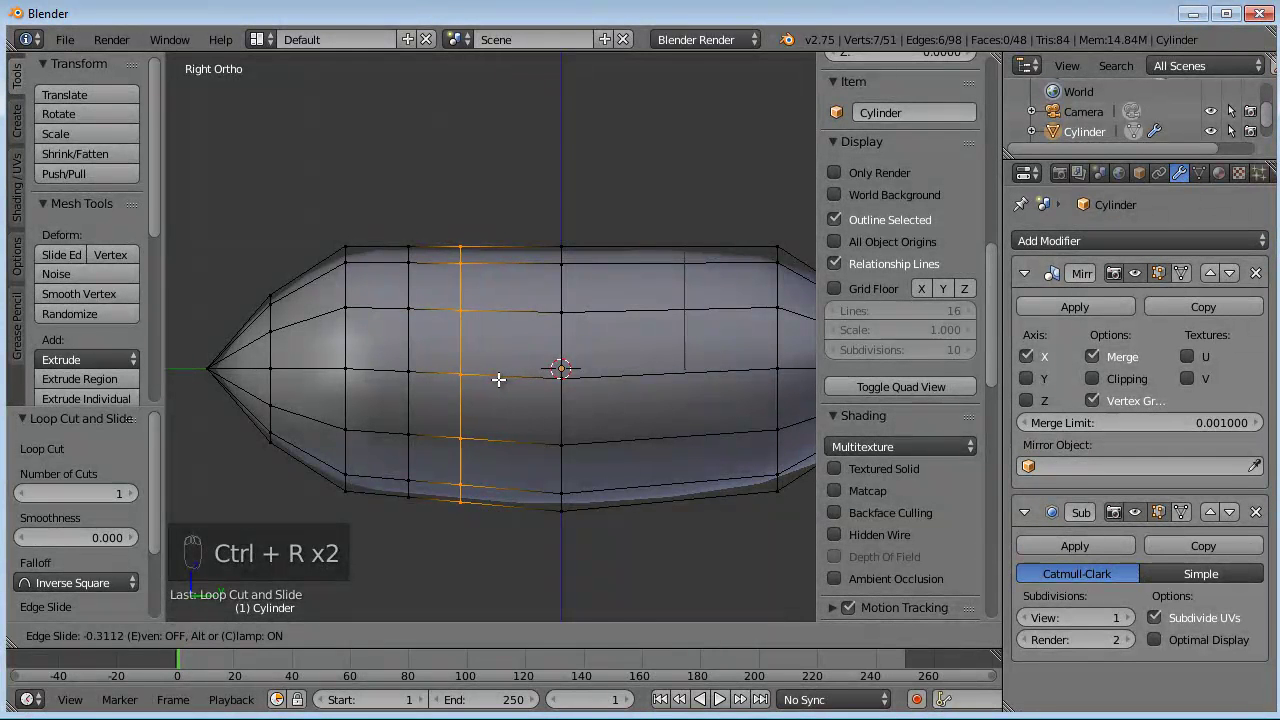
pyautogui.click(498, 379)
pyautogui.scroll(-5, 900, 350)
pyautogui.press('a')
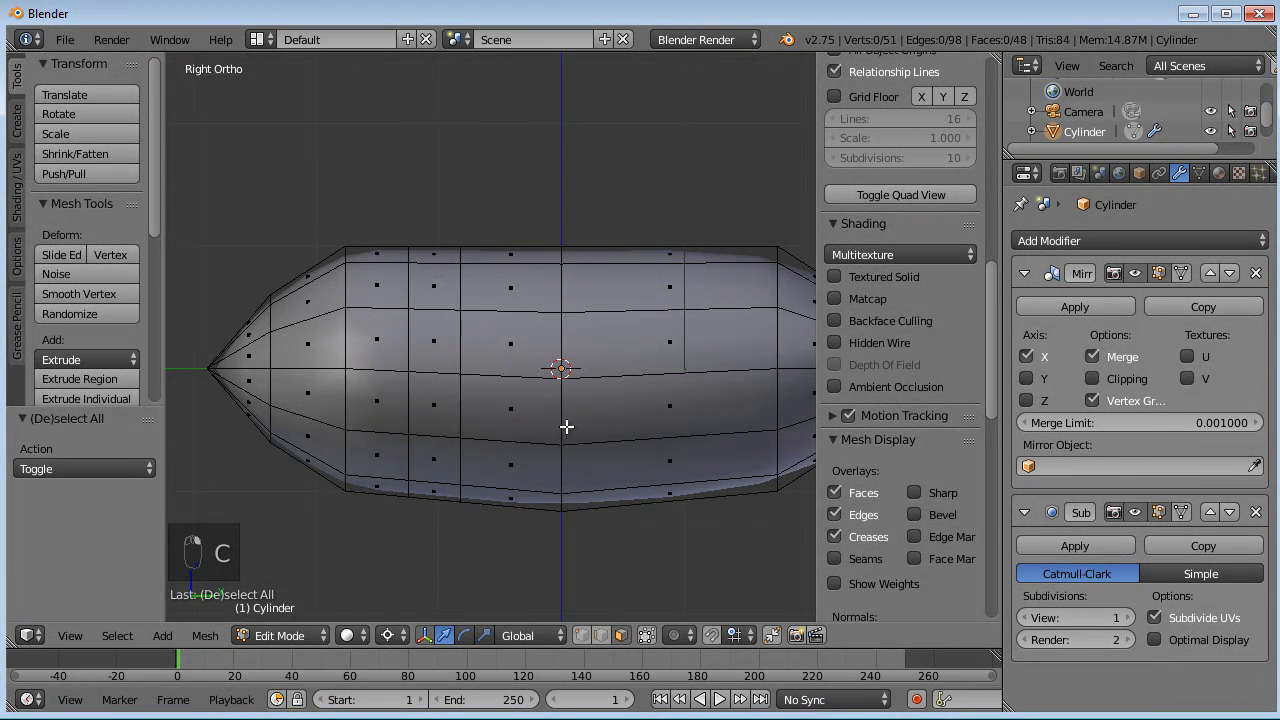
pyautogui.scroll(-1, 545, 425)
pyautogui.press('a')
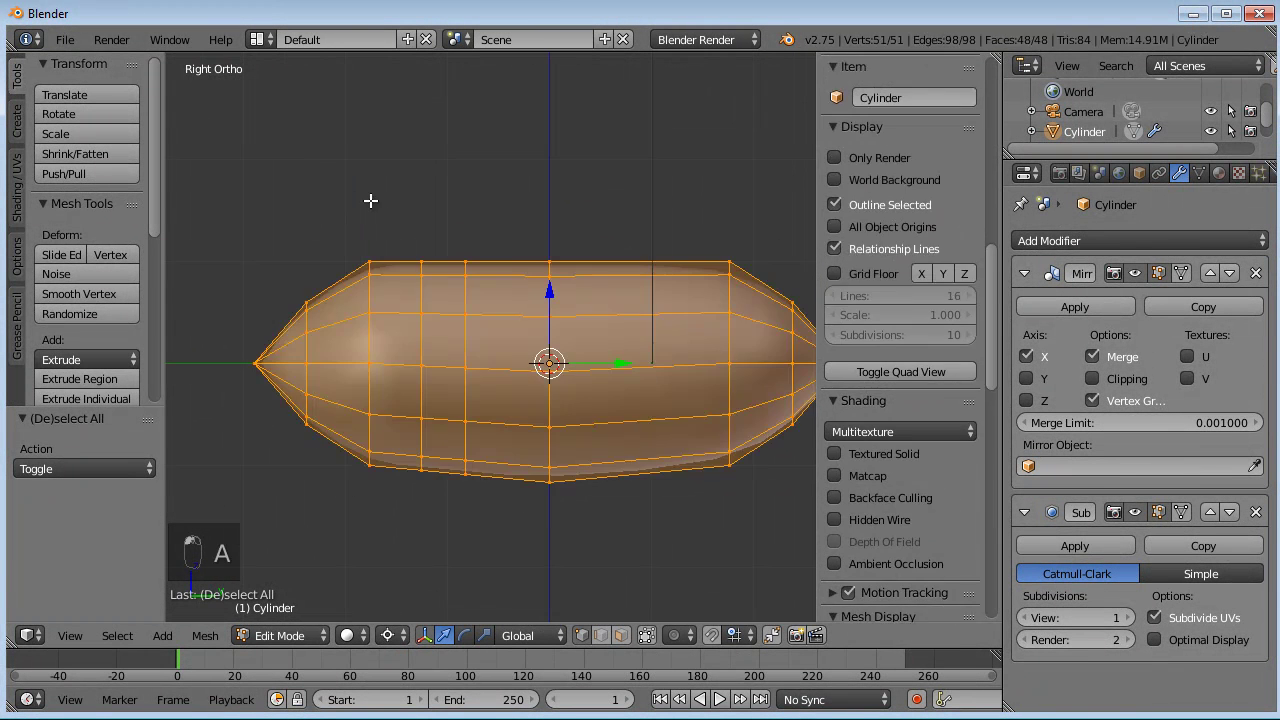
# - Box-select all vertices of the body's tapered front end, including the tip and its two adjacent rings
pyautogui.press('a')
pyautogui.press('b')
pyautogui.moveTo(394, 200); pyautogui.dragTo(234, 509)
pyautogui.moveTo(613, 237); pyautogui.dragTo(630, 300, button='middle')
pyautogui.click(1125, 375)
pyautogui.moveTo(495, 275); pyautogui.dragTo(580, 342, button='middle')
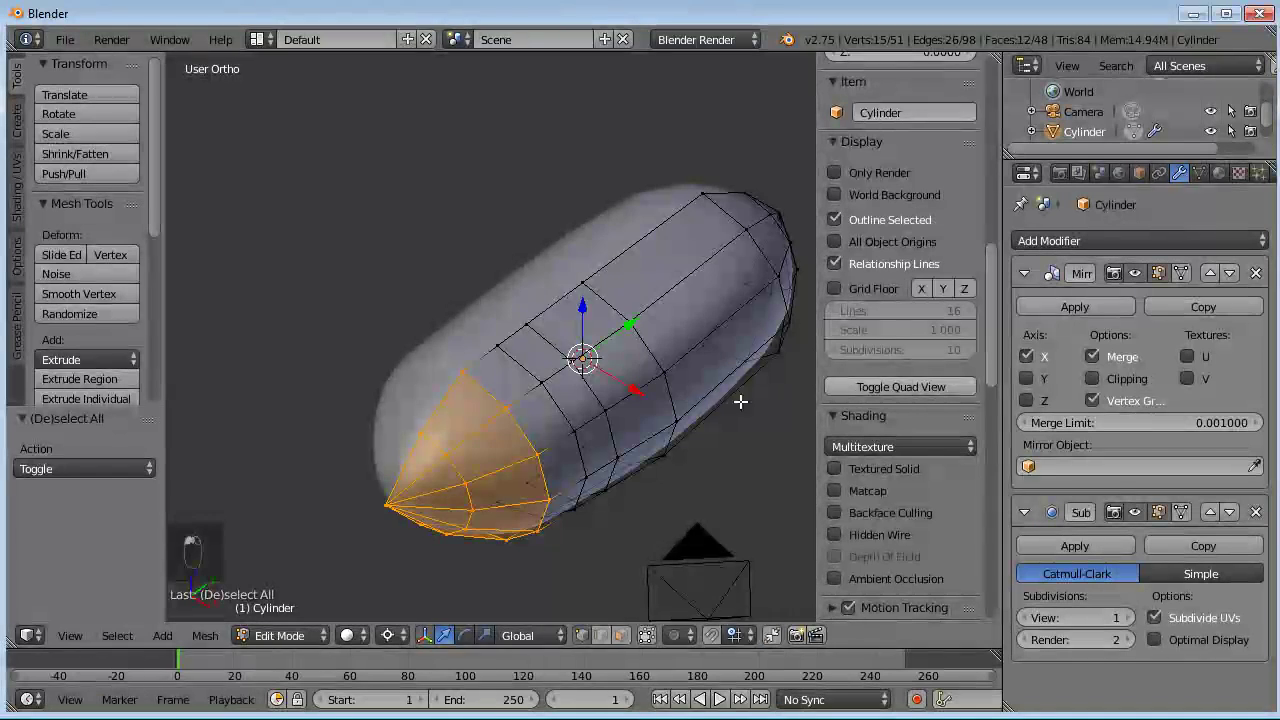
# - Try moving the selected front end away from the mirror plane
pyautogui.moveTo(740, 400); pyautogui.dragTo(595, 347, button='middle')
pyautogui.press('s')
pyautogui.press('g')
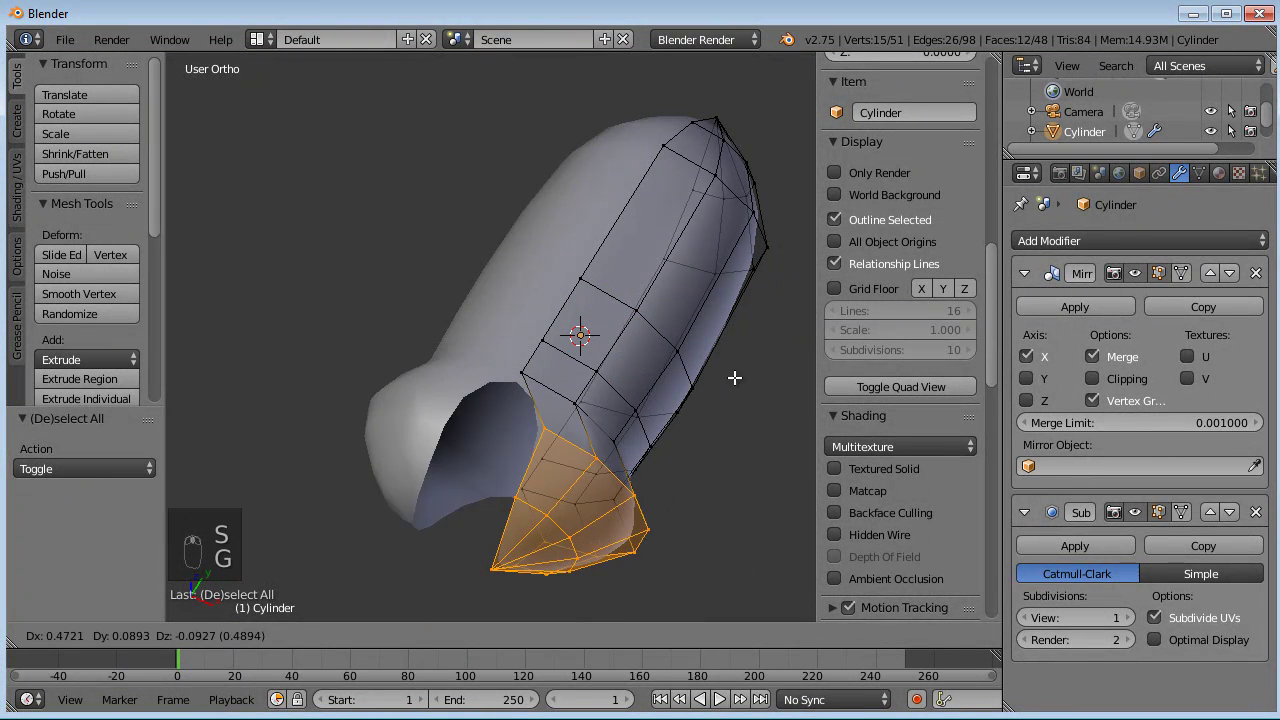
pyautogui.click(667, 355)
pyautogui.moveTo(640, 350); pyautogui.dragTo(570, 340, button='middle')
pyautogui.moveTo(551, 165); pyautogui.dragTo(557, 345, button='middle')
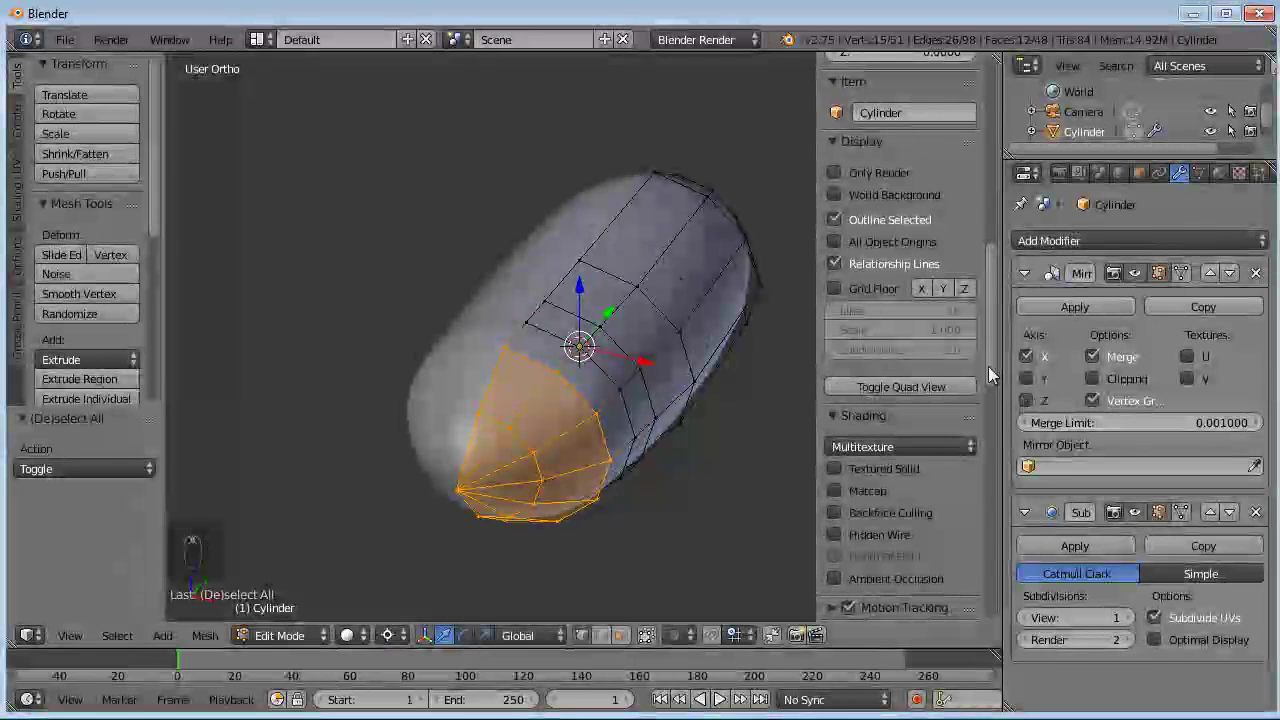
# - Enable Clipping in the Mirror modifier, test it by moving the front end along X, and undo the move
pyautogui.press('g')
pyautogui.press('x')
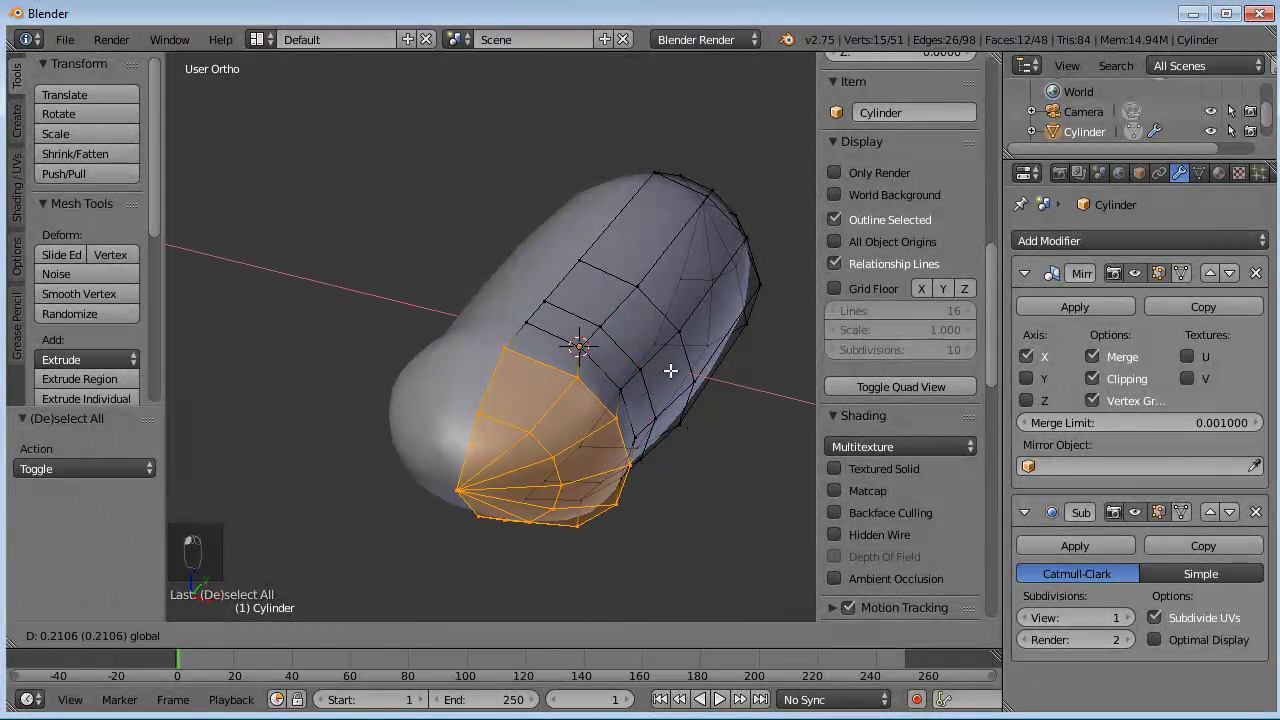
pyautogui.click(671, 381)
pyautogui.press('g')
pyautogui.press('x')
pyautogui.rightClick(614, 371)
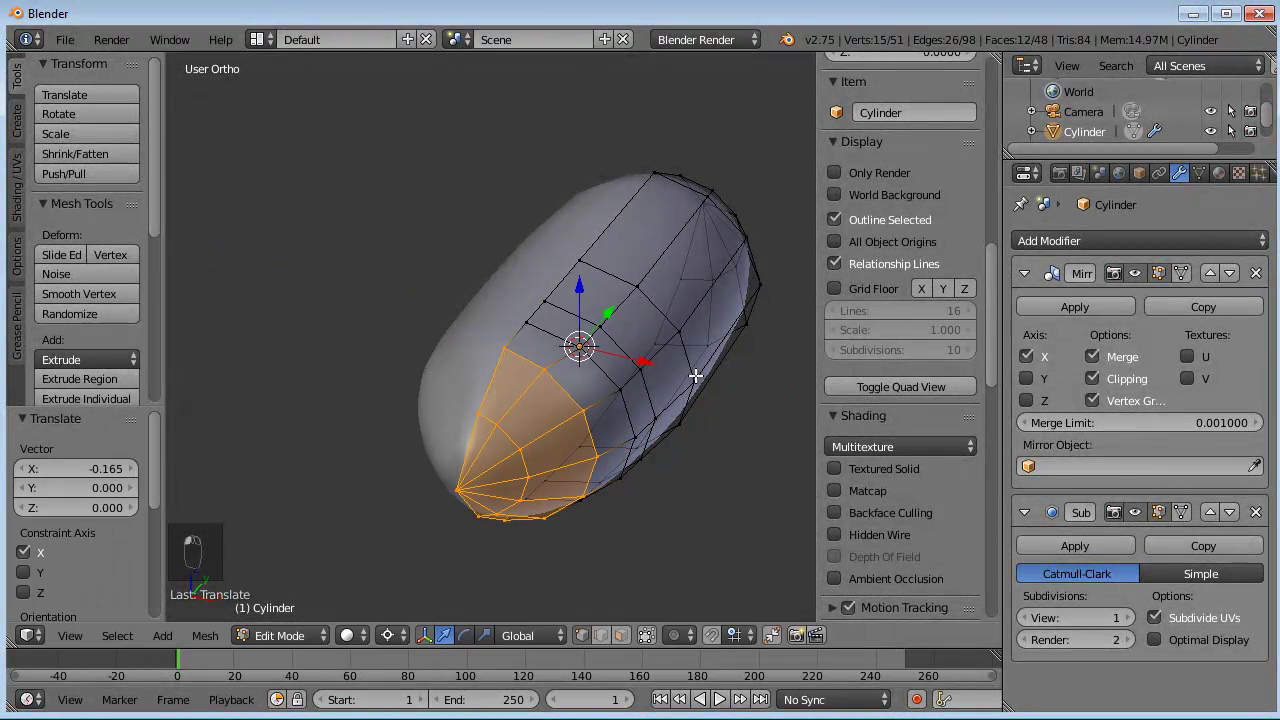
pyautogui.hotkey('ctrl', 'z')
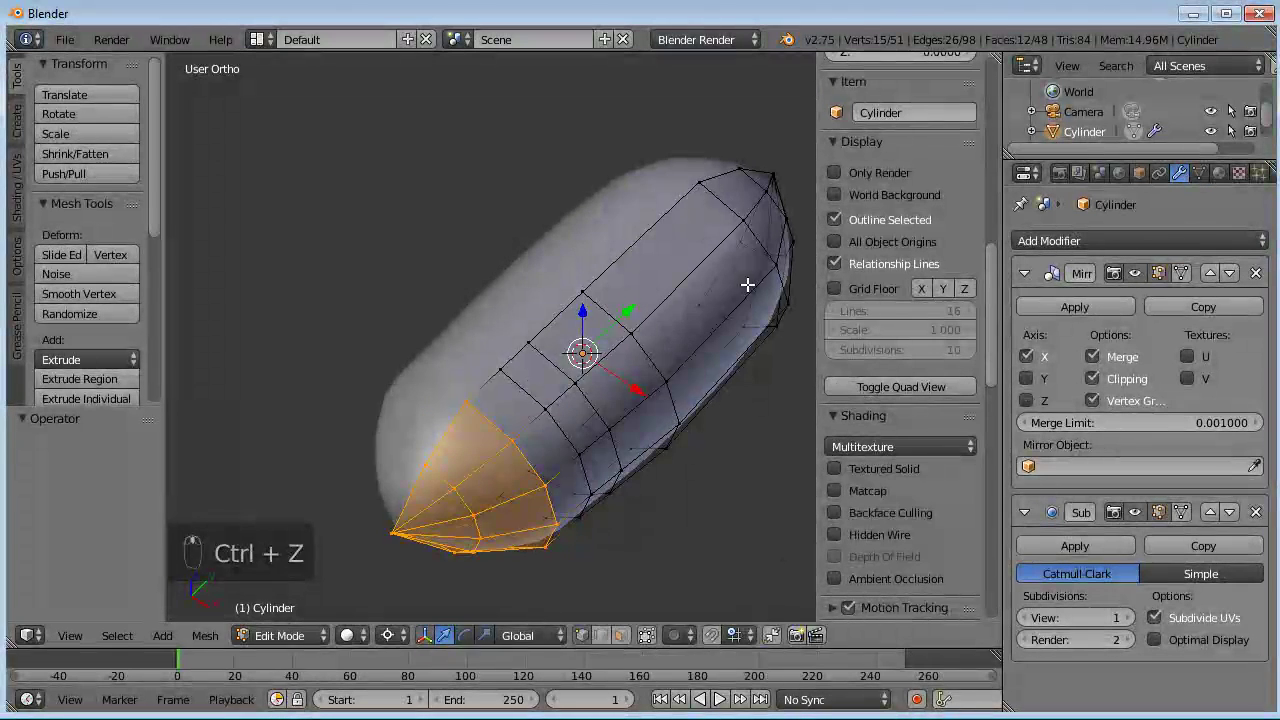
# - Scale the front end uniformly to about 0.923, and scale it along Y to about 0.889
pyautogui.press('s')
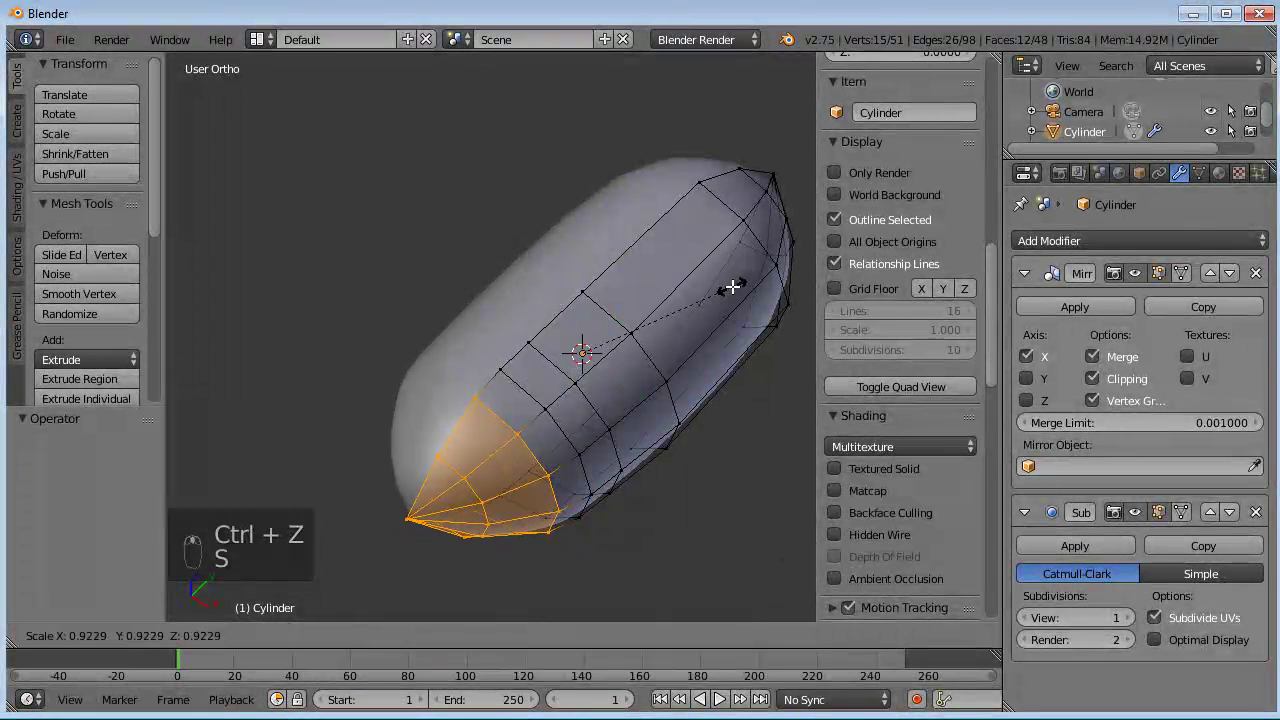
pyautogui.click(734, 283)
pyautogui.press('KP_3')
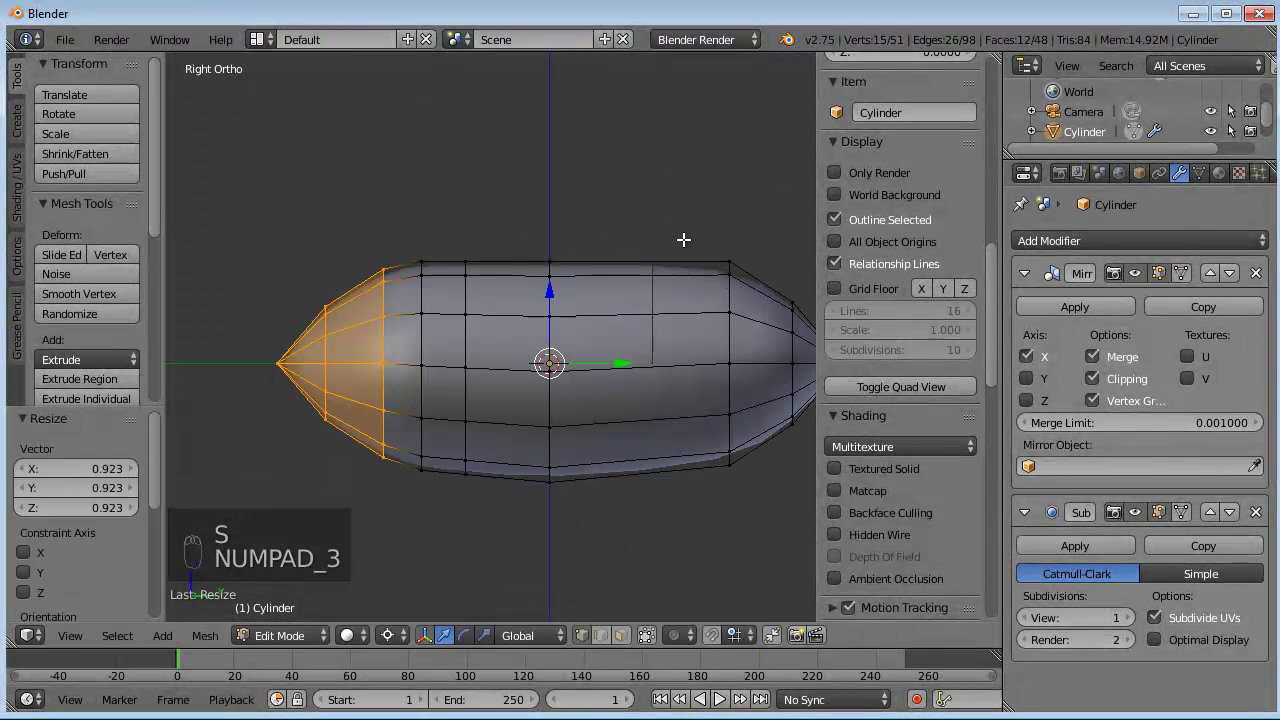
pyautogui.press('s')
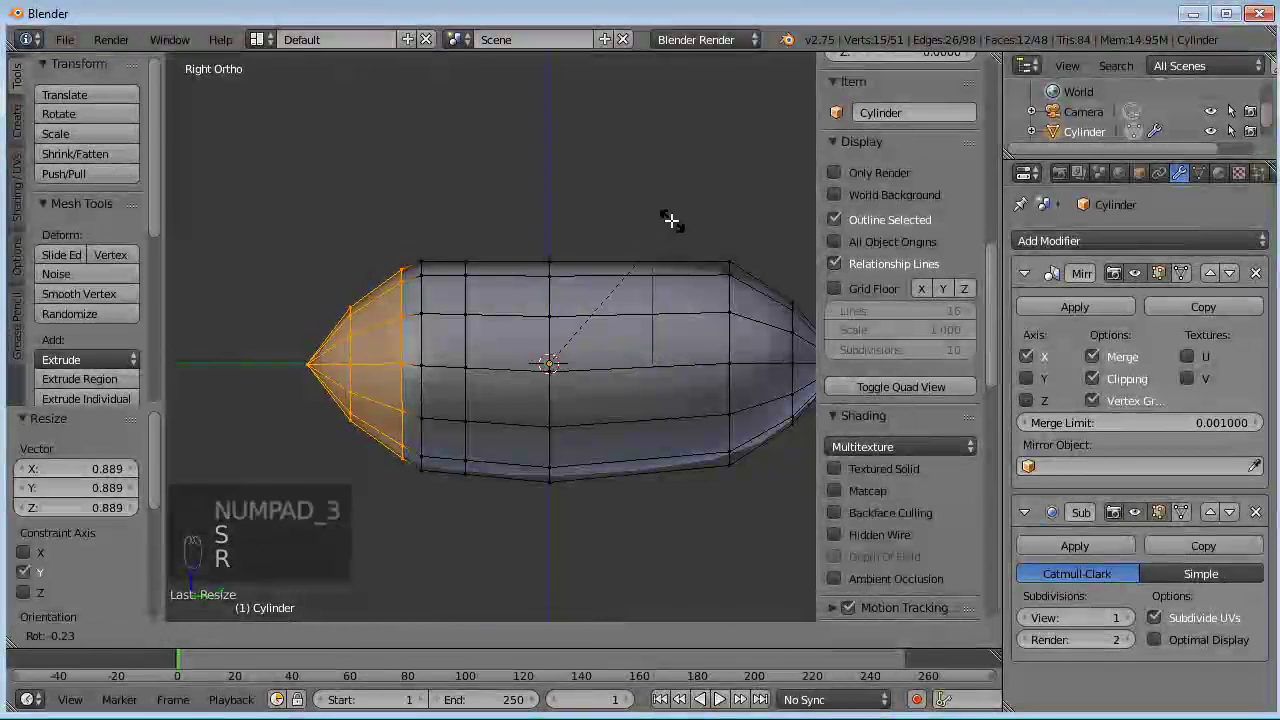
pyautogui.click(676, 217)
# - Set the pivot to Median Point, and move and rotate the front end slightly so that it tilts upward
pyautogui.hotkey('ctrl', ',')
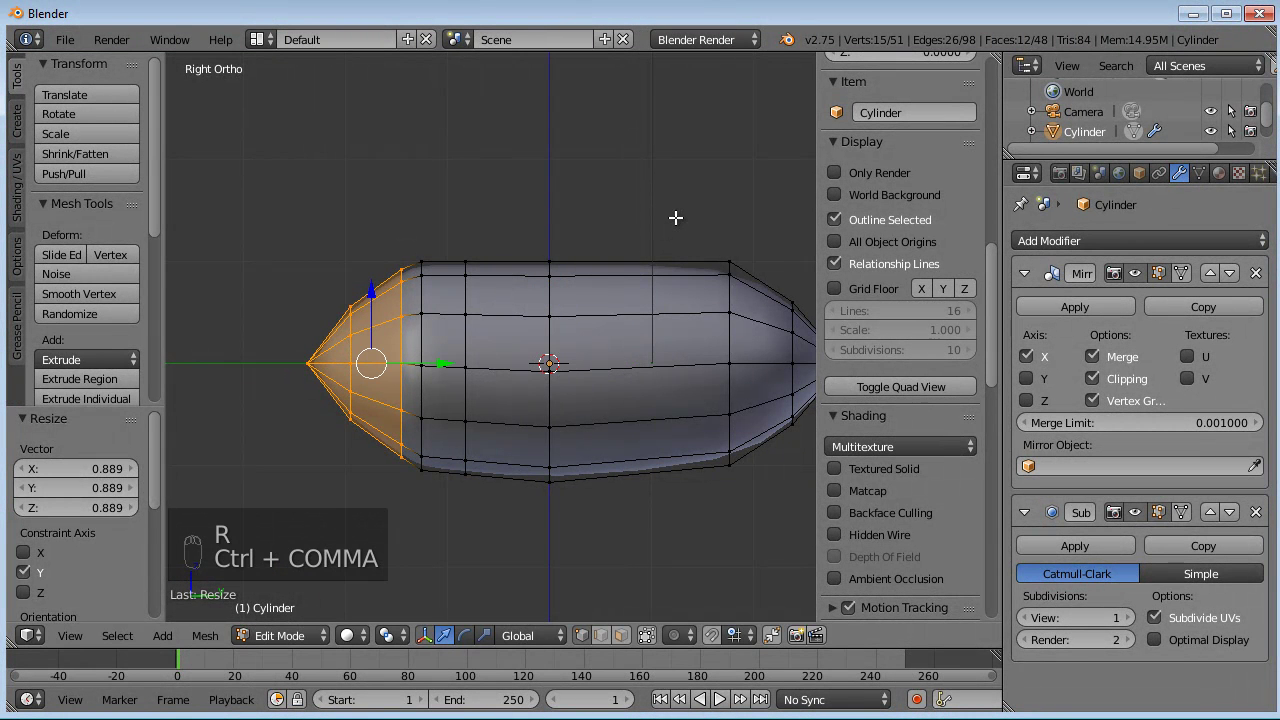
pyautogui.press('g')
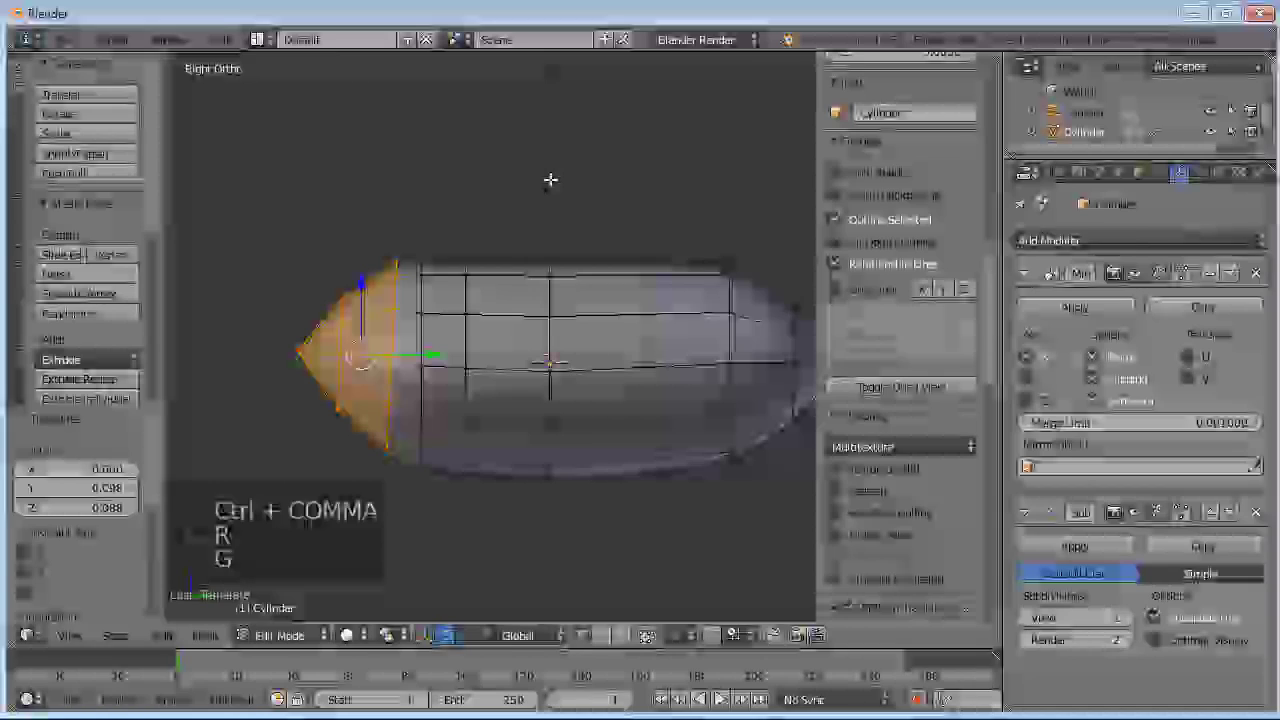
pyautogui.click(602, 175)
pyautogui.press('r')
pyautogui.press('g')
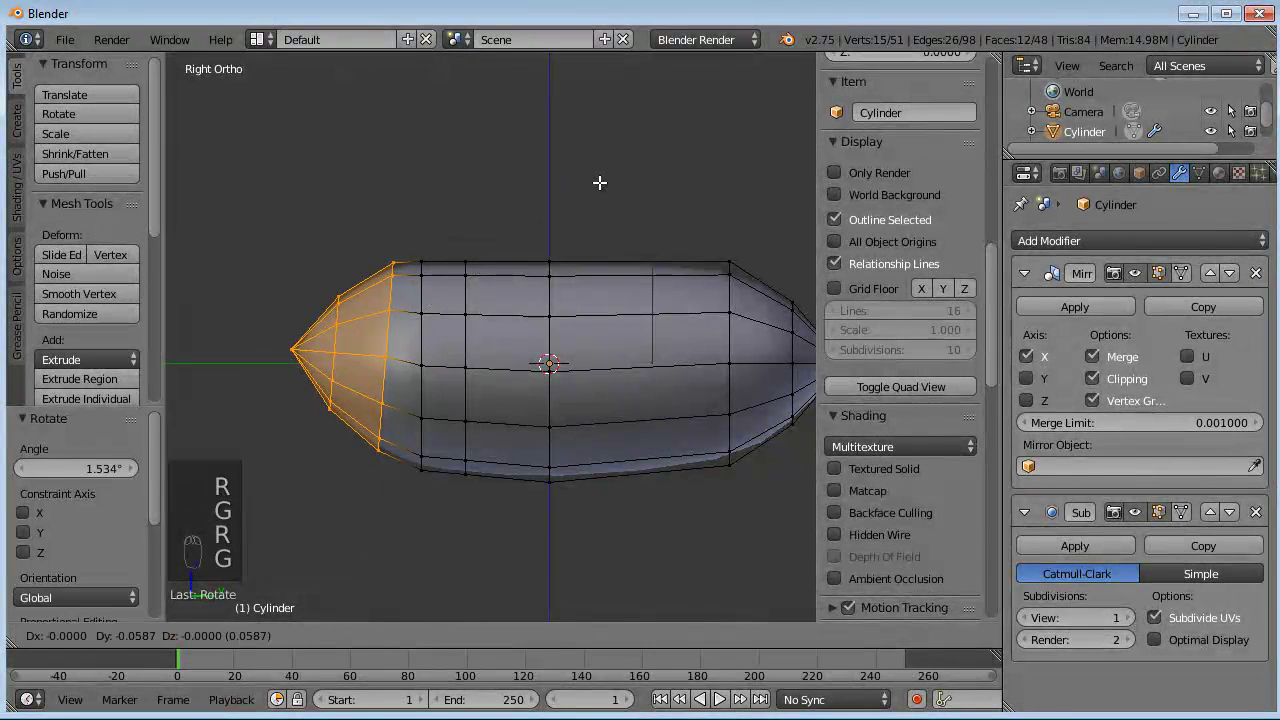
# - Select the front tip with its adjacent ring, shift them forward and upward, and rotate them to follow the tilt
pyautogui.press('a')
pyautogui.press('b')
pyautogui.moveTo(362, 255); pyautogui.dragTo(278, 406)
pyautogui.press('g')
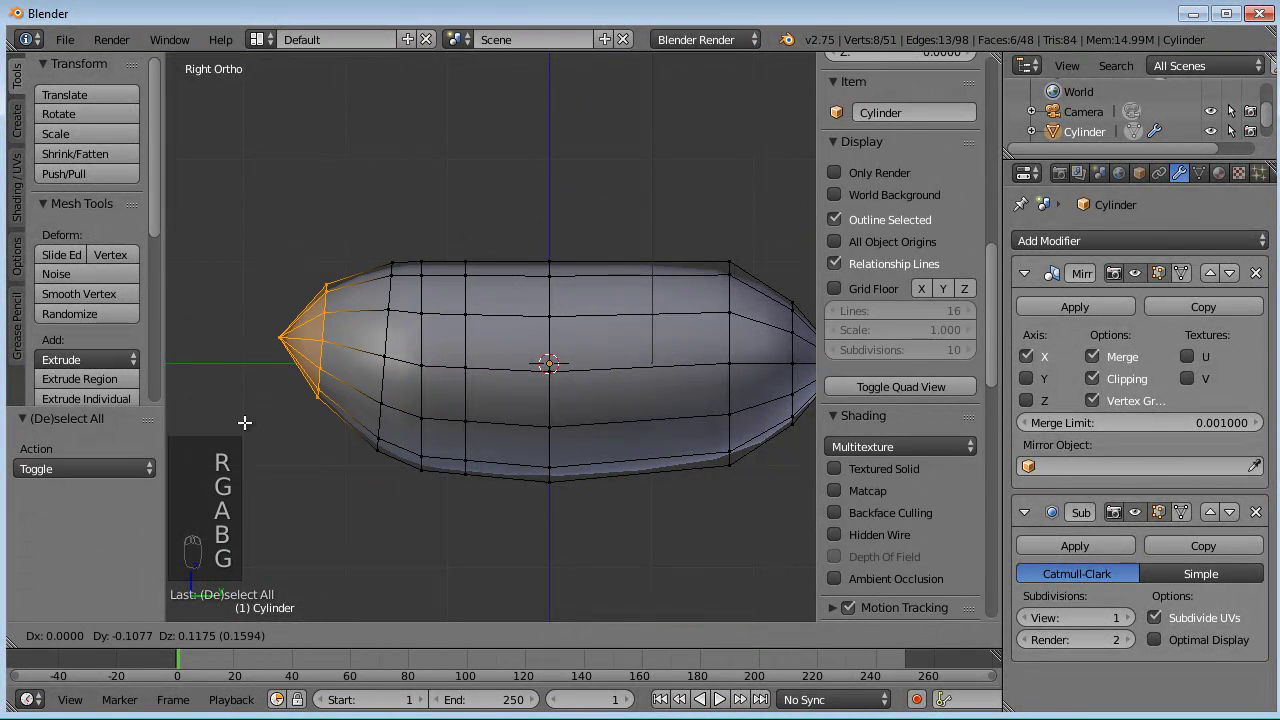
pyautogui.click(245, 425)
pyautogui.press('r')
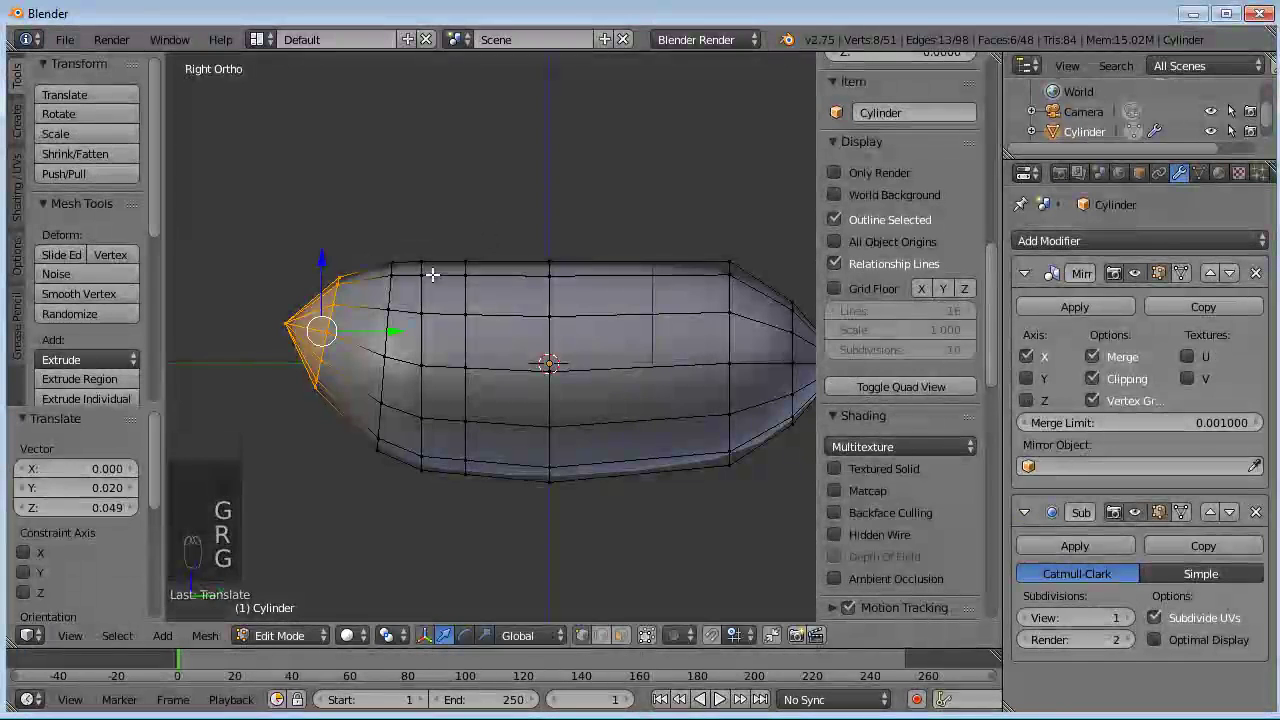
pyautogui.press('g')
# - Raise the single front tip vertex about 0.098 along Z
pyautogui.press('a')
pyautogui.press('b')
pyautogui.moveTo(307, 283); pyautogui.dragTo(273, 322)
pyautogui.press('g')
pyautogui.click(337, 316)
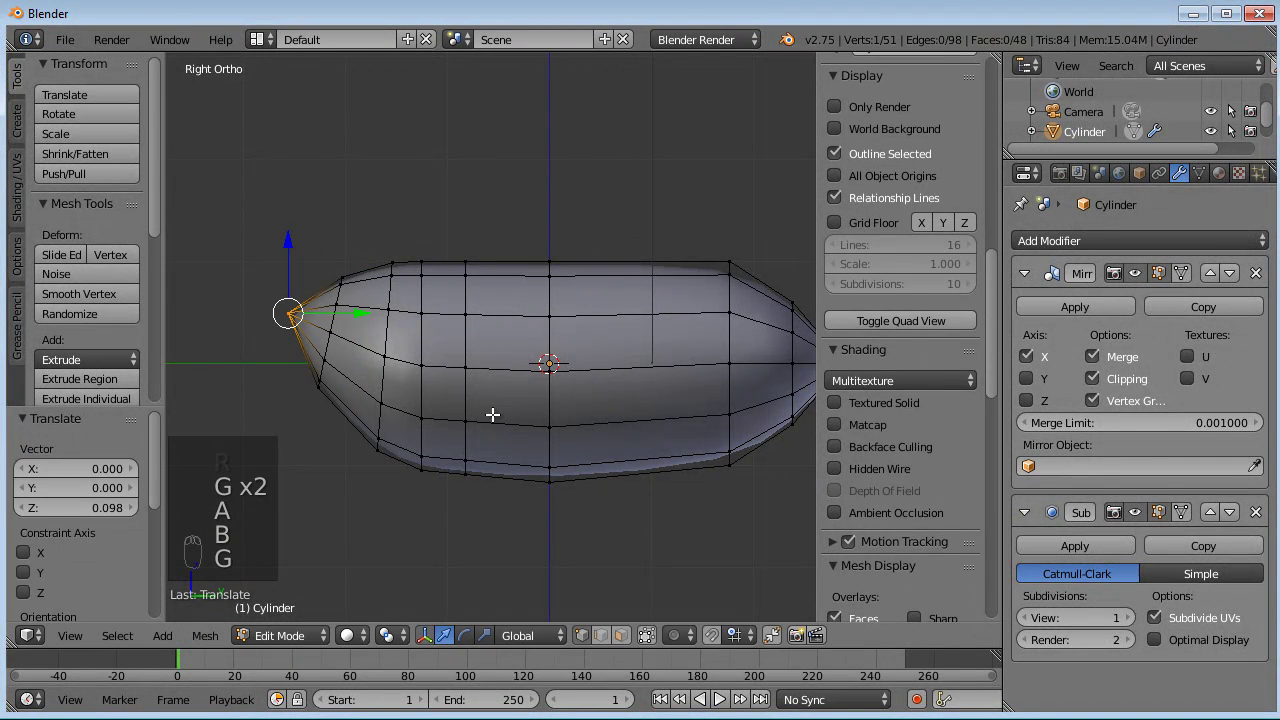
# - Select the edge loop directly behind the front end and rotate it slightly to match the tilt
pyautogui.press('a')
pyautogui.press('b')
pyautogui.moveTo(443, 240); pyautogui.dragTo(414, 505)
pyautogui.press('r')
pyautogui.click(538, 220)
# - Reselect the whole front end, rotate it about 1.3°, and nudge it upward
pyautogui.press('a')
pyautogui.press('b')
pyautogui.moveTo(400, 237); pyautogui.dragTo(249, 491)
pyautogui.press('r')
pyautogui.click(563, 202)
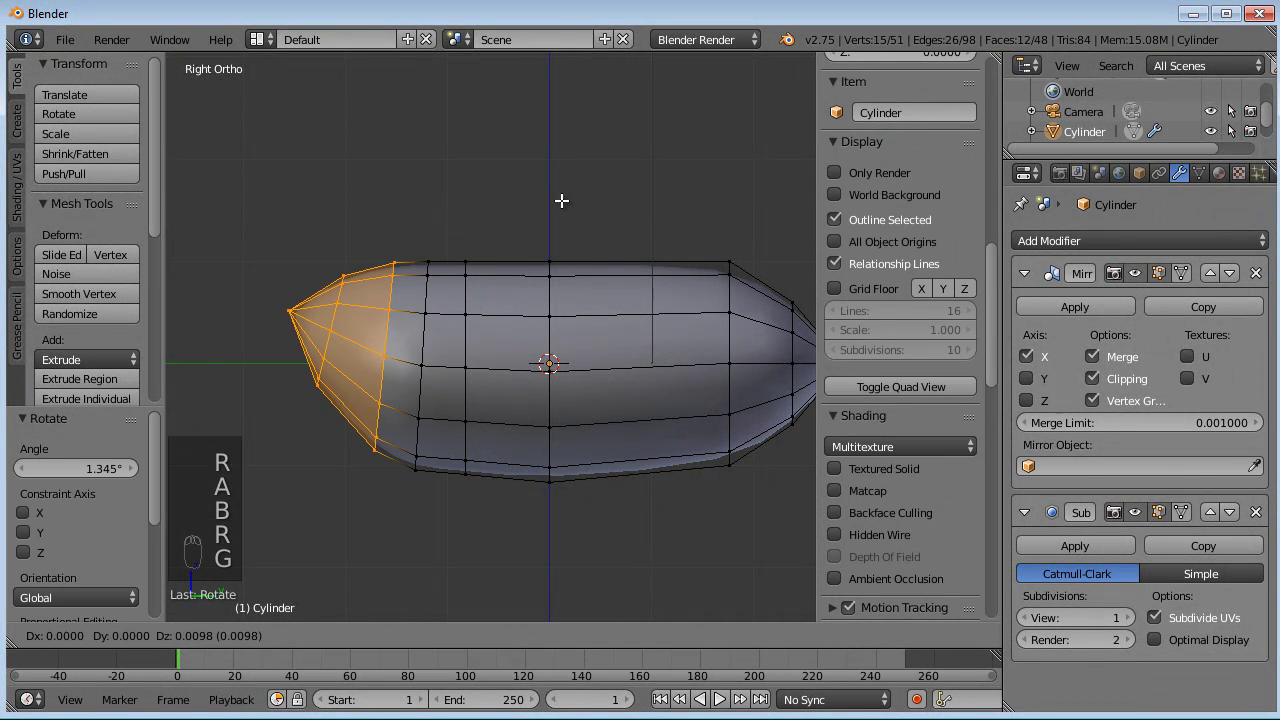
# - Rotate the added edge loop nearest the body's middle about 3.2° and lower it about 0.06 along Z
pyautogui.press('a')
pyautogui.press('b')
pyautogui.moveTo(513, 218); pyautogui.dragTo(440, 512)
pyautogui.press('r')
pyautogui.click(570, 237)
pyautogui.press('g')
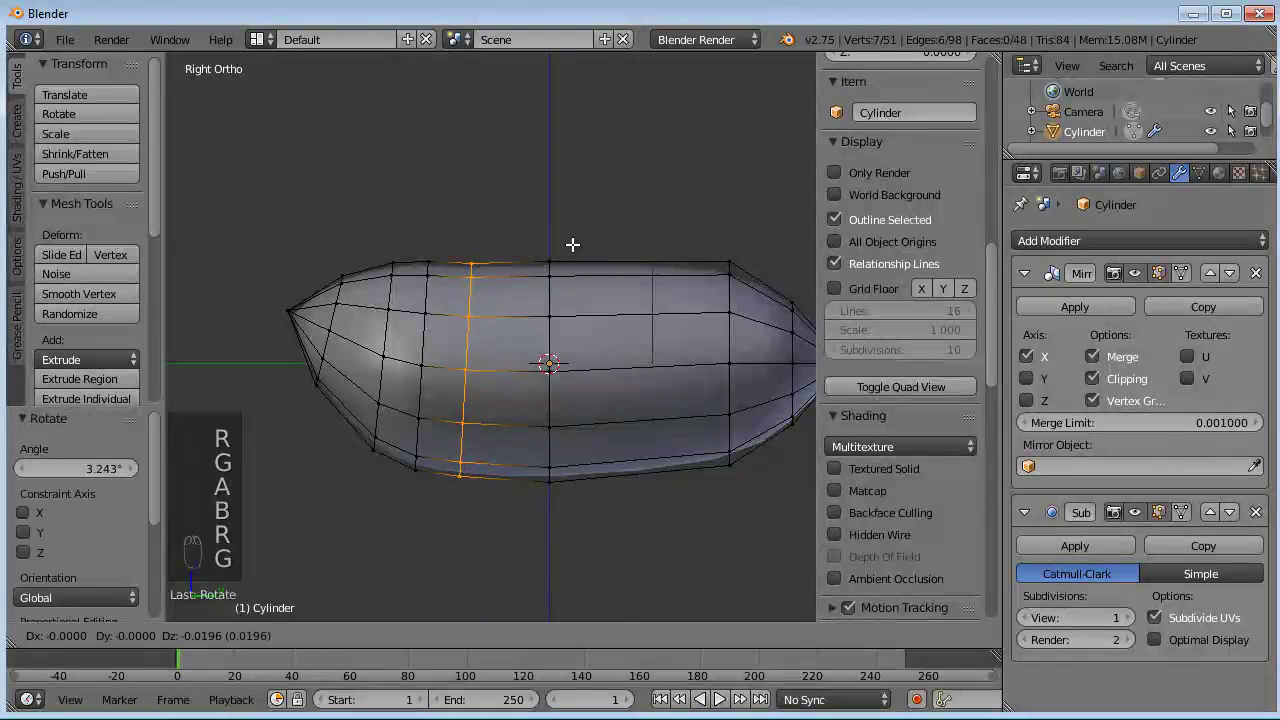
pyautogui.click(572, 238)
# - Stretch that edge loop slightly along Z and adjust its position
pyautogui.press('s')
pyautogui.press('z')
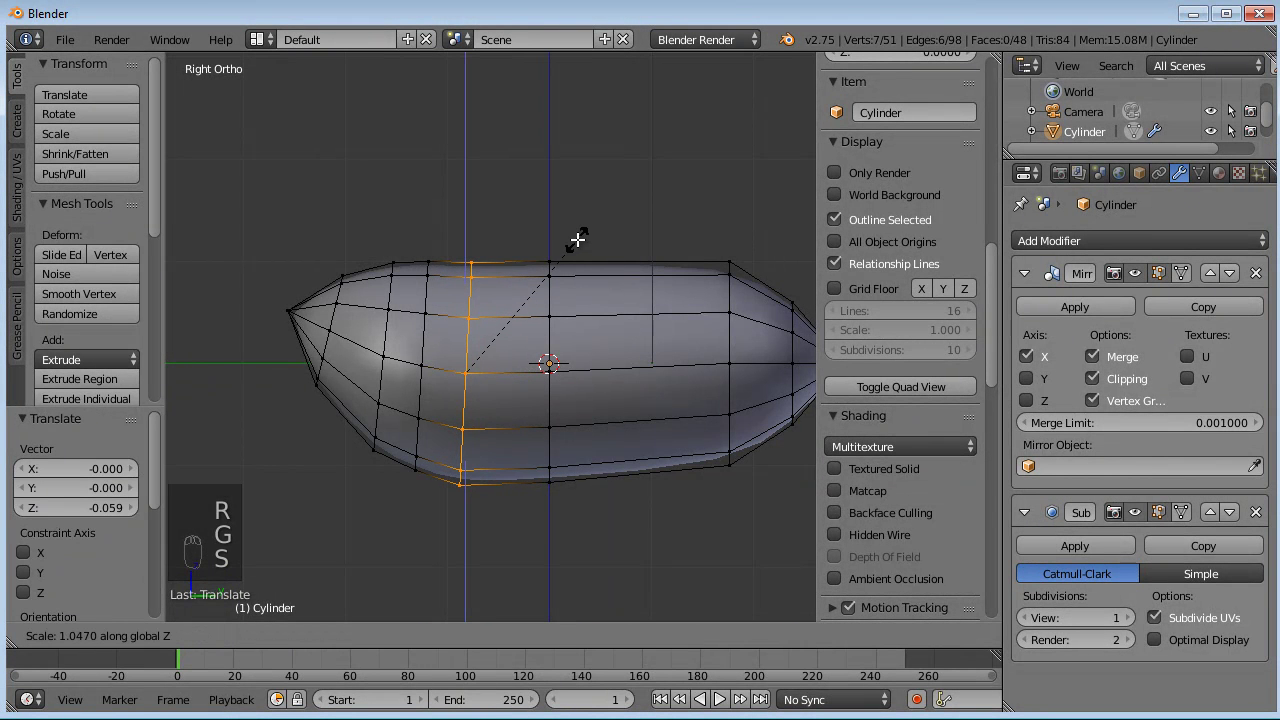
pyautogui.click(578, 237)
pyautogui.press('g')
pyautogui.click(579, 236)
# - Select the three lowest vertices of the loop behind the front end, and move and rotate them to smooth the underside
pyautogui.press('a')
pyautogui.press('b')
pyautogui.moveTo(437, 397); pyautogui.dragTo(400, 478)
pyautogui.press('g')
pyautogui.click(402, 476)
pyautogui.press('r')
pyautogui.click(500, 341)
pyautogui.press('g')
pyautogui.click(499, 342)
# - Switch to face selection and circle-select the six lower side faces spanning the two columns behind the front end
pyautogui.scroll(3, 499, 342)
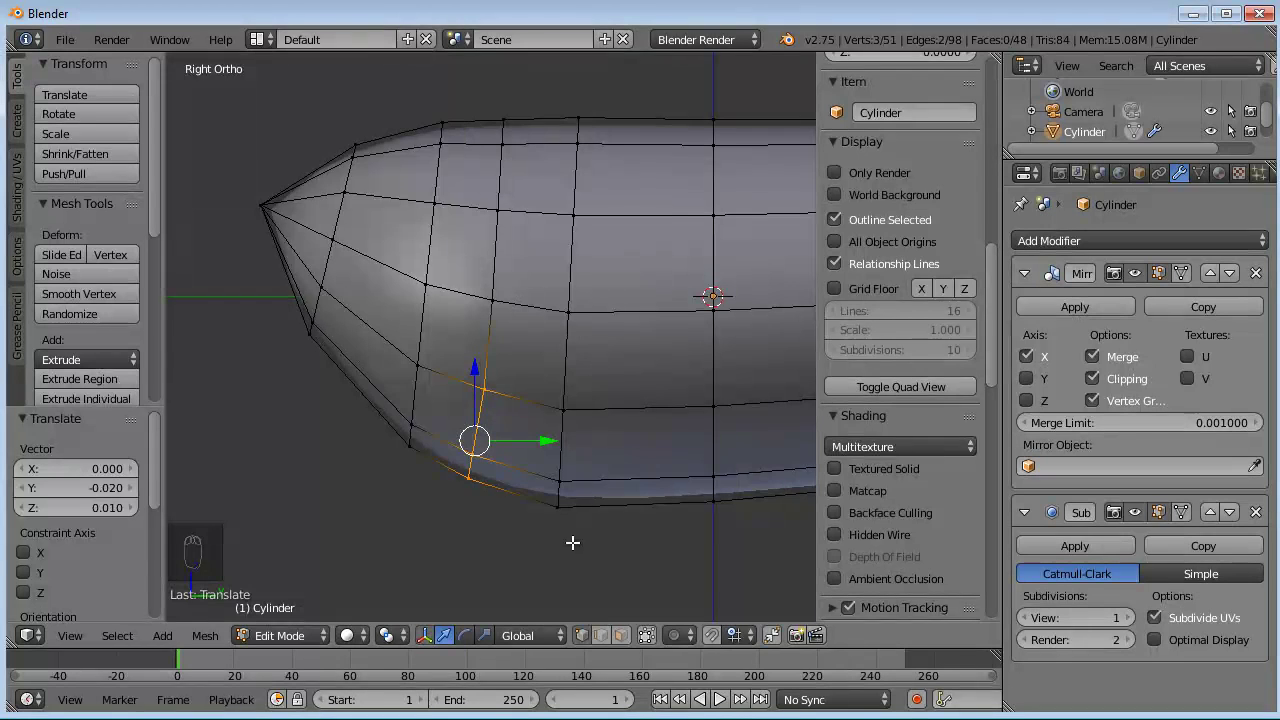
pyautogui.click(621, 635)
pyautogui.press('a')
pyautogui.press('a')
pyautogui.press('a')
pyautogui.press('c')
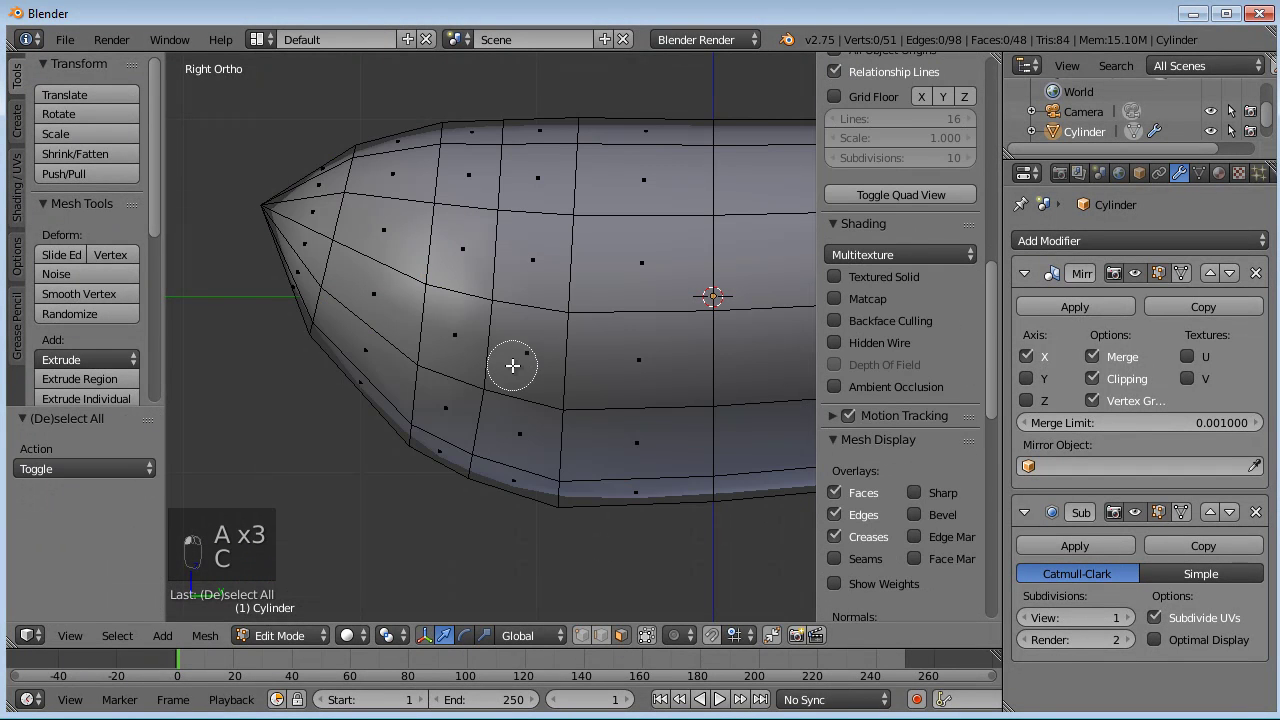
pyautogui.moveTo(527, 362); pyautogui.dragTo(460, 338)
pyautogui.moveTo(447, 482); pyautogui.dragTo(514, 429)
pyautogui.rightClick(512, 425)
pyautogui.moveTo(452, 345); pyautogui.dragTo(558, 286, button='middle')
pyautogui.moveTo(704, 264); pyautogui.dragTo(704, 313, button='middle')
pyautogui.press('KP_3')
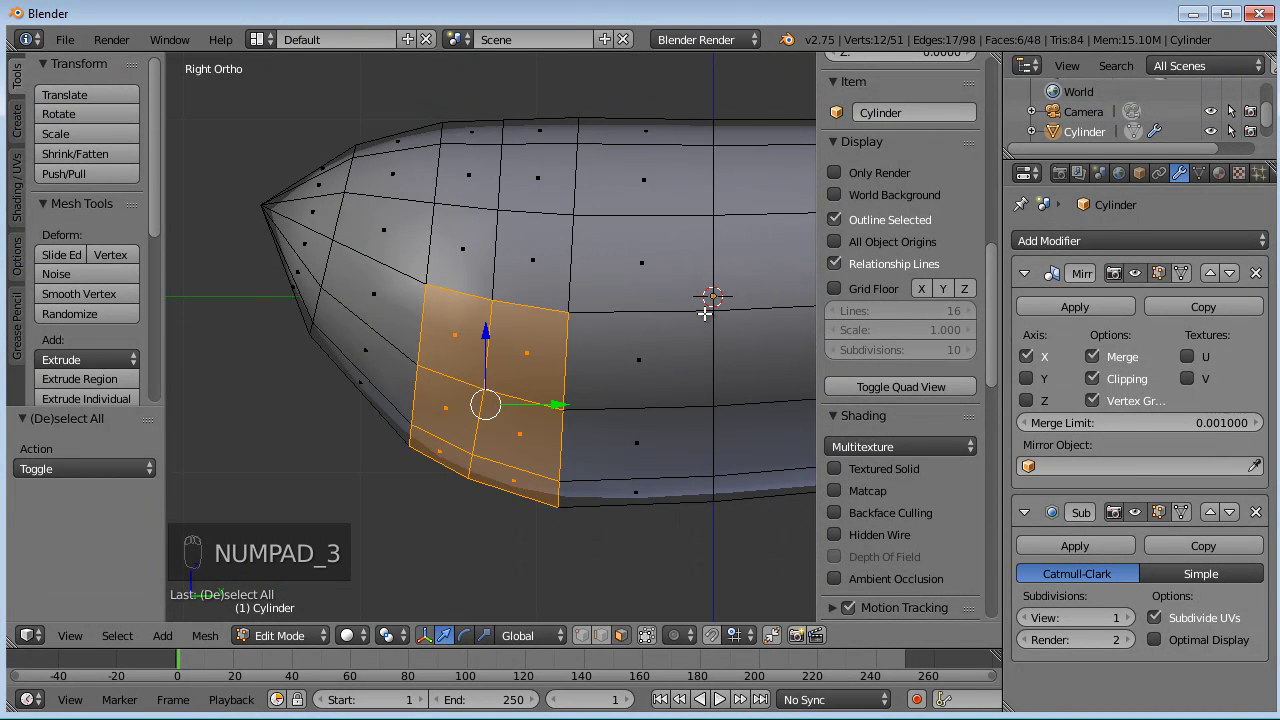
# - Extrude the six selected lower side faces in place, scale the new faces down slightly and shift them downward
pyautogui.press('e')
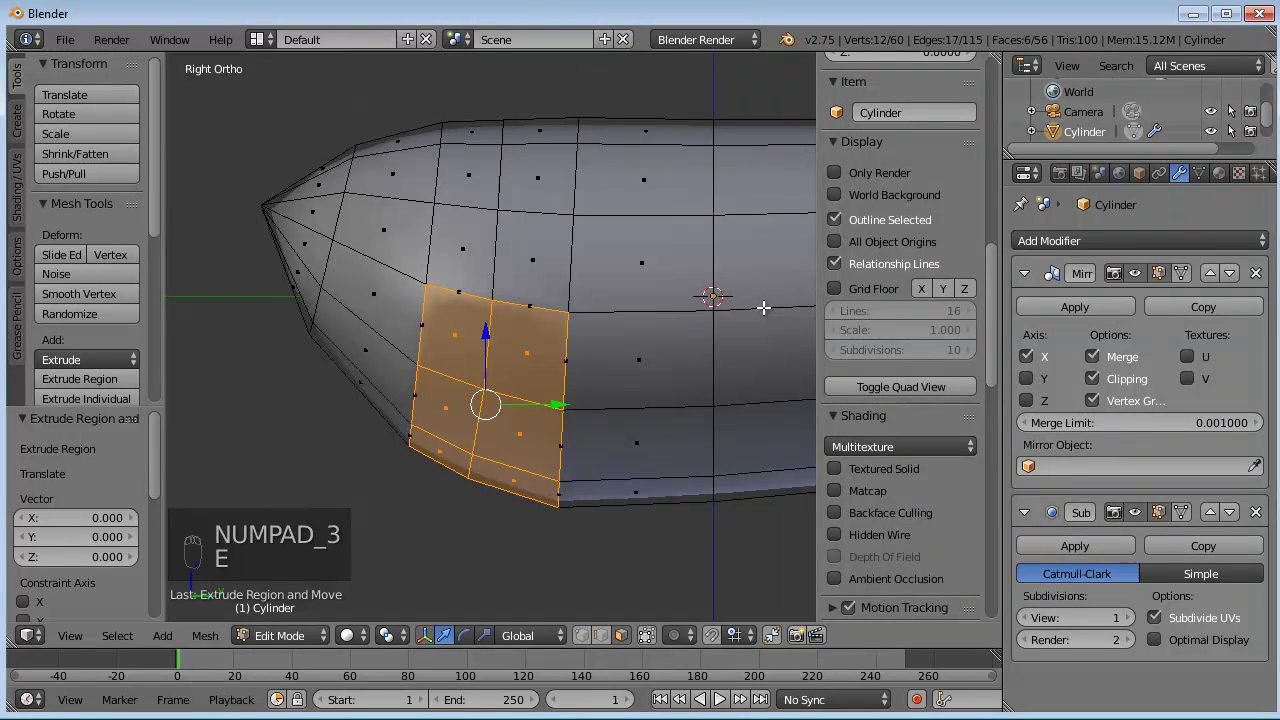
pyautogui.press('s')
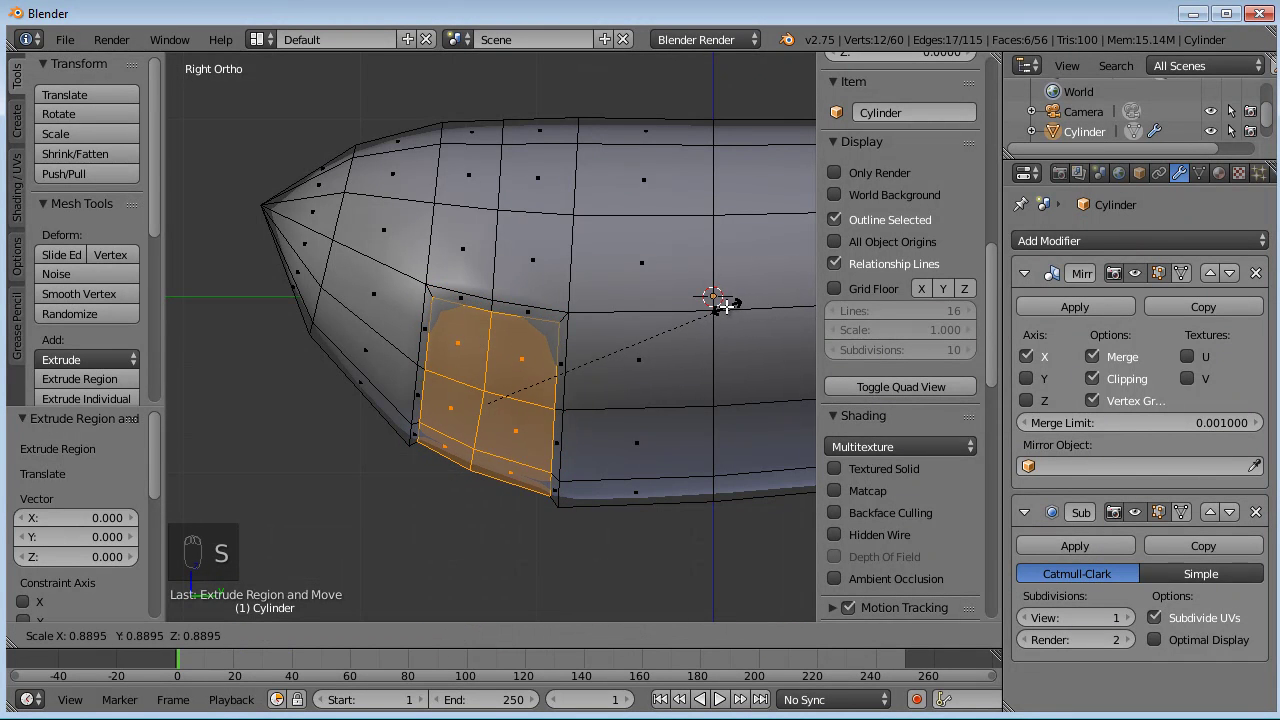
pyautogui.click(670, 311)
pyautogui.press('g')
pyautogui.click(663, 331)
# - Nudge the inset faces' position slightly and narrow them along the Y axis
pyautogui.press('r')
pyautogui.rightClick(693, 293)
pyautogui.press('g')
pyautogui.click(678, 292)
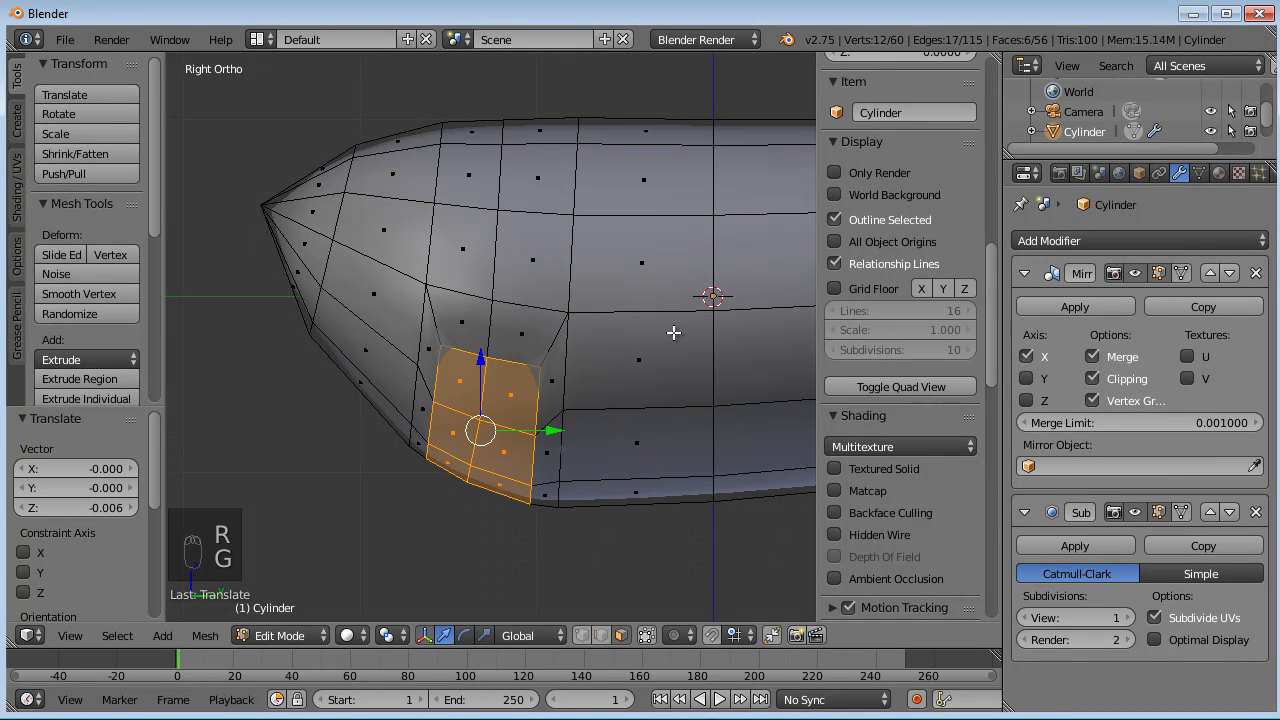
pyautogui.press('s')
pyautogui.press('y')
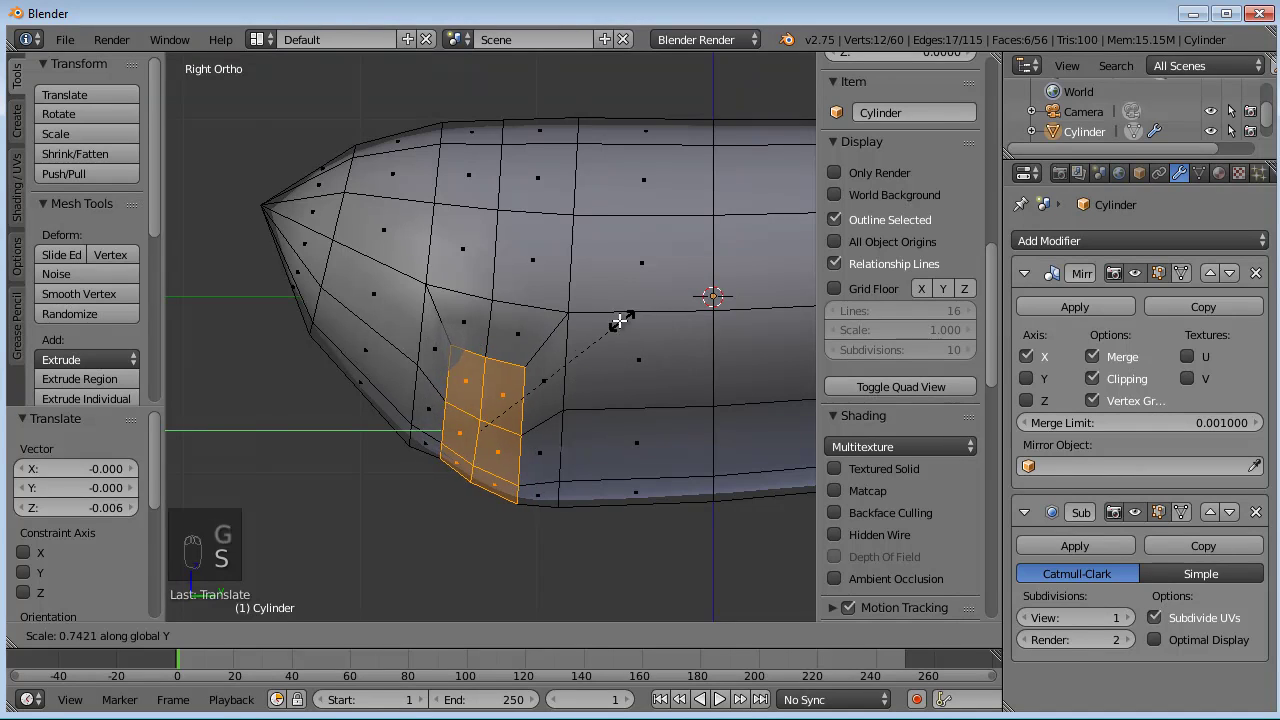
pyautogui.click(592, 318)
pyautogui.press('y')
pyautogui.press('s')
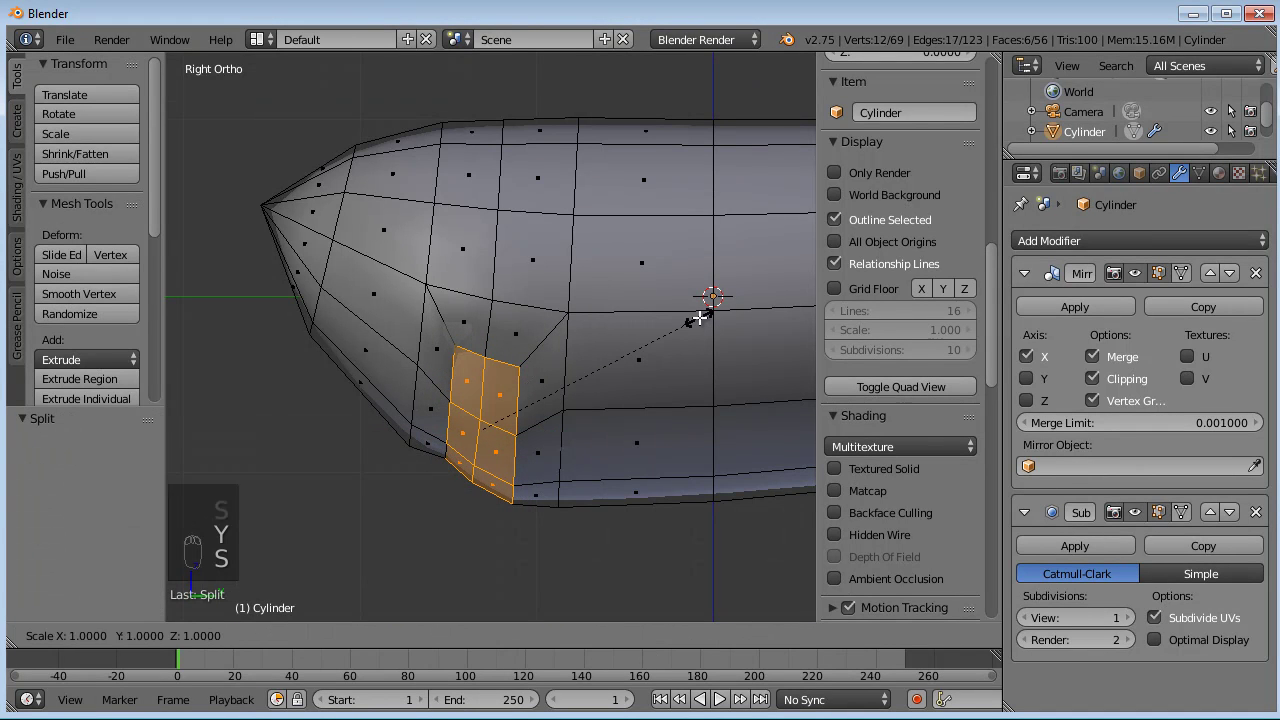
pyautogui.rightClick(632, 305)
pyautogui.hotkey('ctrl', 'z')
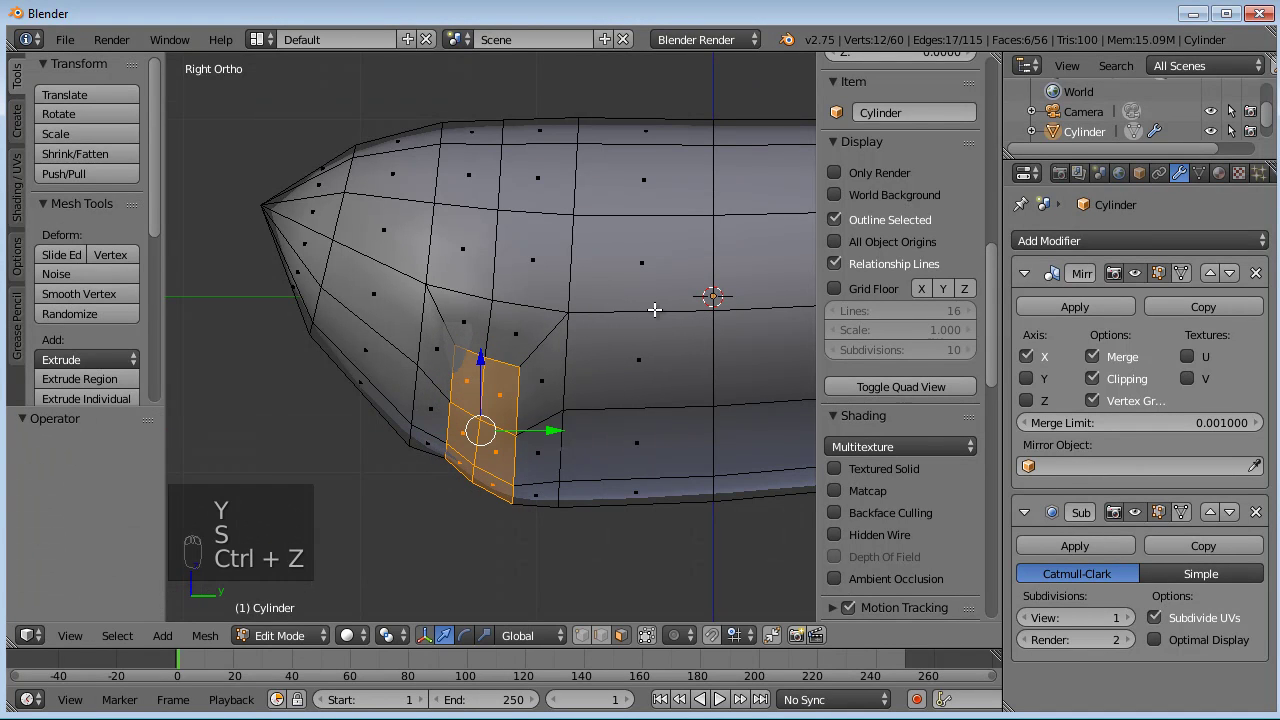
# - Try splitting and hiding the side face just behind the inset faces to check beneath it, and undo the changes
pyautogui.rightClick(533, 385)
pyautogui.press('g')
pyautogui.click(571, 390)
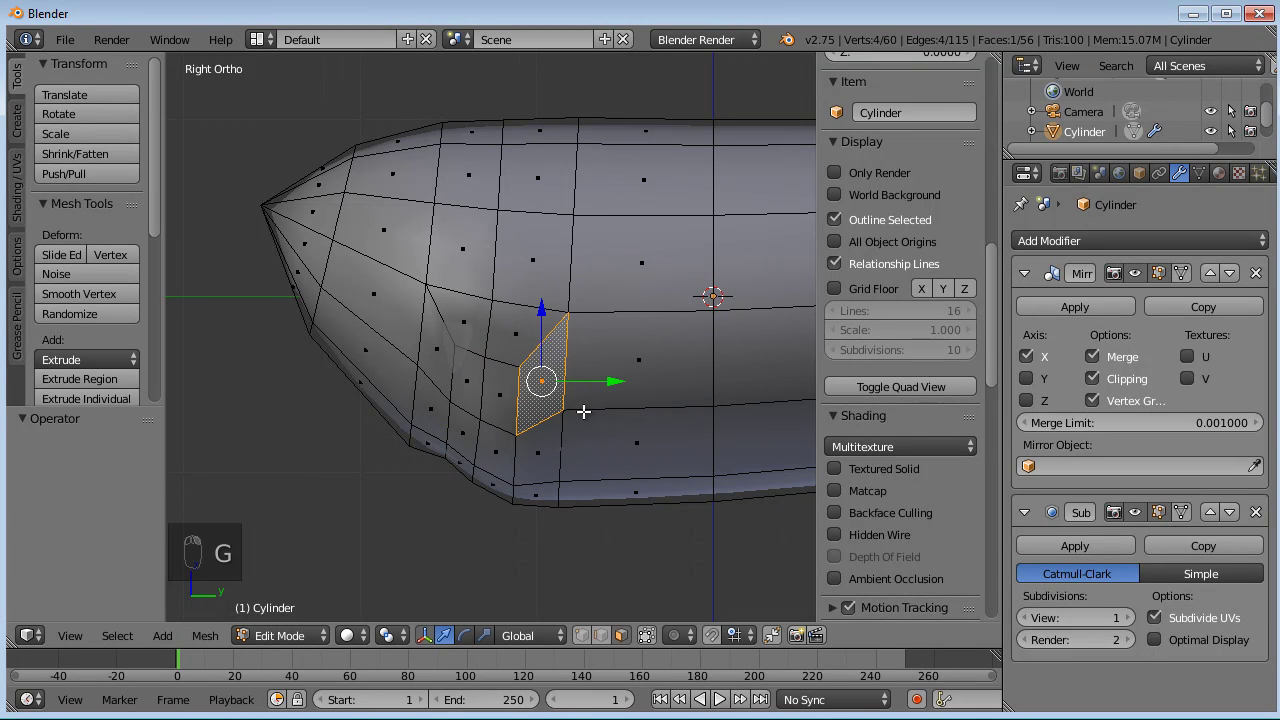
pyautogui.press('y')
pyautogui.press('h')
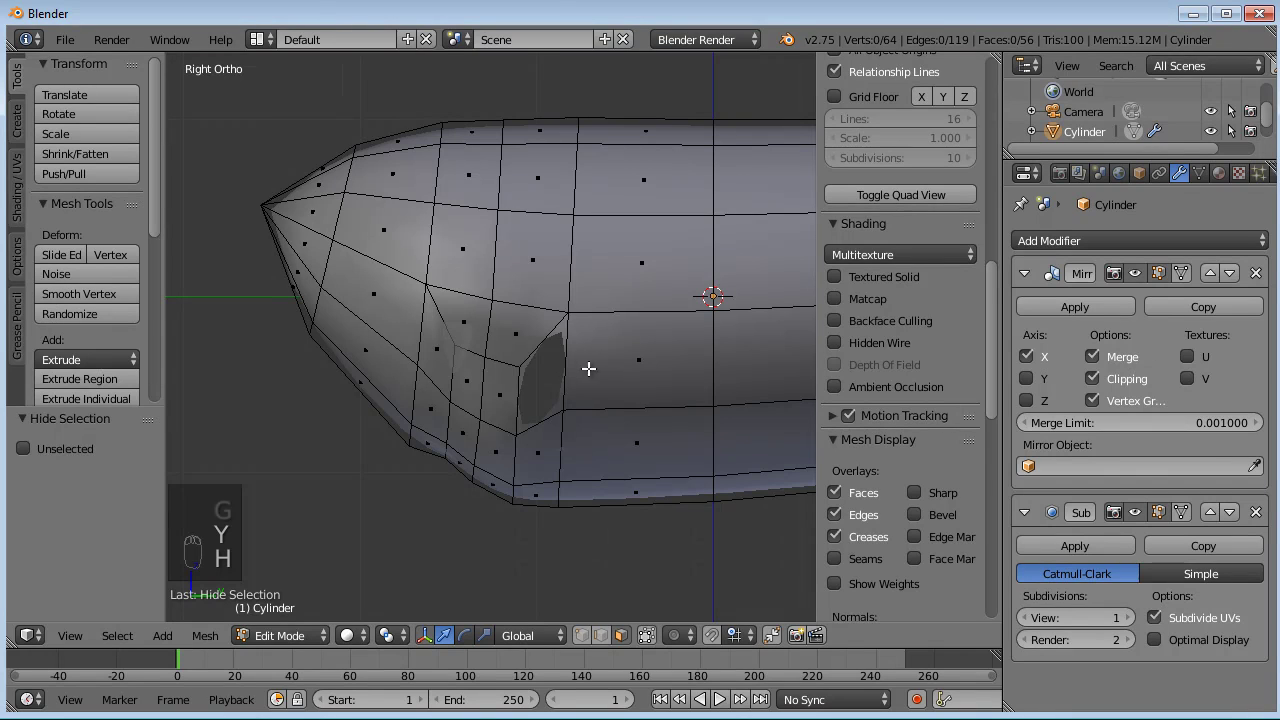
pyautogui.hotkey('ctrl', 'z')
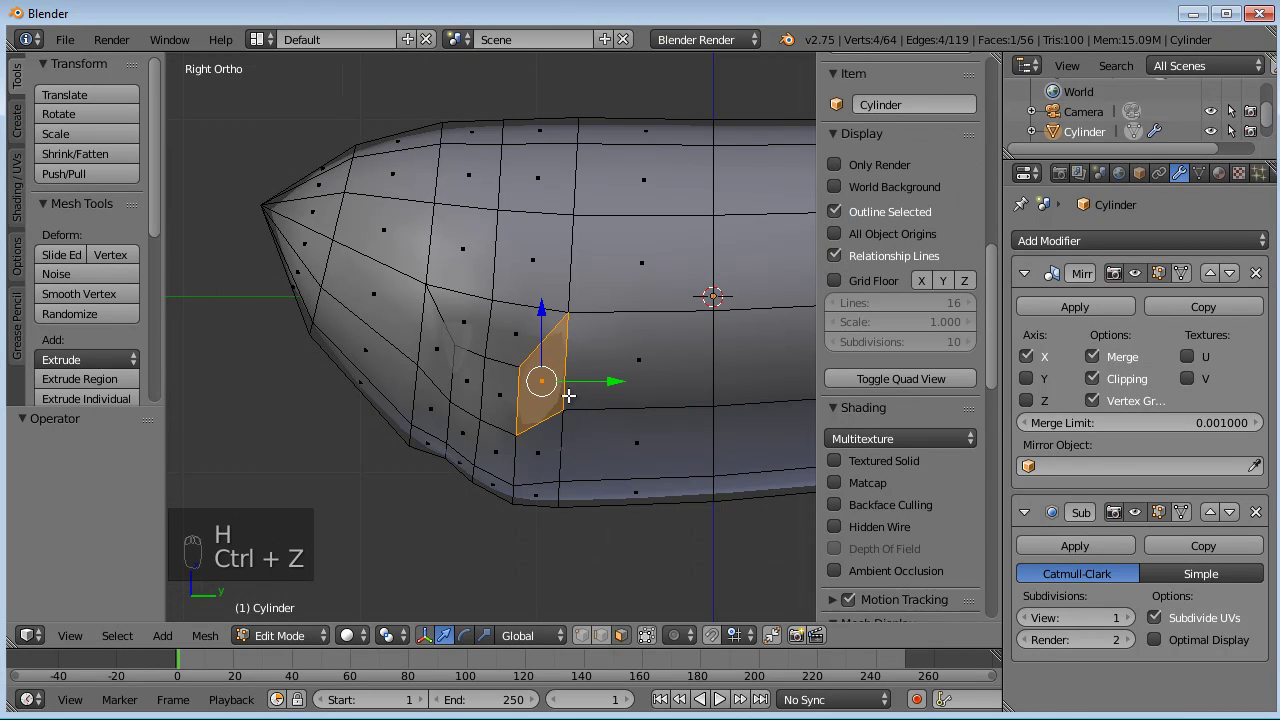
pyautogui.press('g')
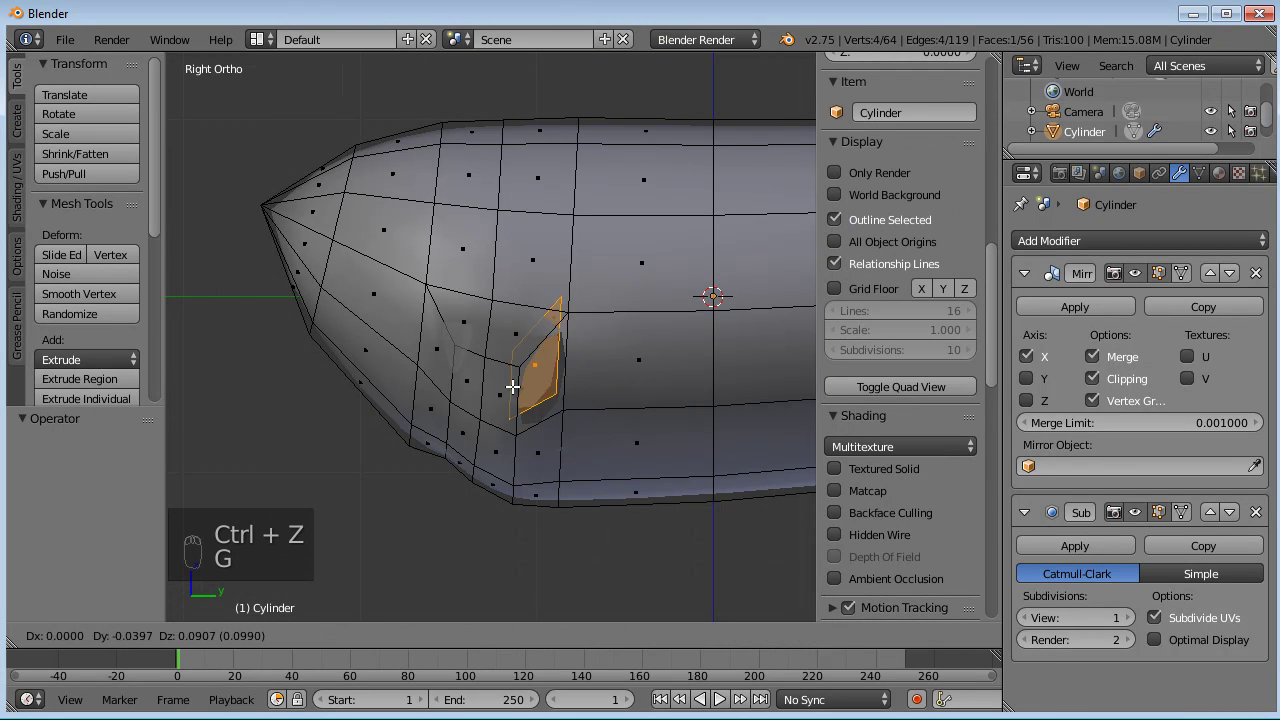
pyautogui.rightClick(606, 512)
pyautogui.hotkey('ctrl', 'z')
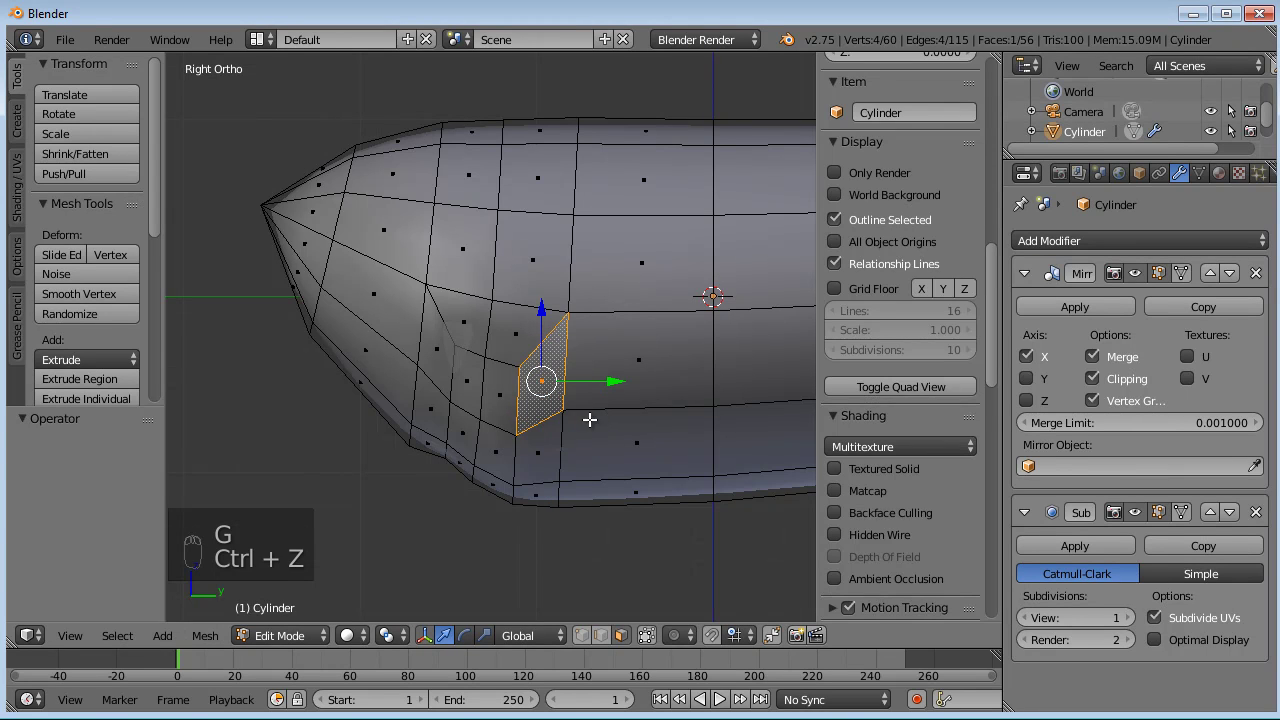
# - Switch to vertex selection, box-select the four vertices of the inset area's front column and move them rearward and down
pyautogui.press('a')
pyautogui.scroll(3, 545, 540)
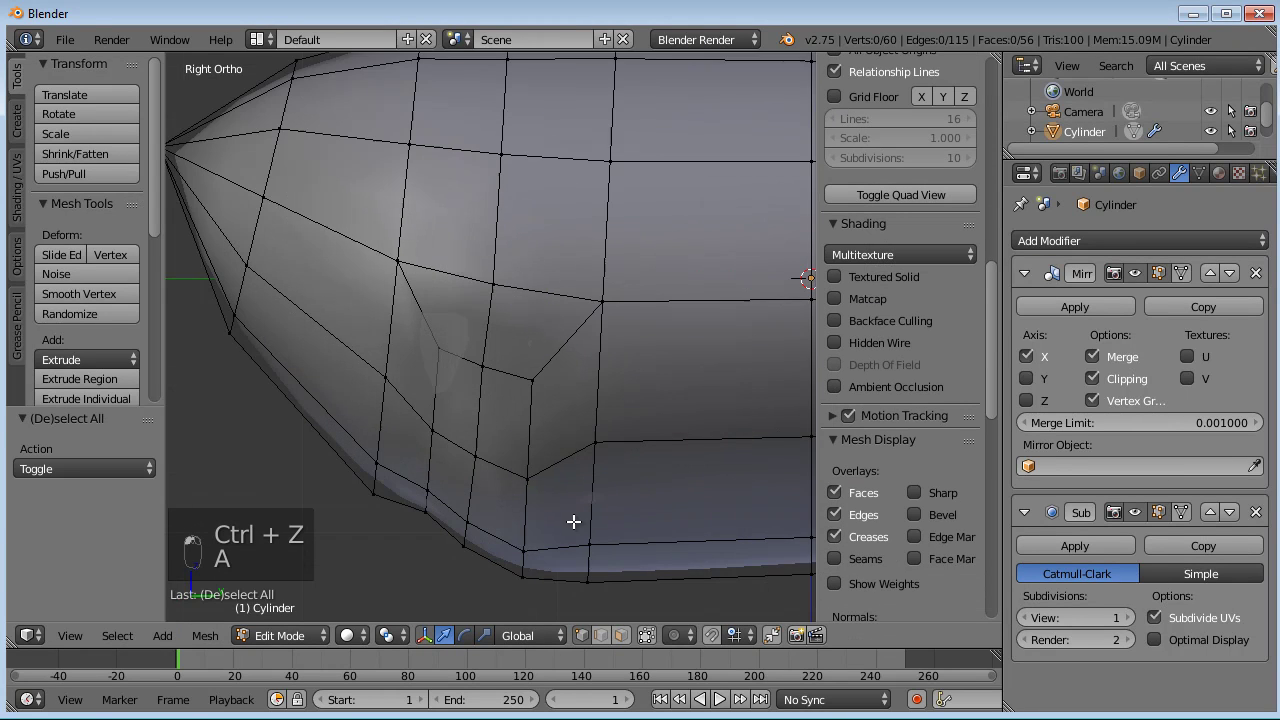
pyautogui.press('a')
pyautogui.press('a')
pyautogui.press('a')
pyautogui.press('a')
pyautogui.press('b')
pyautogui.moveTo(450, 312); pyautogui.dragTo(410, 523)
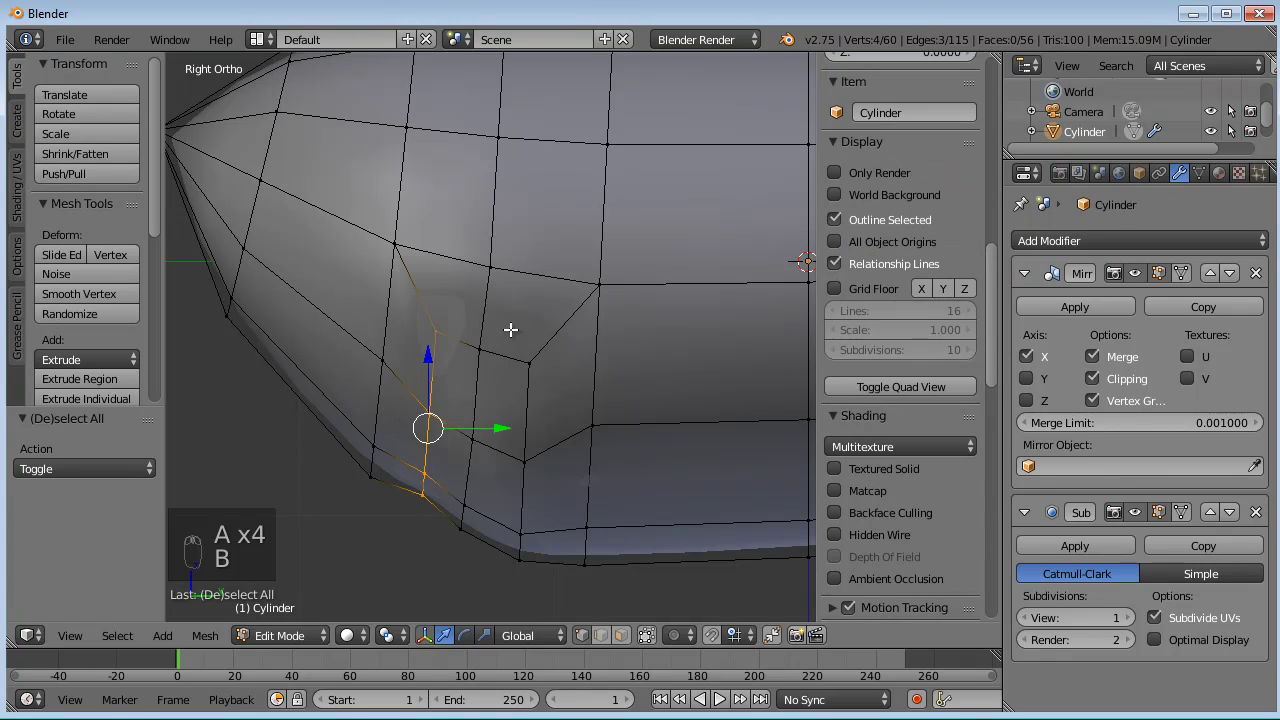
pyautogui.press('g')
pyautogui.click(526, 348)
# - Box-select the four vertices of the inset area's rear column and move them about -0.043 along Y and 0.043 along Z
pyautogui.press('a')
pyautogui.press('b')
pyautogui.moveTo(556, 342); pyautogui.dragTo(530, 542)
pyautogui.press('g')
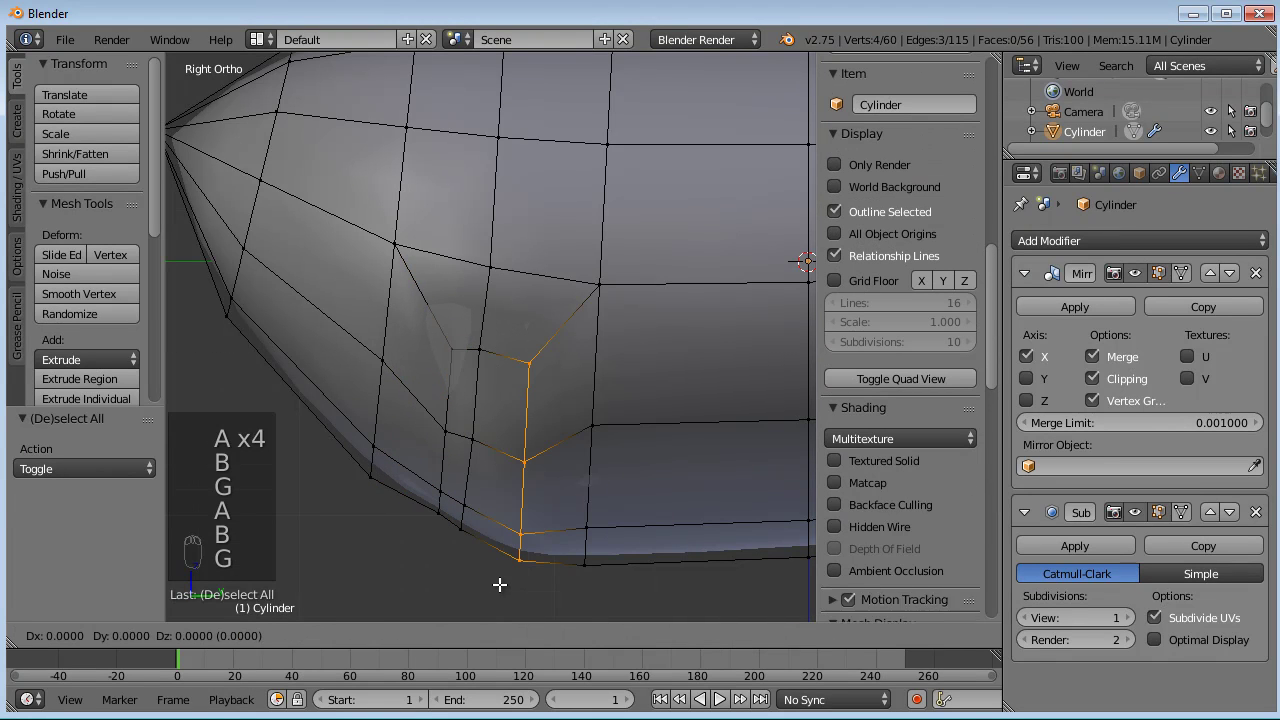
pyautogui.click(506, 512)
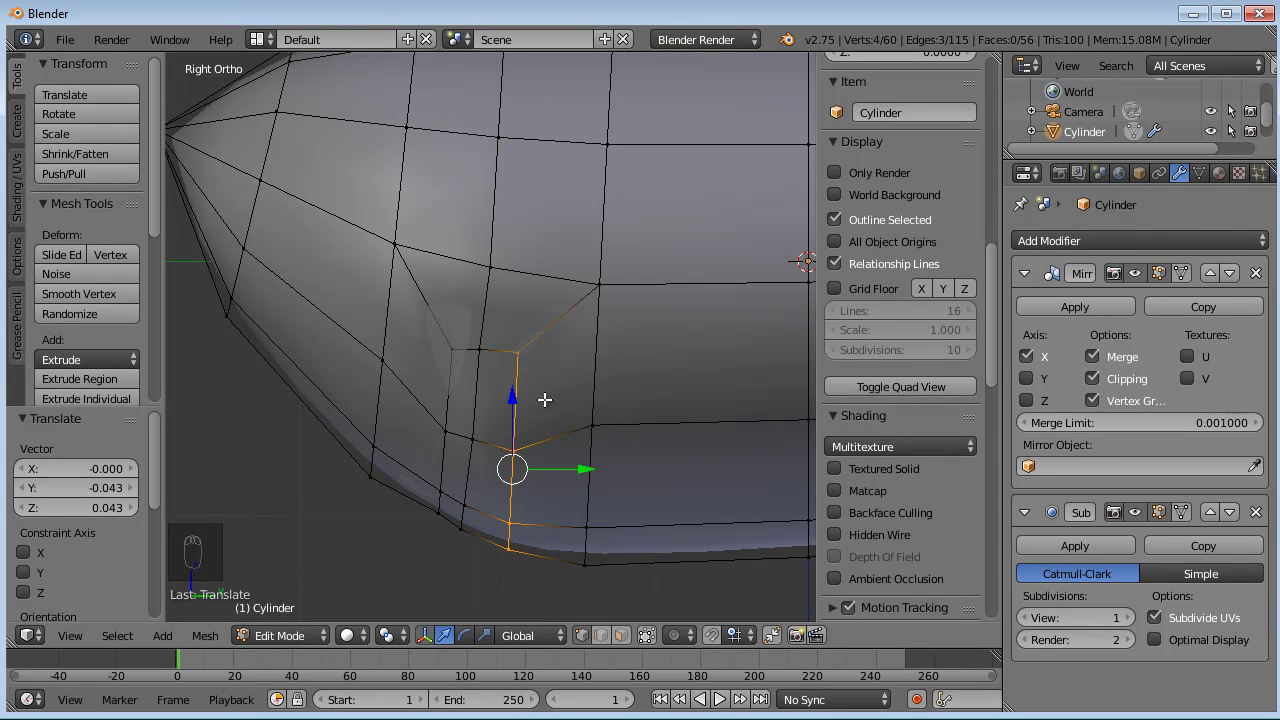
# - Reposition the top vertices of the inset area one by one to even out its upper edge
pyautogui.rightClick(516, 353)
pyautogui.press('g')
pyautogui.click(479, 354)
pyautogui.press('g')
pyautogui.click(485, 357)
pyautogui.rightClick(451, 352)
pyautogui.press('g')
pyautogui.click(455, 355)
# - Leave edit mode and examine the body's smooth shading around the inset area from the front and side
pyautogui.moveTo(455, 355); pyautogui.dragTo(500, 357, button='middle')
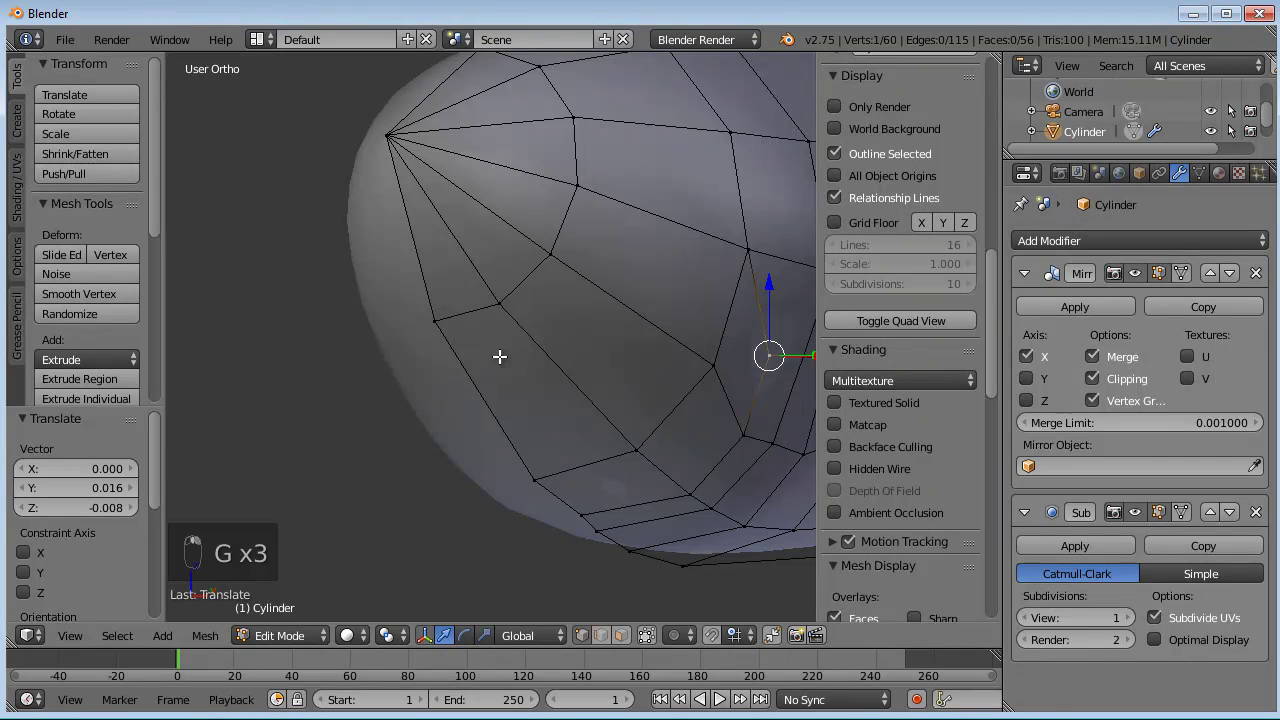
pyautogui.press('KP_1')
pyautogui.scroll(-3, 537, 349)
pyautogui.moveTo(626, 403); pyautogui.dragTo(535, 392, button='middle')
pyautogui.press('Tab')
pyautogui.scroll(5, 629, 403)
pyautogui.scroll(-4, 640, 404)
pyautogui.moveTo(654, 405); pyautogui.dragTo(596, 412, button='middle')
# - Switch to Sculpt Mode, choose the Smooth brush and smooth the front end around the inset area
pyautogui.click(307, 636)
pyautogui.click(327, 563)
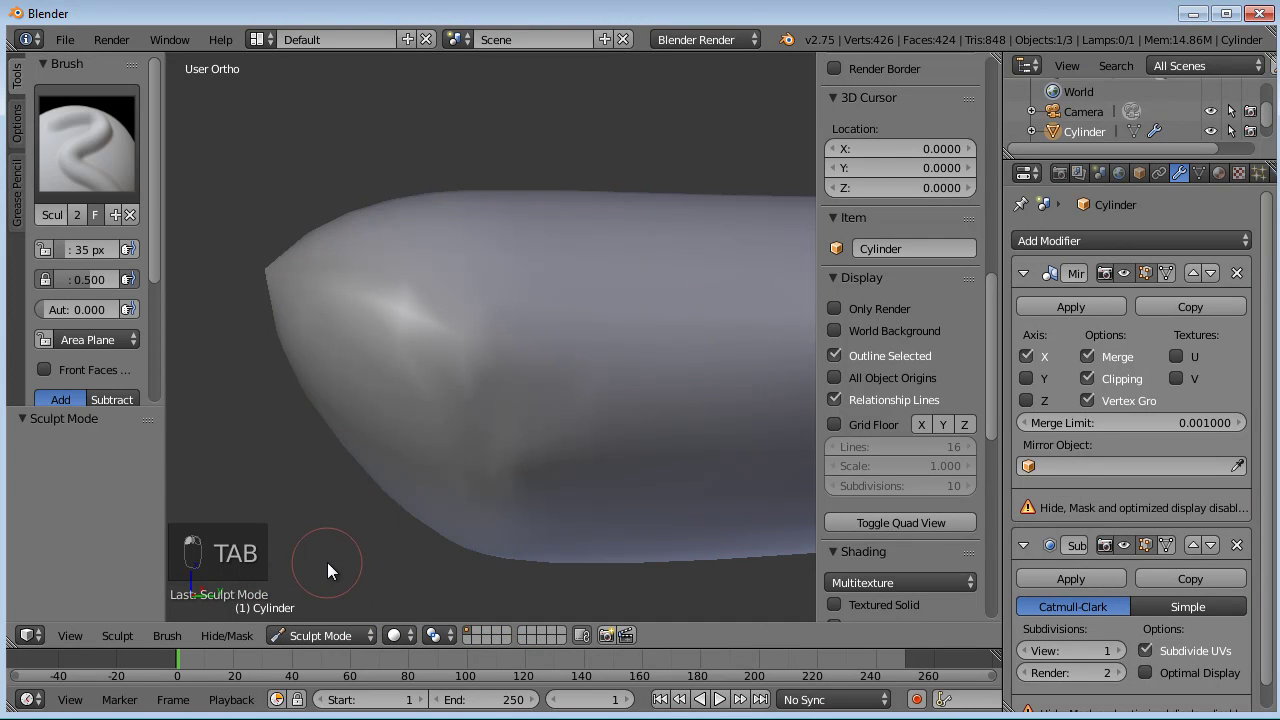
pyautogui.click(87, 143)
pyautogui.click(560, 355)
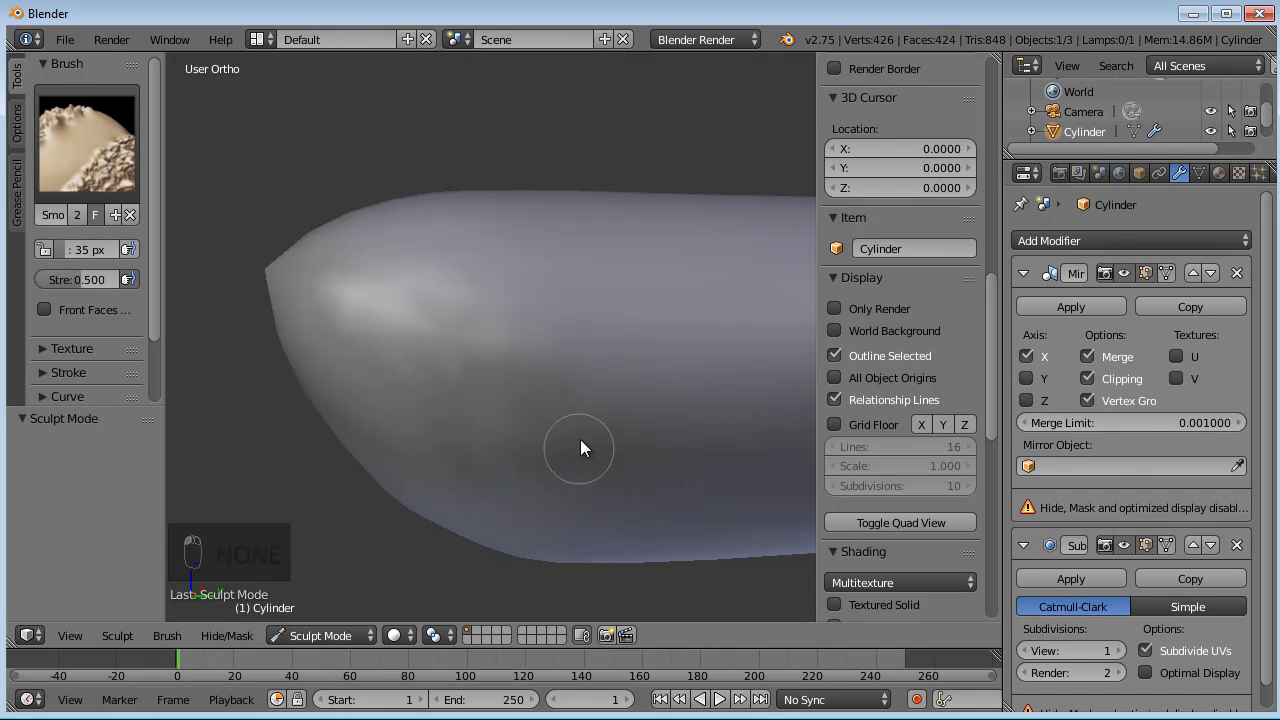
pyautogui.moveTo(633, 420); pyautogui.dragTo(558, 455, button='middle')
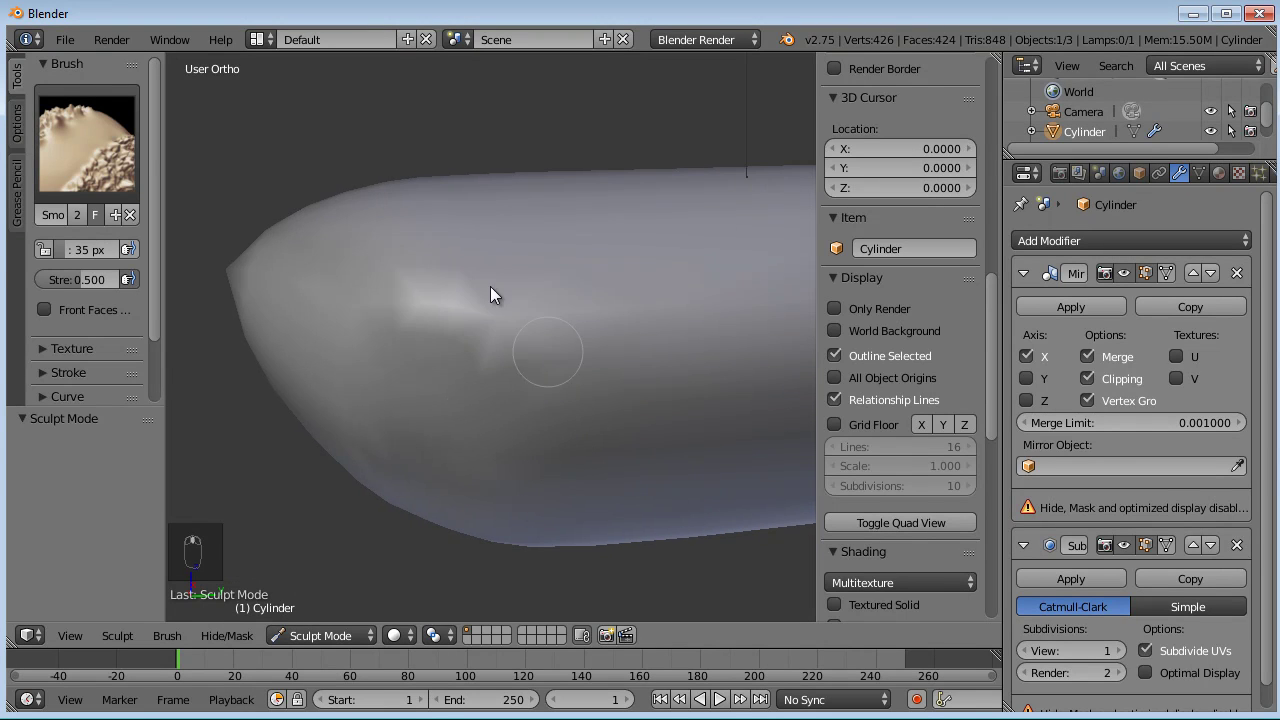
pyautogui.press('Tab')
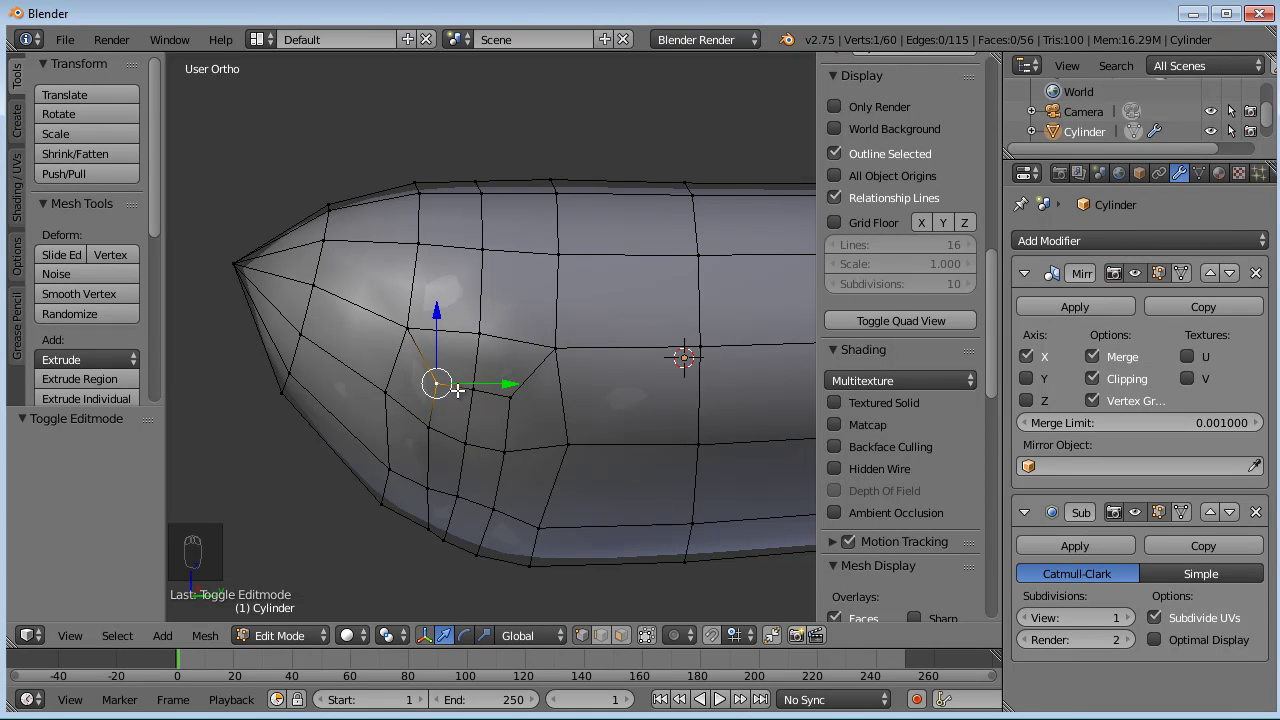
pyautogui.press('Tab')
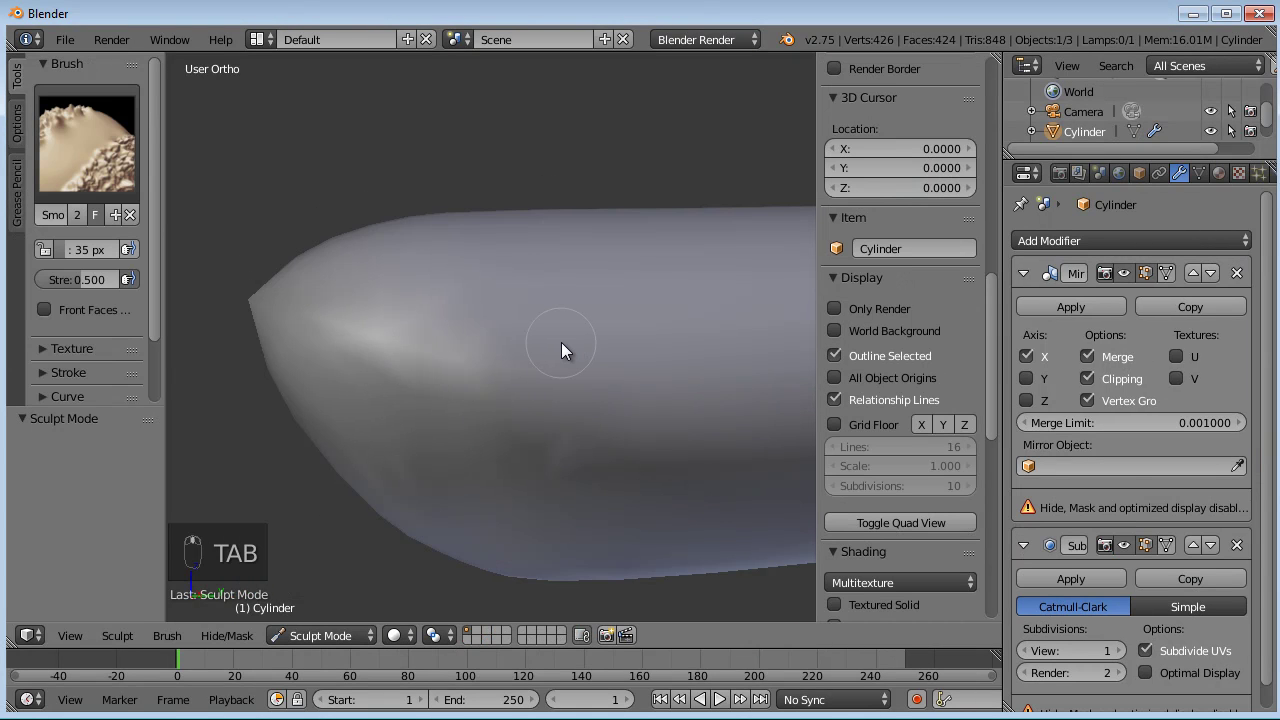
# - Undo all of the smoothing strokes on the front end
pyautogui.hotkey('ctrl', 'z')
pyautogui.hotkey('ctrl', 'z')
pyautogui.hotkey('ctrl', 'z')
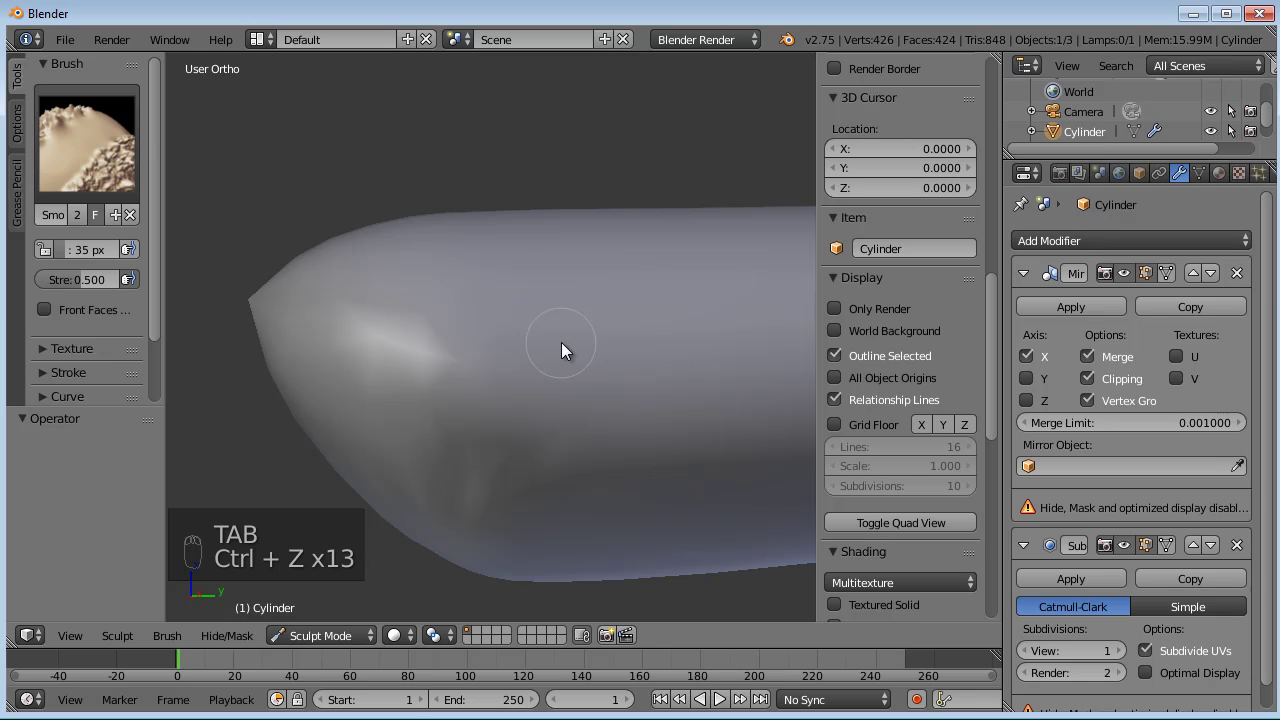
pyautogui.hotkey('ctrl', 'z')
pyautogui.hotkey('ctrl', 'z')
pyautogui.hotkey('ctrl', 'z')
pyautogui.hotkey('ctrl', 'z')
pyautogui.hotkey('ctrl', 'z')
pyautogui.hotkey('ctrl', 'z')
pyautogui.hotkey('ctrl', 'z')
pyautogui.hotkey('ctrl', 'z')
pyautogui.hotkey('ctrl', 'z')
# - Return to Edit Mode, view the inset area from the right side and clear the selection
pyautogui.press('Tab')
pyautogui.moveTo(527, 492); pyautogui.dragTo(569, 372, button='middle')
pyautogui.press('KP_3')
pyautogui.click(280, 635)
pyautogui.scroll(3, 567, 380)
pyautogui.scroll(1, 567, 380)
pyautogui.press('a')
pyautogui.press('a')
# - Select the four vertices of the inset area's rear column and move them toward the front end
pyautogui.rightClick(556, 355)
pyautogui.rightClick(540, 497)
pyautogui.scroll(-3, 546, 532)
pyautogui.keyDown('shift'); pyautogui.rightClick(521, 487); pyautogui.keyUp('shift')
pyautogui.keyDown('shift'); pyautogui.rightClick(517, 509); pyautogui.keyUp('shift')
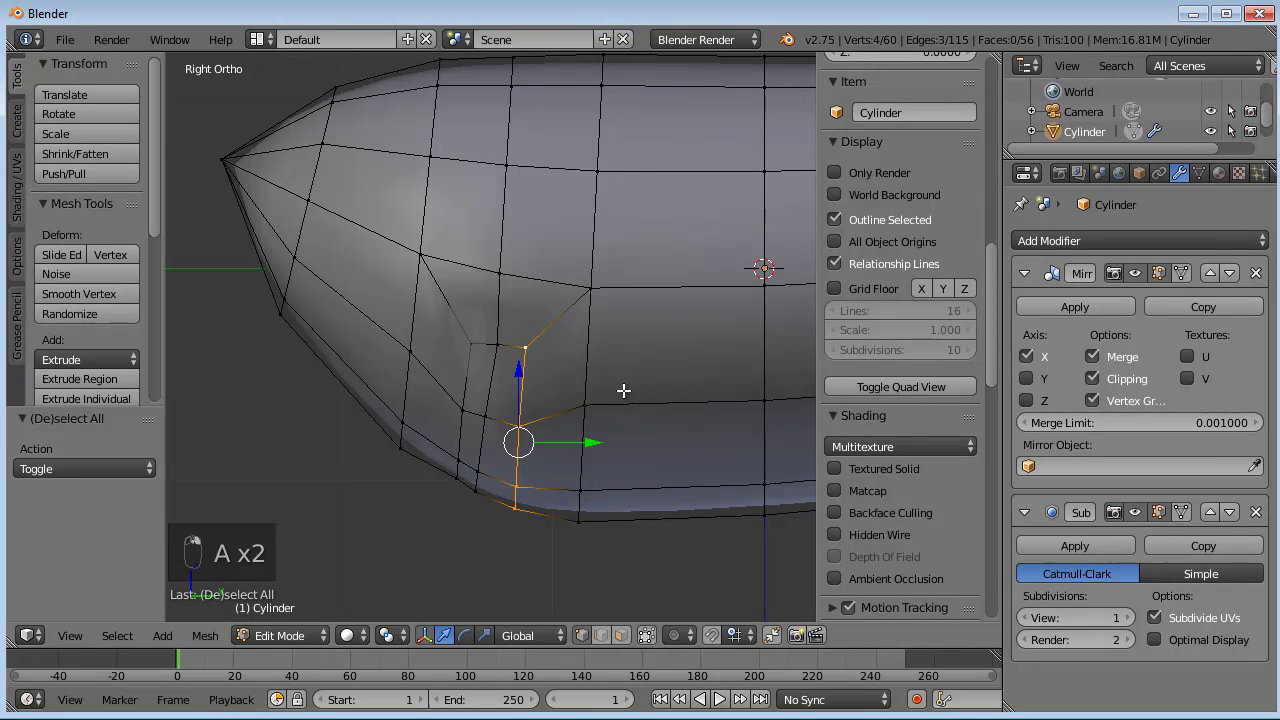
pyautogui.scroll(2, 623, 390)
pyautogui.press('g')
pyautogui.click(591, 439)
# - Move the three lower vertices of the rear column individually closer to the inset area's middle column
pyautogui.rightClick(512, 461)
pyautogui.press('g')
pyautogui.click(503, 455)
pyautogui.rightClick(504, 515)
pyautogui.press('g')
pyautogui.click(486, 500)
pyautogui.rightClick(486, 566)
pyautogui.press('g')
pyautogui.click(484, 566)
# - Move the four vertices of the front column one by one rearward toward the middle column, narrowing the inset strip
pyautogui.rightClick(443, 531)
pyautogui.press('g')
pyautogui.click(456, 546)
pyautogui.rightClick(447, 515)
pyautogui.press('g')
pyautogui.click(457, 524)
pyautogui.rightClick(452, 448)
pyautogui.press('g')
pyautogui.click(462, 455)
pyautogui.rightClick(460, 340)
pyautogui.press('g')
pyautogui.click(465, 344)
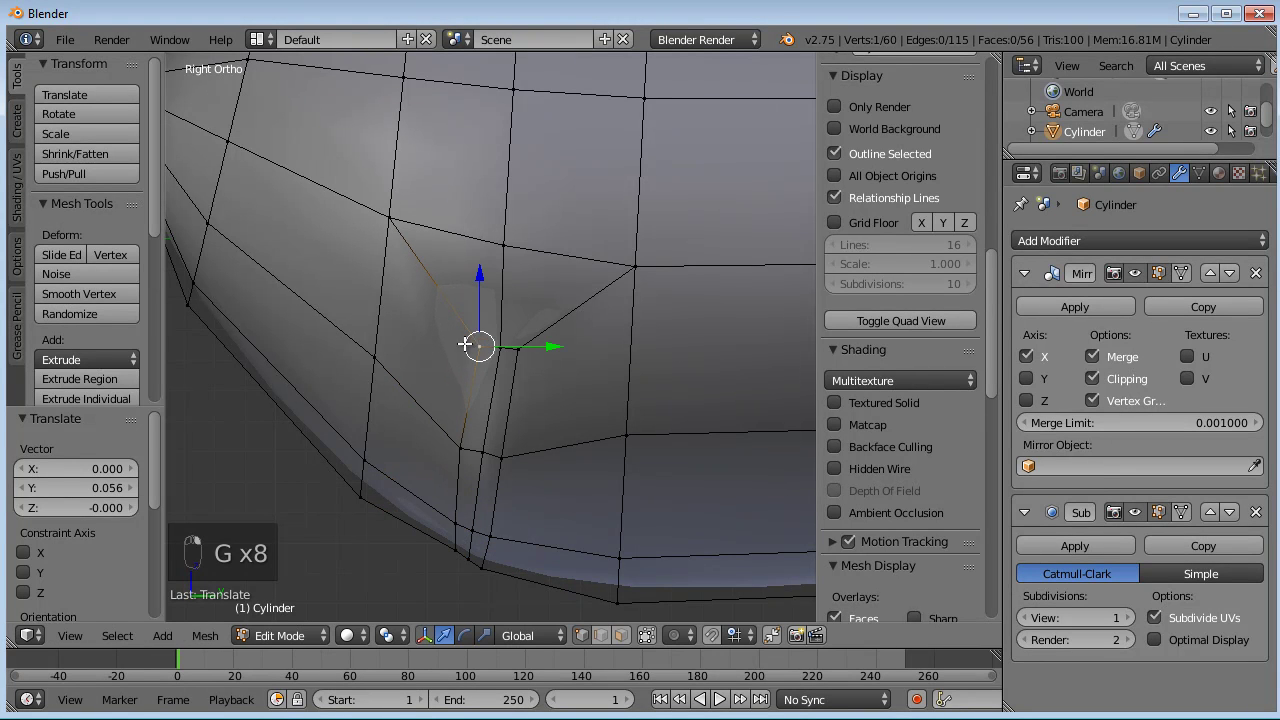
# - In front view, move the strip's top front vertex outward and shift the vertex below it about 0.05 along X and 0.041 along Z
pyautogui.press('a')
pyautogui.press('c')
pyautogui.moveTo(520, 346); pyautogui.dragTo(485, 344)
pyautogui.moveTo(571, 371)
pyautogui.mouseDown(button='middle')
pyautogui.moveTo(706, 346)
pyautogui.moveTo(523, 394)
pyautogui.moveTo(457, 466)
pyautogui.moveTo(520, 372)
pyautogui.moveTo(560, 362)
pyautogui.mouseUp(button='middle')
pyautogui.press('KP_1')
pyautogui.scroll(5, 557, 363)
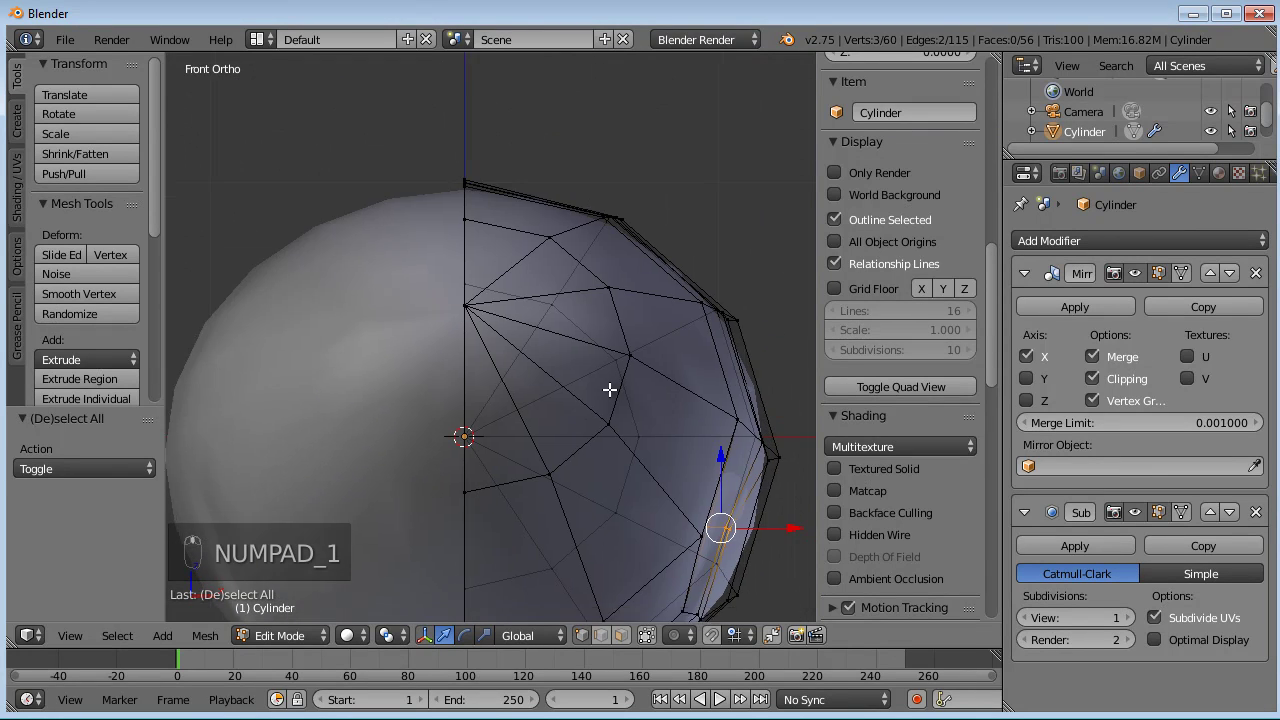
pyautogui.rightClick(594, 344)
pyautogui.press('g')
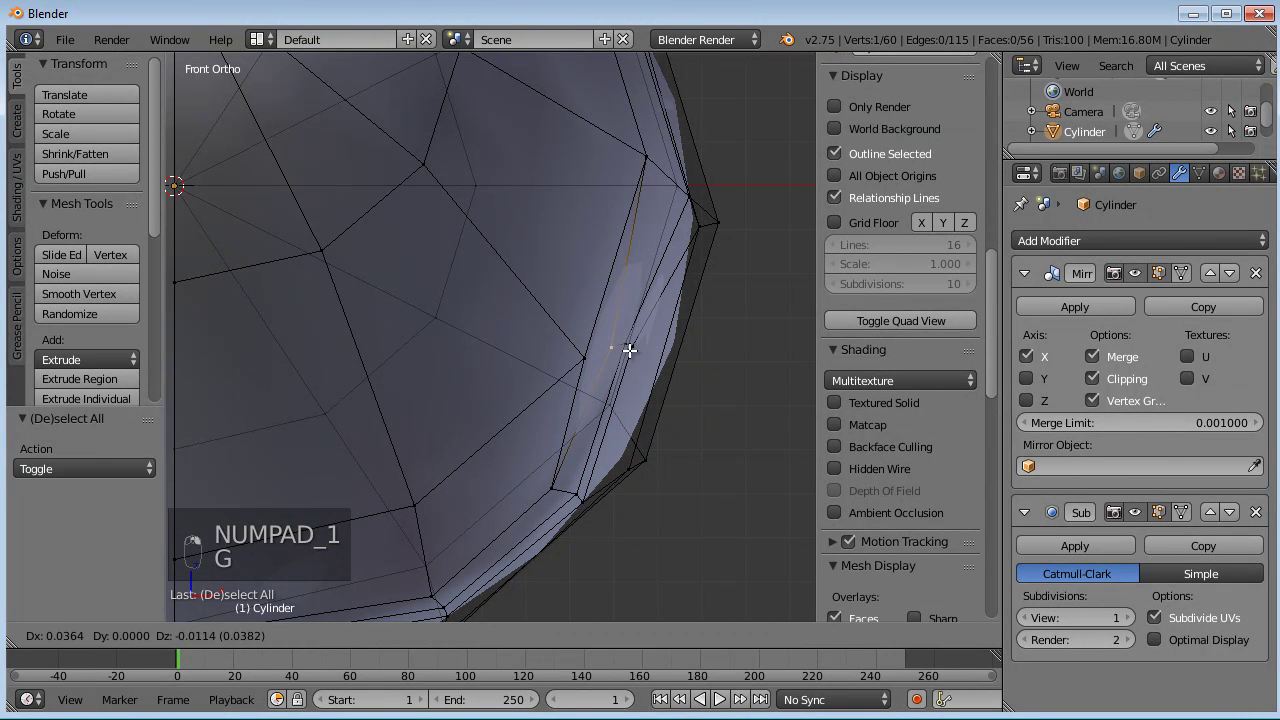
pyautogui.click(624, 344)
pyautogui.press('g')
pyautogui.click(587, 455)
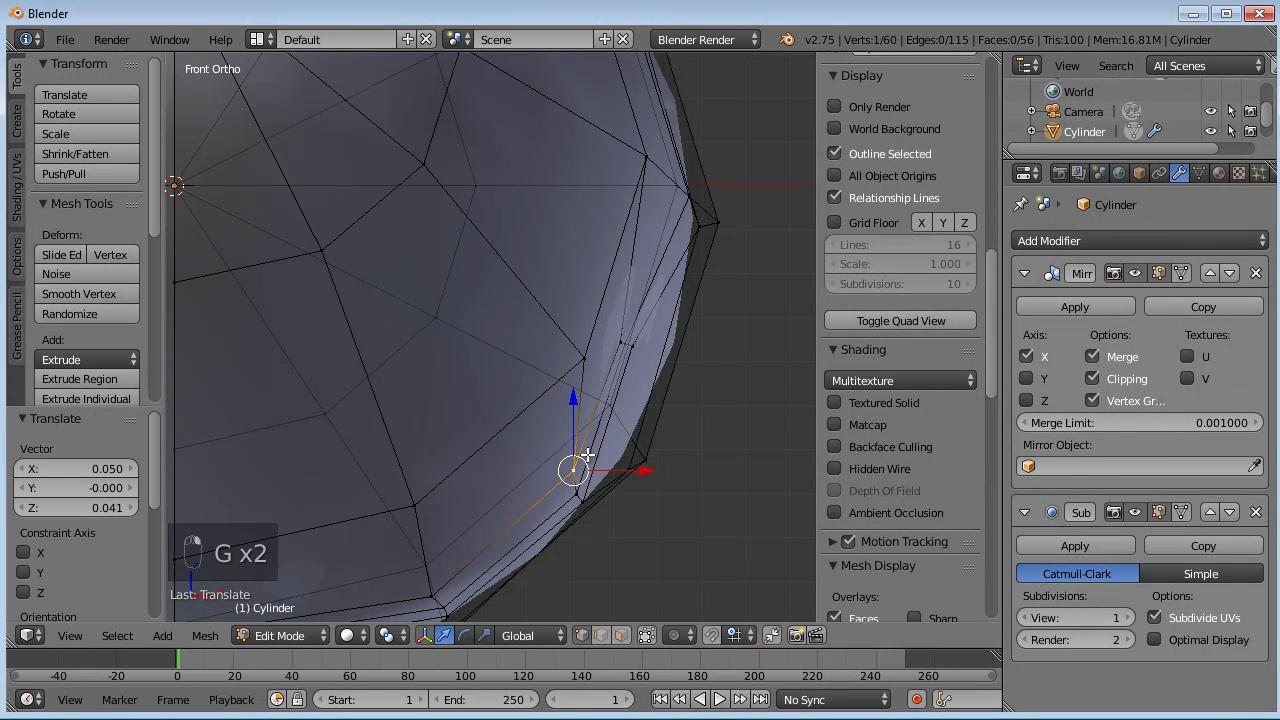
# - Select the strip's three top vertices and reposition them together in front view
pyautogui.keyDown('shift'); pyautogui.rightClick(587, 499); pyautogui.keyUp('shift')
pyautogui.keyDown('shift'); pyautogui.rightClick(575, 473); pyautogui.keyUp('shift')
pyautogui.moveTo(649, 514); pyautogui.dragTo(591, 526, button='middle')
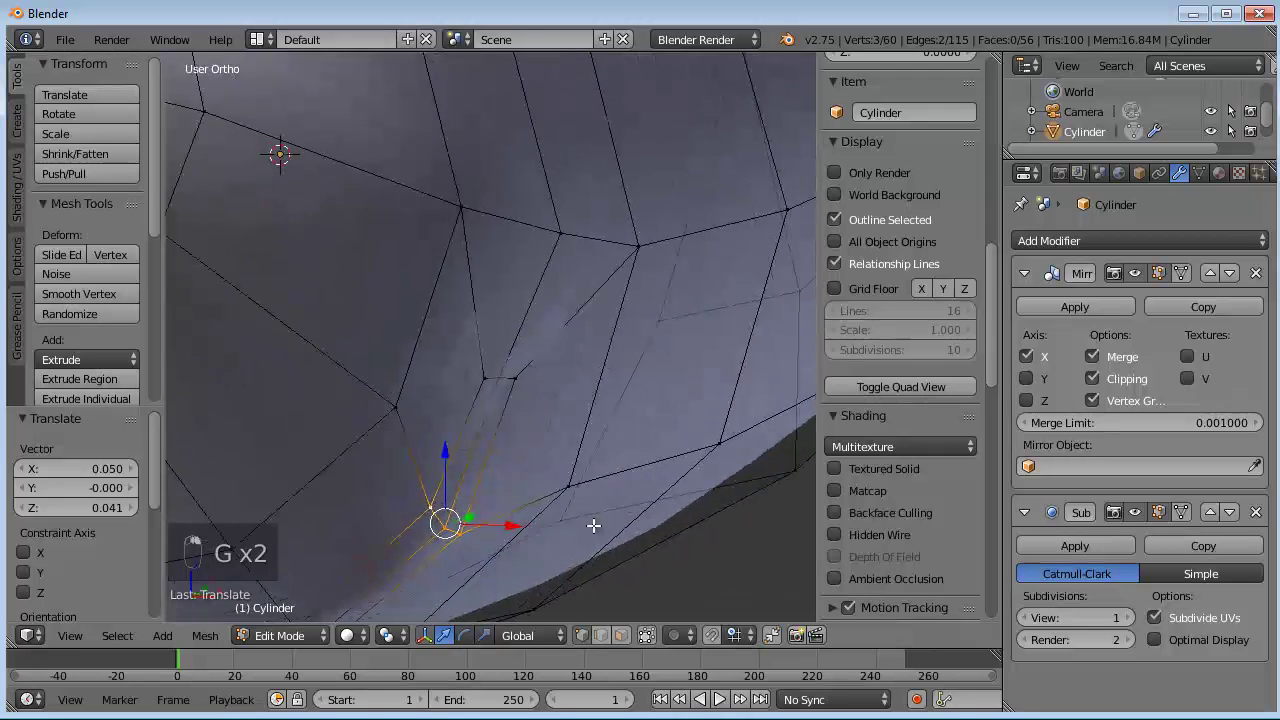
pyautogui.rightClick(513, 380)
pyautogui.keyDown('shift'); pyautogui.rightClick(498, 380); pyautogui.keyUp('shift')
pyautogui.keyDown('shift'); pyautogui.rightClick(483, 381); pyautogui.keyUp('shift')
pyautogui.moveTo(483, 381); pyautogui.dragTo(487, 342, button='middle')
pyautogui.press('KP_1')
pyautogui.press('g')
pyautogui.click(564, 381)
# - In right view, adjust the strip's lower vertices individually to even out the spacing between its columns
pyautogui.moveTo(488, 344); pyautogui.dragTo(488, 341)
pyautogui.moveTo(488, 341); pyautogui.dragTo(571, 346, button='middle')
pyautogui.press('KP_3')
pyautogui.scroll(4, 571, 346)
pyautogui.rightClick(384, 509)
pyautogui.press('g')
pyautogui.click(390, 475)
pyautogui.press('g')
pyautogui.click(429, 531)
pyautogui.press('g')
pyautogui.click(451, 531)
# - Adjust the strip's upper vertices individually to smooth the narrow strip's outline
pyautogui.press('g')
pyautogui.click(471, 346)
pyautogui.press('g')
pyautogui.click(471, 358)
pyautogui.rightClick(469, 280)
pyautogui.keyDown('shift'); pyautogui.moveTo(466, 180); pyautogui.dragTo(437, 360, button='middle'); pyautogui.keyUp('shift')
pyautogui.press('g')
pyautogui.click(469, 263)
pyautogui.press('g')
pyautogui.click(529, 365)
# - Move the strip's top middle vertex 0.014 along the X axis
pyautogui.moveTo(529, 365); pyautogui.dragTo(558, 478, button='middle')
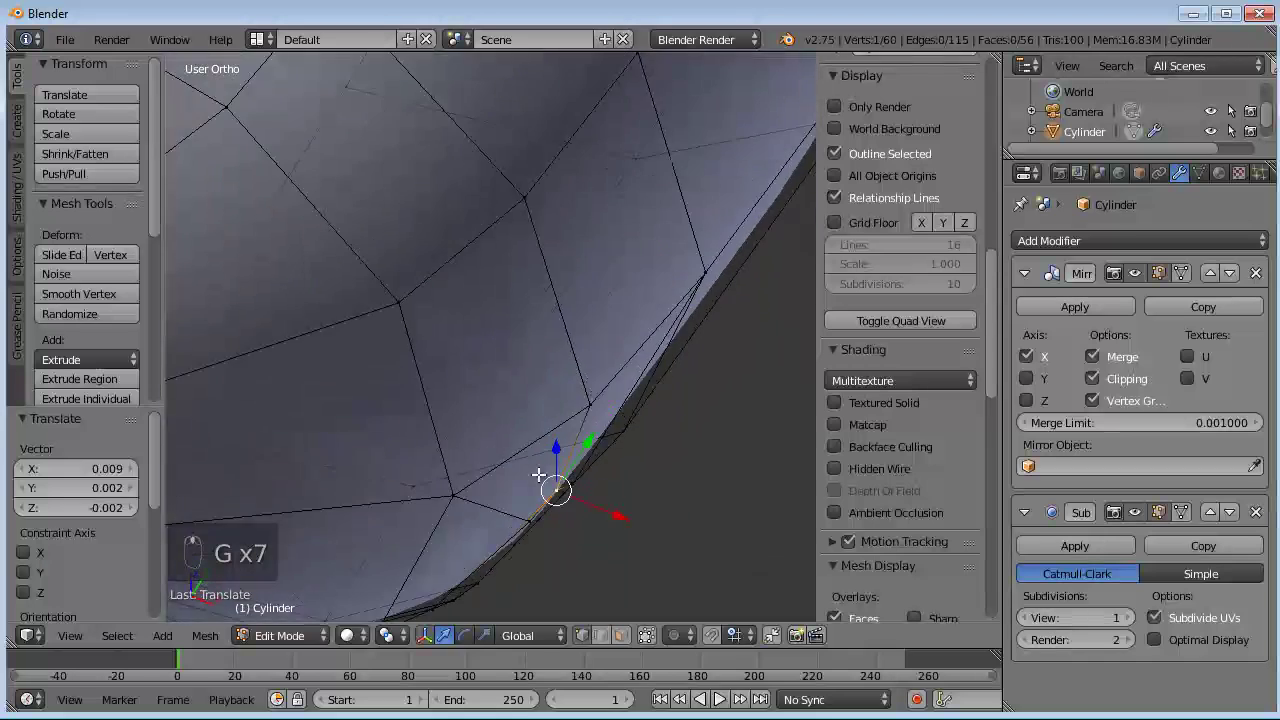
pyautogui.press('g')
pyautogui.press('x')
pyautogui.click(609, 516)
pyautogui.moveTo(609, 516); pyautogui.dragTo(634, 334, button='middle')
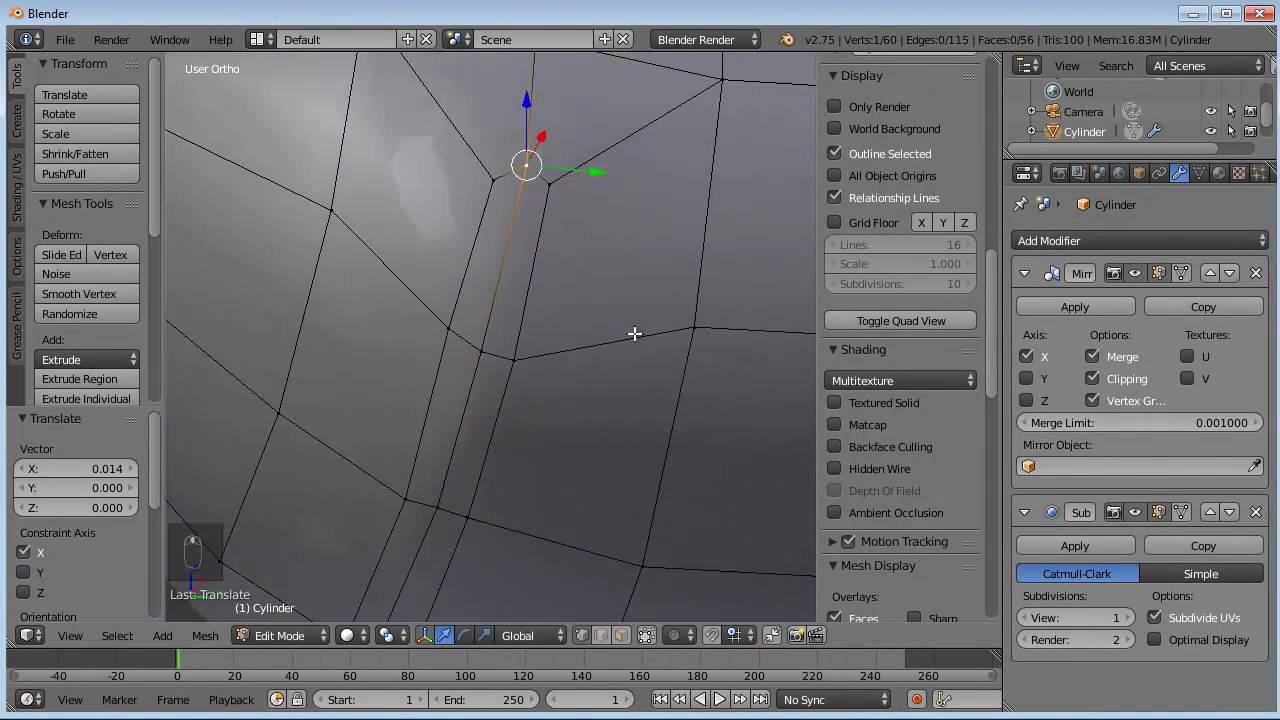
# - Select the narrow strip's six faces and extrude them into the body by about X -0.064, Y 0.042, Z 0.078 to form a slot
pyautogui.rightClick(397, 499)
pyautogui.scroll(-6, 486, 514)
pyautogui.moveTo(486, 514); pyautogui.dragTo(743, 481, button='middle')
pyautogui.moveTo(571, 406); pyautogui.dragTo(426, 513, button='middle')
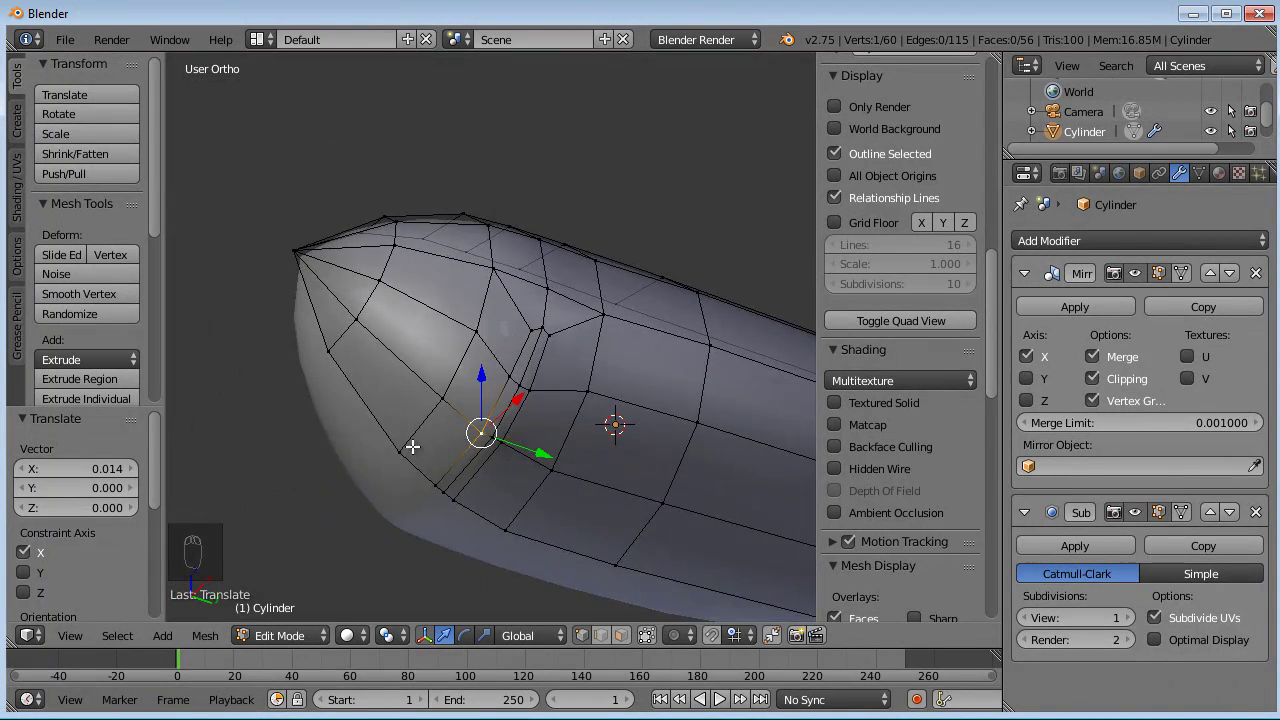
pyautogui.moveTo(412, 447); pyautogui.dragTo(254, 375, button='middle')
pyautogui.moveTo(331, 426); pyautogui.dragTo(508, 508, button='middle')
pyautogui.click(621, 635)
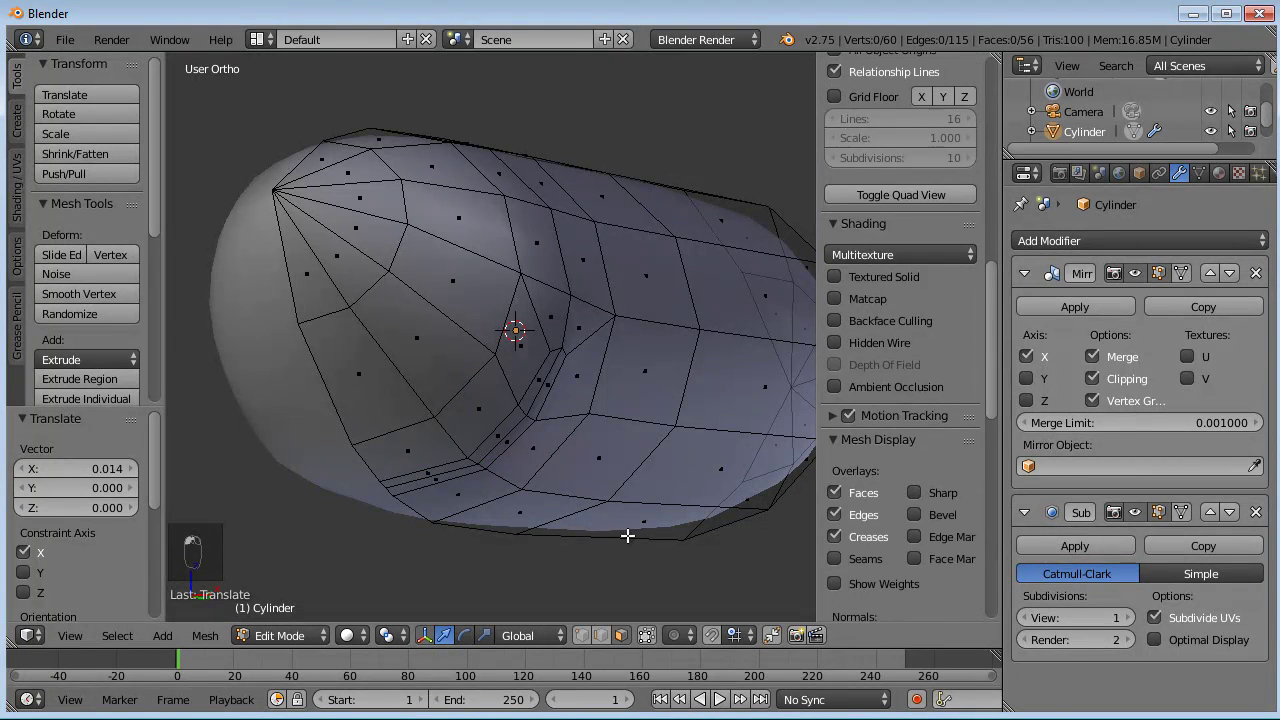
pyautogui.rightClick(548, 384)
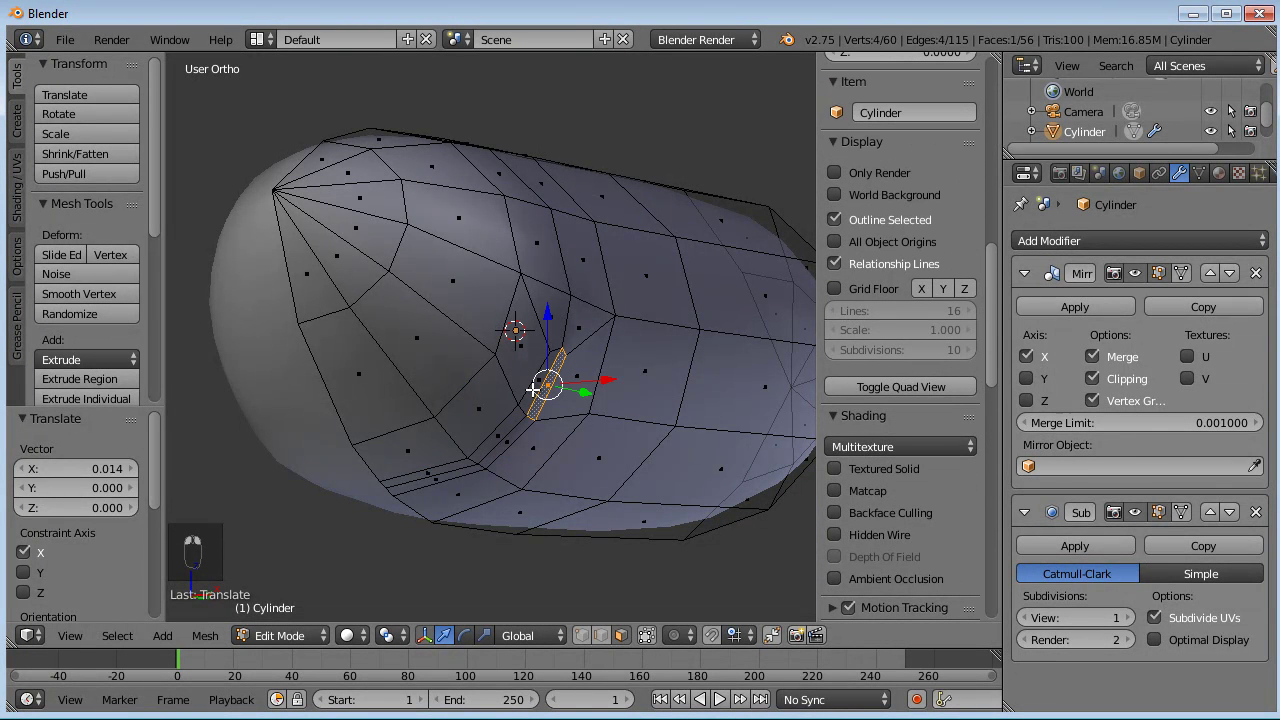
pyautogui.keyDown('shift'); pyautogui.rightClick(431, 472); pyautogui.keyUp('shift')
pyautogui.moveTo(557, 443); pyautogui.dragTo(475, 457, button='middle')
pyautogui.press('KP_3')
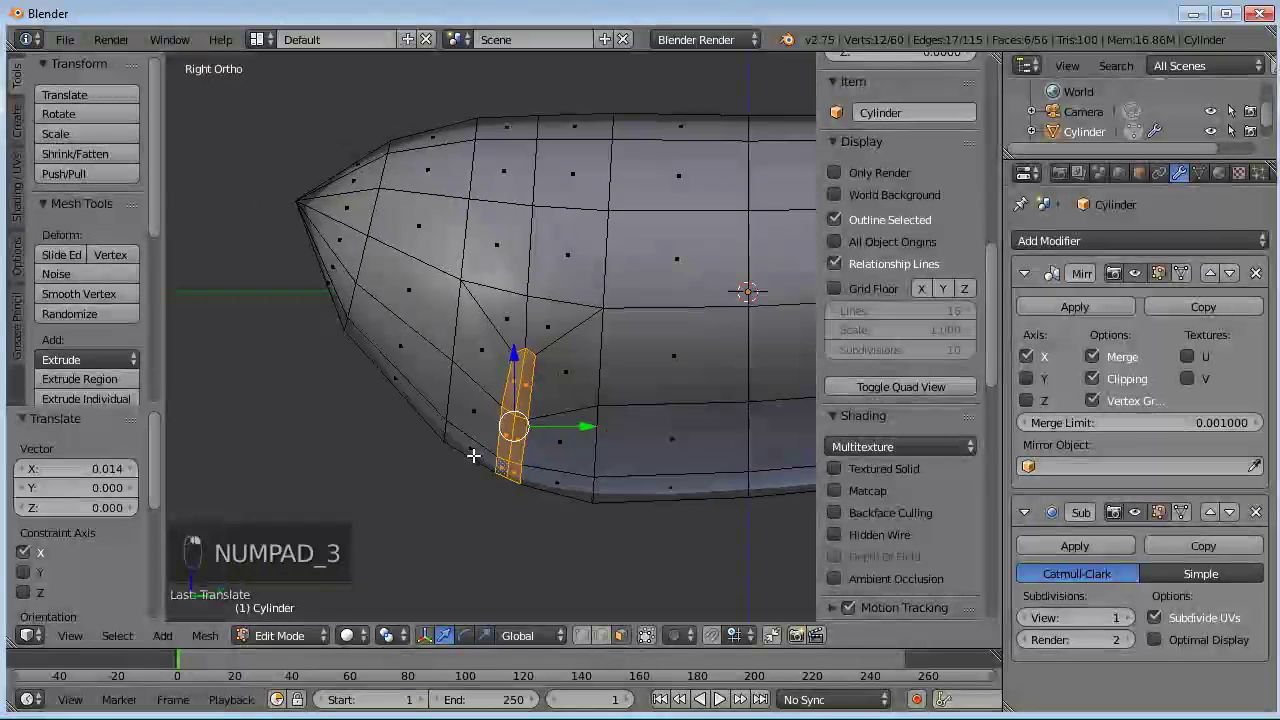
pyautogui.scroll(3, 476, 457)
pyautogui.keyDown('shift'); pyautogui.moveTo(560, 475); pyautogui.dragTo(469, 483, button='middle'); pyautogui.keyUp('shift')
pyautogui.press('e')
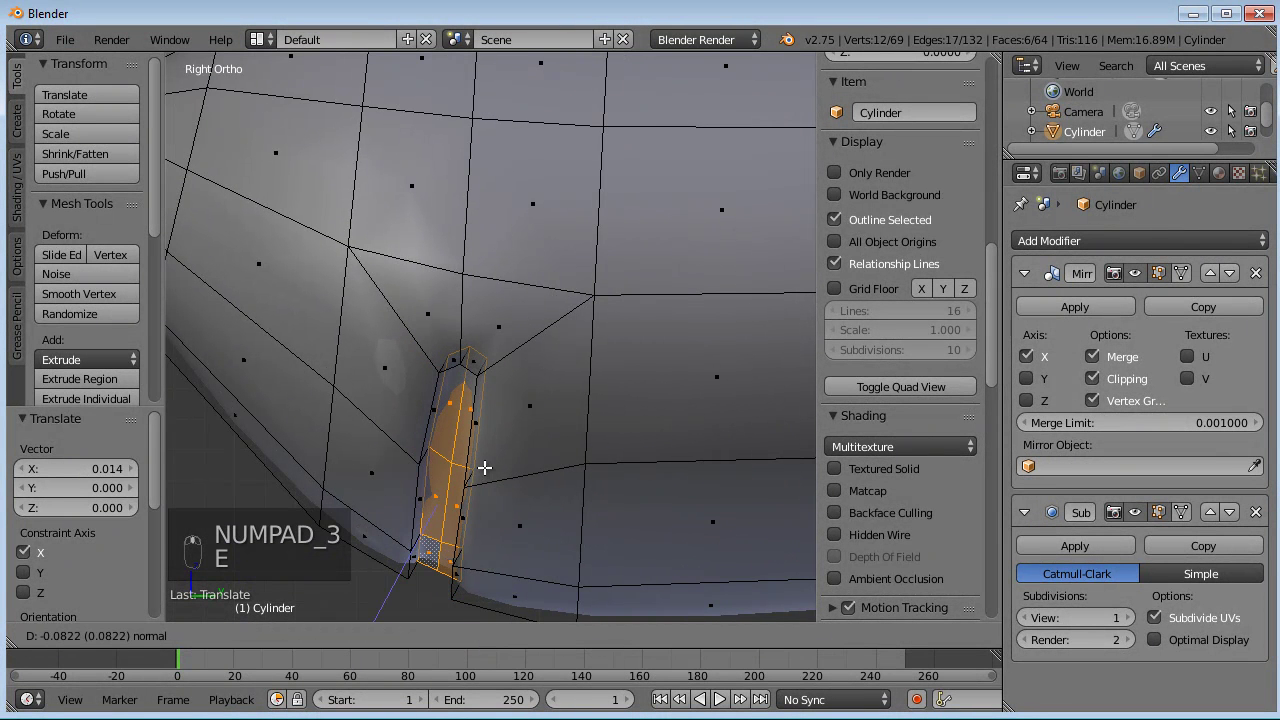
pyautogui.click(436, 406)
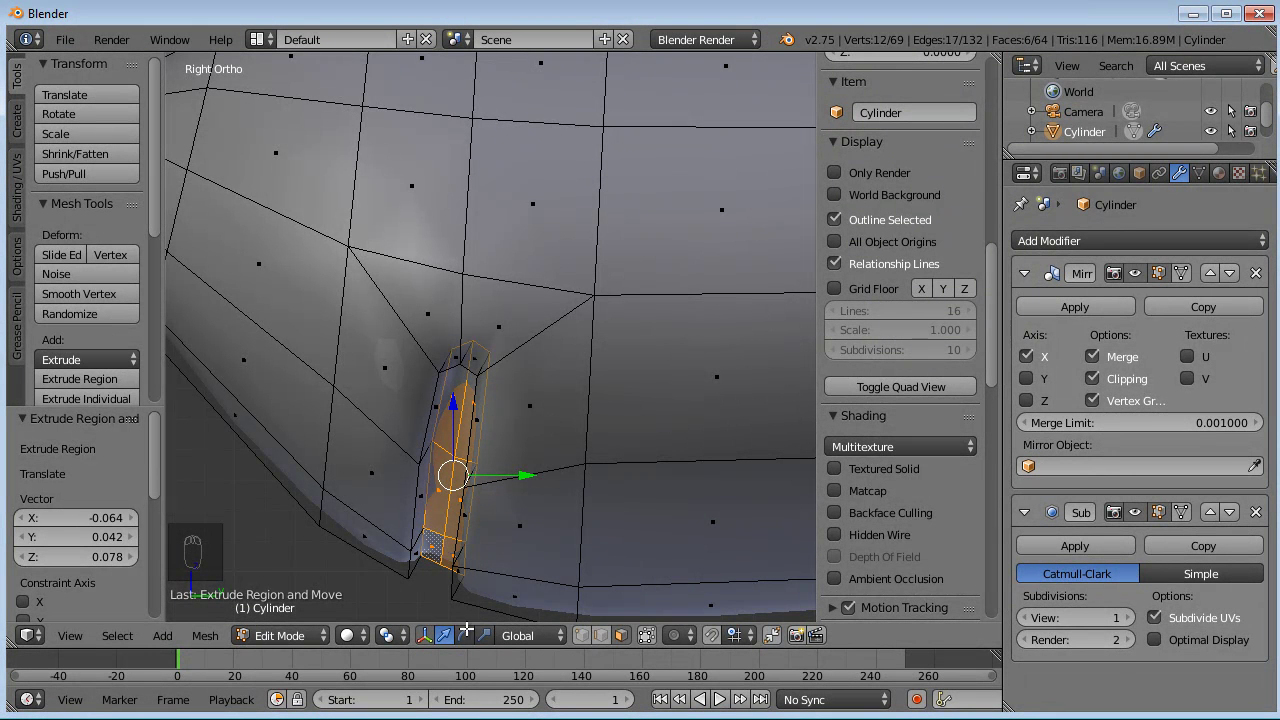
pyautogui.keyDown('shift'); pyautogui.moveTo(475, 588); pyautogui.dragTo(476, 519, button='middle'); pyautogui.keyUp('shift')
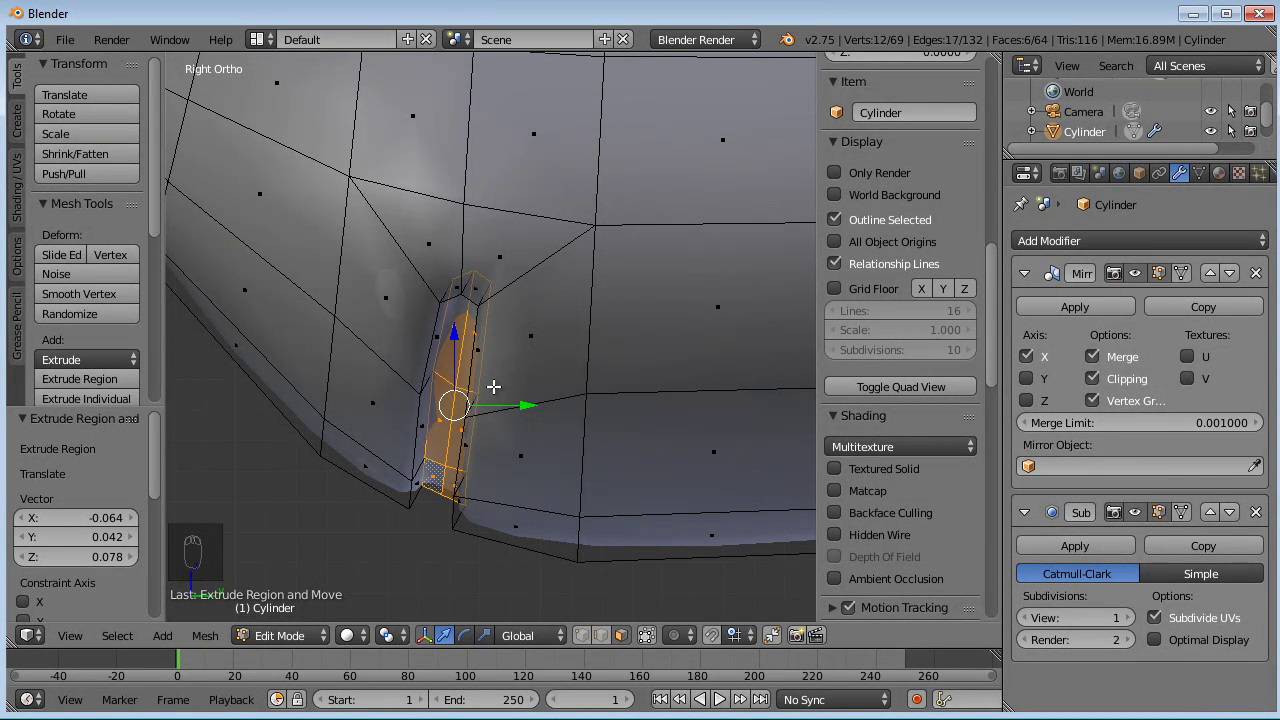
# - Extrude the slot's inner faces deeper by about X -0.073, Y 0.048, Z 0.088 and widen them along the Y axis
pyautogui.press('e')
pyautogui.press('s')
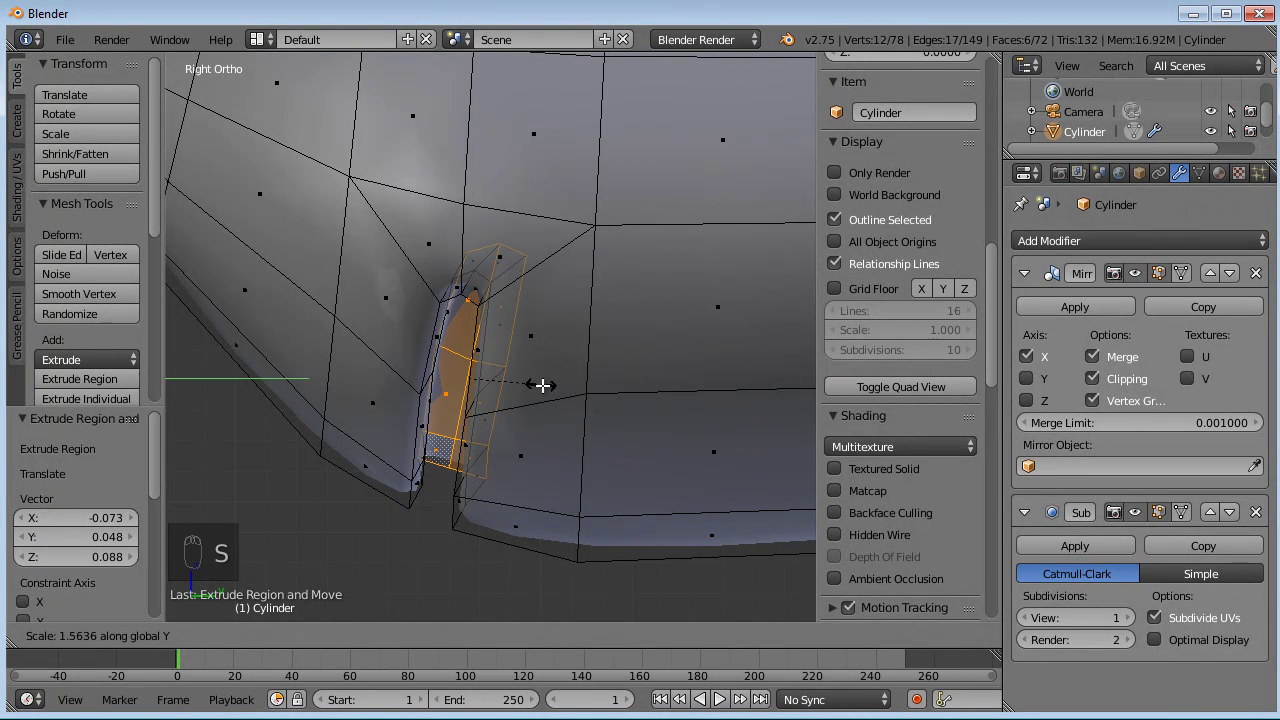
pyautogui.click(552, 388)
pyautogui.press('g')
pyautogui.click(550, 374)
pyautogui.press('s')
pyautogui.click(560, 369)
# - Shift the slot's inner faces by about X 0.012, Y -0.004, Z 0.027
pyautogui.moveTo(492, 382); pyautogui.dragTo(525, 400, button='middle')
pyautogui.press('s')
pyautogui.rightClick(552, 273)
pyautogui.press('g')
pyautogui.click(694, 339)
pyautogui.press('s')
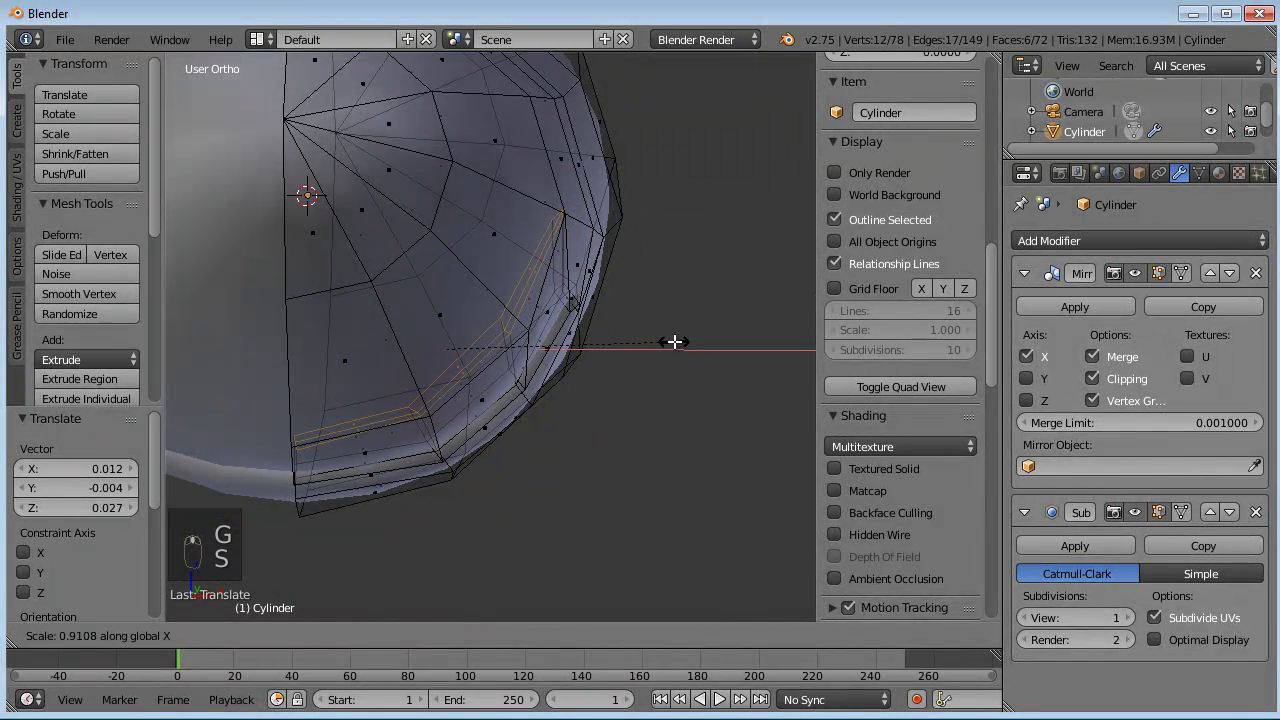
pyautogui.rightClick(674, 341)
# - Smooth the vertices of the slot's inner faces
pyautogui.press('w')
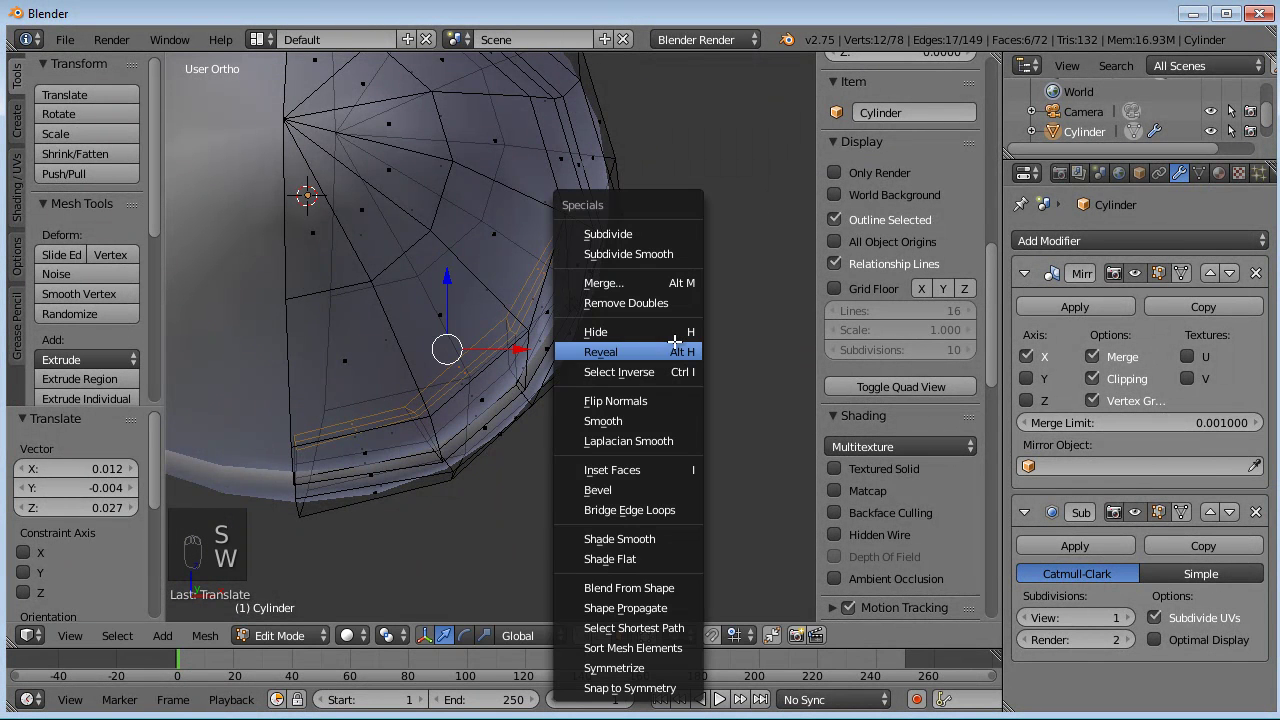
pyautogui.click(614, 420)
pyautogui.moveTo(614, 420); pyautogui.dragTo(537, 421, button='middle')
pyautogui.press('w')
pyautogui.click(622, 295)
# - Rescale the smoothed inner faces and move them about 0.059 along Y and 0.024 along Z
pyautogui.press('s')
pyautogui.click(585, 390)
pyautogui.press('s')
pyautogui.click(690, 414)
pyautogui.press('s')
pyautogui.click(565, 372)
pyautogui.press('g')
pyautogui.click(547, 415)
pyautogui.press('s')
pyautogui.press('x')
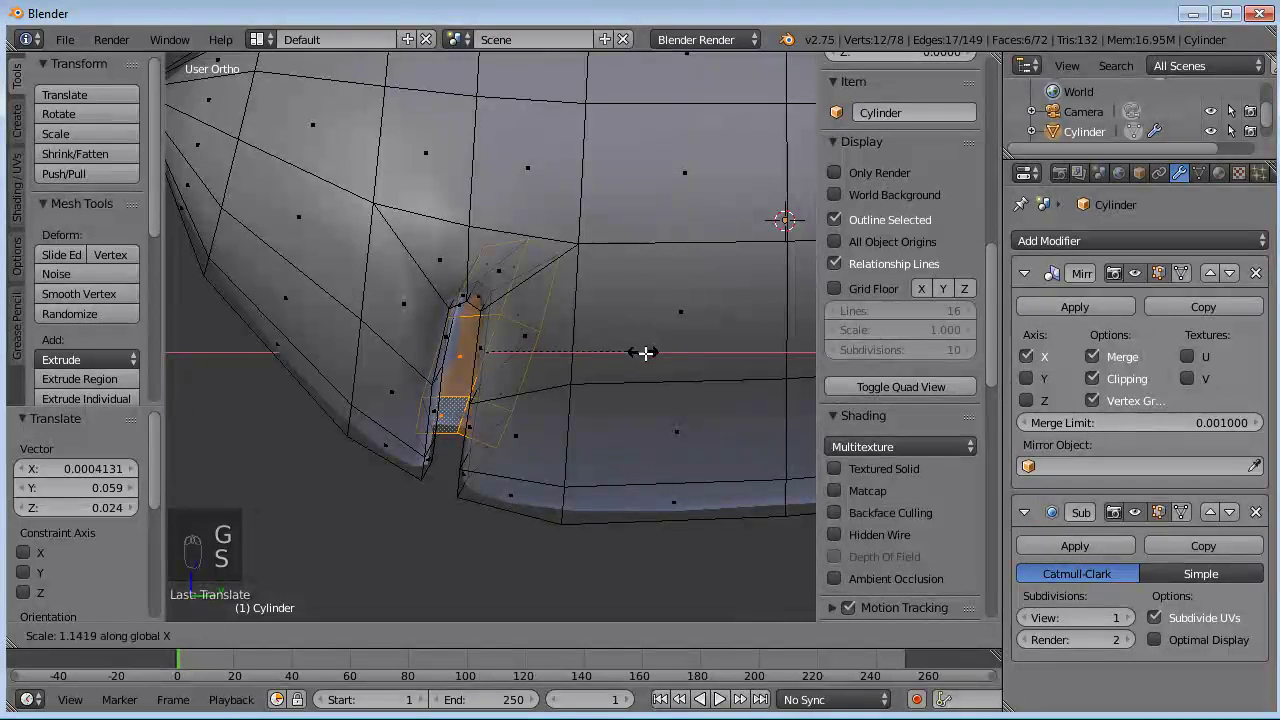
pyautogui.rightClick(619, 342)
pyautogui.moveTo(619, 342); pyautogui.dragTo(597, 412, button='middle')
pyautogui.press('s')
pyautogui.rightClick(551, 397)
# - In right view, move the front-edge vertices of the inner faces outward individually to widen the cavity
pyautogui.press('KP_3')
pyautogui.scroll(2, 570, 382)
pyautogui.rightClick(410, 492)
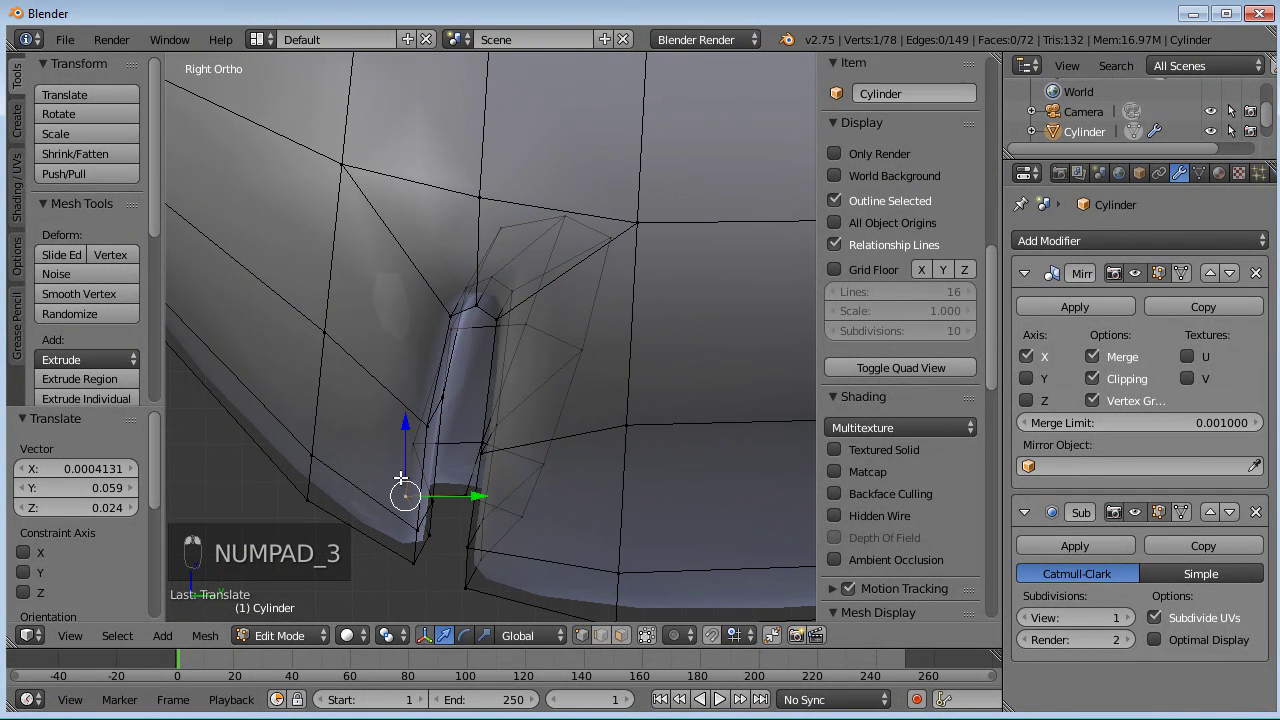
pyautogui.rightClick(414, 444)
pyautogui.press('g')
pyautogui.click(432, 322)
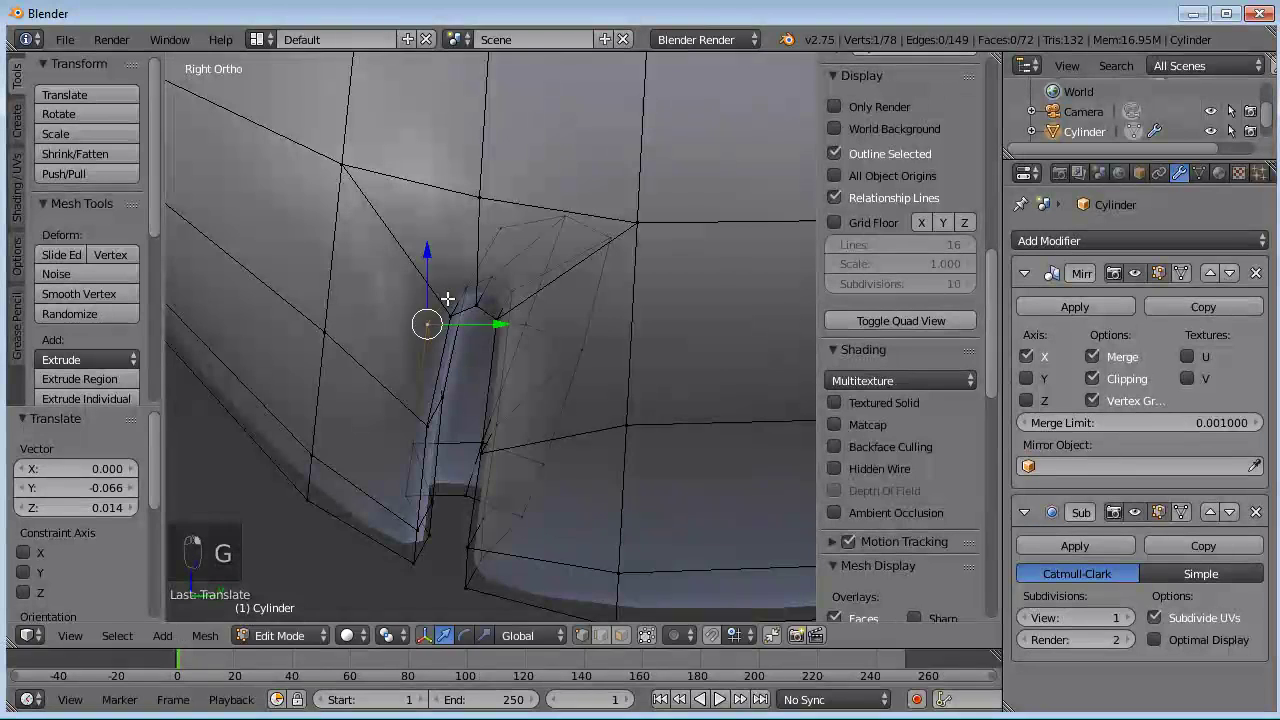
pyautogui.press('g')
pyautogui.click(480, 232)
# - Move the cavity's upper and rear vertices individually to round its side outline
pyautogui.press('g')
pyautogui.click(608, 240)
pyautogui.press('g')
pyautogui.click(600, 245)
pyautogui.press('g')
pyautogui.click(532, 510)
pyautogui.press('g')
pyautogui.click(583, 351)
# - Reposition the cavity's upper front vertices together and adjust its lower front vertices to extend the front edge
pyautogui.rightClick(424, 317)
pyautogui.keyDown('shift'); pyautogui.rightClick(459, 221); pyautogui.keyUp('shift')
pyautogui.press('g')
pyautogui.click(438, 215)
pyautogui.press('g')
pyautogui.click(390, 433)
pyautogui.press('g')
pyautogui.click(394, 480)
pyautogui.moveTo(394, 480); pyautogui.dragTo(403, 397, button='middle')
pyautogui.moveTo(478, 401); pyautogui.dragTo(514, 380, button='middle')
# - Select the three vertices along the middle of the cavity's inner faces and move them deeper into the body
pyautogui.rightClick(522, 332)
pyautogui.keyDown('shift'); pyautogui.rightClick(458, 455); pyautogui.keyUp('shift')
pyautogui.keyDown('shift'); pyautogui.rightClick(440, 504); pyautogui.keyUp('shift')
pyautogui.moveTo(474, 483); pyautogui.dragTo(557, 456, button='middle')
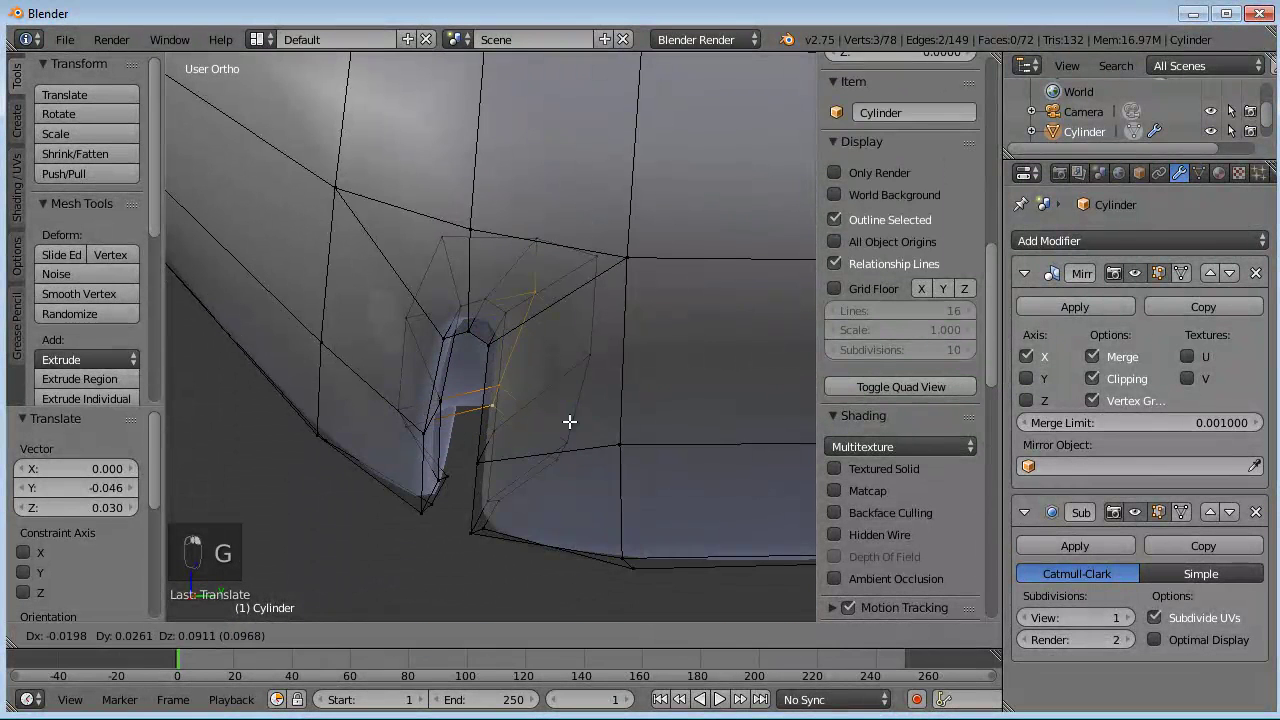
pyautogui.rightClick(538, 258)
pyautogui.press('g')
pyautogui.rightClick(540, 251)
pyautogui.press('g')
pyautogui.click(554, 202)
# - Select the cavity's six innermost faces and extrude them further into the body
pyautogui.moveTo(554, 204); pyautogui.dragTo(606, 309, button='middle')
pyautogui.press('KP_3')
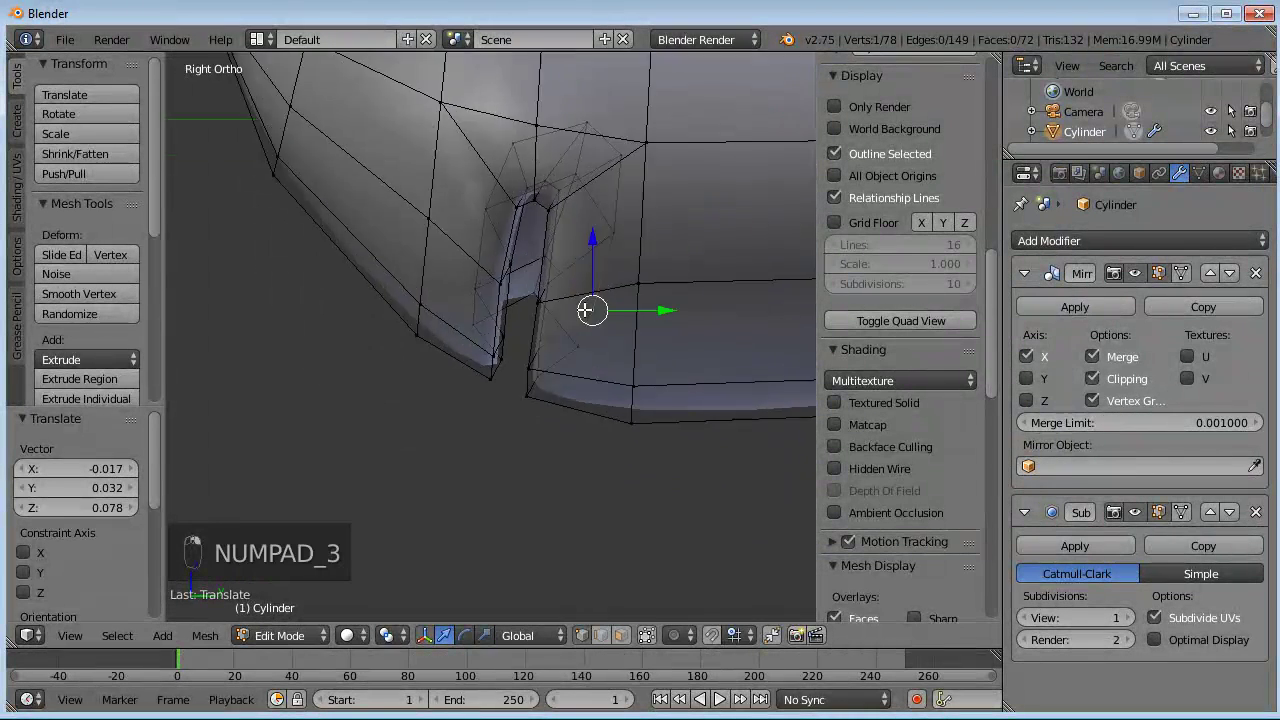
pyautogui.scroll(2, 509, 490)
pyautogui.moveTo(574, 434); pyautogui.dragTo(674, 408, button='middle')
pyautogui.rightClick(449, 390)
pyautogui.keyDown('shift'); pyautogui.rightClick(493, 390); pyautogui.keyUp('shift')
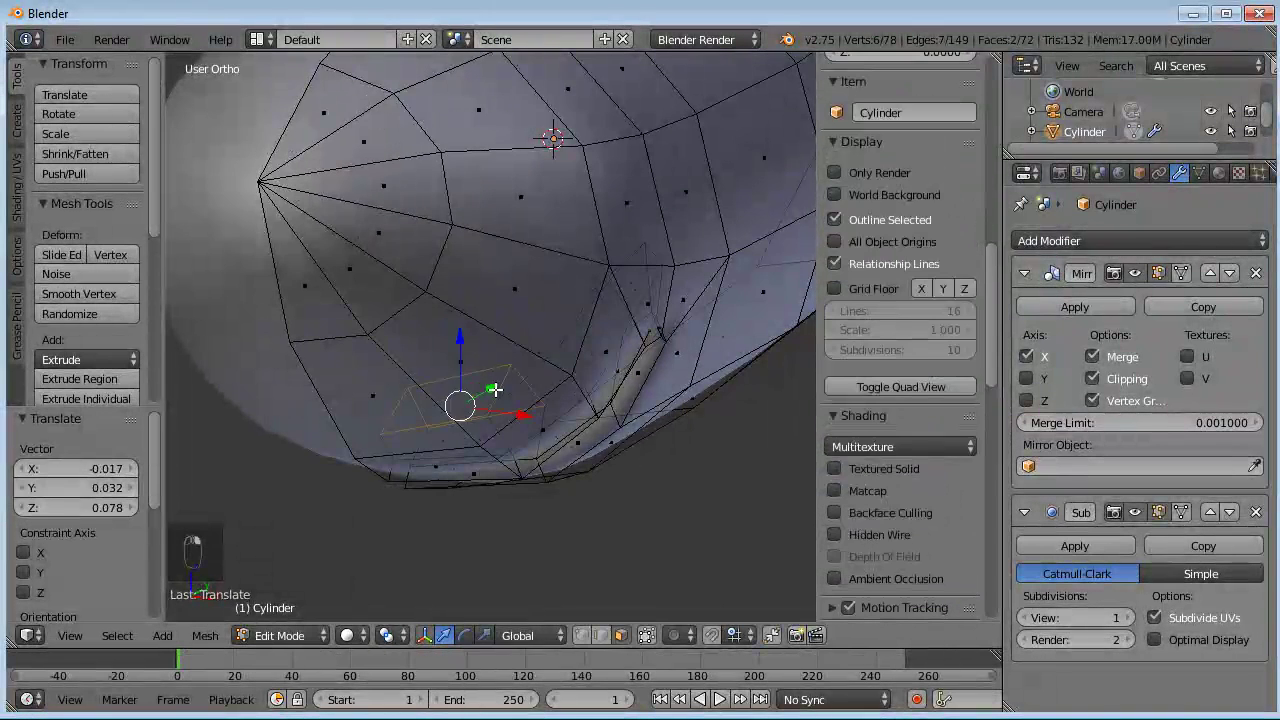
pyautogui.hotkey('ctrl', 'z')
pyautogui.moveTo(553, 355); pyautogui.dragTo(520, 345, button='middle')
pyautogui.keyDown('shift'); pyautogui.rightClick(582, 318); pyautogui.keyUp('shift')
pyautogui.keyDown('shift'); pyautogui.rightClick(628, 242); pyautogui.keyUp('shift')
pyautogui.press('KP_3')
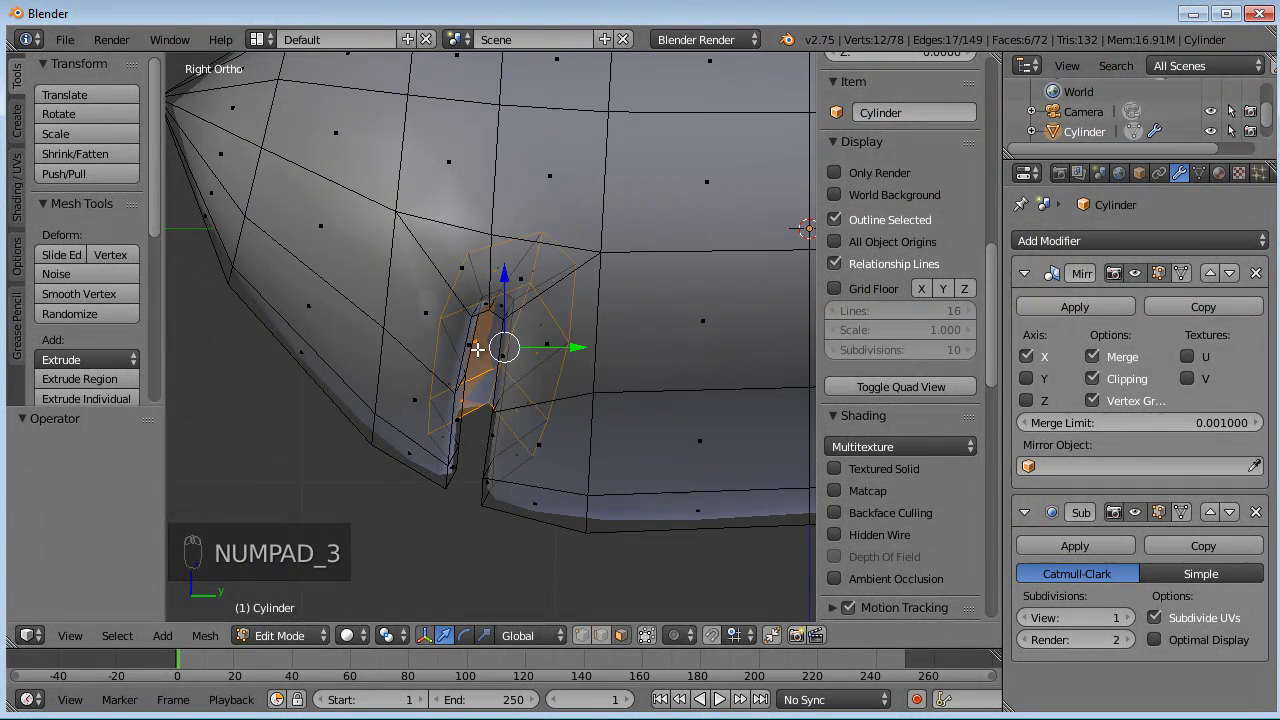
pyautogui.press('e')
pyautogui.click(512, 298)
# - Widen the extruded faces along Y, rotate them about 7°, and move them about 0.146 along Y with a slight tilt
pyautogui.press('s')
pyautogui.press('y')
pyautogui.click(575, 300)
pyautogui.press('r')
pyautogui.click(686, 274)
pyautogui.press('g')
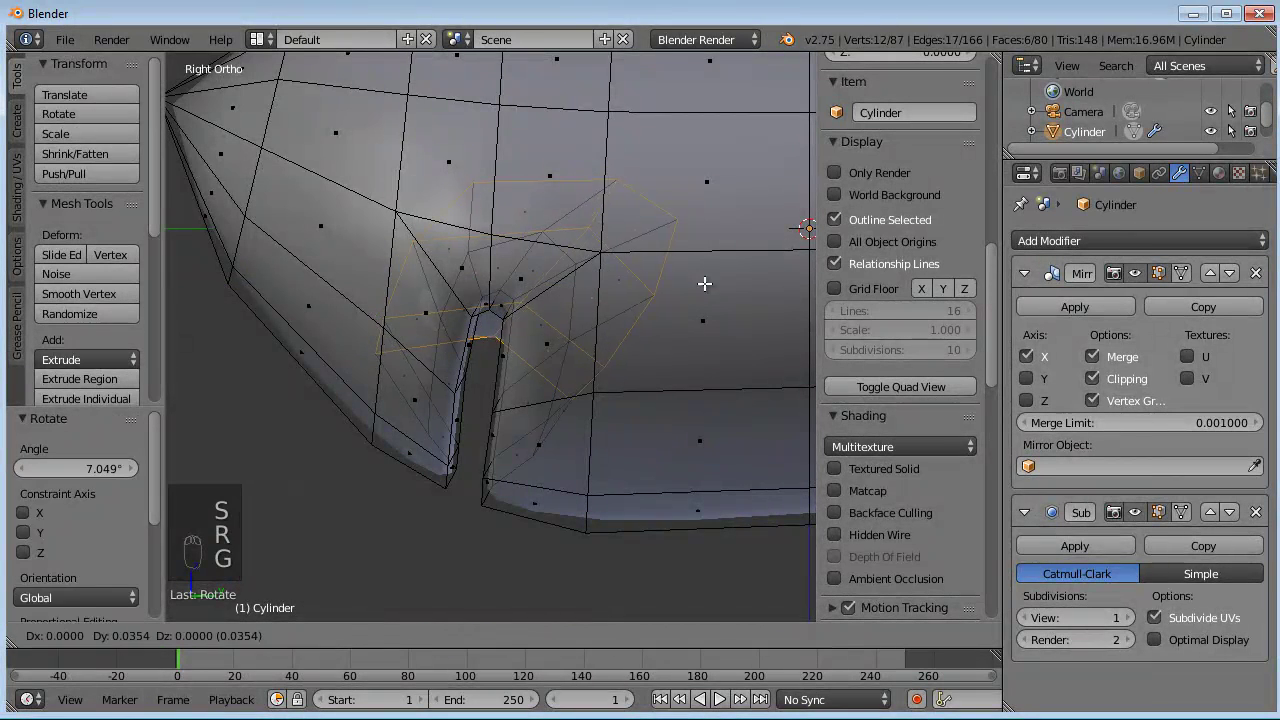
pyautogui.click(703, 298)
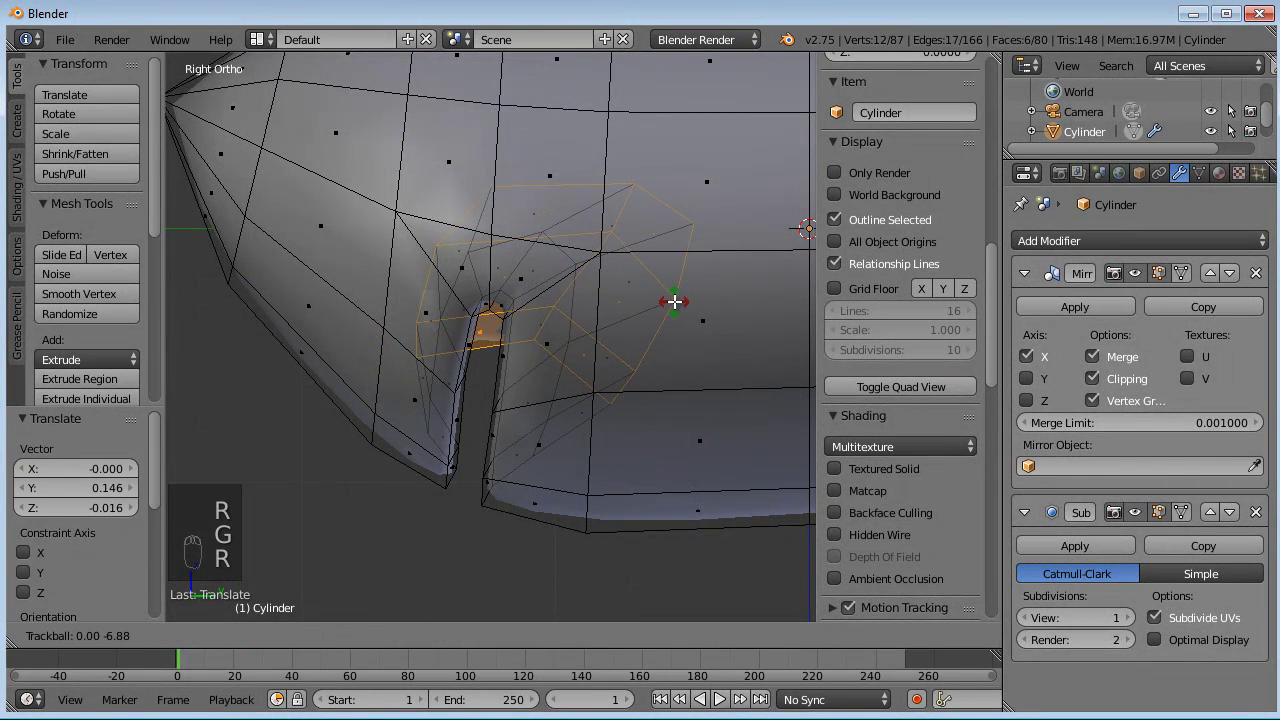
pyautogui.click(670, 302)
pyautogui.moveTo(666, 303); pyautogui.dragTo(651, 274, button='middle')
# - Flatten the cavity's innermost faces along Z to about 0.561, raise them about 0.067, and flatten them further
pyautogui.press('s')
pyautogui.press('z')
pyautogui.click(580, 269)
pyautogui.press('g')
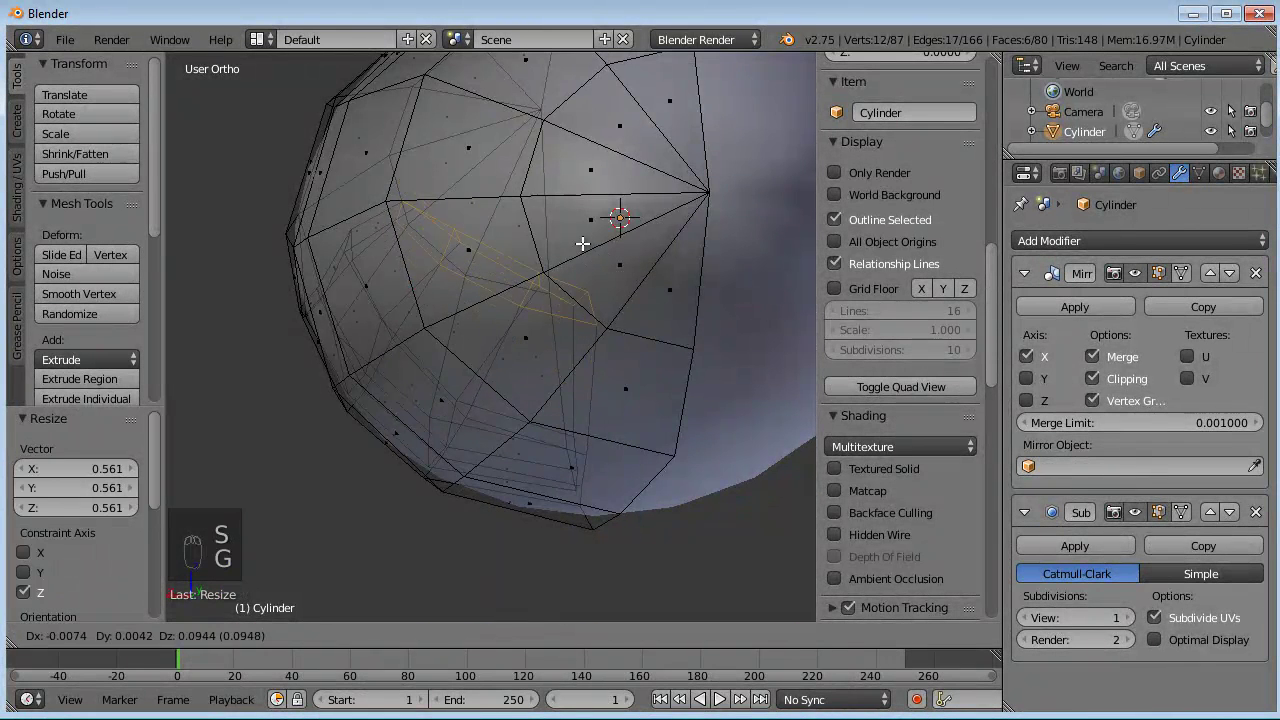
pyautogui.press('s')
pyautogui.press('z')
pyautogui.click(550, 227)
# - Select two faces at the rear of the cavity and extrude them by about Y -0.073, Z 0.046
pyautogui.moveTo(550, 227); pyautogui.dragTo(624, 313, button='middle')
pyautogui.moveTo(549, 363); pyautogui.dragTo(686, 294, button='middle')
pyautogui.keyDown('shift'); pyautogui.rightClick(560, 369); pyautogui.keyUp('shift')
pyautogui.moveTo(560, 369); pyautogui.dragTo(757, 503, button='middle')
pyautogui.press('KP_3')
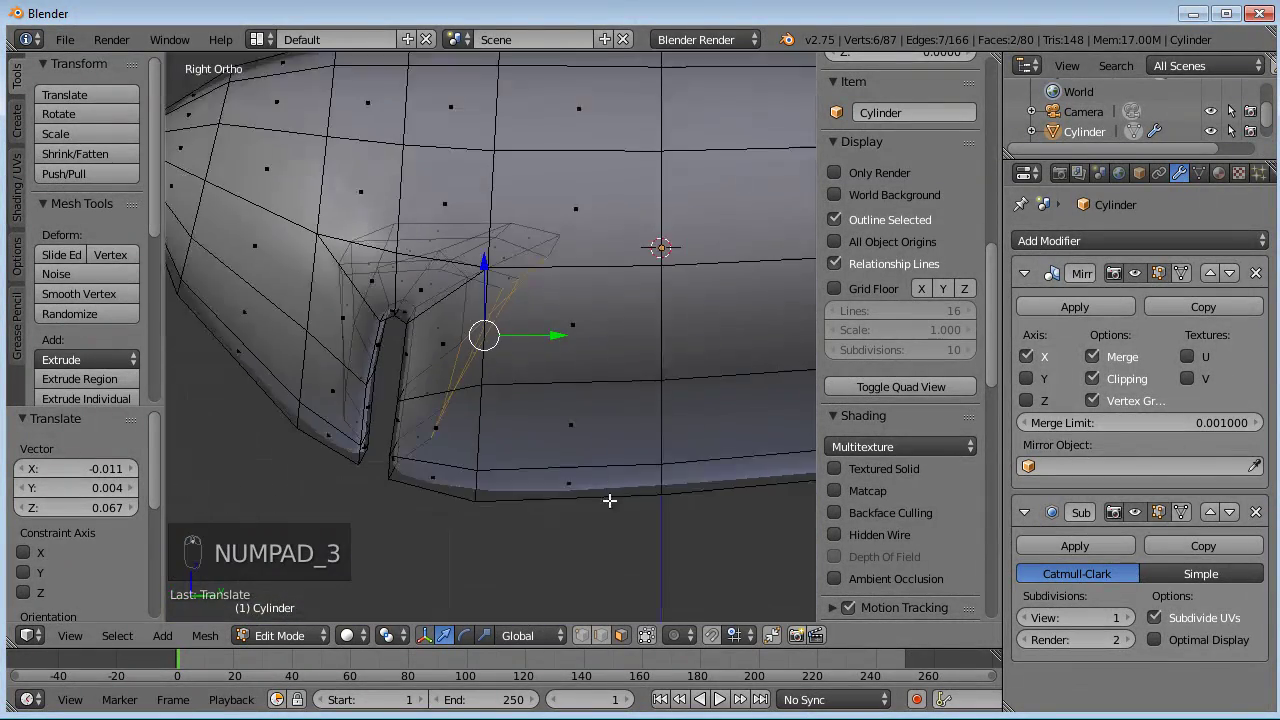
pyautogui.scroll(4, 689, 351)
pyautogui.press('e')
pyautogui.click(655, 343)
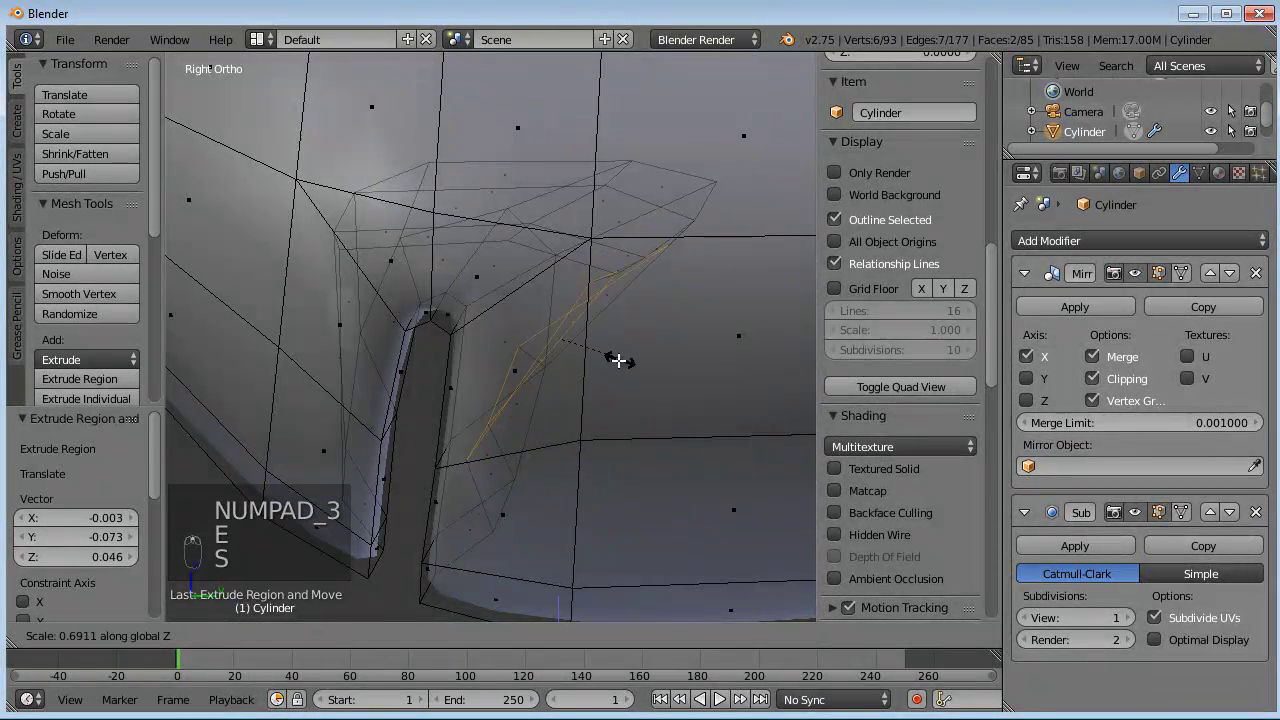
# - Shape the extruded end faces by scaling them along Z, rotating them about -48°, and smoothing their vertices
pyautogui.click(588, 371)
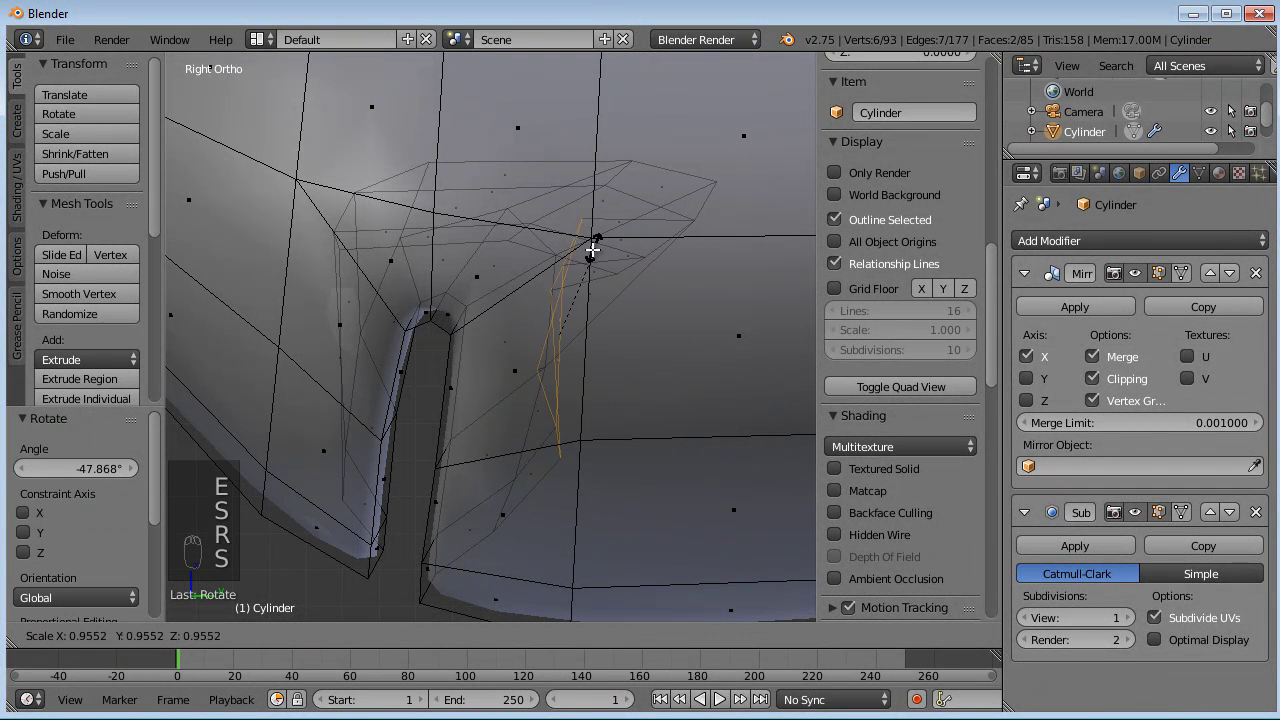
pyautogui.press('r')
pyautogui.rightClick(651, 251)
pyautogui.press('w')
pyautogui.click(651, 257)
pyautogui.moveTo(651, 258); pyautogui.dragTo(645, 288, button='middle')
# - In right view, rotate the end faces and extrude them toward the slot by about Y -0.112, Z 0.026
pyautogui.press('KP_3')
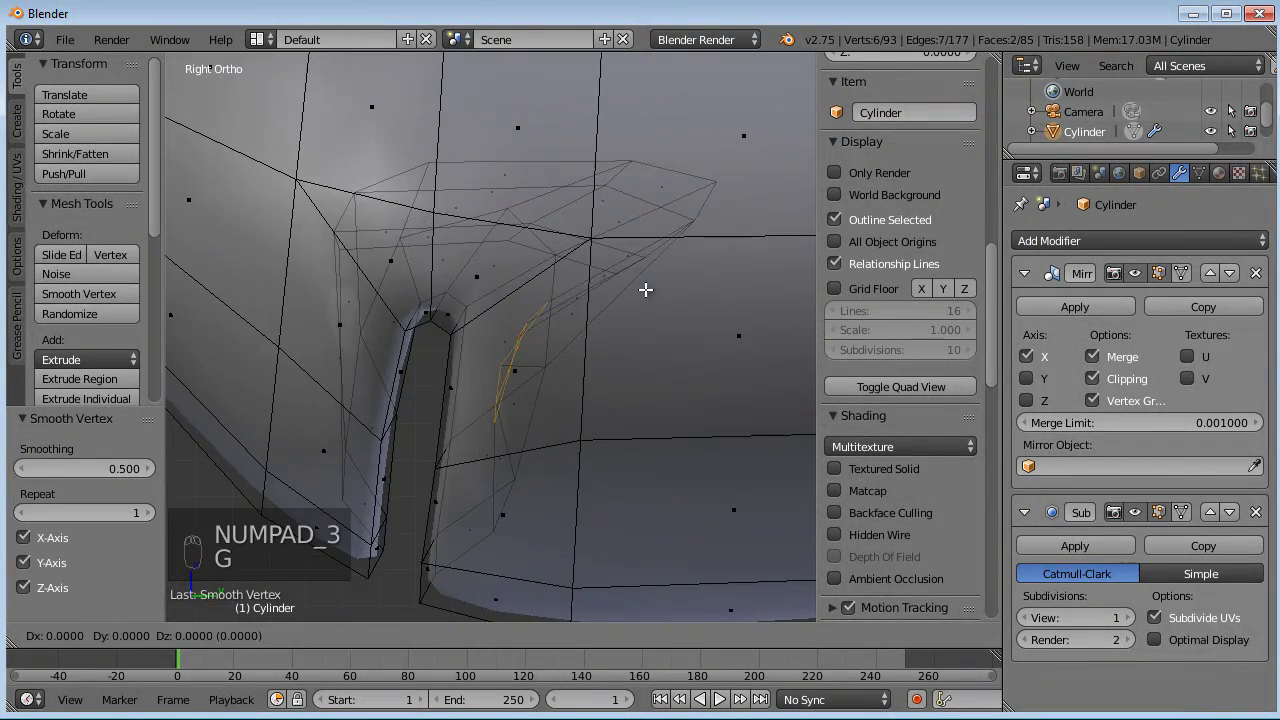
pyautogui.press('r')
pyautogui.click(655, 277)
pyautogui.click(600, 270)
pyautogui.press('g')
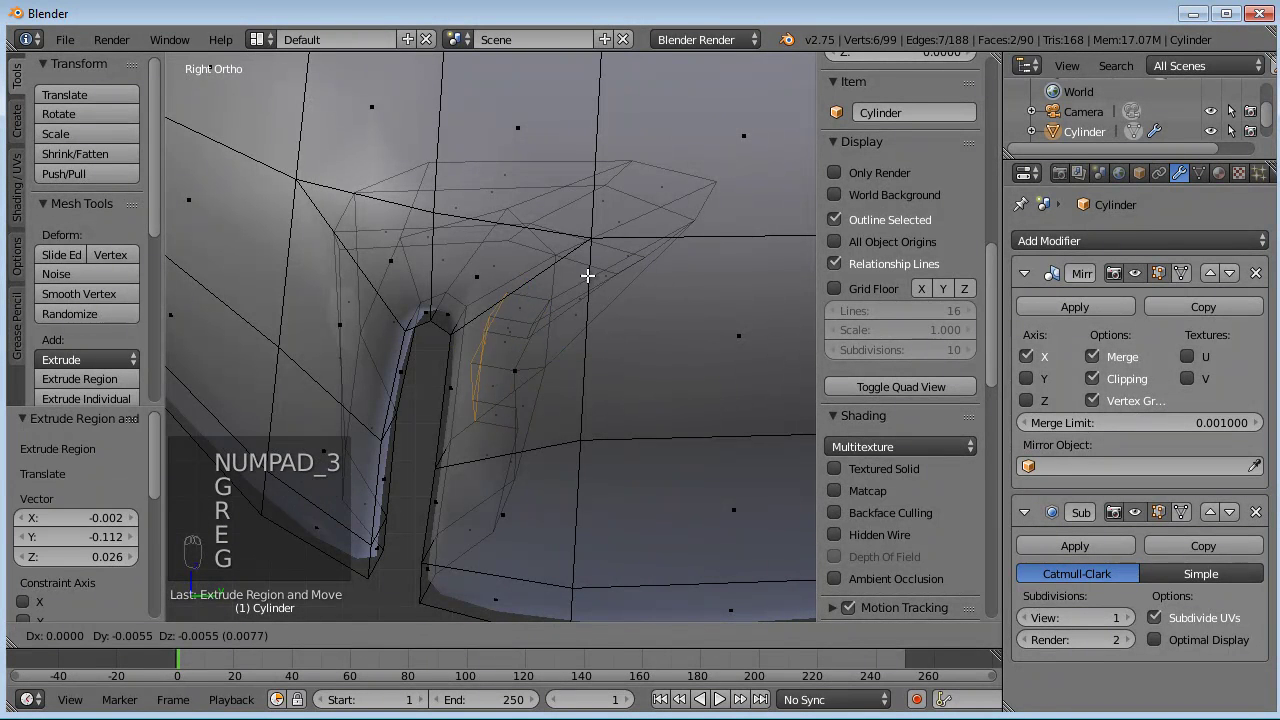
pyautogui.click(586, 274)
# - Rotate the end faces about -29°, narrow them along Z, and extrude another segment scaled to about 0.825
pyautogui.press('r')
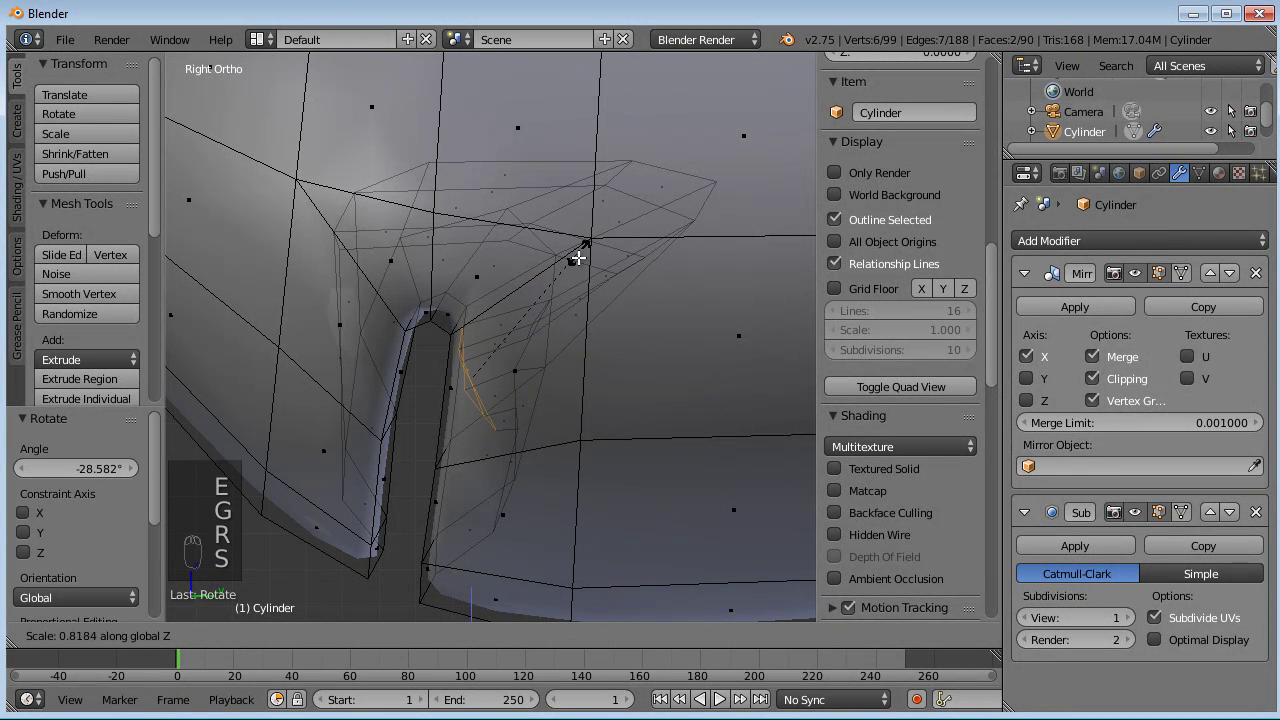
pyautogui.click(520, 325)
pyautogui.press('g')
pyautogui.click(540, 360)
pyautogui.press('r')
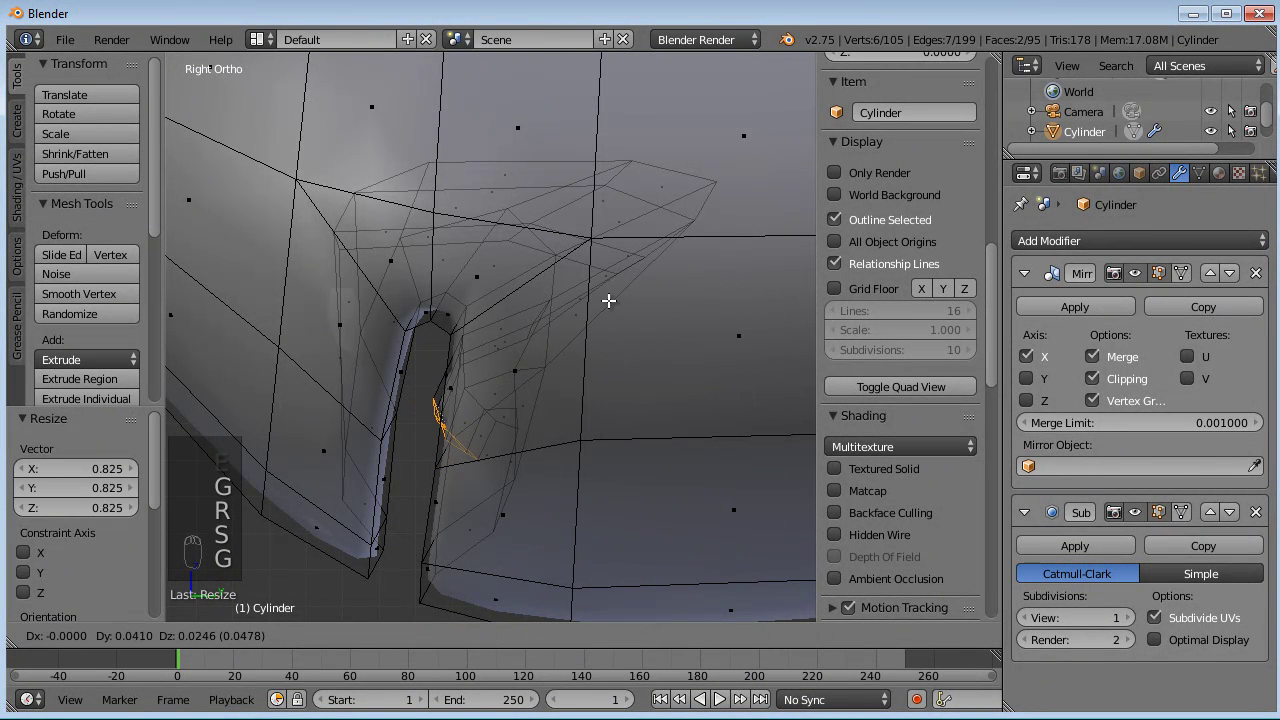
pyautogui.click(578, 346)
# - Extend a further segment down through the slot by about Y 0.038, Z -0.071, then rotate and scale its end
pyautogui.press('g')
pyautogui.click(662, 360)
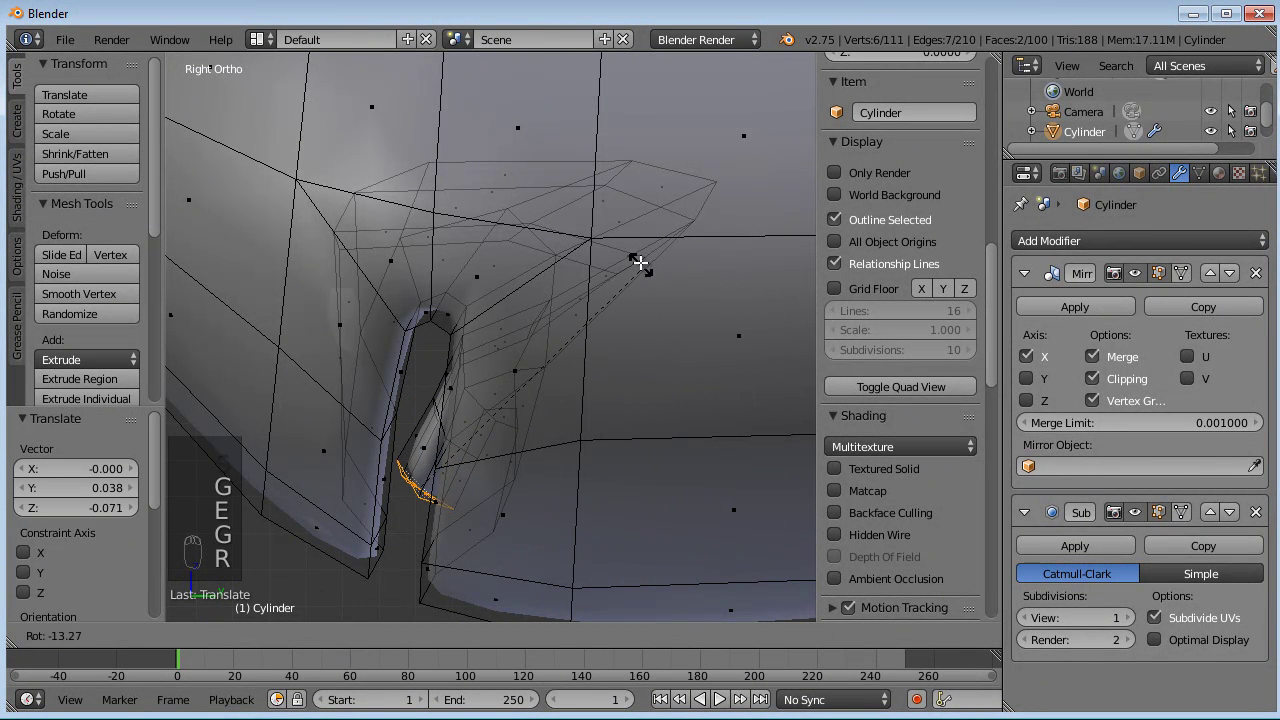
pyautogui.click(626, 259)
pyautogui.press('s')
pyautogui.click(584, 264)
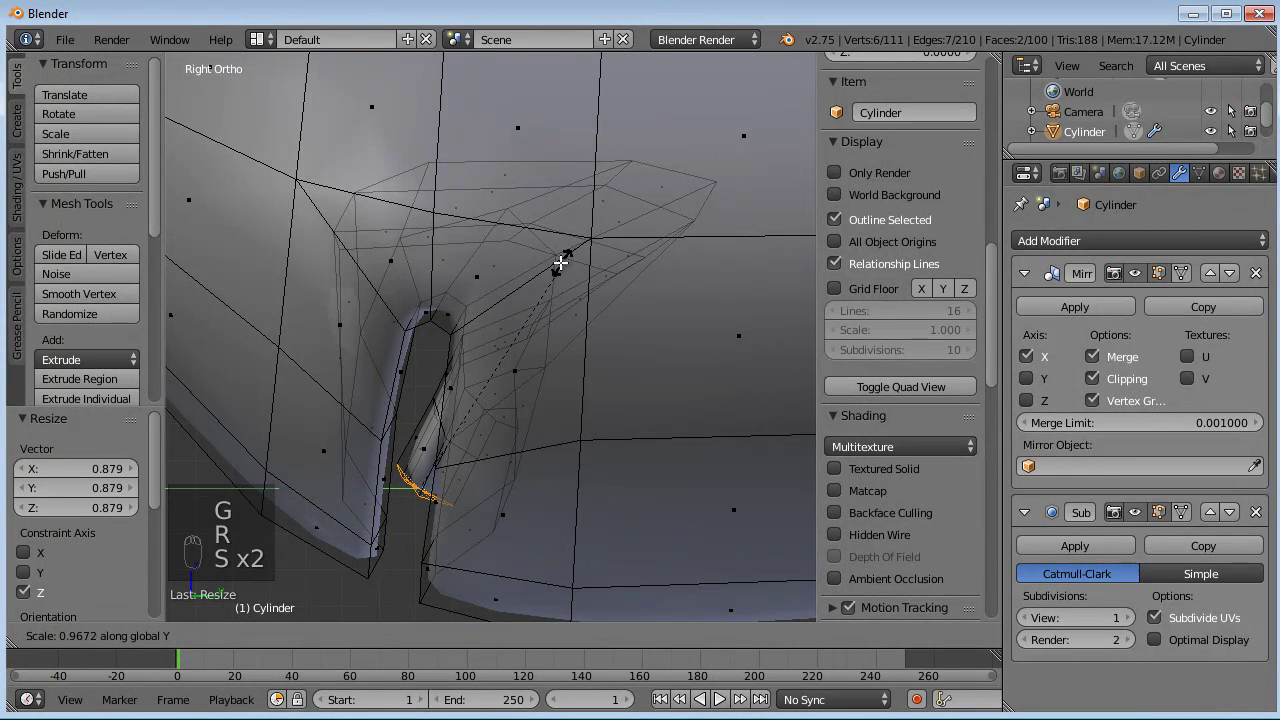
# - Examine the new inner flap and the slot on the smoothed body outside edit mode
pyautogui.scroll(-2, 514, 315)
pyautogui.moveTo(514, 315)
pyautogui.mouseDown(button='middle')
pyautogui.moveTo(589, 309)
pyautogui.moveTo(723, 257)
pyautogui.moveTo(751, 203)
pyautogui.mouseUp(button='middle')
pyautogui.press('Tab')
pyautogui.scroll(-3, 560, 352)
pyautogui.moveTo(560, 363)
pyautogui.mouseDown(button='middle')
pyautogui.moveTo(671, 310)
pyautogui.moveTo(511, 309)
pyautogui.moveTo(490, 427)
pyautogui.moveTo(530, 453)
pyautogui.moveTo(443, 503)
pyautogui.moveTo(749, 523)
pyautogui.moveTo(486, 534)
pyautogui.moveTo(487, 547)
pyautogui.mouseUp(button='middle')
pyautogui.scroll(4, 511, 309)
pyautogui.press('Tab')
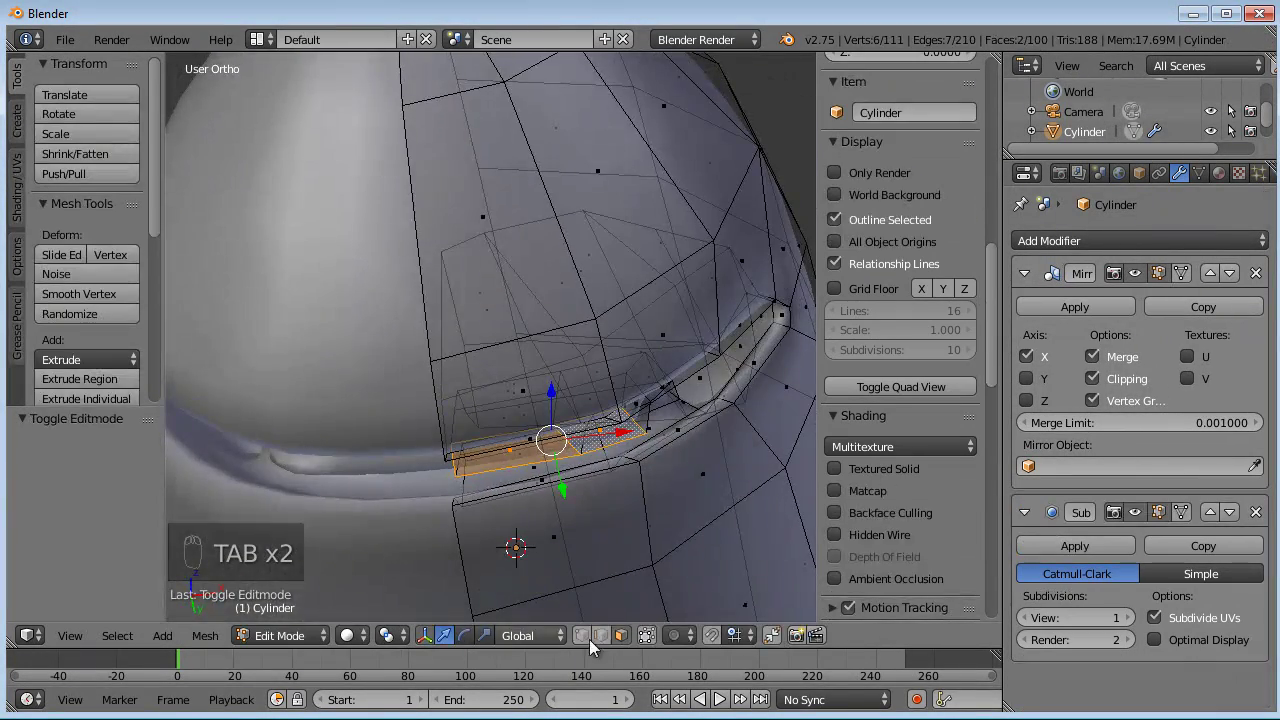
# - In vertex mode, pull the flap tip's outer side edge inward with smooth proportional editing enabled
pyautogui.click(587, 638)
pyautogui.rightClick(646, 427)
pyautogui.keyDown('shift'); pyautogui.rightClick(612, 416); pyautogui.keyUp('shift')
pyautogui.moveTo(631, 421); pyautogui.dragTo(625, 295, button='middle')
pyautogui.rightClick(632, 401)
pyautogui.scroll(4, 582, 433)
pyautogui.keyDown('shift'); pyautogui.rightClick(549, 274); pyautogui.keyUp('shift')
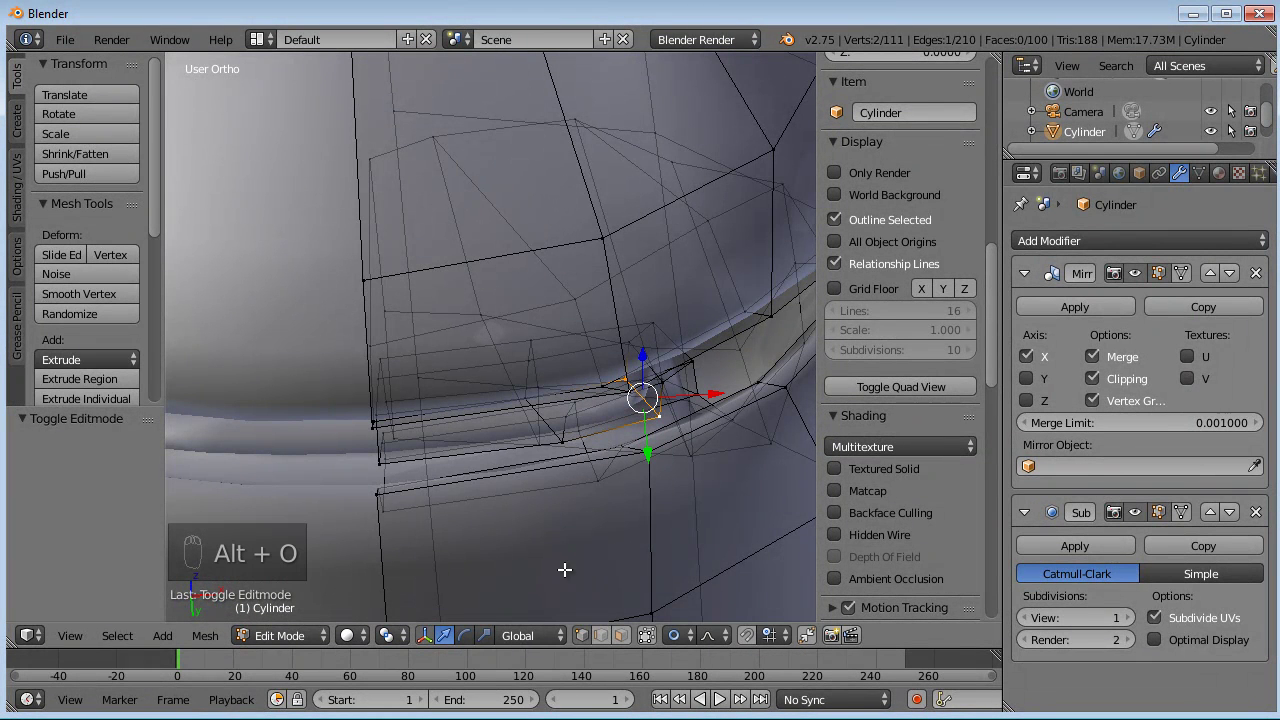
pyautogui.moveTo(620, 490); pyautogui.dragTo(734, 451, button='middle')
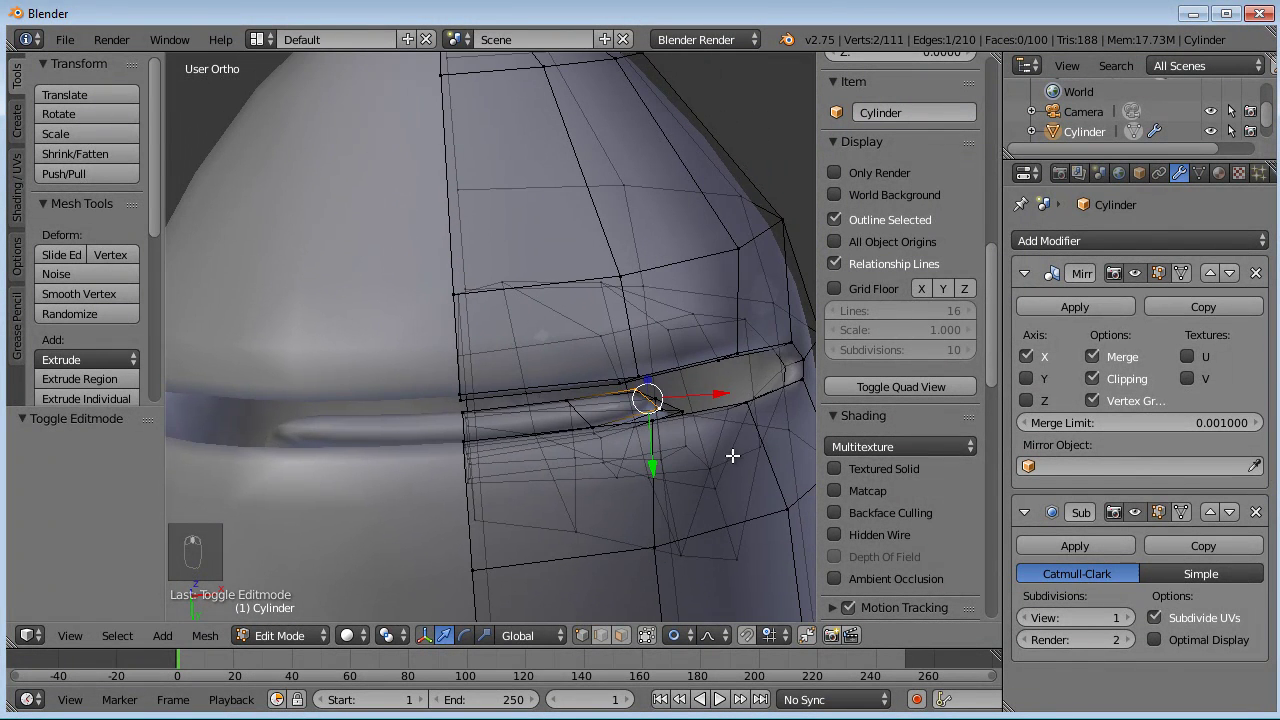
pyautogui.press('g')
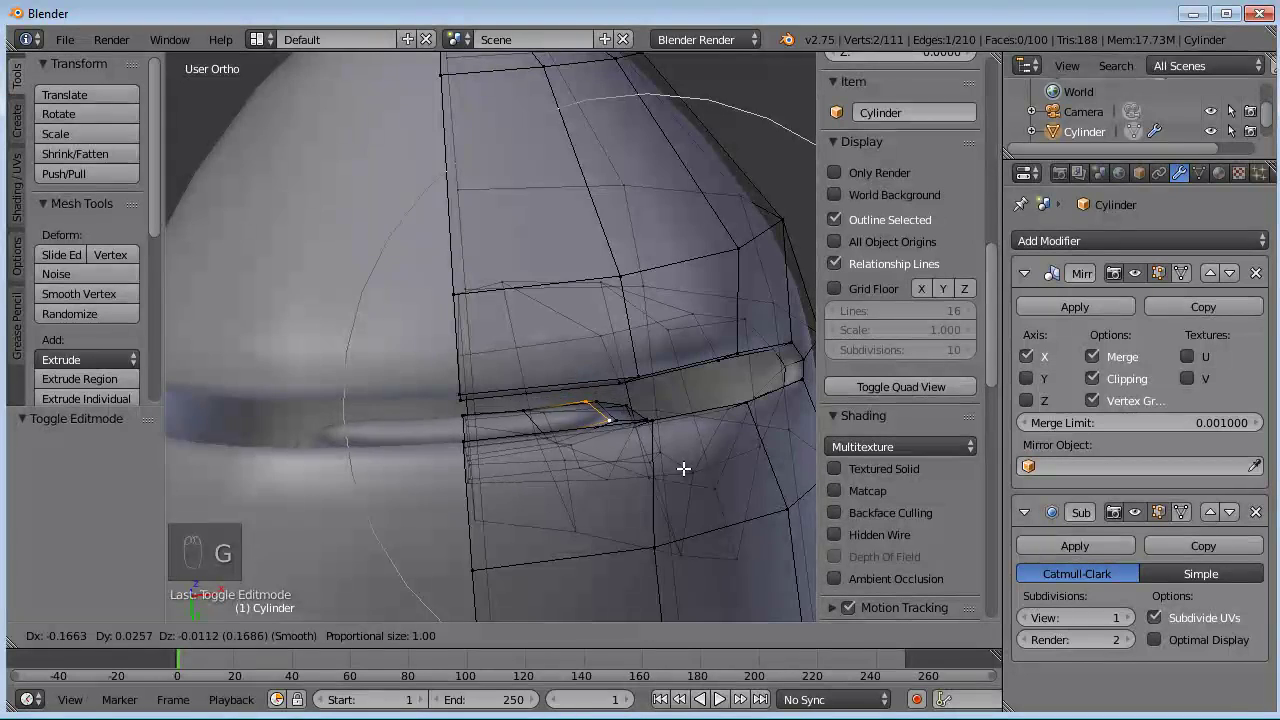
pyautogui.click(683, 468)
# - Move the flap's outer side edge inward by about X -0.085, Y -0.010, Z 0.004, and rotate it about 6.48°
pyautogui.moveTo(683, 468); pyautogui.dragTo(740, 460, button='middle')
pyautogui.press('g')
pyautogui.rightClick(716, 463)
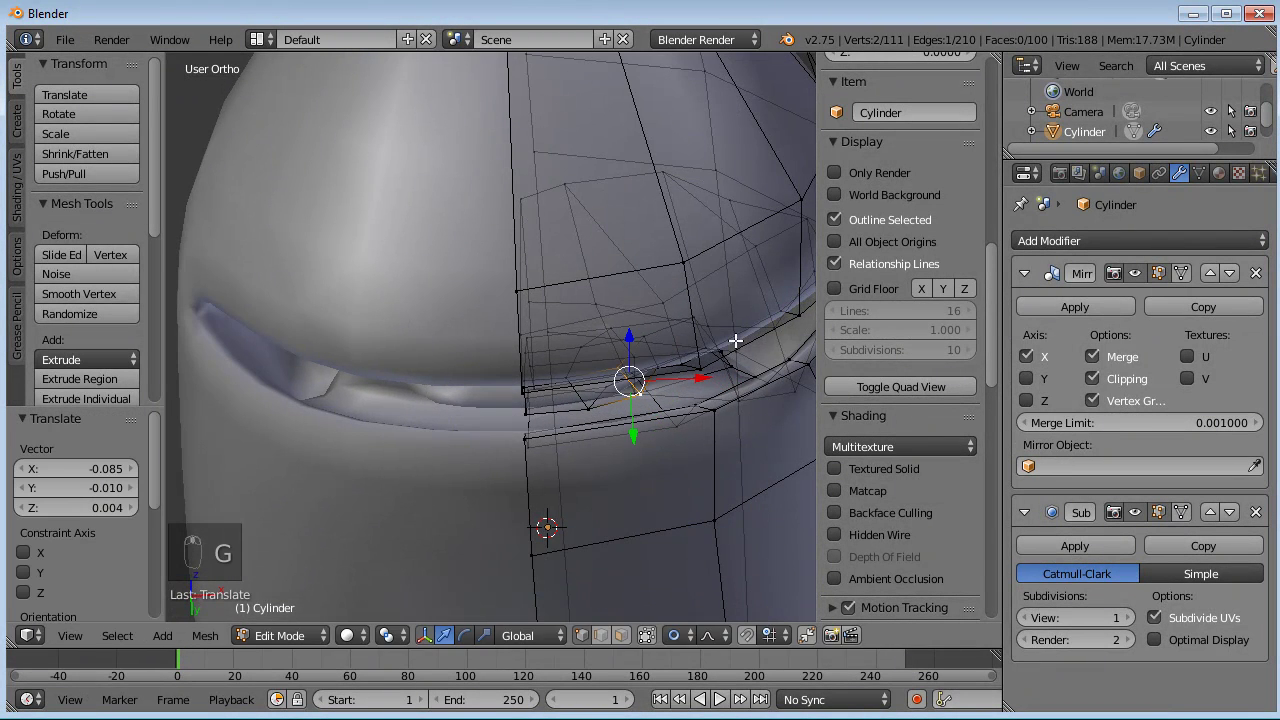
pyautogui.press('r')
pyautogui.click(737, 343)
# - Move individual vertices at the flap's tip by about X -0.025, Y -0.027, Z 0.021, and by about X -0.075
pyautogui.rightClick(622, 370)
pyautogui.press('g')
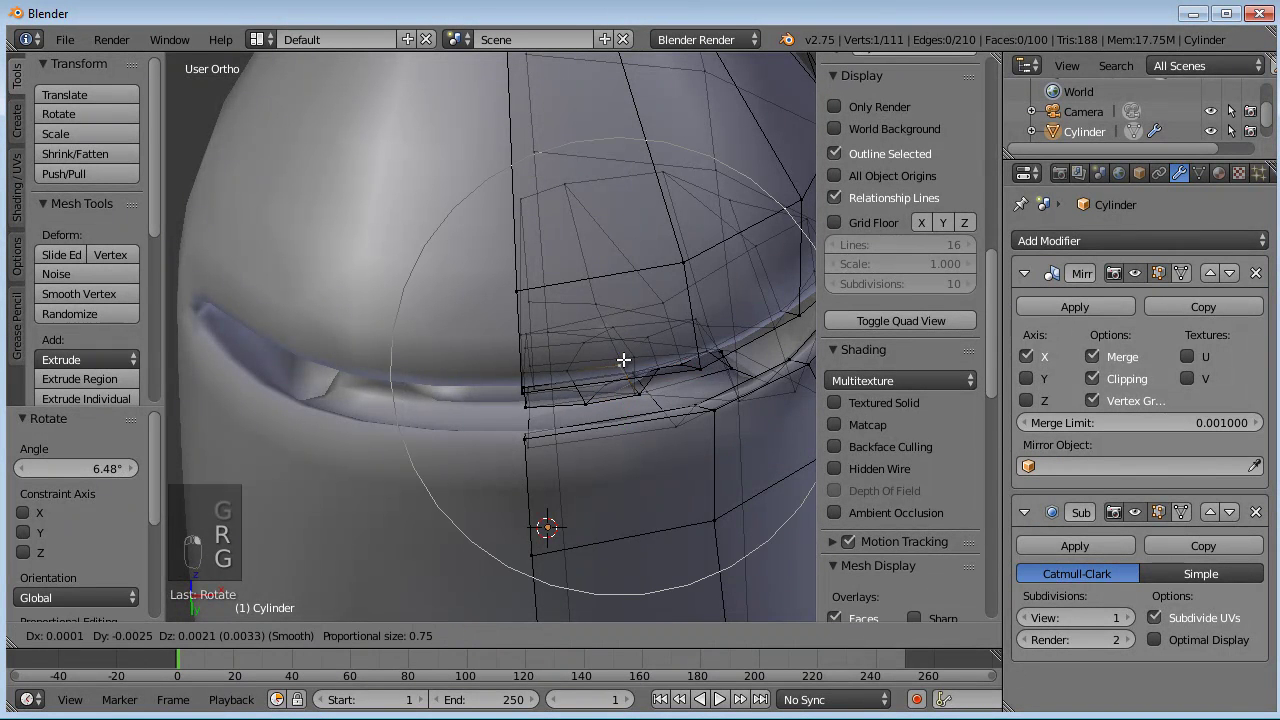
pyautogui.click(625, 373)
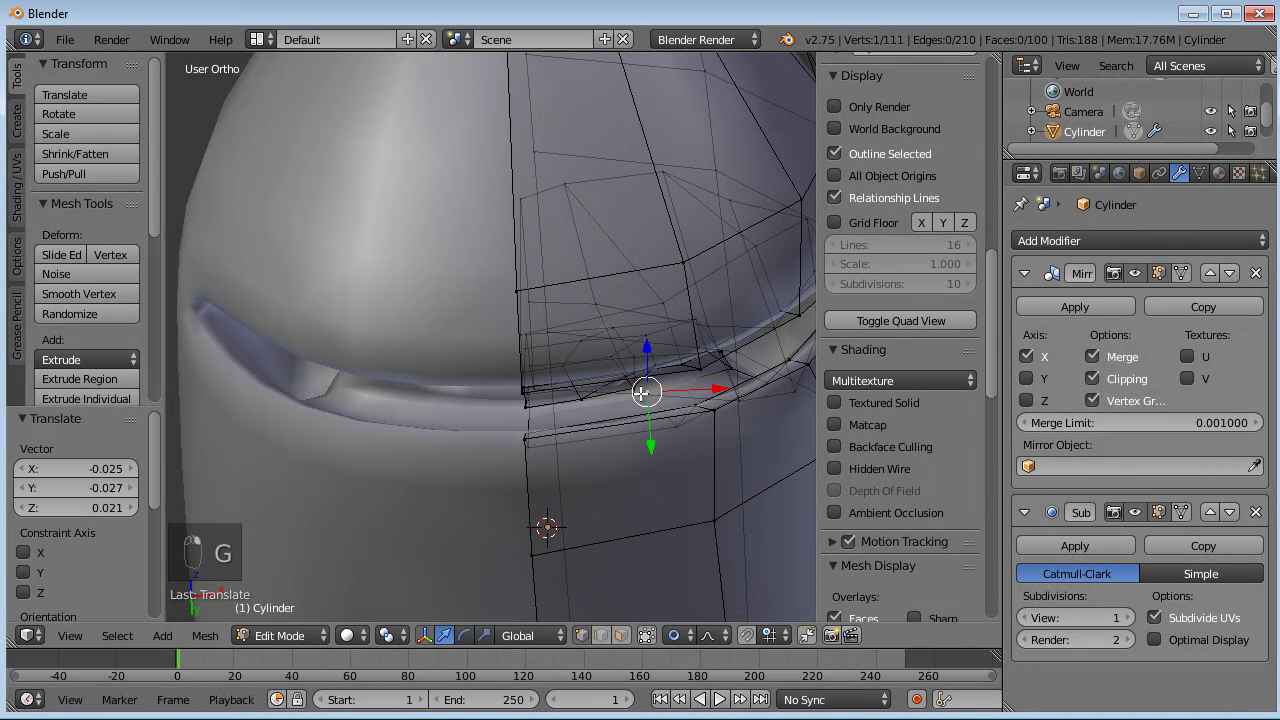
pyautogui.click(664, 394)
# - Move the flap's side vertices deeper inside by about X -0.013, Y -0.004, Z 0.004, then X -0.089, Y -0.035, Z 0.036
pyautogui.moveTo(664, 394); pyautogui.dragTo(615, 319, button='middle')
pyautogui.rightClick(551, 332)
pyautogui.rightClick(583, 337)
pyautogui.keyDown('shift'); pyautogui.rightClick(603, 308); pyautogui.keyUp('shift')
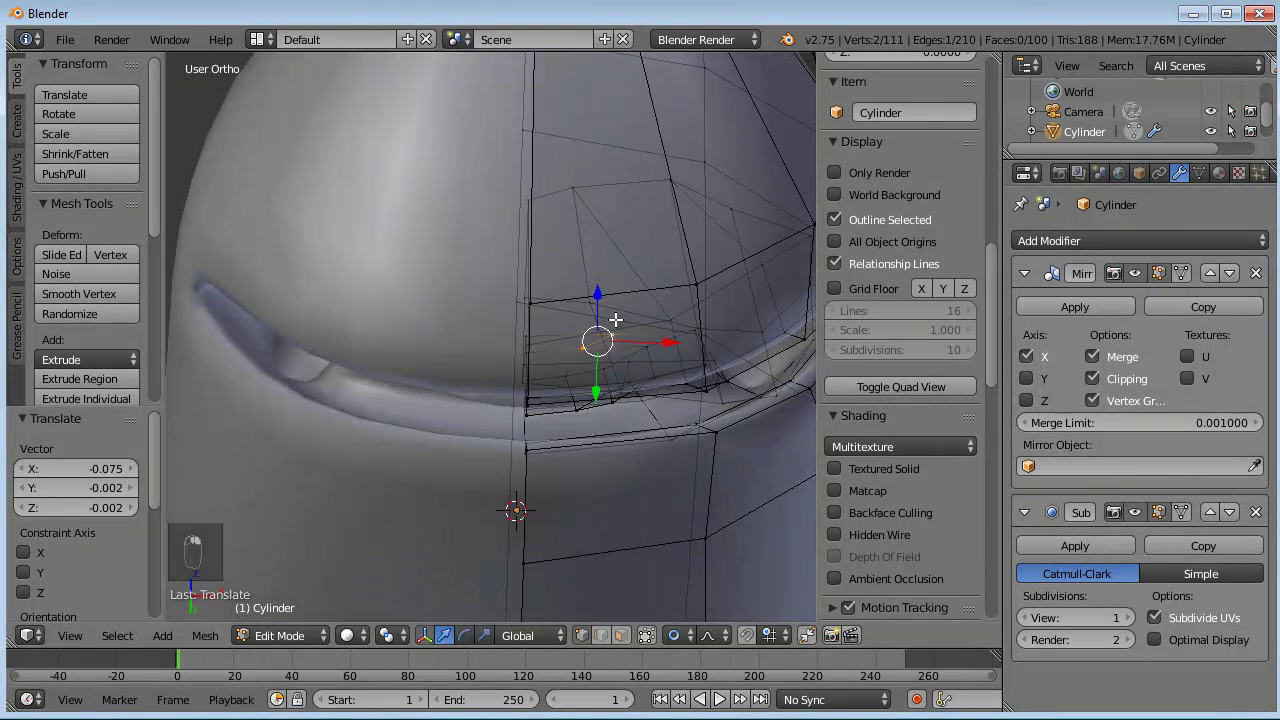
pyautogui.rightClick(570, 363)
pyautogui.press('g')
pyautogui.click(559, 362)
pyautogui.moveTo(546, 350); pyautogui.dragTo(553, 478, button='middle')
pyautogui.press('g')
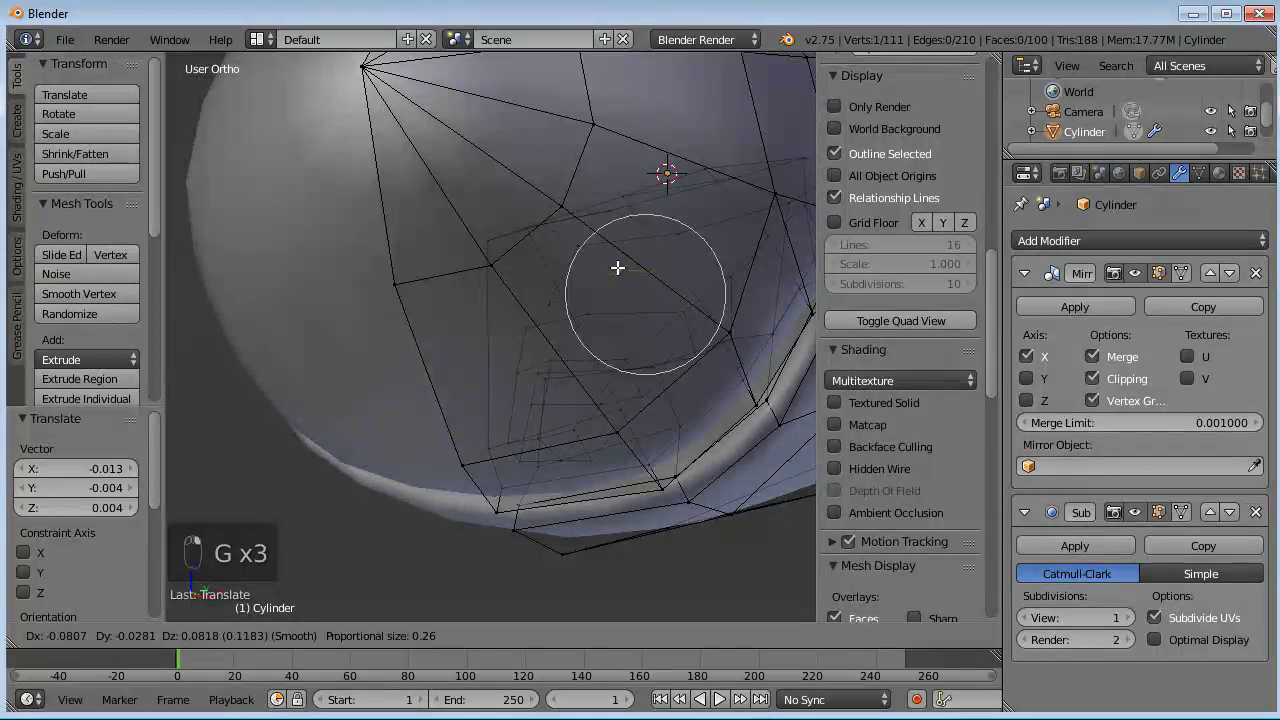
pyautogui.click(640, 221)
# - Adjust the remaining inner side vertices by about X 0.016, Y 0.003, Z -0.020, and shift one about 0.036 along X
pyautogui.moveTo(642, 222); pyautogui.dragTo(757, 254, button='middle')
pyautogui.rightClick(734, 240)
pyautogui.keyDown('shift'); pyautogui.rightClick(711, 291); pyautogui.keyUp('shift')
pyautogui.keyDown('shift'); pyautogui.rightClick(686, 317); pyautogui.keyUp('shift')
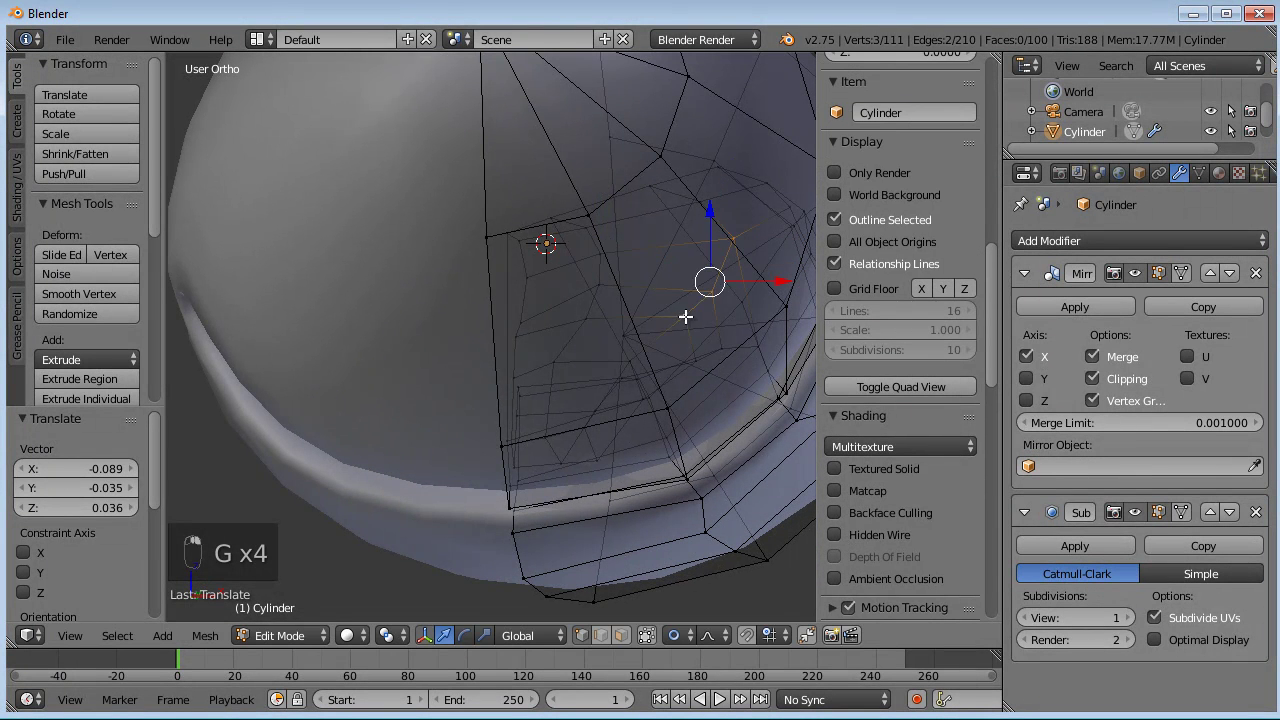
pyautogui.rightClick(643, 362)
pyautogui.press('g')
pyautogui.click(619, 358)
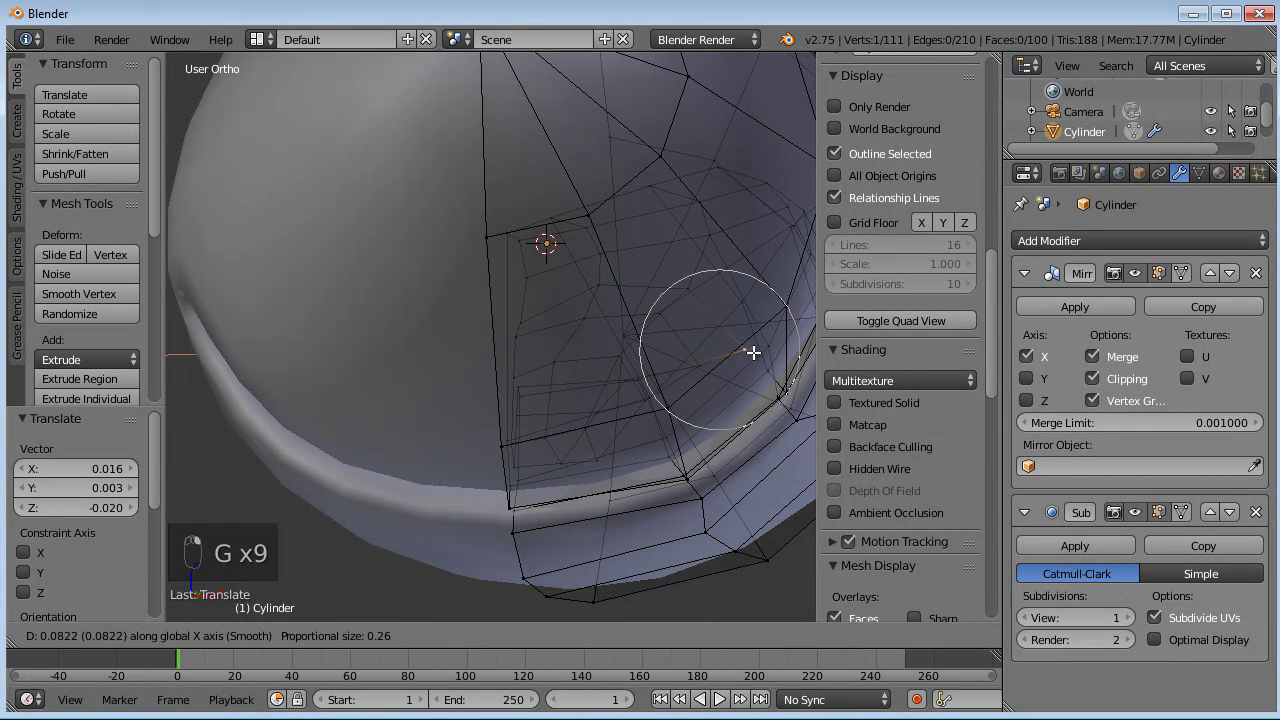
pyautogui.click(652, 338)
# - Add one loop cut running around the slot opening, close to the middle of the surrounding faces
pyautogui.moveTo(652, 338); pyautogui.dragTo(489, 471, button='middle')
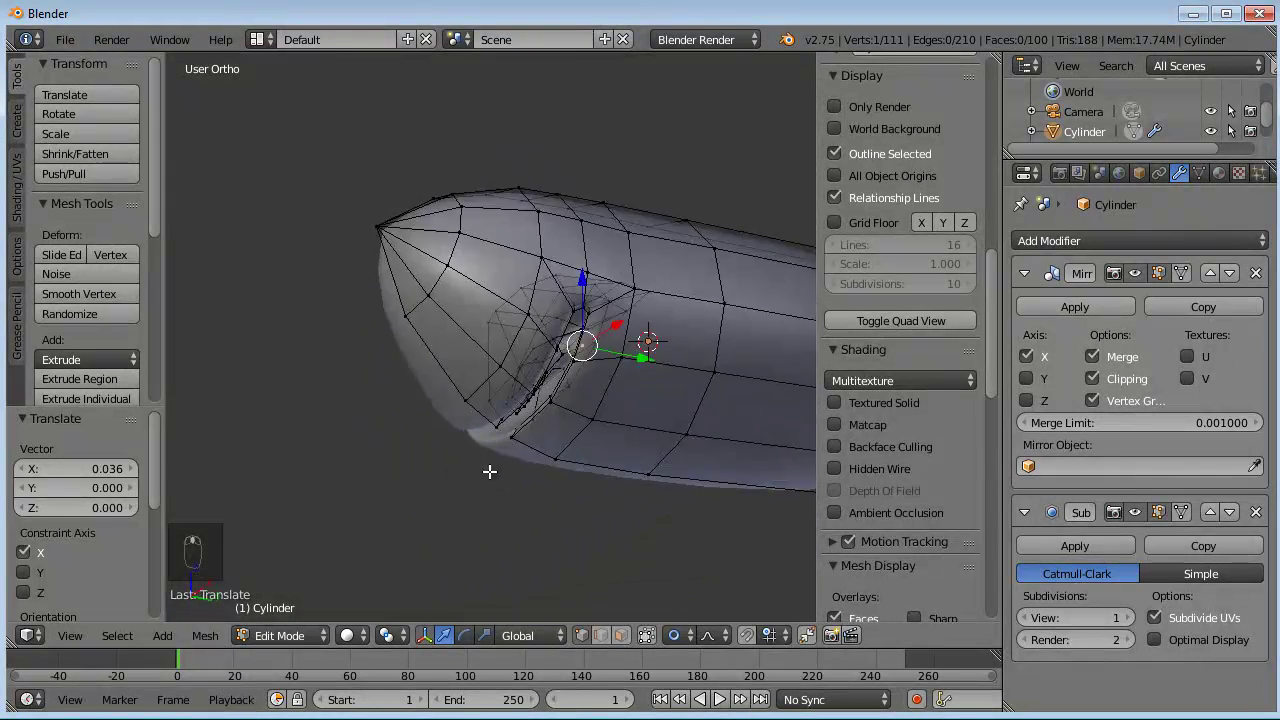
pyautogui.scroll(4, 505, 445)
pyautogui.moveTo(514, 426); pyautogui.dragTo(566, 385, button='middle')
pyautogui.keyDown('shift'); pyautogui.moveTo(596, 161); pyautogui.dragTo(585, 222, button='middle'); pyautogui.keyUp('shift')
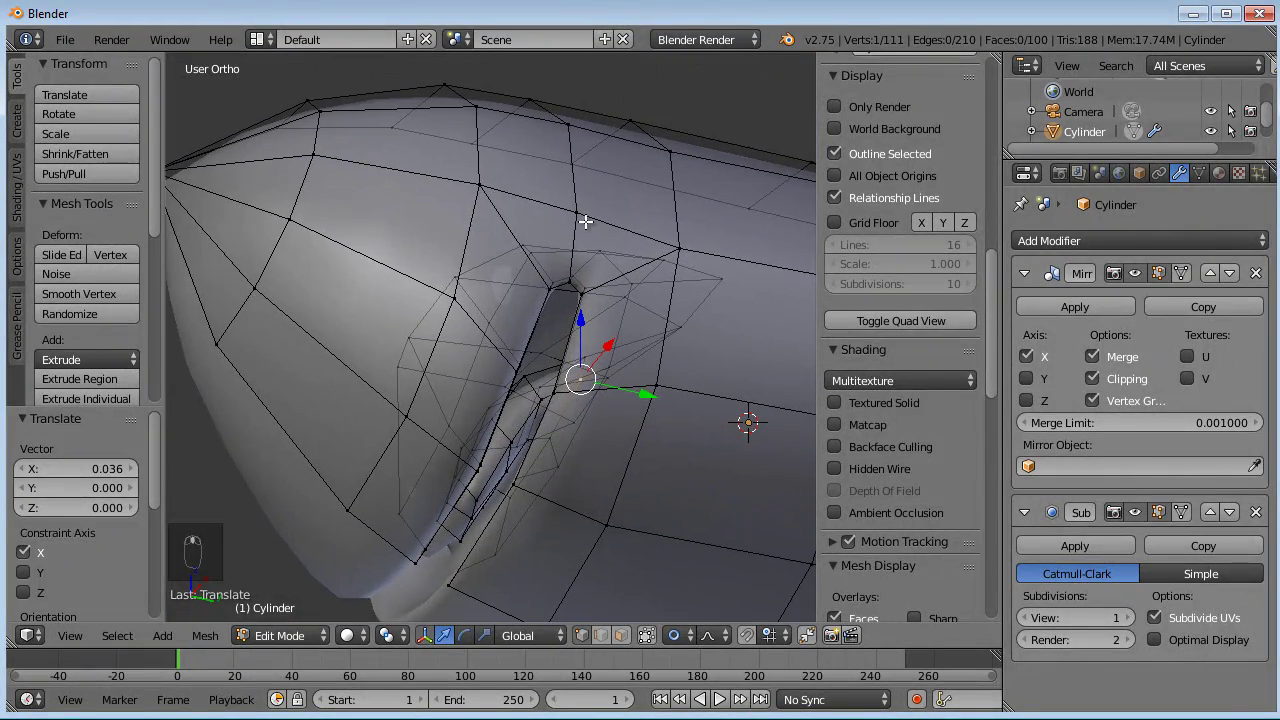
pyautogui.hotkey('ctrl', 'r')
pyautogui.click(584, 226)
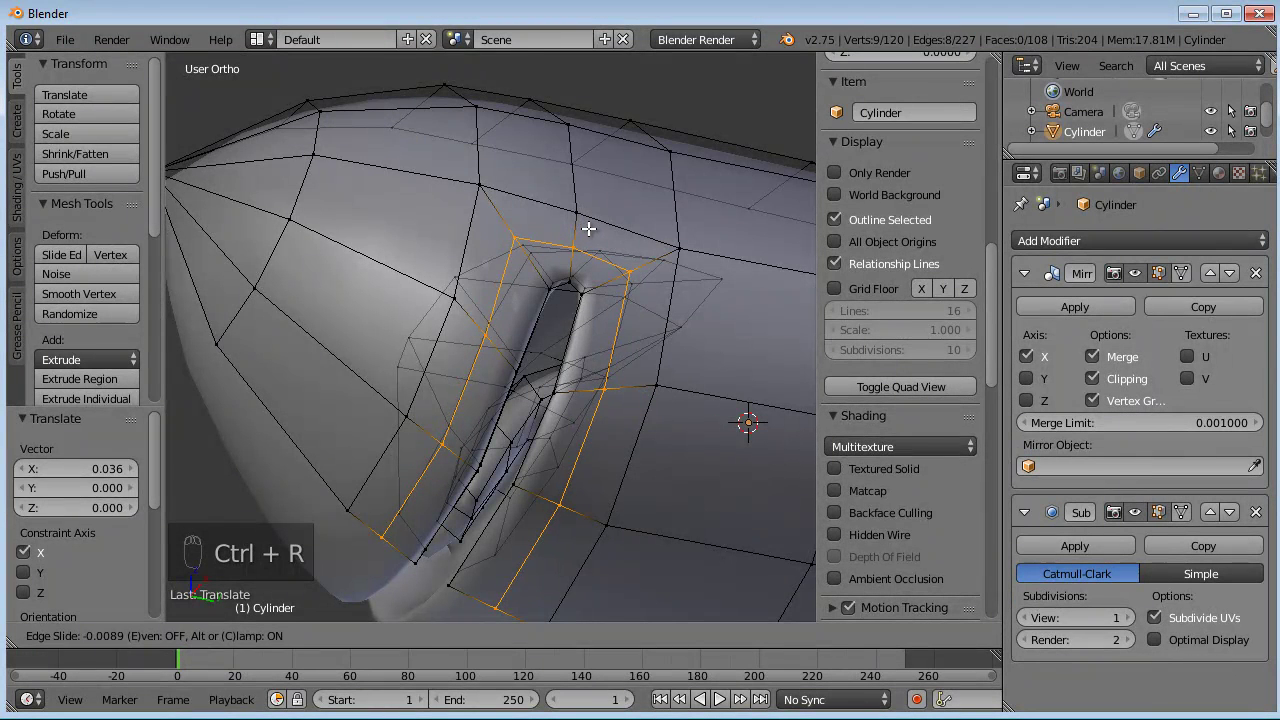
pyautogui.click(585, 232)
# - Select the ring of faces around the slot opening and extrude it outward about 0.087 to form lips
pyautogui.keyDown('shift'); pyautogui.moveTo(612, 385); pyautogui.dragTo(652, 294, button='middle'); pyautogui.keyUp('shift')
pyautogui.click(622, 637)
pyautogui.rightClick(538, 461)
pyautogui.moveTo(538, 461); pyautogui.dragTo(525, 517, button='middle')
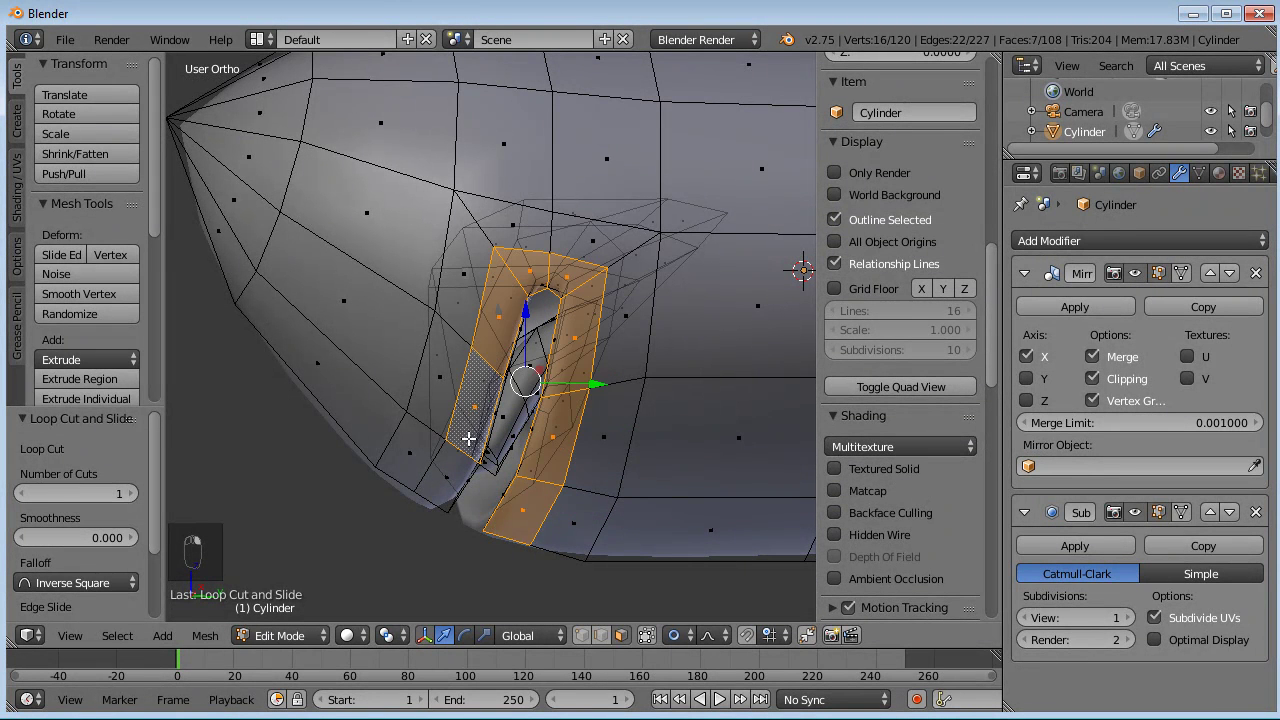
pyautogui.keyDown('shift'); pyautogui.rightClick(452, 478); pyautogui.keyUp('shift')
pyautogui.moveTo(452, 478); pyautogui.dragTo(517, 434, button='middle')
pyautogui.press('KP_3')
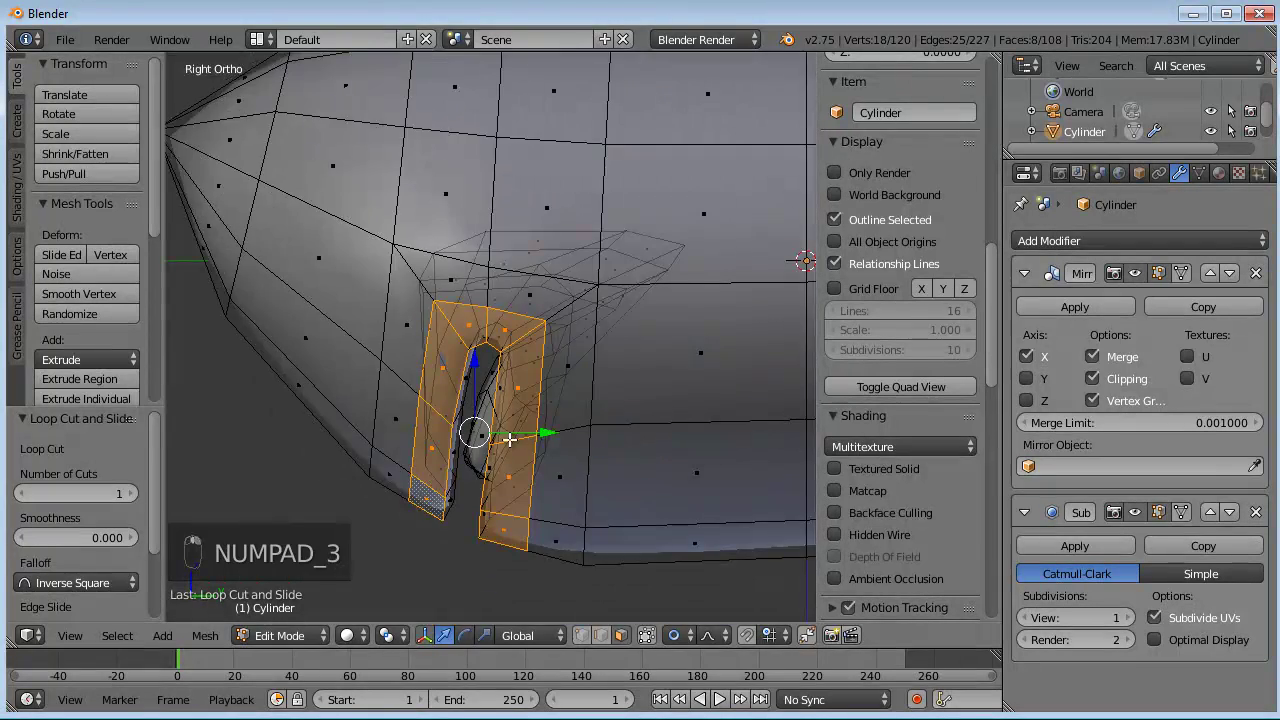
pyautogui.scroll(2, 510, 439)
pyautogui.press('e')
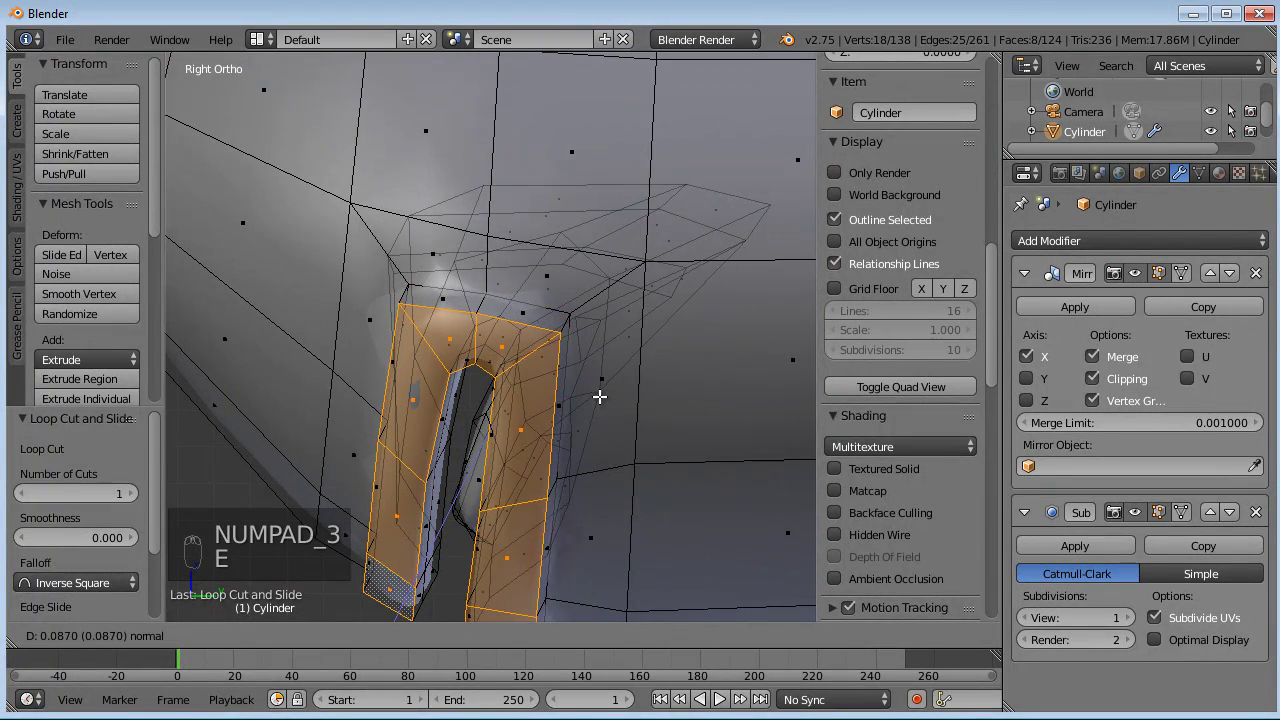
pyautogui.click(599, 396)
# - Examine the extruded lips on the smoothed body outside edit mode
pyautogui.moveTo(590, 490)
pyautogui.mouseDown(button='middle')
pyautogui.moveTo(554, 283)
pyautogui.moveTo(600, 343)
pyautogui.moveTo(567, 317)
pyautogui.moveTo(635, 329)
pyautogui.moveTo(509, 394)
pyautogui.moveTo(534, 472)
pyautogui.moveTo(671, 423)
pyautogui.moveTo(683, 369)
pyautogui.moveTo(603, 423)
pyautogui.moveTo(586, 414)
pyautogui.mouseUp(button='middle')
pyautogui.press('Tab')
pyautogui.scroll(-4, 560, 325)
pyautogui.scroll(2, 509, 394)
pyautogui.scroll(3, 586, 418)
pyautogui.scroll(-4, 477, 417)
pyautogui.press('Tab')
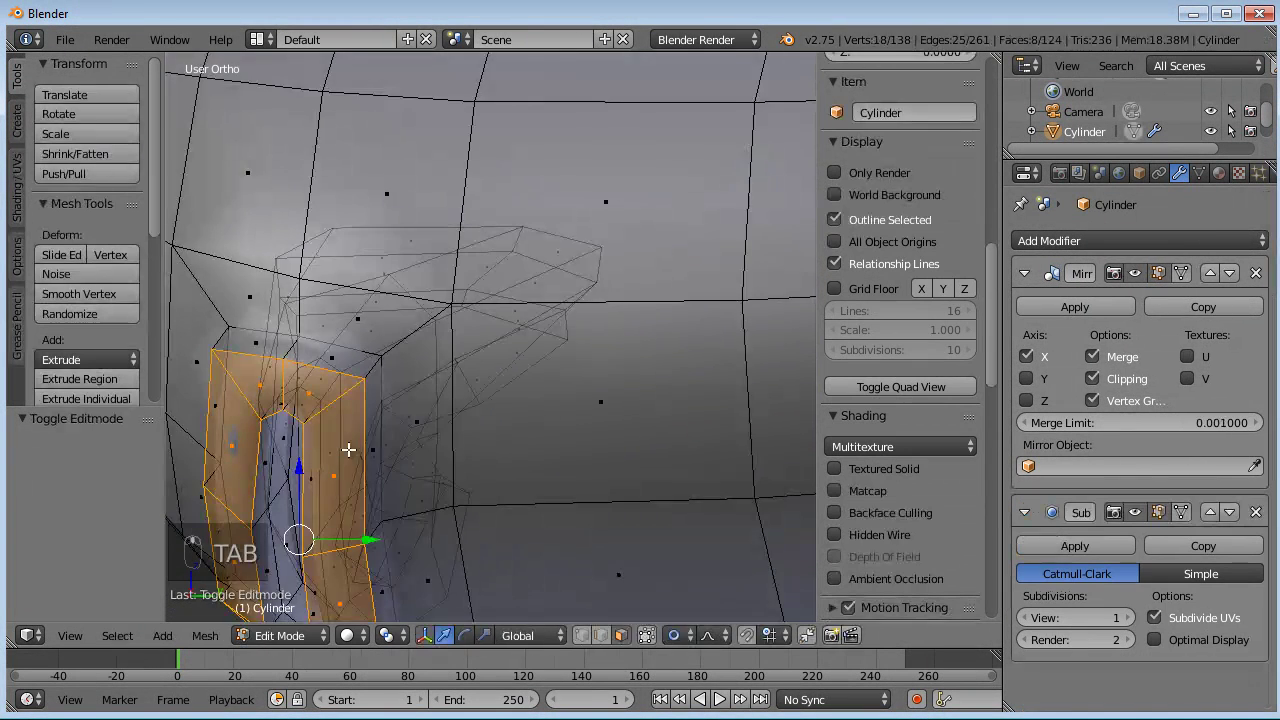
# - Select the vertices around the outer corner where the lips meet and smooth them with factor 0.500 and 5 repeats
pyautogui.keyDown('shift'); pyautogui.moveTo(348, 450); pyautogui.dragTo(565, 442, button='middle'); pyautogui.keyUp('shift')
pyautogui.click(596, 638)
pyautogui.keyDown('shift'); pyautogui.moveTo(435, 408); pyautogui.dragTo(500, 440, button='middle'); pyautogui.keyUp('shift')
pyautogui.scroll(2, 507, 468)
pyautogui.rightClick(509, 460)
pyautogui.keyDown('shift'); pyautogui.rightClick(516, 395); pyautogui.keyUp('shift')
pyautogui.moveTo(520, 393); pyautogui.dragTo(547, 348, button='middle')
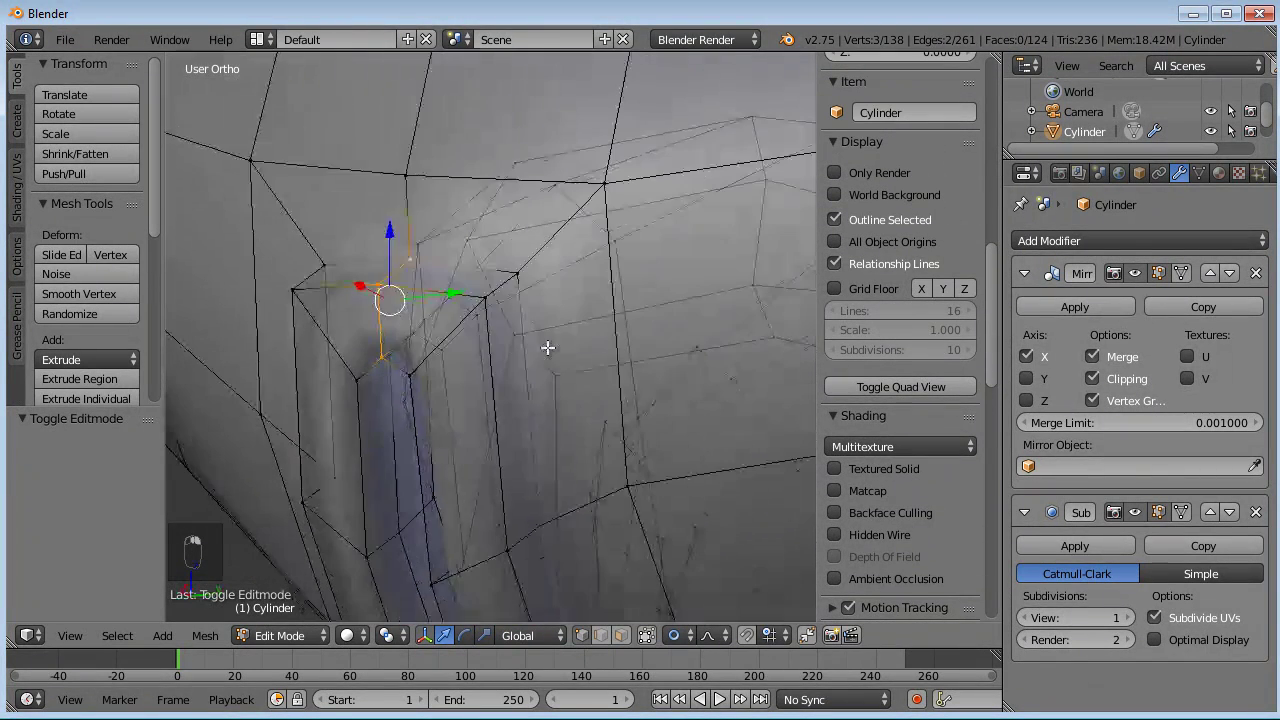
pyautogui.keyDown('shift'); pyautogui.rightClick(410, 375); pyautogui.keyUp('shift')
pyautogui.moveTo(412, 376); pyautogui.dragTo(426, 354, button='middle')
pyautogui.keyDown('shift'); pyautogui.rightClick(557, 343); pyautogui.keyUp('shift')
pyautogui.moveTo(557, 343); pyautogui.dragTo(707, 323, button='middle')
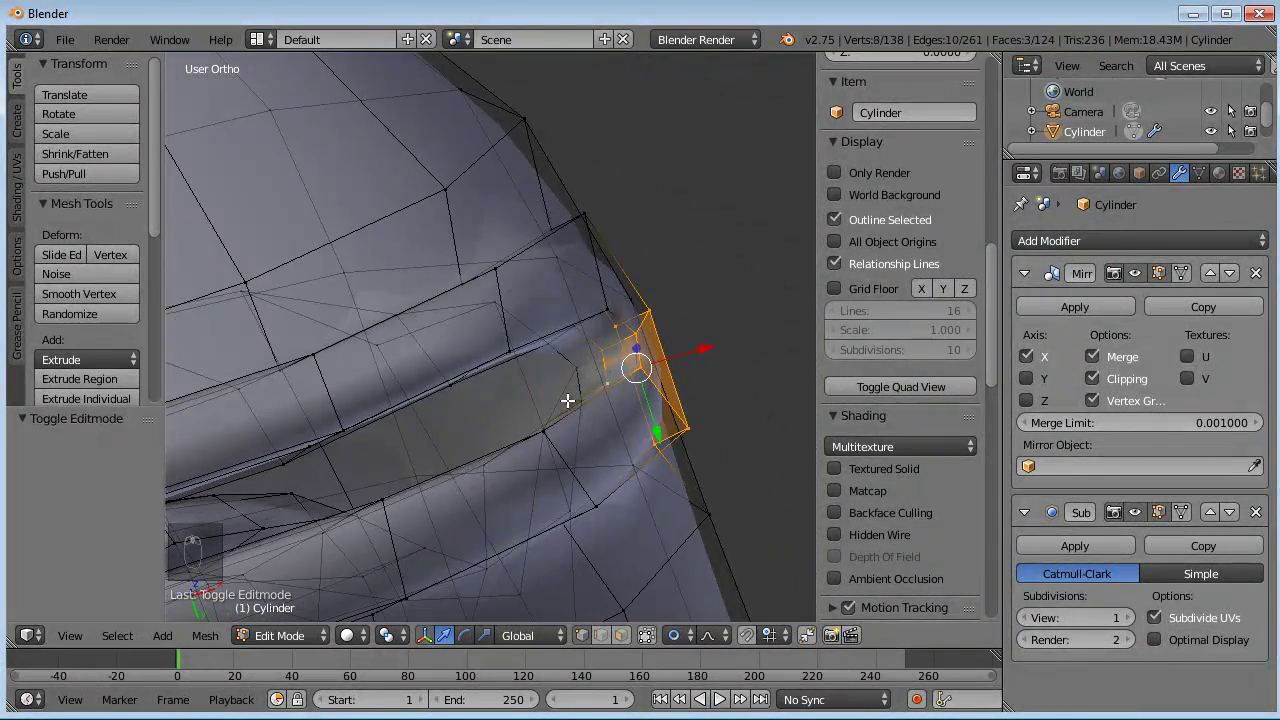
pyautogui.moveTo(628, 373); pyautogui.dragTo(540, 432, button='middle')
pyautogui.keyDown('shift'); pyautogui.rightClick(617, 249); pyautogui.keyUp('shift')
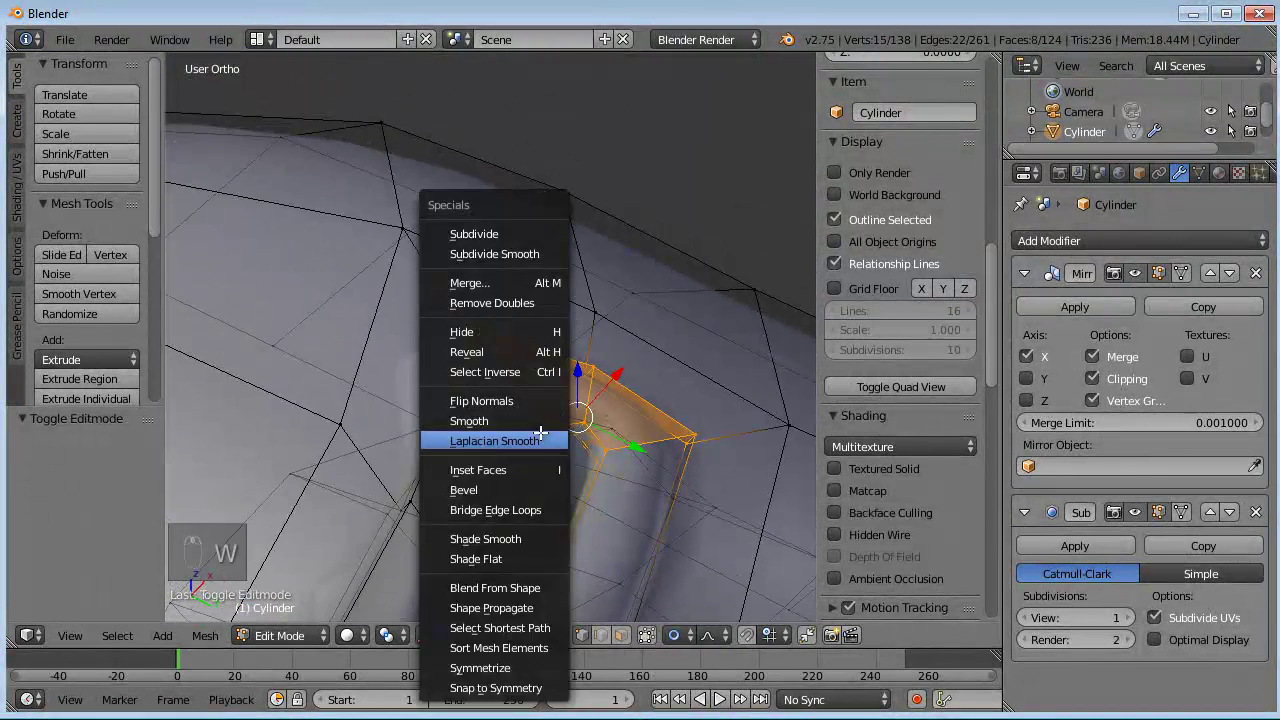
pyautogui.click(540, 421)
pyautogui.moveTo(629, 423); pyautogui.dragTo(286, 533, button='middle')
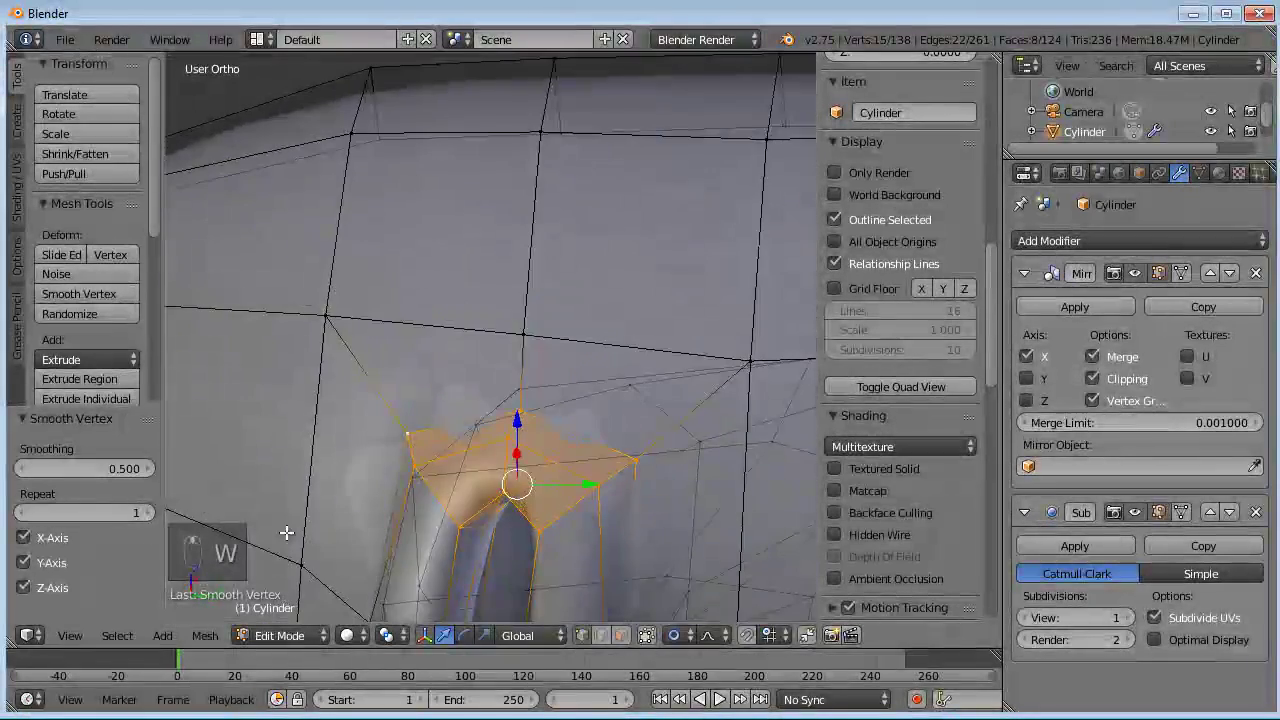
pyautogui.scroll(-4, 494, 489)
pyautogui.moveTo(494, 489); pyautogui.dragTo(189, 518, button='middle')
pyautogui.click(148, 512)
pyautogui.click(148, 512)
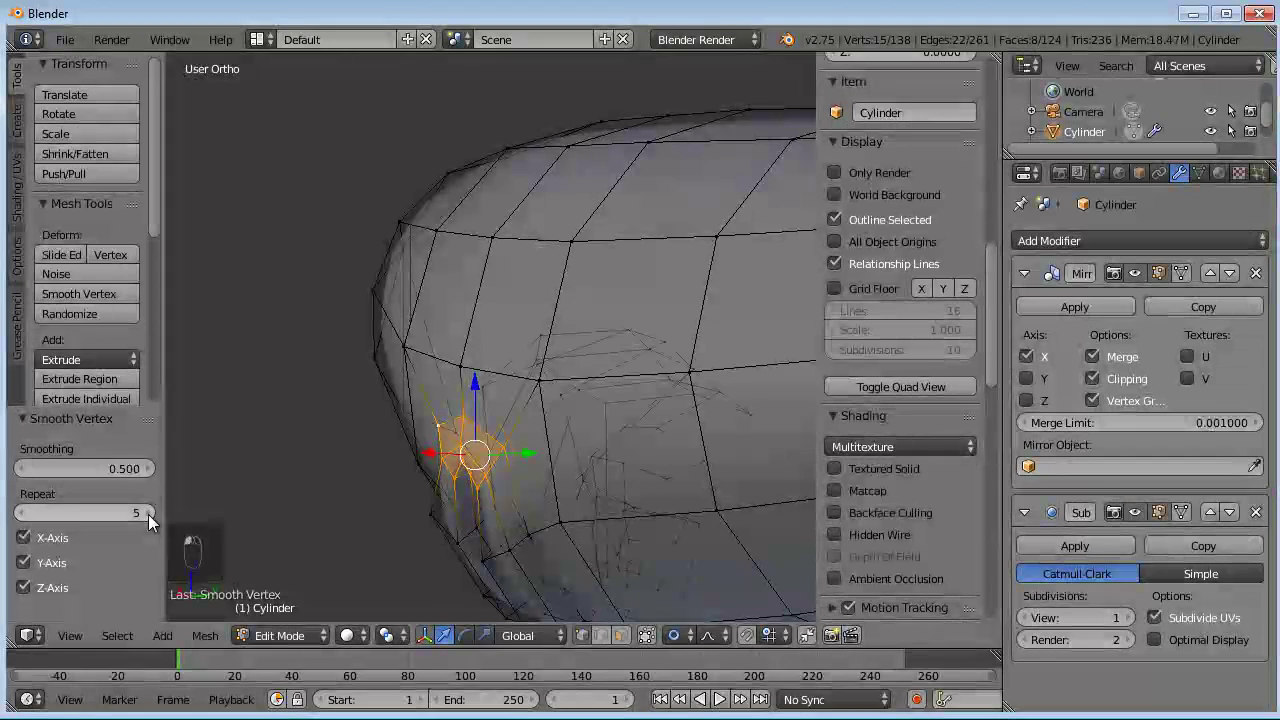
# - Reposition single vertices around the lip corner, offsetting the last by about X 0.019, Y -0.009, Z 0.028
pyautogui.moveTo(554, 440); pyautogui.dragTo(486, 434, button='middle')
pyautogui.rightClick(441, 415)
pyautogui.scroll(4, 498, 428)
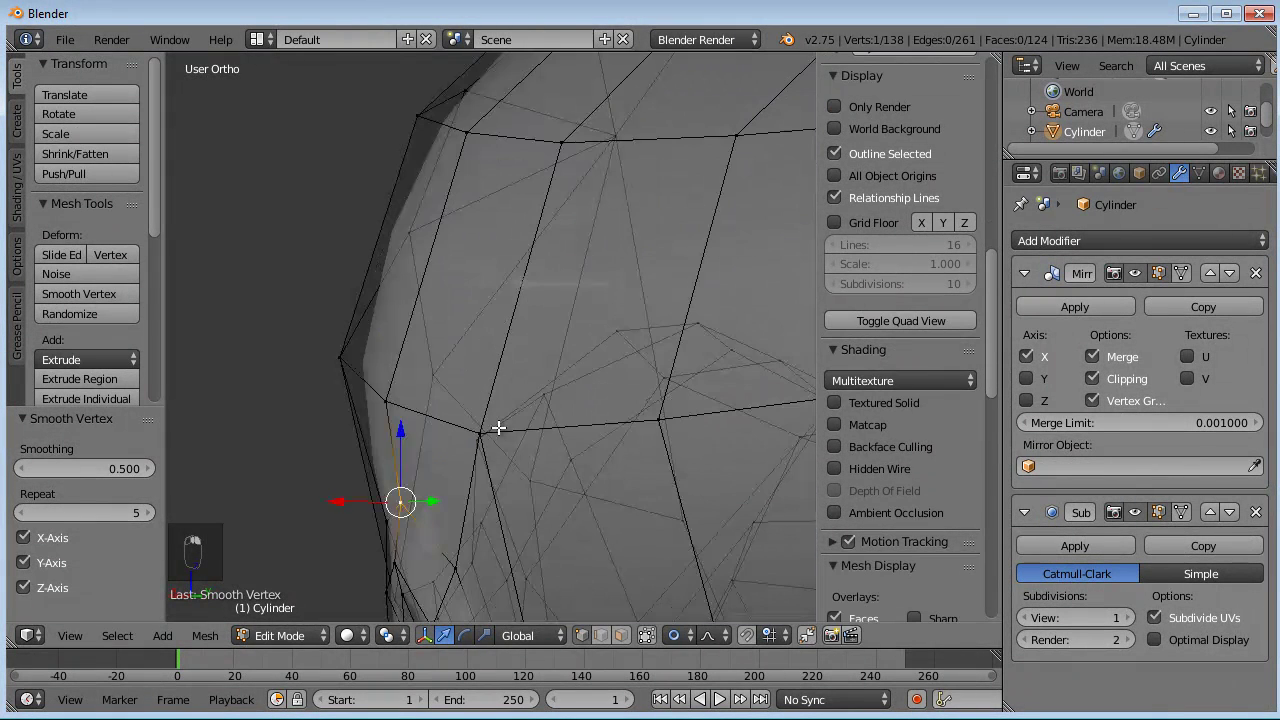
pyautogui.click(445, 542)
pyautogui.scroll(-3, 443, 523)
pyautogui.moveTo(443, 523); pyautogui.dragTo(680, 434, button='middle')
pyautogui.scroll(3, 604, 416)
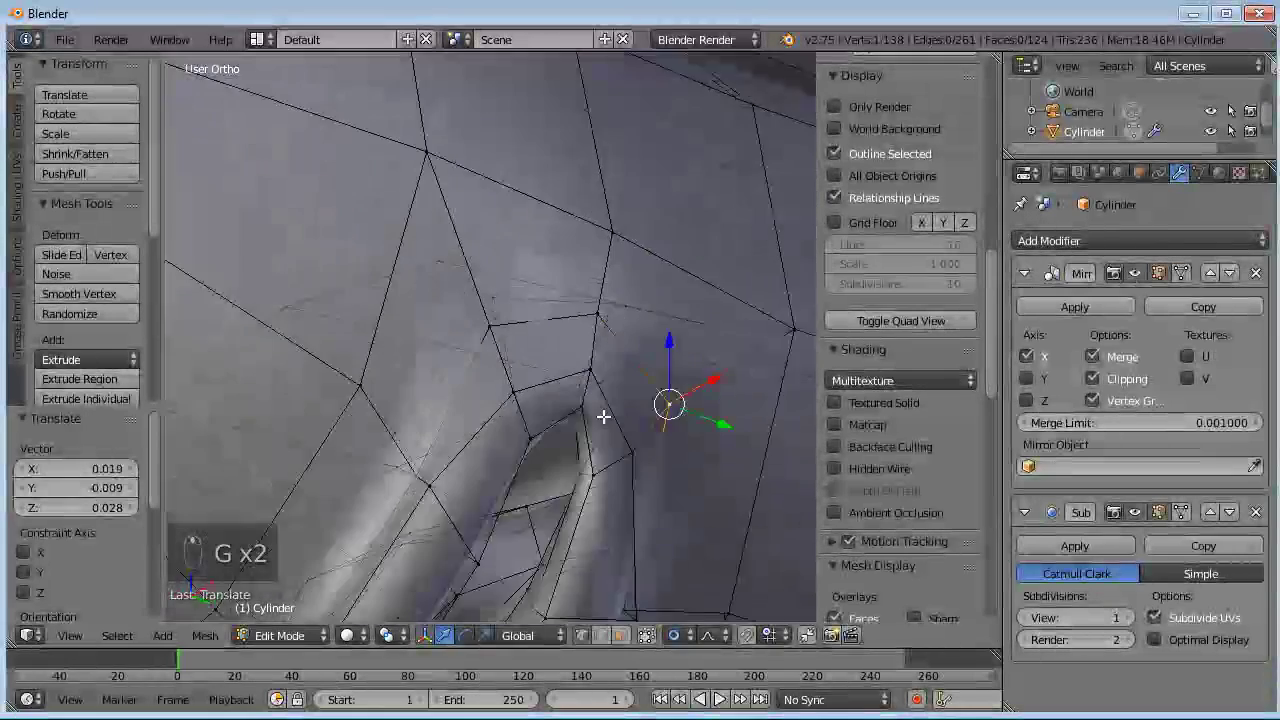
# - Move the upper lip's inner edge at the corner by about X -0.005, Y 0.031, Z -0.045
pyautogui.scroll(1, 604, 416)
pyautogui.rightClick(541, 462)
pyautogui.keyDown('shift'); pyautogui.rightClick(544, 463); pyautogui.keyUp('shift')
pyautogui.press('g')
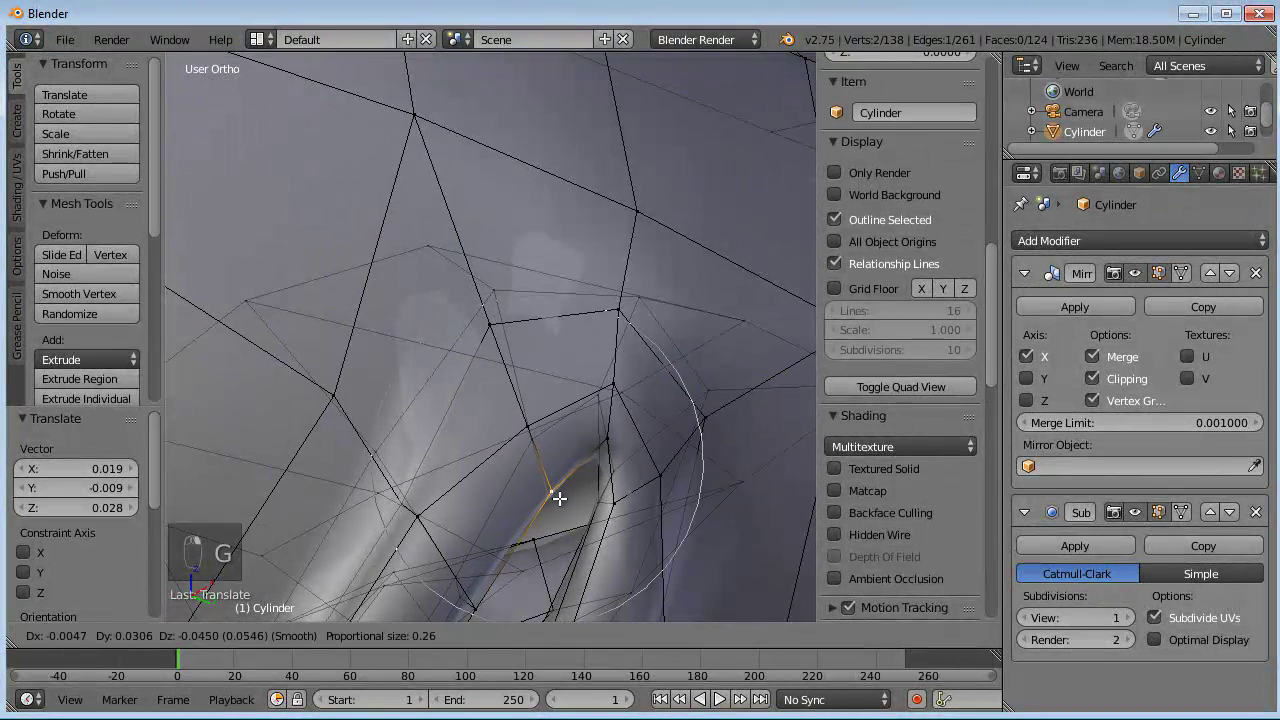
pyautogui.click(559, 498)
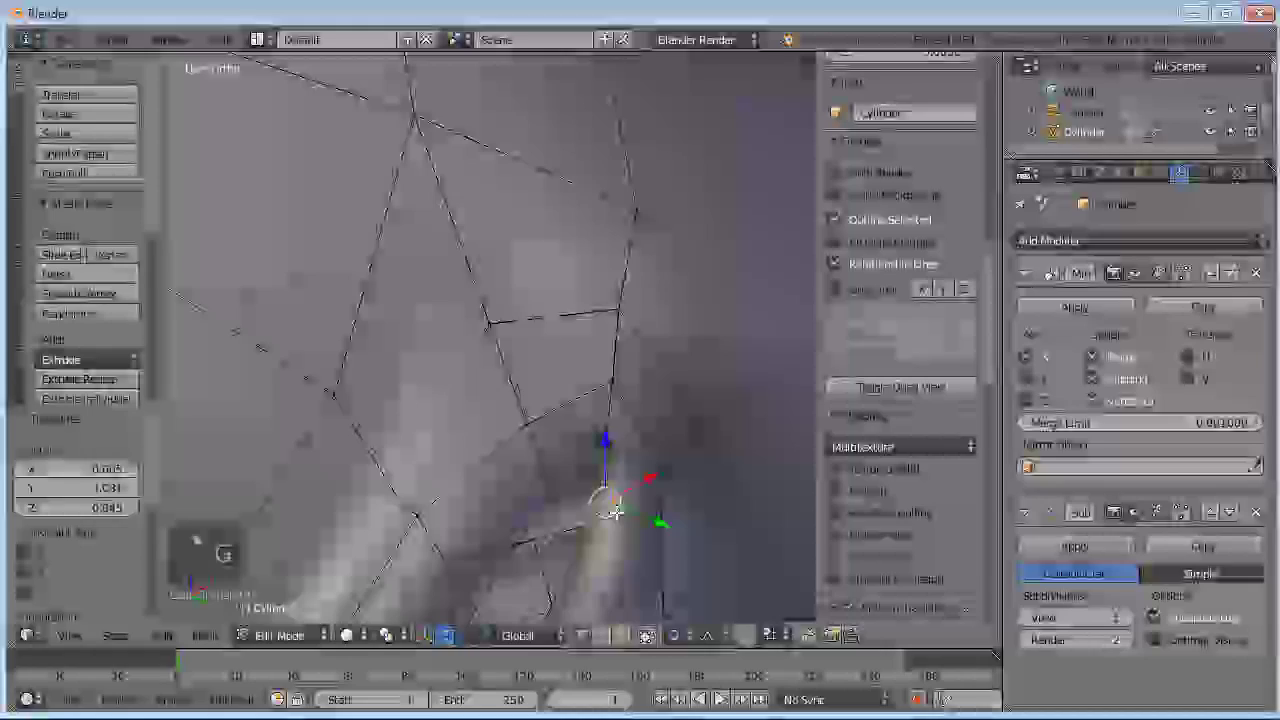
# - Narrow the mouth corner by moving lower-lip vertices about X -0.016, Y -0.030, Z 0.013, then X -0.013, Y -0.037, Z 0.027
pyautogui.press('g')
pyautogui.click(613, 489)
pyautogui.rightClick(612, 489)
pyautogui.press('g')
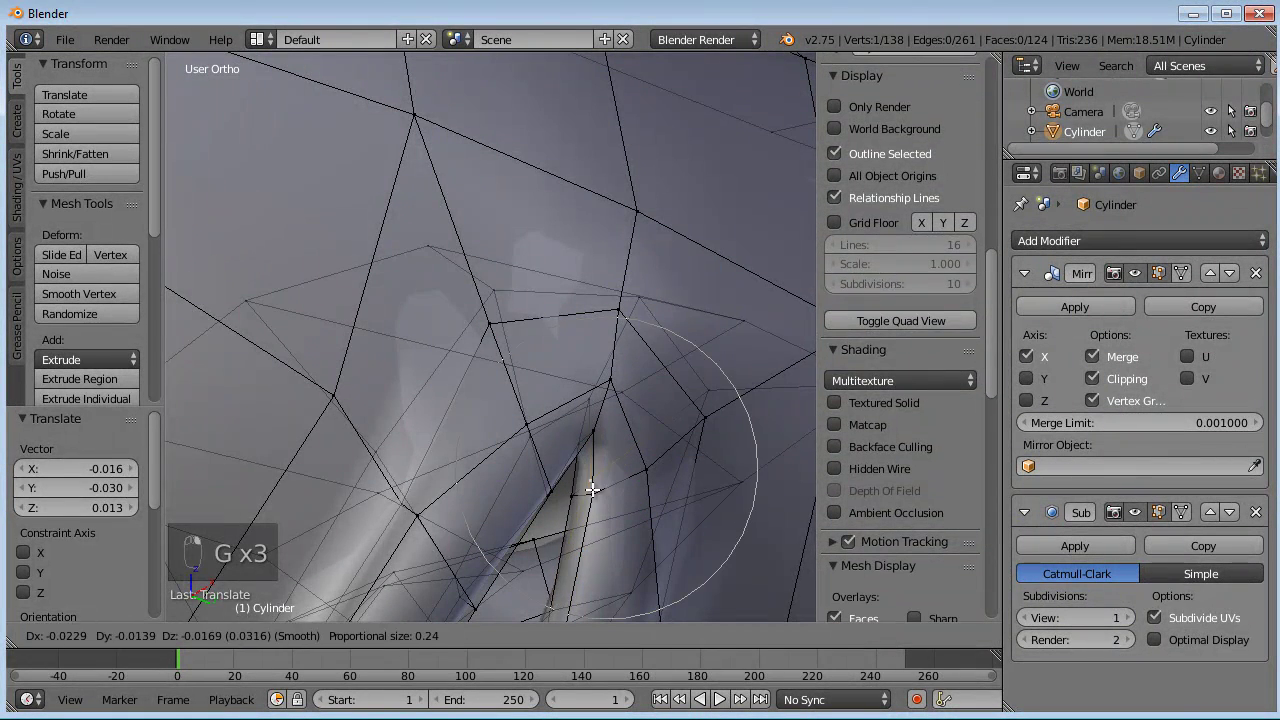
pyautogui.moveTo(593, 565); pyautogui.dragTo(610, 428, button='middle')
pyautogui.press('g')
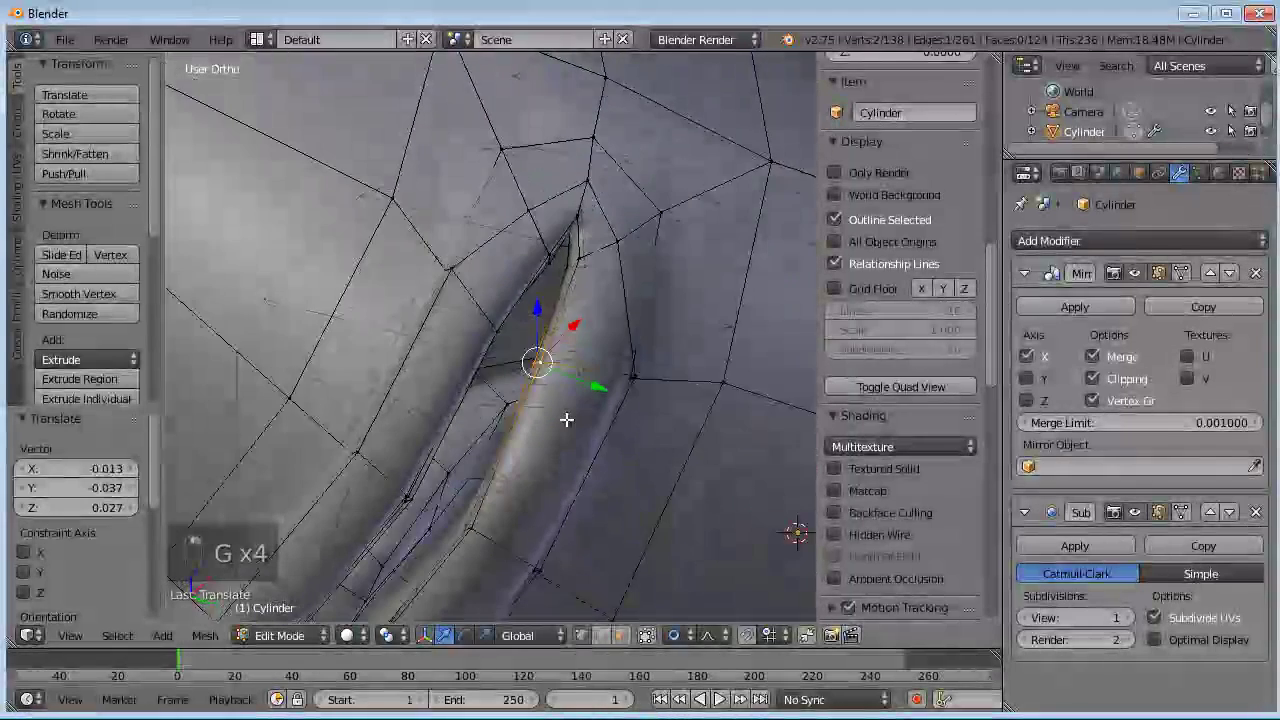
# - Reposition upper-lip vertices by about Y 0.059, Z -0.028, then Y 0.073, Z -0.047, and another by Y -0.078, Z 0.061
pyautogui.rightClick(490, 333)
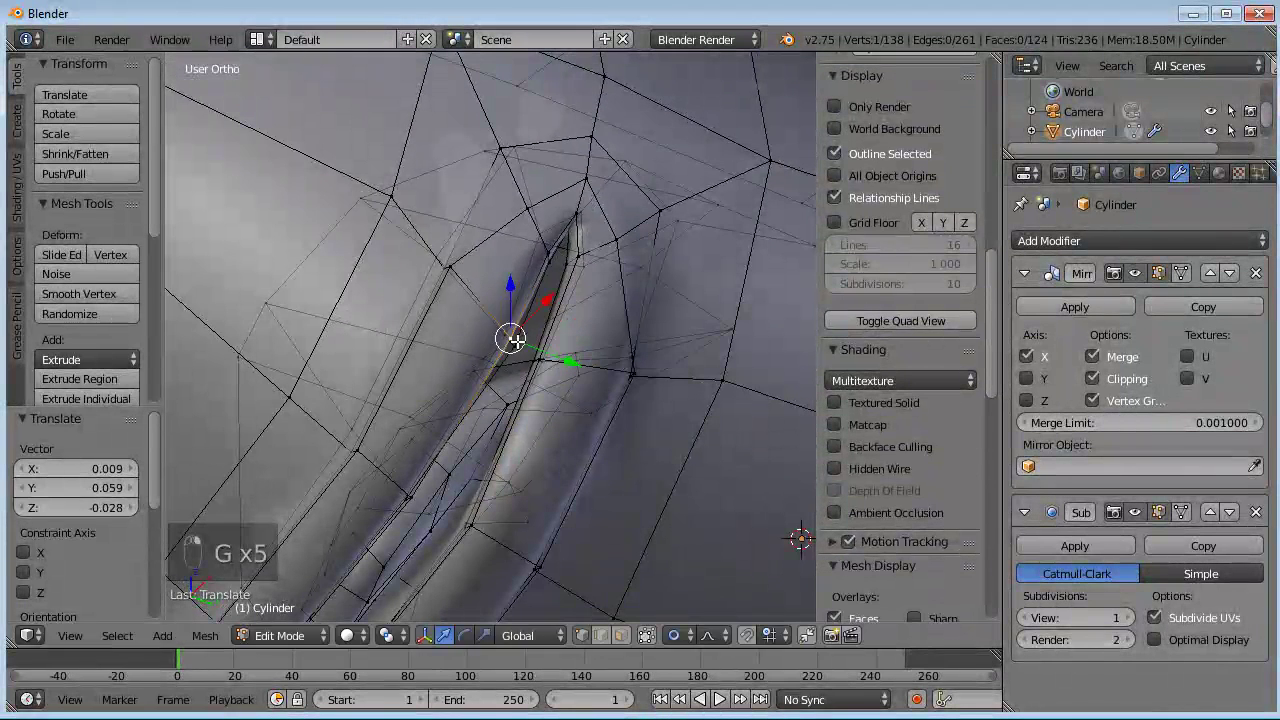
pyautogui.scroll(6, 490, 300)
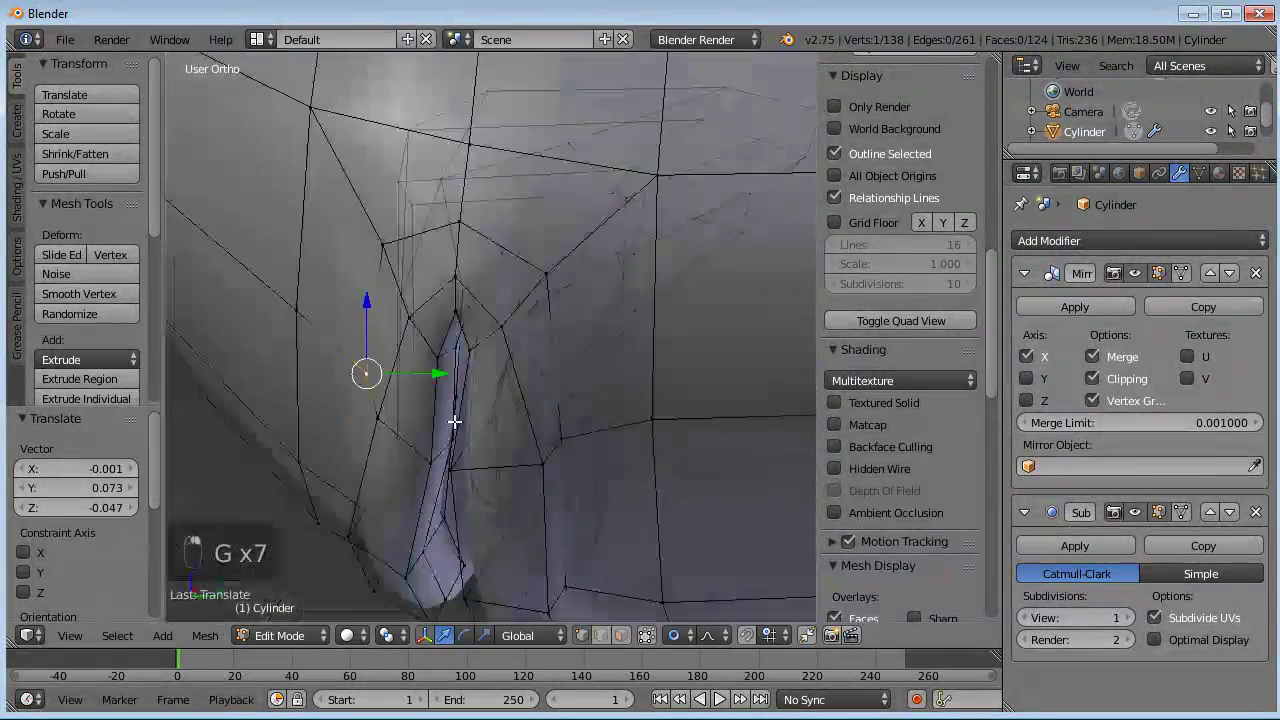
pyautogui.press('g')
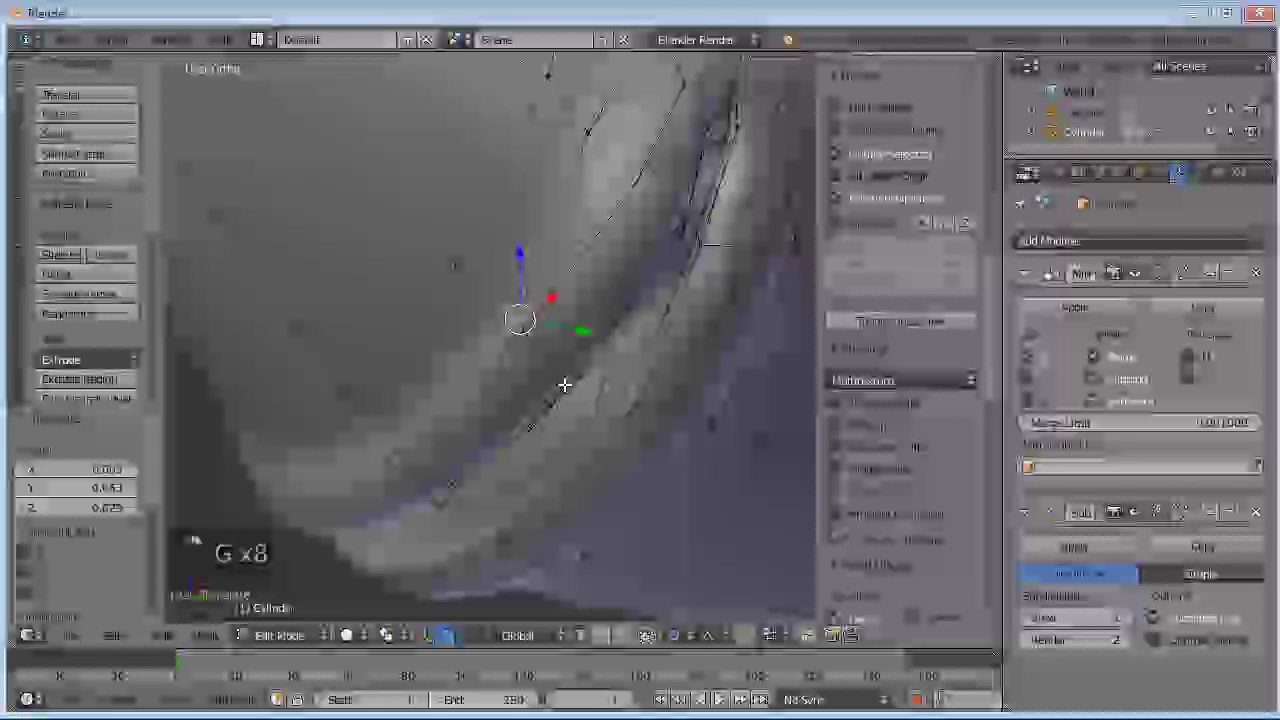
pyautogui.press('g')
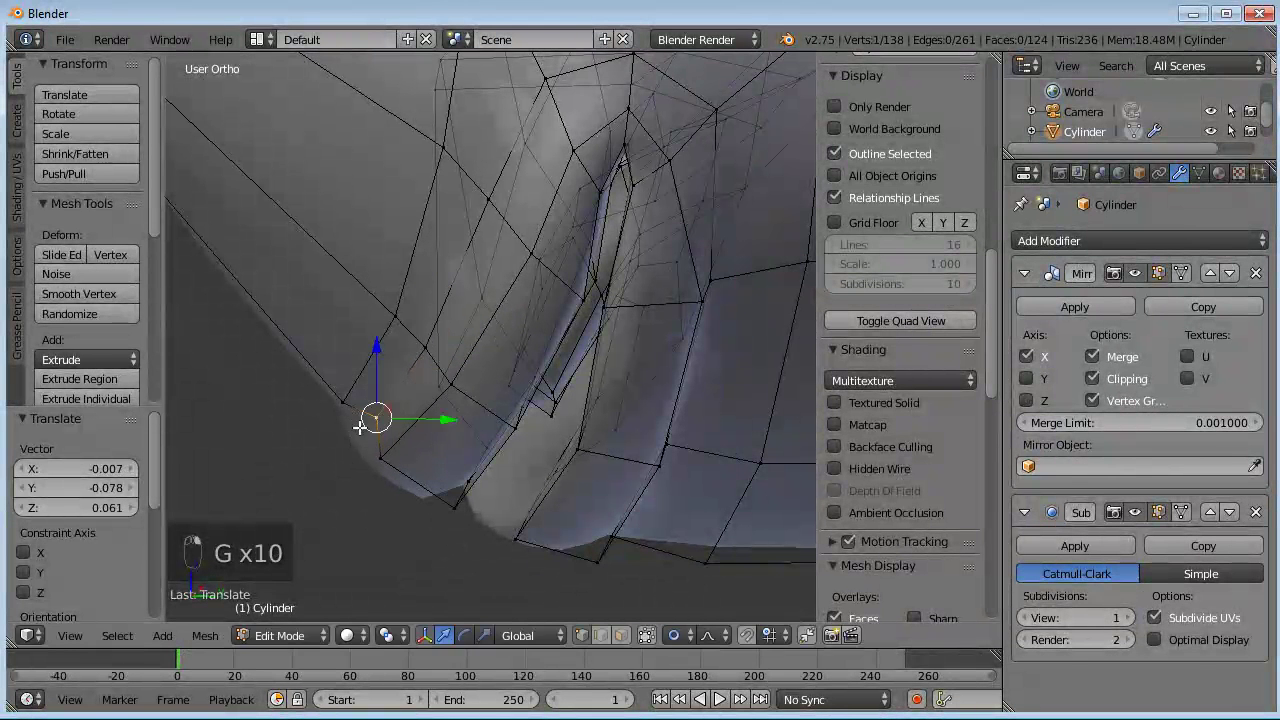
# - Adjust the upper lip's front vertices, moving the one along its side by about X 0.002, Y 0.030, Z -0.027
pyautogui.press('g')
pyautogui.click(493, 412)
pyautogui.rightClick(531, 255)
pyautogui.press('g')
pyautogui.click(544, 267)
pyautogui.moveTo(556, 420); pyautogui.dragTo(530, 495, button='middle')
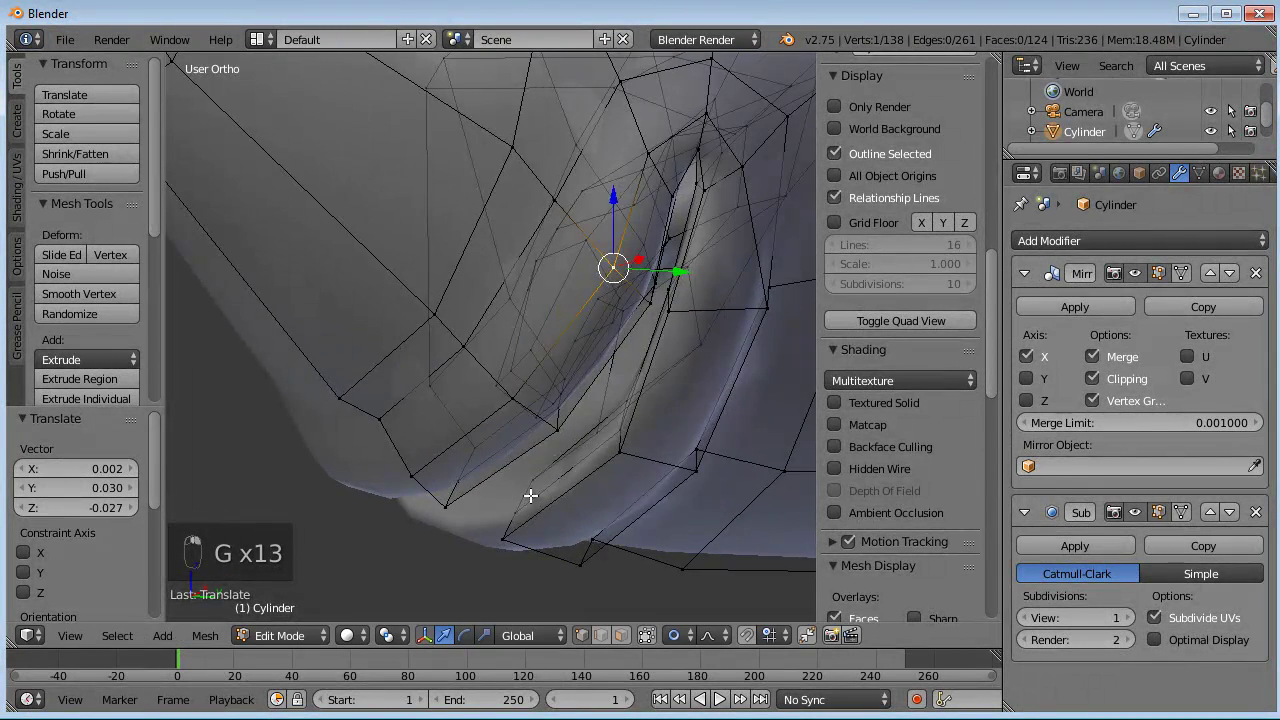
# - Raise the lower lip's inner front edge toward the upper lip with proportional editing
pyautogui.keyDown('shift'); pyautogui.rightClick(517, 506); pyautogui.keyUp('shift')
pyautogui.moveTo(637, 497); pyautogui.dragTo(597, 520, button='middle')
pyautogui.press('g')
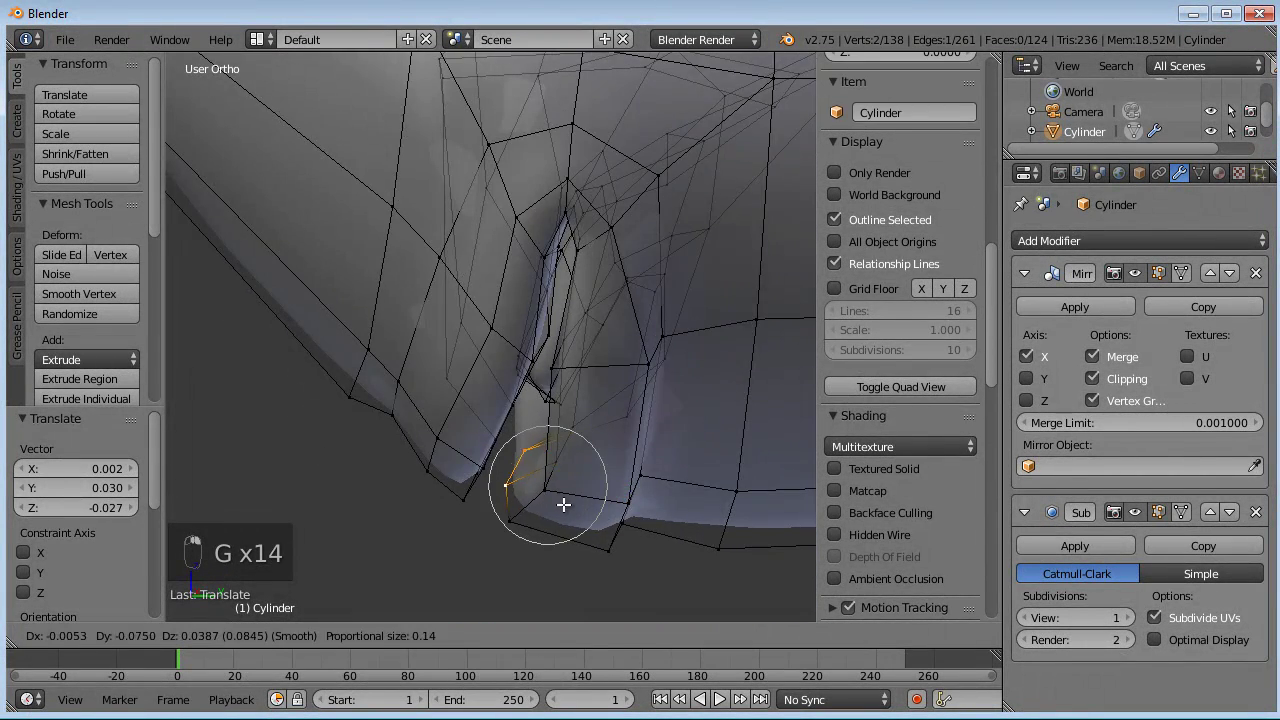
pyautogui.click(560, 470)
pyautogui.press('g')
pyautogui.click(555, 409)
# - Move the upper lip's vertices near the centre line toward the lower lip by about X 0.007, Y 0.070, Z -0.006
pyautogui.moveTo(555, 409); pyautogui.dragTo(729, 286, button='middle')
pyautogui.keyDown('shift'); pyautogui.moveTo(768, 361); pyautogui.dragTo(414, 431, button='middle'); pyautogui.keyUp('shift')
pyautogui.press('g')
pyautogui.click(480, 459)
pyautogui.rightClick(423, 474)
pyautogui.keyDown('shift'); pyautogui.moveTo(450, 533); pyautogui.dragTo(563, 383, button='middle'); pyautogui.keyUp('shift')
pyautogui.press('g')
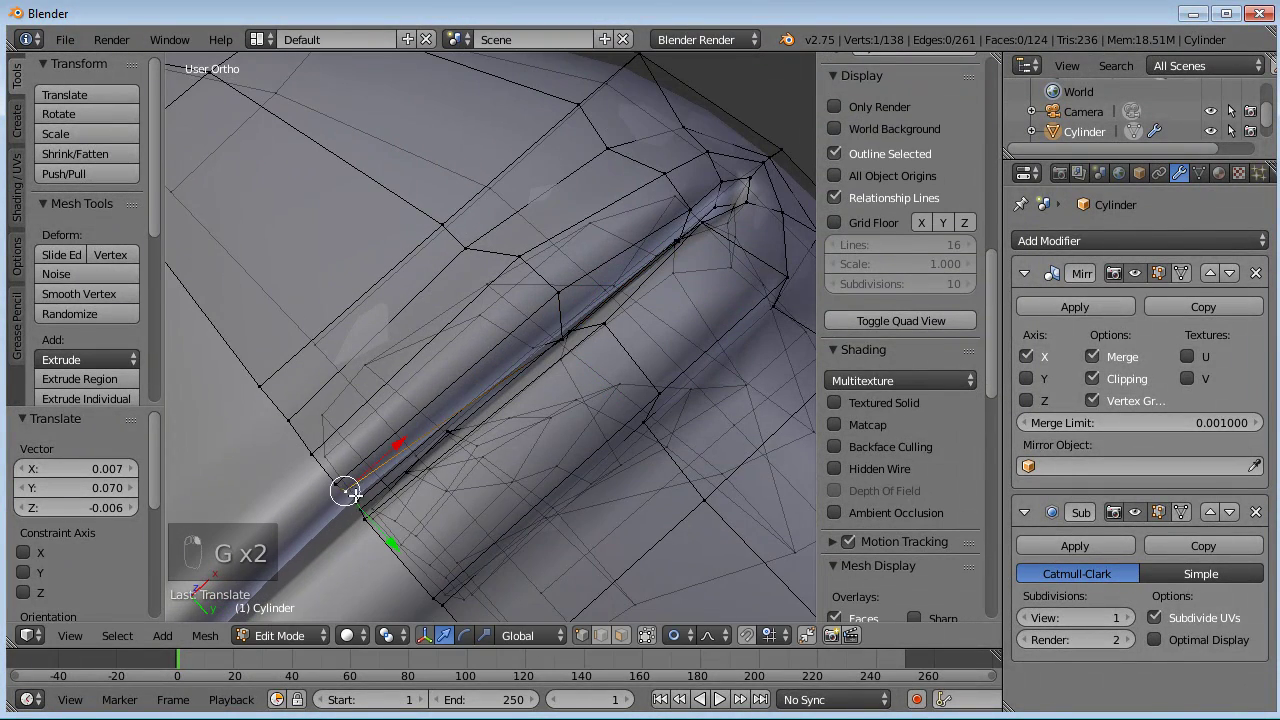
# - Move the upper-lip vertex near the centre by about X -0.008, Y 0.077, Z -0.008, and the corner pair by X 0.007, Y 0.036, Z -0.004
pyautogui.press('g')
pyautogui.click(382, 530)
pyautogui.moveTo(382, 530); pyautogui.dragTo(535, 361, button='middle')
pyautogui.scroll(6, 520, 380)
pyautogui.rightClick(484, 223)
pyautogui.keyDown('shift'); pyautogui.rightClick(466, 222); pyautogui.keyUp('shift')
pyautogui.press('g')
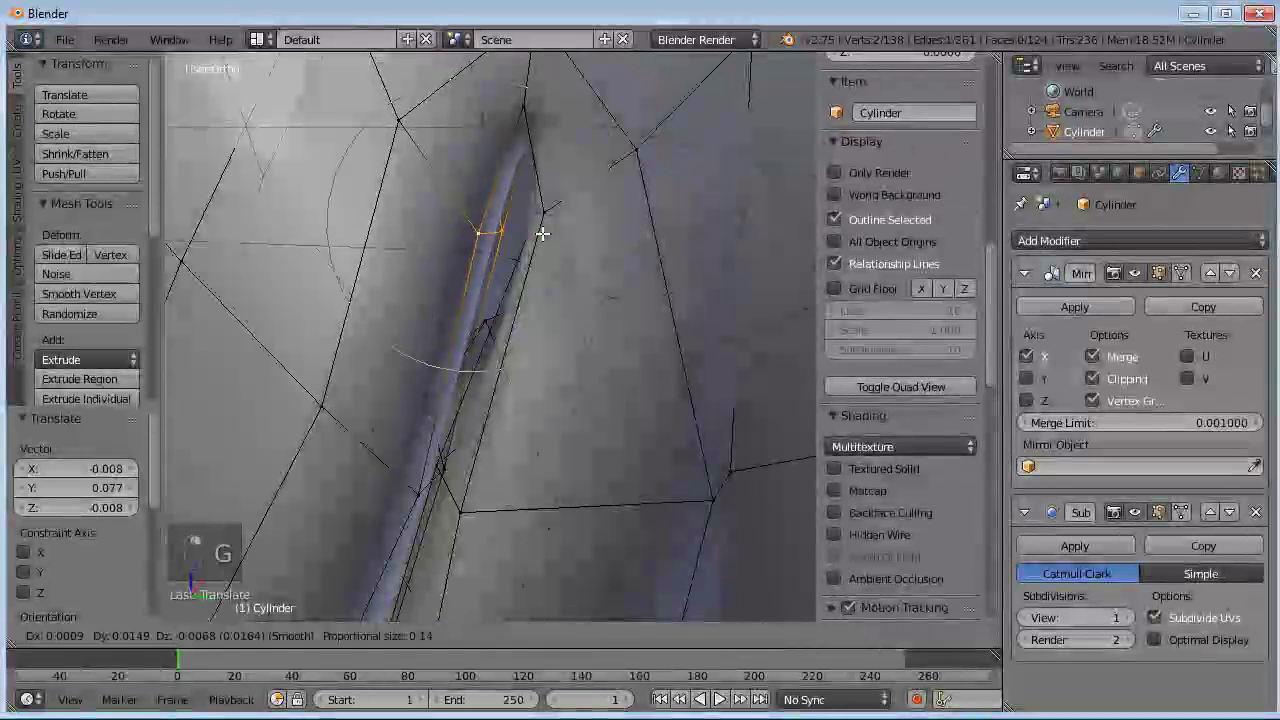
pyautogui.click(555, 228)
# - Shift the lower lip's corner vertices toward the upper lip, moving the next vertex along the lip by about X -0.008, Y -0.036, Z 0.001
pyautogui.press('g')
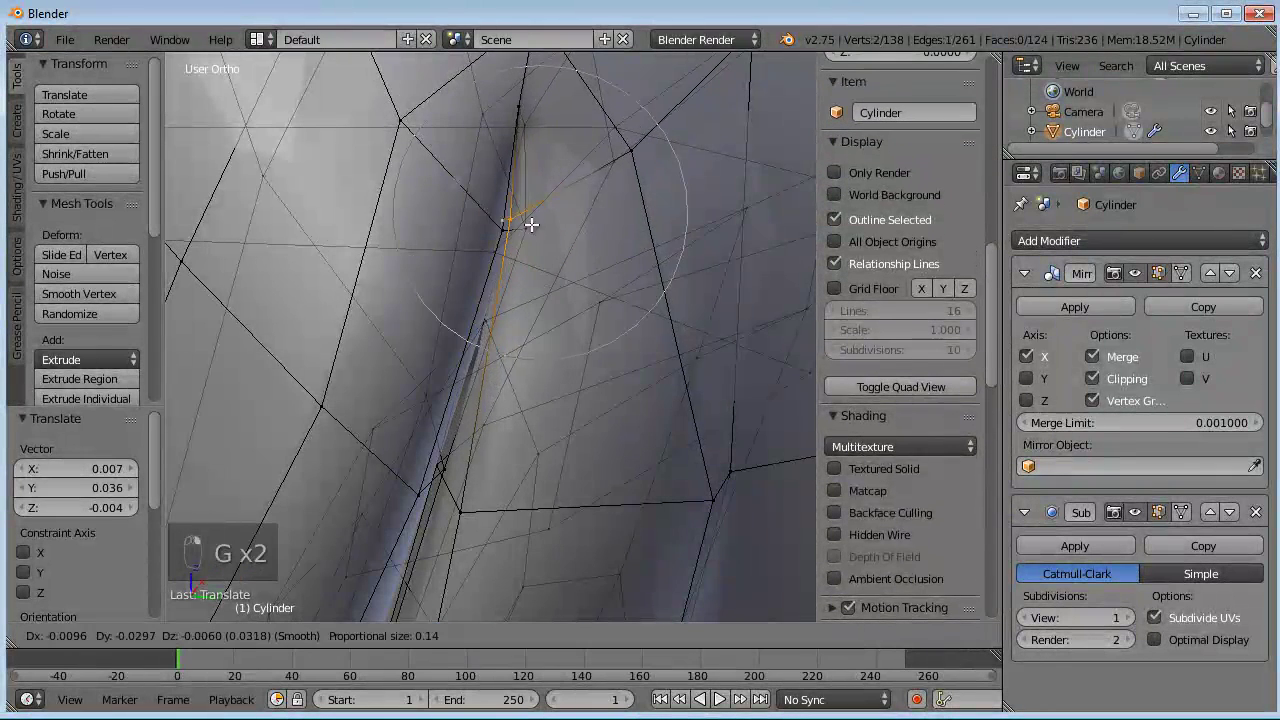
pyautogui.click(530, 226)
pyautogui.scroll(-2, 531, 270)
pyautogui.keyDown('shift'); pyautogui.moveTo(531, 277); pyautogui.dragTo(558, 172, button='middle'); pyautogui.keyUp('shift')
pyautogui.rightClick(487, 336)
pyautogui.press('g')
pyautogui.click(490, 355)
pyautogui.press('g')
pyautogui.click(480, 340)
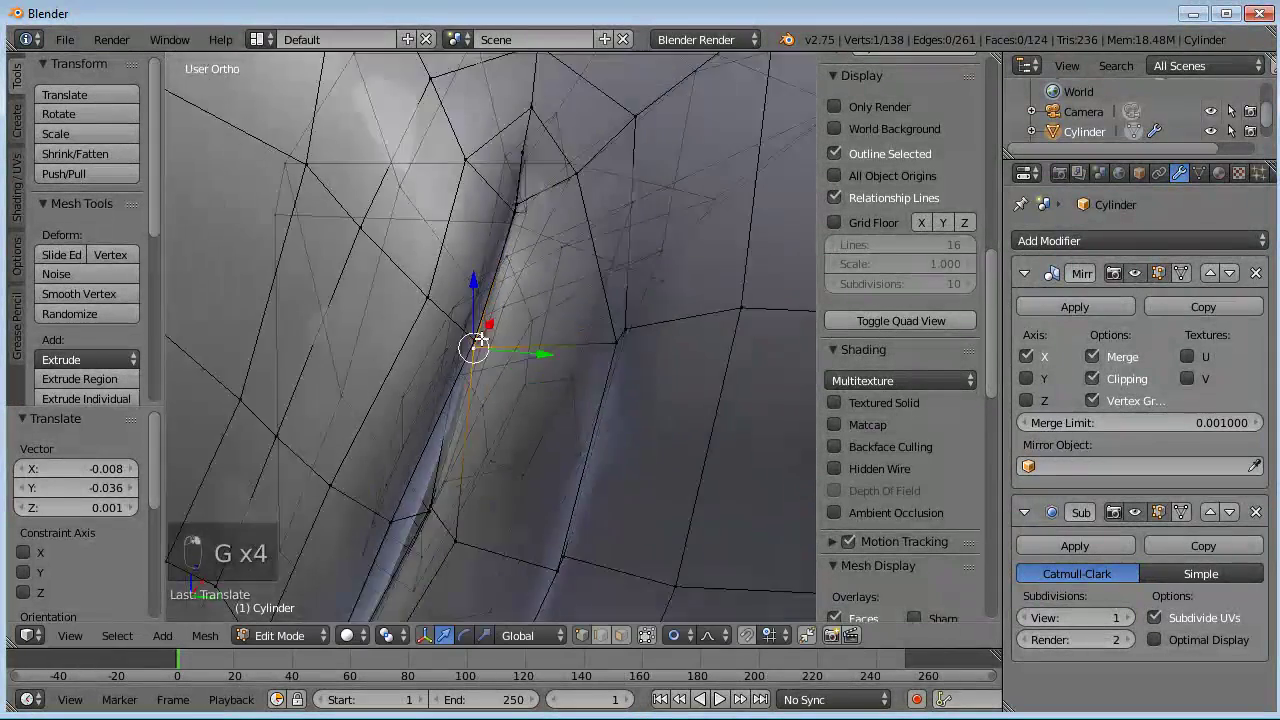
# - Reposition the lower lip's inner edge vertices beside the slot with proportional editing to close the gap to the upper lip
pyautogui.moveTo(480, 340); pyautogui.dragTo(625, 280, button='middle')
pyautogui.moveTo(545, 300)
pyautogui.mouseDown(button='middle')
pyautogui.moveTo(566, 337)
pyautogui.moveTo(549, 308)
pyautogui.mouseUp(button='middle')
pyautogui.scroll(3, 572, 338)
pyautogui.keyDown('shift'); pyautogui.rightClick(612, 304); pyautogui.keyUp('shift')
pyautogui.press('g')
pyautogui.click(600, 307)
pyautogui.press('g')
pyautogui.click(468, 505)
# - Move the lower lip's front vertex by about X -0.009, Y -0.107, Z -0.070, and again by X 0.001, Y -0.075, Z 0.004
pyautogui.moveTo(468, 505); pyautogui.dragTo(562, 395, button='middle')
pyautogui.press('g')
pyautogui.click(563, 471)
pyautogui.press('g')
pyautogui.click(560, 357)
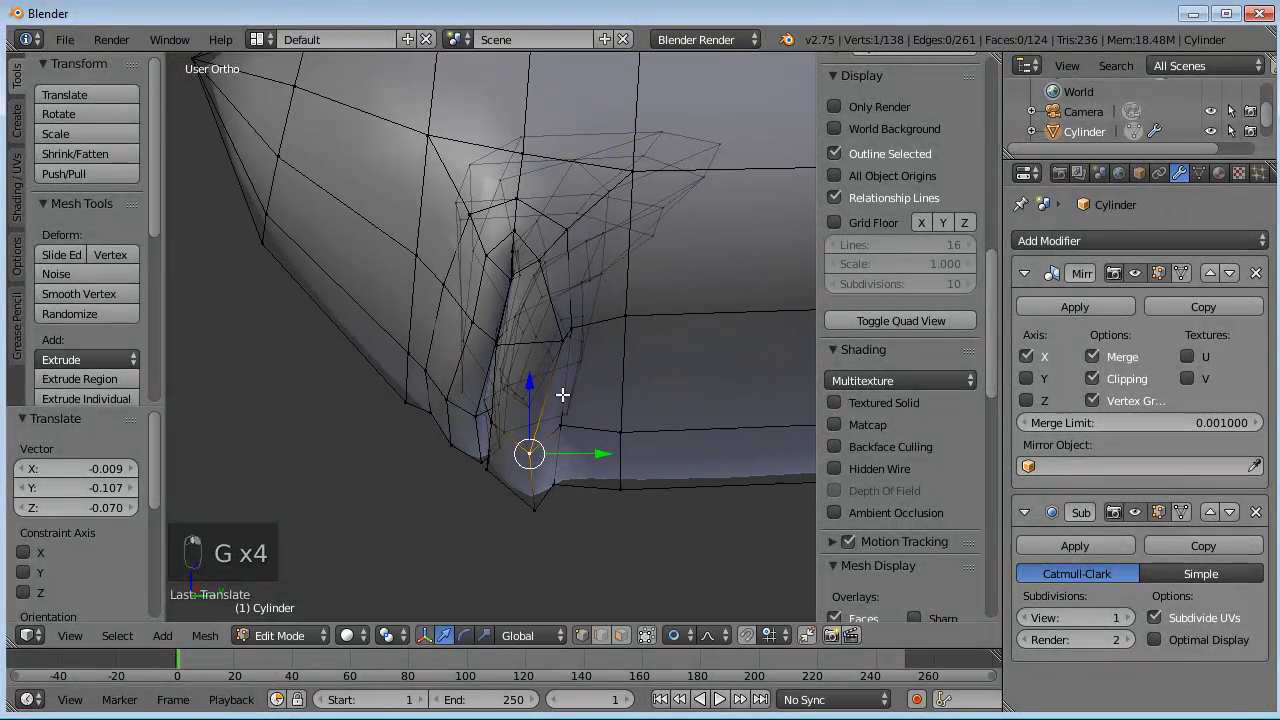
pyautogui.press('g')
pyautogui.click(545, 344)
pyautogui.scroll(-6, 545, 343)
pyautogui.moveTo(501, 329); pyautogui.dragTo(646, 334, button='middle')
pyautogui.scroll(6, 640, 344)
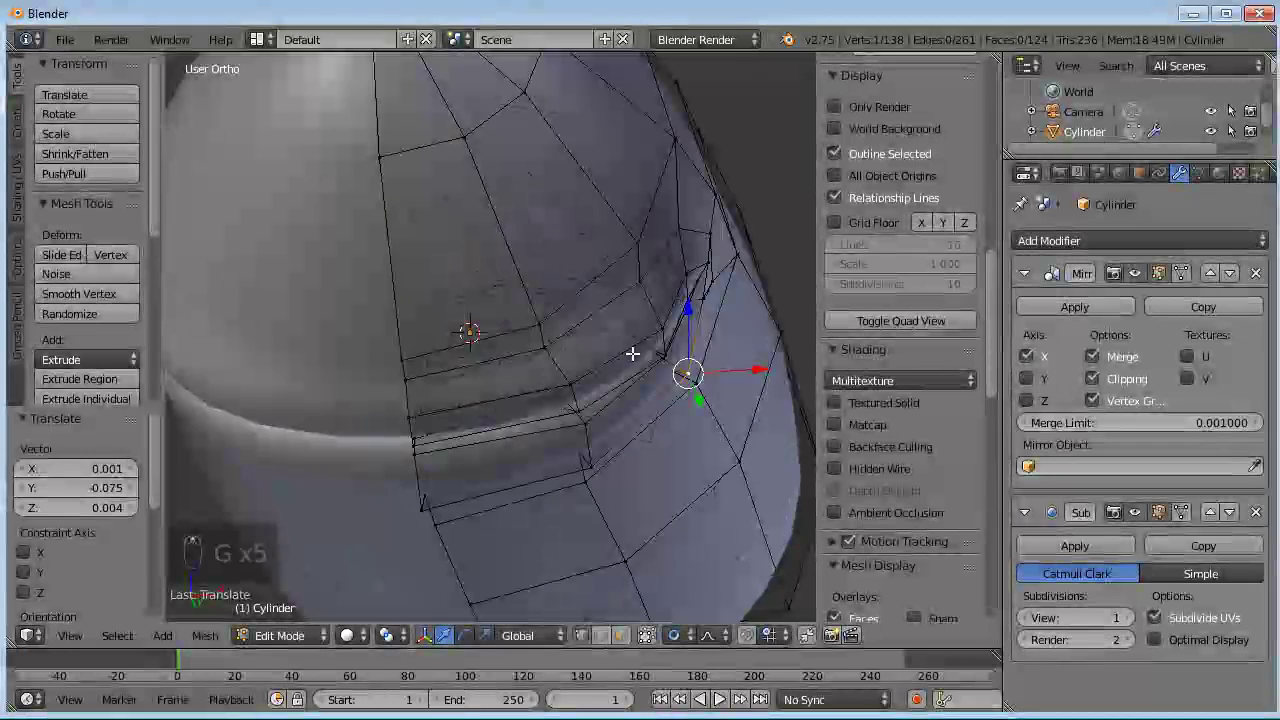
pyautogui.keyDown('shift'); pyautogui.rightClick(665, 355); pyautogui.keyUp('shift')
pyautogui.scroll(-3, 650, 366)
pyautogui.moveTo(631, 377); pyautogui.dragTo(692, 405, button='middle')
pyautogui.moveTo(538, 455); pyautogui.dragTo(626, 552, button='middle')
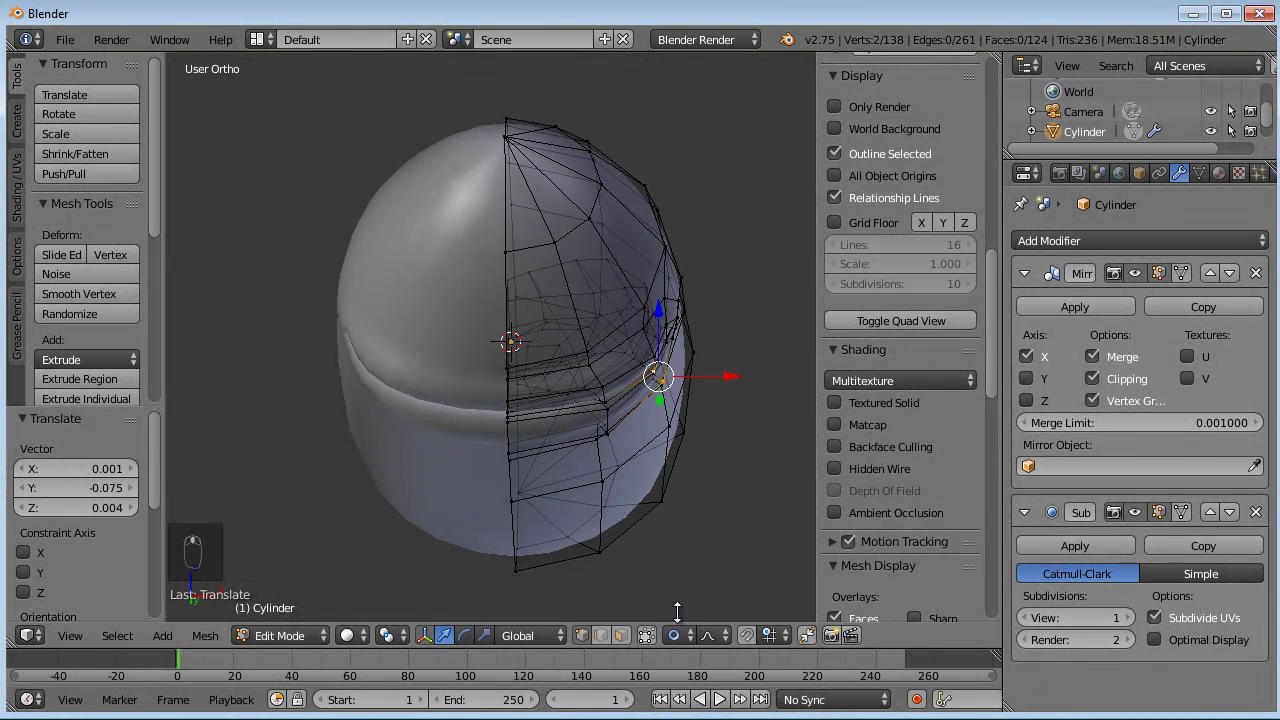
pyautogui.press('g')
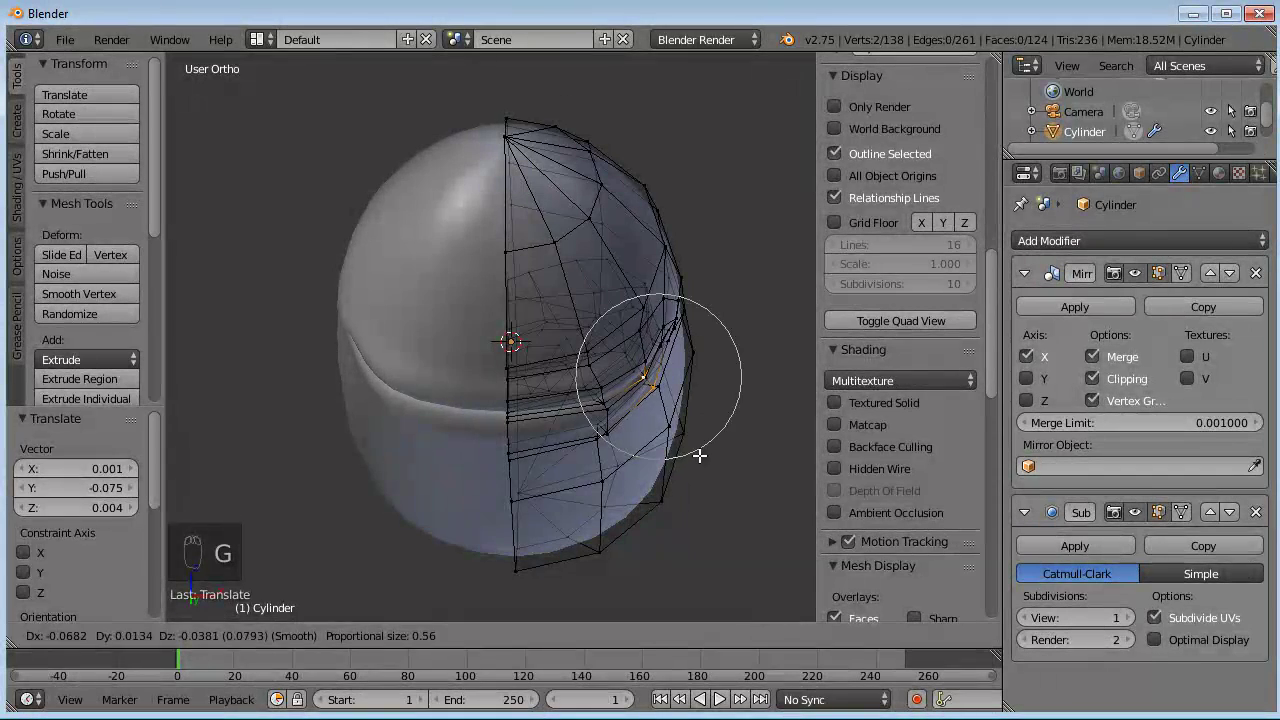
pyautogui.rightClick(702, 450)
pyautogui.moveTo(703, 446); pyautogui.dragTo(531, 423, button='middle')
pyautogui.press('a')
# - Move the lip vertex pair near the mouth corner inward, rotate it, and shift it by about X -0.027, Y 0.008, Z -0.027
pyautogui.scroll(4, 585, 375)
pyautogui.keyDown('shift'); pyautogui.moveTo(611, 354); pyautogui.dragTo(488, 449, button='middle'); pyautogui.keyUp('shift')
pyautogui.scroll(3, 488, 449)
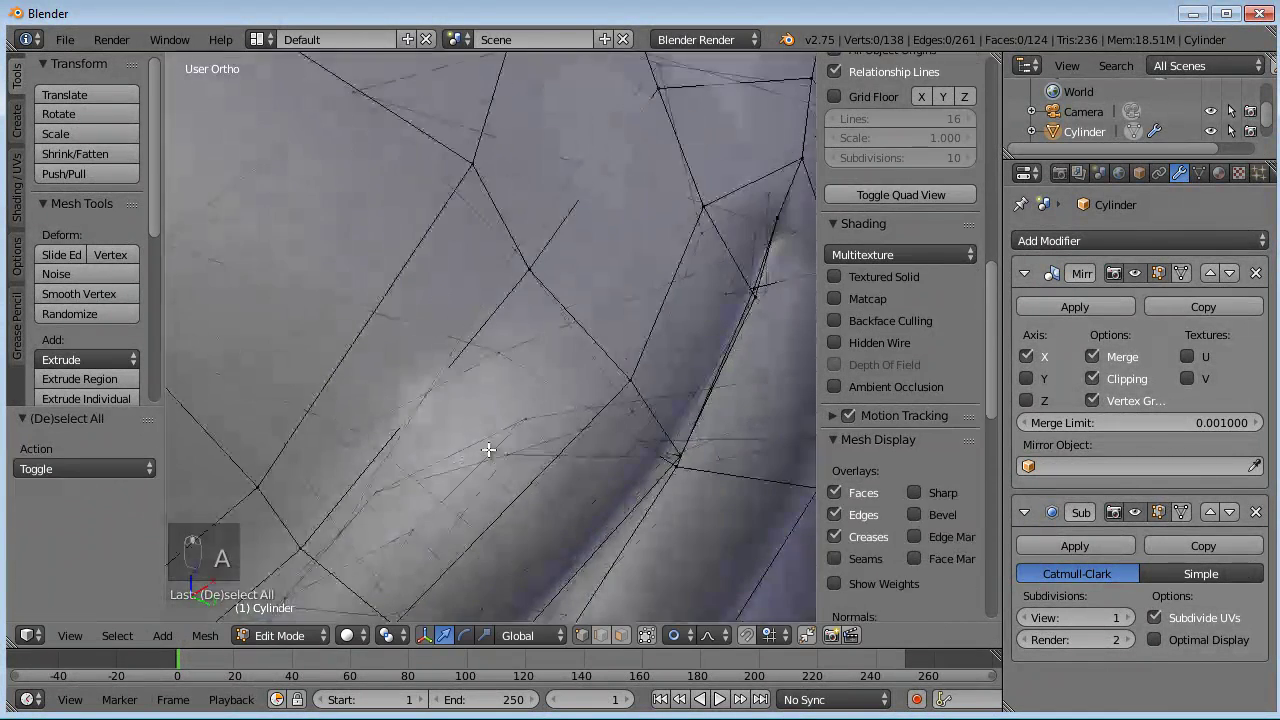
pyautogui.rightClick(681, 458)
pyautogui.moveTo(681, 458); pyautogui.dragTo(677, 380, button='middle')
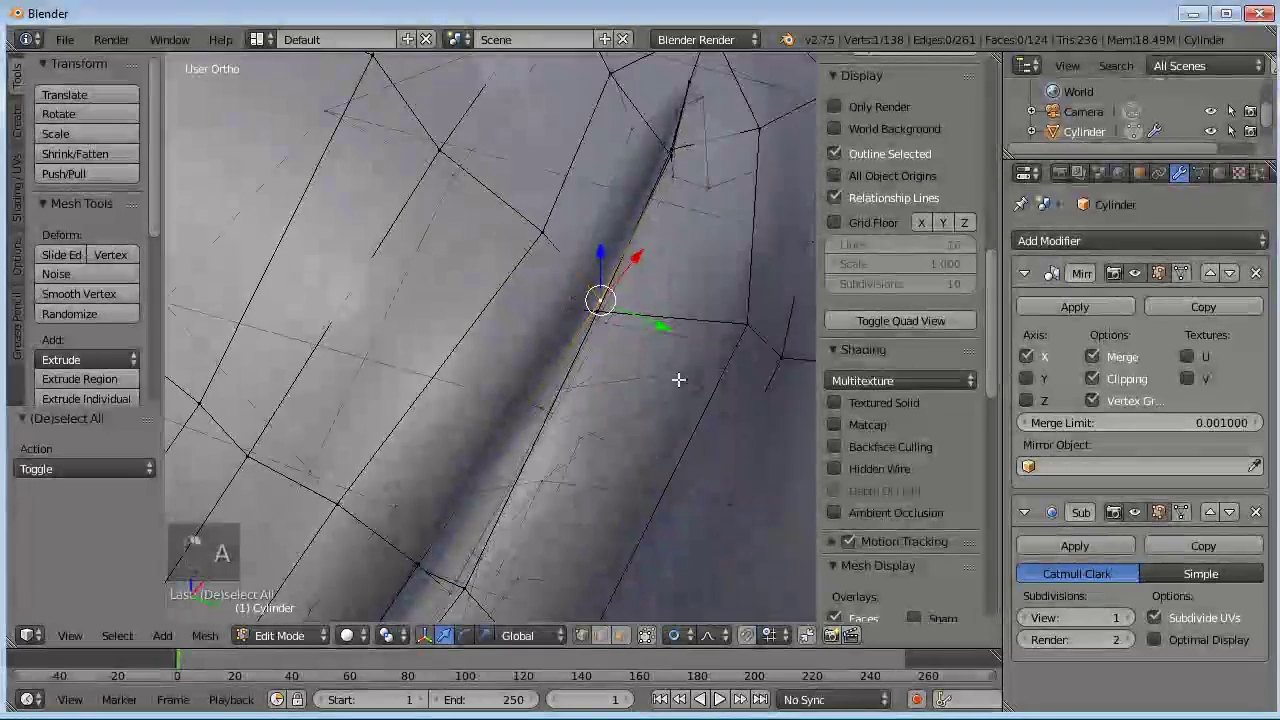
pyautogui.scroll(-8, 646, 430)
pyautogui.moveTo(394, 346); pyautogui.dragTo(580, 434, button='middle')
pyautogui.press('g')
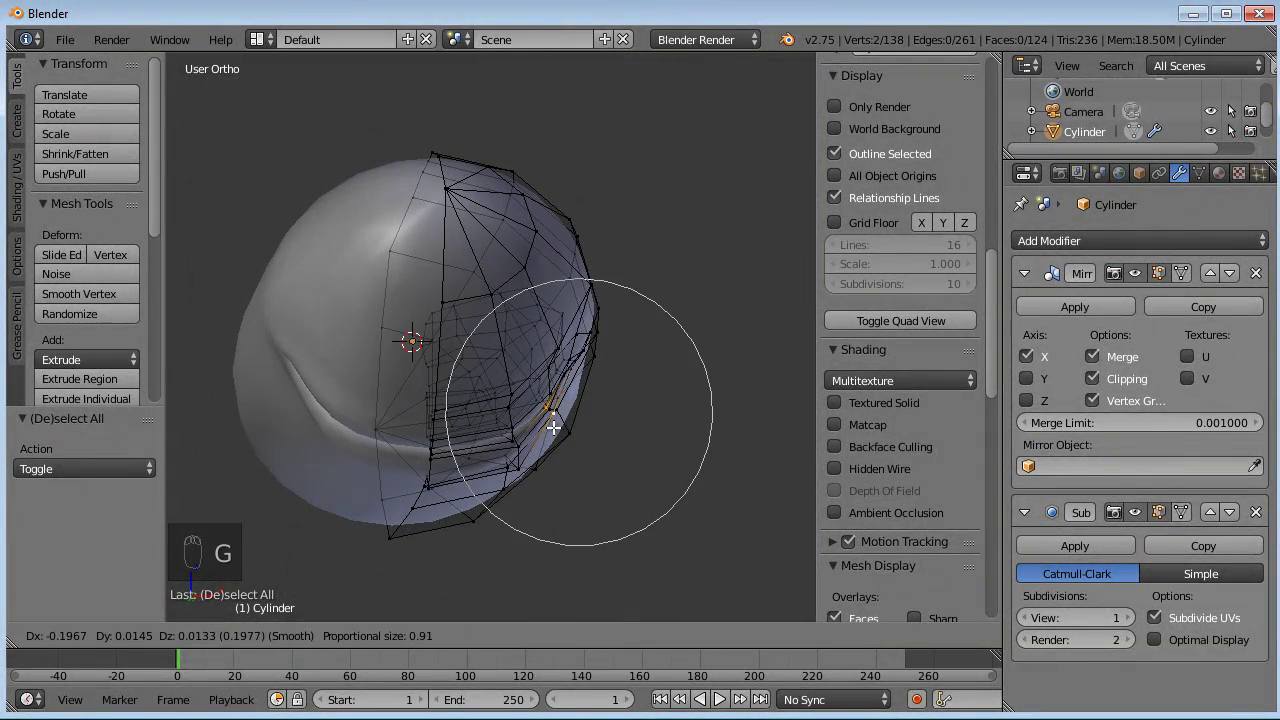
pyautogui.click(555, 427)
pyautogui.press('r')
pyautogui.click(668, 348)
pyautogui.press('g')
pyautogui.click(657, 357)
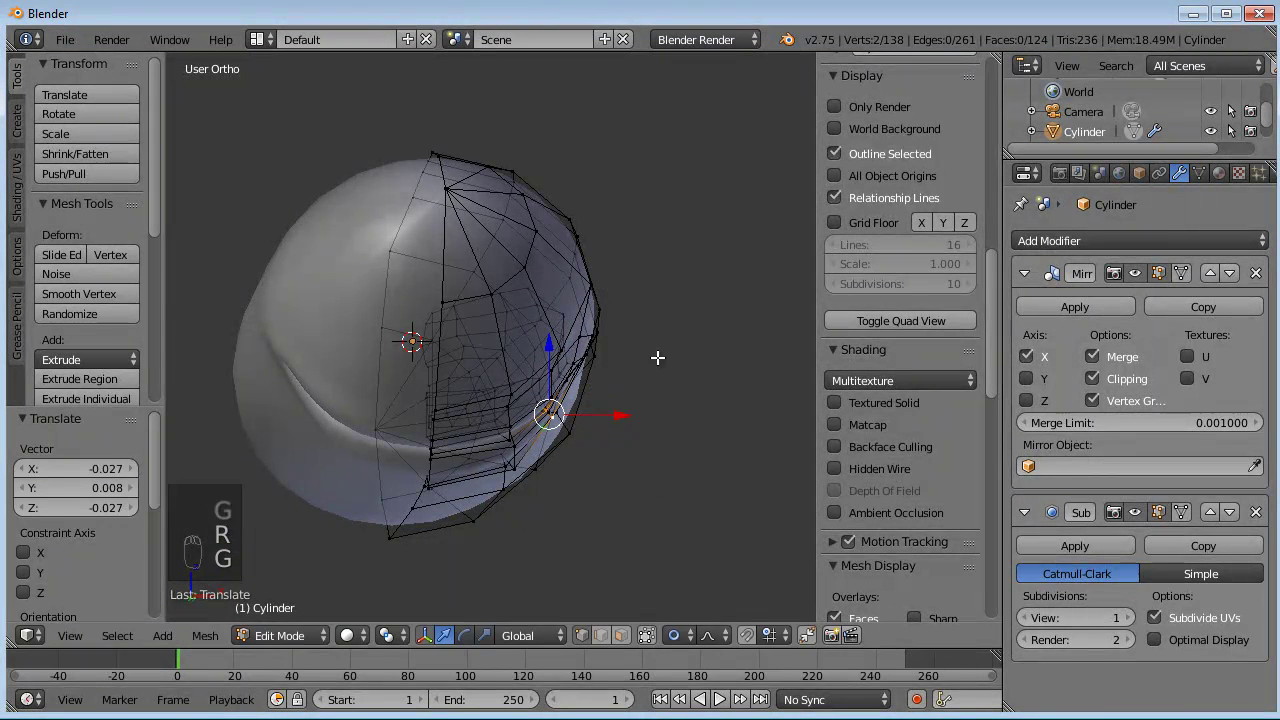
# - Try shifting the lip vertices near the mouth corner further with proportional editing
pyautogui.press('g')
pyautogui.click(534, 458)
pyautogui.moveTo(534, 455); pyautogui.dragTo(569, 277, button='middle')
pyautogui.scroll(4, 533, 330)
pyautogui.hotkey('ctrl', 'z')
# - Nudge the lip vertices near the mouth corner into alignment from two viewing angles with proportional editing
pyautogui.press('g')
pyautogui.click(615, 293)
pyautogui.press('g')
pyautogui.click(604, 296)
pyautogui.moveTo(604, 296); pyautogui.dragTo(646, 453, button='middle')
pyautogui.press('g')
pyautogui.click(652, 456)
# - Fine-tune individual vertices along the upper lip, moving the one in front of it by about X -0.052, Y -0.009, Z 0.003
pyautogui.rightClick(600, 457)
pyautogui.press('g')
pyautogui.rightClick(612, 463)
pyautogui.press('g')
pyautogui.click(620, 465)
pyautogui.moveTo(620, 465); pyautogui.dragTo(587, 496, button='middle')
pyautogui.press('g')
pyautogui.rightClick(680, 370)
pyautogui.press('g')
pyautogui.click(704, 290)
# - Move the snout's lower front vertices above the upper lip forward, one of them by about X -0.001, Y -0.027, Z -0.027
pyautogui.moveTo(691, 315); pyautogui.dragTo(434, 451, button='middle')
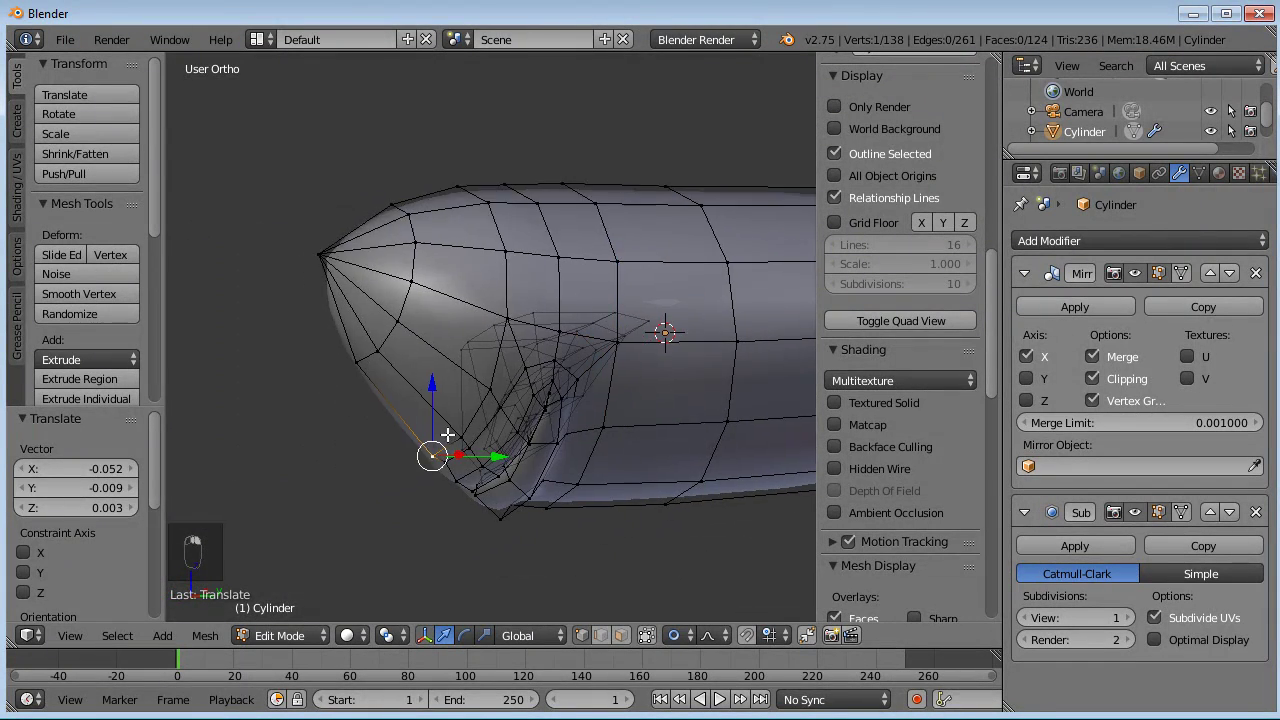
pyautogui.rightClick(480, 429)
pyautogui.press('g')
pyautogui.click(475, 432)
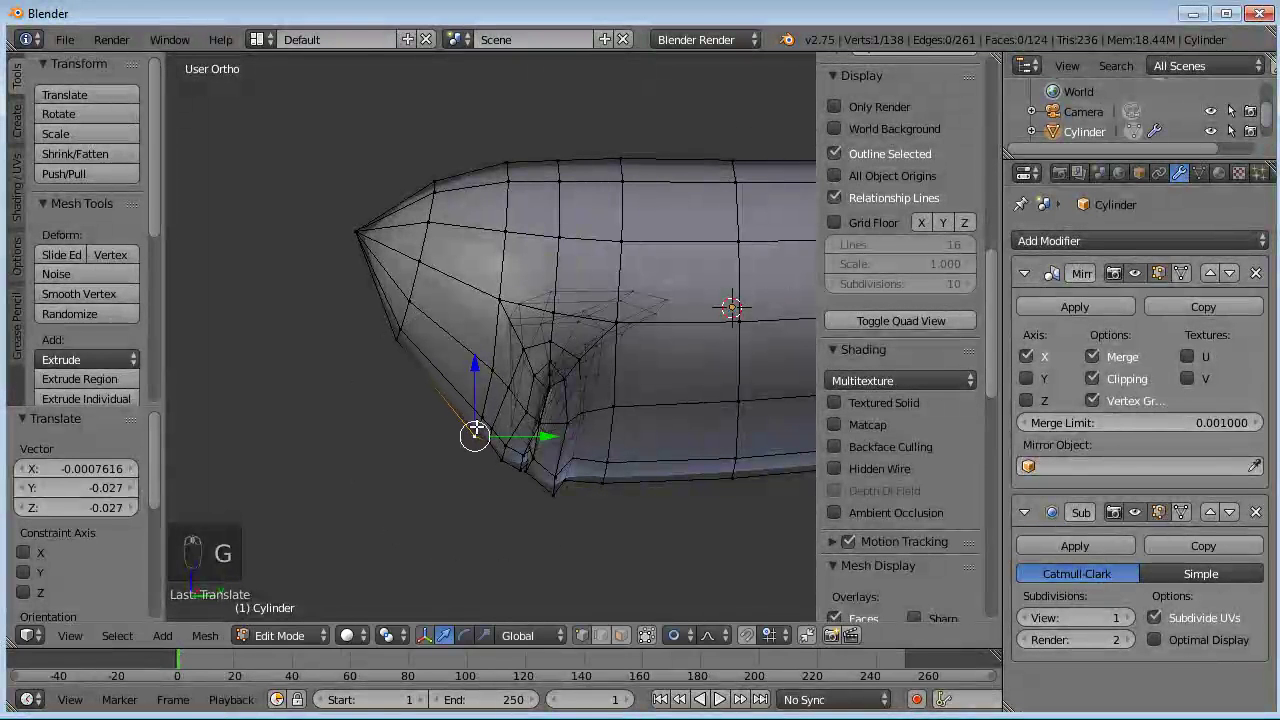
pyautogui.press('g')
pyautogui.click(401, 377)
# - Move the snout's side vertices in front of the upper lip forward and down, one by about X -0.002, Y -0.061, Z -0.054
pyautogui.rightClick(485, 411)
pyautogui.press('g')
pyautogui.click(471, 425)
pyautogui.press('g')
pyautogui.click(480, 368)
pyautogui.press('g')
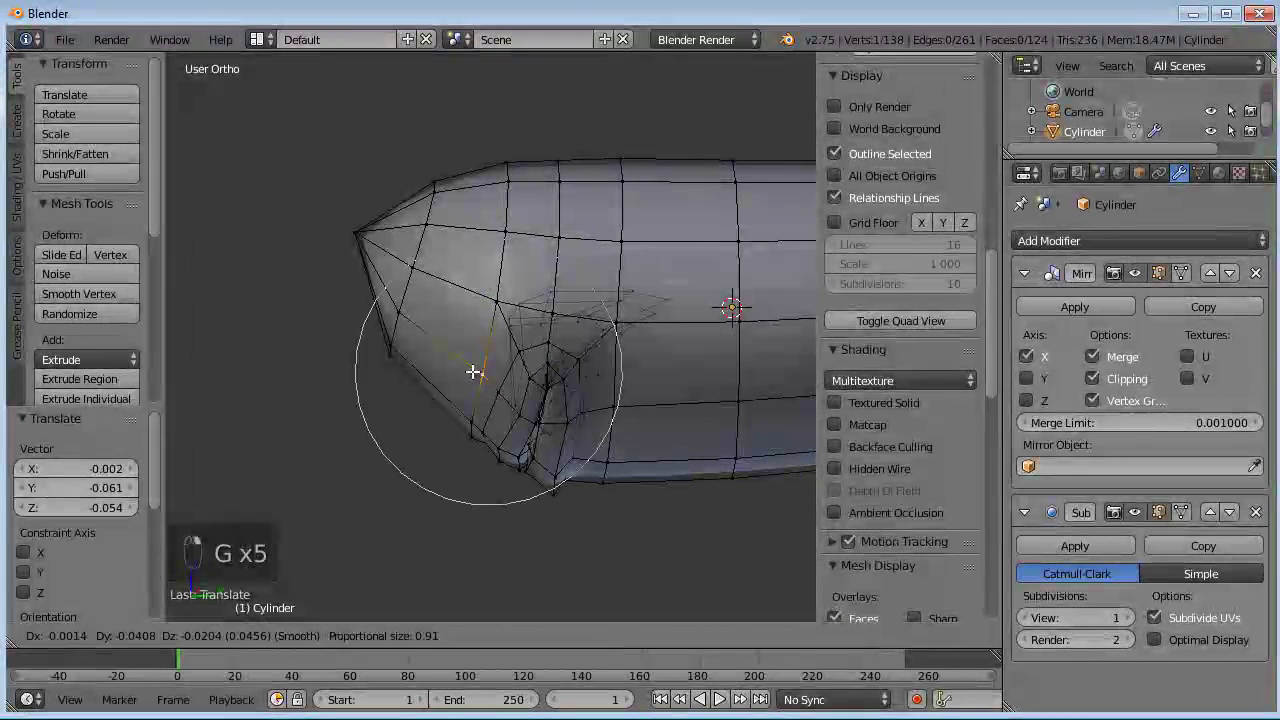
pyautogui.click(468, 375)
# - Leave mesh editing and choose the Grab brush in Sculpt Mode
pyautogui.scroll(-2, 470, 378)
pyautogui.press('Tab')
pyautogui.moveTo(397, 404)
pyautogui.mouseDown(button='middle')
pyautogui.moveTo(605, 334)
pyautogui.moveTo(786, 375)
pyautogui.moveTo(477, 396)
pyautogui.moveTo(551, 389)
pyautogui.moveTo(394, 421)
pyautogui.moveTo(446, 351)
pyautogui.moveTo(543, 365)
pyautogui.moveTo(540, 400)
pyautogui.mouseUp(button='middle')
pyautogui.scroll(3, 541, 423)
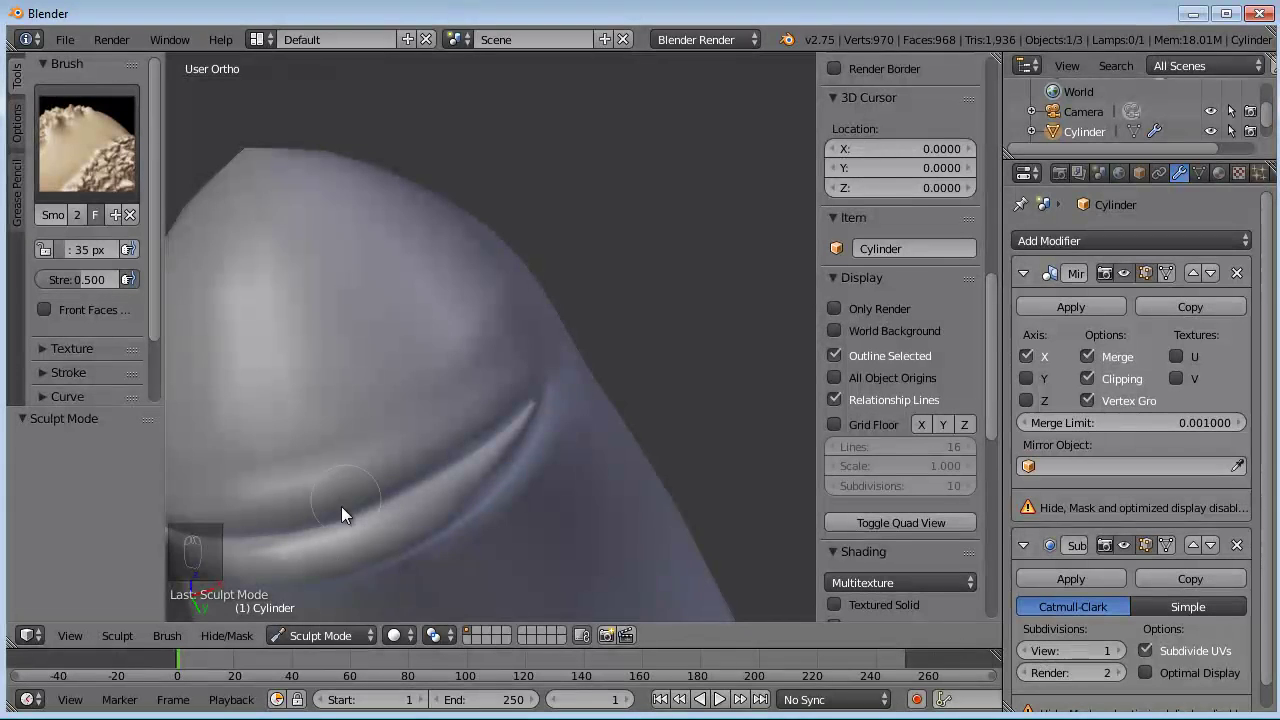
pyautogui.click(333, 633)
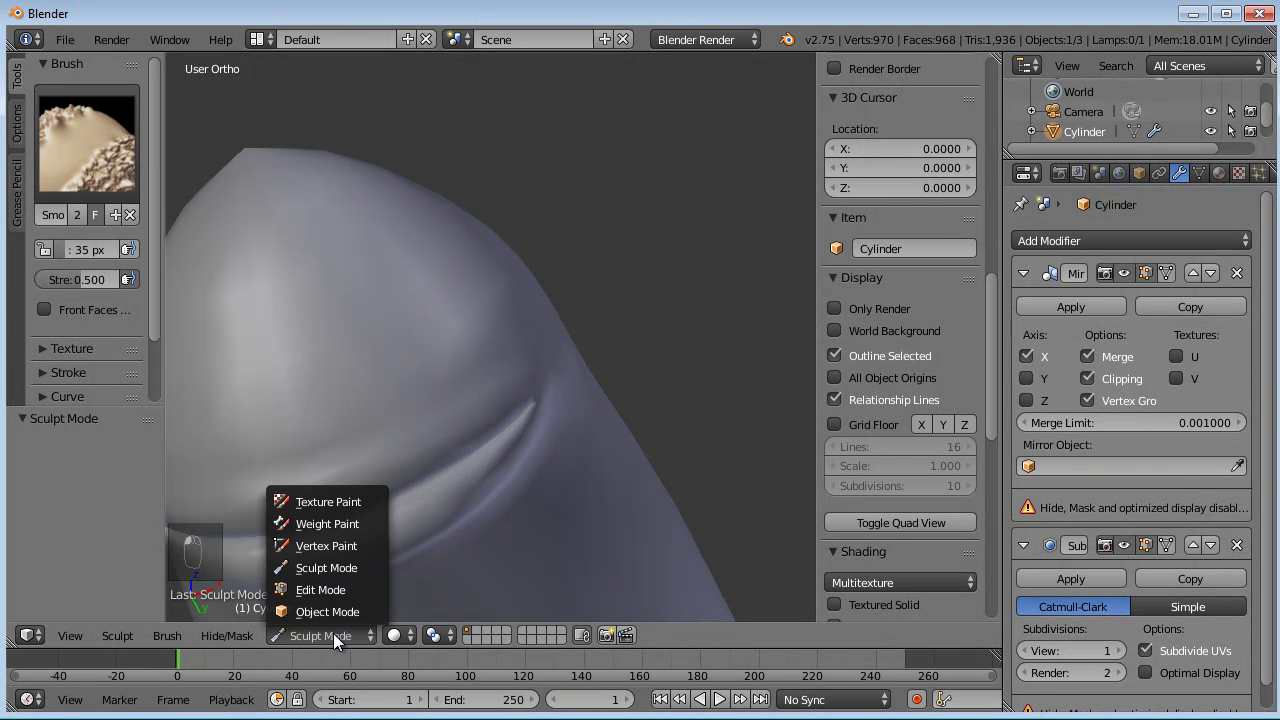
pyautogui.click(327, 567)
pyautogui.click(87, 143)
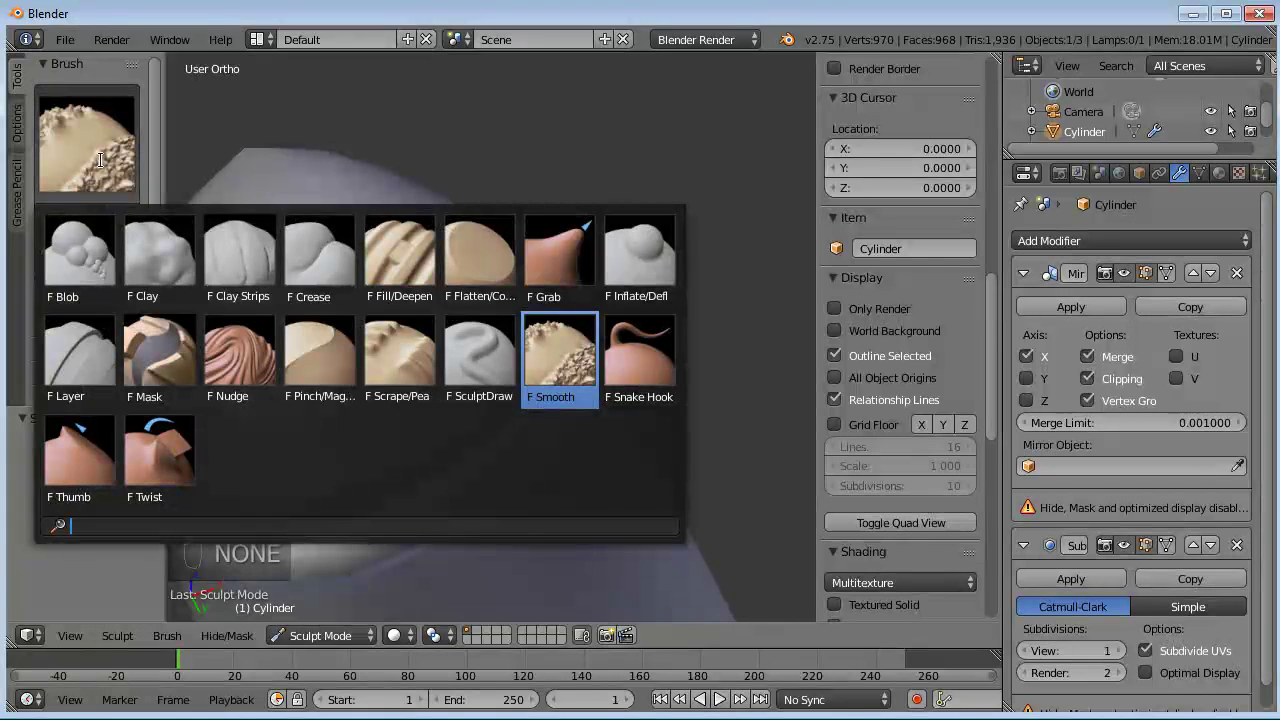
pyautogui.click(558, 278)
# - Set the Grab brush radius to 129 px and pull the mouth corner inward along the lip line
pyautogui.moveTo(69, 251); pyautogui.dragTo(250, 249)
pyautogui.moveTo(96, 247); pyautogui.dragTo(100, 248)
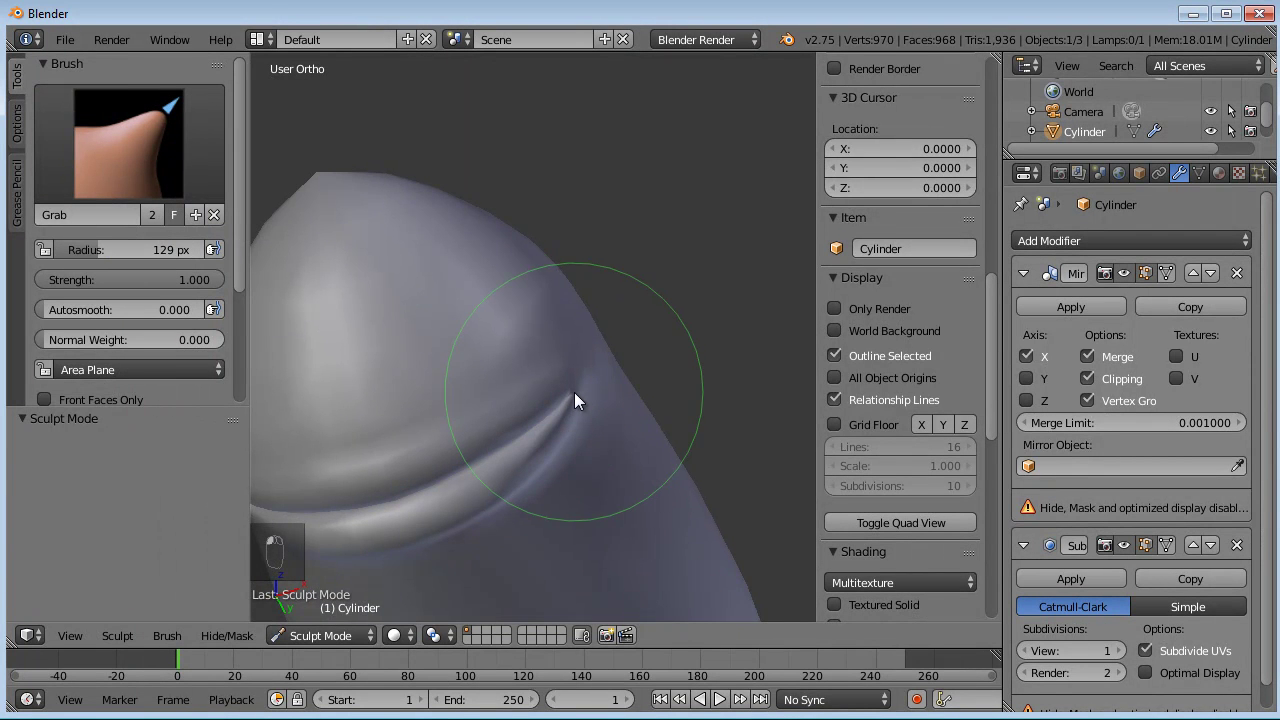
pyautogui.scroll(2, 580, 403)
pyautogui.keyDown('shift'); pyautogui.moveTo(616, 420); pyautogui.dragTo(668, 357, button='middle'); pyautogui.keyUp('shift')
pyautogui.moveTo(631, 353); pyautogui.dragTo(585, 383)
# - Return to Edit Mode and add one loop cut to the ring of faces surrounding the lips
pyautogui.scroll(-2, 585, 383)
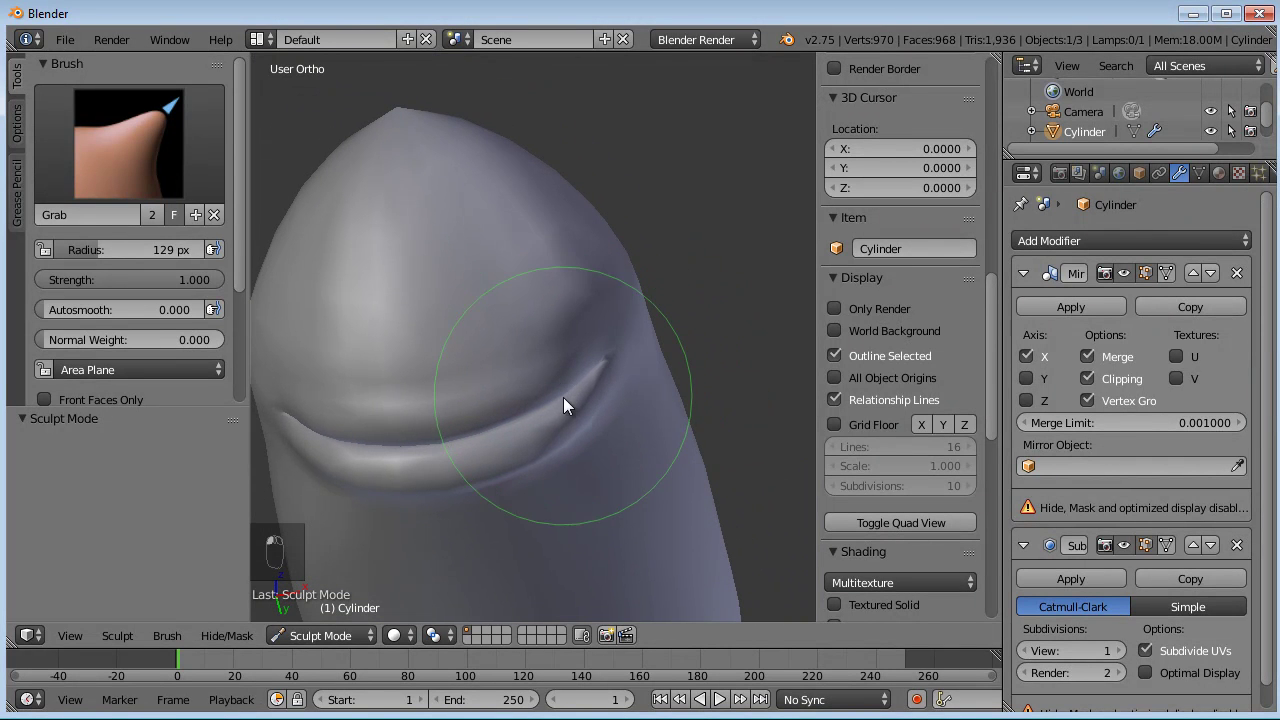
pyautogui.moveTo(574, 403); pyautogui.dragTo(530, 513, button='middle')
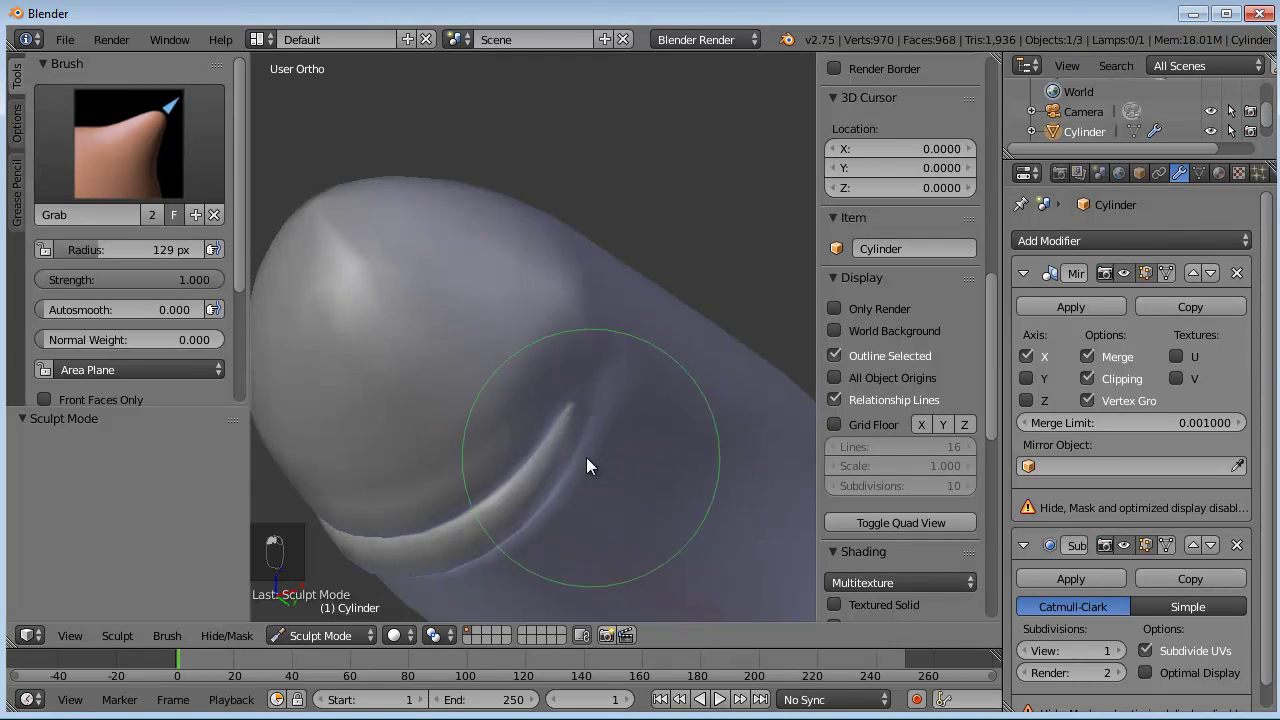
pyautogui.moveTo(586, 457); pyautogui.dragTo(486, 455, button='middle')
pyautogui.moveTo(574, 434)
pyautogui.mouseDown(button='middle')
pyautogui.moveTo(437, 451)
pyautogui.moveTo(423, 397)
pyautogui.moveTo(414, 403)
pyautogui.moveTo(457, 457)
pyautogui.moveTo(645, 450)
pyautogui.moveTo(581, 444)
pyautogui.mouseUp(button='middle')
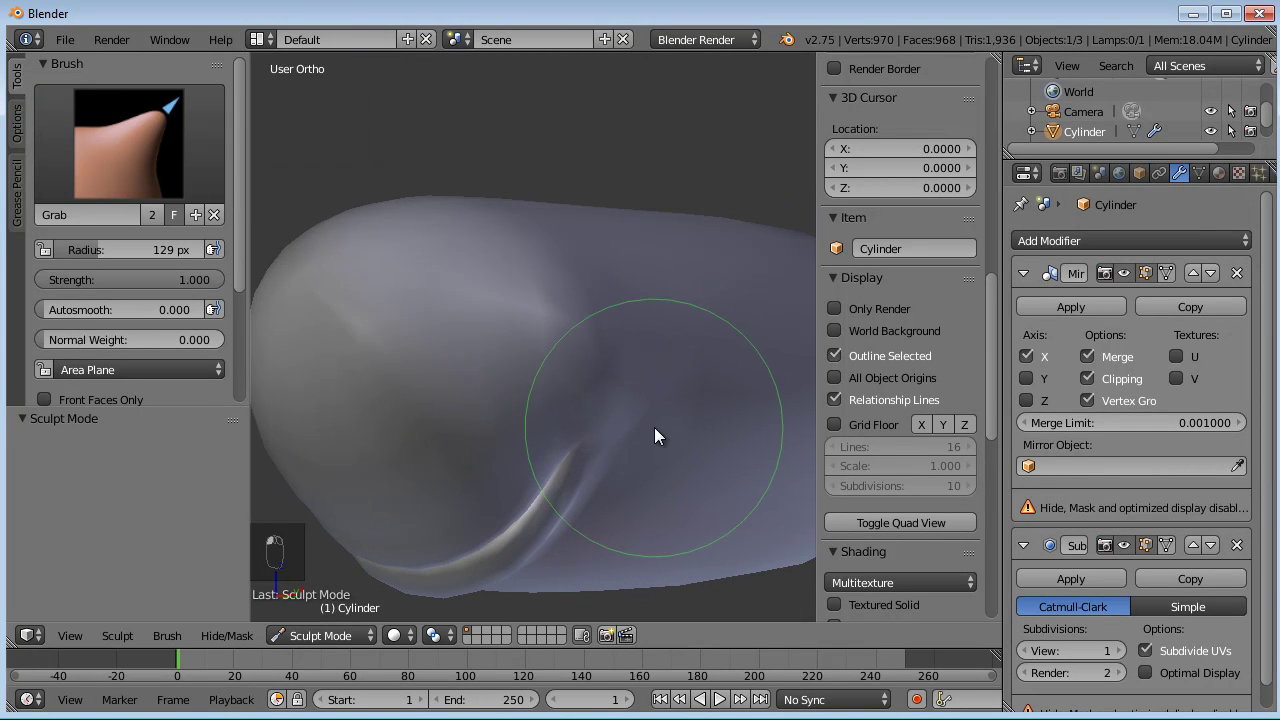
pyautogui.moveTo(633, 425)
pyautogui.mouseDown(button='middle')
pyautogui.moveTo(713, 397)
pyautogui.moveTo(555, 527)
pyautogui.mouseUp(button='middle')
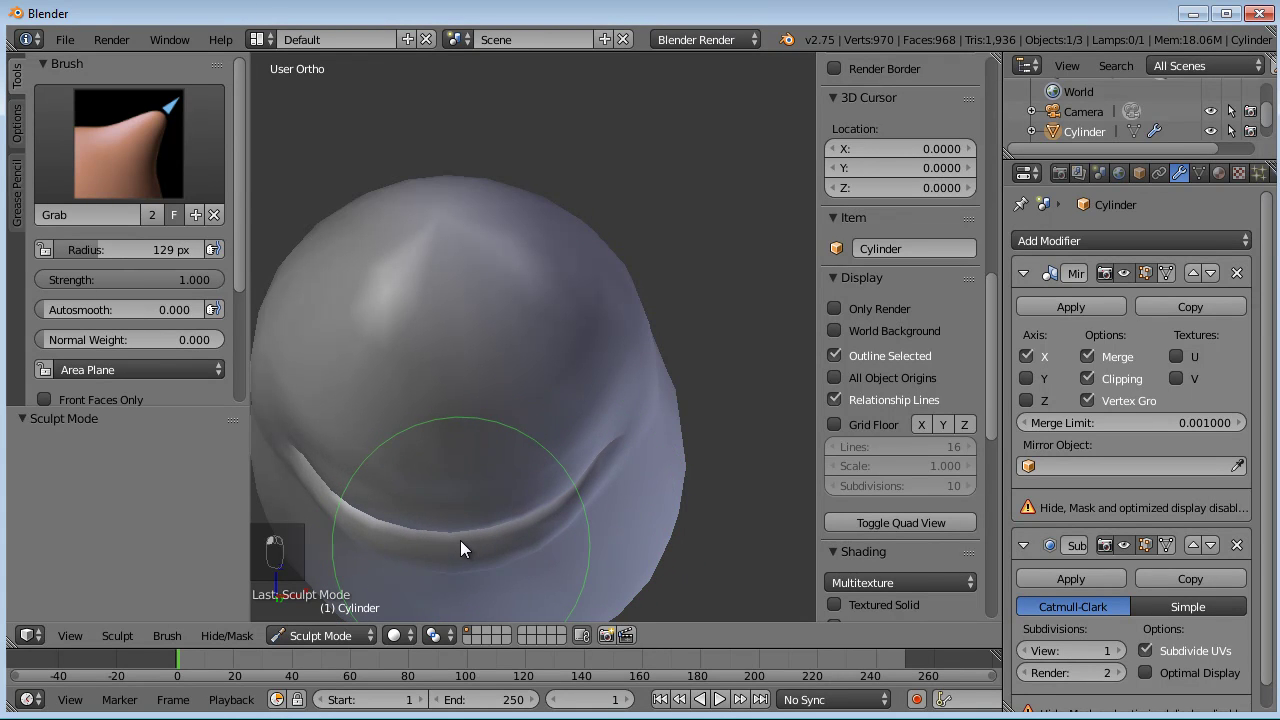
pyautogui.moveTo(532, 529)
pyautogui.mouseDown(button='middle')
pyautogui.moveTo(595, 485)
pyautogui.moveTo(710, 489)
pyautogui.moveTo(494, 488)
pyautogui.moveTo(525, 435)
pyautogui.moveTo(489, 463)
pyautogui.moveTo(529, 443)
pyautogui.moveTo(420, 434)
pyautogui.moveTo(611, 420)
pyautogui.mouseUp(button='middle')
pyautogui.press('Tab')
pyautogui.moveTo(591, 463)
pyautogui.mouseDown(button='middle')
pyautogui.moveTo(626, 491)
pyautogui.moveTo(606, 323)
pyautogui.moveTo(559, 322)
pyautogui.moveTo(550, 372)
pyautogui.moveTo(623, 417)
pyautogui.moveTo(650, 415)
pyautogui.moveTo(587, 342)
pyautogui.mouseUp(button='middle')
pyautogui.hotkey('ctrl', 'r')
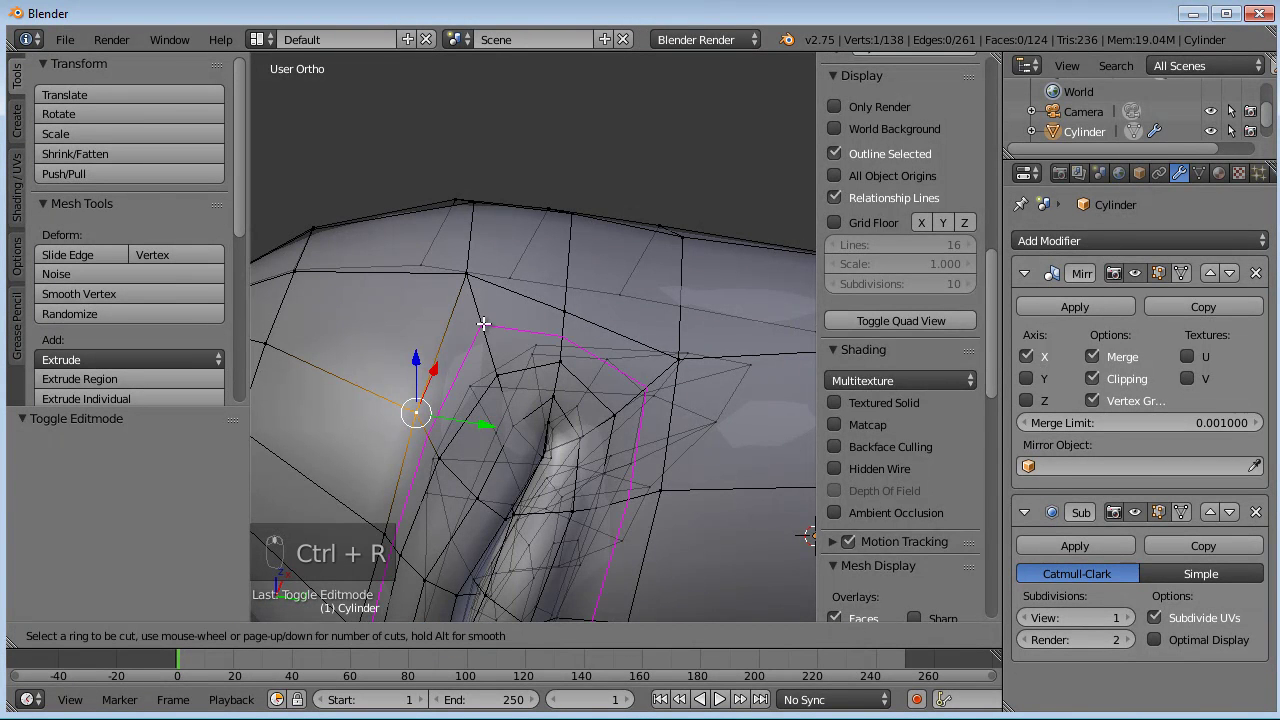
pyautogui.click(485, 322)
pyautogui.click(502, 310)
# - Edge-slide the three vertices of the edge line behind the lower lip away from the mouth
pyautogui.keyDown('shift'); pyautogui.moveTo(631, 432); pyautogui.dragTo(629, 240, button='middle'); pyautogui.keyUp('shift')
pyautogui.moveTo(629, 240); pyautogui.dragTo(649, 280, button='middle')
pyautogui.rightClick(637, 303)
pyautogui.keyDown('shift'); pyautogui.rightClick(608, 437); pyautogui.keyUp('shift')
pyautogui.keyDown('shift'); pyautogui.rightClick(590, 529); pyautogui.keyUp('shift')
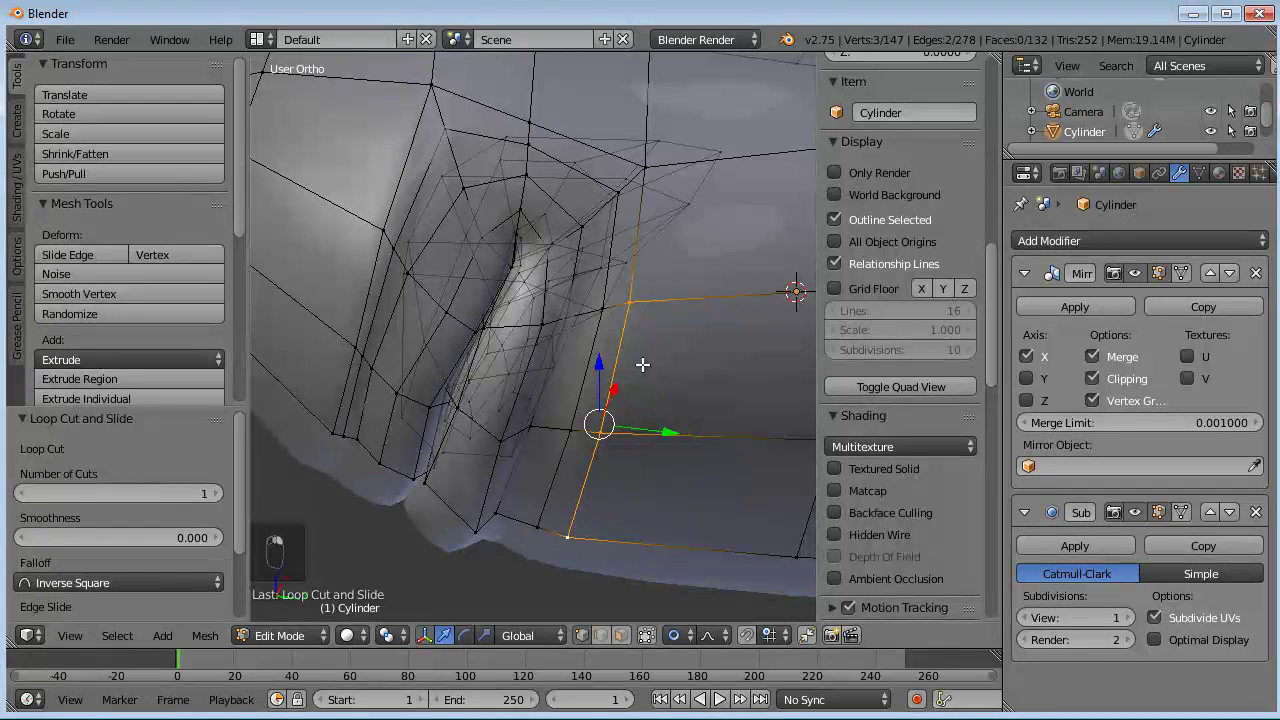
pyautogui.moveTo(642, 365); pyautogui.dragTo(588, 390, button='middle')
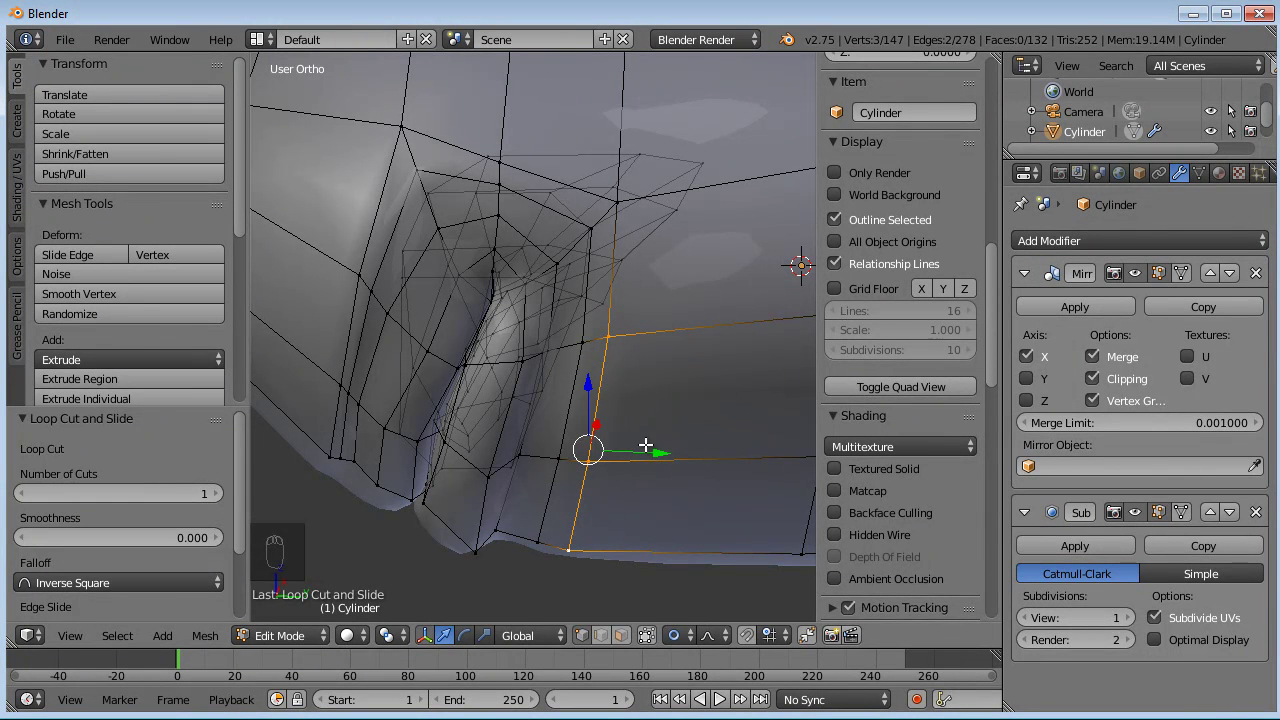
pyautogui.press('g')
pyautogui.press('g')
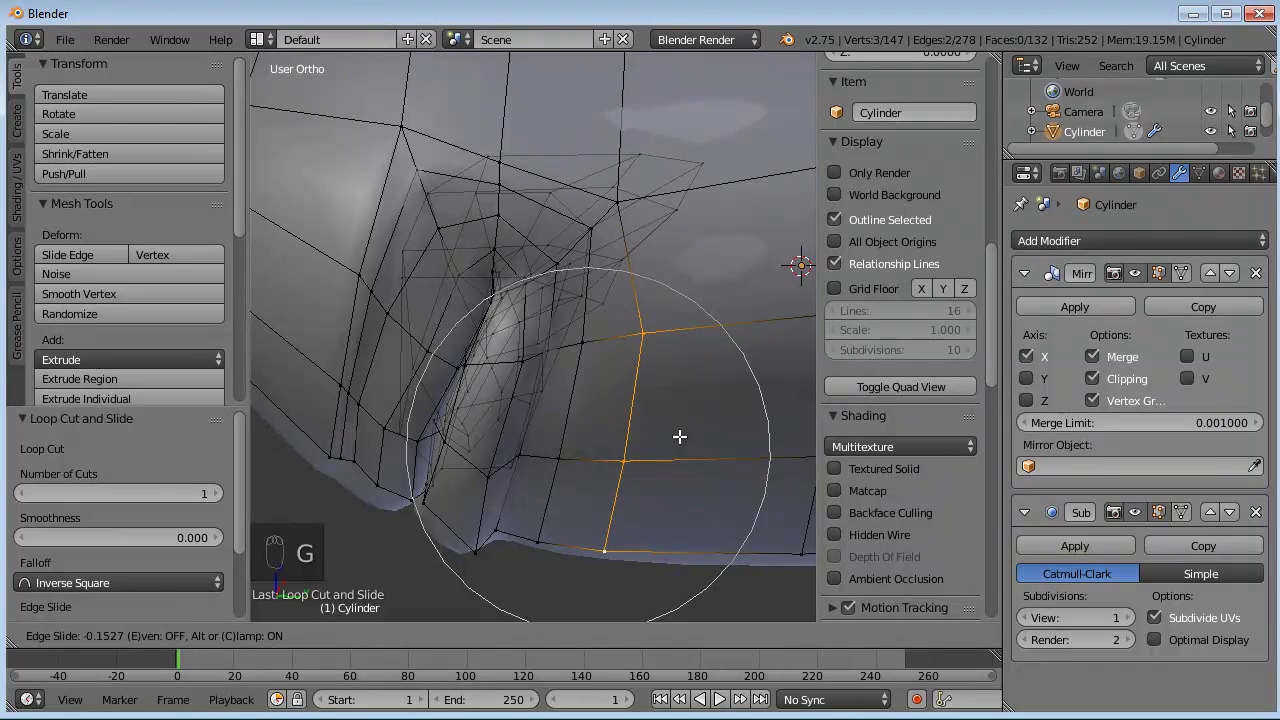
pyautogui.click(684, 327)
# - Move the vertices above the mouth corner outward by about X 0.029, Y 0.076, Z 0.049, and X 0.054, Y 0.023, Z 0.125
pyautogui.keyDown('shift'); pyautogui.moveTo(617, 202); pyautogui.dragTo(536, 310, button='middle'); pyautogui.keyUp('shift')
pyautogui.press('g')
pyautogui.scroll(3, 595, 311)
pyautogui.click(606, 303)
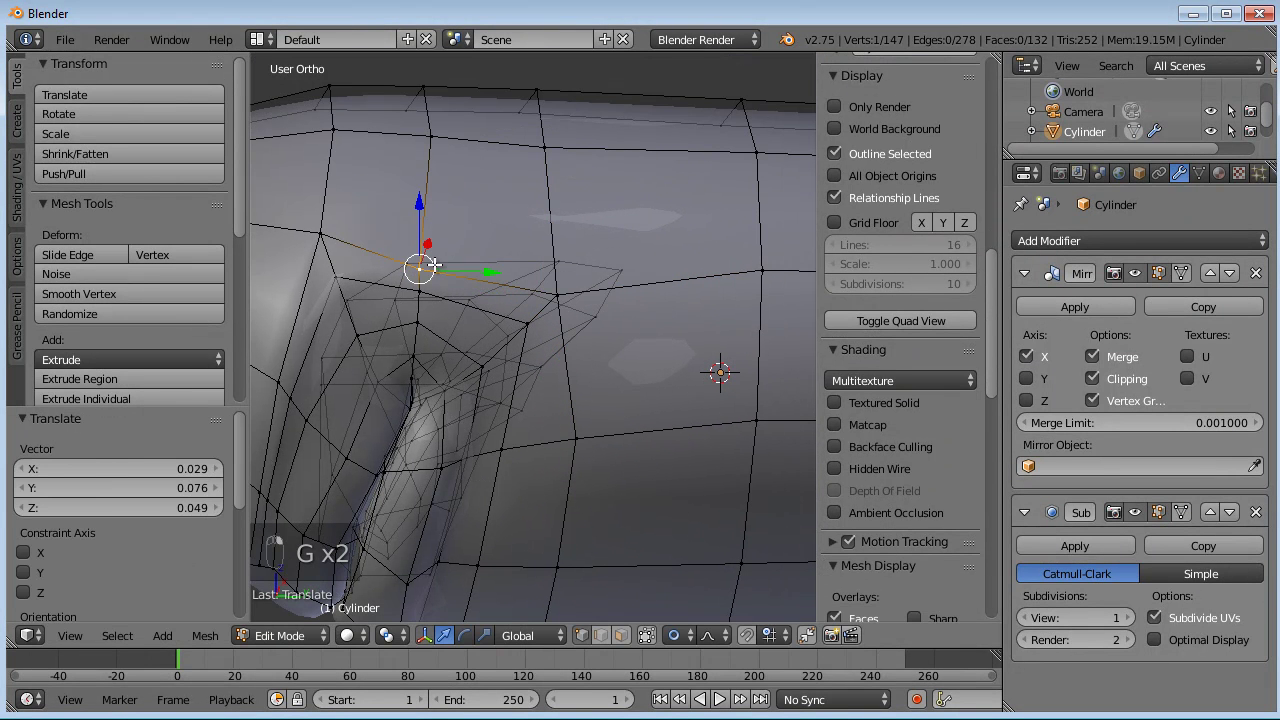
pyautogui.press('g')
pyautogui.click(487, 240)
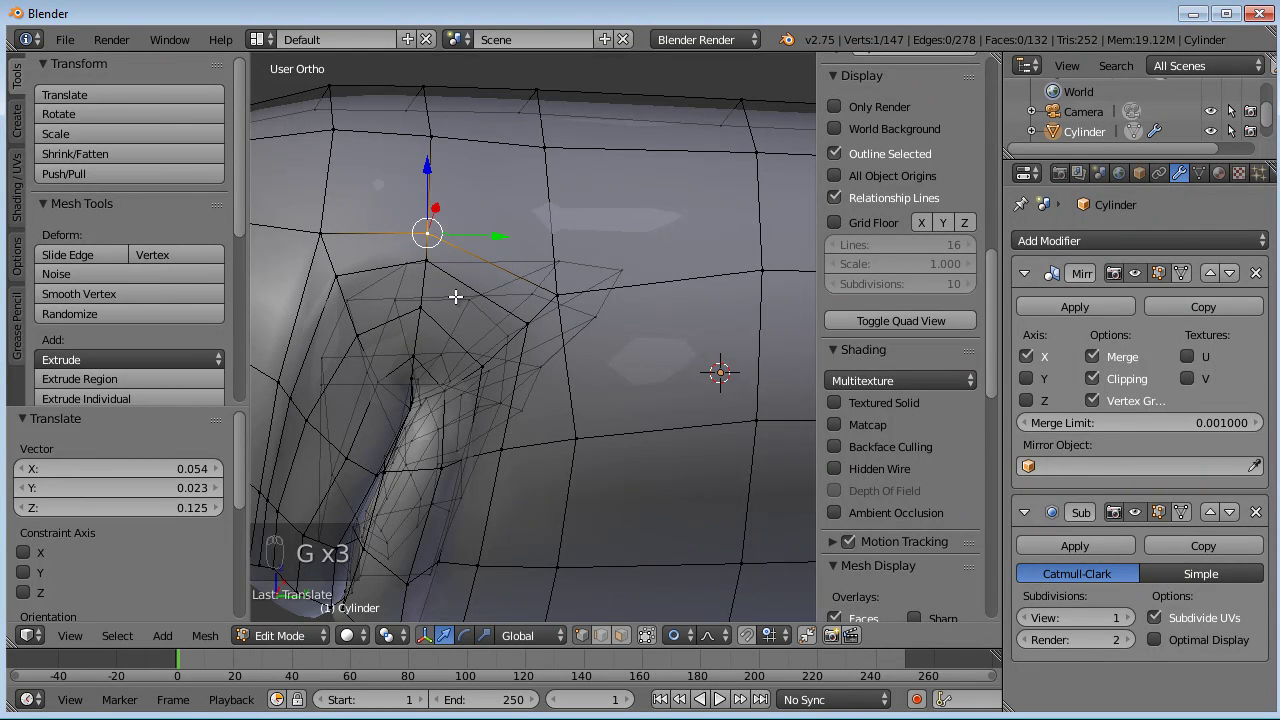
# - Edge-slide the three vertices in front of the upper lip by a factor of -0.317 and move them about X -0.002, Y -0.007, Z -0.011
pyautogui.moveTo(487, 240); pyautogui.dragTo(583, 252, button='middle')
pyautogui.keyDown('shift'); pyautogui.click(500, 398); pyautogui.keyUp('shift')
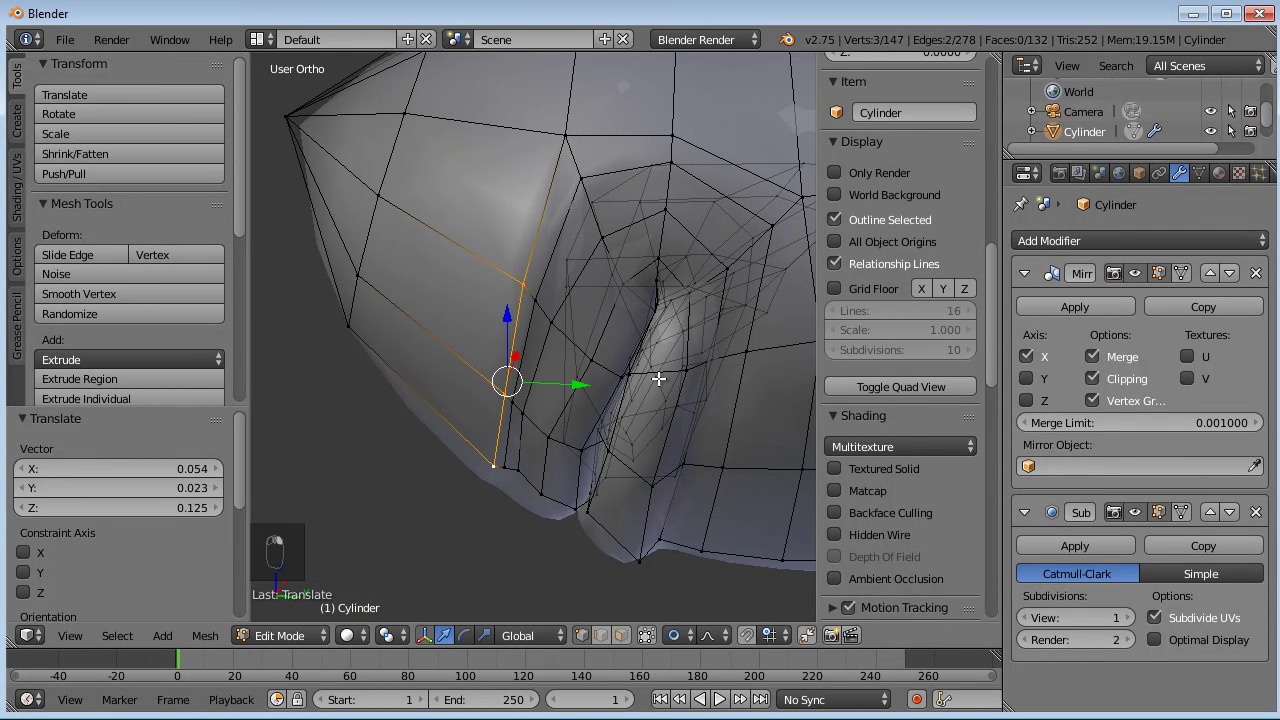
pyautogui.press('g')
pyautogui.press('g')
pyautogui.click(629, 370)
pyautogui.moveTo(629, 370); pyautogui.dragTo(620, 398, button='middle')
pyautogui.press('g')
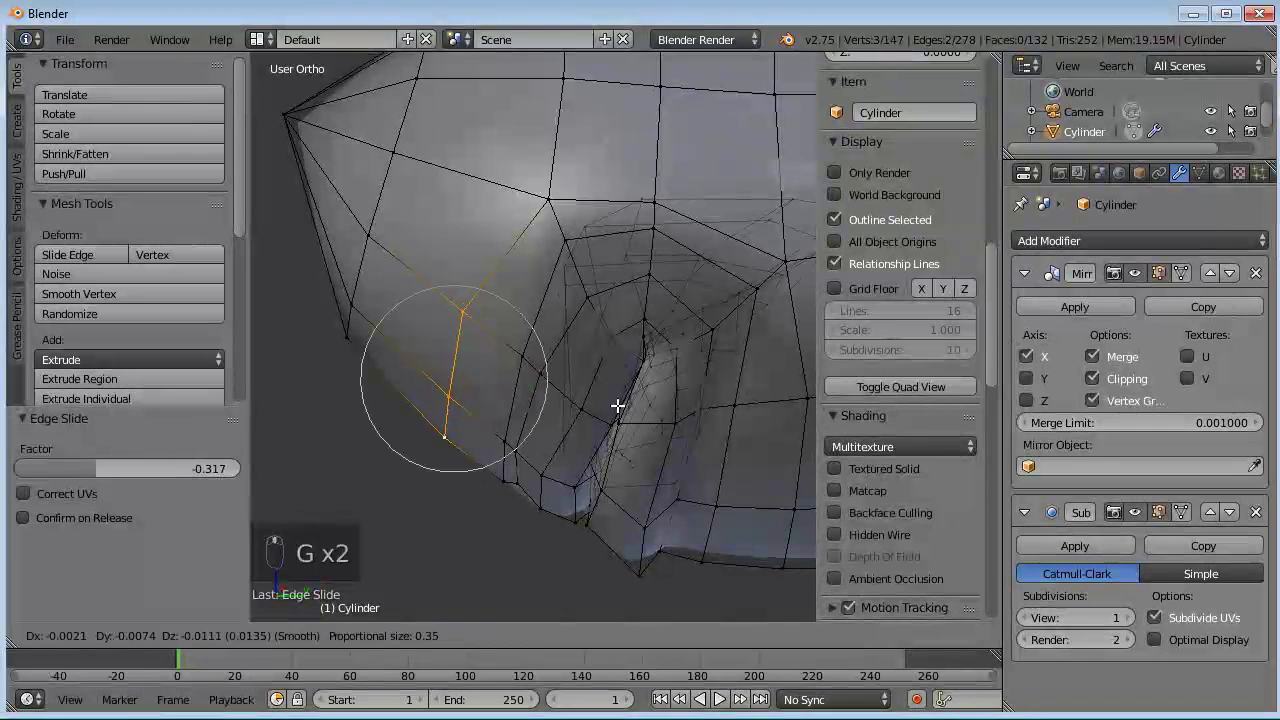
pyautogui.click(616, 407)
# - Edge-slide the added loop's three vertices in front of the upper lip slightly forward
pyautogui.rightClick(496, 474)
pyautogui.keyDown('ctrl'); pyautogui.rightClick(512, 358); pyautogui.keyUp('ctrl')
pyautogui.press('g')
pyautogui.press('g')
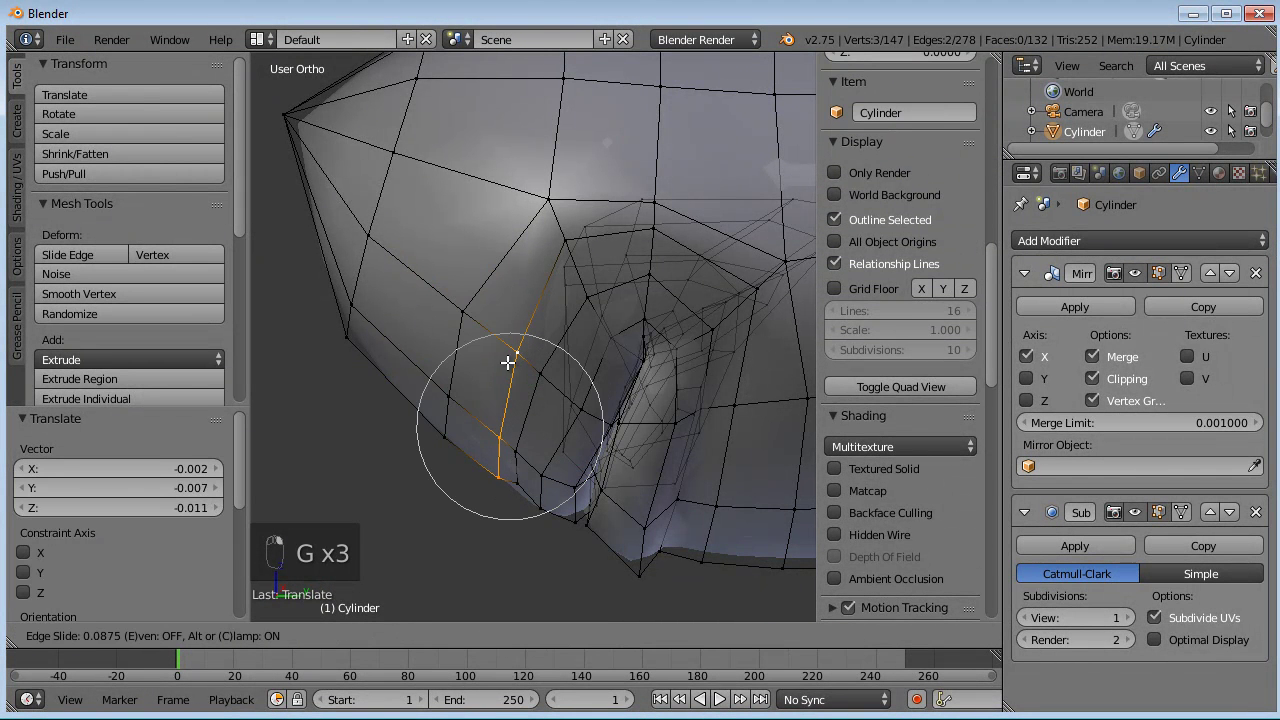
# - Reposition the snout's lower vertices just in front of the upper lip with several small proportional moves
pyautogui.rightClick(486, 463)
pyautogui.press('g')
pyautogui.click(483, 455)
pyautogui.press('g')
pyautogui.click(480, 470)
pyautogui.scroll(-2, 466, 463)
pyautogui.press('g')
pyautogui.click(475, 460)
# - Reposition the vertex beside the mouth corner by about X -0.047, Y -0.031, Z 0.050, and X 0.048, Y -0.027, Z -0.036
pyautogui.scroll(-2, 548, 322)
pyautogui.moveTo(548, 322); pyautogui.dragTo(583, 357, button='middle')
pyautogui.scroll(3, 583, 357)
pyautogui.rightClick(577, 388)
pyautogui.scroll(3, 580, 390)
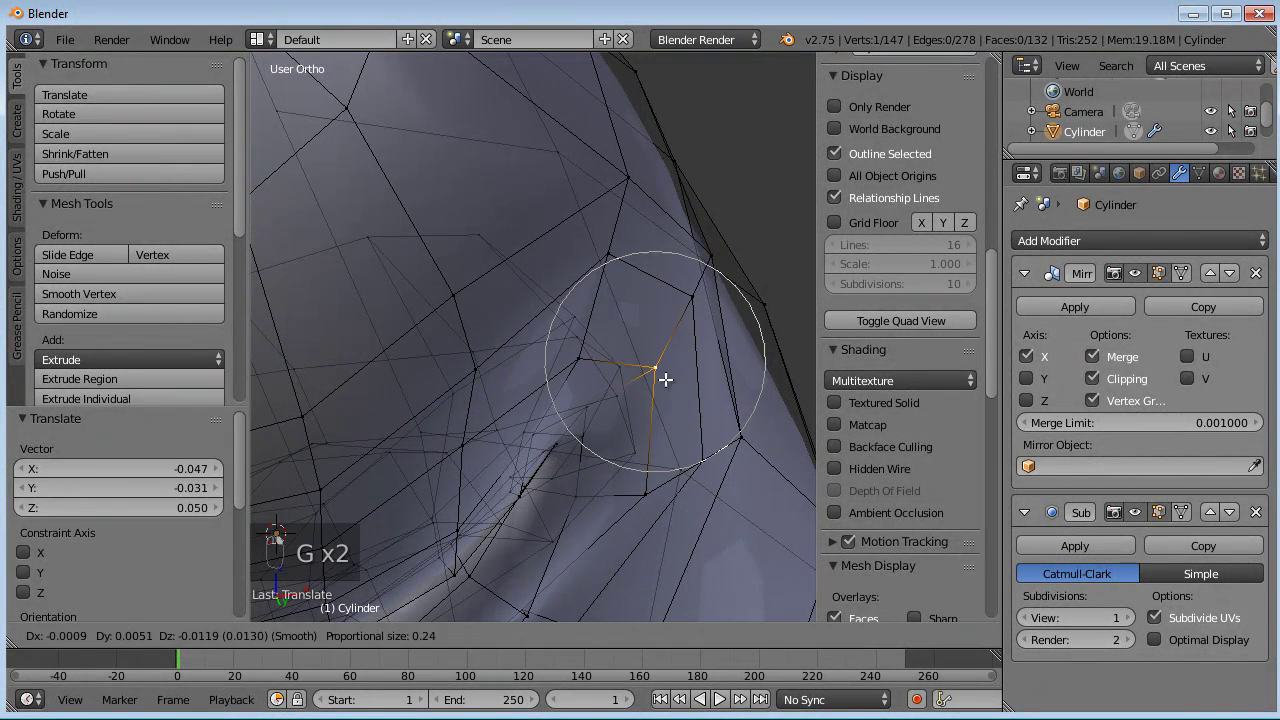
pyautogui.click(583, 358)
pyautogui.moveTo(696, 462); pyautogui.dragTo(510, 344, button='middle')
pyautogui.click(737, 418)
pyautogui.click(711, 380)
# - Move the same vertex beside the mouth corner further by about X 0.028, Y -0.003, Z -0.035
pyautogui.moveTo(618, 328); pyautogui.dragTo(564, 425, button='middle')
pyautogui.press('g')
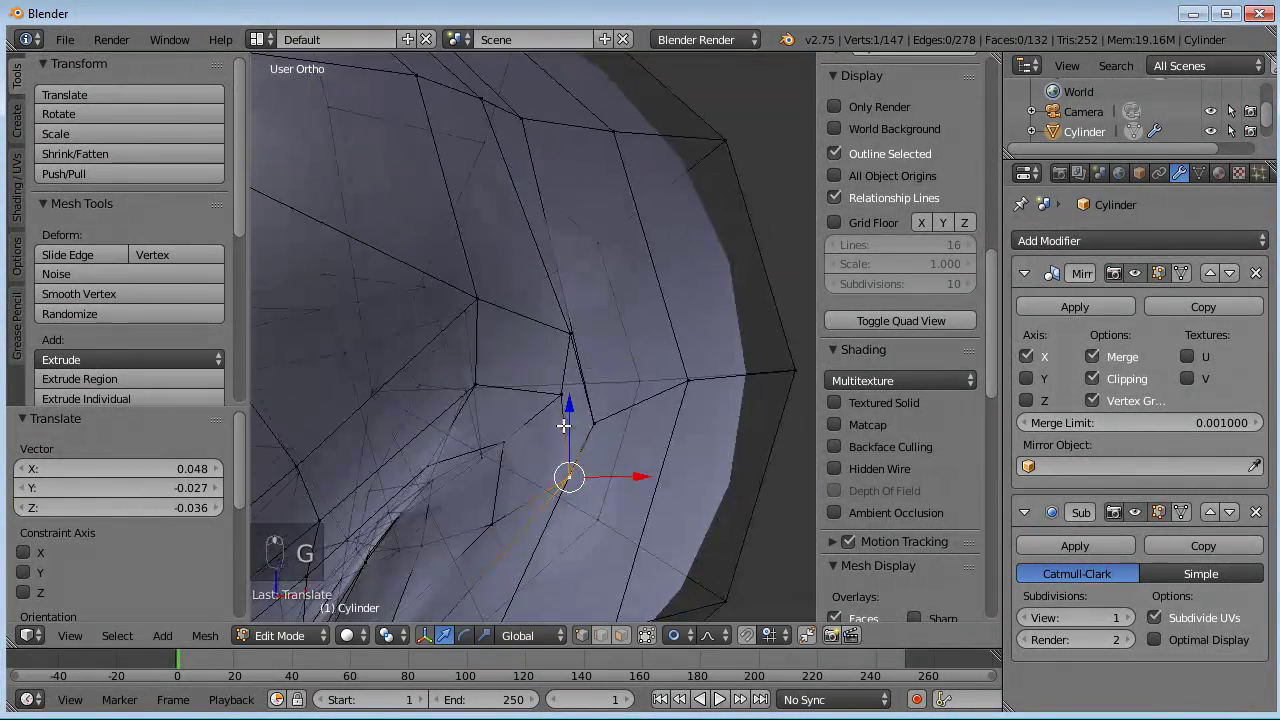
pyautogui.moveTo(477, 380); pyautogui.dragTo(574, 395, button='middle')
pyautogui.press('g')
pyautogui.click(590, 414)
pyautogui.scroll(-5, 586, 420)
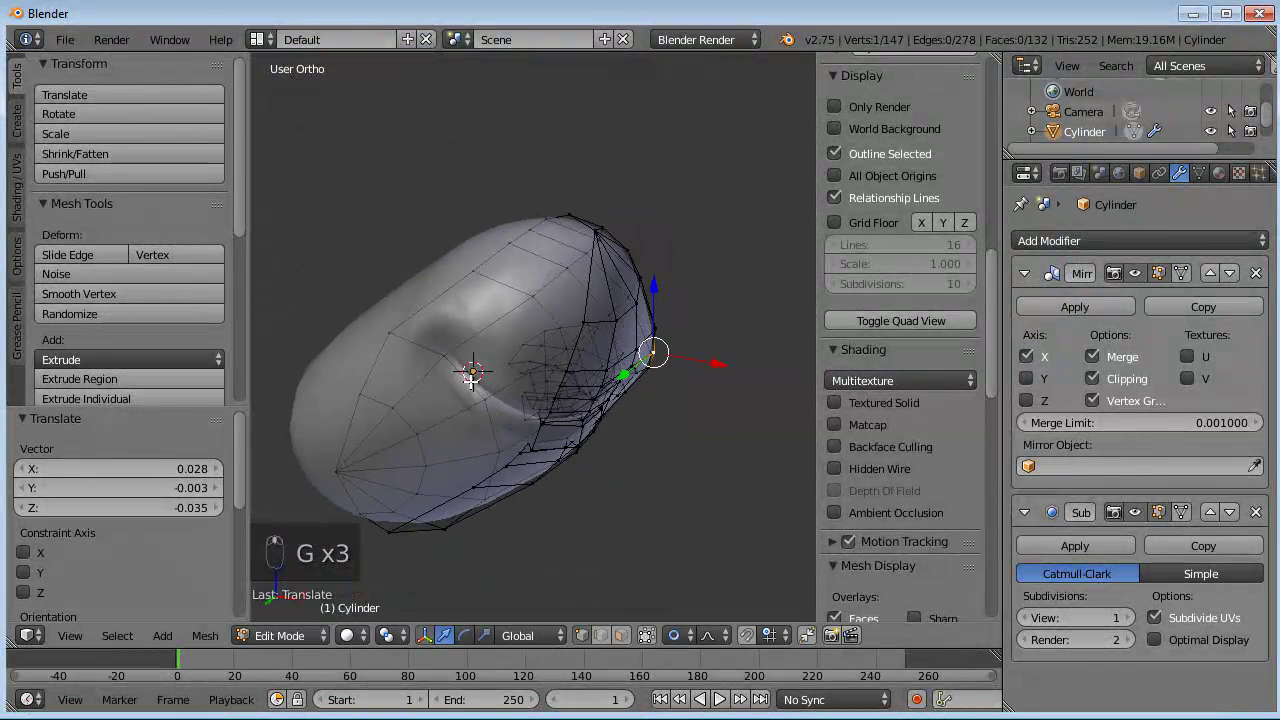
# - Move a single vertex behind the mouth corner by about X 0.055, Y 0.011, Z -0.064 with proportional editing
pyautogui.scroll(4, 523, 327)
pyautogui.moveTo(523, 327); pyautogui.dragTo(580, 337, button='middle')
pyautogui.scroll(4, 397, 499)
pyautogui.moveTo(397, 499); pyautogui.dragTo(637, 252, button='middle')
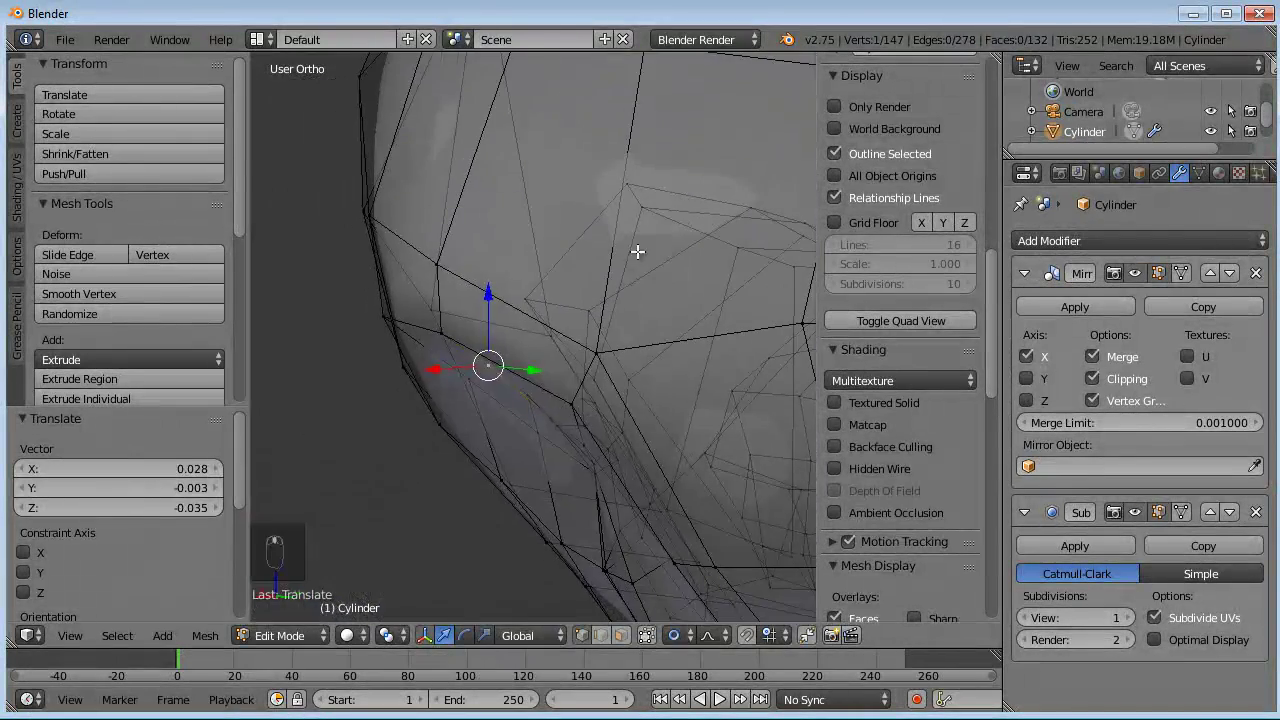
pyautogui.moveTo(726, 268); pyautogui.dragTo(290, 246, button='middle')
pyautogui.rightClick(537, 365)
pyautogui.moveTo(537, 365); pyautogui.dragTo(660, 389, button='middle')
pyautogui.press('g')
pyautogui.click(697, 434)
pyautogui.moveTo(697, 434); pyautogui.dragTo(676, 385, button='middle')
# - Pull the vertex behind the mouth corner outward and down, and finish with a move of about X -0.068, Y -0.027, Z -0.057
pyautogui.moveTo(625, 489); pyautogui.dragTo(563, 499, button='middle')
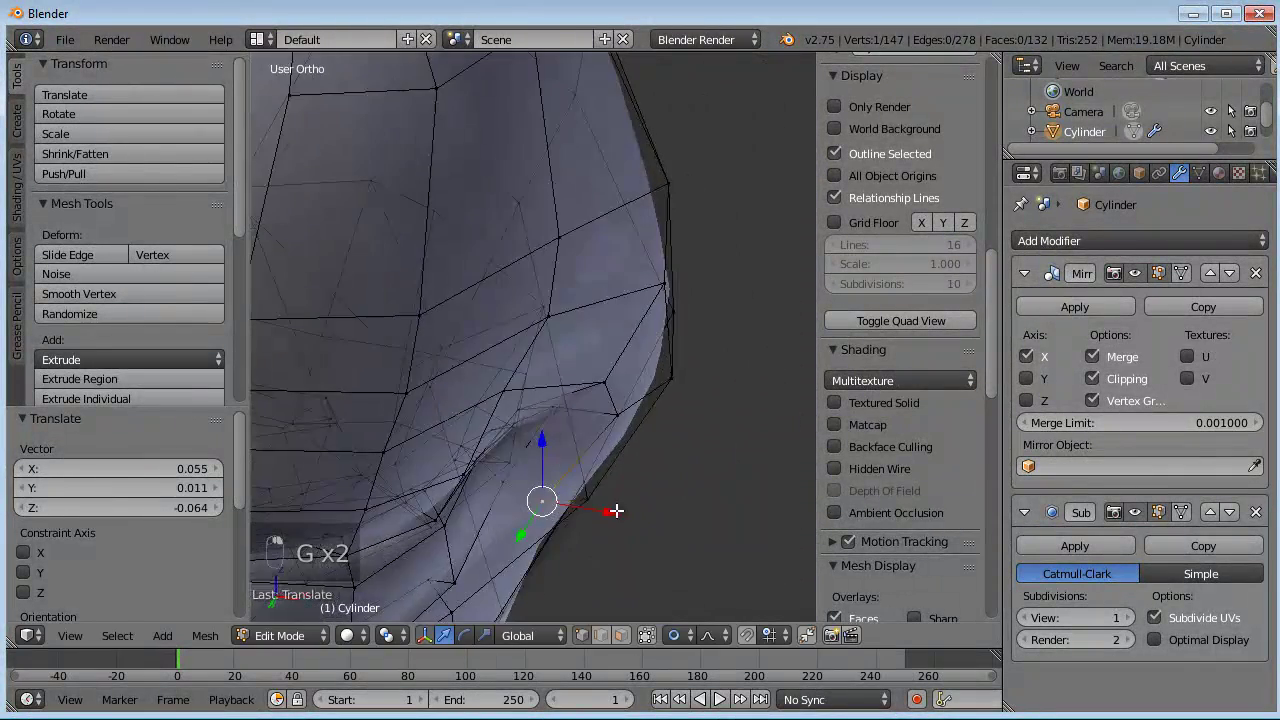
pyautogui.press('g')
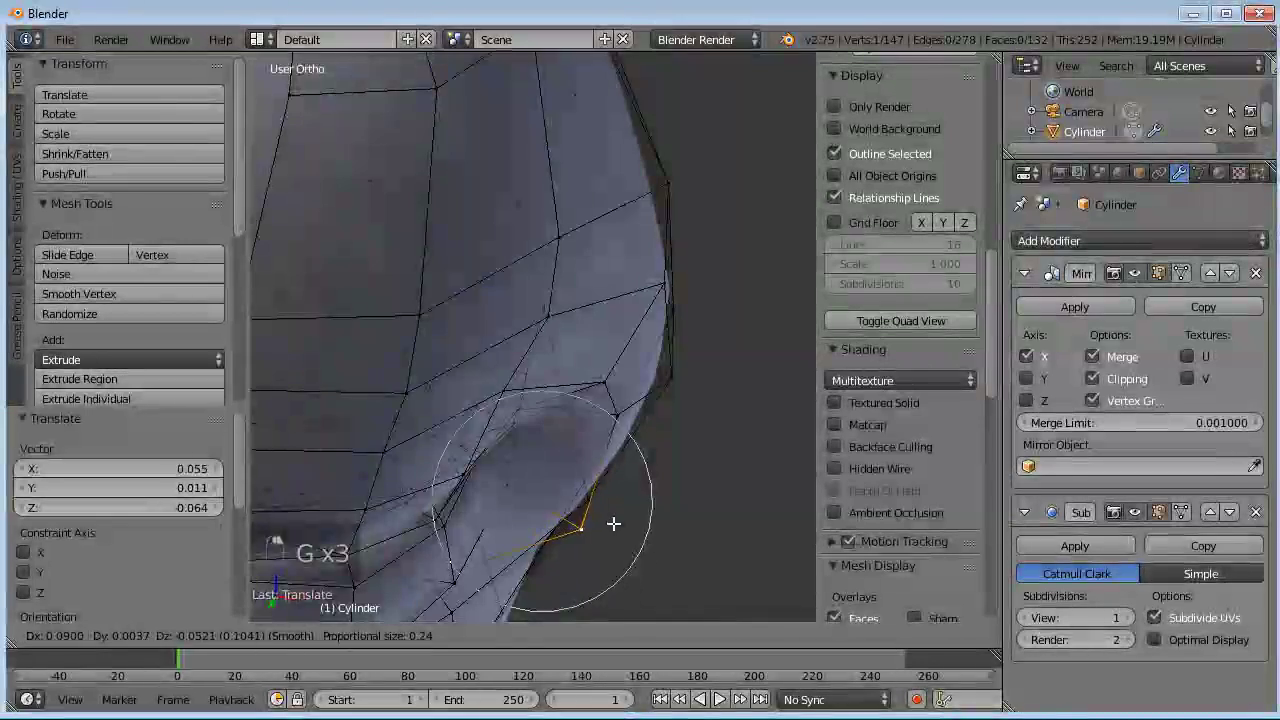
pyautogui.click(613, 523)
pyautogui.moveTo(613, 523); pyautogui.dragTo(500, 543, button='middle')
pyautogui.press('g')
pyautogui.click(533, 508)
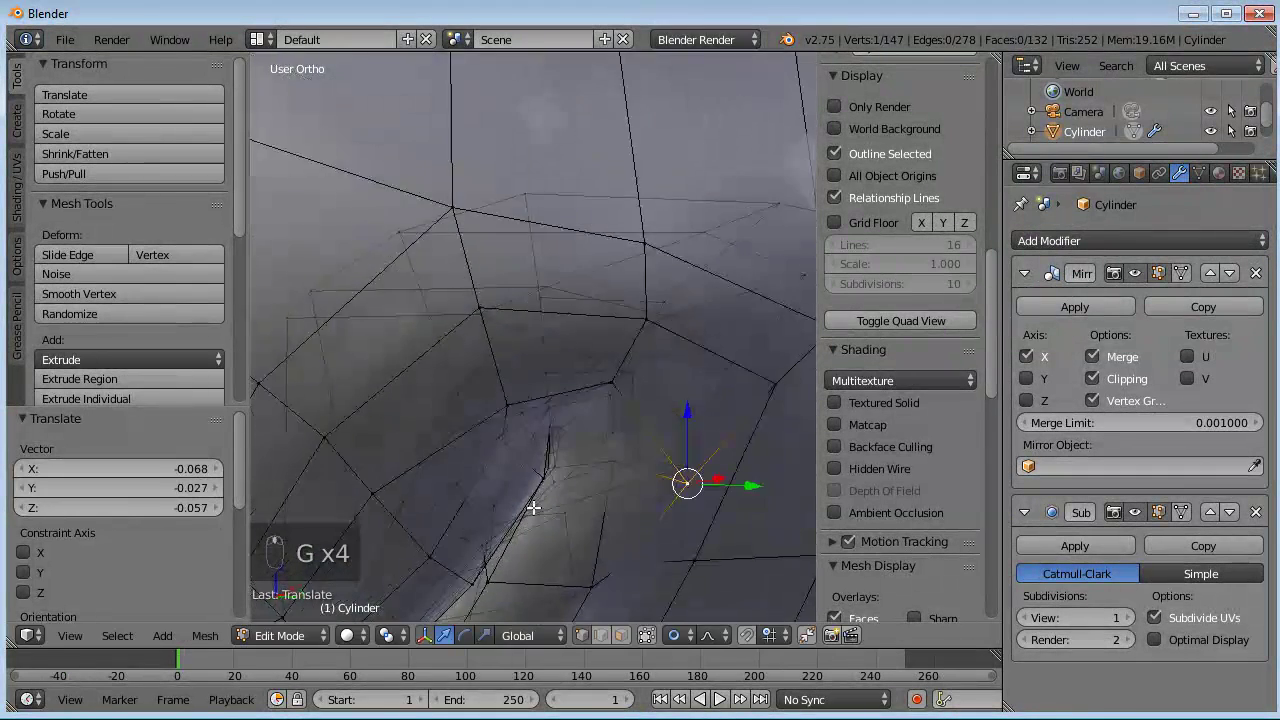
# - Lower the two vertices directly above the mouth corner, moving the front one about X -0.010, Y -0.015, Z -0.039
pyautogui.rightClick(612, 381)
pyautogui.press('g')
pyautogui.click(612, 418)
pyautogui.rightClick(502, 413)
pyautogui.press('g')
pyautogui.click(489, 434)
pyautogui.moveTo(560, 432); pyautogui.dragTo(510, 342, button='middle')
pyautogui.scroll(-2, 494, 450)
pyautogui.moveTo(501, 440); pyautogui.dragTo(649, 435, button='middle')
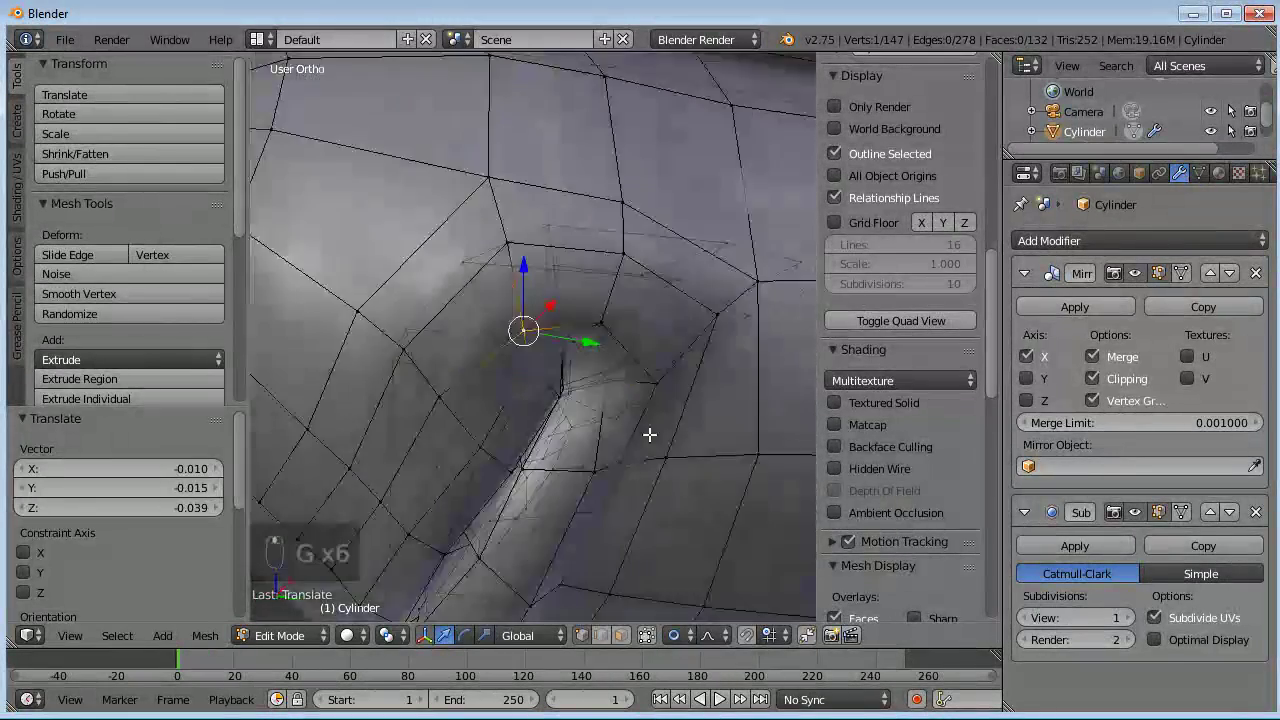
# - Check the smoothed lips outside Edit Mode, and add an edge loop around both lips, slid outward by a factor of about 0.61
pyautogui.scroll(-5, 649, 434)
pyautogui.press('Tab')
pyautogui.moveTo(530, 432)
pyautogui.mouseDown(button='middle')
pyautogui.moveTo(648, 438)
pyautogui.moveTo(623, 476)
pyautogui.moveTo(650, 470)
pyautogui.moveTo(684, 448)
pyautogui.moveTo(657, 385)
pyautogui.moveTo(600, 374)
pyautogui.moveTo(546, 431)
pyautogui.moveTo(677, 463)
pyautogui.moveTo(634, 435)
pyautogui.moveTo(537, 523)
pyautogui.moveTo(560, 503)
pyautogui.moveTo(444, 502)
pyautogui.moveTo(448, 469)
pyautogui.moveTo(574, 416)
pyautogui.moveTo(623, 432)
pyautogui.moveTo(614, 451)
pyautogui.moveTo(609, 414)
pyautogui.moveTo(563, 508)
pyautogui.mouseUp(button='middle')
pyautogui.scroll(2, 476, 469)
pyautogui.scroll(3, 576, 418)
pyautogui.press('Tab')
pyautogui.hotkey('ctrl', 'r')
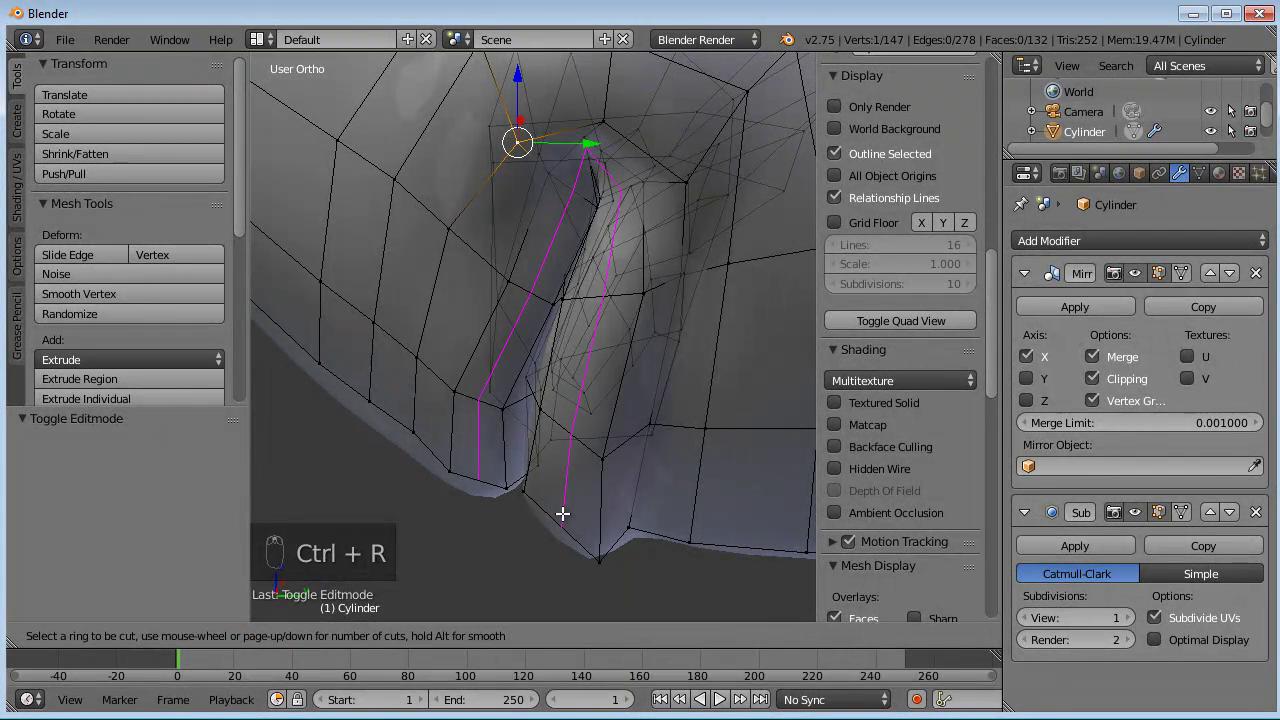
pyautogui.click(563, 512)
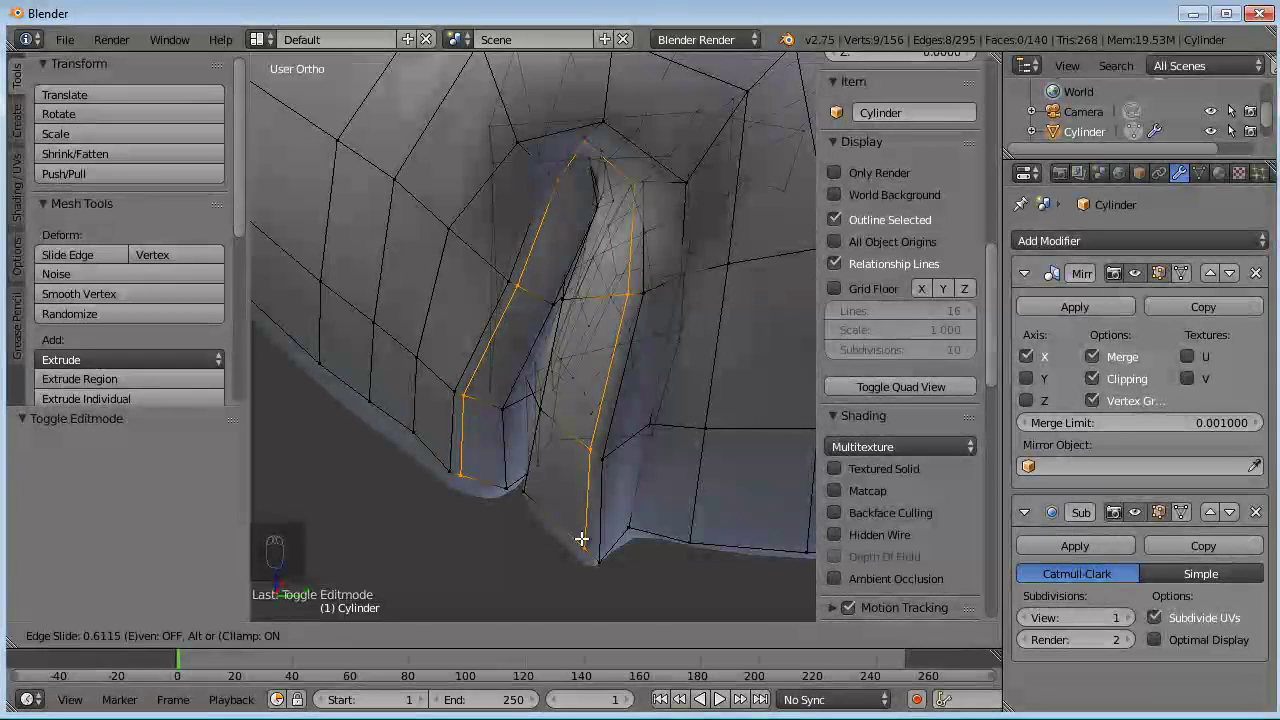
pyautogui.click(583, 538)
# - Switch the body to Sculpt Mode and set the Subdivision Surface modifier's view subdivisions to 2
pyautogui.scroll(-4, 575, 515)
pyautogui.press('Tab')
pyautogui.moveTo(459, 376); pyautogui.dragTo(621, 288, button='middle')
pyautogui.moveTo(631, 377); pyautogui.dragTo(587, 432, button='middle')
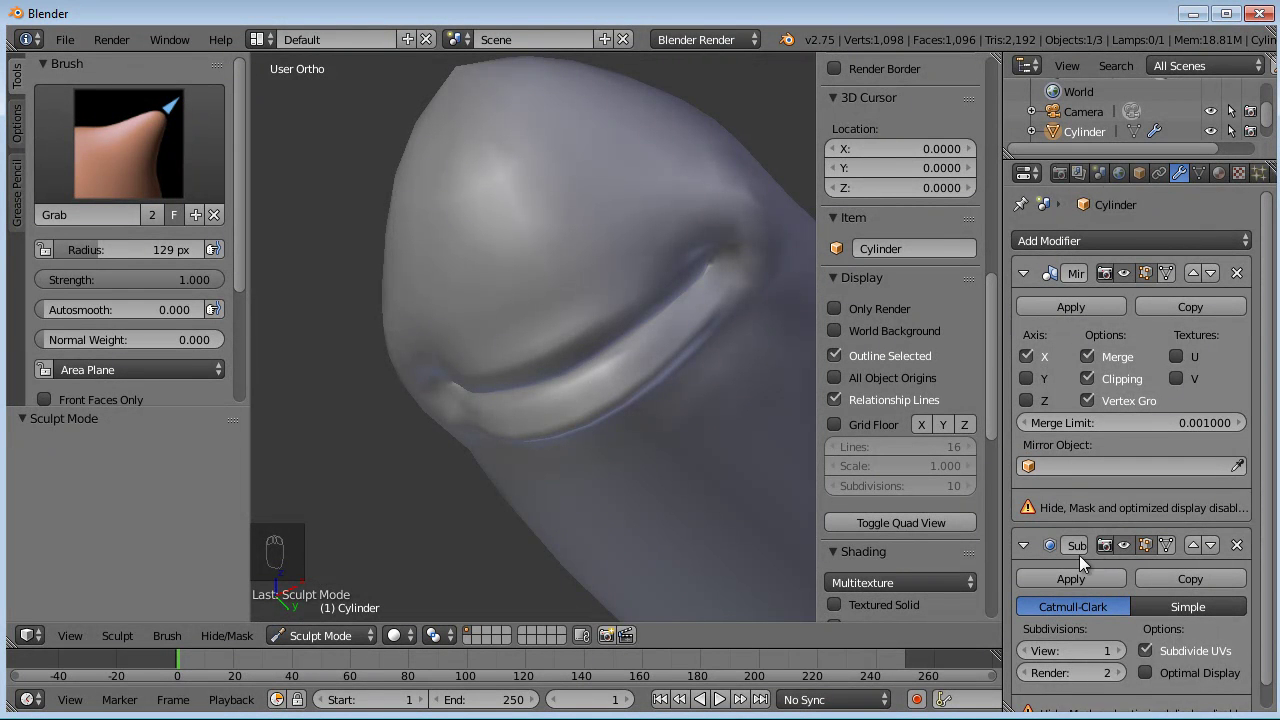
pyautogui.scroll(-1, 1080, 560)
pyautogui.click(1119, 627)
pyautogui.moveTo(678, 359)
pyautogui.mouseDown(button='middle')
pyautogui.moveTo(616, 360)
pyautogui.moveTo(726, 358)
pyautogui.moveTo(681, 388)
pyautogui.moveTo(577, 408)
pyautogui.moveTo(577, 344)
pyautogui.moveTo(623, 432)
pyautogui.moveTo(575, 456)
pyautogui.moveTo(650, 427)
pyautogui.mouseUp(button='middle')
# - Try smoothing the lips and mouth corner with the Smooth brush, and undo both strokes
pyautogui.click(128, 145)
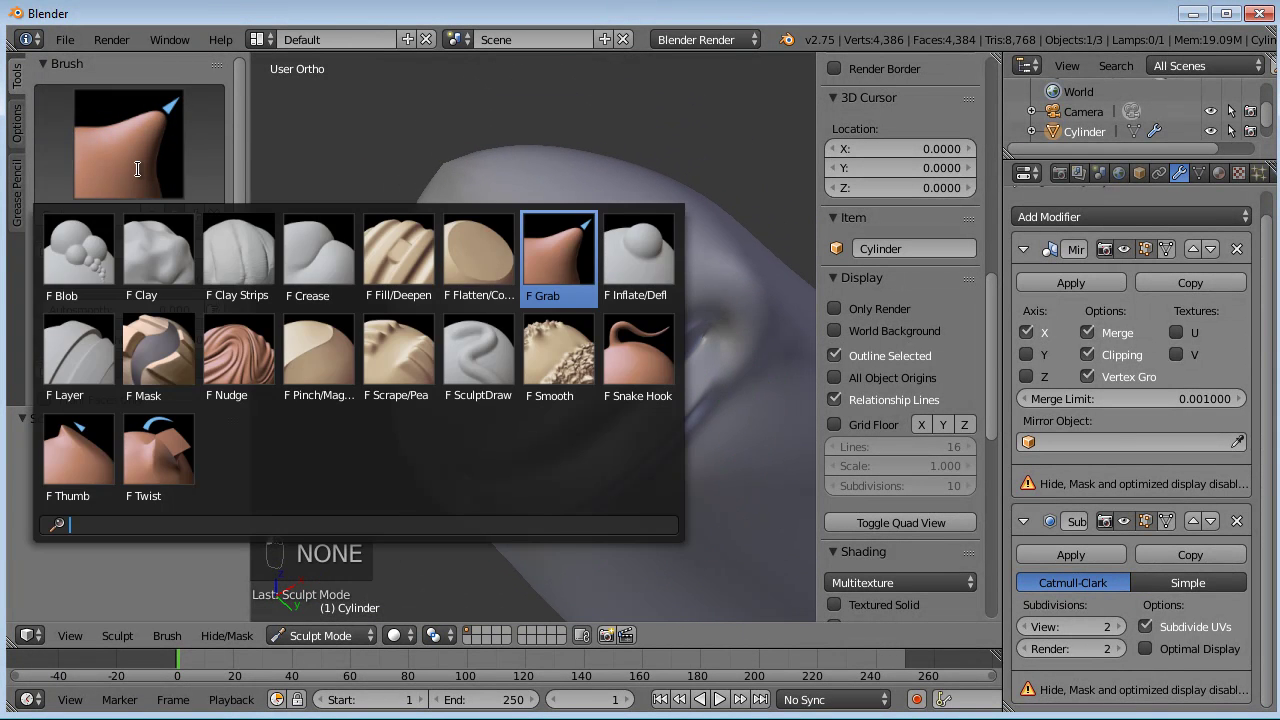
pyautogui.click(592, 371)
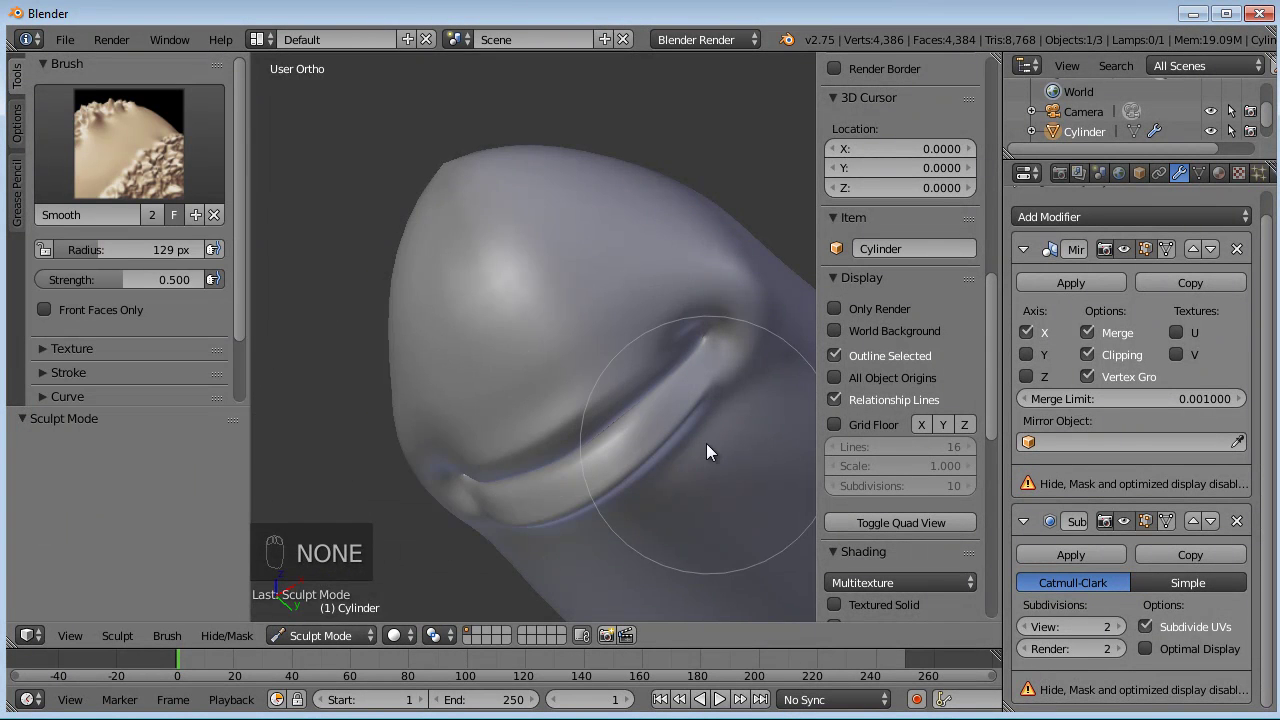
pyautogui.scroll(5, 640, 430)
pyautogui.moveTo(602, 370)
pyautogui.mouseDown()
pyautogui.moveTo(638, 381)
pyautogui.moveTo(617, 411)
pyautogui.moveTo(574, 420)
pyautogui.moveTo(549, 446)
pyautogui.mouseUp()
pyautogui.scroll(-2, 546, 440)
pyautogui.moveTo(540, 423)
pyautogui.mouseDown(button='middle')
pyautogui.moveTo(623, 400)
pyautogui.moveTo(643, 357)
pyautogui.moveTo(610, 427)
pyautogui.moveTo(513, 483)
pyautogui.moveTo(535, 444)
pyautogui.mouseUp(button='middle')
pyautogui.moveTo(623, 354)
pyautogui.mouseDown(button='middle')
pyautogui.moveTo(666, 263)
pyautogui.moveTo(628, 274)
pyautogui.mouseUp(button='middle')
pyautogui.moveTo(627, 275); pyautogui.dragTo(588, 245)
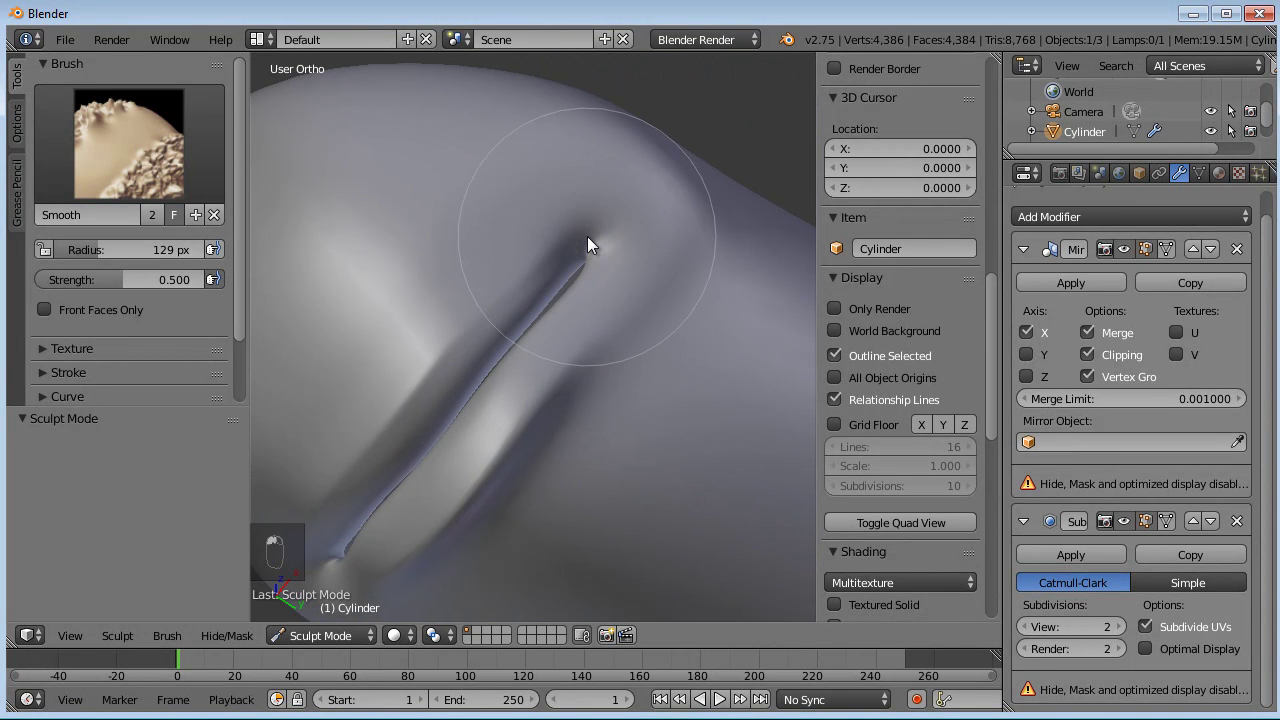
pyautogui.hotkey('ctrl', 'z')
pyautogui.hotkey('ctrl', 'z')
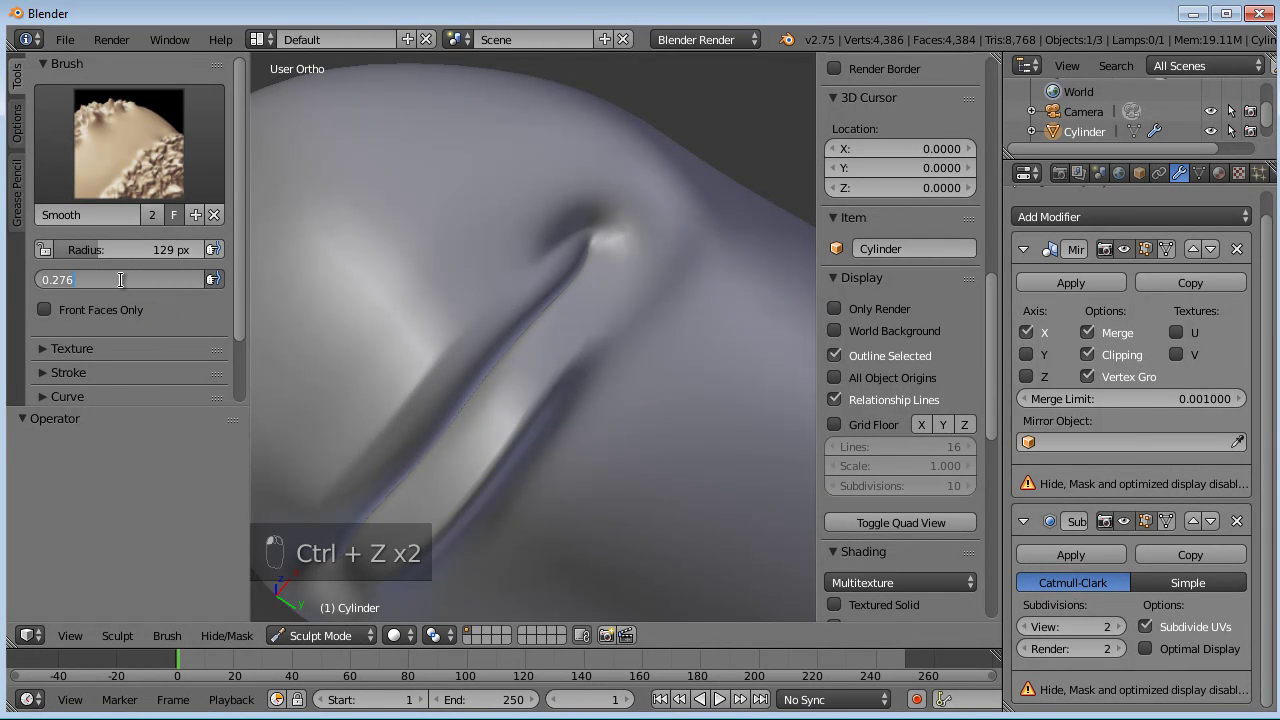
# - Set the Smooth brush's strength to 0.25
pyautogui.click(122, 280)
pyautogui.write('.25')
pyautogui.press('Return')
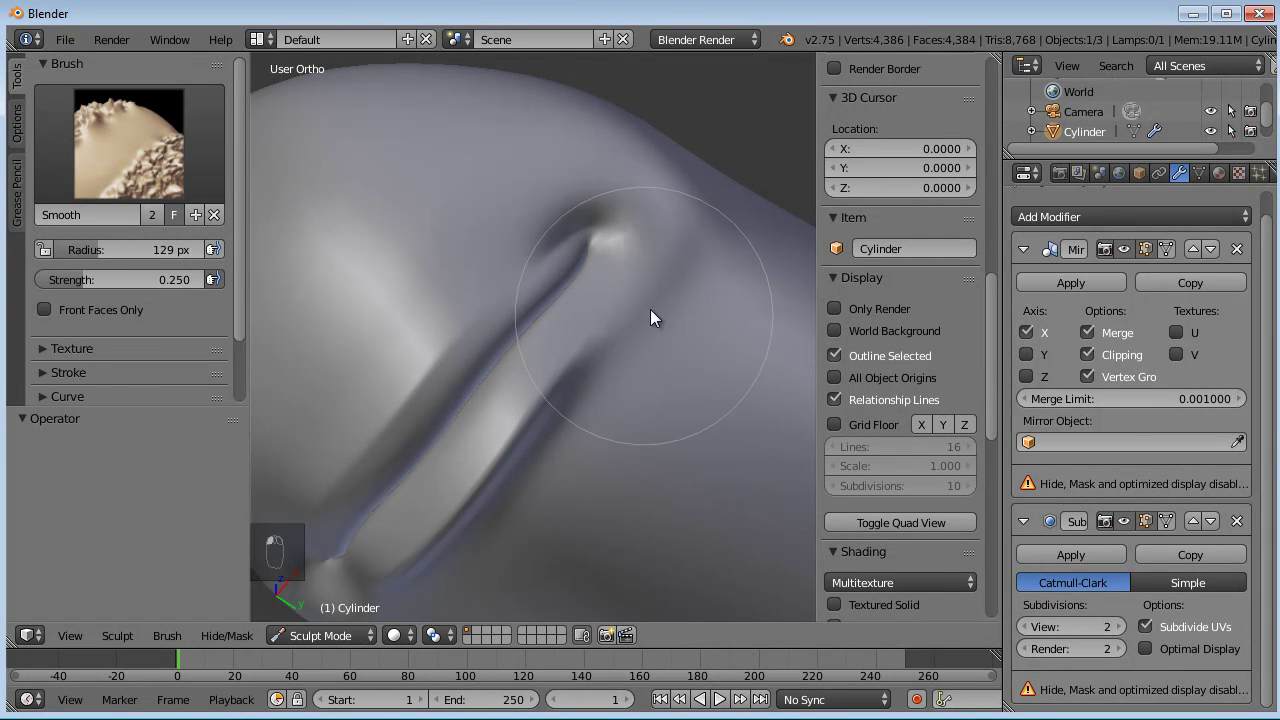
# - Choose the Grab brush and nudge the lower lip slightly upward near the mouth corner
pyautogui.click(121, 142)
pyautogui.click(568, 262)
pyautogui.scroll(-2, 638, 356)
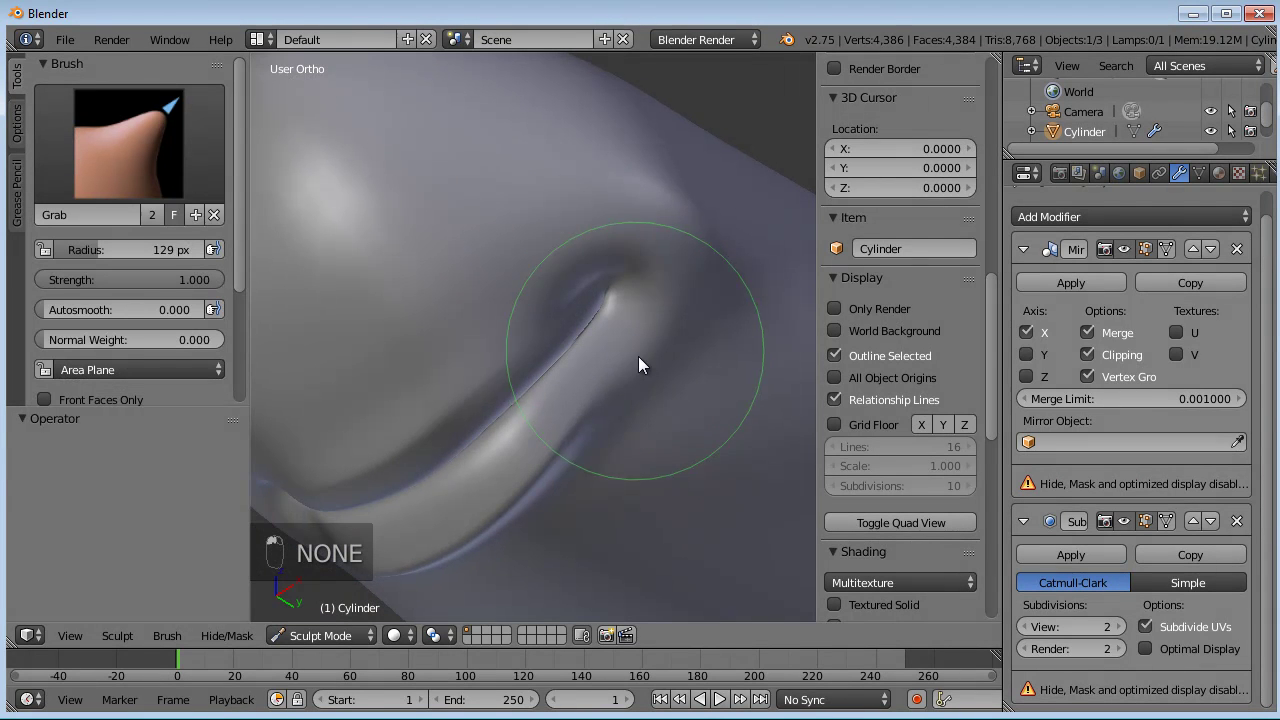
pyautogui.moveTo(626, 379); pyautogui.dragTo(621, 357)
pyautogui.moveTo(696, 299)
pyautogui.mouseDown(button='middle')
pyautogui.moveTo(677, 339)
pyautogui.moveTo(615, 362)
pyautogui.moveTo(812, 322)
pyautogui.mouseUp(button='middle')
pyautogui.moveTo(646, 433); pyautogui.dragTo(640, 428)
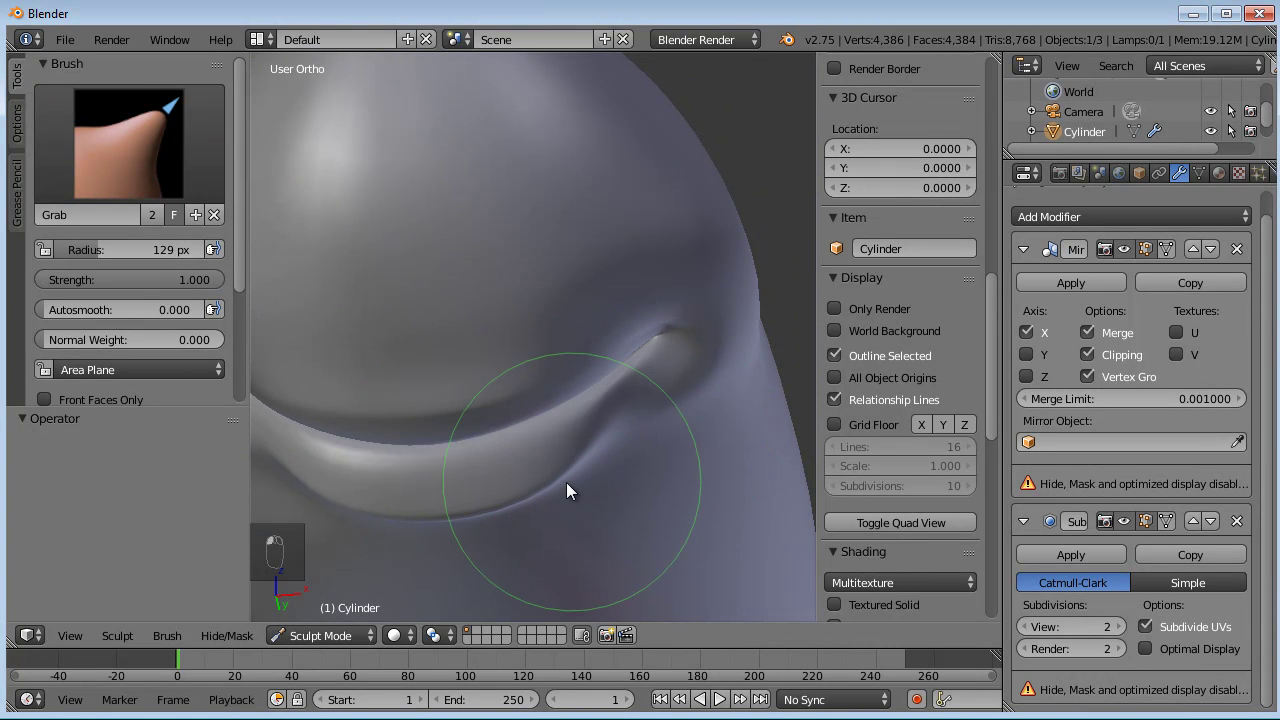
pyautogui.scroll(-3, 630, 292)
pyautogui.moveTo(591, 354)
pyautogui.mouseDown(button='middle')
pyautogui.moveTo(691, 370)
pyautogui.moveTo(575, 395)
pyautogui.moveTo(562, 368)
pyautogui.mouseUp(button='middle')
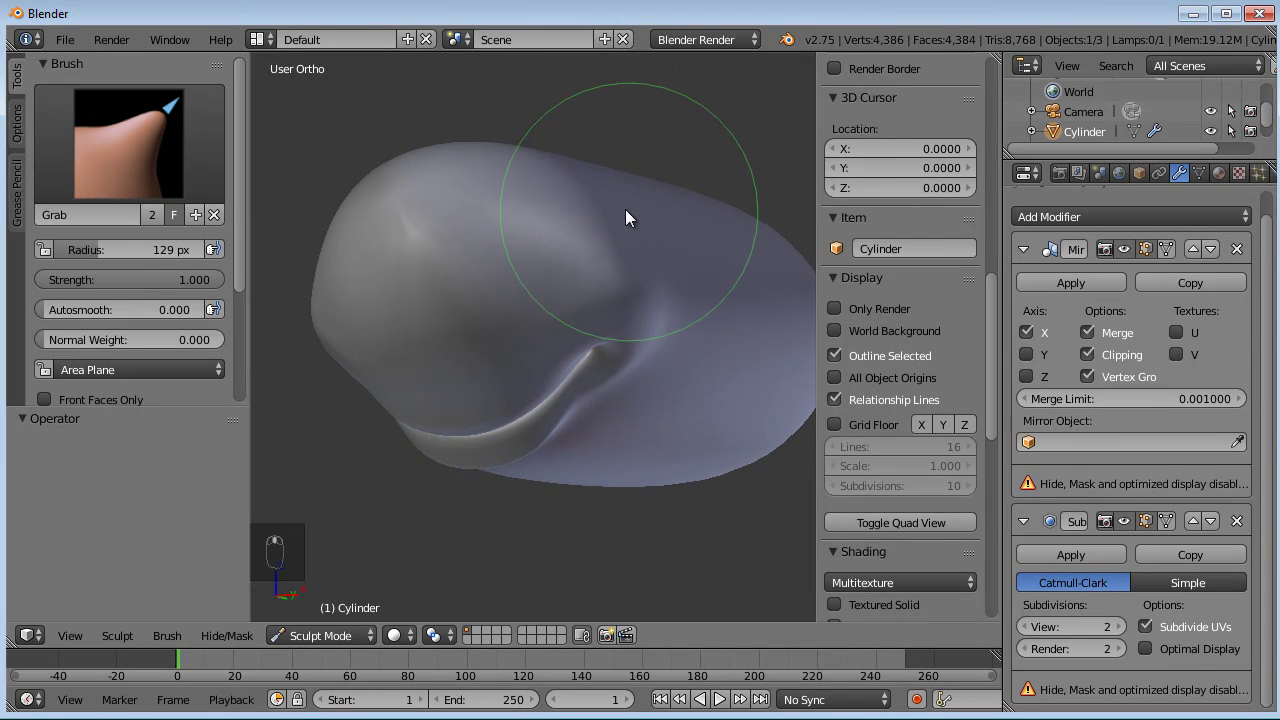
pyautogui.moveTo(537, 242); pyautogui.dragTo(548, 384, button='middle')
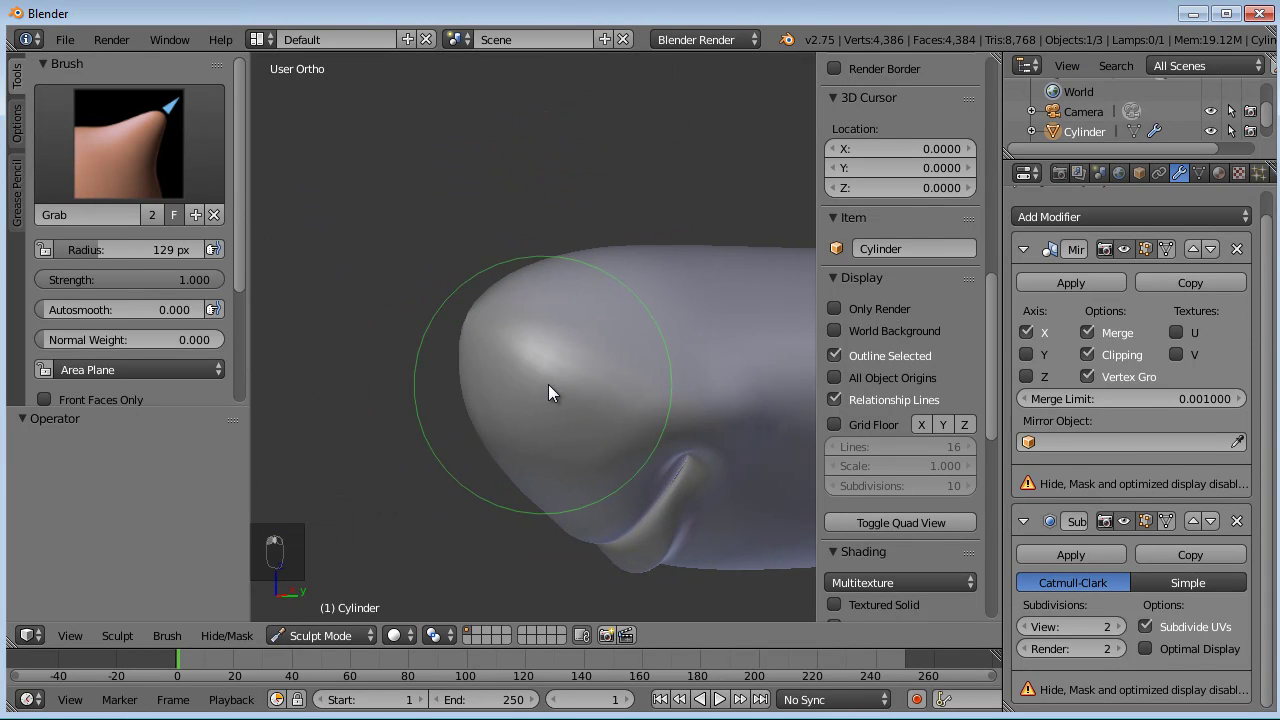
# - Return to Edit Mode and select the vertex at the snout's tip
pyautogui.press('Tab')
pyautogui.scroll(2, 535, 341)
pyautogui.moveTo(527, 319)
pyautogui.mouseDown(button='middle')
pyautogui.moveTo(443, 380)
pyautogui.moveTo(537, 374)
pyautogui.moveTo(525, 313)
pyautogui.mouseUp(button='middle')
pyautogui.rightClick(525, 313)
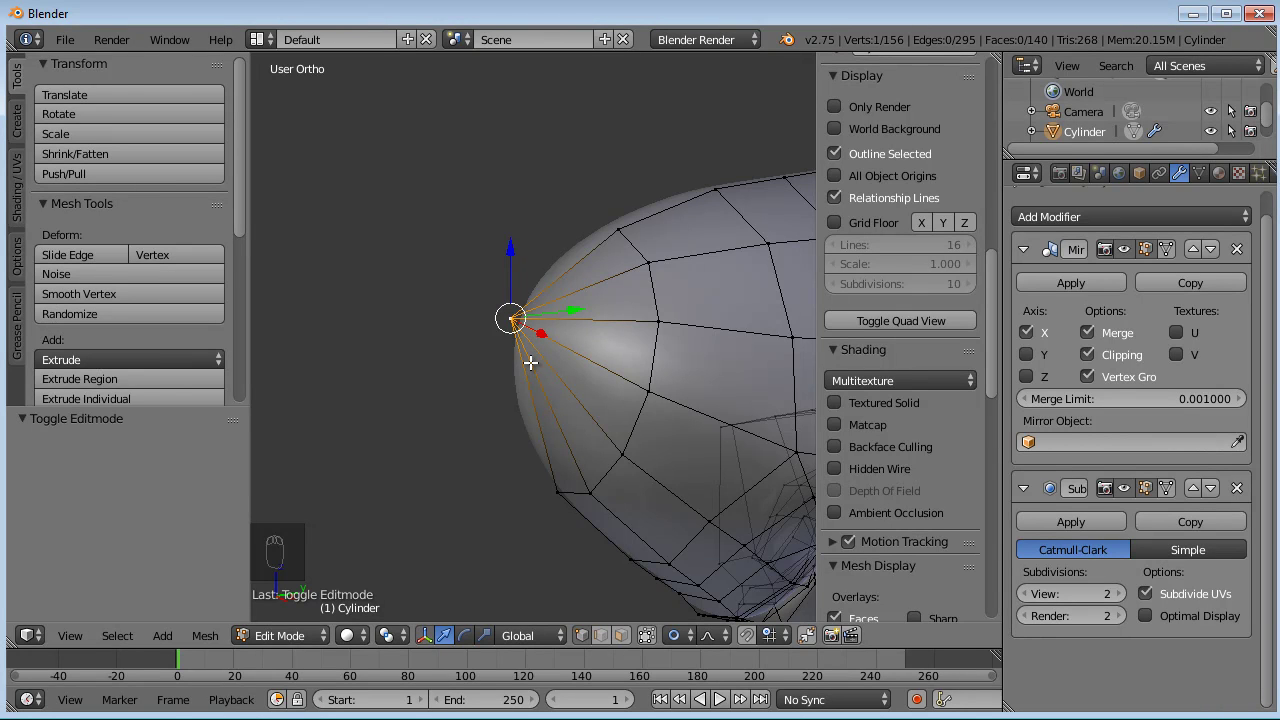
# - Try to add an edge loop around the snout's tip with Loop Cut
pyautogui.moveTo(512, 391); pyautogui.dragTo(598, 333, button='middle')
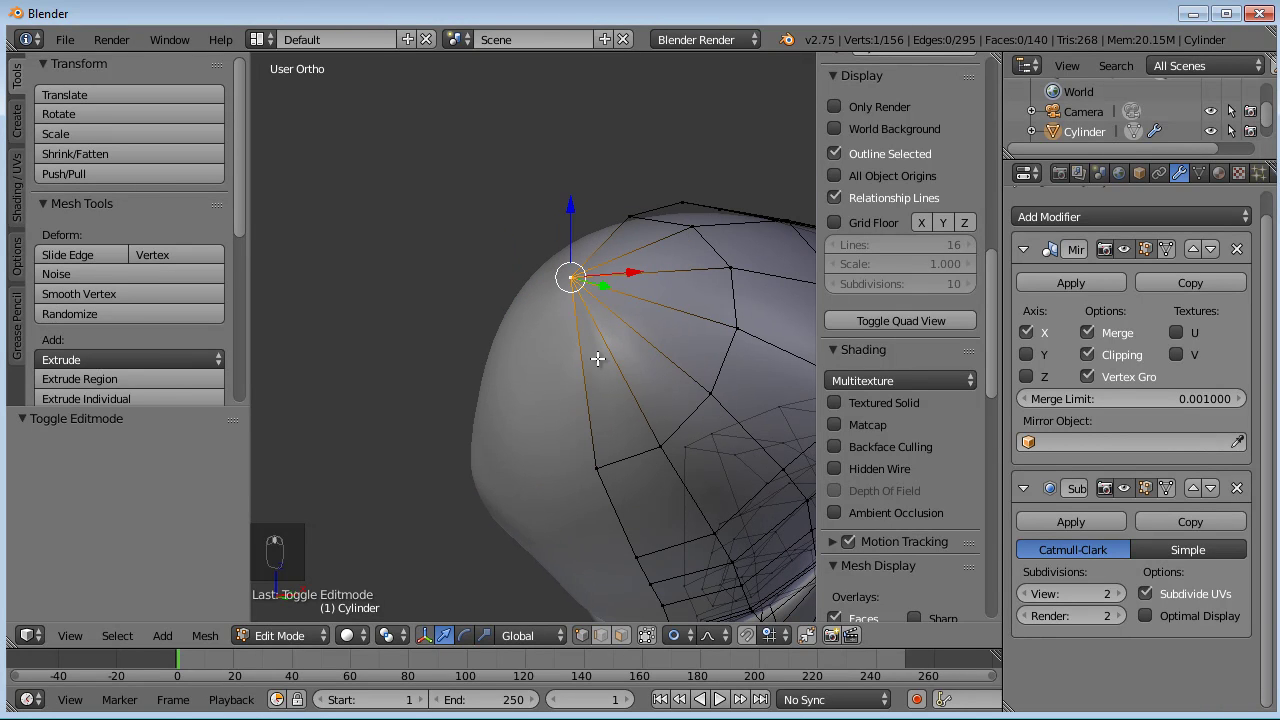
pyautogui.hotkey('ctrl', 'r')
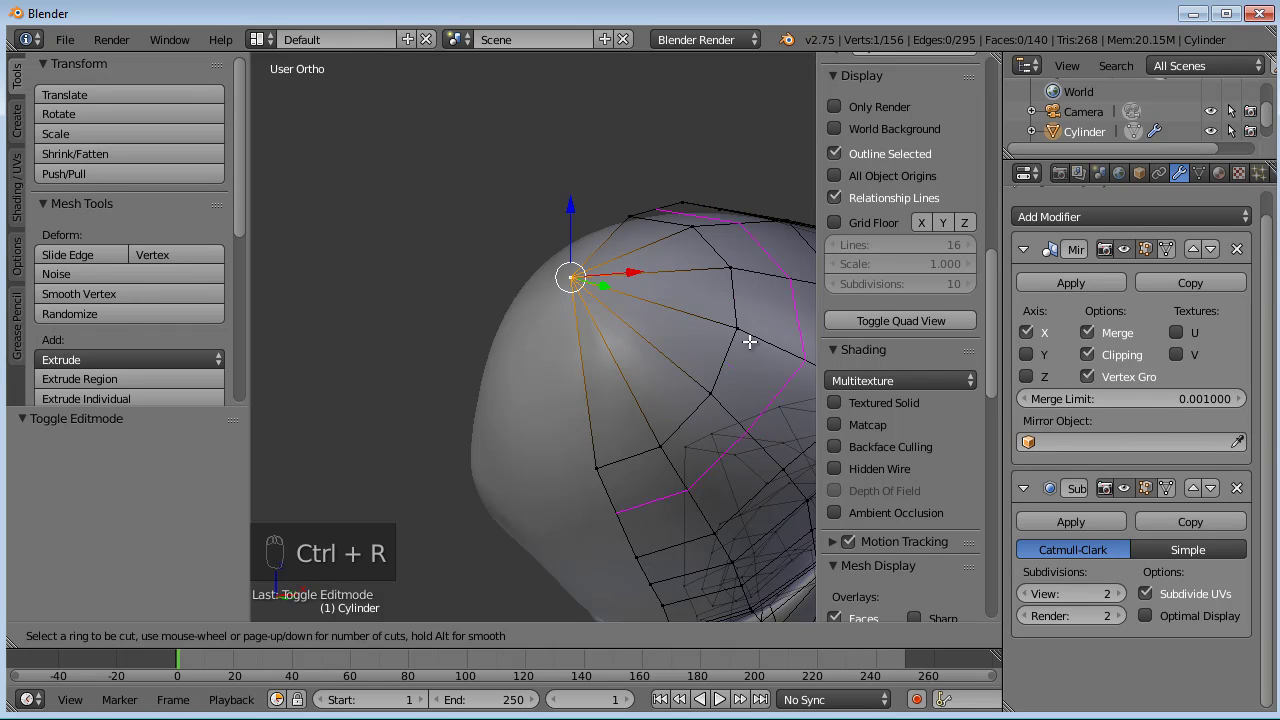
pyautogui.rightClick(749, 342)
pyautogui.moveTo(746, 323); pyautogui.dragTo(586, 412, button='middle')
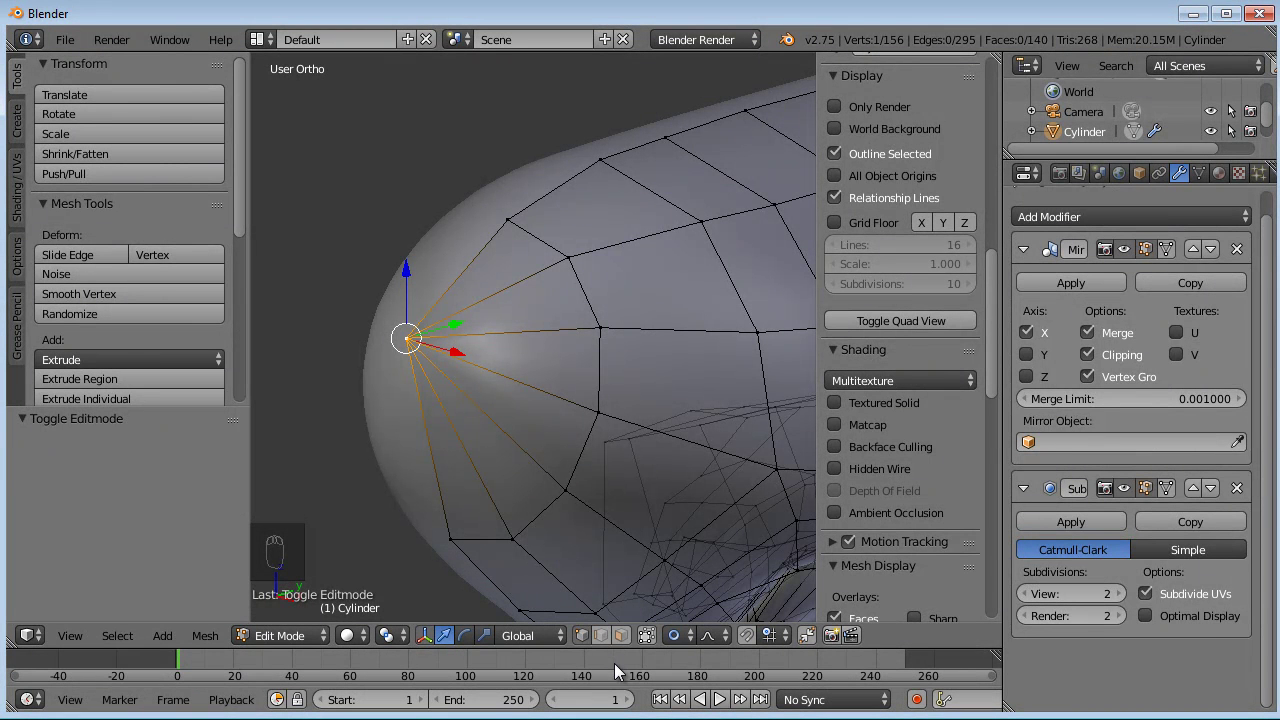
# - Clear the selection and try loop and shortest-path selection on the edges radiating from the snout's tip
pyautogui.press('a')
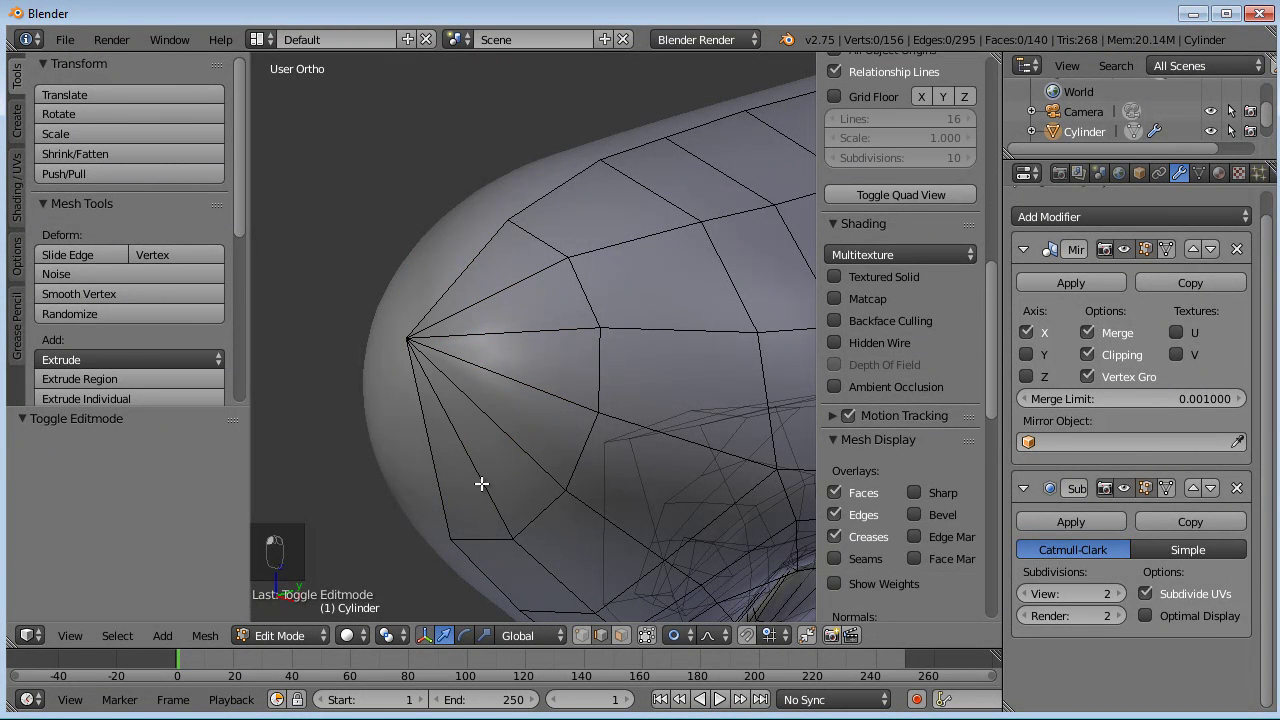
pyautogui.rightClick(430, 467)
pyautogui.keyDown('alt'); pyautogui.rightClick(470, 460); pyautogui.keyUp('alt')
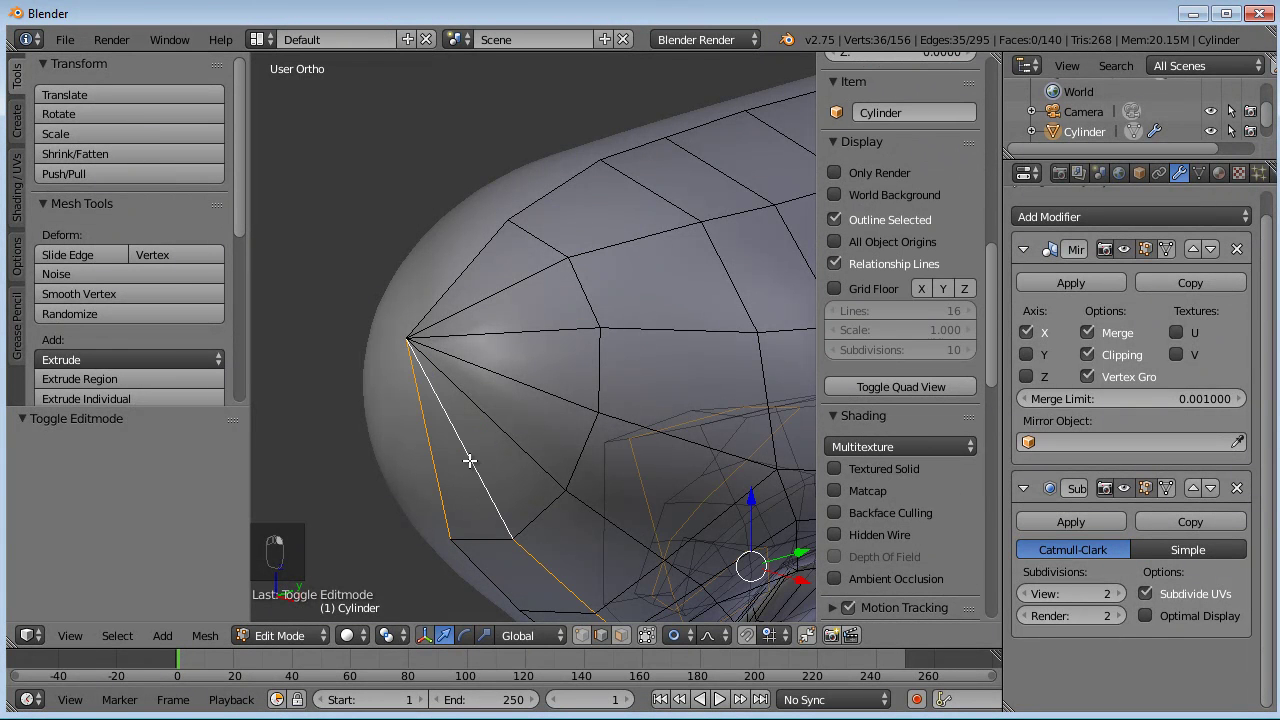
pyautogui.keyDown('ctrl'); pyautogui.rightClick(490, 410); pyautogui.keyUp('ctrl')
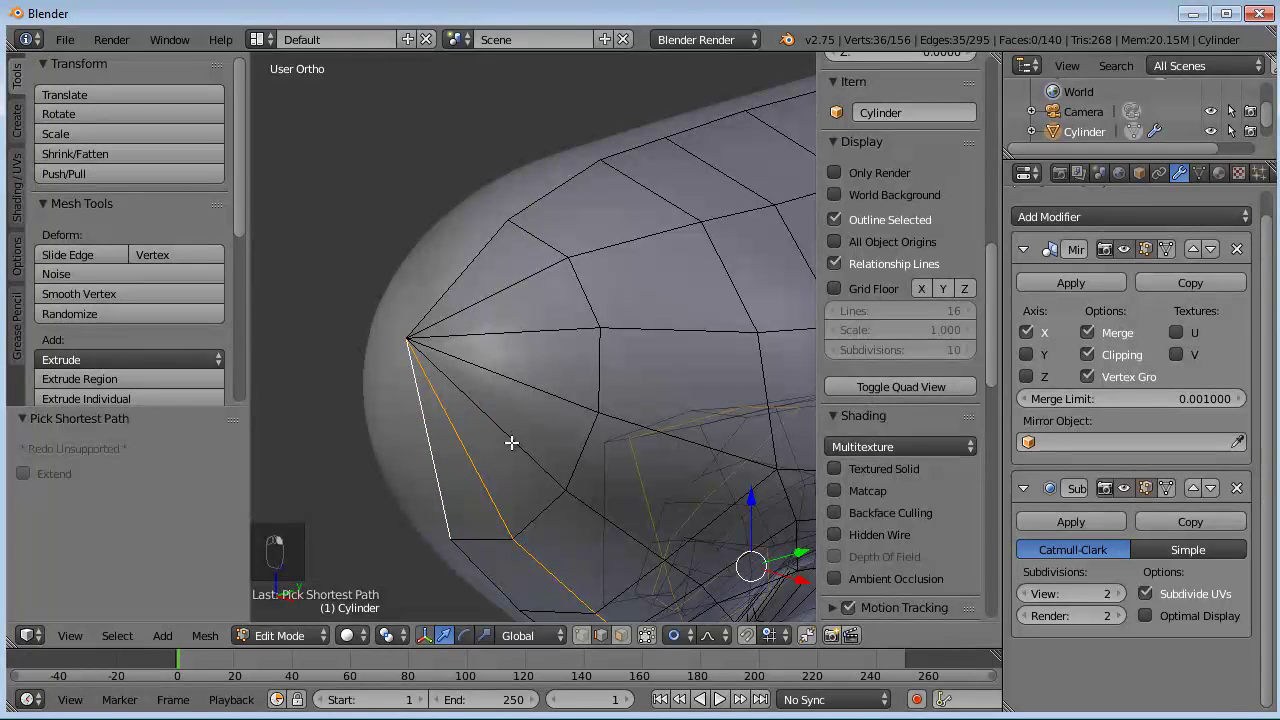
pyautogui.press('a')
pyautogui.keyDown('alt'); pyautogui.rightClick(511, 427); pyautogui.keyUp('alt')
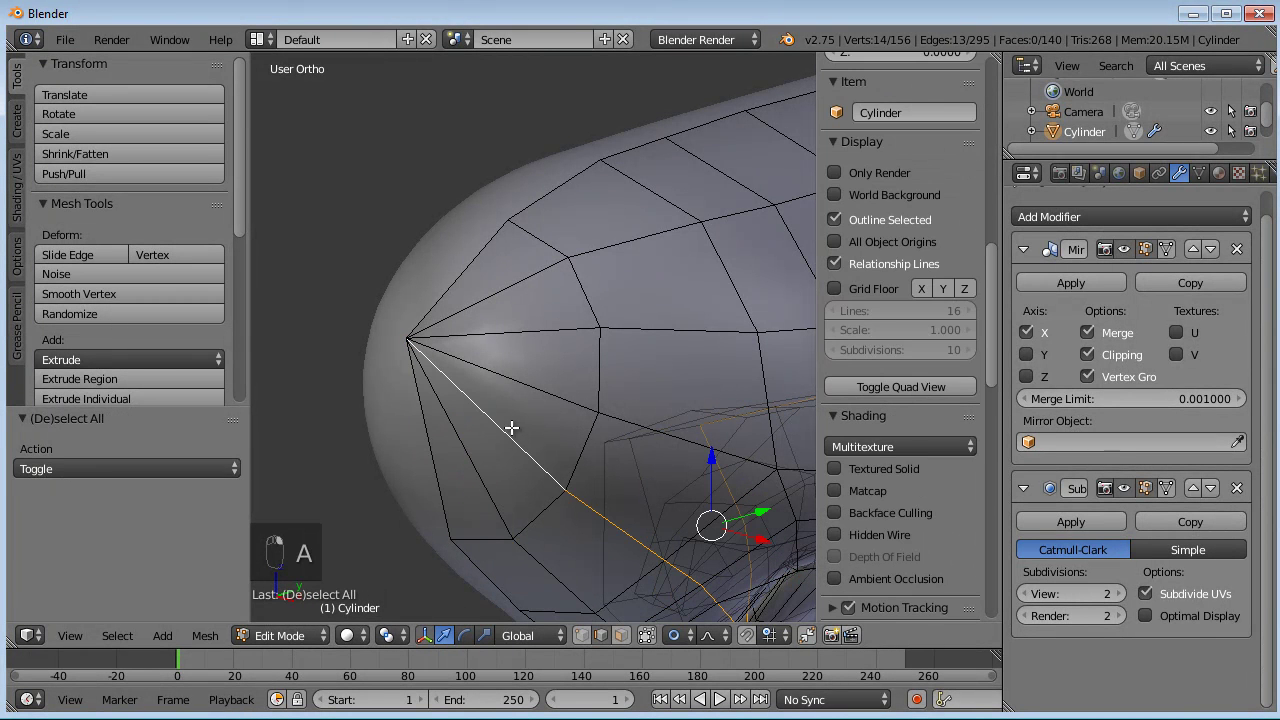
pyautogui.hotkey('ctrl', 'z')
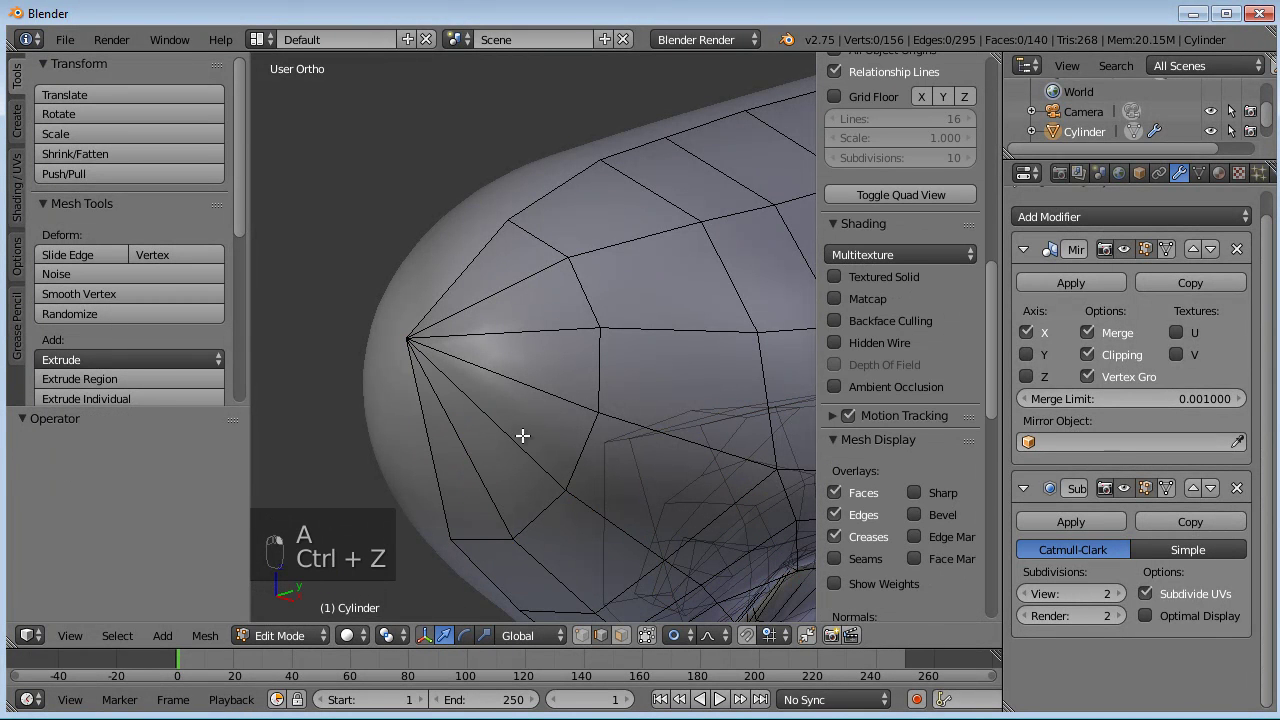
# - Select the seven edges radiating from the snout's tip and subdivide them with one cut
pyautogui.rightClick(427, 460)
pyautogui.keyDown('shift'); pyautogui.rightClick(467, 458); pyautogui.keyUp('shift')
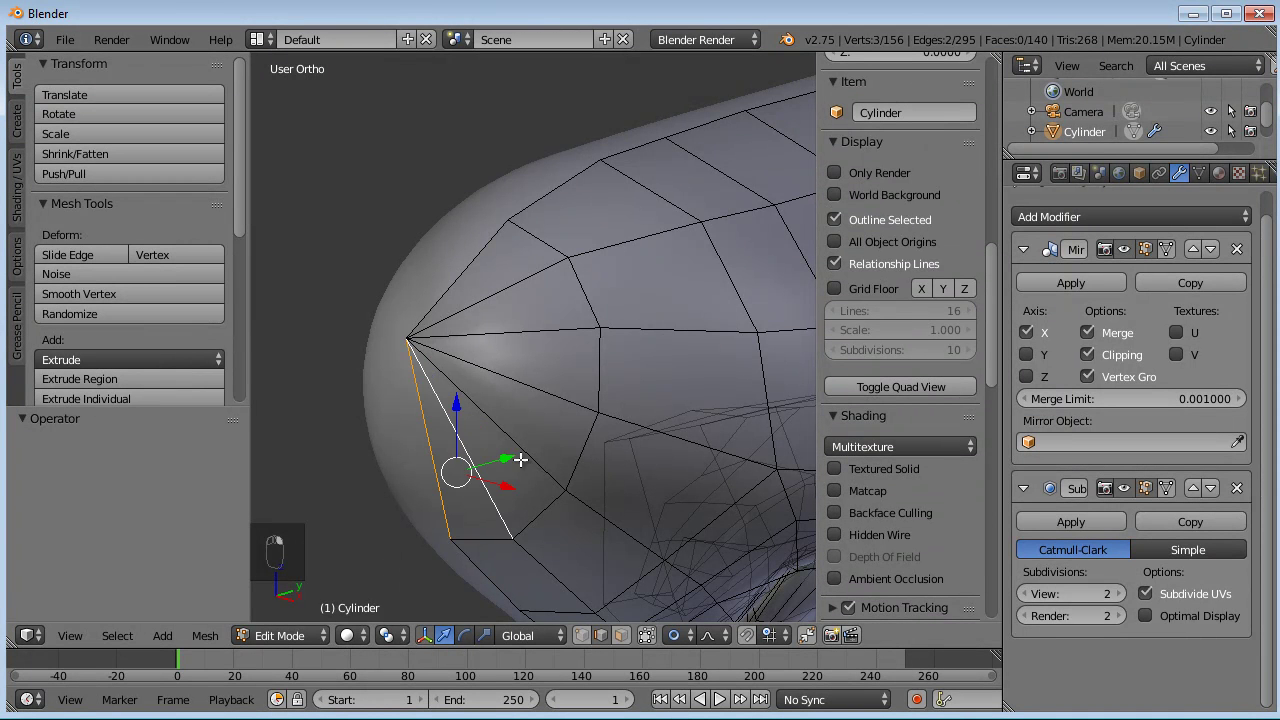
pyautogui.keyDown('shift'); pyautogui.rightClick(529, 277); pyautogui.keyUp('shift')
pyautogui.keyDown('shift'); pyautogui.rightClick(505, 249); pyautogui.keyUp('shift')
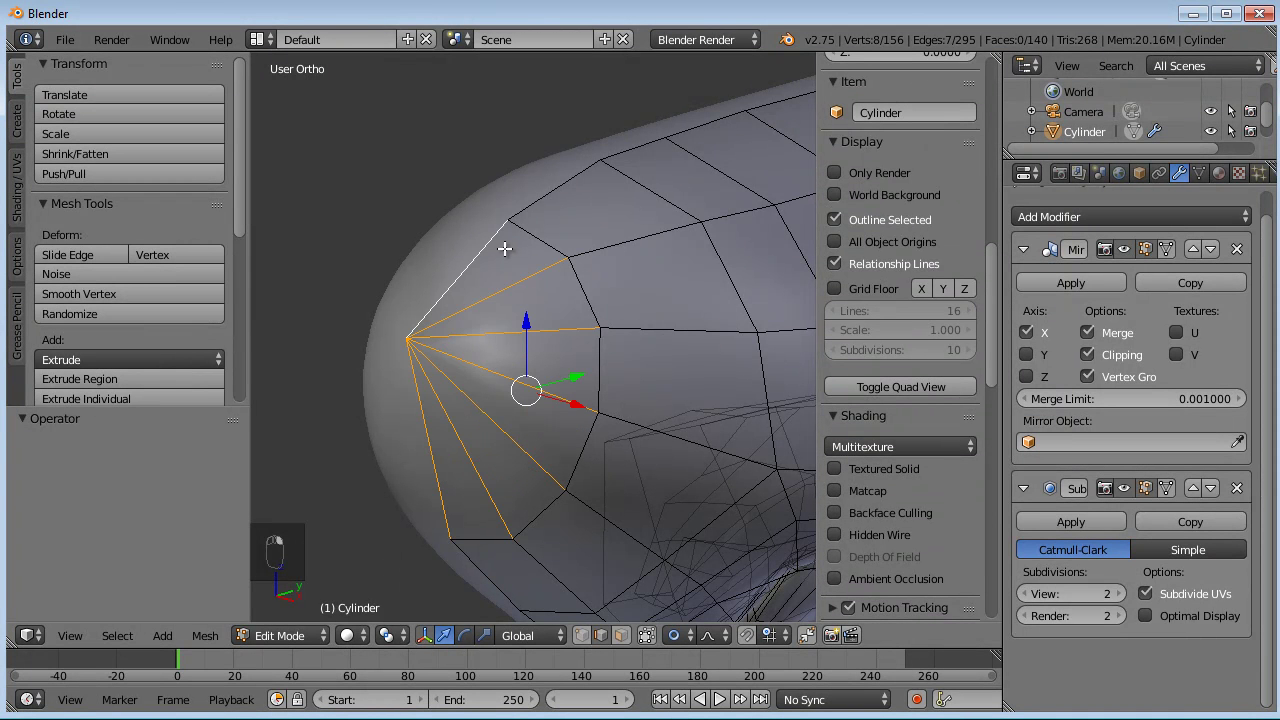
pyautogui.moveTo(673, 356); pyautogui.dragTo(665, 437, button='middle')
pyautogui.press('w')
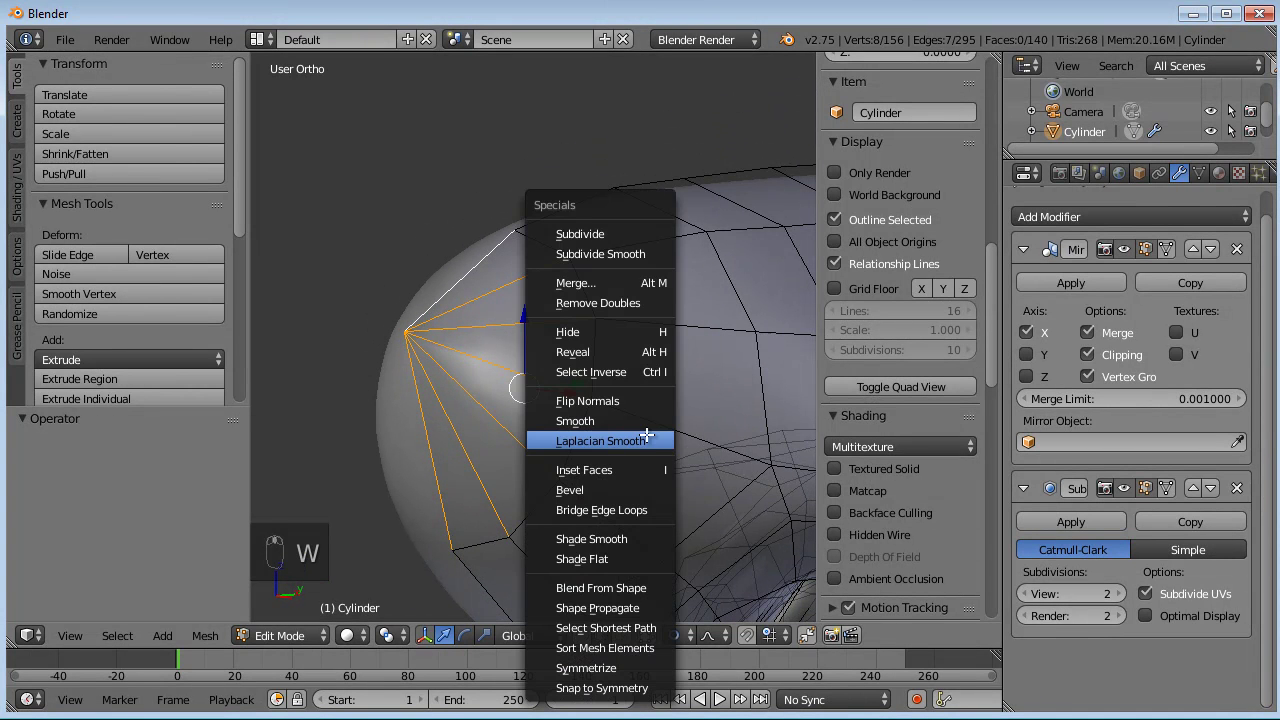
pyautogui.click(608, 238)
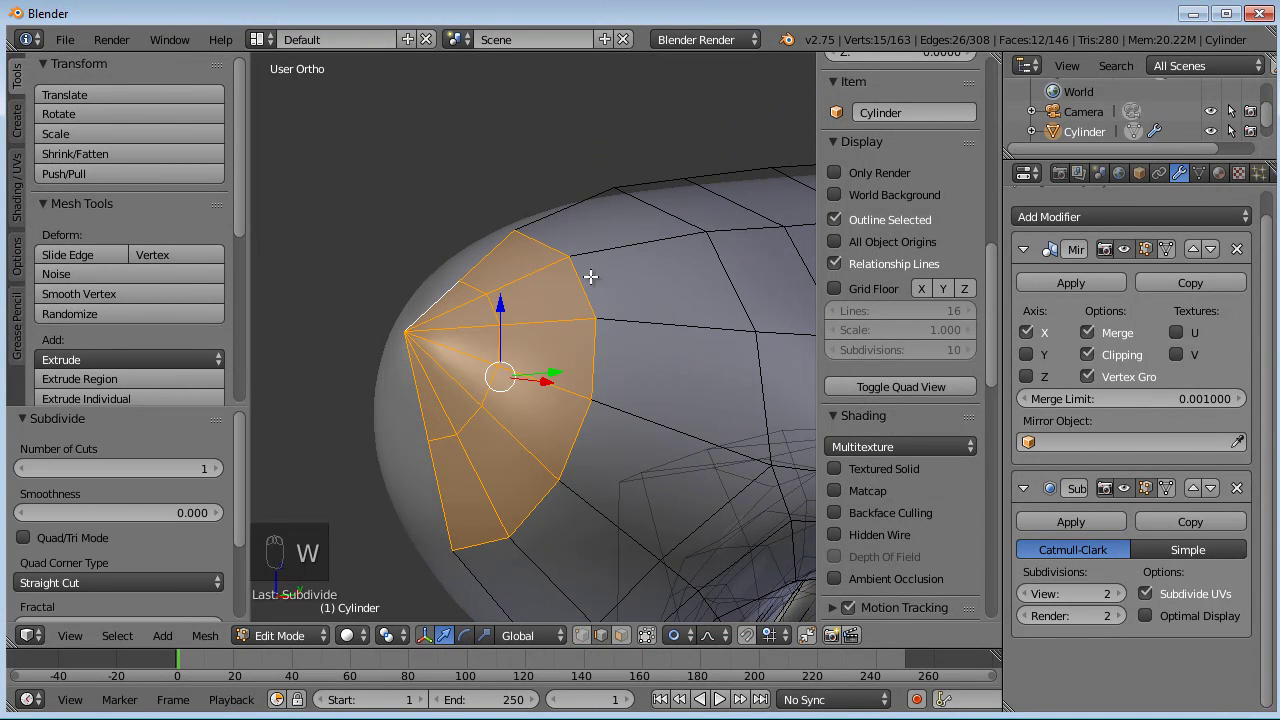
# - Select the new edge loop around the snout's tip and slide it toward the tip by a factor of about -0.54
pyautogui.moveTo(483, 460); pyautogui.dragTo(482, 464, button='middle')
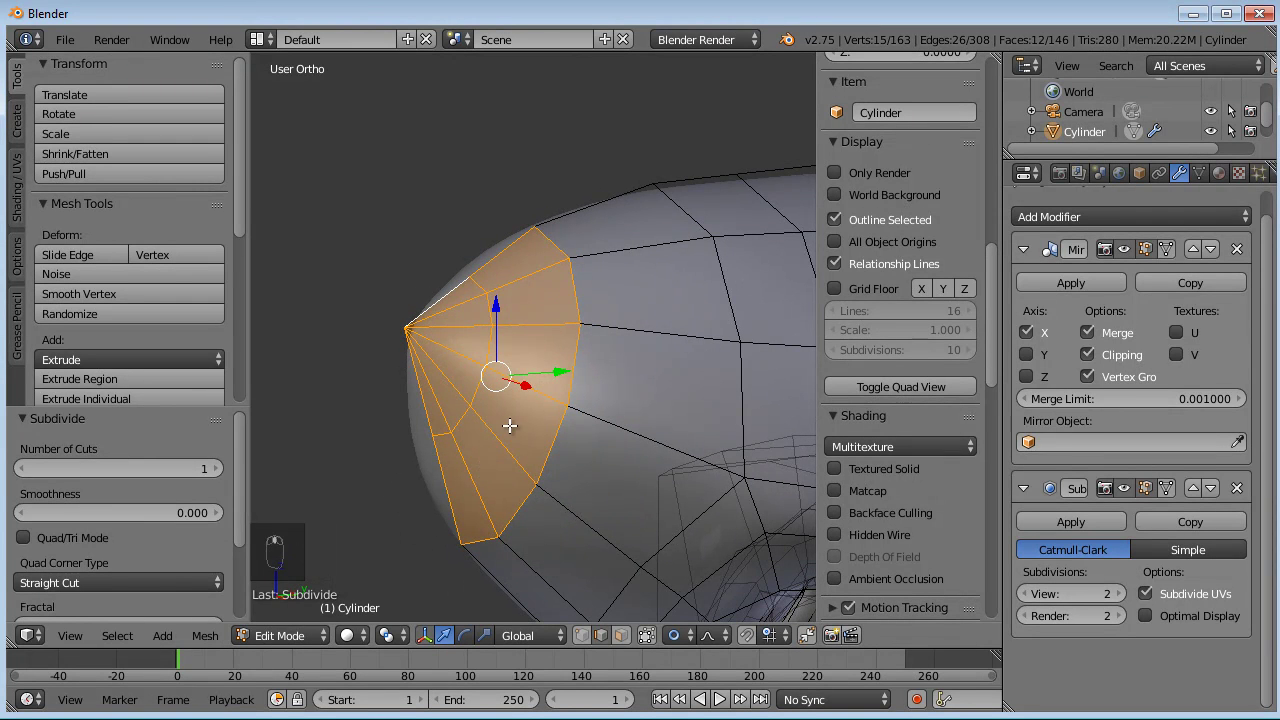
pyautogui.keyDown('alt'); pyautogui.rightClick(476, 395); pyautogui.keyUp('alt')
pyautogui.press('KP_3')
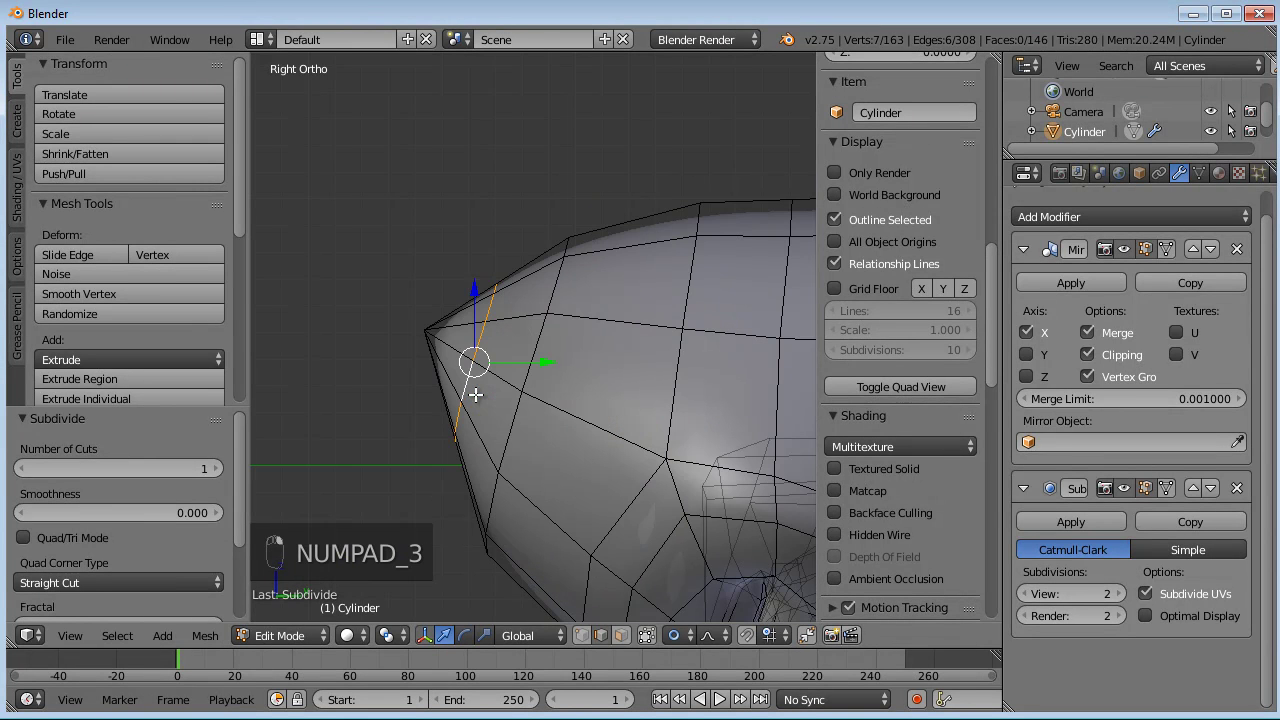
pyautogui.press('g')
pyautogui.press('g')
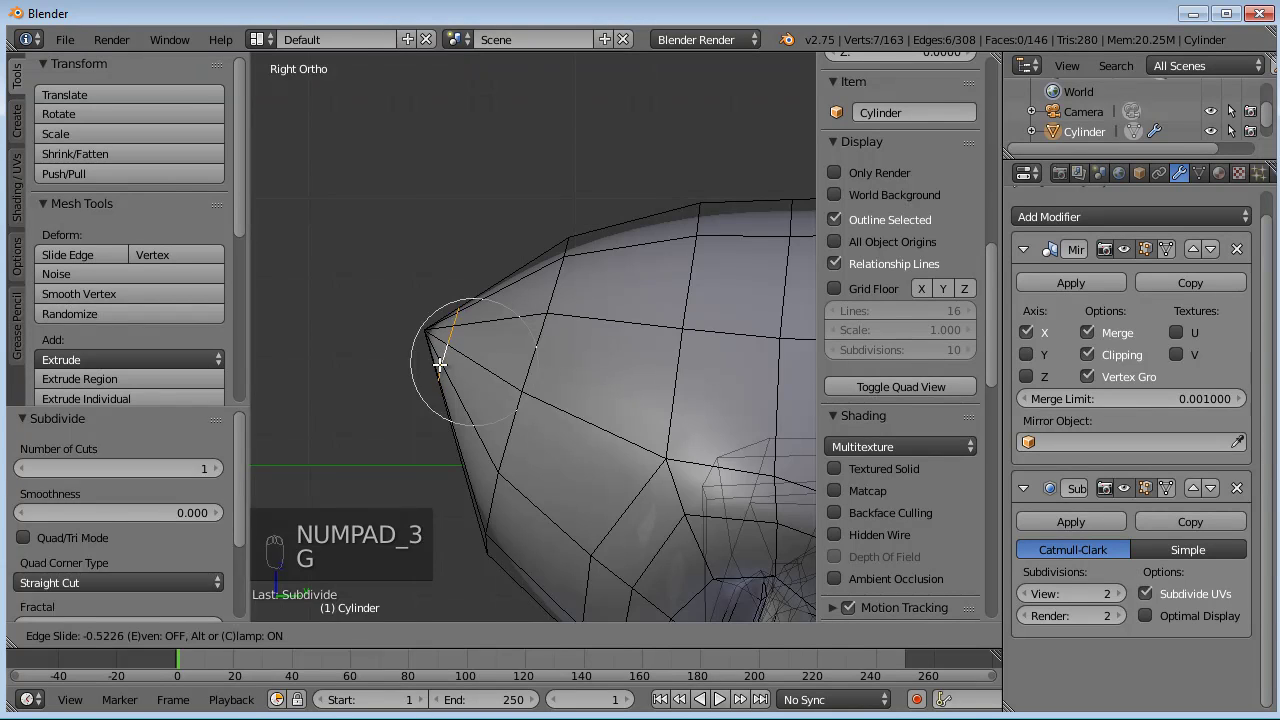
pyautogui.click(440, 365)
# - Move and rotate the tip loop with proportional editing in side view, finishing with a forward shift of about -0.013 along Y
pyautogui.scroll(2, 517, 400)
pyautogui.press('g')
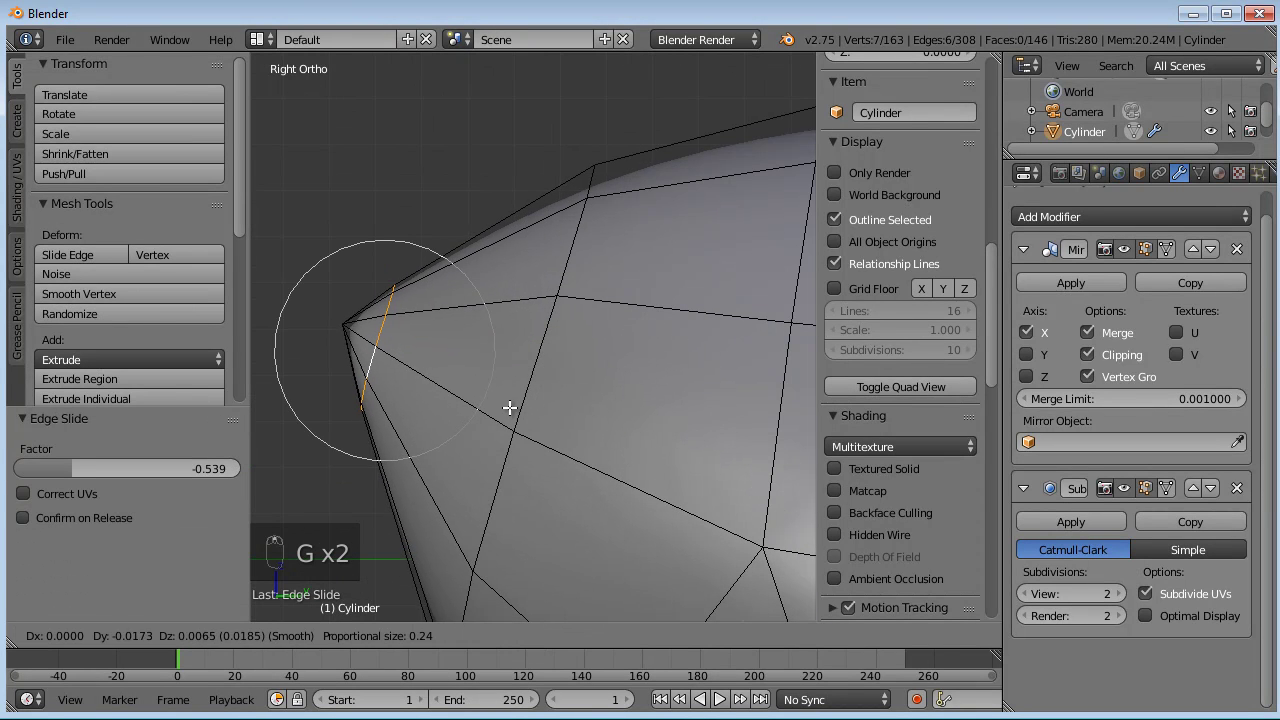
pyautogui.click(530, 378)
pyautogui.press('r')
pyautogui.click(600, 337)
pyautogui.press('g')
pyautogui.click(535, 343)
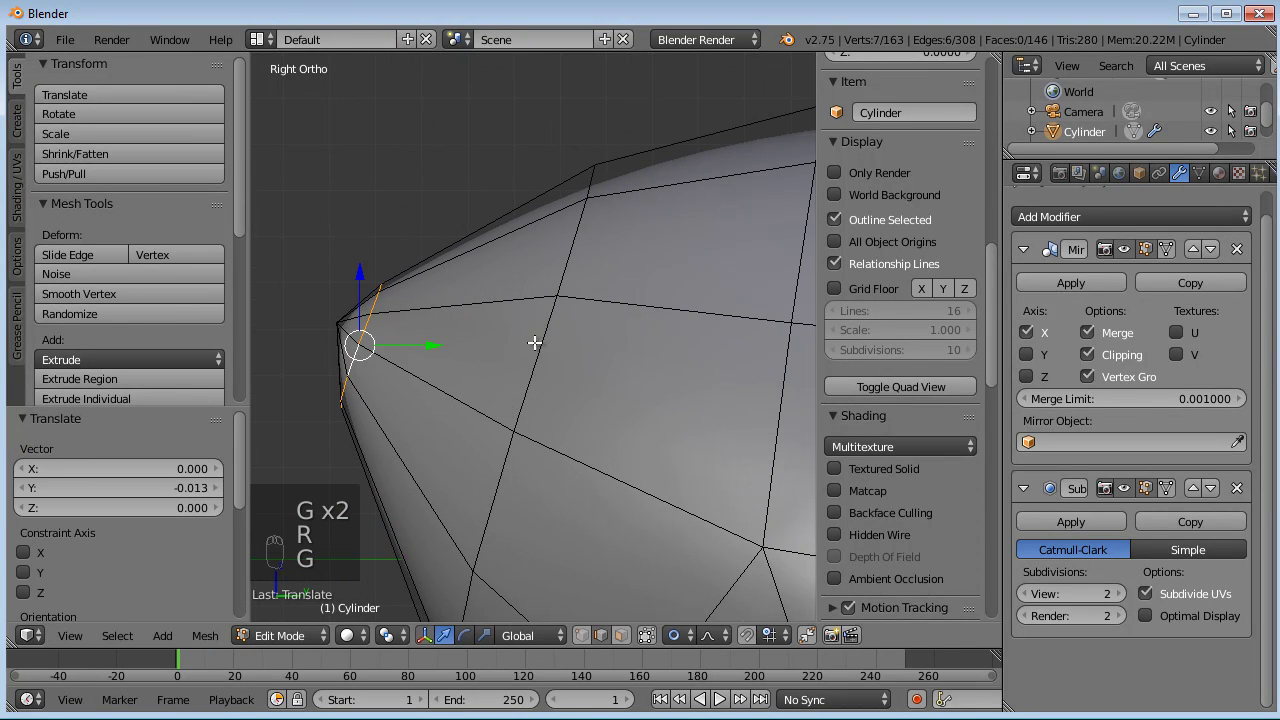
# - Add one edge loop between the tip loop and the next loop behind it
pyautogui.hotkey('ctrl', 'r')
pyautogui.click(430, 365)
pyautogui.click(457, 398)
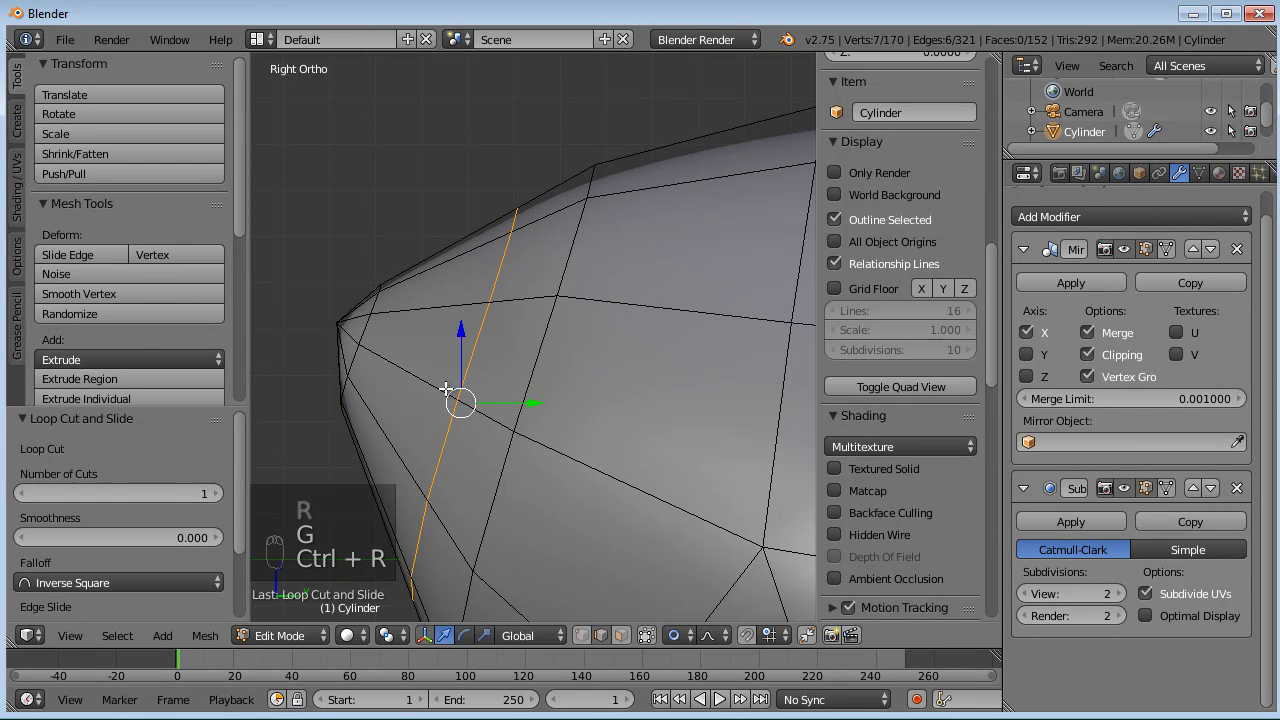
# - Scale and reposition the added loop with proportional editing to round the snout's profile, using about 0.951 for the last scaling
pyautogui.press('s')
pyautogui.press('s')
pyautogui.click(689, 365)
pyautogui.press('g')
pyautogui.click(674, 357)
pyautogui.press('s')
pyautogui.click(651, 364)
pyautogui.press('g')
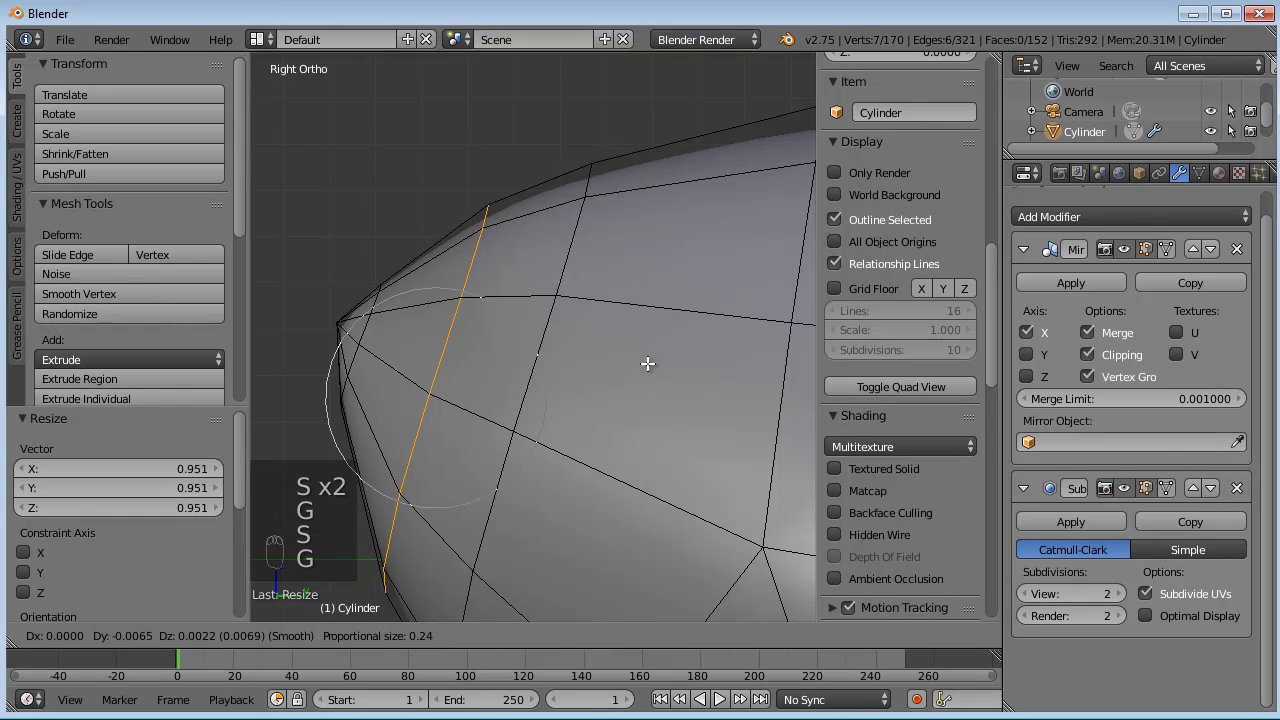
pyautogui.click(627, 385)
# - Check the smoothed snout outside Edit Mode, then slide the second edge loop behind the tip loop by a factor of about -0.226
pyautogui.scroll(-6, 622, 392)
pyautogui.keyDown('shift'); pyautogui.moveTo(617, 434); pyautogui.dragTo(616, 424, button='middle'); pyautogui.keyUp('shift')
pyautogui.press('Tab')
pyautogui.moveTo(461, 418)
pyautogui.mouseDown(button='middle')
pyautogui.moveTo(684, 410)
pyautogui.moveTo(600, 438)
pyautogui.moveTo(522, 424)
pyautogui.moveTo(521, 435)
pyautogui.mouseUp(button='middle')
pyautogui.press('KP_3')
pyautogui.press('Tab')
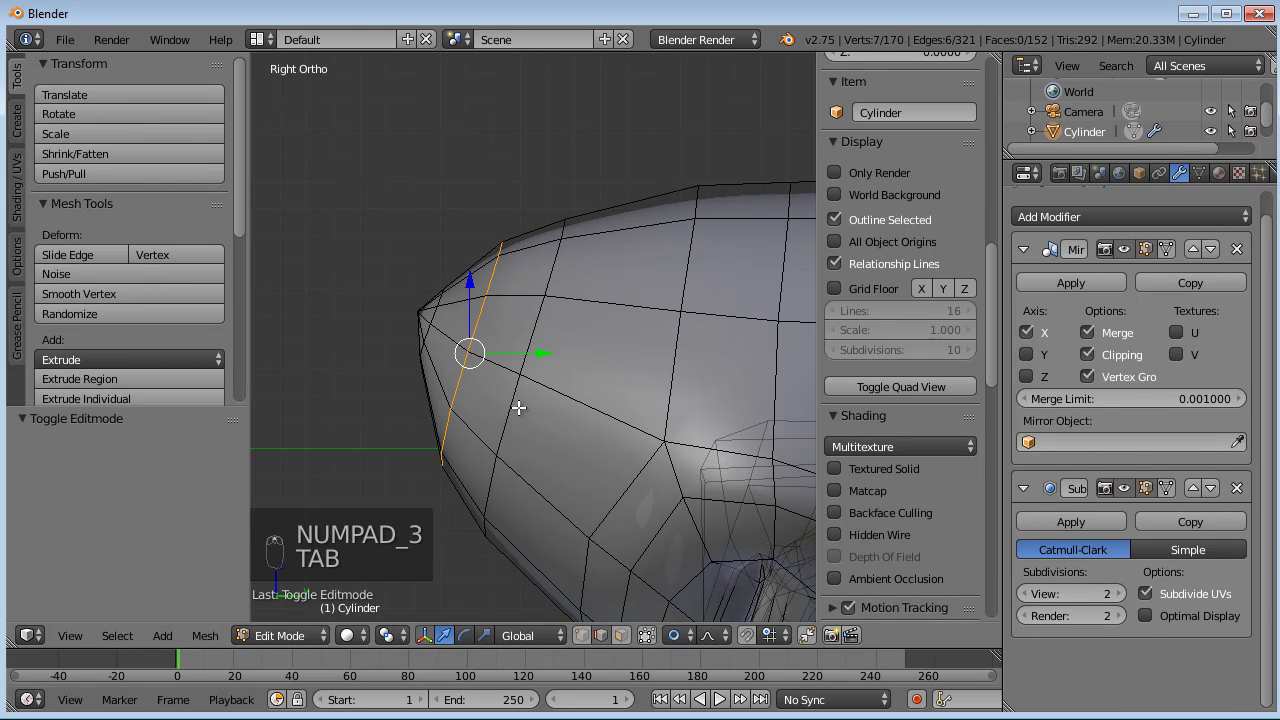
pyautogui.press('g')
pyautogui.press('g')
pyautogui.click(579, 423)
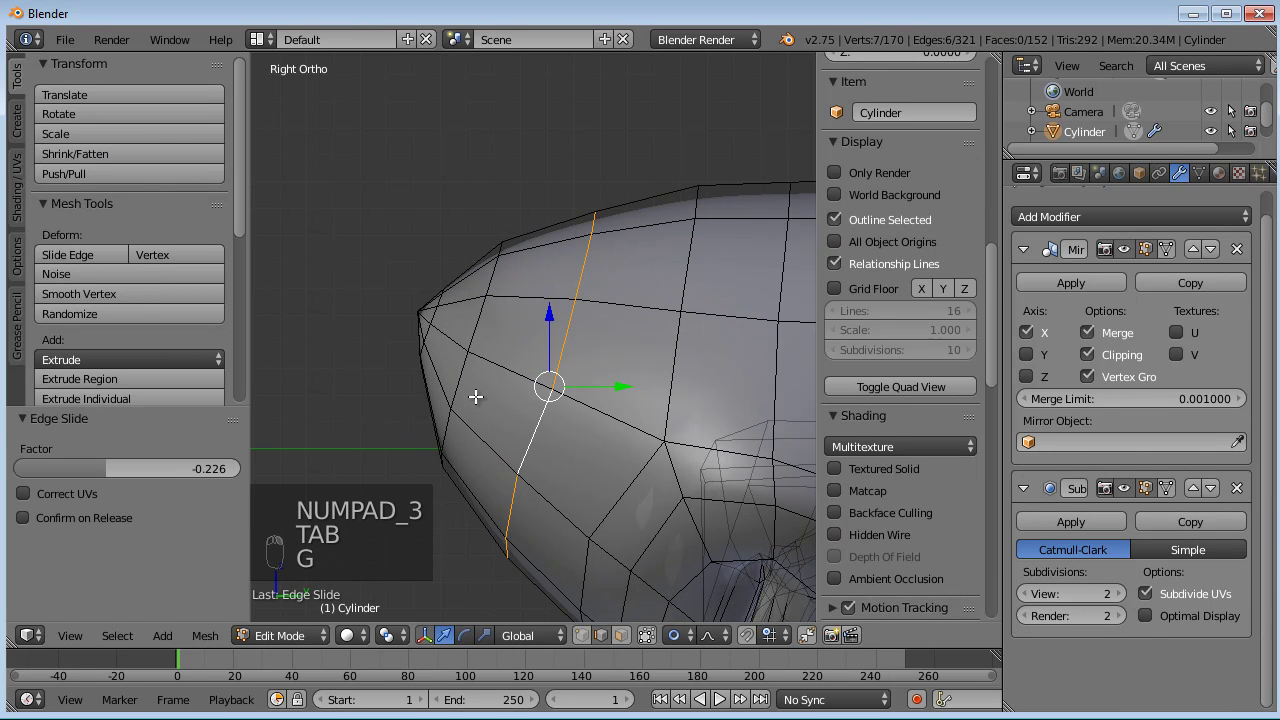
# - Slide the edge loop just behind the tip loop slightly back, away from the snout's tip
pyautogui.press('g')
pyautogui.press('g')
pyautogui.press('g')
pyautogui.press('g')
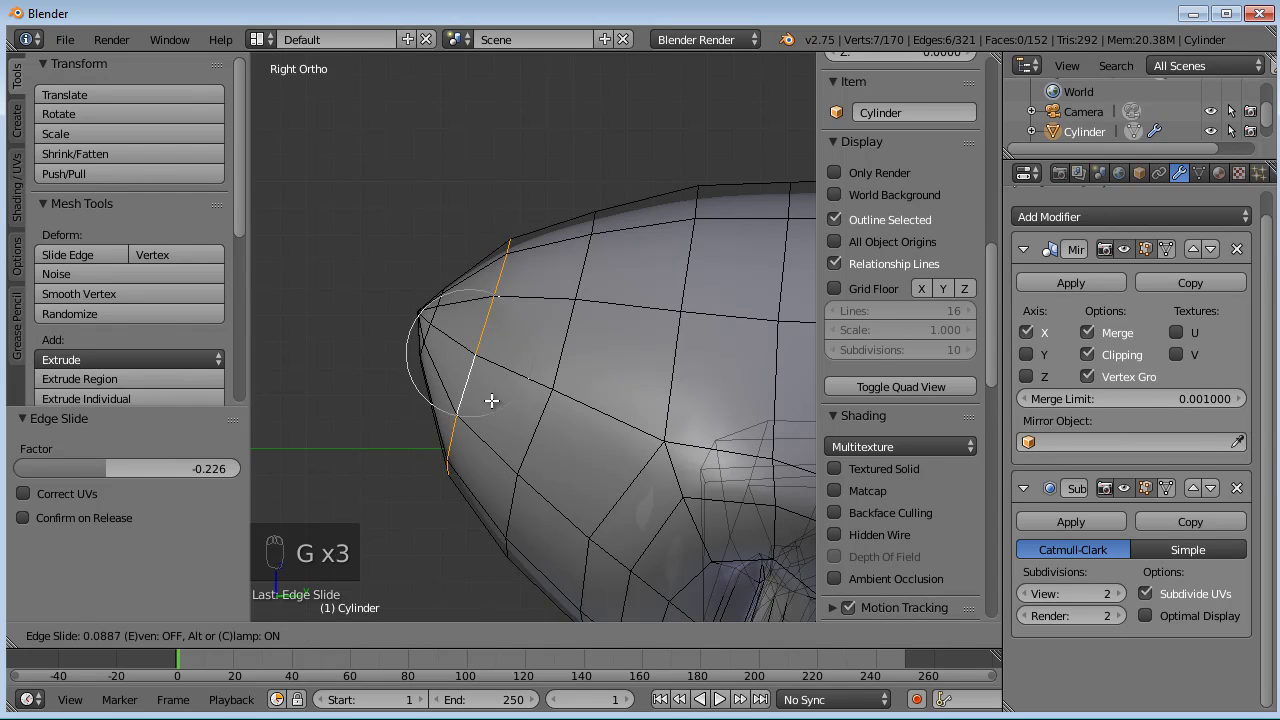
pyautogui.click(499, 402)
# - Examine the smoothed snout's shape in Sculpt Mode from an angle and the side, then return to Edit Mode and clear the selection
pyautogui.press('Tab')
pyautogui.moveTo(563, 441)
pyautogui.mouseDown(button='middle')
pyautogui.moveTo(689, 449)
pyautogui.moveTo(746, 428)
pyautogui.moveTo(520, 448)
pyautogui.mouseUp(button='middle')
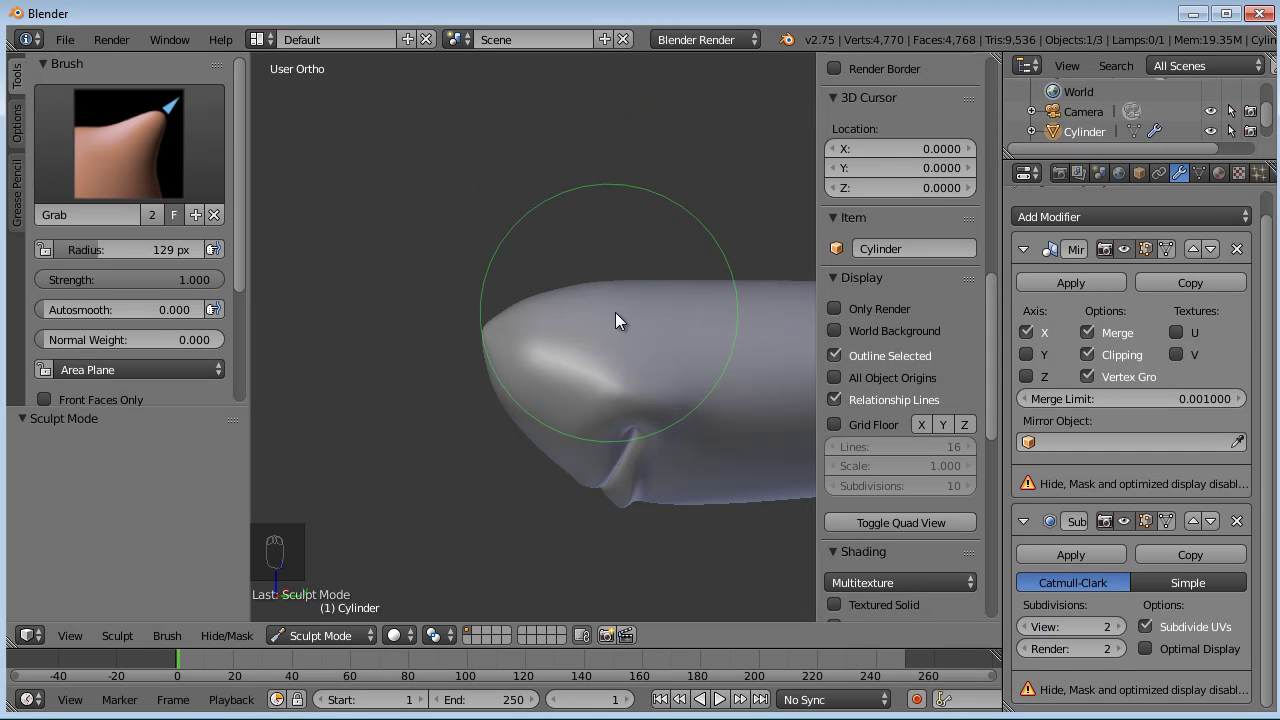
pyautogui.moveTo(615, 312)
pyautogui.mouseDown(button='middle')
pyautogui.moveTo(731, 300)
pyautogui.moveTo(590, 324)
pyautogui.mouseUp(button='middle')
pyautogui.press('KP_3')
pyautogui.scroll(3, 600, 318)
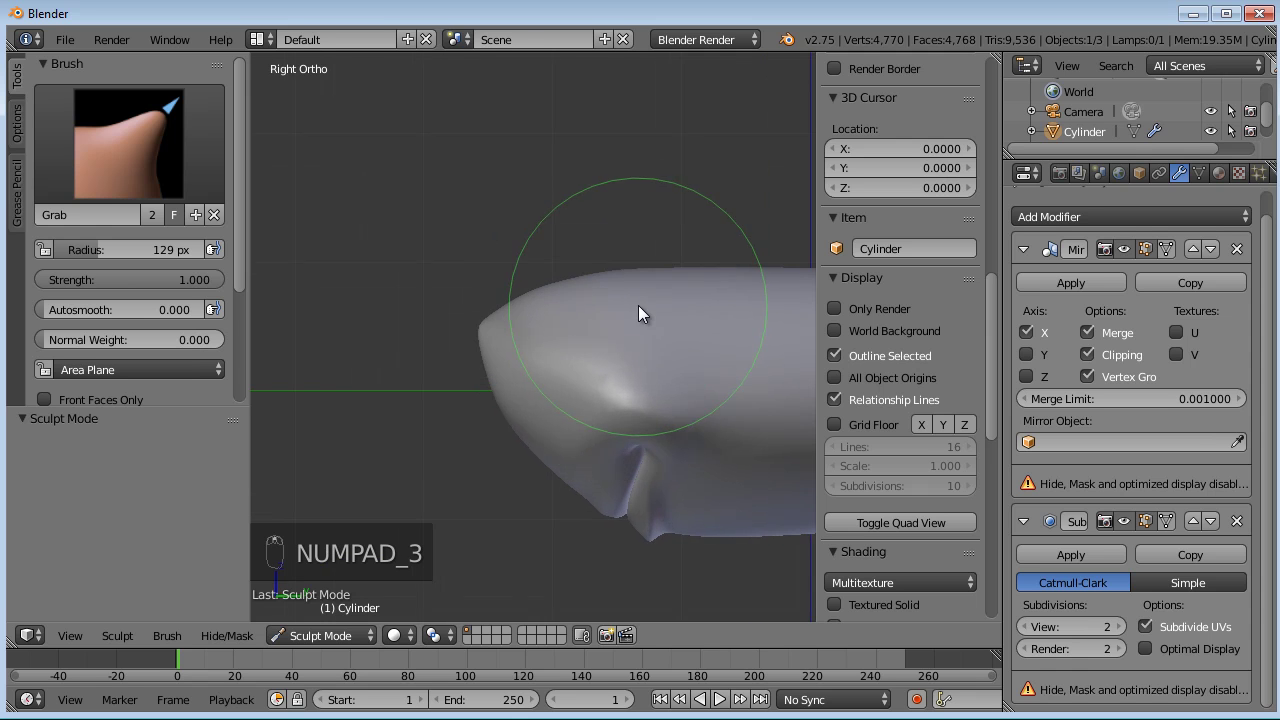
pyautogui.press('Tab')
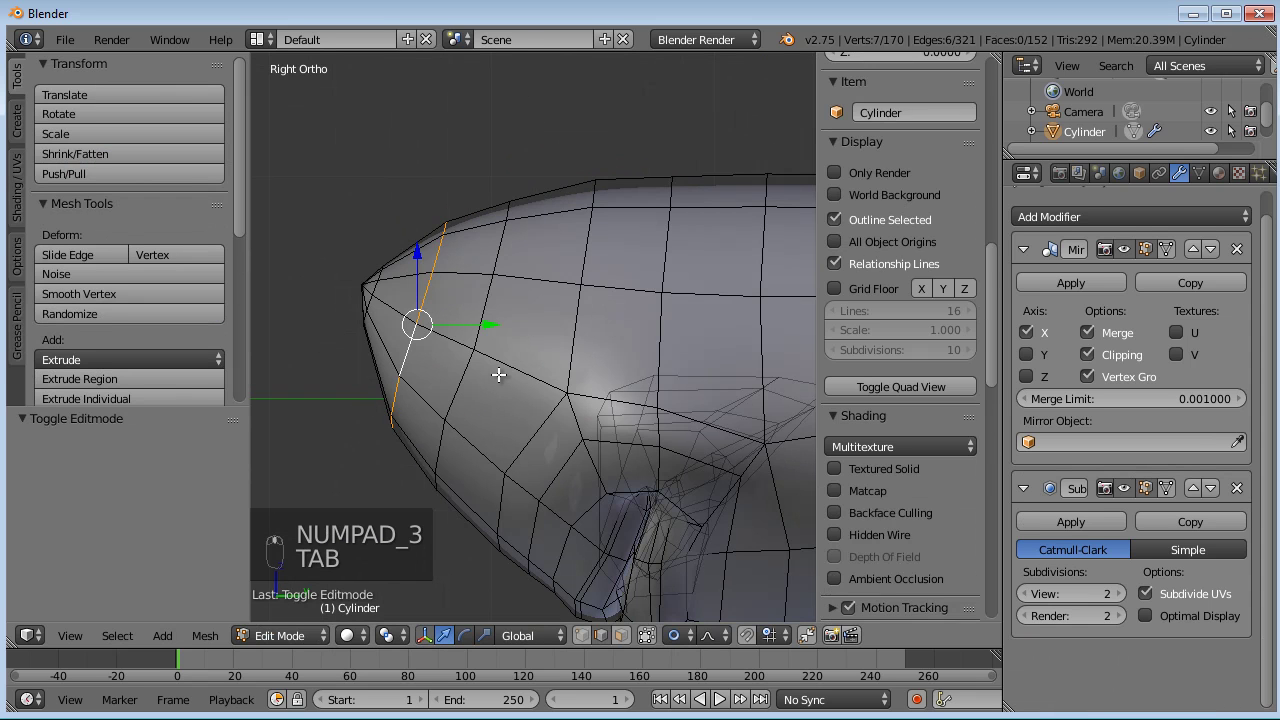
pyautogui.press('a')
pyautogui.press('a')
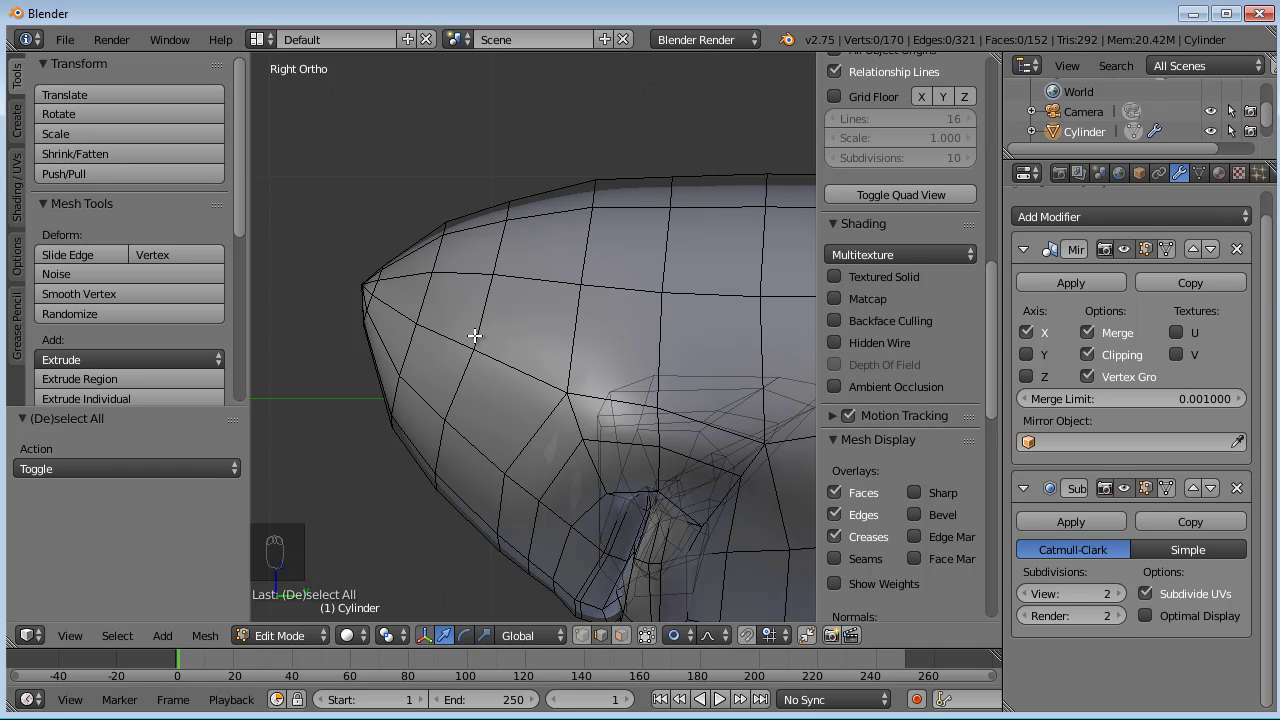
# - Add a loop cut across the front part of the body, sliding it slightly off centre, and use vertex selection
pyautogui.hotkey('ctrl', 'r')
pyautogui.click(526, 376)
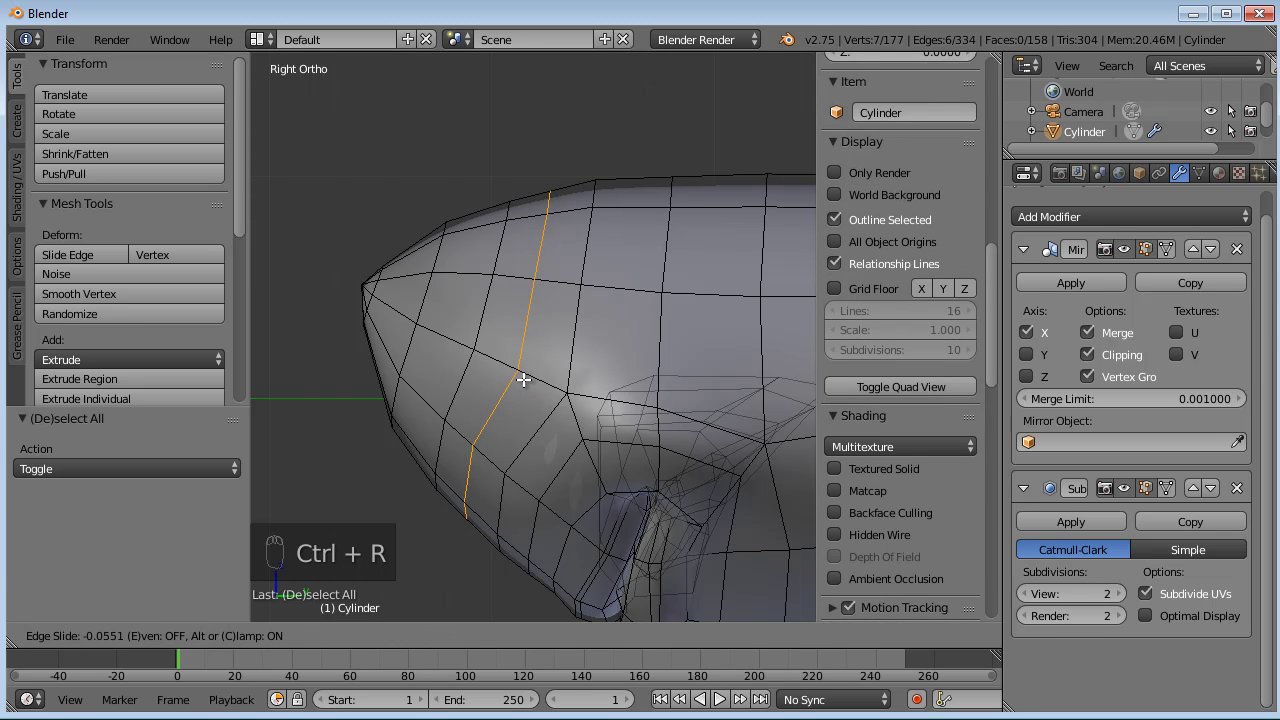
pyautogui.click(523, 380)
pyautogui.click(584, 639)
# - Reposition the two lower vertices of the new front loop with proportional editing to even out the mesh
pyautogui.scroll(2, 568, 505)
pyautogui.keyDown('shift'); pyautogui.moveTo(567, 504); pyautogui.dragTo(660, 423, button='middle'); pyautogui.keyUp('shift')
pyautogui.rightClick(528, 543)
pyautogui.press('g')
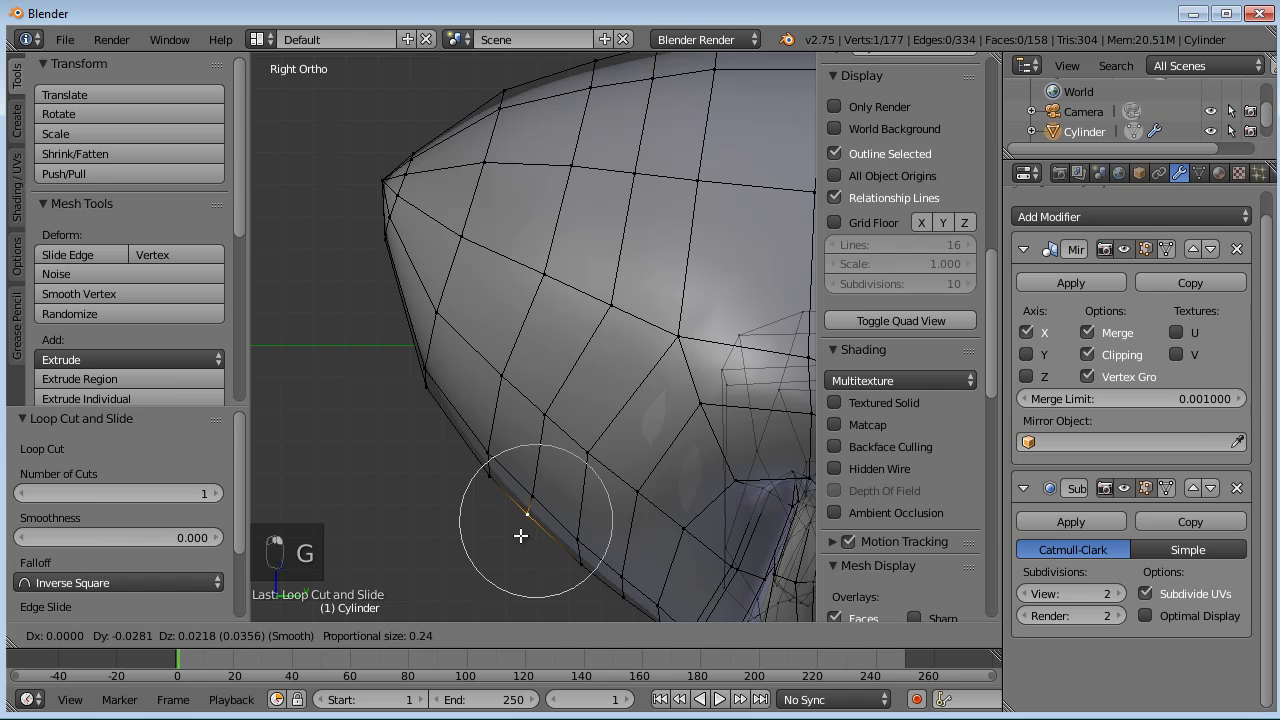
pyautogui.click(520, 534)
pyautogui.rightClick(544, 413)
pyautogui.press('g')
pyautogui.click(563, 433)
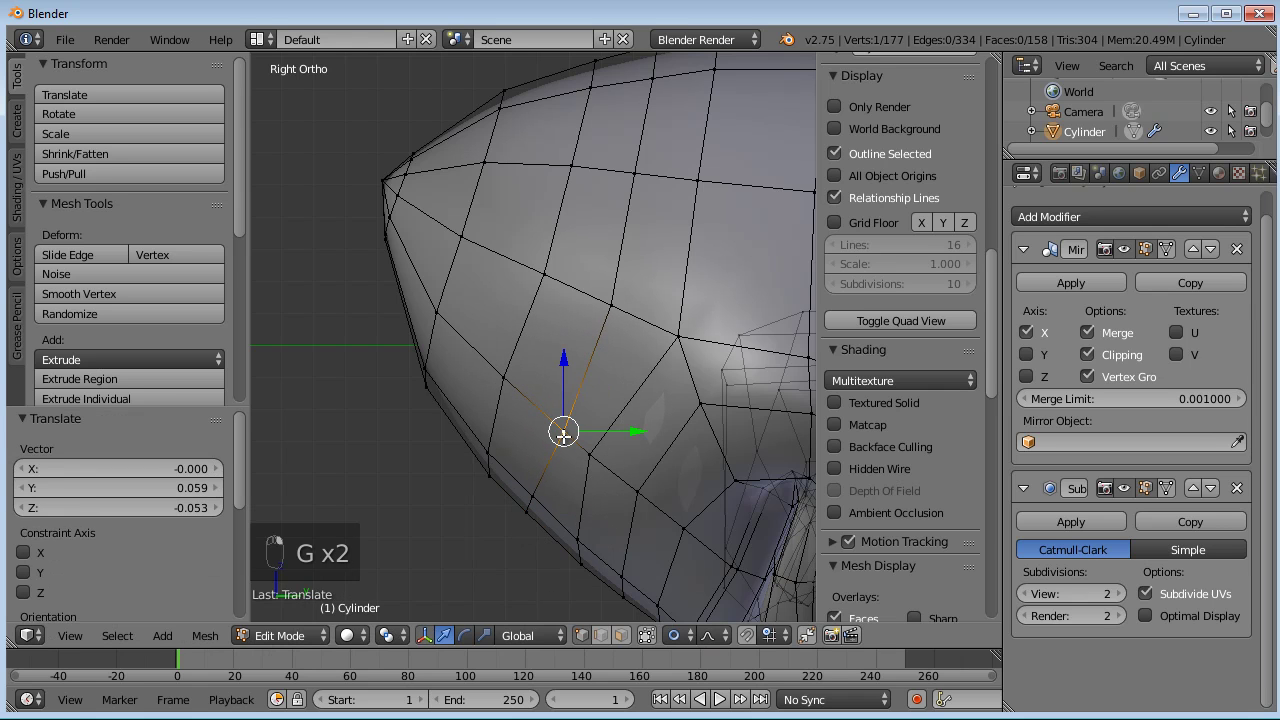
# - Nudge the upper side vertices of the new loop and refine its lower side vertex for even edge spacing
pyautogui.rightClick(604, 310)
pyautogui.press('g')
pyautogui.click(604, 310)
pyautogui.rightClick(646, 203)
pyautogui.press('g')
pyautogui.click(652, 215)
pyautogui.rightClick(561, 442)
pyautogui.press('g')
pyautogui.click(560, 440)
# - Shift two side vertices of the neighbouring loop nearer the nose slightly to even out the quads
pyautogui.rightClick(508, 384)
pyautogui.press('g')
pyautogui.click(513, 385)
pyautogui.rightClick(540, 290)
pyautogui.press('g')
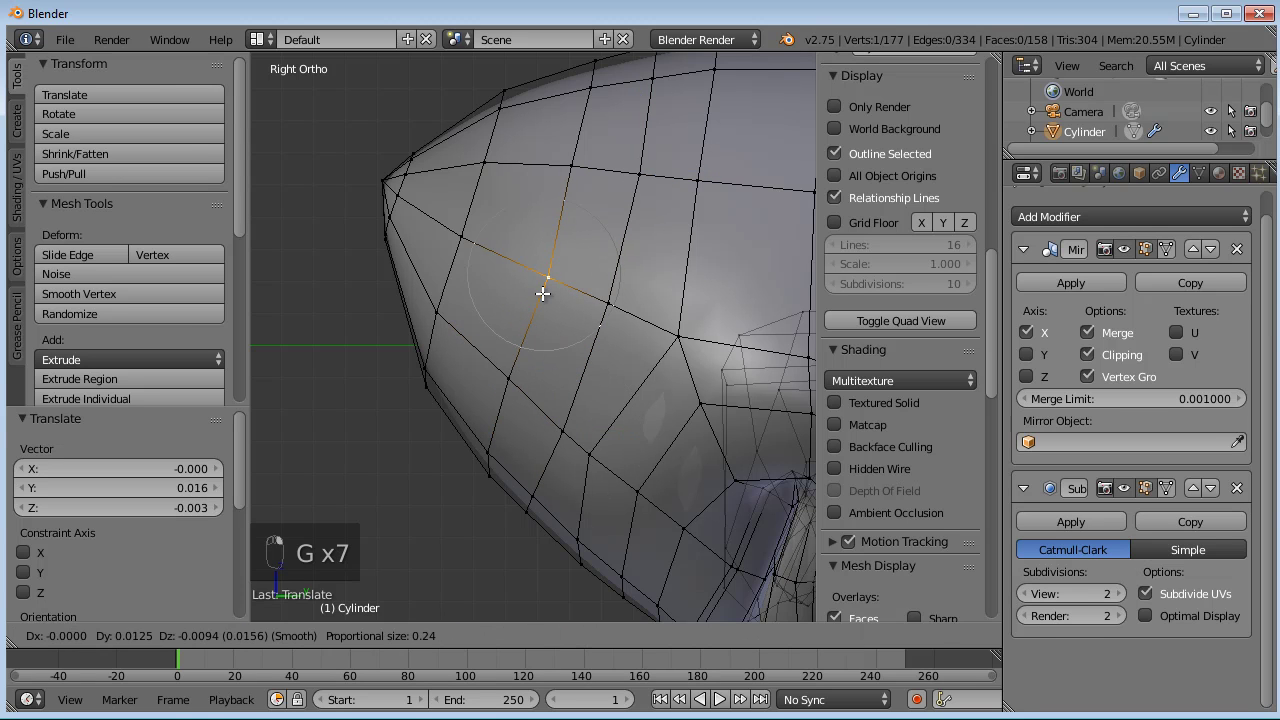
pyautogui.click(543, 293)
pyautogui.scroll(-3, 523, 343)
pyautogui.moveTo(523, 343); pyautogui.dragTo(565, 362, button='middle')
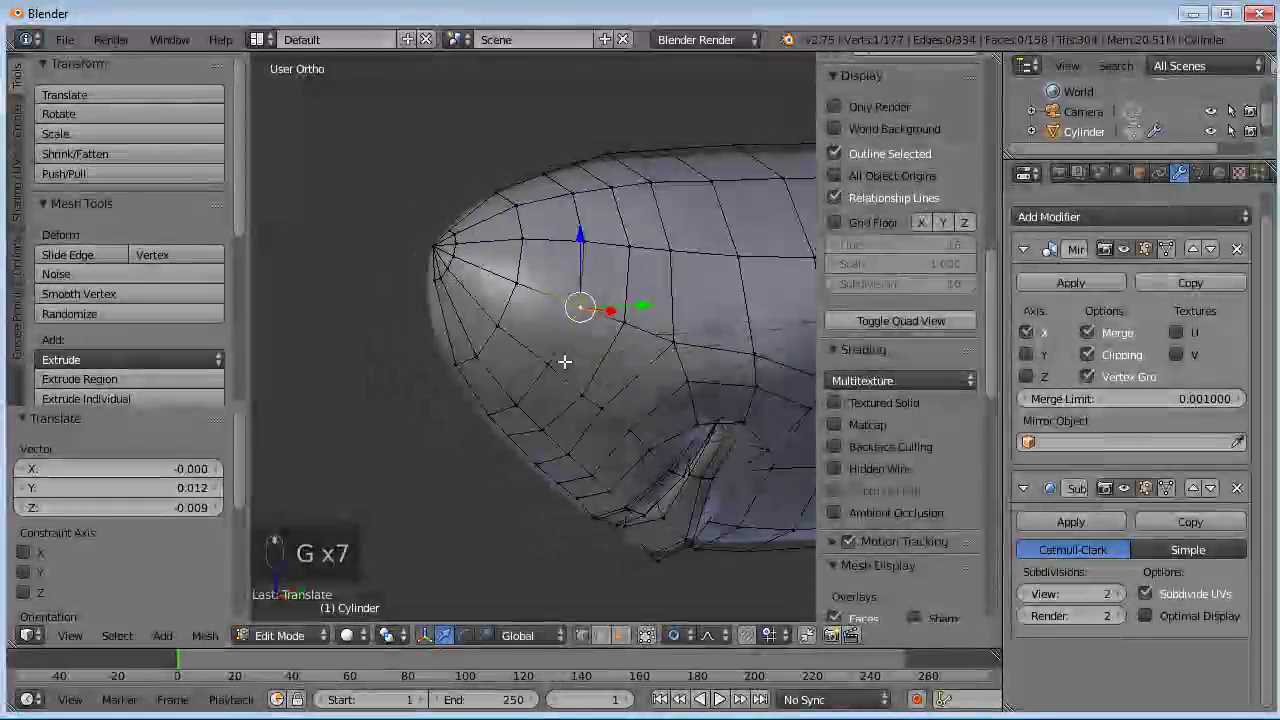
# - Add a second loop cut in side view and slide it close beside the existing front loop
pyautogui.press('KP_3')
pyautogui.scroll(3, 563, 363)
pyautogui.hotkey('ctrl', 'r')
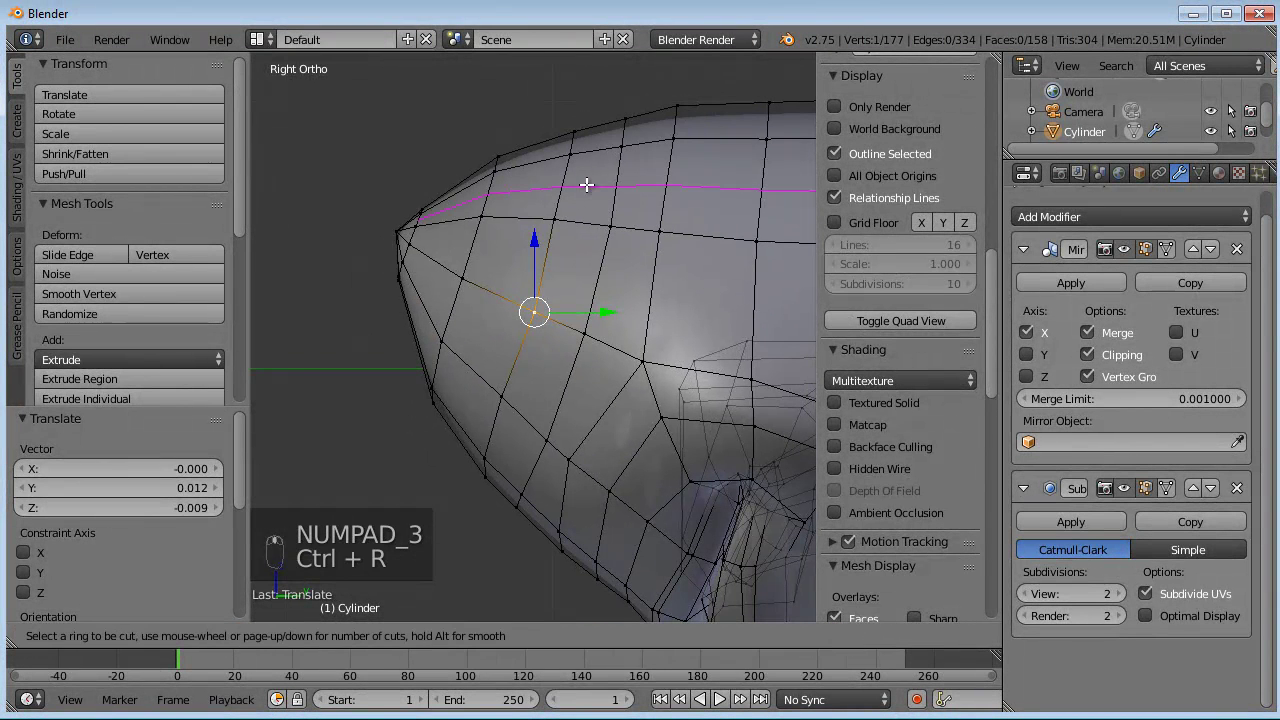
pyautogui.click(605, 150)
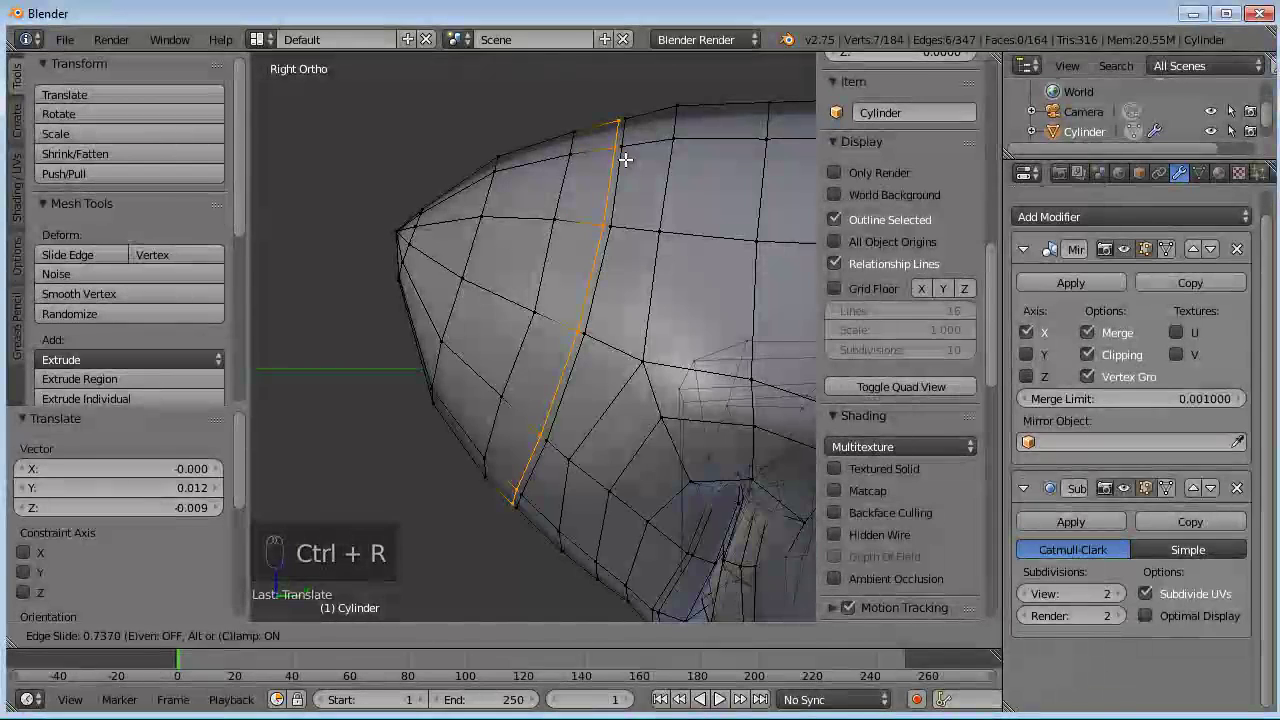
pyautogui.click(632, 205)
# - Turn off proportional editing and scale the new loop up to about 1.039 to form a raised rim
pyautogui.moveTo(632, 205); pyautogui.dragTo(610, 312, button='middle')
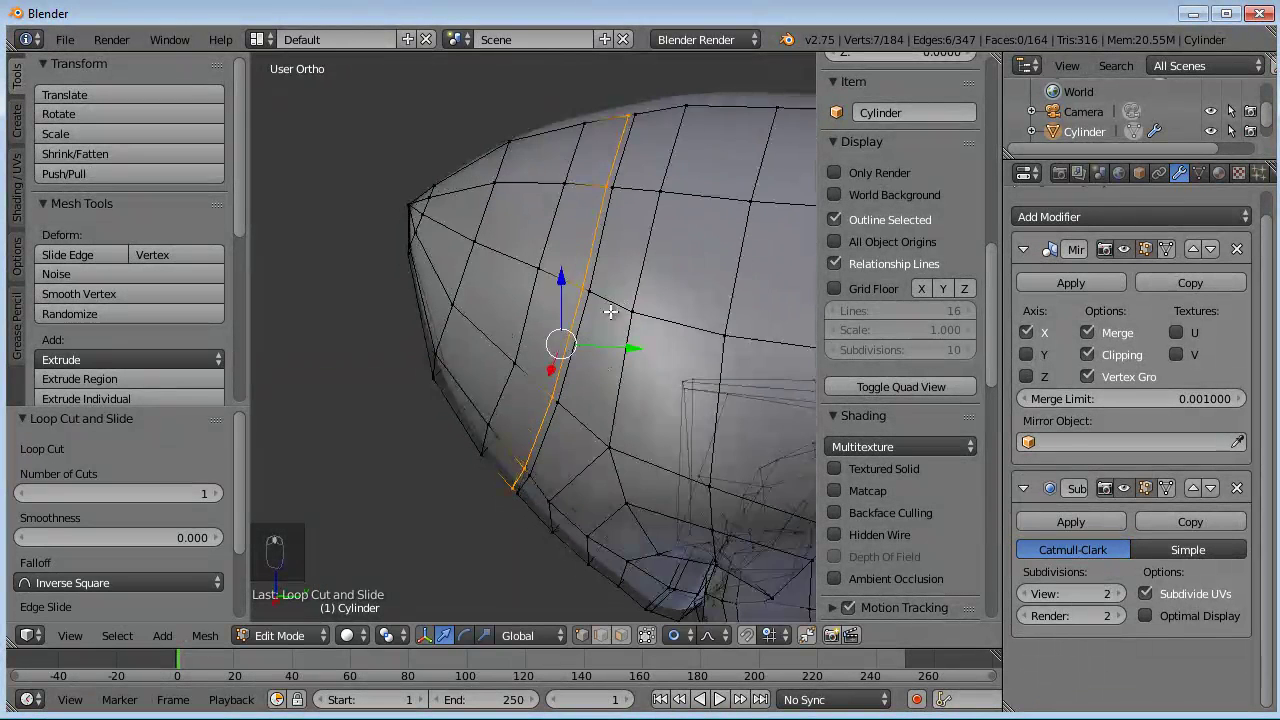
pyautogui.press('s')
pyautogui.rightClick(644, 274)
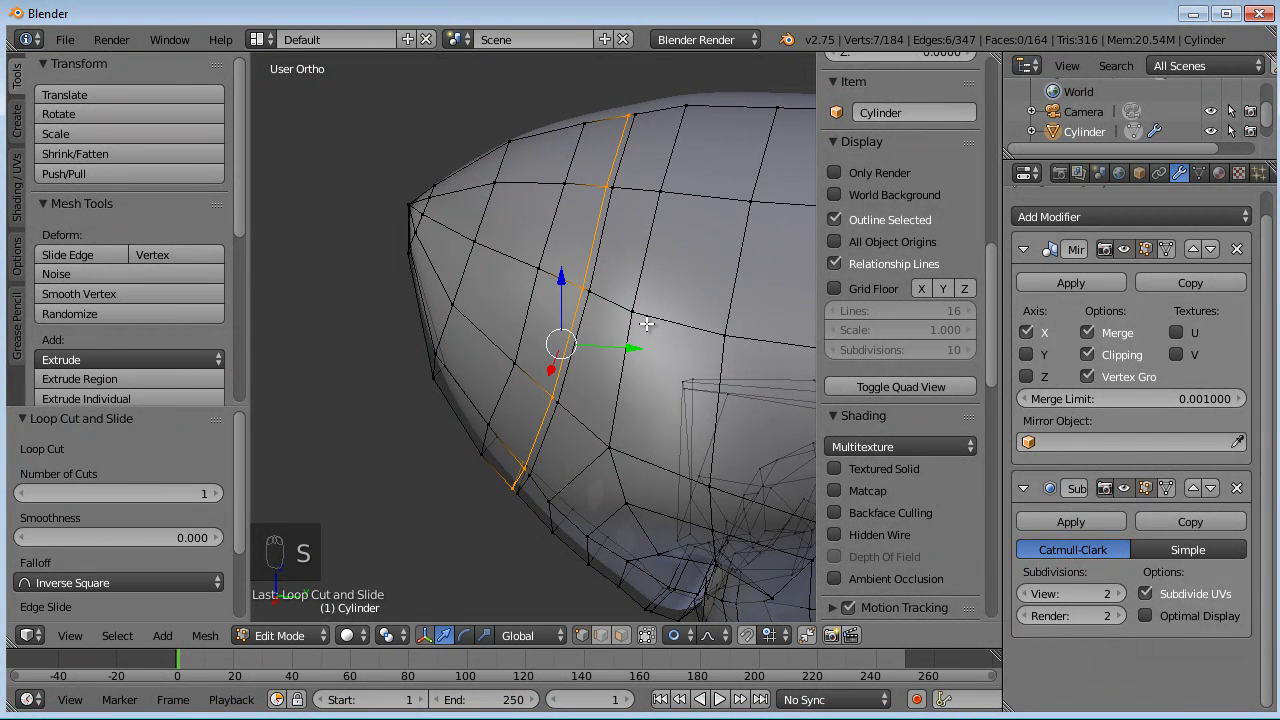
pyautogui.click(688, 637)
pyautogui.click(702, 620)
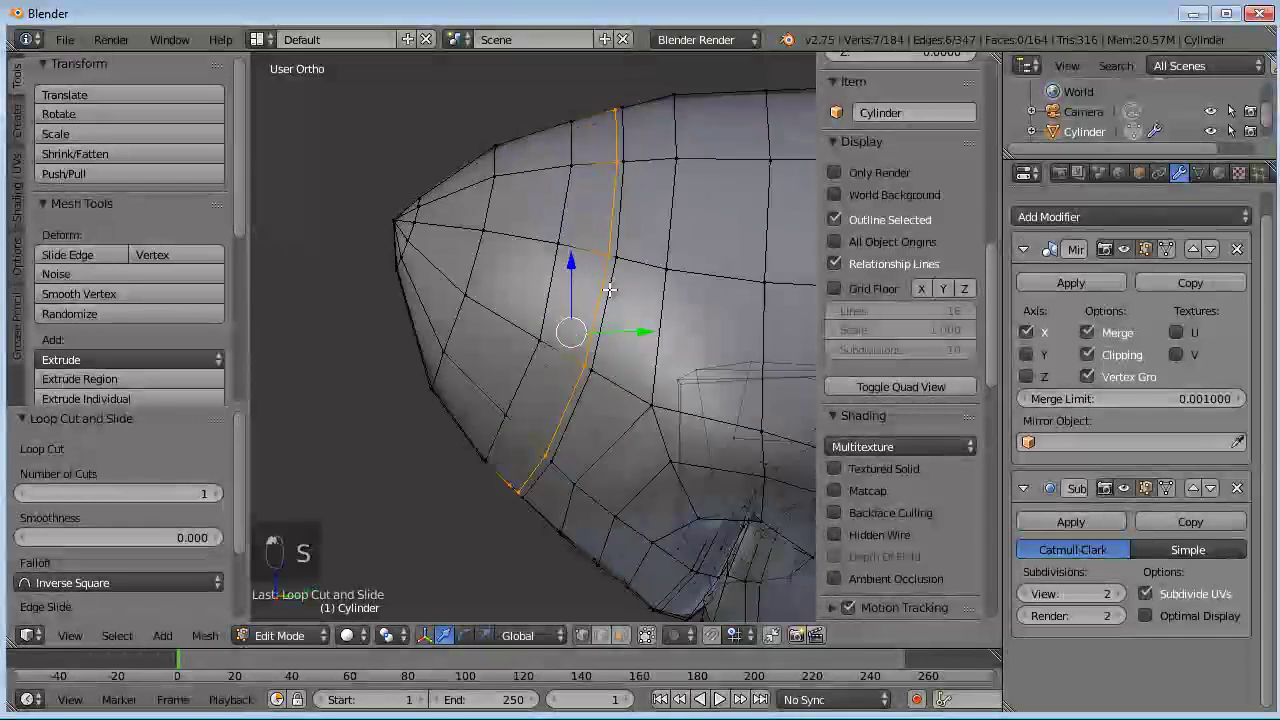
pyautogui.press('s')
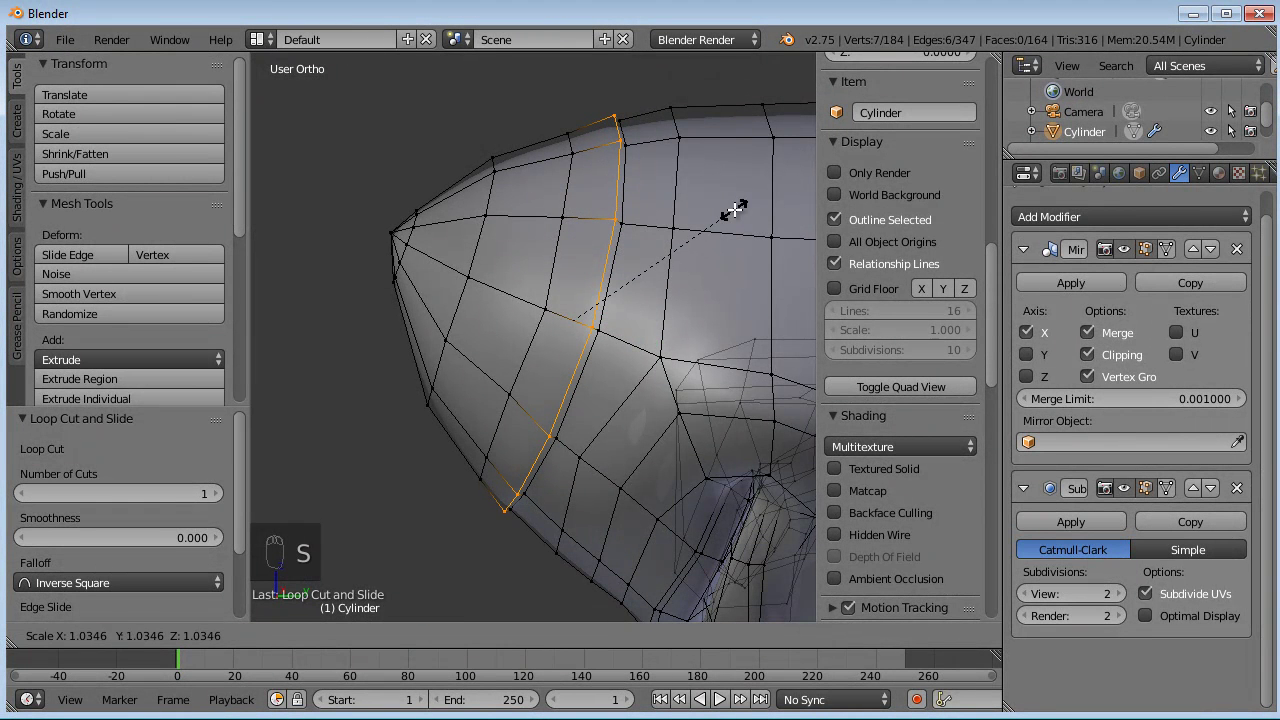
pyautogui.click(735, 209)
pyautogui.press('s')
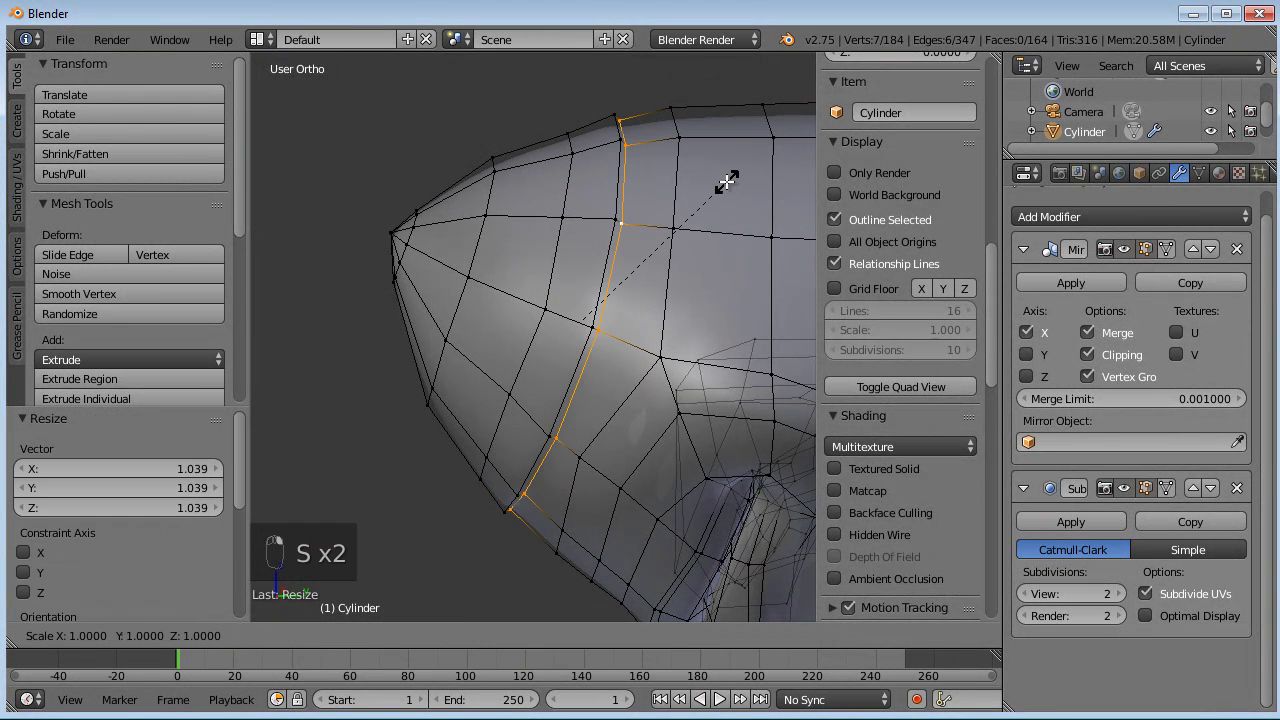
pyautogui.click(718, 181)
pyautogui.press('Tab')
pyautogui.moveTo(526, 371)
pyautogui.mouseDown(button='middle')
pyautogui.moveTo(579, 274)
pyautogui.moveTo(487, 381)
pyautogui.moveTo(646, 293)
pyautogui.moveTo(542, 357)
pyautogui.moveTo(755, 278)
pyautogui.moveTo(591, 281)
pyautogui.moveTo(586, 367)
pyautogui.moveTo(577, 277)
pyautogui.moveTo(586, 354)
pyautogui.moveTo(571, 388)
pyautogui.moveTo(545, 394)
pyautogui.moveTo(586, 279)
pyautogui.mouseUp(button='middle')
pyautogui.press('KP_3')
# - Add a loop cut in the narrow strip between the two close loops to sharpen the nose seam
pyautogui.press('Tab')
pyautogui.scroll(4, 586, 354)
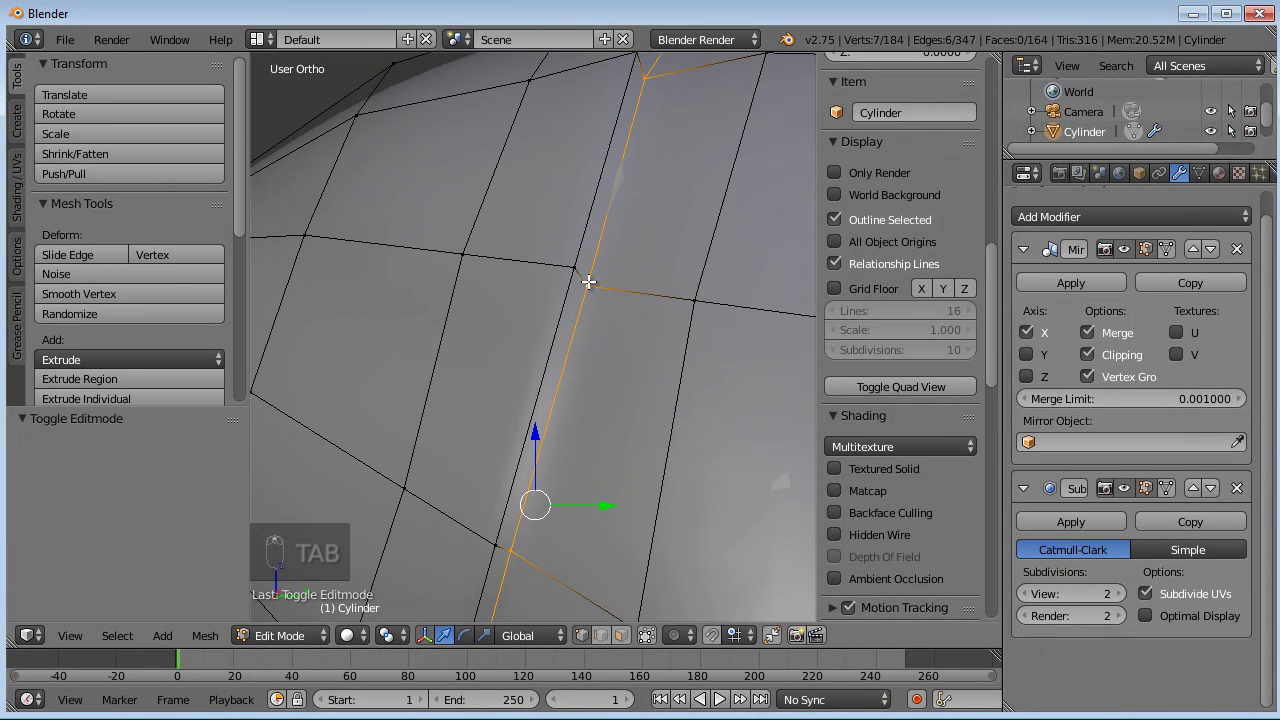
pyautogui.hotkey('ctrl', 'r')
pyautogui.click(577, 275)
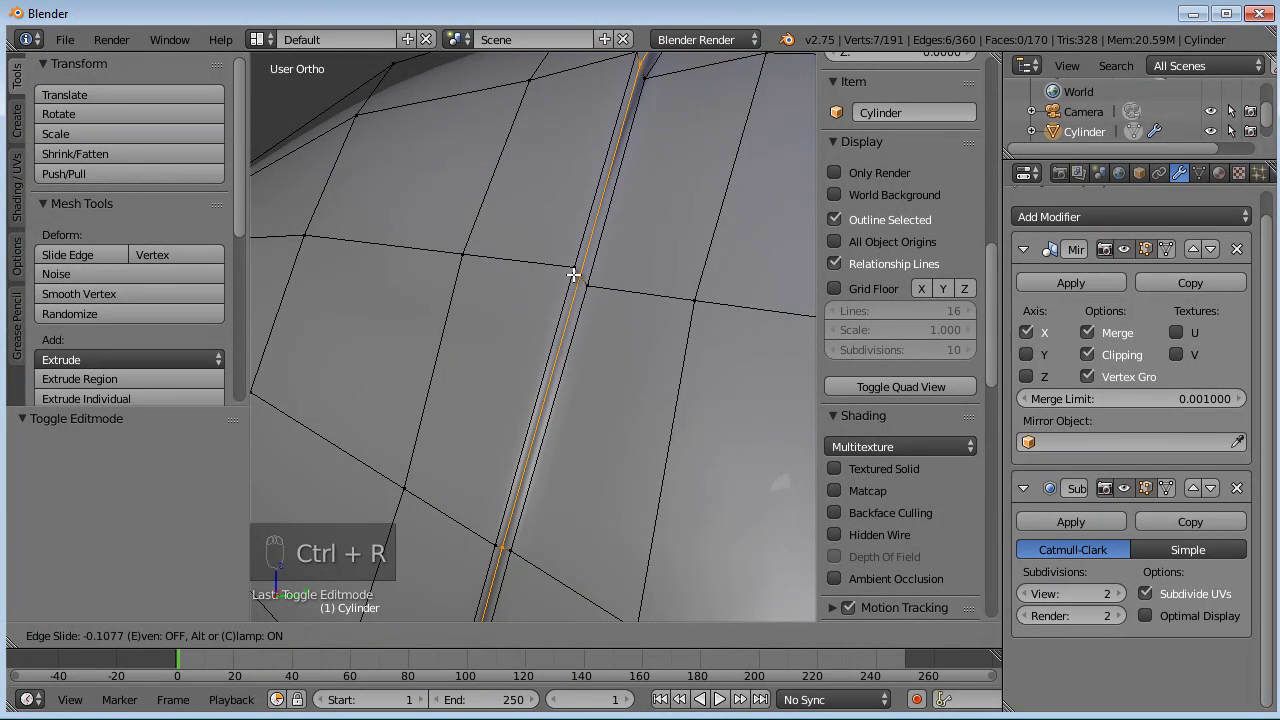
pyautogui.click(573, 275)
pyautogui.scroll(-5, 574, 370)
pyautogui.press('Tab')
pyautogui.moveTo(548, 384)
pyautogui.mouseDown(button='middle')
pyautogui.moveTo(639, 377)
pyautogui.moveTo(689, 406)
pyautogui.moveTo(700, 360)
pyautogui.moveTo(493, 363)
pyautogui.mouseUp(button='middle')
pyautogui.press('KP_3')
pyautogui.scroll(3, 492, 363)
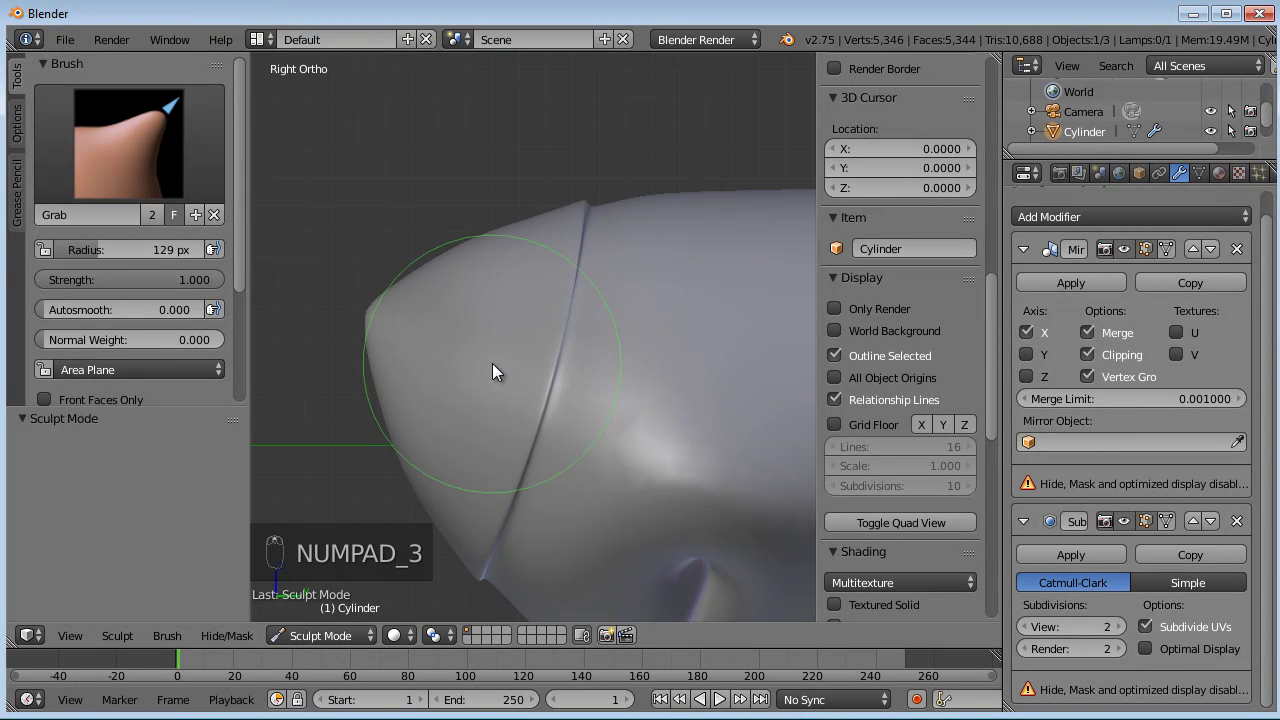
pyautogui.press('Tab')
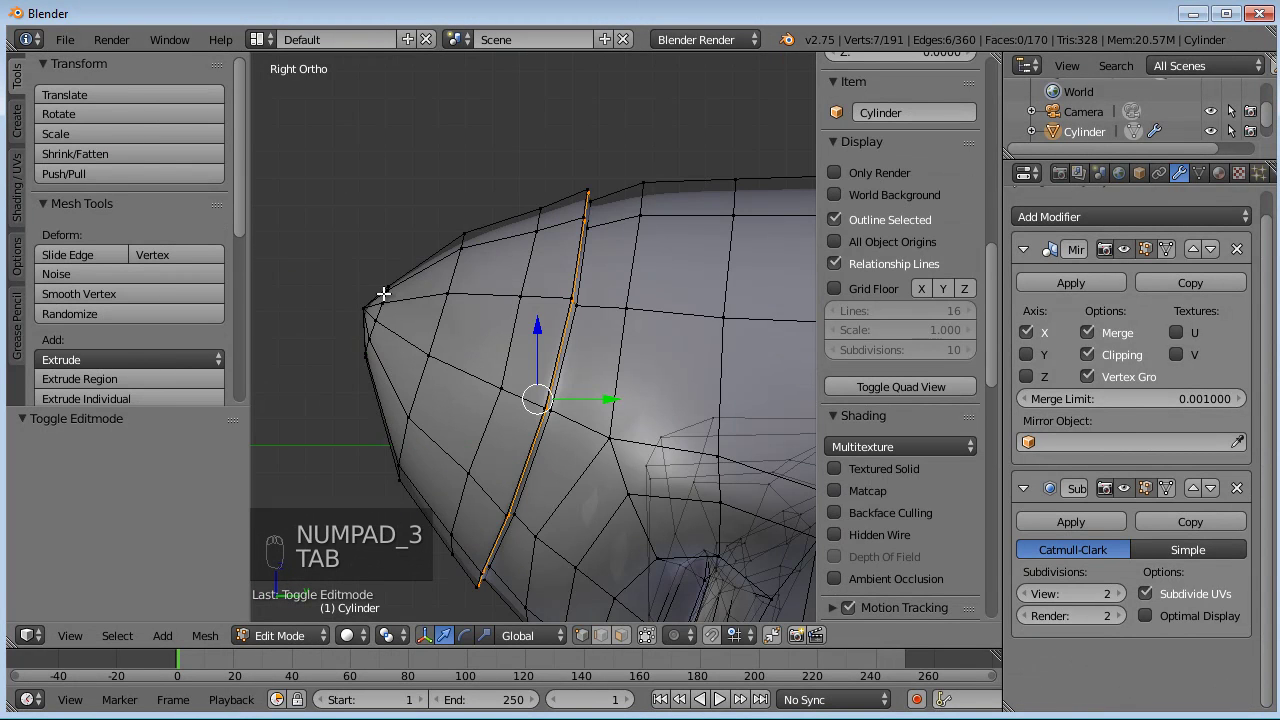
pyautogui.press('Tab')
pyautogui.press('Tab')
# - Select only the vertices at the pointed nose tip and apply Smooth to round them
pyautogui.press('a')
pyautogui.press('a')
pyautogui.press('a')
pyautogui.press('a')
pyautogui.press('a')
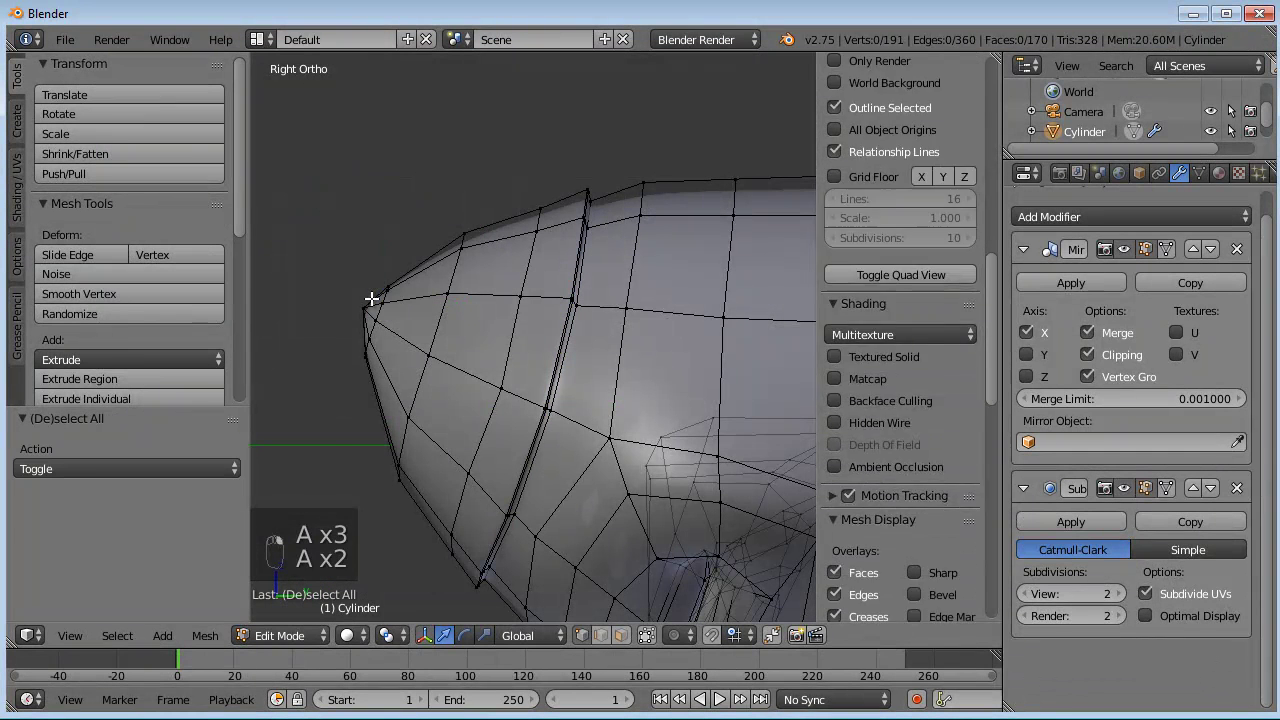
pyautogui.press('c')
pyautogui.click(372, 298)
pyautogui.press('w')
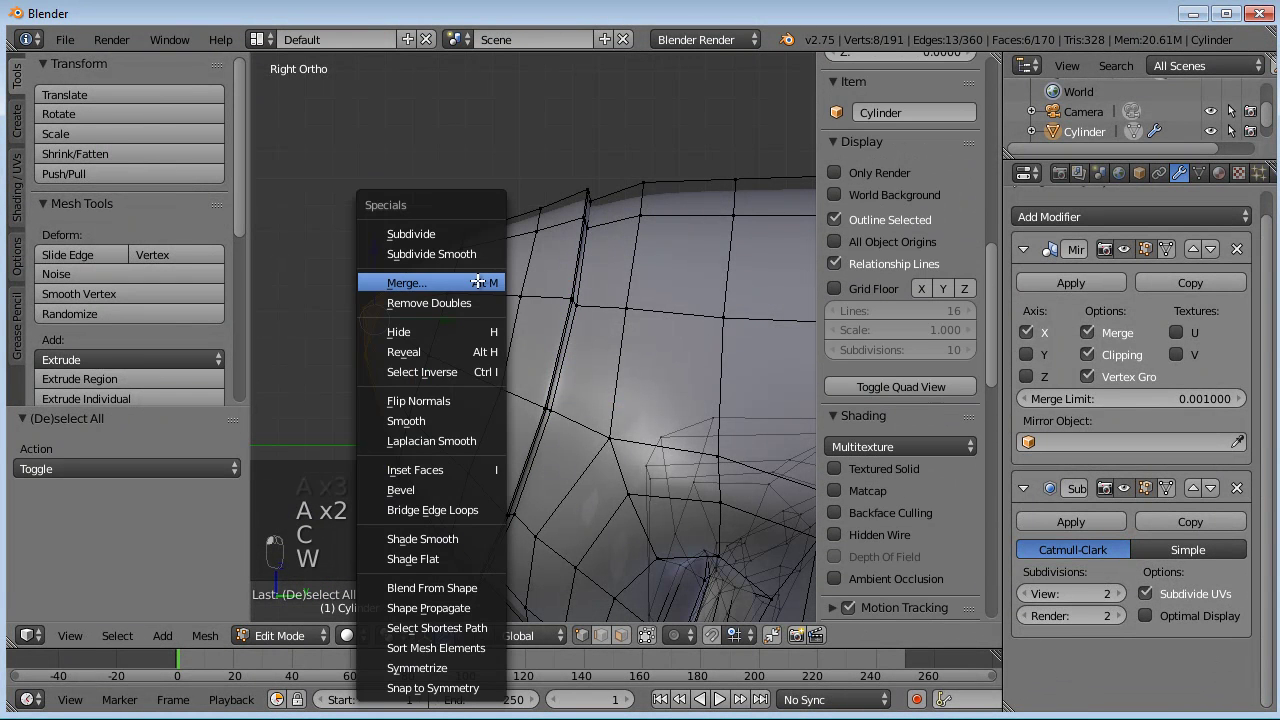
pyautogui.click(455, 421)
# - Examine the smoothed nose, its seam and the whole body from several angles
pyautogui.press('Tab')
pyautogui.moveTo(469, 397)
pyautogui.mouseDown(button='middle')
pyautogui.moveTo(726, 371)
pyautogui.moveTo(660, 414)
pyautogui.moveTo(706, 420)
pyautogui.moveTo(707, 390)
pyautogui.moveTo(616, 377)
pyautogui.moveTo(354, 406)
pyautogui.mouseUp(button='middle')
pyautogui.moveTo(519, 424)
pyautogui.mouseDown(button='middle')
pyautogui.moveTo(494, 400)
pyautogui.moveTo(569, 417)
pyautogui.moveTo(551, 446)
pyautogui.moveTo(505, 459)
pyautogui.mouseUp(button='middle')
pyautogui.scroll(5, 500, 450)
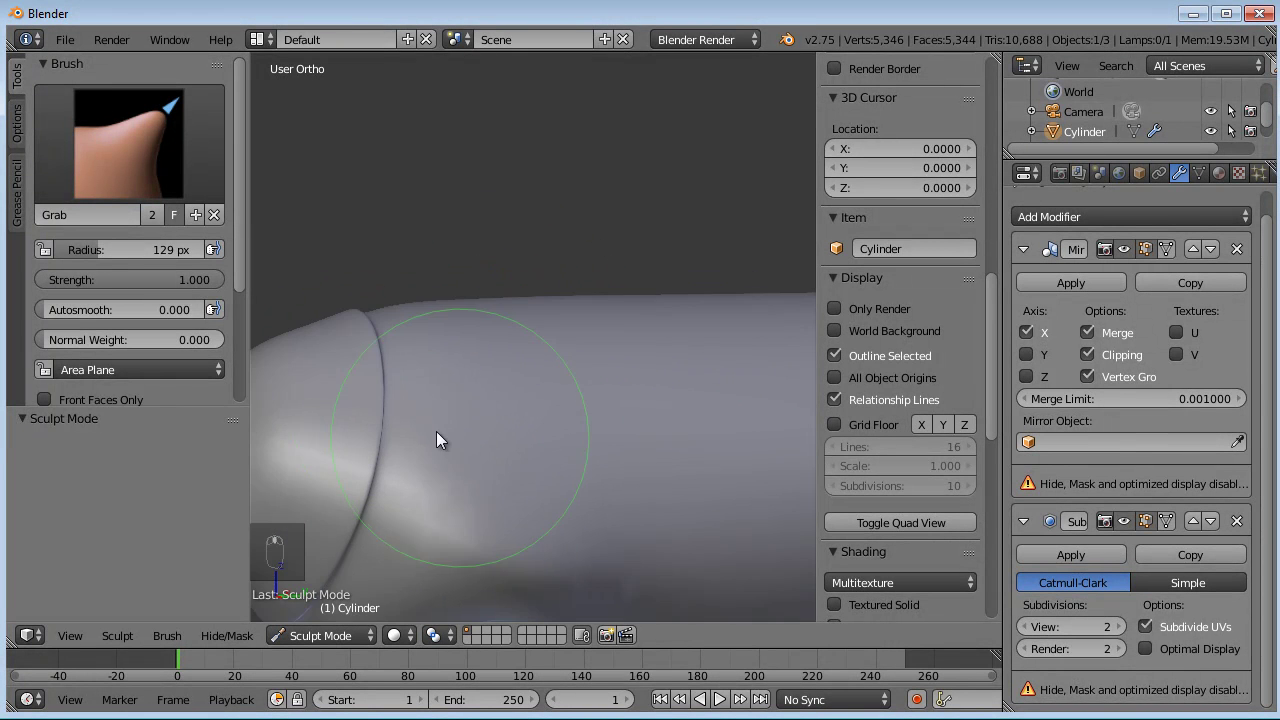
pyautogui.keyDown('shift'); pyautogui.moveTo(398, 359); pyautogui.dragTo(560, 287, button='middle'); pyautogui.keyUp('shift')
pyautogui.moveTo(524, 285); pyautogui.dragTo(530, 343)
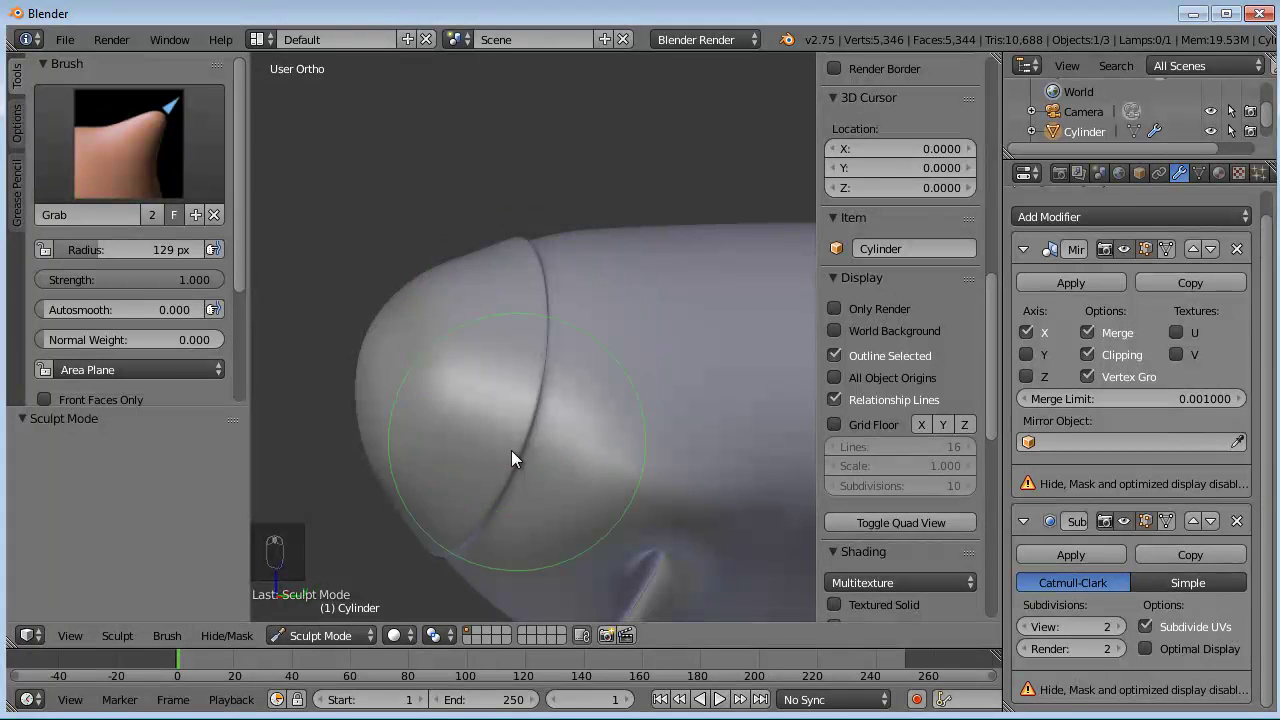
pyautogui.moveTo(511, 450); pyautogui.dragTo(562, 393, button='middle')
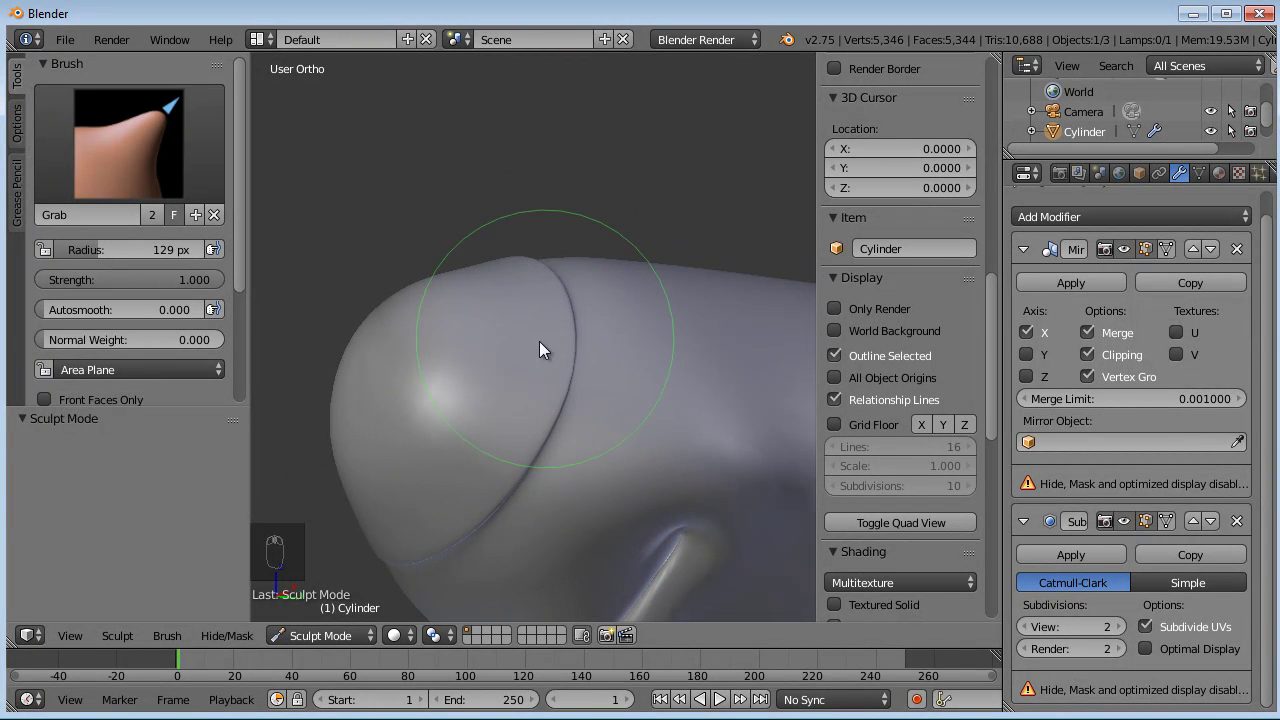
pyautogui.moveTo(541, 341); pyautogui.dragTo(600, 265, button='middle')
pyautogui.scroll(-5, 618, 429)
pyautogui.moveTo(618, 429)
pyautogui.mouseDown(button='middle')
pyautogui.moveTo(505, 460)
pyautogui.moveTo(492, 485)
pyautogui.mouseUp(button='middle')
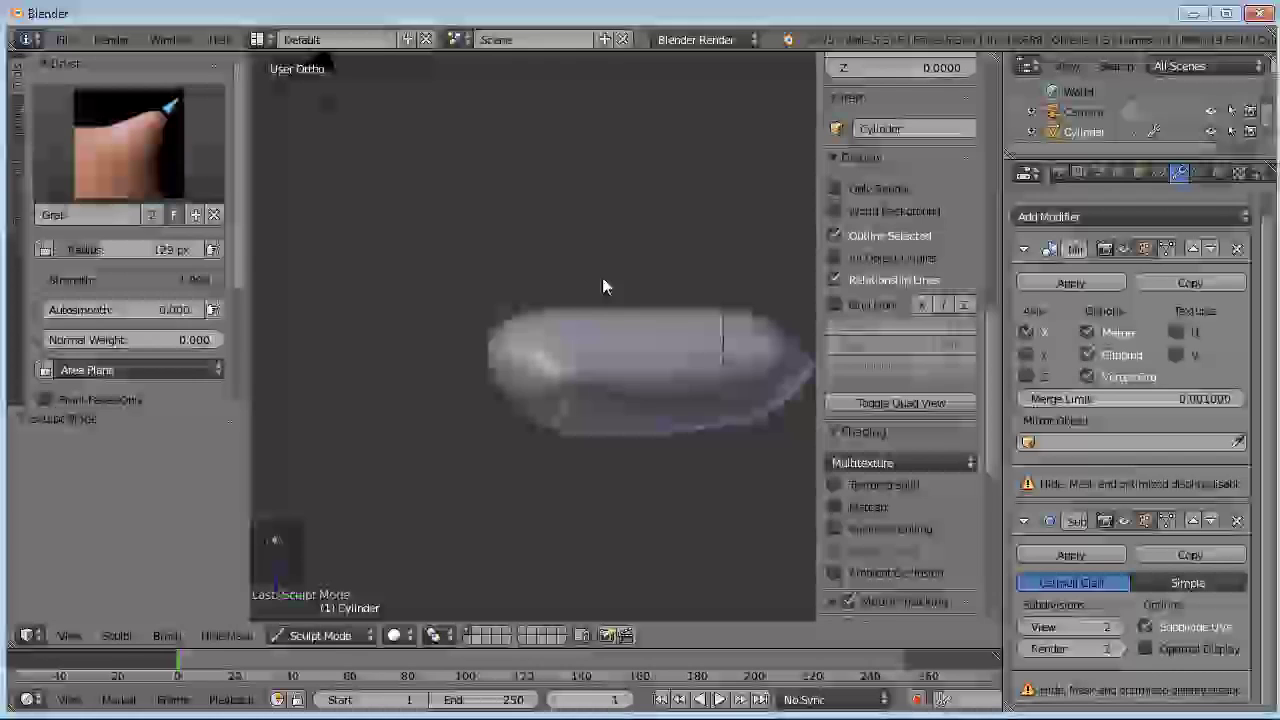
pyautogui.moveTo(602, 277)
pyautogui.mouseDown(button='middle')
pyautogui.moveTo(754, 285)
pyautogui.moveTo(575, 299)
pyautogui.moveTo(499, 281)
pyautogui.mouseUp(button='middle')
pyautogui.press('KP_3')
pyautogui.scroll(2, 629, 302)
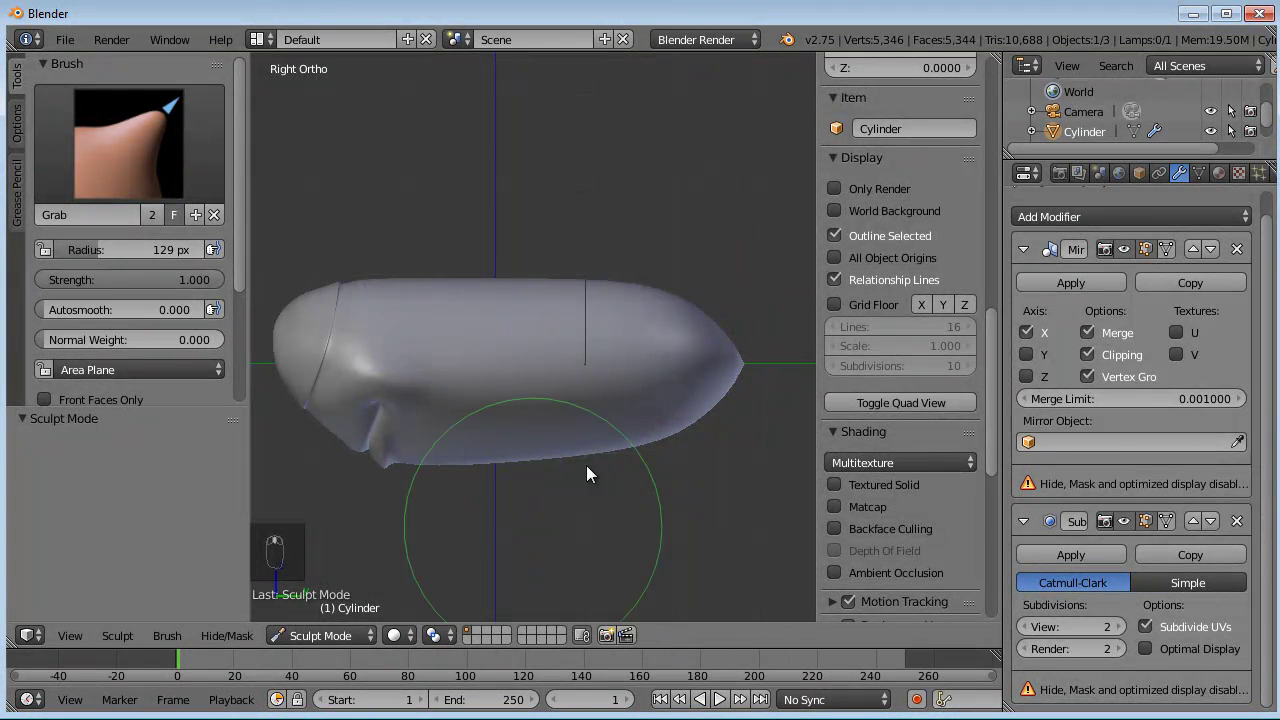
# - Select the whole tail section, rotate it about -5.96° and scale it to about 0.956
pyautogui.press('Tab')
pyautogui.press('a')
pyautogui.press('a')
pyautogui.press('b')
pyautogui.moveTo(780, 218); pyautogui.dragTo(651, 451)
pyautogui.press('r')
pyautogui.click(803, 266)
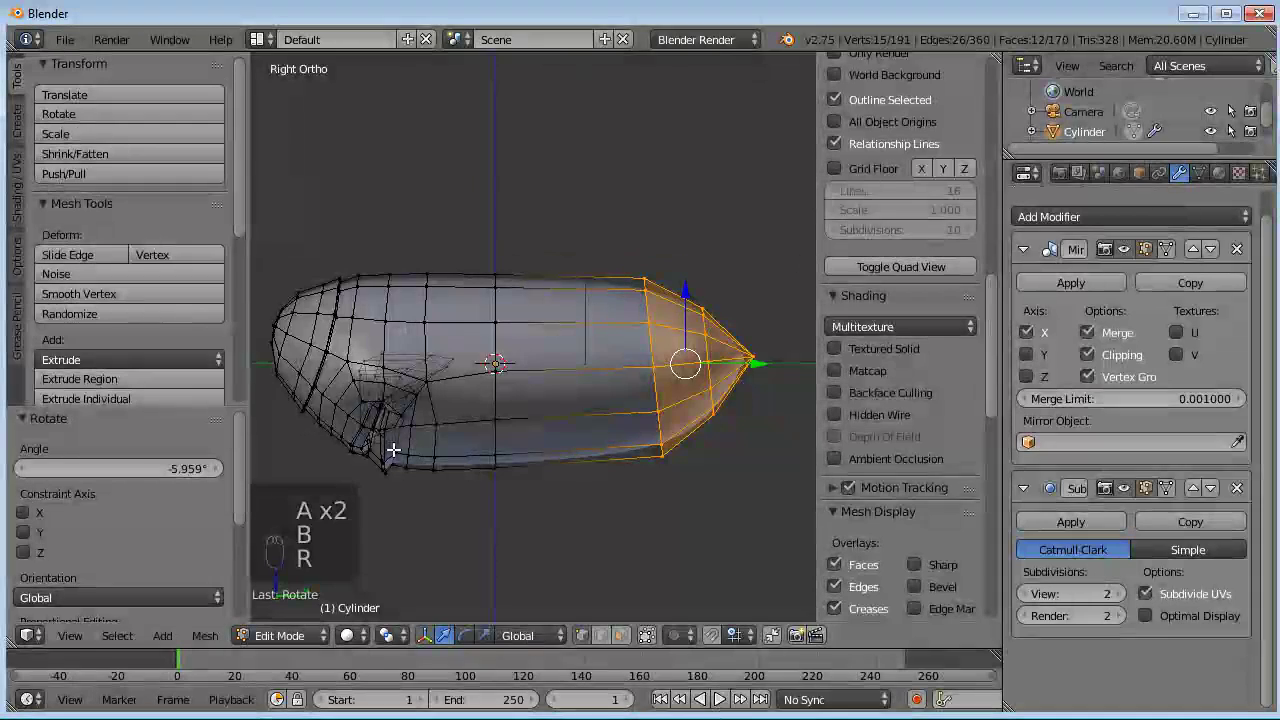
pyautogui.press('s')
pyautogui.click(791, 263)
pyautogui.moveTo(791, 263); pyautogui.dragTo(660, 340, button='middle')
pyautogui.press('KP_3')
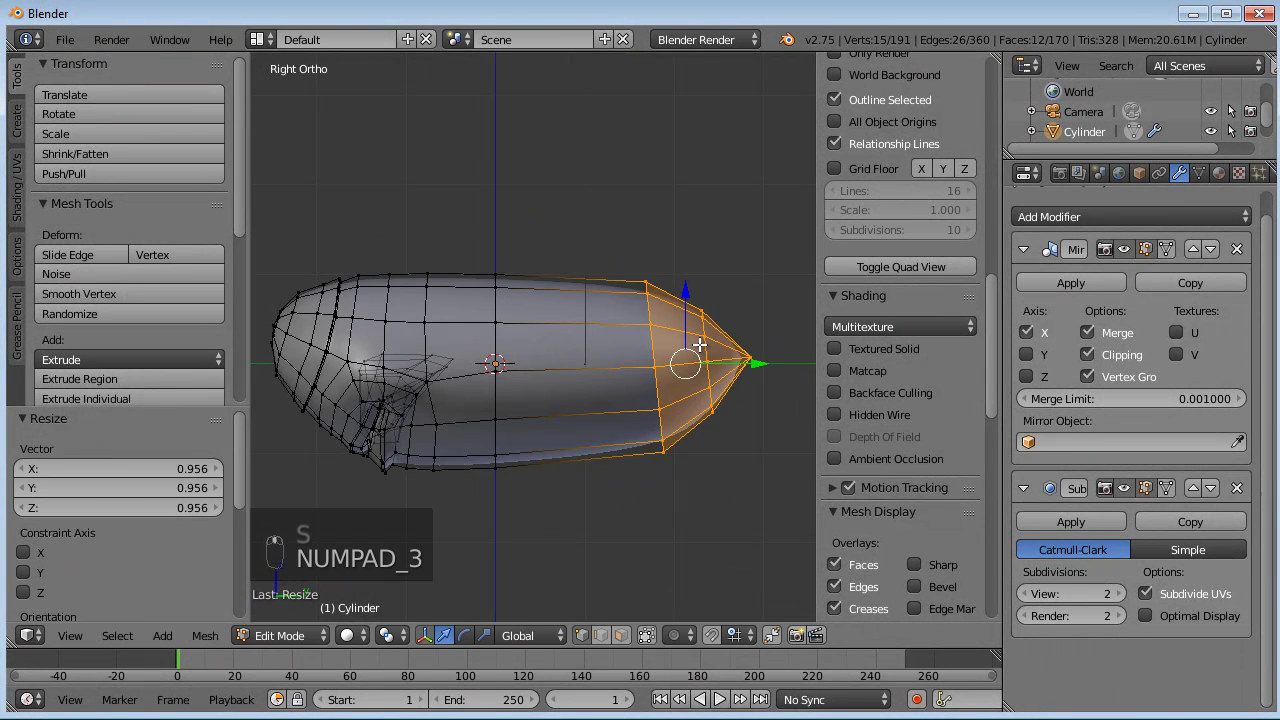
# - Raise the tail section and fine-tune its rotation, scale and position so it tilts upward
pyautogui.press('g')
pyautogui.click(685, 348)
pyautogui.press('r')
pyautogui.click(787, 290)
pyautogui.press('s')
pyautogui.click(774, 289)
pyautogui.press('g')
pyautogui.click(771, 290)
# - Add a loop cut between the body's middle ring and the tail section, and lower it by about 0.067
pyautogui.hotkey('ctrl', 'r')
pyautogui.click(550, 311)
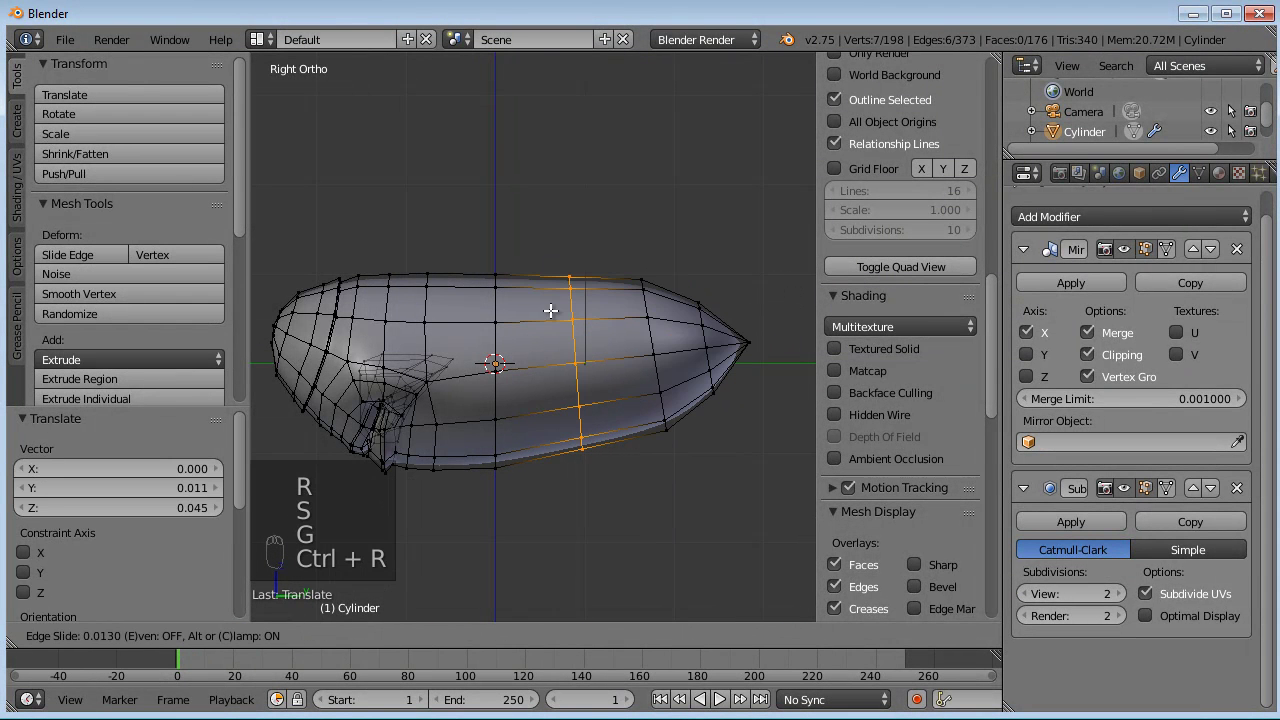
pyautogui.click(552, 312)
pyautogui.press('g')
pyautogui.click(545, 327)
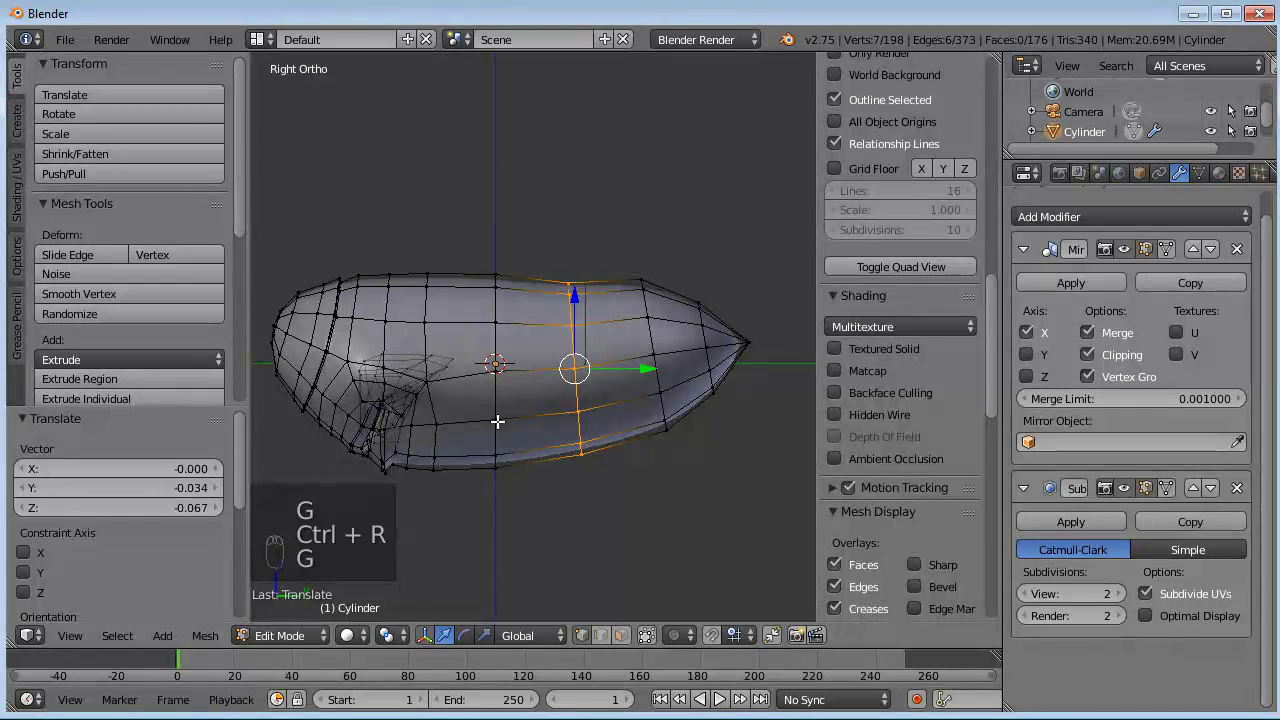
# - Reselect the new rear loop and scale it along Z to about 1.017
pyautogui.press('a')
pyautogui.keyDown('alt'); pyautogui.rightClick(568, 315); pyautogui.keyUp('alt')
pyautogui.press('s')
pyautogui.press('z')
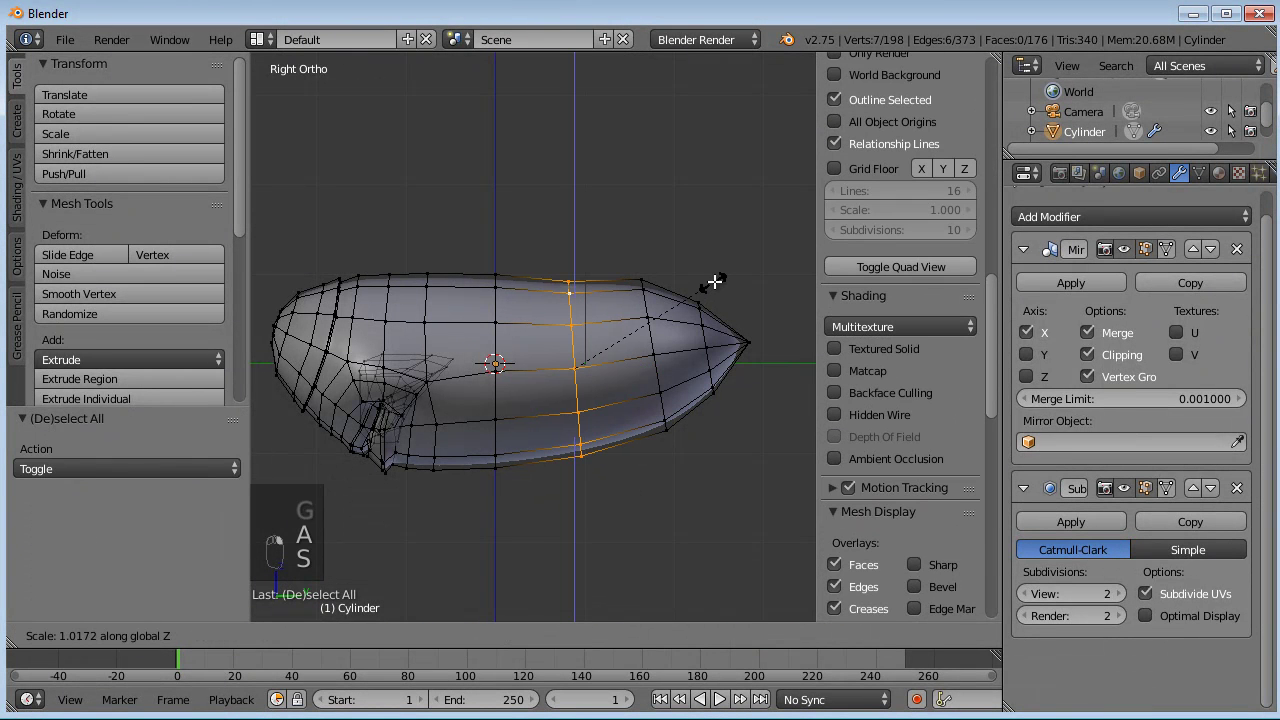
pyautogui.click(718, 276)
# - Select only the vertex at the tail tip and move it slightly upward
pyautogui.press('a')
pyautogui.press('c')
pyautogui.click(749, 337)
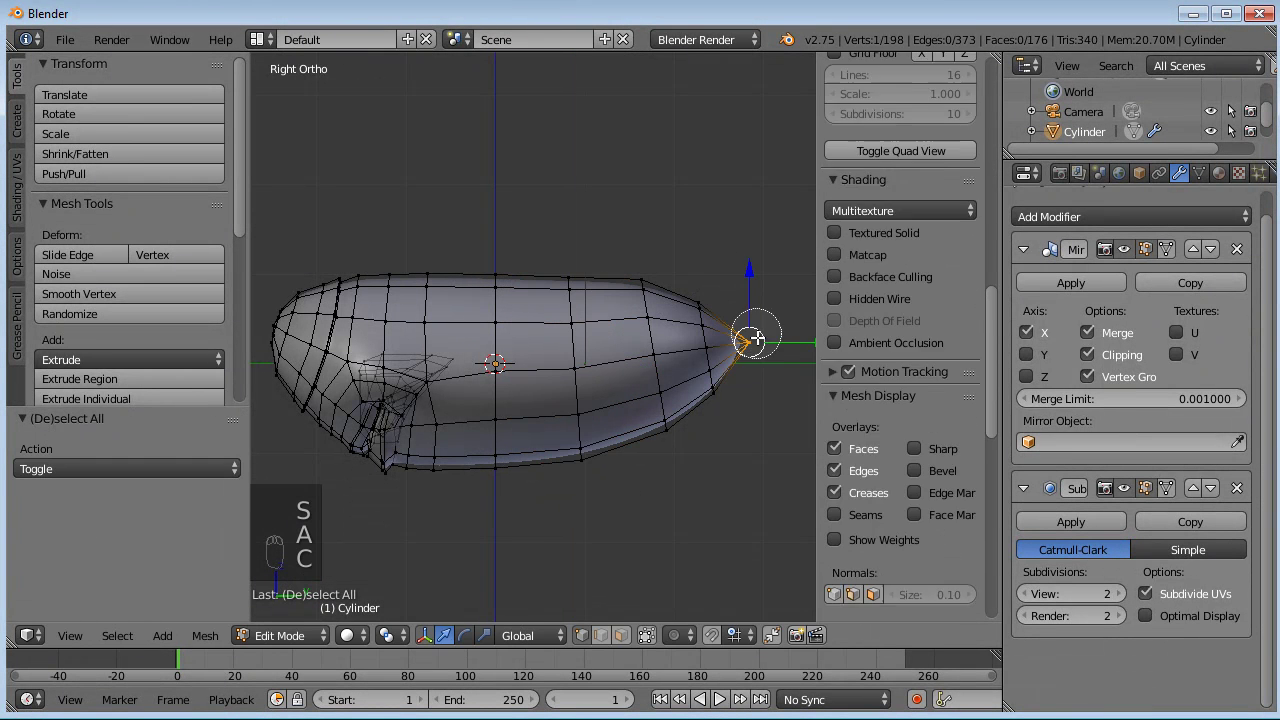
pyautogui.press('g')
pyautogui.click(752, 326)
# - Select the vertices around the tail tip, move them up and rotate them slightly
pyautogui.press('a')
pyautogui.press('c')
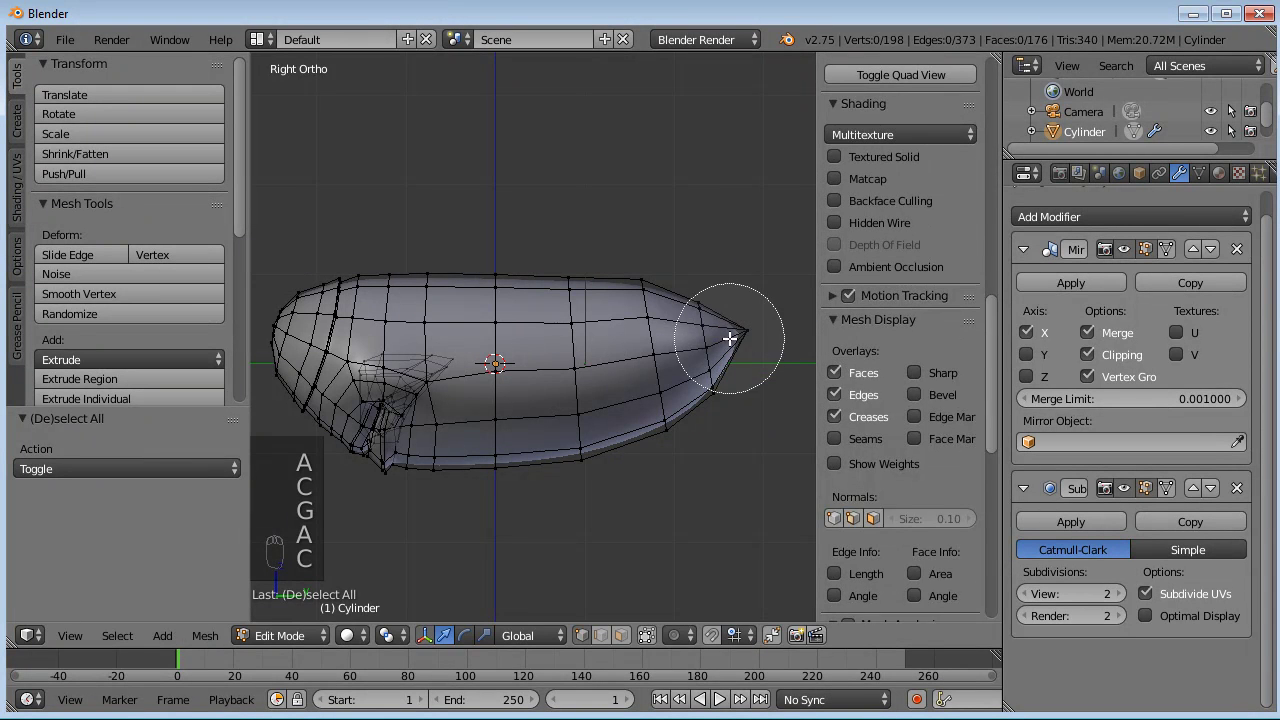
pyautogui.moveTo(729, 339); pyautogui.dragTo(738, 368)
pyautogui.rightClick(738, 367)
pyautogui.press('g')
pyautogui.click(730, 312)
pyautogui.press('r')
pyautogui.click(757, 294)
pyautogui.press('a')
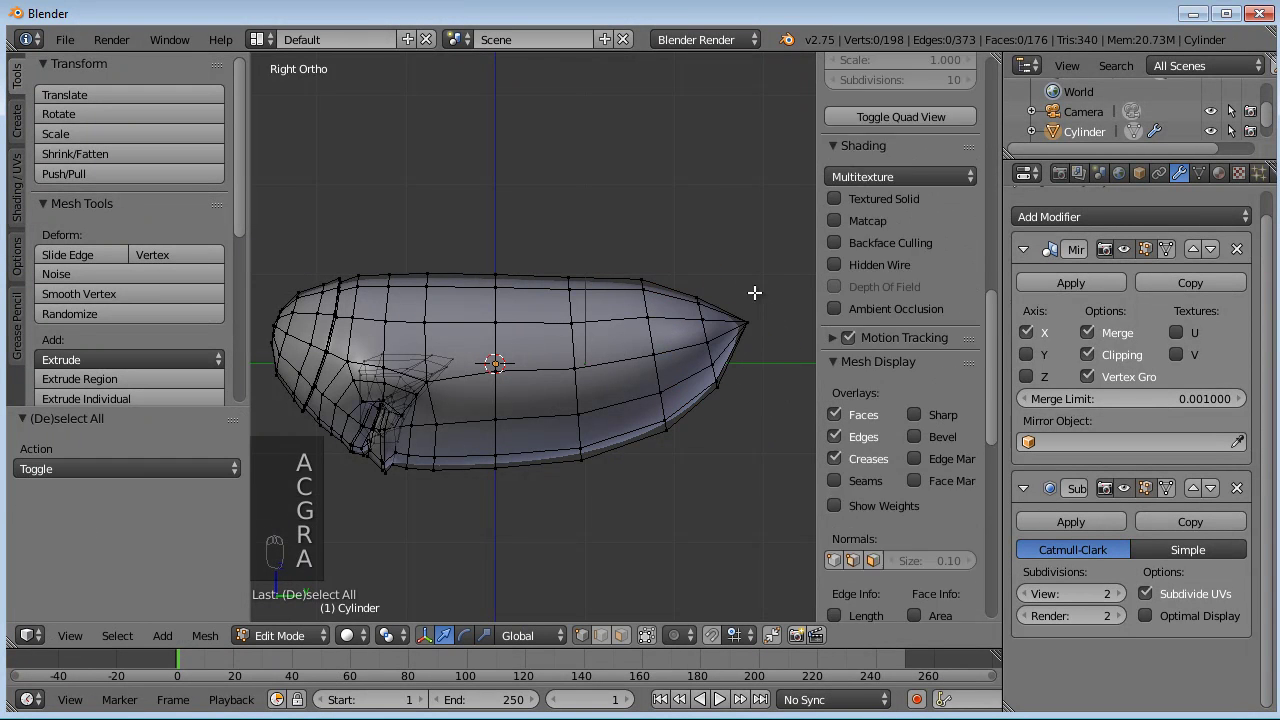
# - Select the middle ring of the body and scale it along Z to about 1.042
pyautogui.press('c')
pyautogui.moveTo(501, 262); pyautogui.dragTo(496, 489)
pyautogui.press('s')
pyautogui.press('z')
pyautogui.click(686, 213)
# - Lower the middle ring by about 0.067 along Z and leave mesh editing to check the body's profile
pyautogui.press('g')
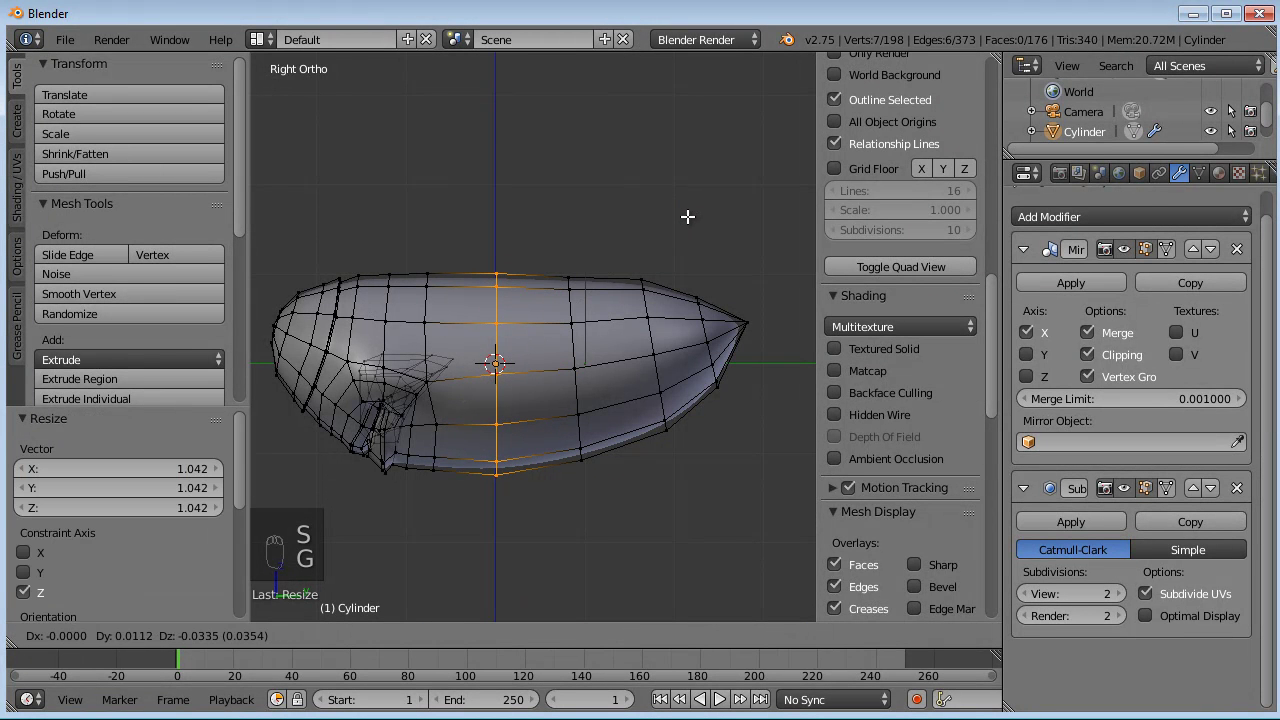
pyautogui.press('Escape')
pyautogui.press('g')
pyautogui.press('z')
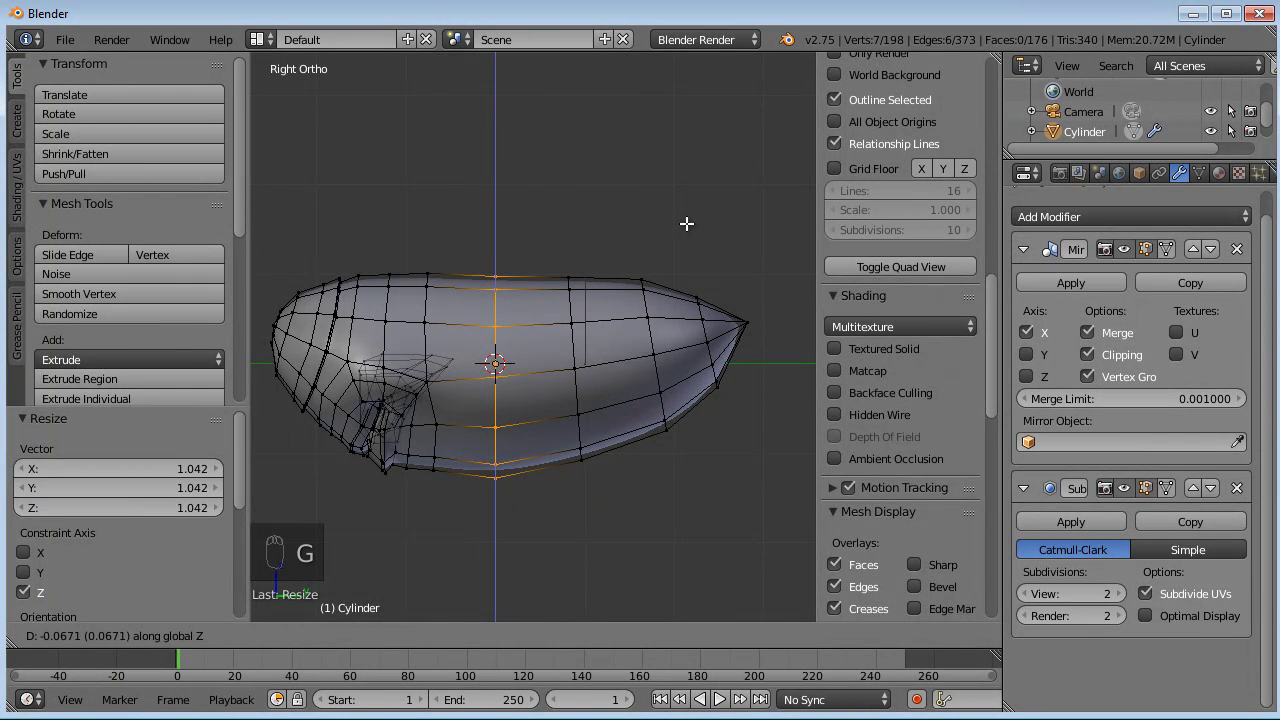
pyautogui.click(686, 223)
pyautogui.press('Tab')
pyautogui.moveTo(580, 296)
pyautogui.mouseDown(button='middle')
pyautogui.moveTo(705, 311)
pyautogui.moveTo(617, 366)
pyautogui.moveTo(727, 359)
pyautogui.moveTo(714, 349)
pyautogui.moveTo(460, 385)
pyautogui.moveTo(422, 373)
pyautogui.moveTo(542, 407)
pyautogui.moveTo(551, 345)
pyautogui.moveTo(532, 345)
pyautogui.mouseUp(button='middle')
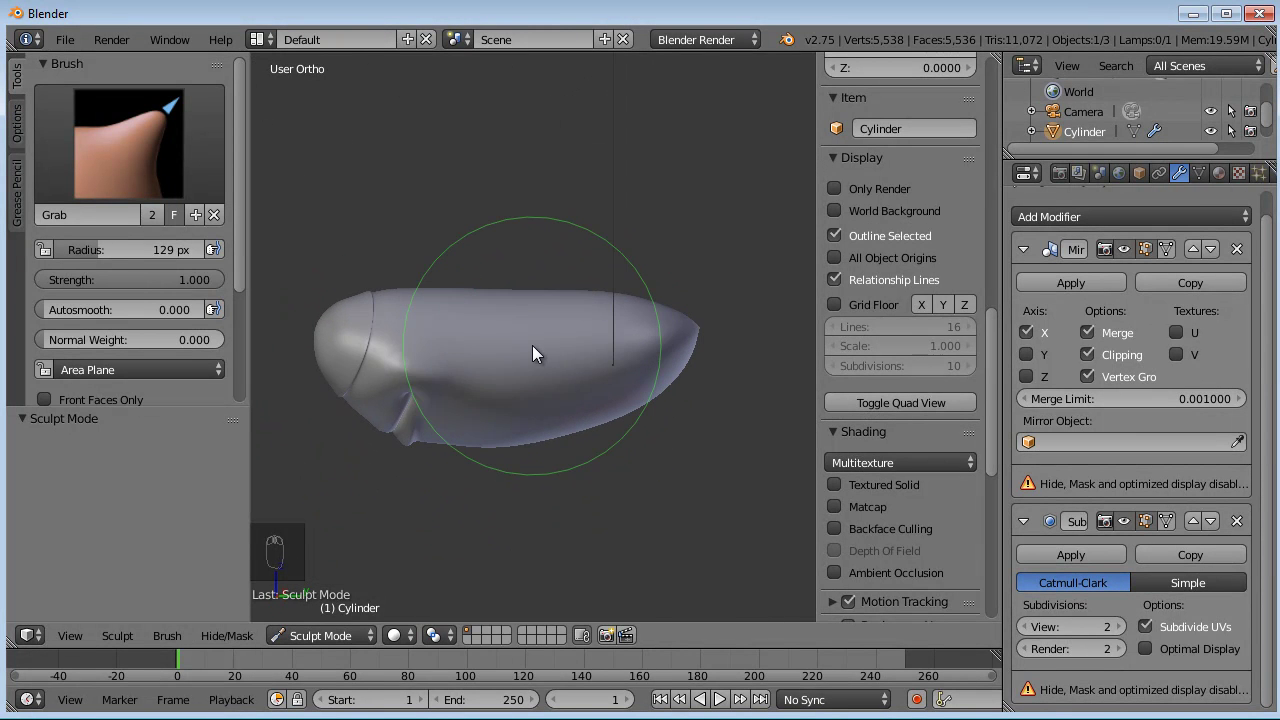
pyautogui.press('KP_3')
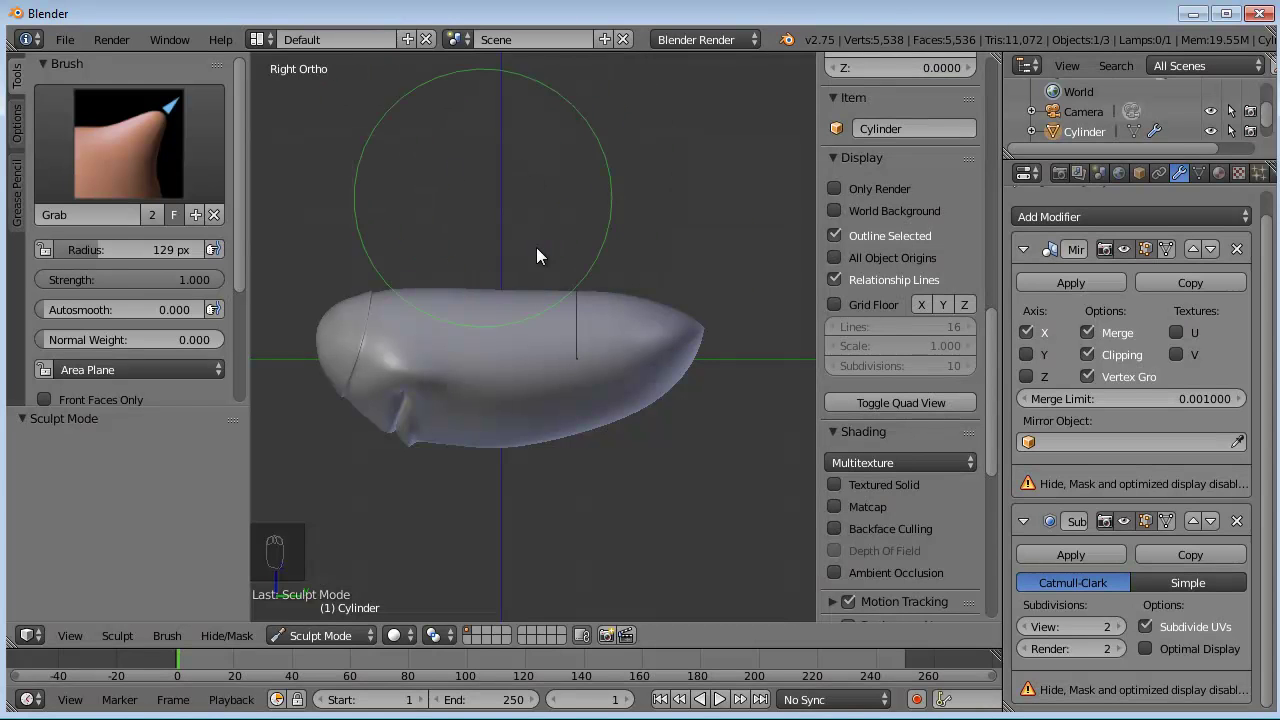
# - Return to editing the body mesh and add a cube at its centre with nothing else selected
pyautogui.moveTo(537, 251)
pyautogui.mouseDown(button='middle')
pyautogui.moveTo(540, 357)
pyautogui.moveTo(726, 386)
pyautogui.mouseUp(button='middle')
pyautogui.press('Tab')
pyautogui.press('a')
pyautogui.press('a')
pyautogui.moveTo(591, 371); pyautogui.dragTo(623, 286, button='middle')
pyautogui.press('KP_7')
pyautogui.hotkey('shift', 'a')
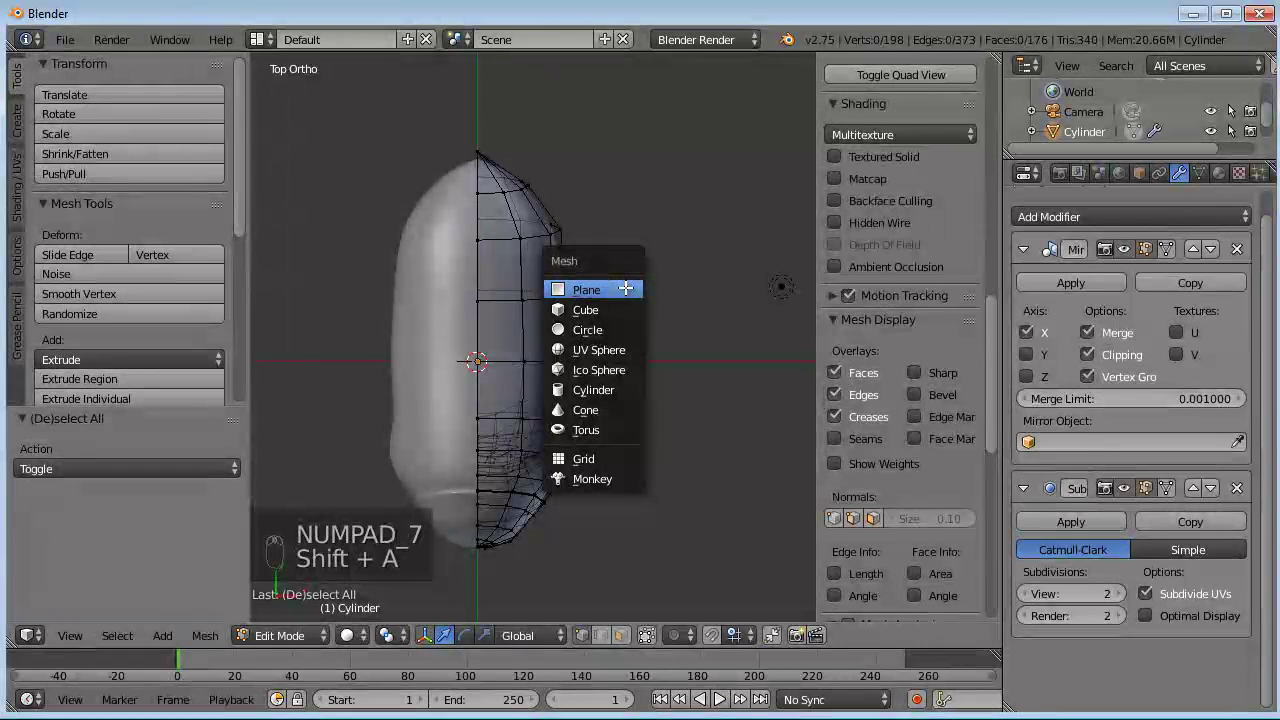
pyautogui.click(617, 312)
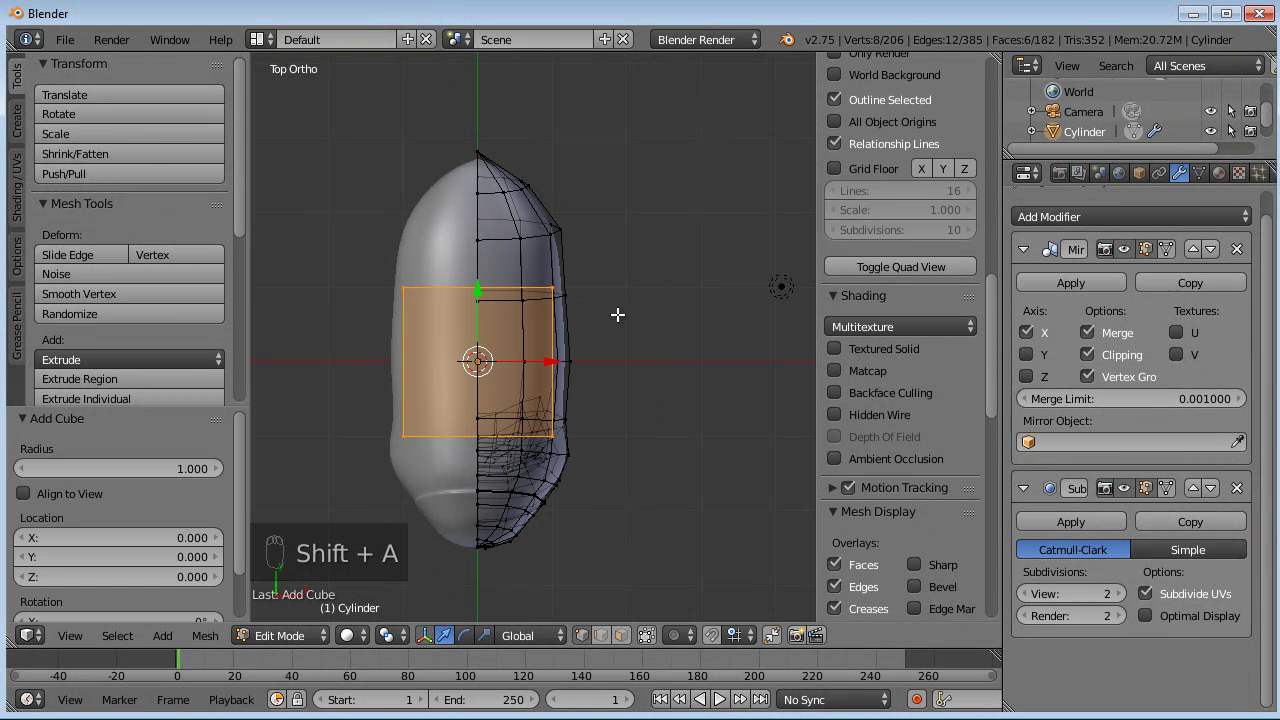
# - With mirror clipping temporarily off, move the cube beside the body by about 3.06 along X and 1.06 along Y
pyautogui.press('g')
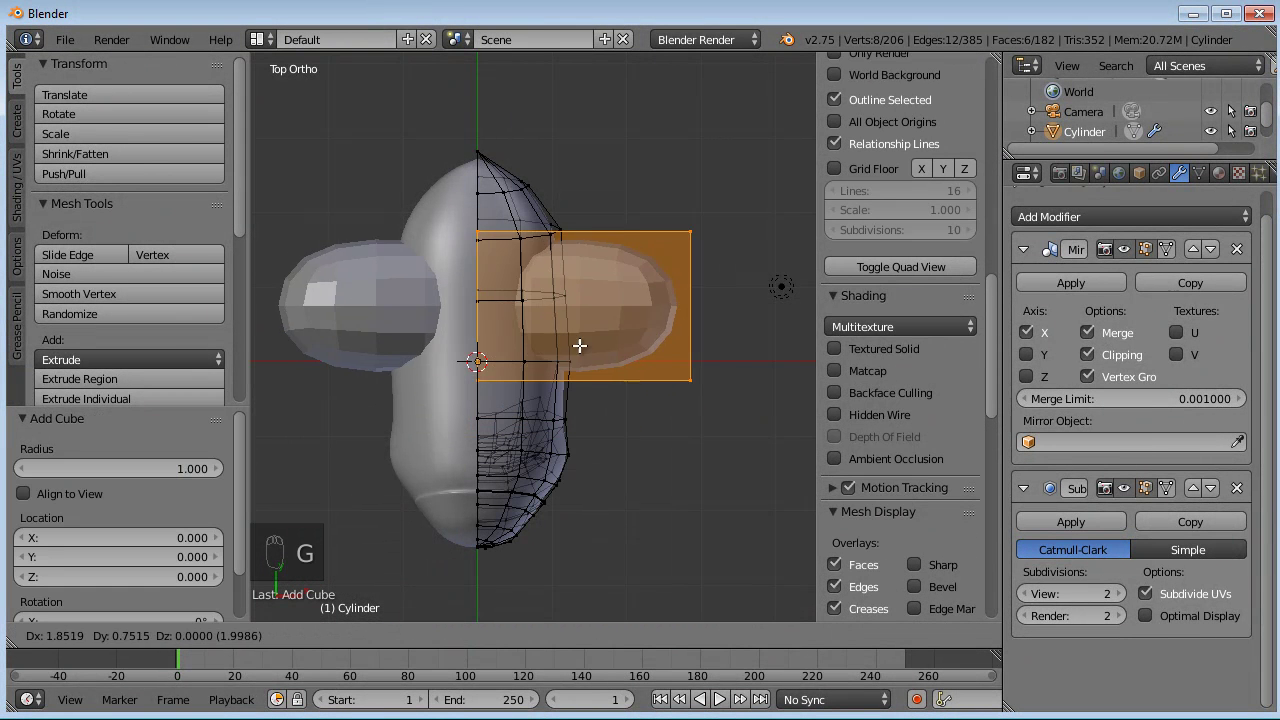
pyautogui.rightClick(558, 352)
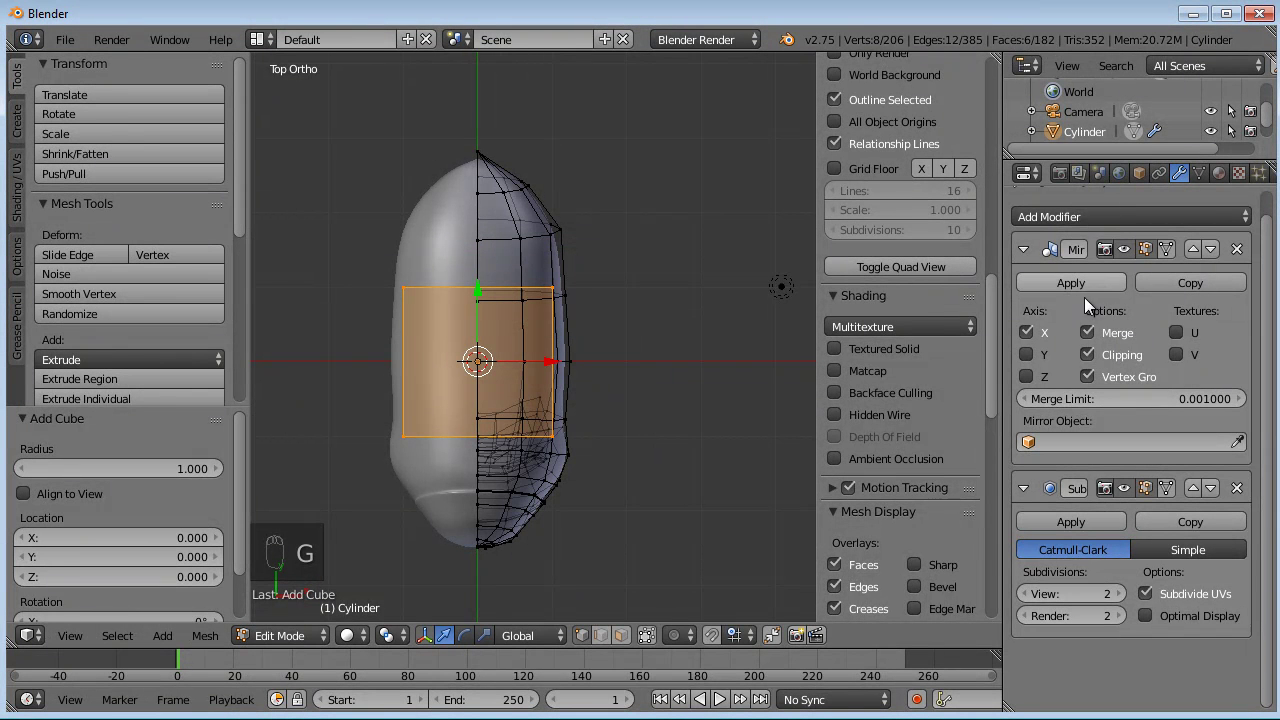
pyautogui.click(1087, 355)
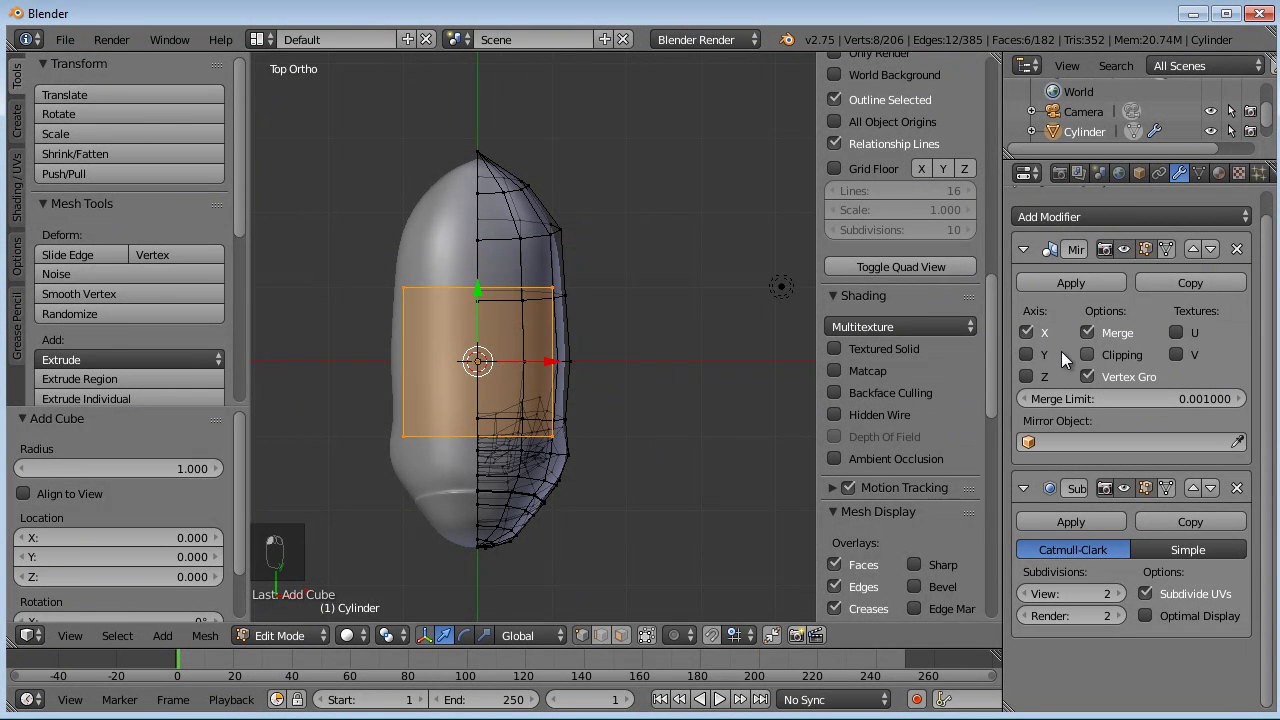
pyautogui.press('g')
pyautogui.click(674, 312)
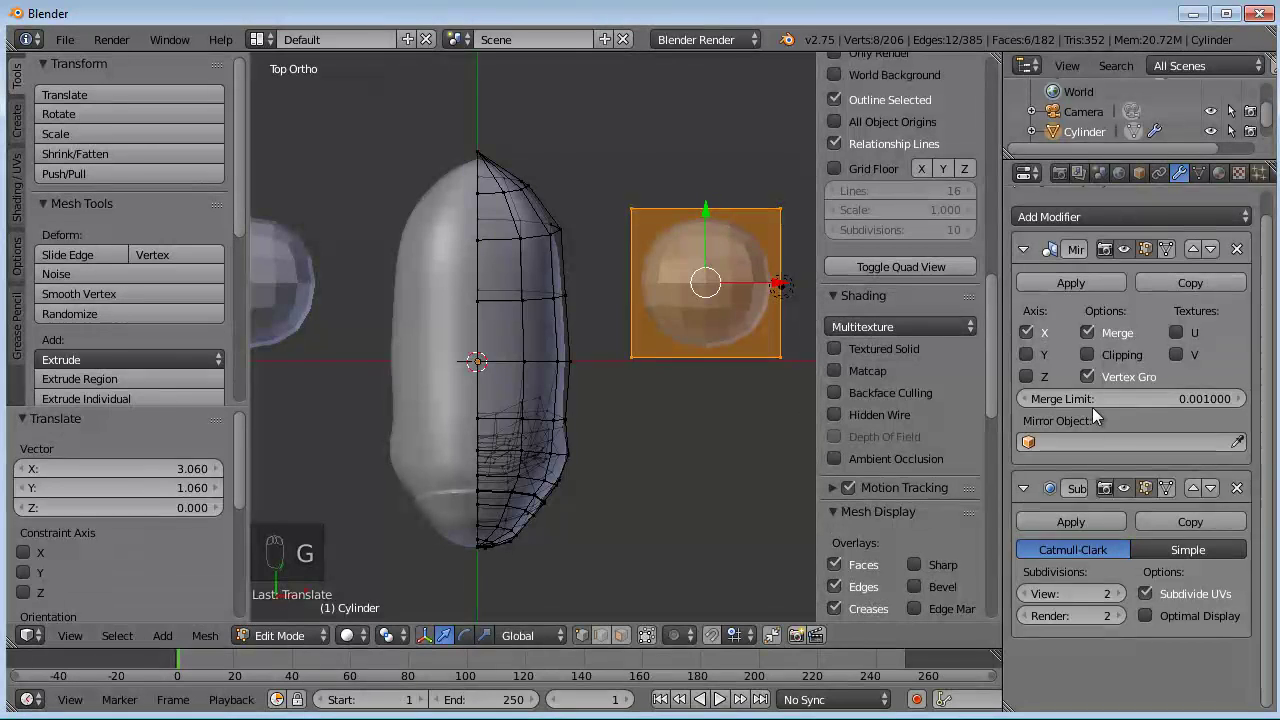
pyautogui.click(1087, 355)
pyautogui.keyDown('shift'); pyautogui.moveTo(683, 348); pyautogui.dragTo(606, 376, button='middle'); pyautogui.keyUp('shift')
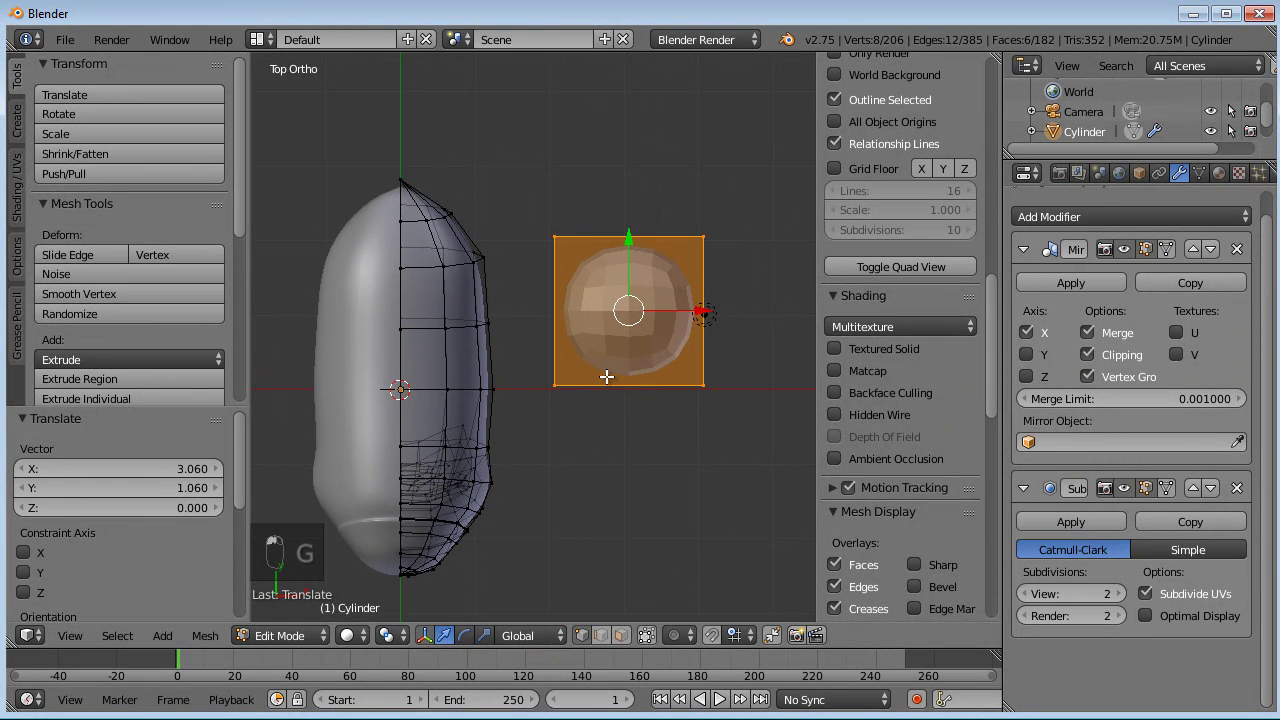
# - Flatten the cube by scaling it along Z to about 0.236
pyautogui.press('KP_1')
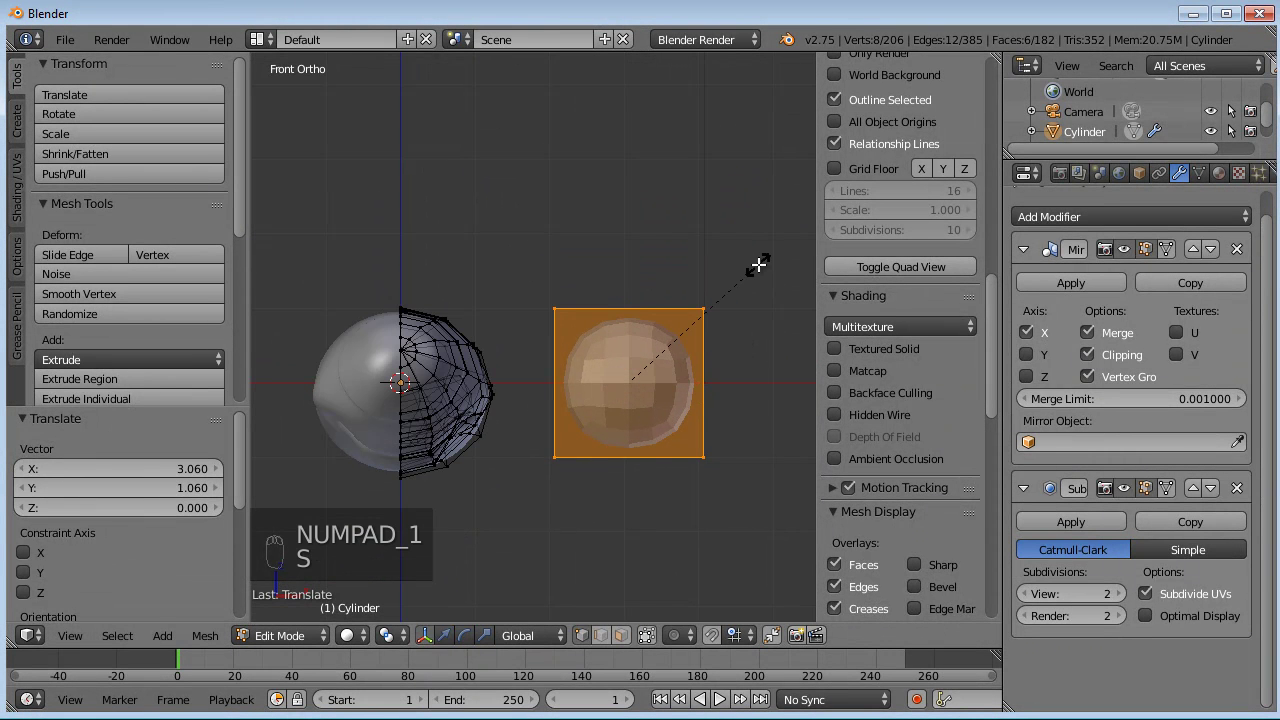
pyautogui.press('z')
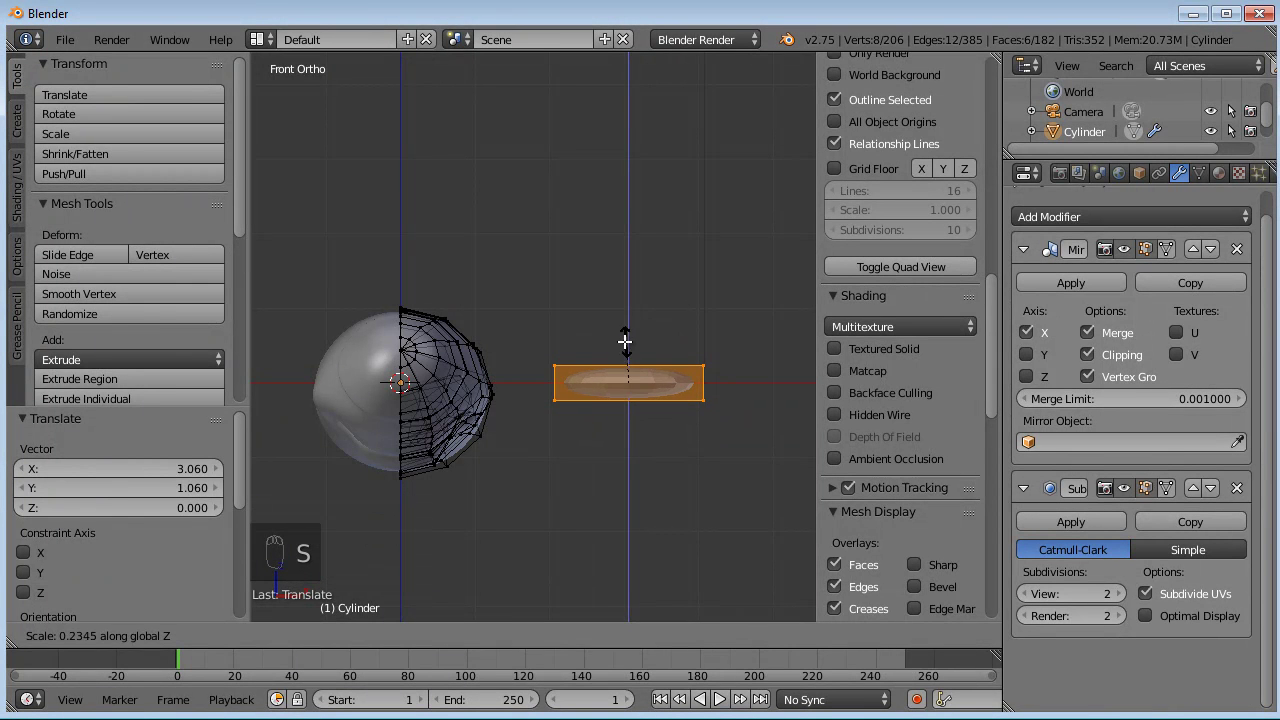
pyautogui.click(650, 335)
# - Shrink the flattened cube uniformly to about 0.656 and again to about 0.846
pyautogui.press('KP_7')
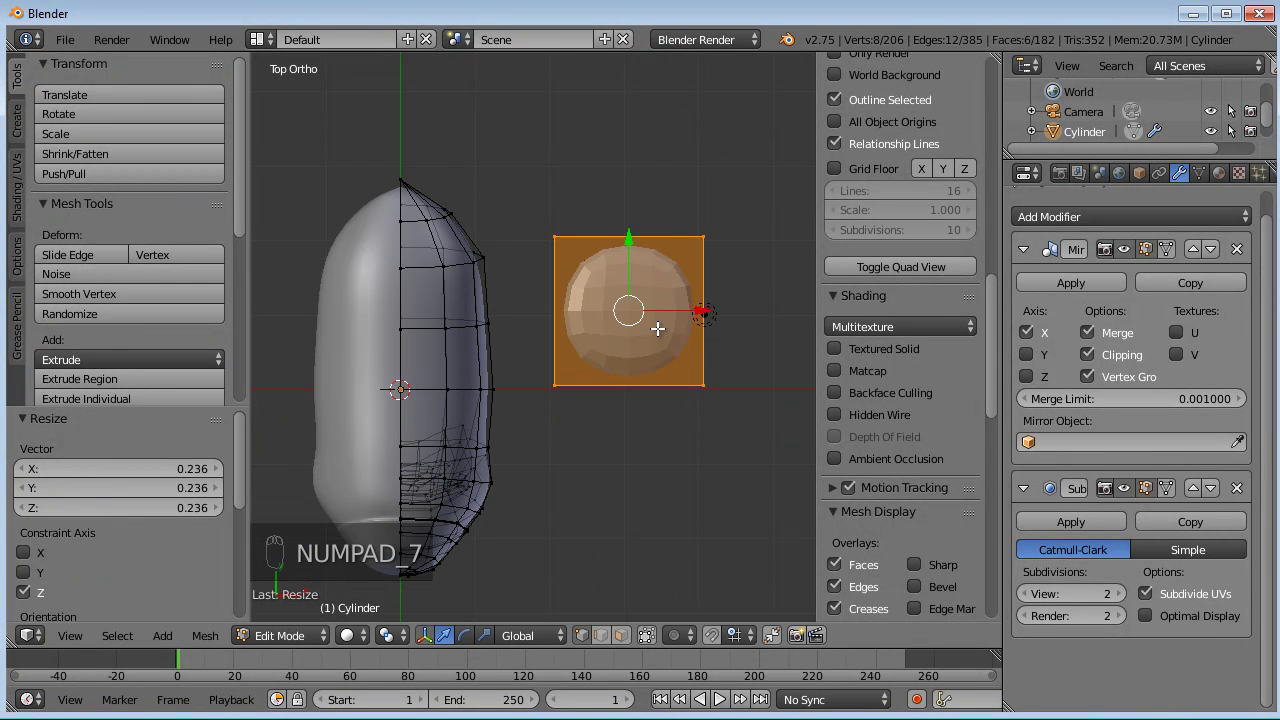
pyautogui.keyDown('shift'); pyautogui.moveTo(657, 328); pyautogui.dragTo(563, 388, button='middle'); pyautogui.keyUp('shift')
pyautogui.press('s')
pyautogui.click(604, 345)
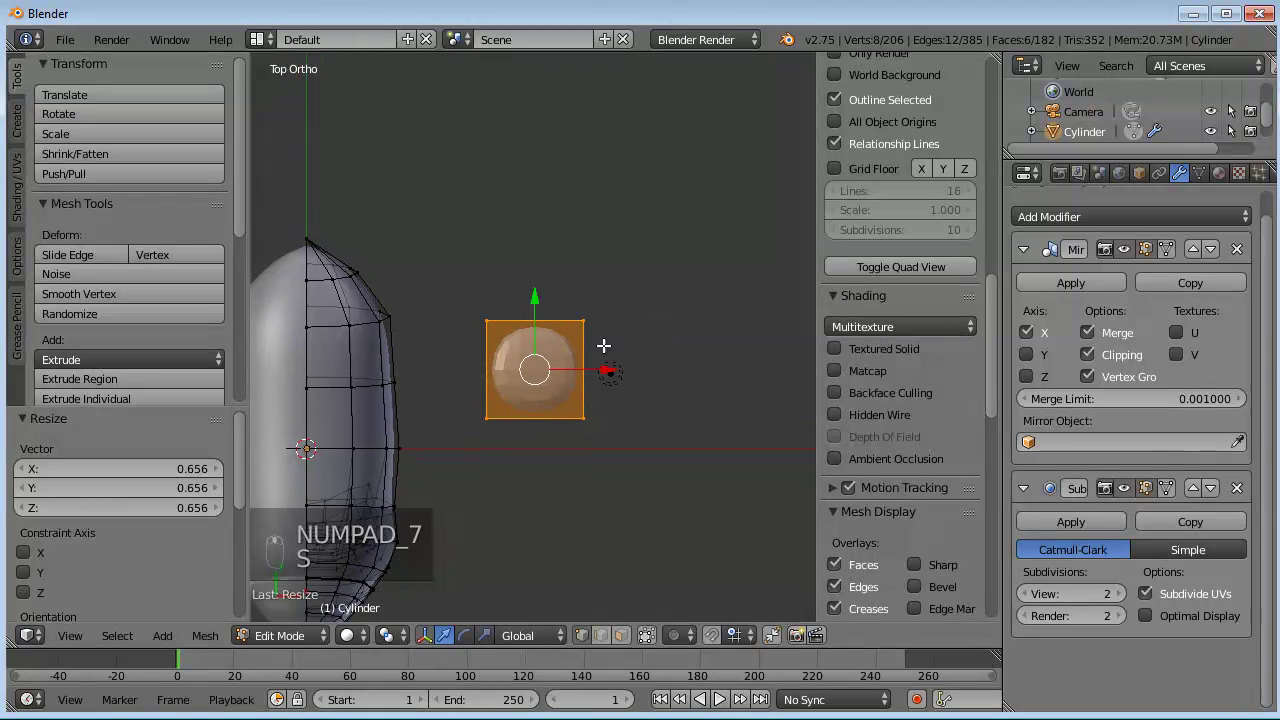
pyautogui.scroll(2, 604, 345)
pyautogui.scroll(1, 694, 311)
pyautogui.press('s')
pyautogui.click(649, 354)
# - Add three loop cuts running along X to the flat block: one in the middle and one near each Y end
pyautogui.hotkey('ctrl', 'r')
pyautogui.click(642, 347)
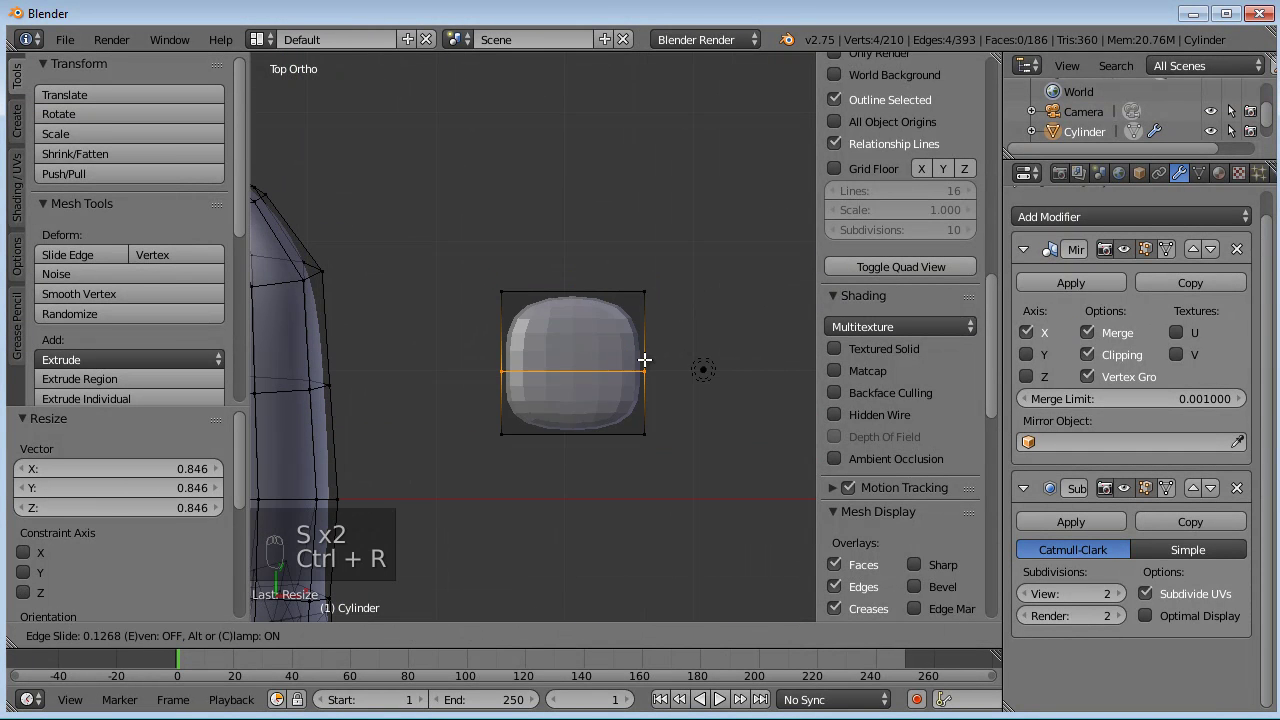
pyautogui.click(638, 400)
pyautogui.hotkey('ctrl', 'r')
pyautogui.click(652, 365)
pyautogui.click(662, 337)
pyautogui.hotkey('ctrl', 'r')
pyautogui.click(655, 354)
# - Add three loop cuts running along Y to the flat block: one in the middle and one near each side
pyautogui.hotkey('ctrl', 'r')
pyautogui.click(575, 340)
pyautogui.click(585, 340)
pyautogui.hotkey('ctrl', 'r')
pyautogui.click(638, 330)
pyautogui.hotkey('ctrl', 'r')
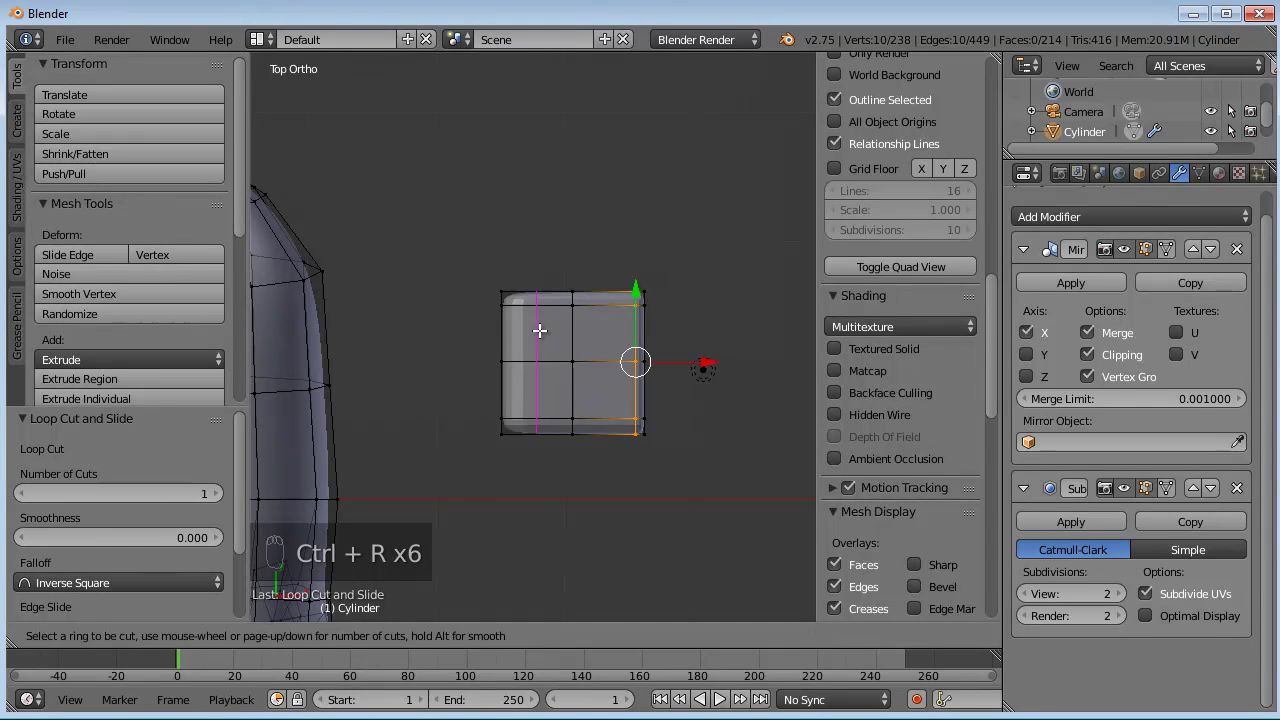
pyautogui.click(518, 330)
pyautogui.press('a')
# - Add a loop cut around the middle of the block's thickness and scale it outward to about 1.069
pyautogui.moveTo(518, 340); pyautogui.dragTo(650, 416, button='middle')
pyautogui.scroll(6, 643, 309)
pyautogui.hotkey('ctrl', 'r')
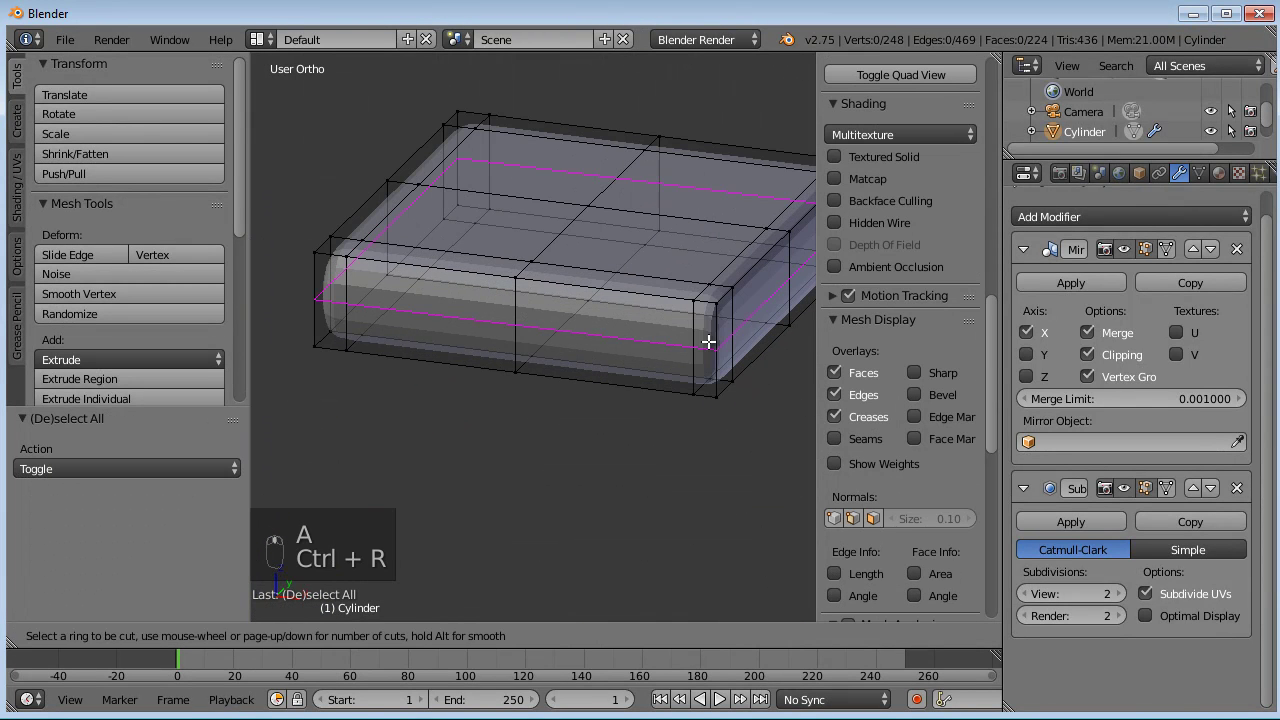
pyautogui.click(708, 342)
pyautogui.click(708, 342)
pyautogui.scroll(-3, 708, 342)
pyautogui.press('s')
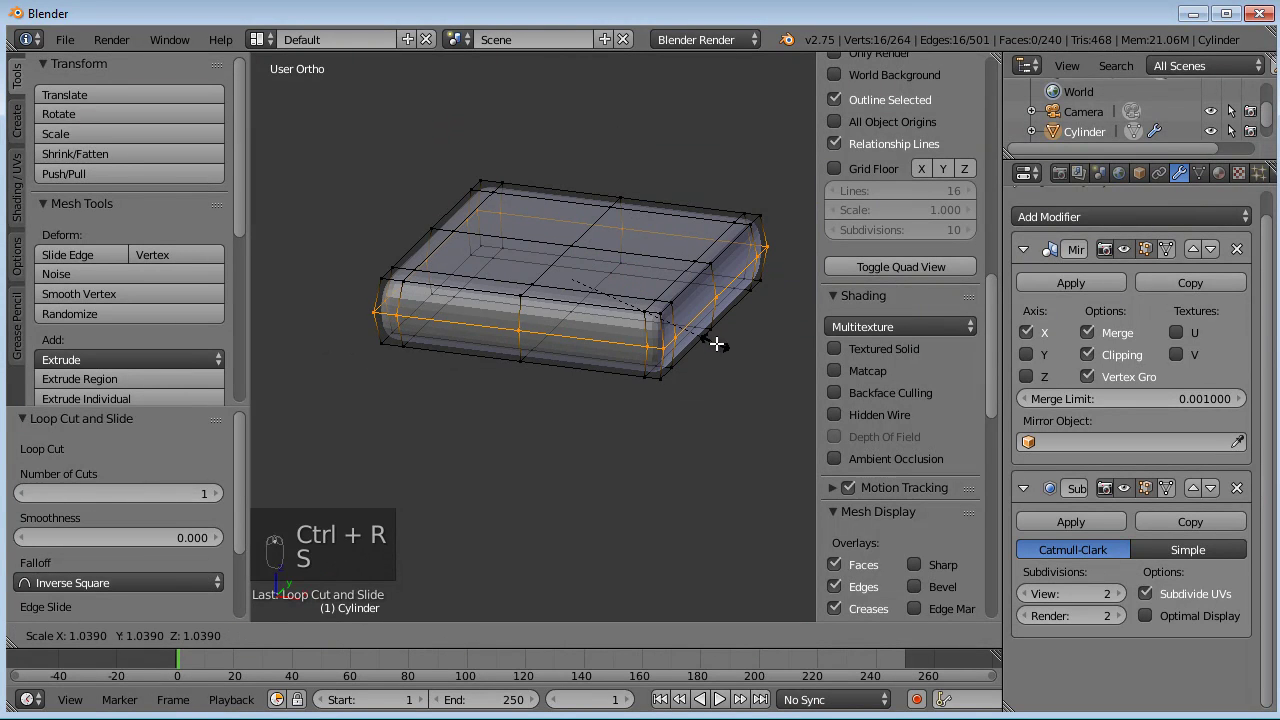
pyautogui.click(719, 345)
# - Select the block's outer corner vertices on the tail side and move them slightly outward, away from the body
pyautogui.press('KP_7')
pyautogui.scroll(-3, 720, 340)
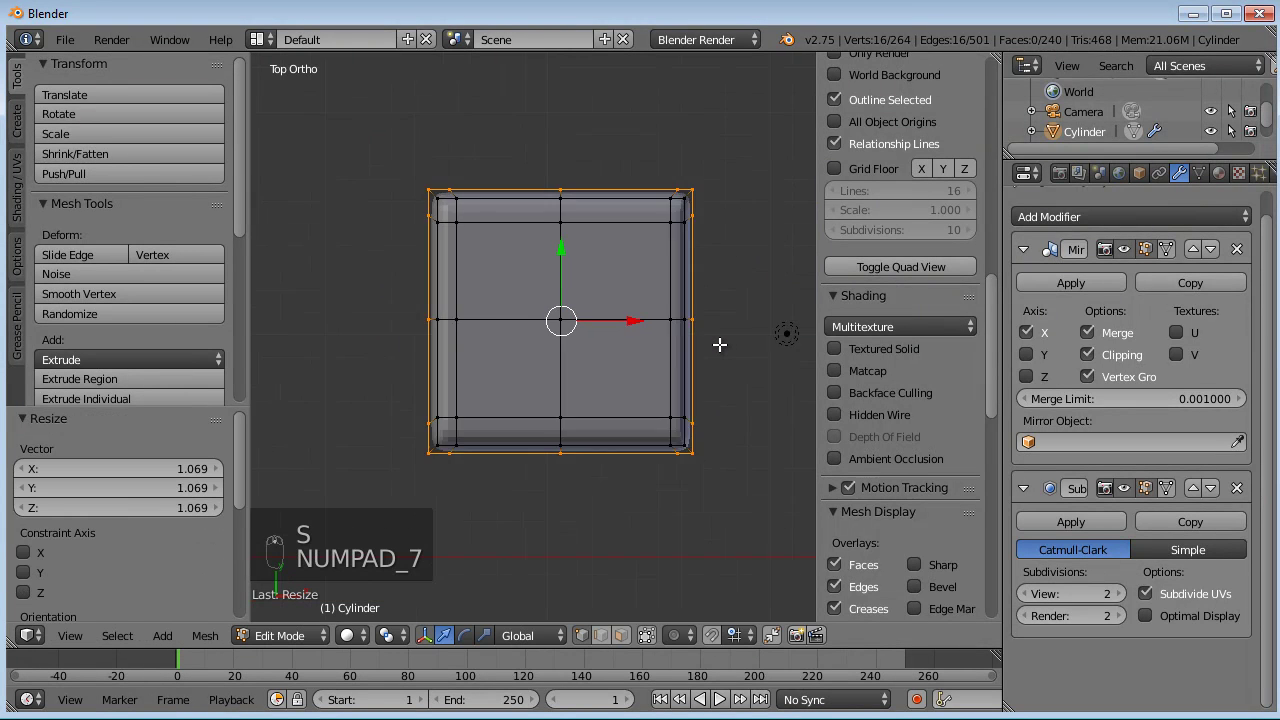
pyautogui.press('a')
pyautogui.press('a')
pyautogui.scroll(-5, 900, 300)
pyautogui.press('c')
pyautogui.click(651, 236)
pyautogui.press('g')
pyautogui.click(680, 232)
# - Move the outer corner on the nose side by about -0.123 along X and 0.045 along Y to taper the fin
pyautogui.press('a')
pyautogui.press('c')
pyautogui.click(655, 404)
pyautogui.press('g')
pyautogui.click(625, 402)
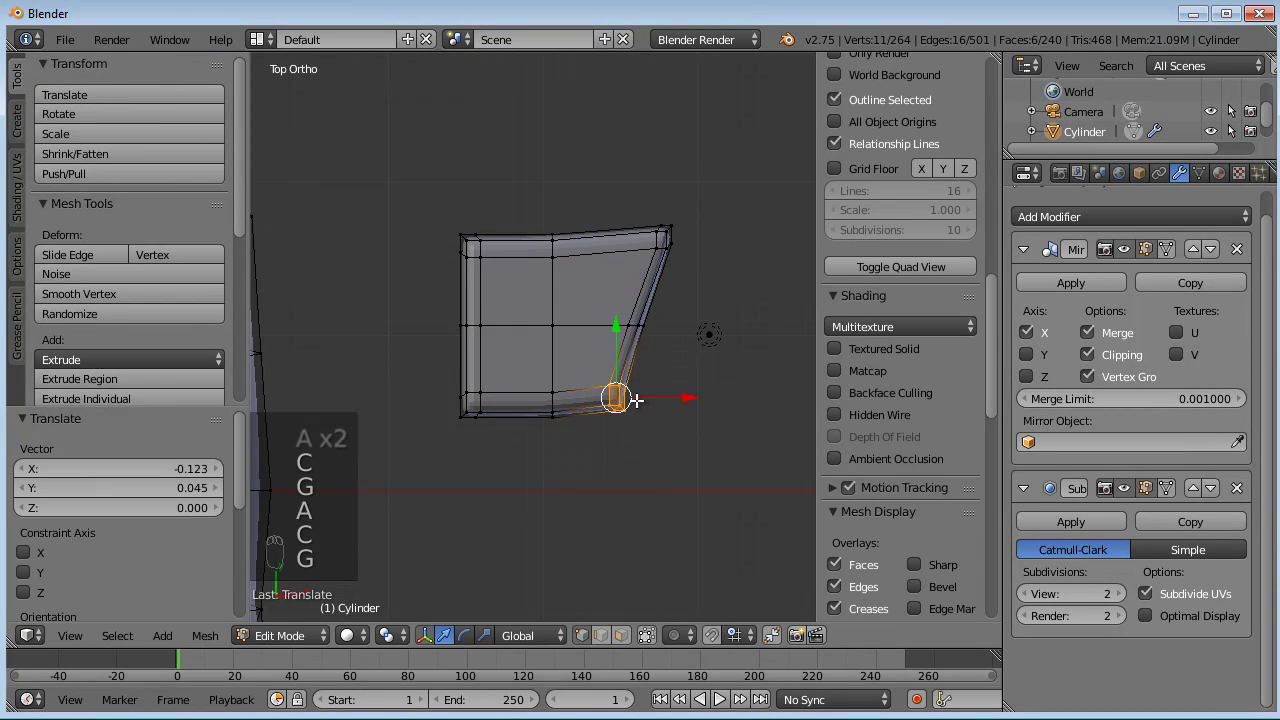
# - Move the vertices in the middle of the fin's outer edge slightly outward to curve the edge
pyautogui.press('a')
pyautogui.press('c')
pyautogui.click(640, 329)
pyautogui.press('g')
pyautogui.click(661, 332)
pyautogui.press('a')
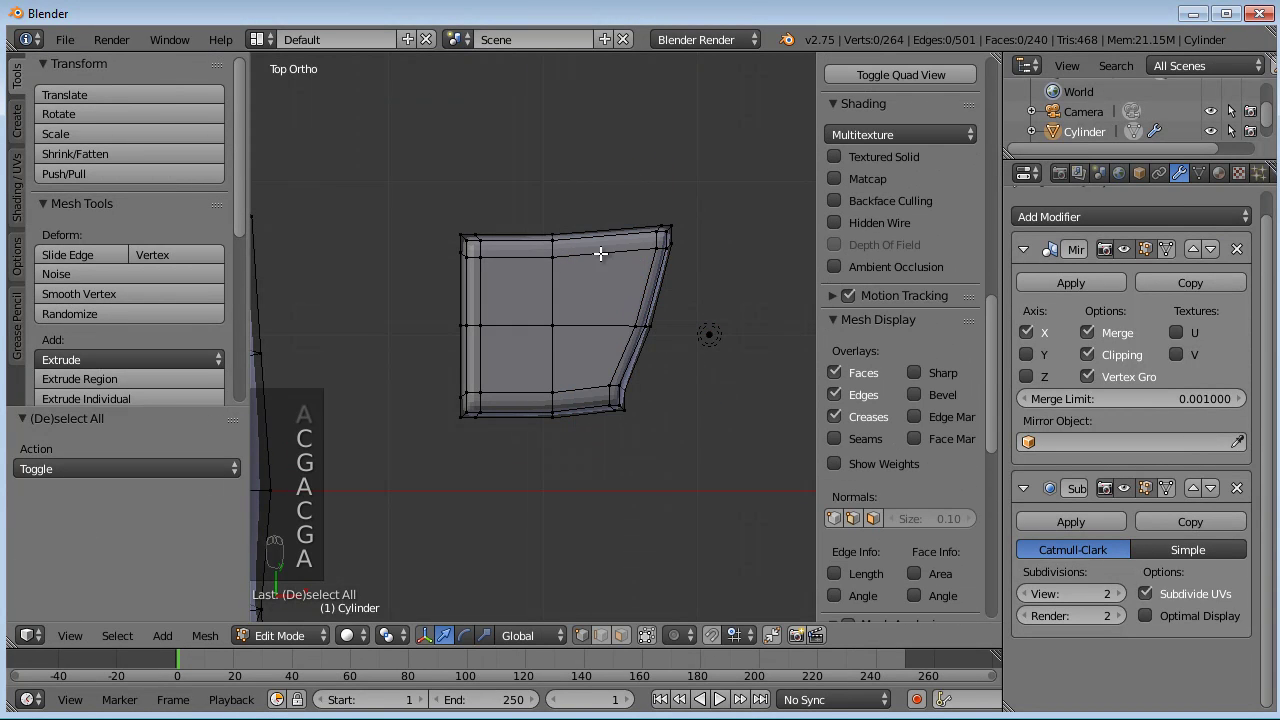
# - Move the fin's inner corner vertices on the tail side slightly toward the body
pyautogui.press('a')
pyautogui.press('a')
pyautogui.press('a')
pyautogui.press('c')
pyautogui.click(463, 238)
pyautogui.press('g')
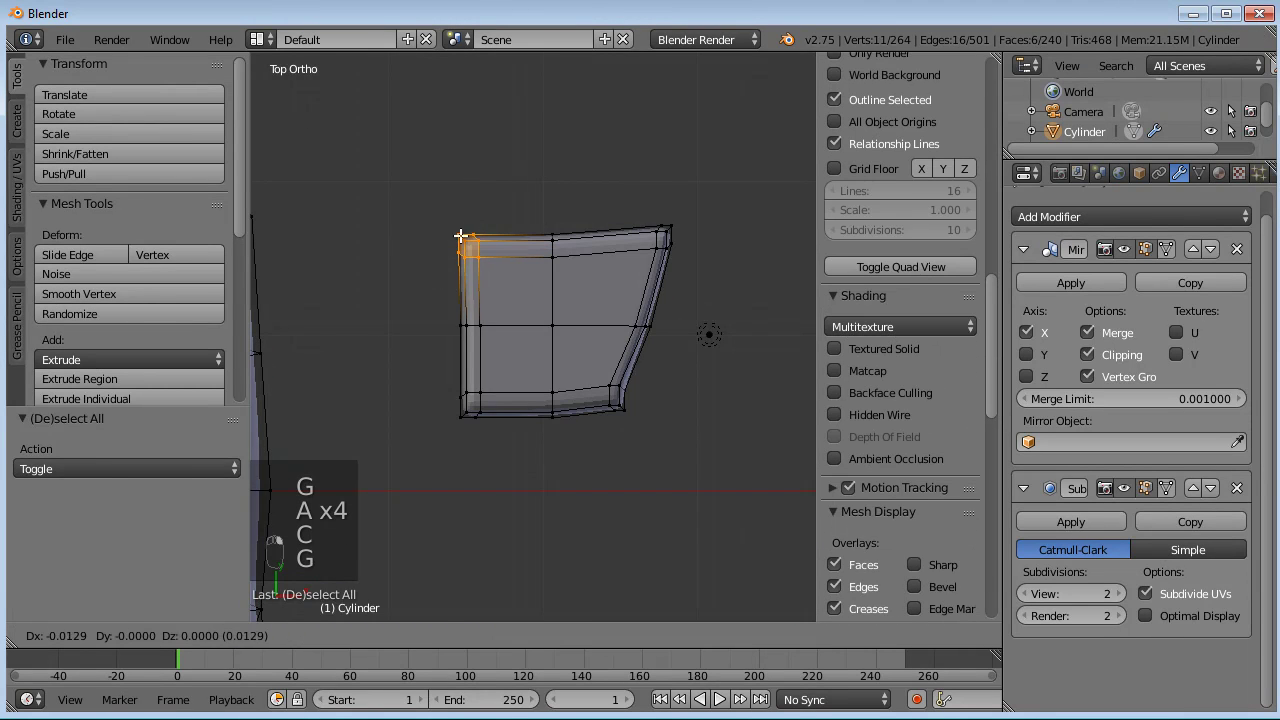
pyautogui.click(443, 238)
# - Move the remaining vertices of the fin's inner edge toward the body, in line with the shifted corner
pyautogui.press('a')
pyautogui.press('c')
pyautogui.moveTo(457, 300); pyautogui.dragTo(459, 376)
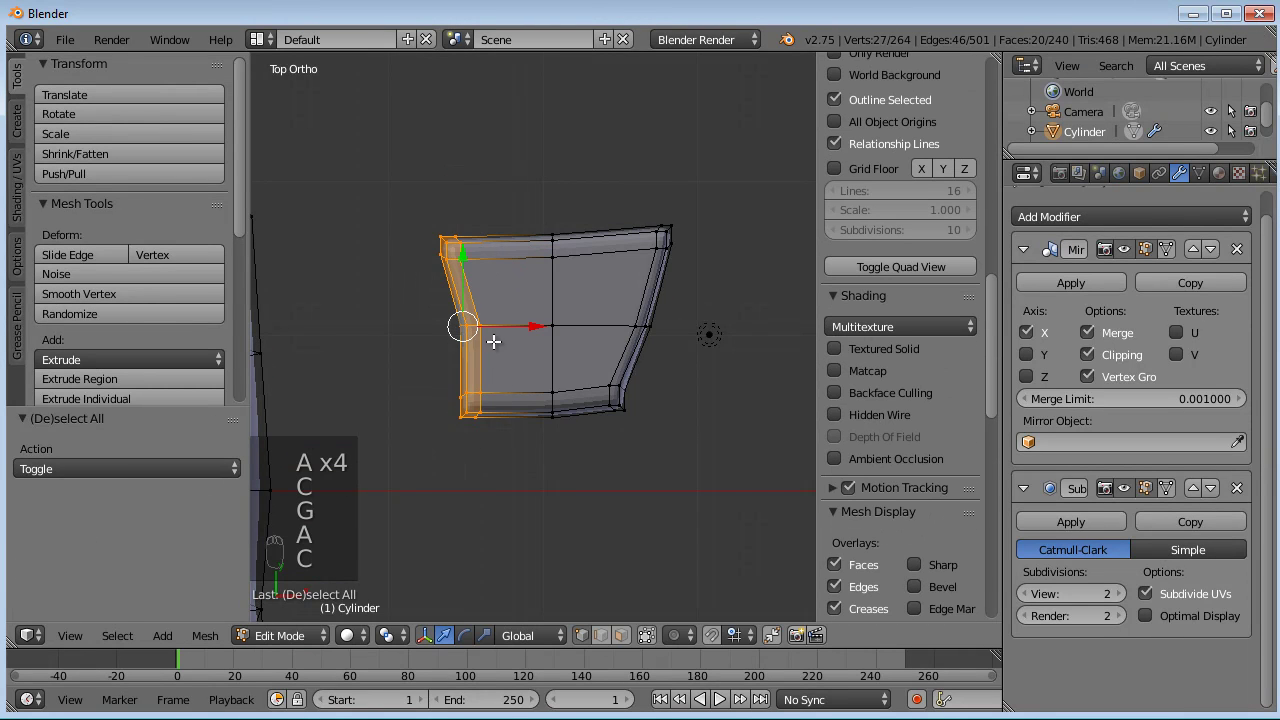
pyautogui.press('a')
pyautogui.press('c')
pyautogui.click(457, 372)
pyautogui.rightClick(451, 410)
pyautogui.press('g')
pyautogui.click(435, 447)
pyautogui.press('a')
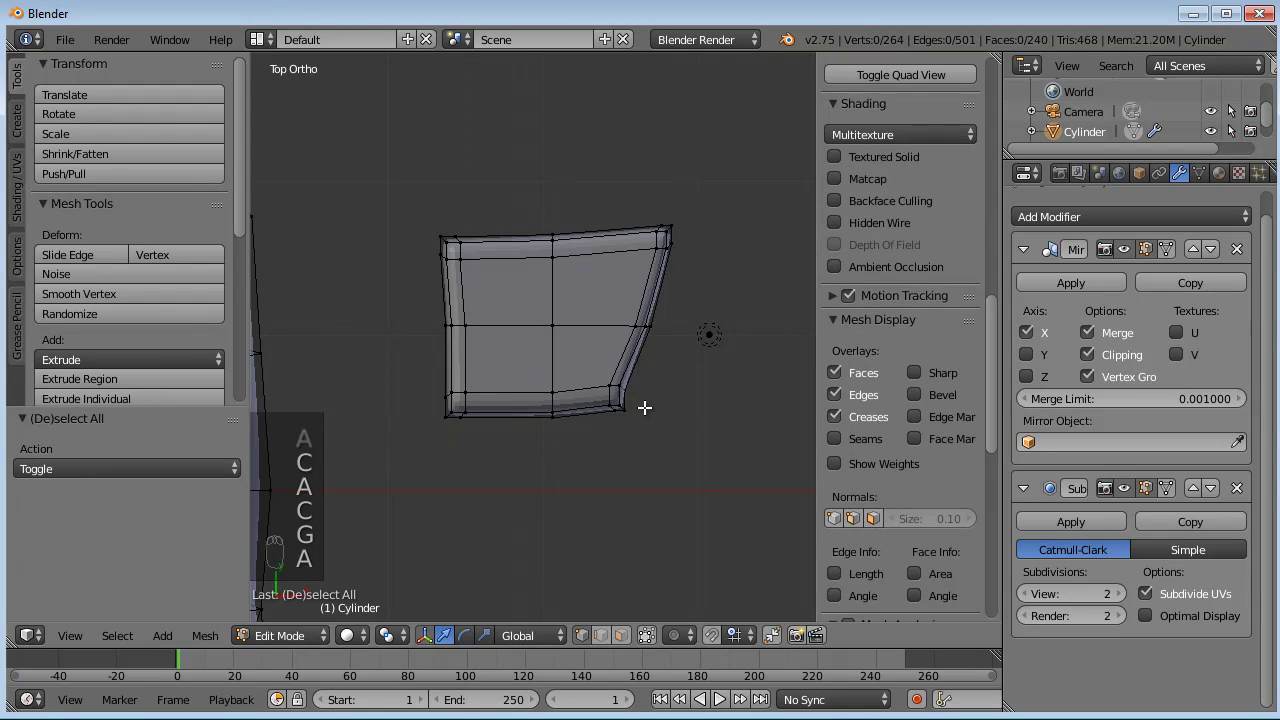
# - Move the outermost vertices of the fin's outer nose-side corner inward by about -0.072 along X and 0.034 along Y
pyautogui.press('c')
pyautogui.click(617, 452)
pyautogui.rightClick(617, 453)
pyautogui.scroll(4, 703, 397)
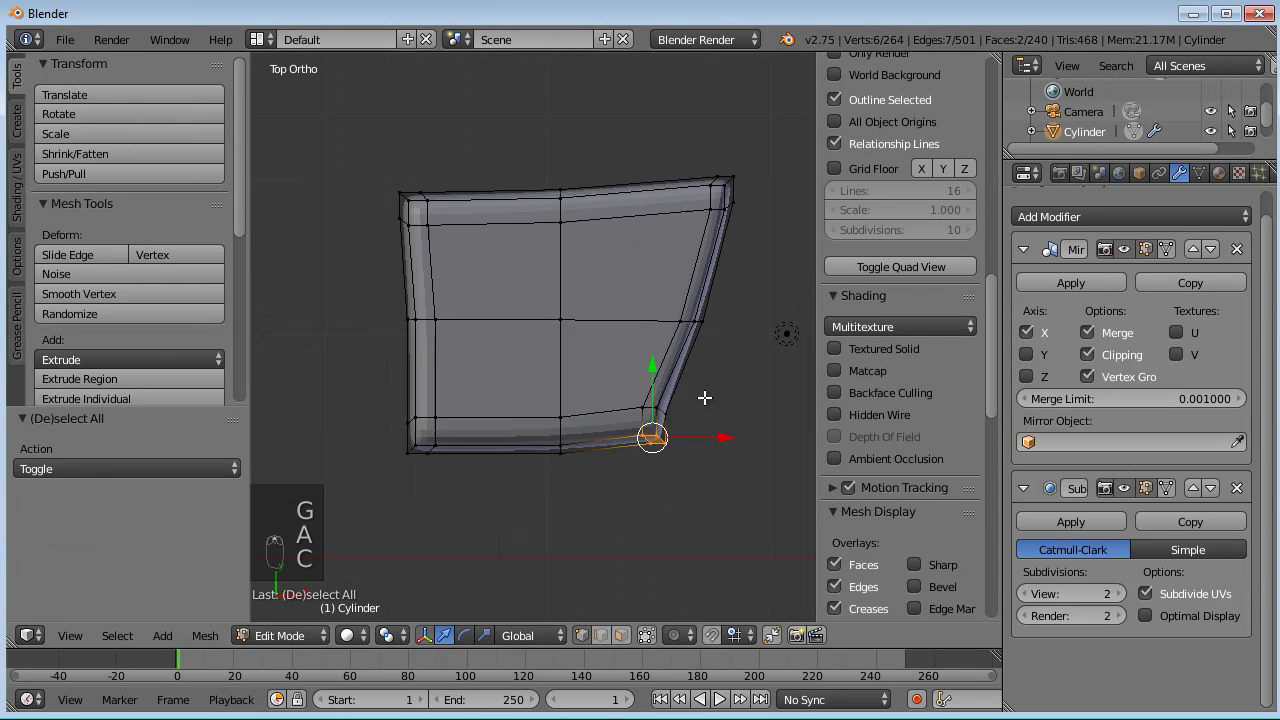
pyautogui.press('g')
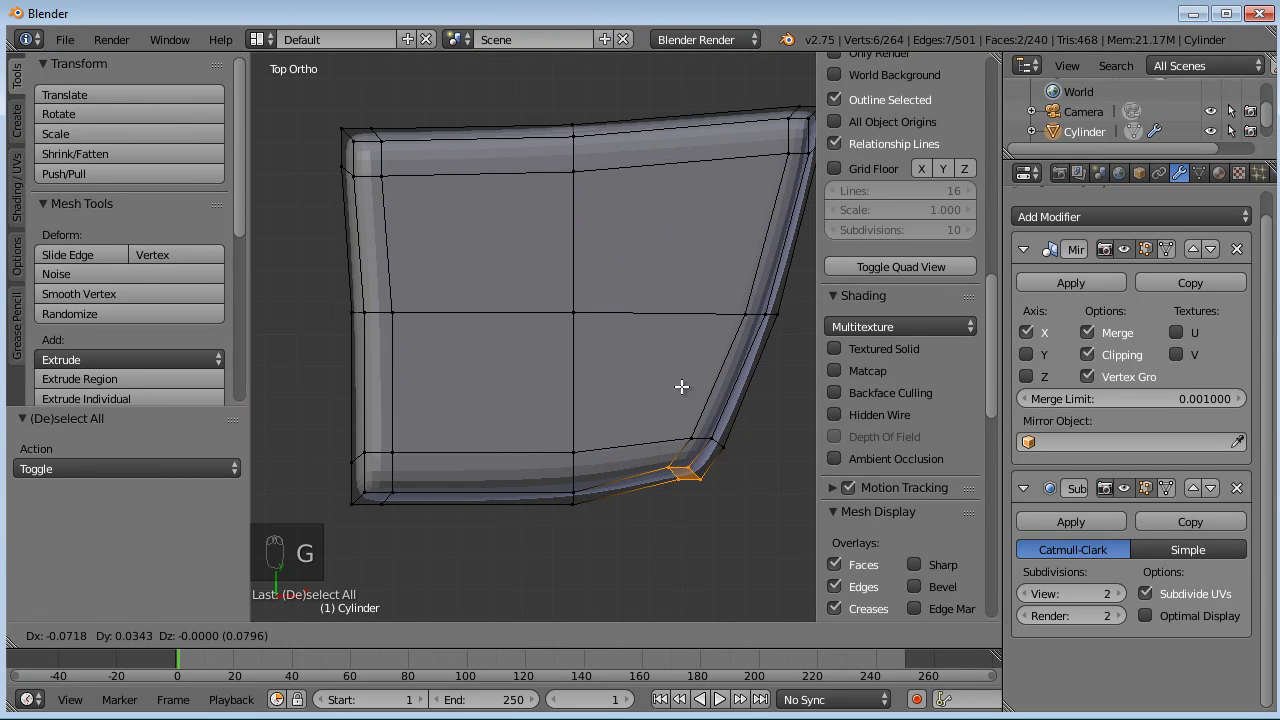
pyautogui.click(680, 388)
# - Shift the middle vertices of the fin's nose-side edge slightly toward the body
pyautogui.press('a')
pyautogui.press('c')
pyautogui.click(572, 518)
pyautogui.rightClick(572, 518)
pyautogui.press('g')
pyautogui.click(556, 513)
pyautogui.scroll(-3, 554, 449)
pyautogui.press('a')
pyautogui.moveTo(558, 410); pyautogui.dragTo(543, 269, button='middle')
# - Select the fin's inner end in the front view and scale it along Z to make it thicker
pyautogui.press('KP_1')
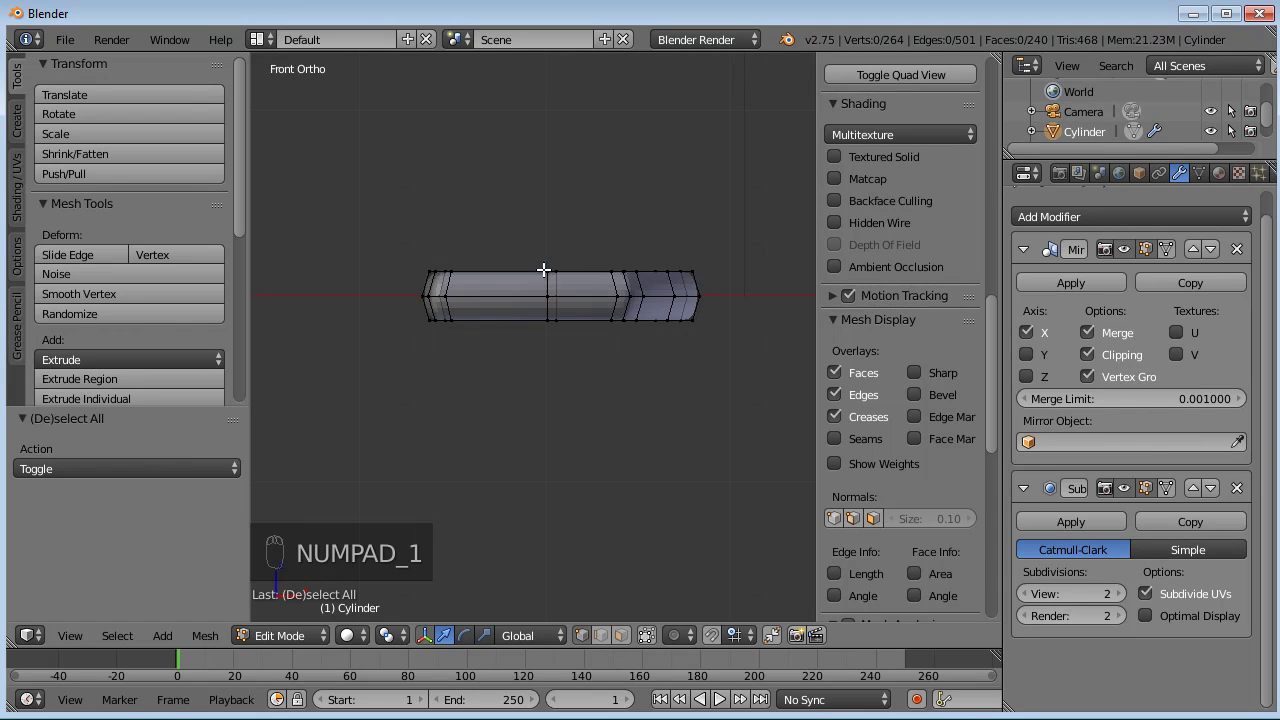
pyautogui.press('a')
pyautogui.press('a')
pyautogui.press('a')
pyautogui.press('a')
pyautogui.press('b')
pyautogui.moveTo(405, 250); pyautogui.dragTo(462, 338)
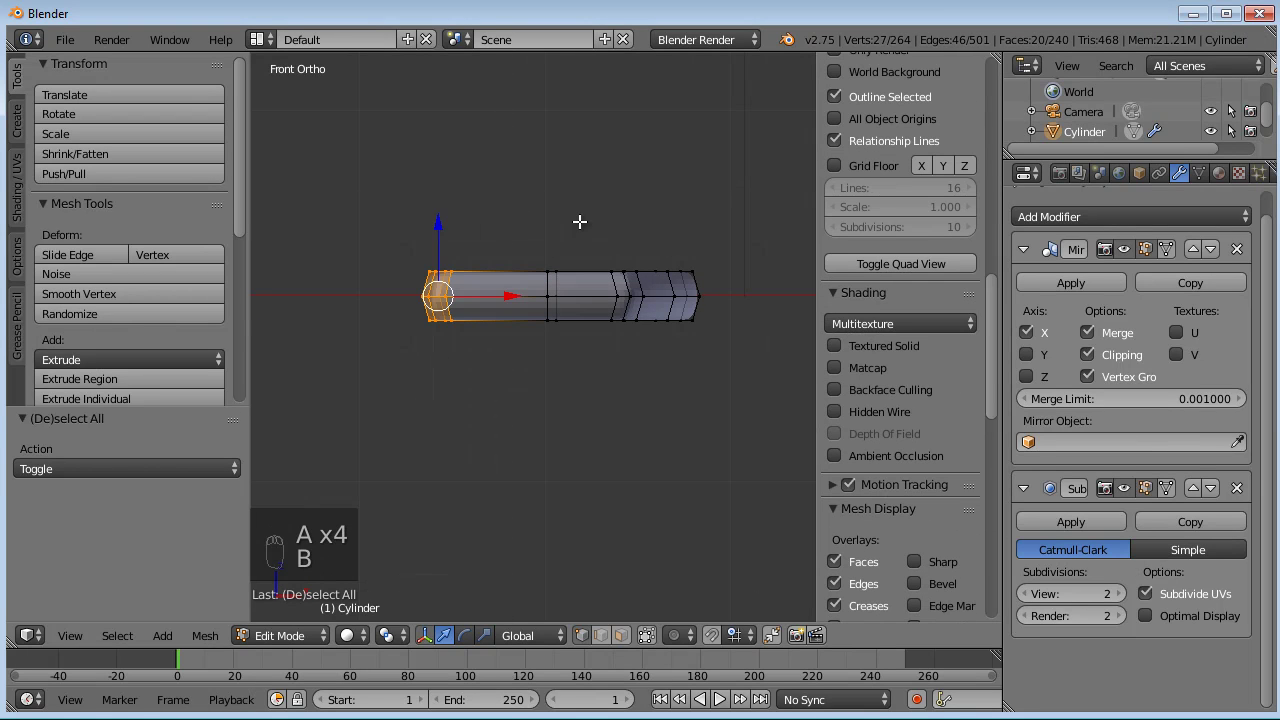
pyautogui.press('s')
pyautogui.click(630, 157)
# - Select the fin's outer end and thin it by scaling along Z to about 0.65
pyautogui.press('a')
pyautogui.press('c')
pyautogui.rightClick(730, 220)
pyautogui.moveTo(730, 220)
pyautogui.mouseDown(button='middle')
pyautogui.moveTo(760, 237)
pyautogui.moveTo(706, 247)
pyautogui.mouseUp(button='middle')
pyautogui.press('c')
pyautogui.moveTo(706, 247); pyautogui.dragTo(668, 295)
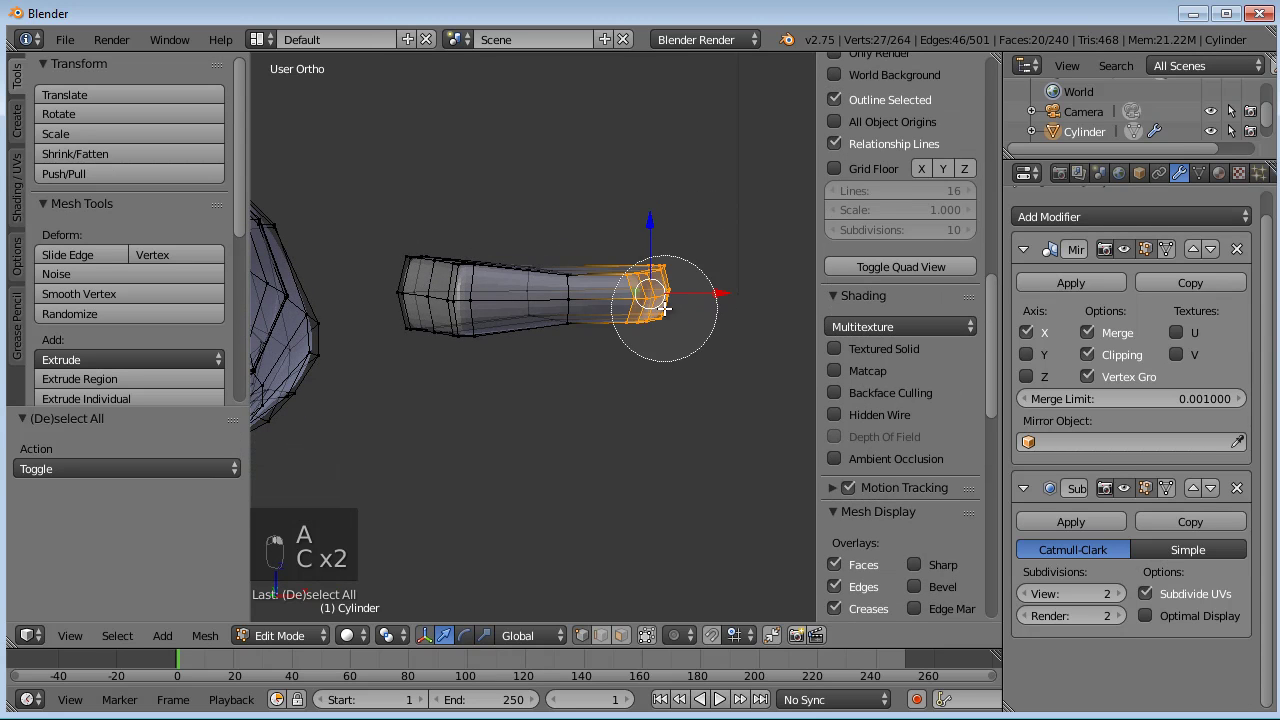
pyautogui.press('s')
pyautogui.click(673, 219)
pyautogui.moveTo(673, 219); pyautogui.dragTo(430, 271, button='middle')
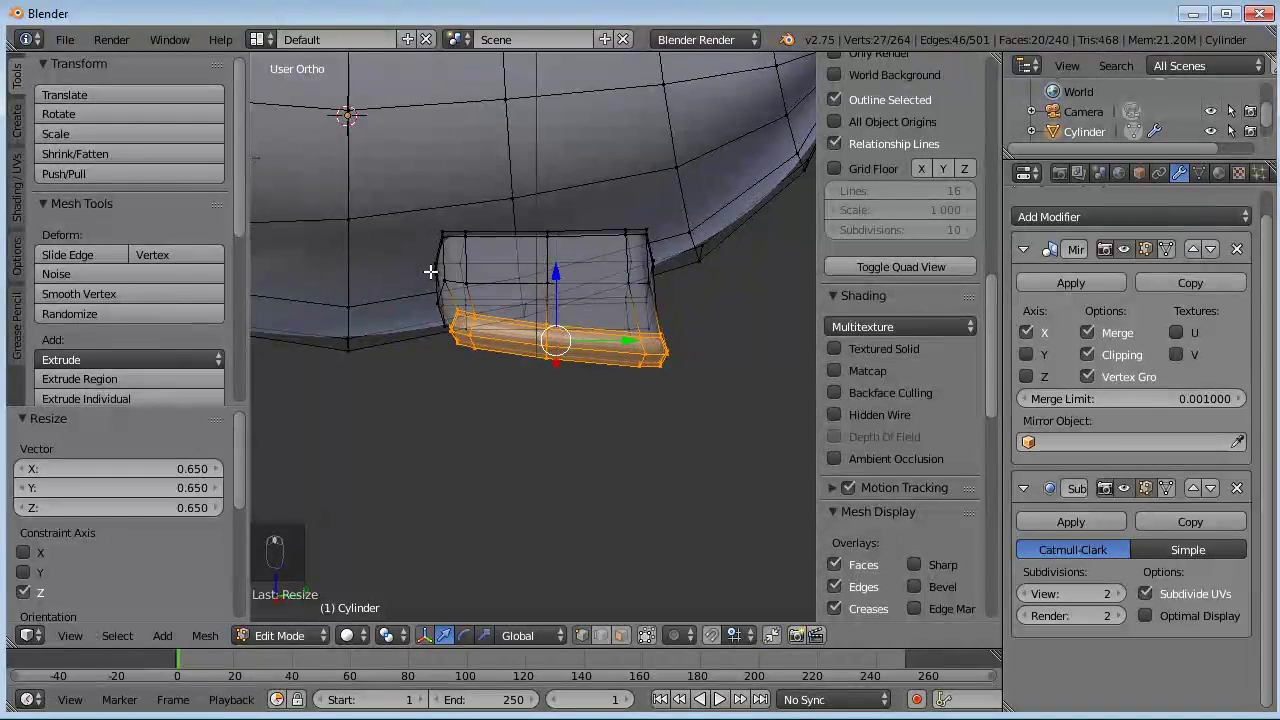
# - Select the whole fin, move it about -1.173 along X toward the body and scale it to about 0.7
pyautogui.press('KP_7')
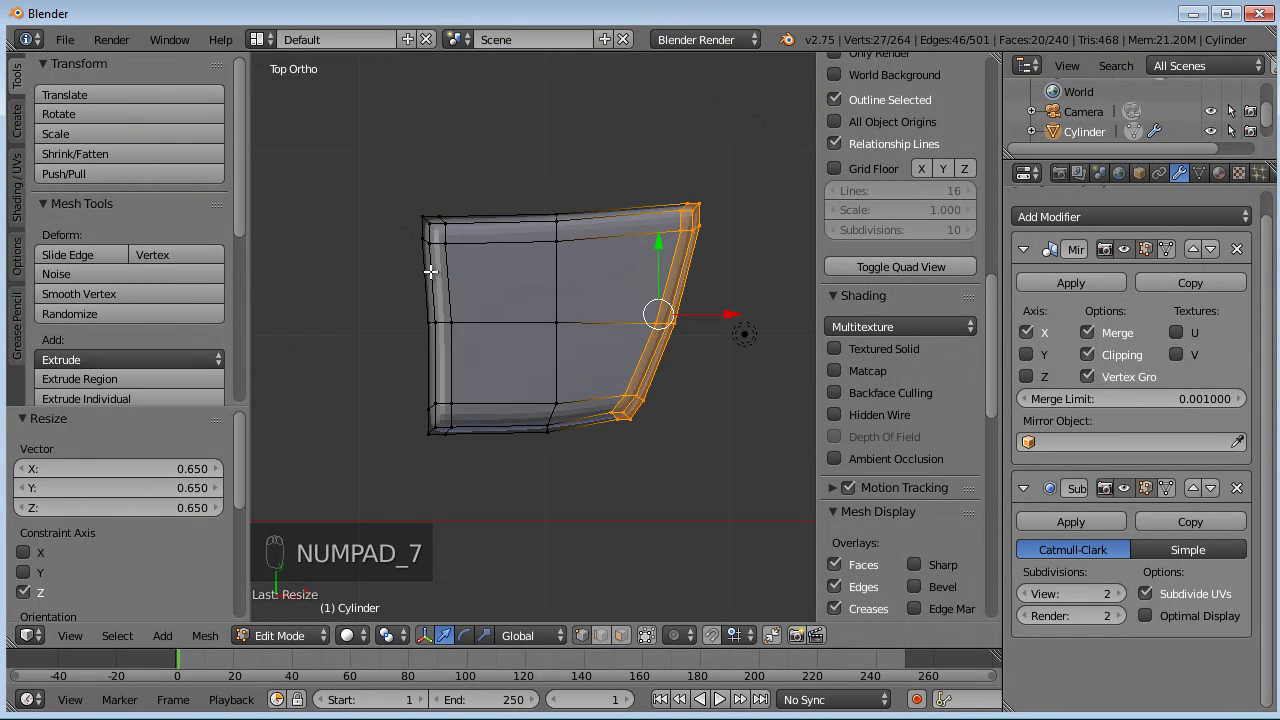
pyautogui.hotkey('ctrl', 'l')
pyautogui.scroll(-2, 615, 312)
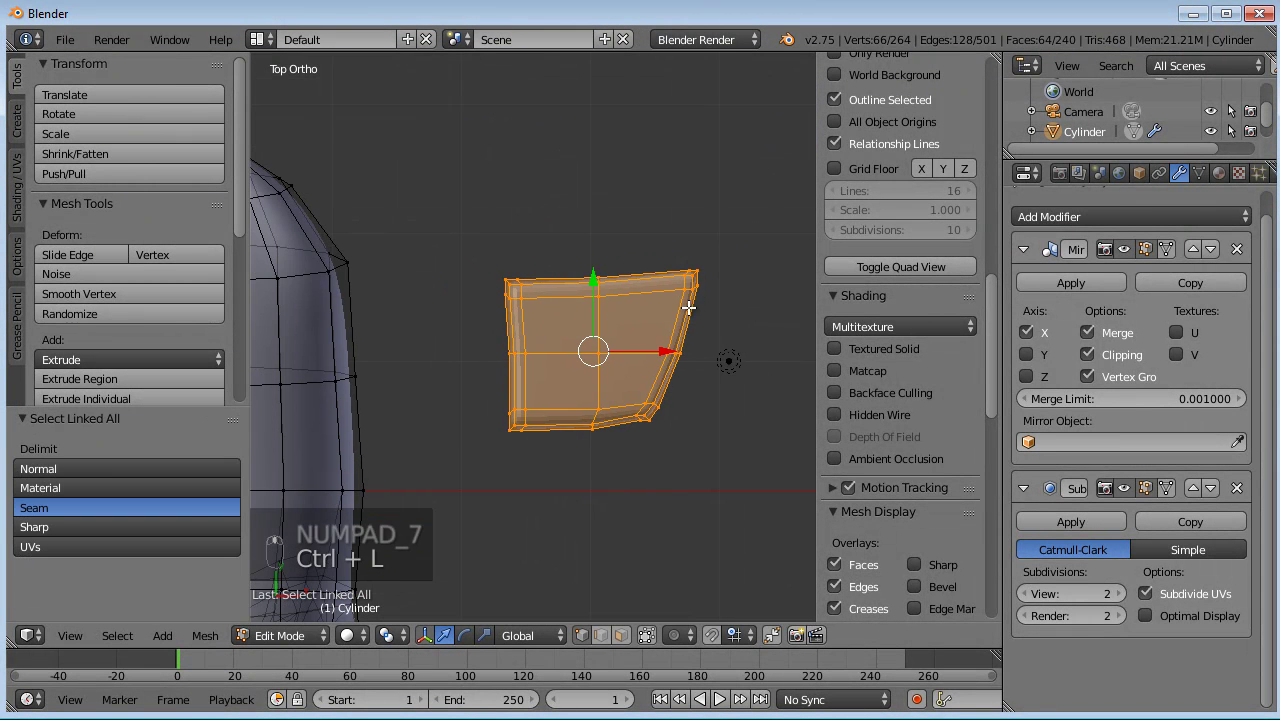
pyautogui.press('g')
pyautogui.click(575, 301)
pyautogui.press('s')
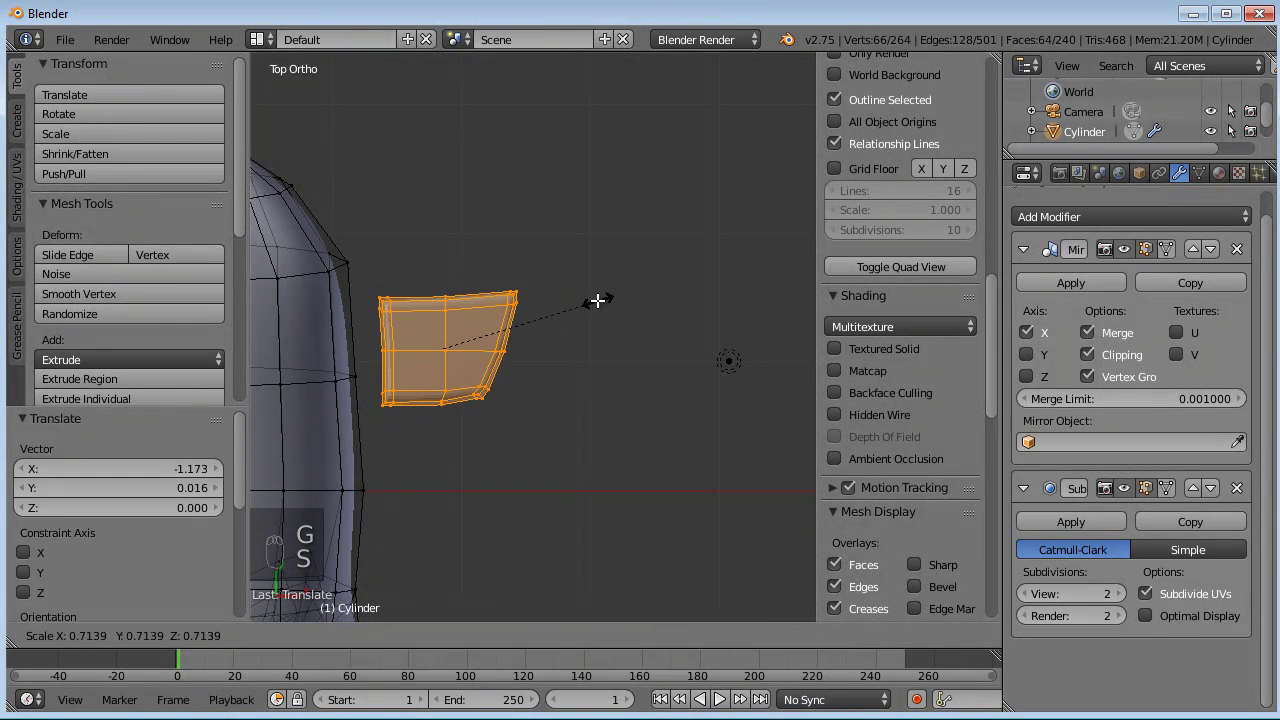
pyautogui.click(592, 299)
# - Adjust the fin's placement in the top view and rotate it by about -0.7°
pyautogui.press('g')
pyautogui.press('r')
pyautogui.click(506, 286)
# - Move the fin in the side view about 0.362 along Y toward the tail and 0.233 up along Z
pyautogui.moveTo(506, 286); pyautogui.dragTo(517, 245, button='middle')
pyautogui.press('KP_3')
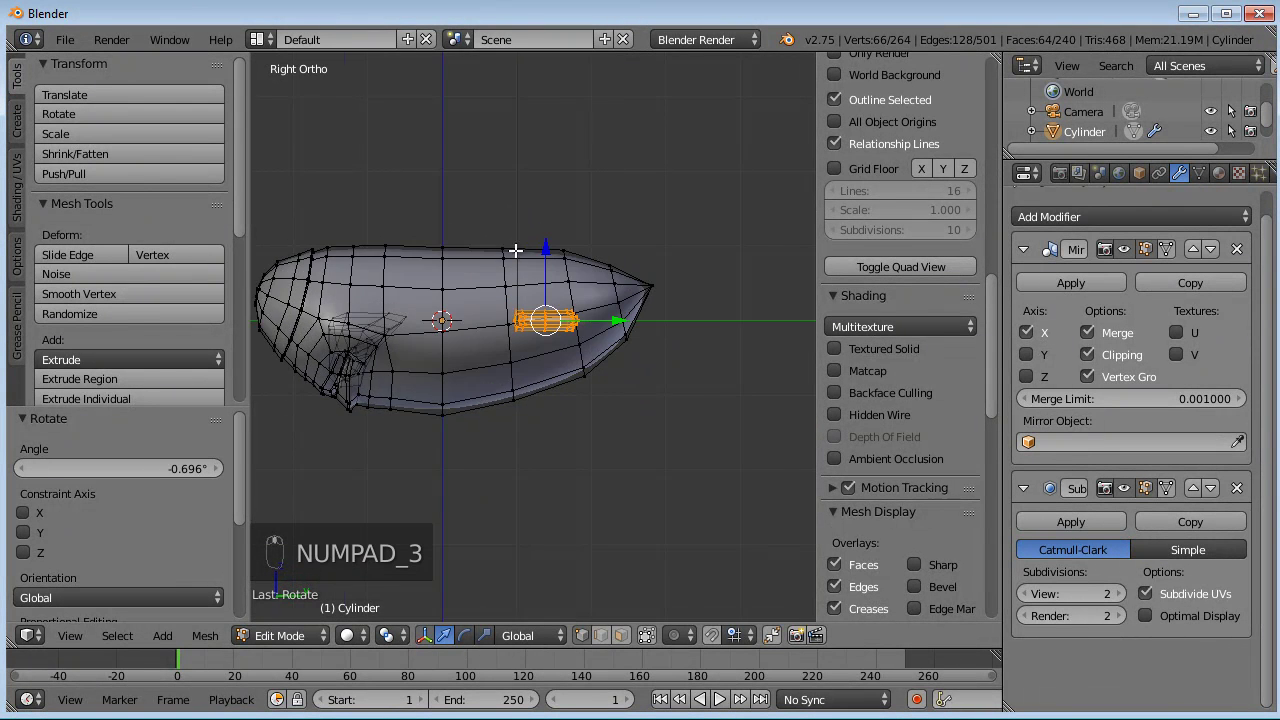
pyautogui.scroll(4, 517, 250)
pyautogui.press('g')
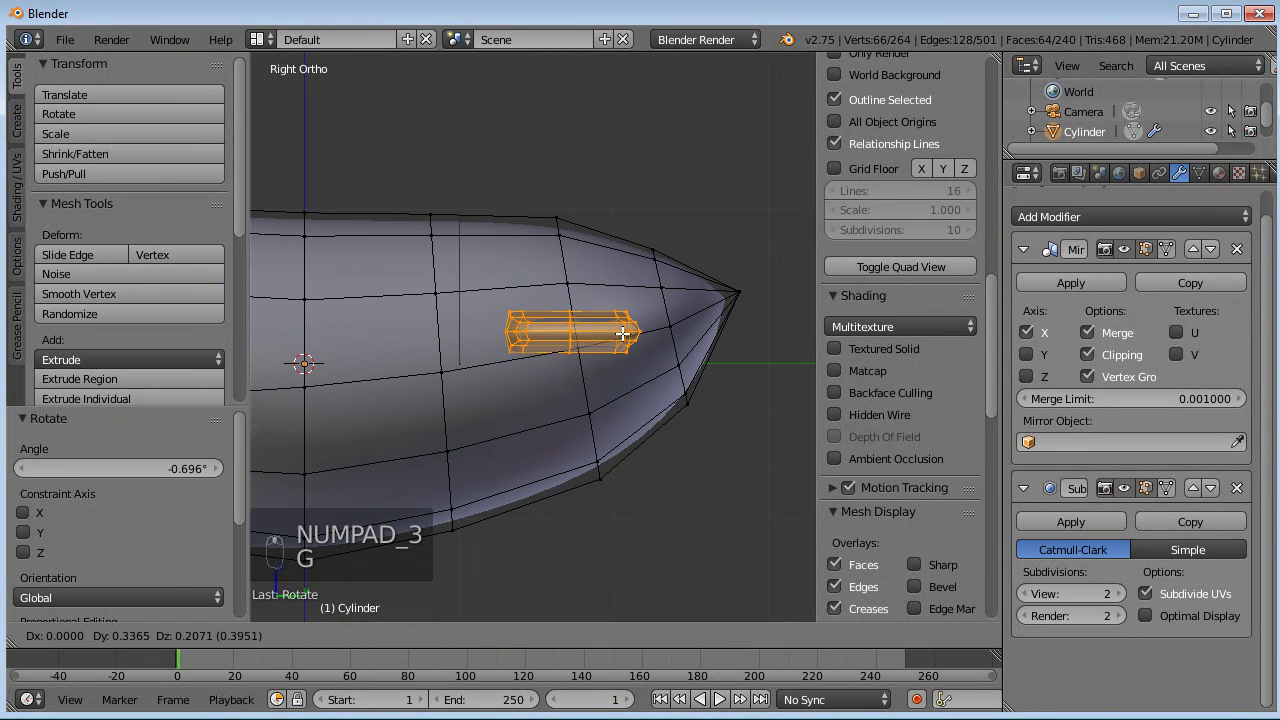
pyautogui.click(665, 331)
# - Move the fin along X until its root sits in the body, and leave mesh editing to check the shape
pyautogui.moveTo(665, 331); pyautogui.dragTo(460, 466, button='middle')
pyautogui.press('g')
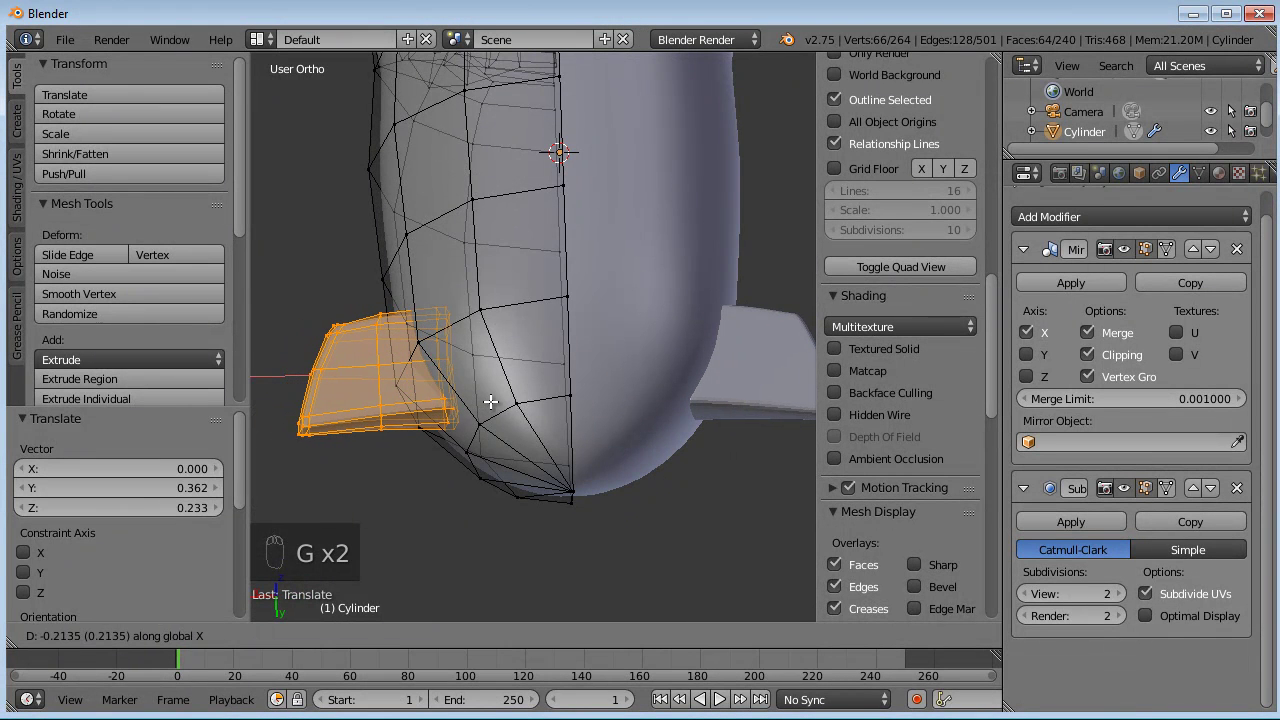
pyautogui.press('Tab')
pyautogui.moveTo(509, 392)
pyautogui.mouseDown(button='middle')
pyautogui.moveTo(678, 350)
pyautogui.moveTo(645, 378)
pyautogui.moveTo(671, 342)
pyautogui.moveTo(664, 306)
pyautogui.moveTo(607, 340)
pyautogui.mouseUp(button='middle')
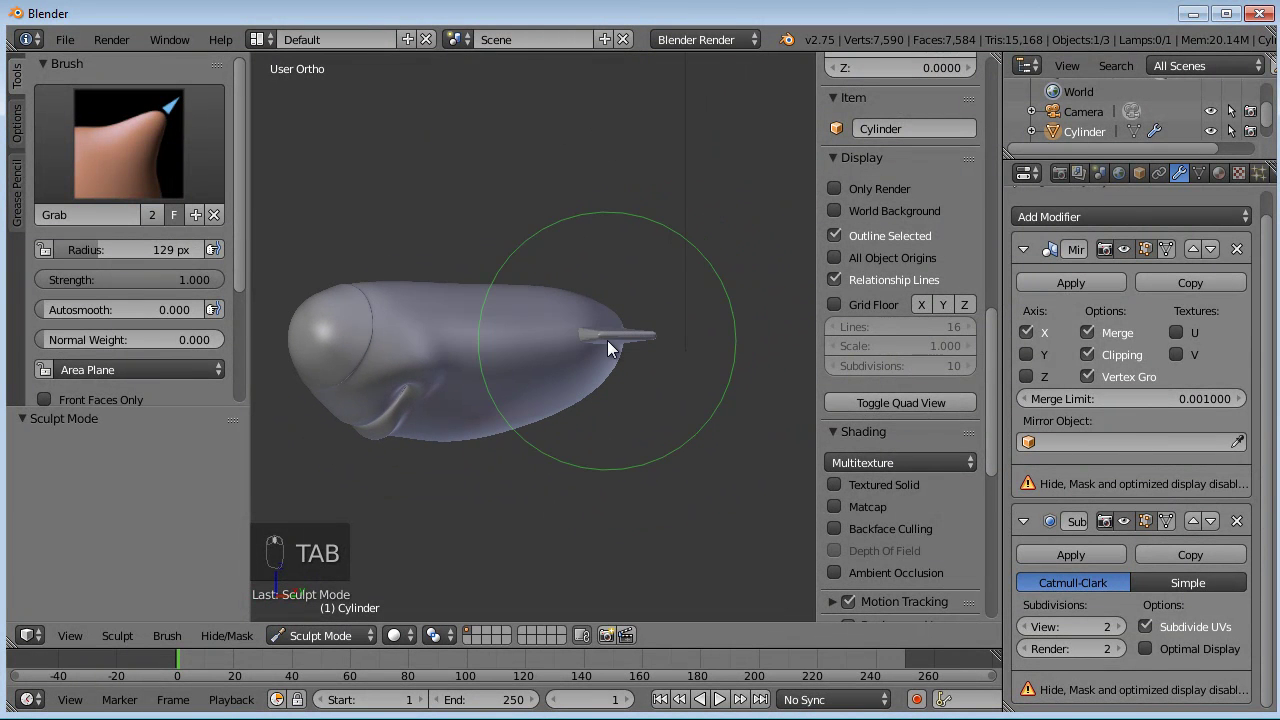
# - Start saving the file under a new name and create a folder named submarine in g:\blender files\
pyautogui.click(64, 39)
pyautogui.click(90, 193)
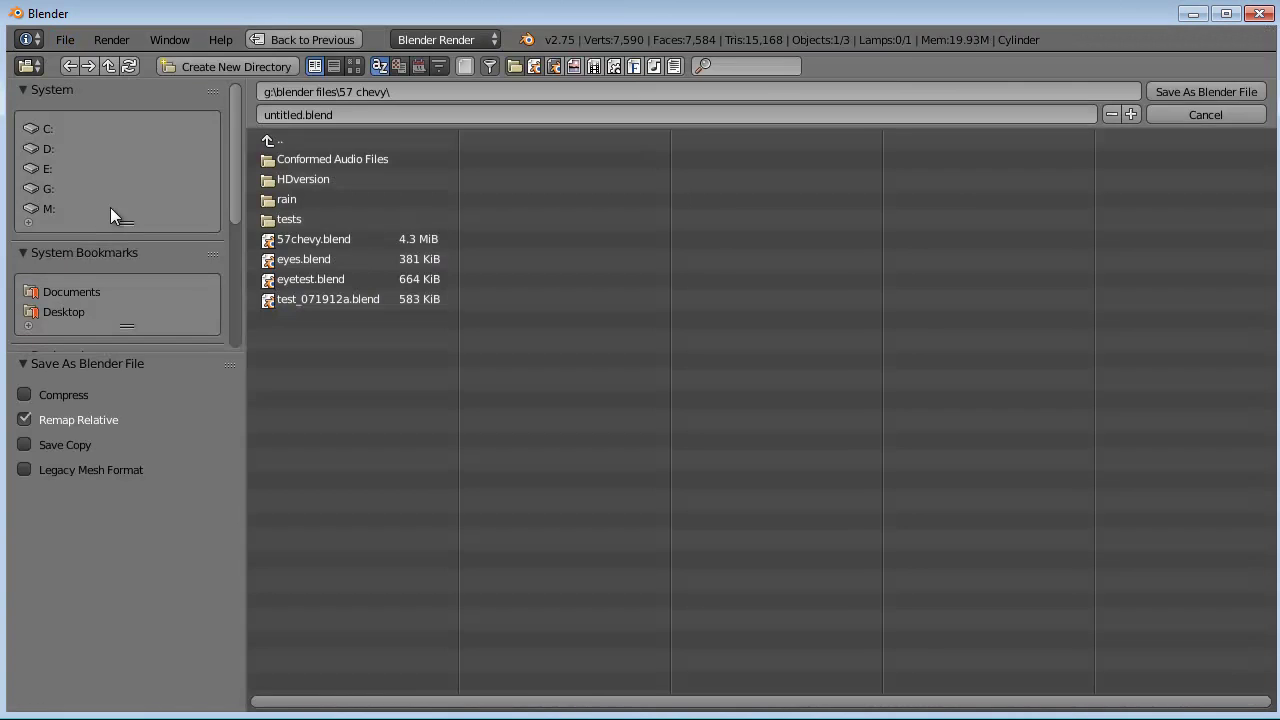
pyautogui.click(307, 139)
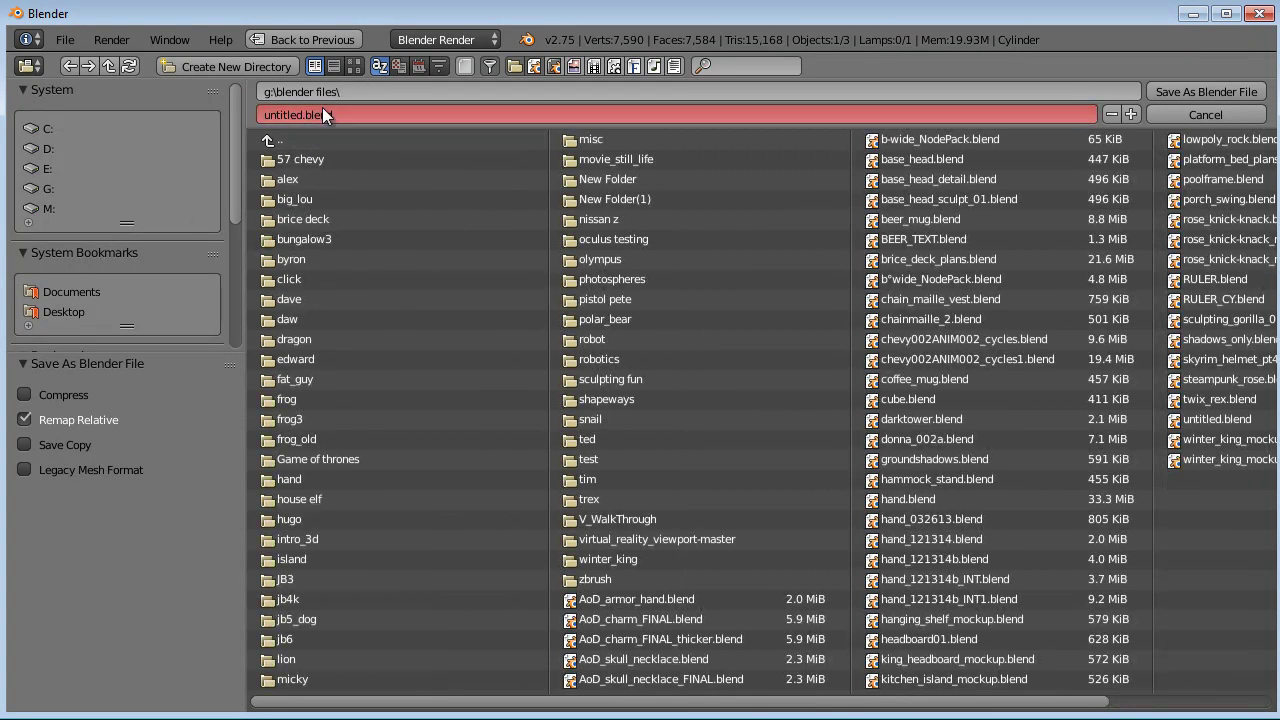
pyautogui.click(207, 66)
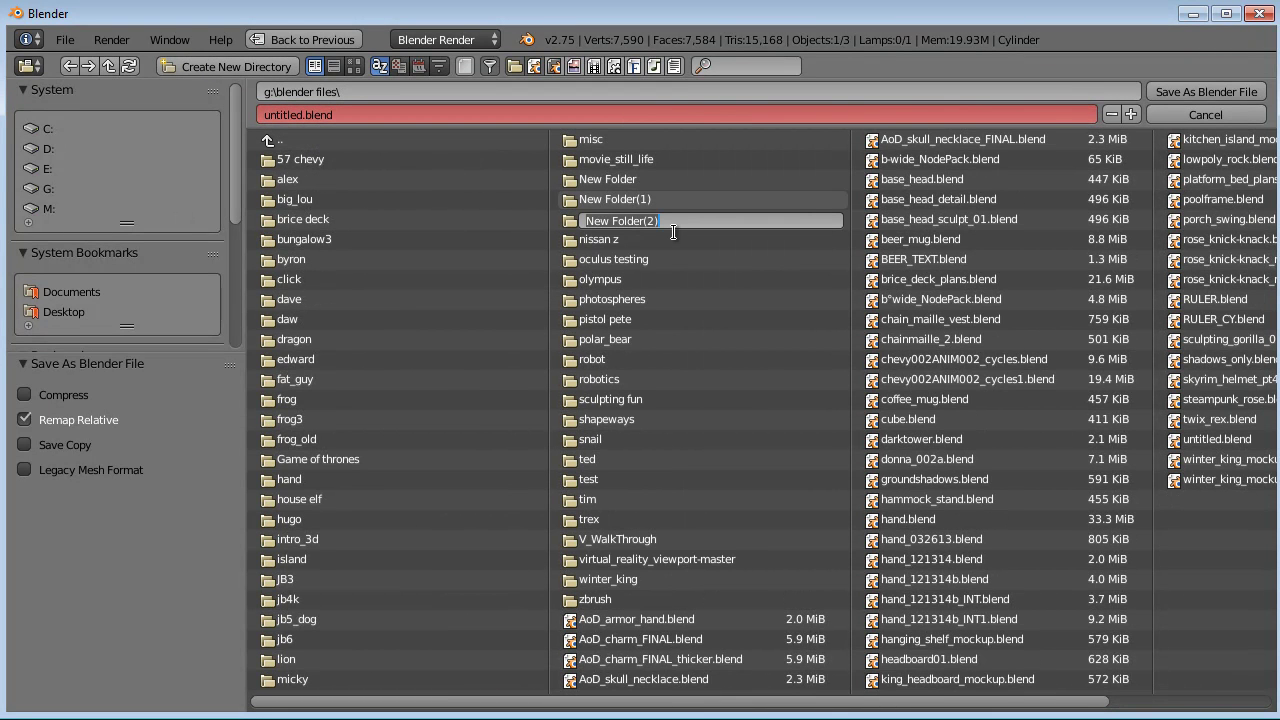
pyautogui.write('submarine')
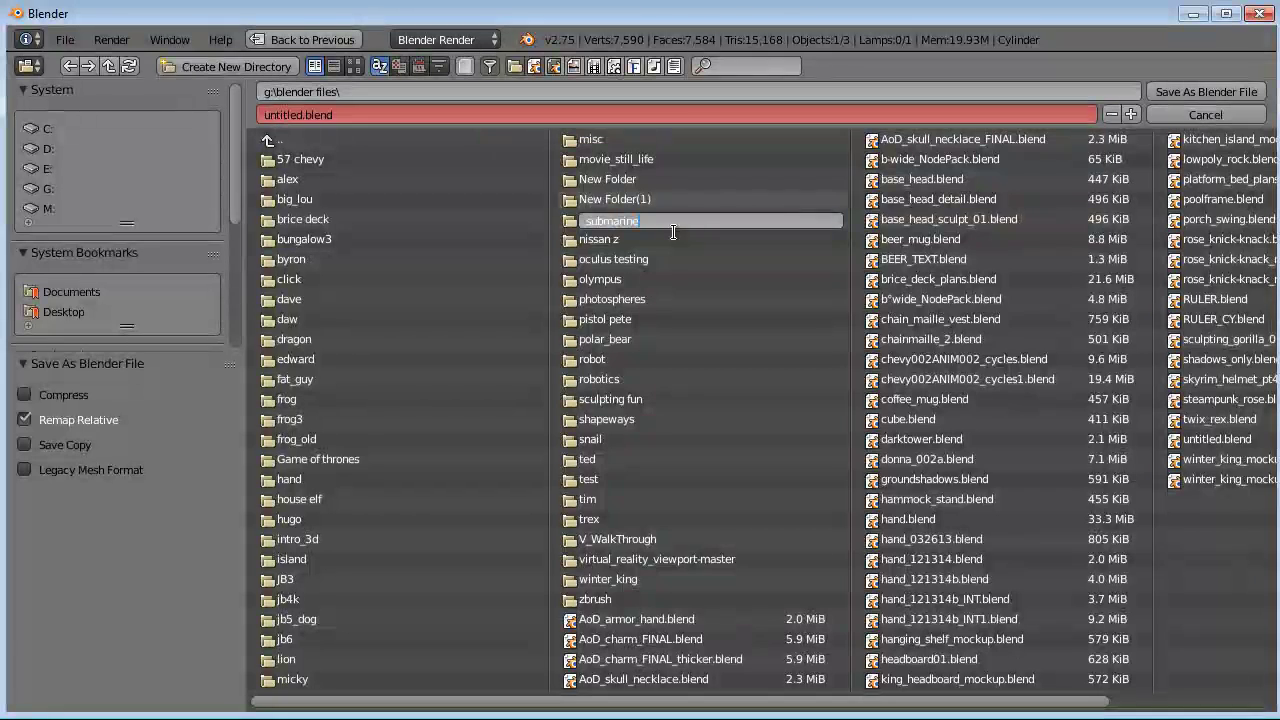
pyautogui.press('Return')
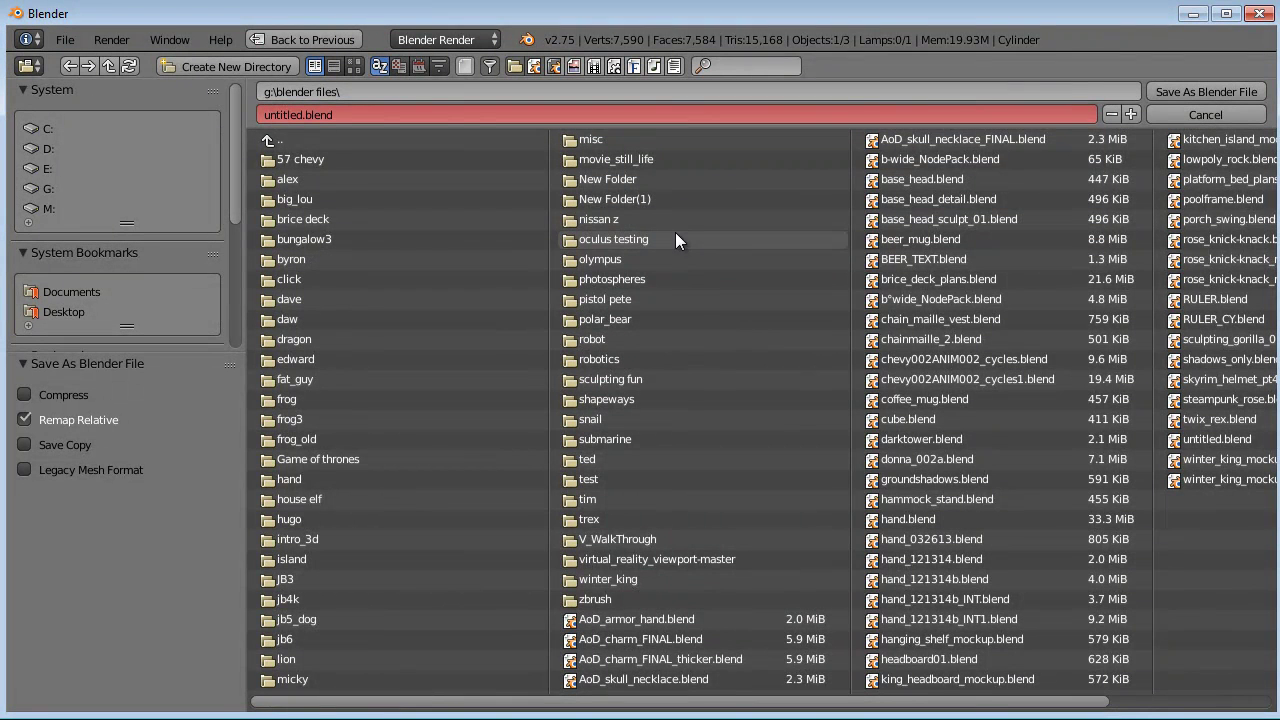
# - Save the file as submarine_01.blend in the submarine folder
pyautogui.click(611, 438)
pyautogui.click(374, 113)
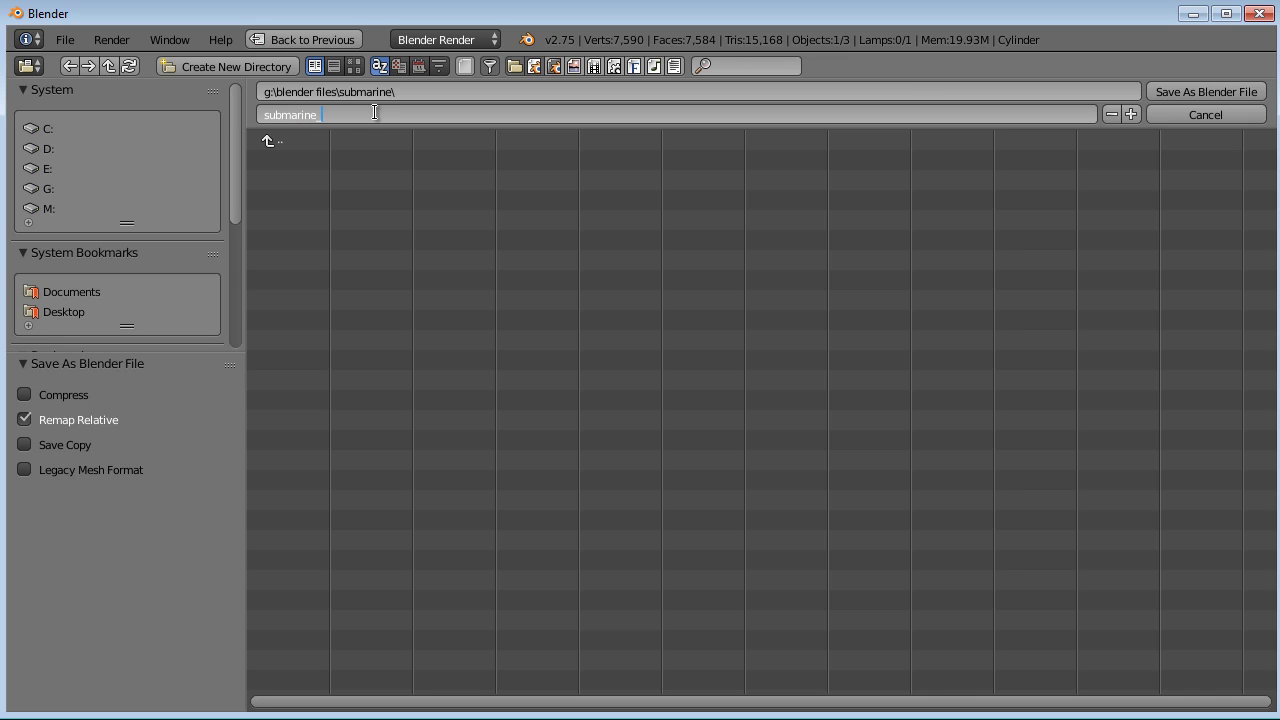
pyautogui.write('submarine_01.blend')
pyautogui.click(1180, 91)
# - Duplicate the selected side fin in the front view, placing the copy about 0.322 along X and 0.966 up along Z
pyautogui.moveTo(470, 470)
pyautogui.mouseDown(button='middle')
pyautogui.moveTo(517, 223)
pyautogui.moveTo(492, 393)
pyautogui.moveTo(304, 416)
pyautogui.moveTo(429, 352)
pyautogui.moveTo(489, 396)
pyautogui.moveTo(600, 430)
pyautogui.moveTo(513, 407)
pyautogui.moveTo(694, 402)
pyautogui.moveTo(612, 470)
pyautogui.mouseUp(button='middle')
pyautogui.press('Tab')
pyautogui.press('KP_1')
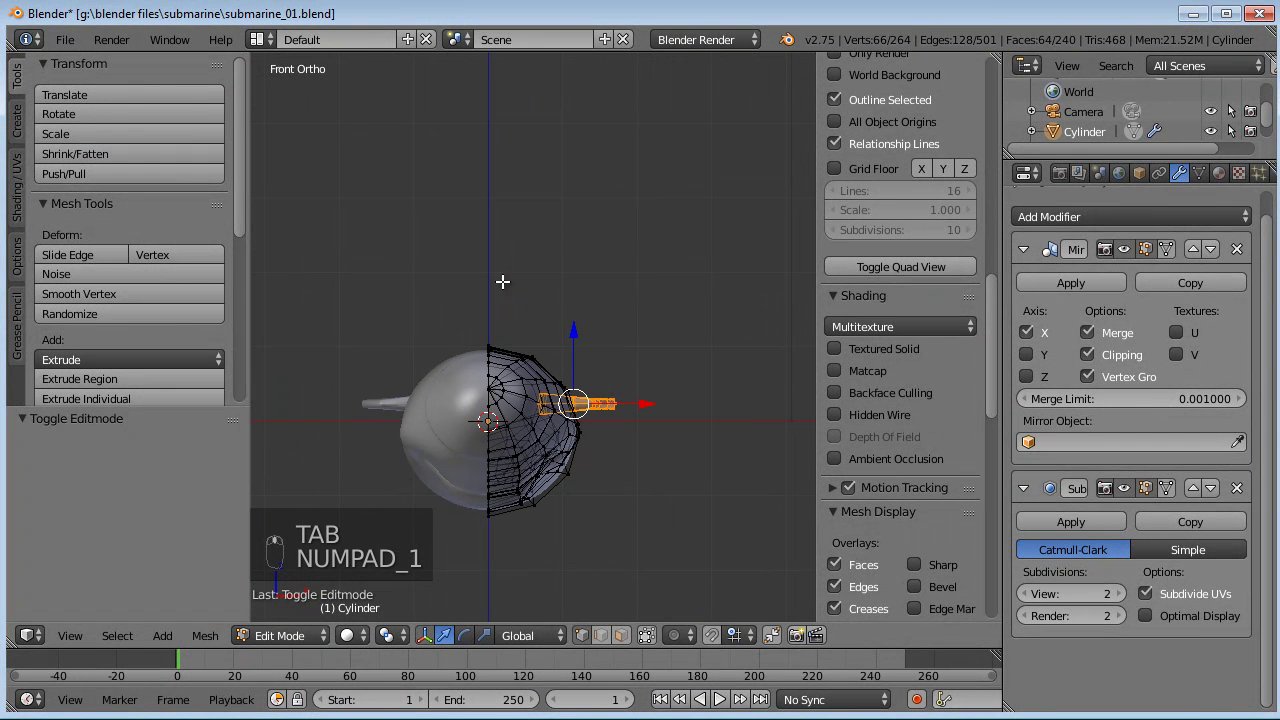
pyautogui.keyDown('shift'); pyautogui.moveTo(579, 368); pyautogui.dragTo(617, 429, button='middle'); pyautogui.keyUp('shift')
pyautogui.hotkey('shift', 'd')
pyautogui.click(623, 394)
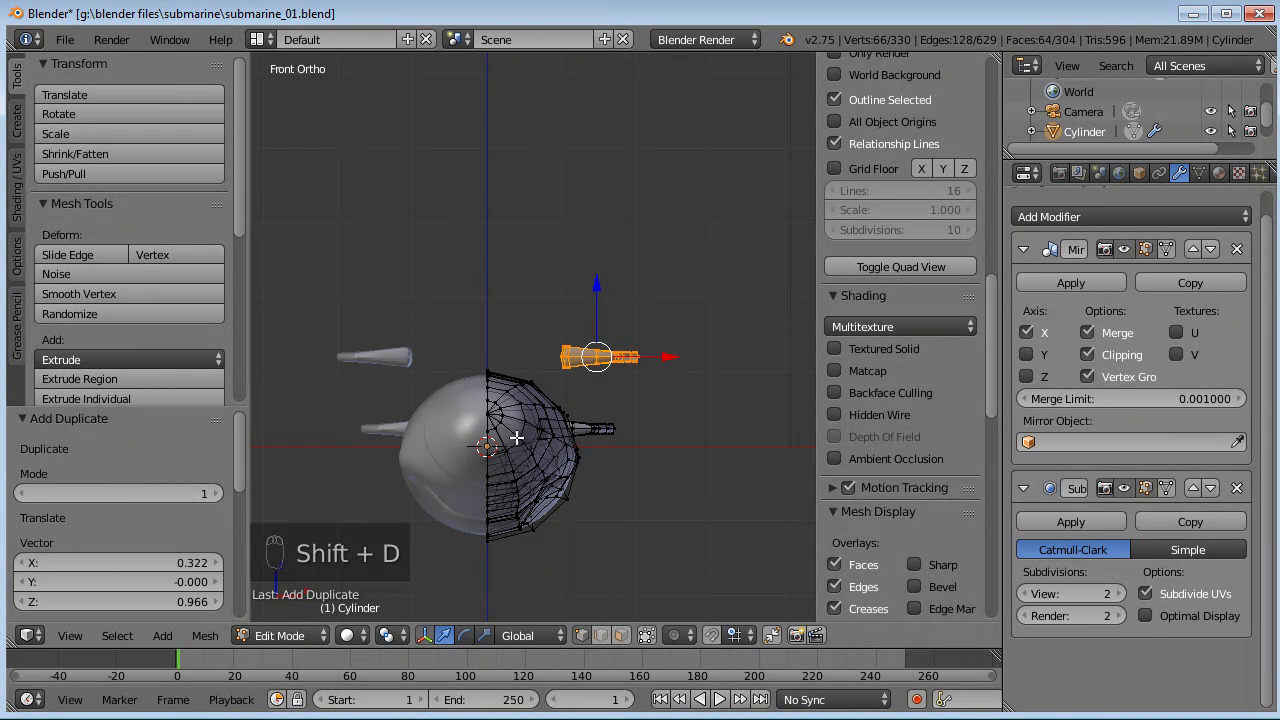
# - Delete the vertices along the upper half of the duplicated fin, keeping the centre line and lower half
pyautogui.scroll(2, 517, 438)
pyautogui.keyDown('shift'); pyautogui.moveTo(520, 394); pyautogui.dragTo(498, 378, button='middle'); pyautogui.keyUp('shift')
pyautogui.keyDown('shift'); pyautogui.moveTo(566, 355); pyautogui.dragTo(472, 370, button='middle'); pyautogui.keyUp('shift')
pyautogui.scroll(5, 481, 368)
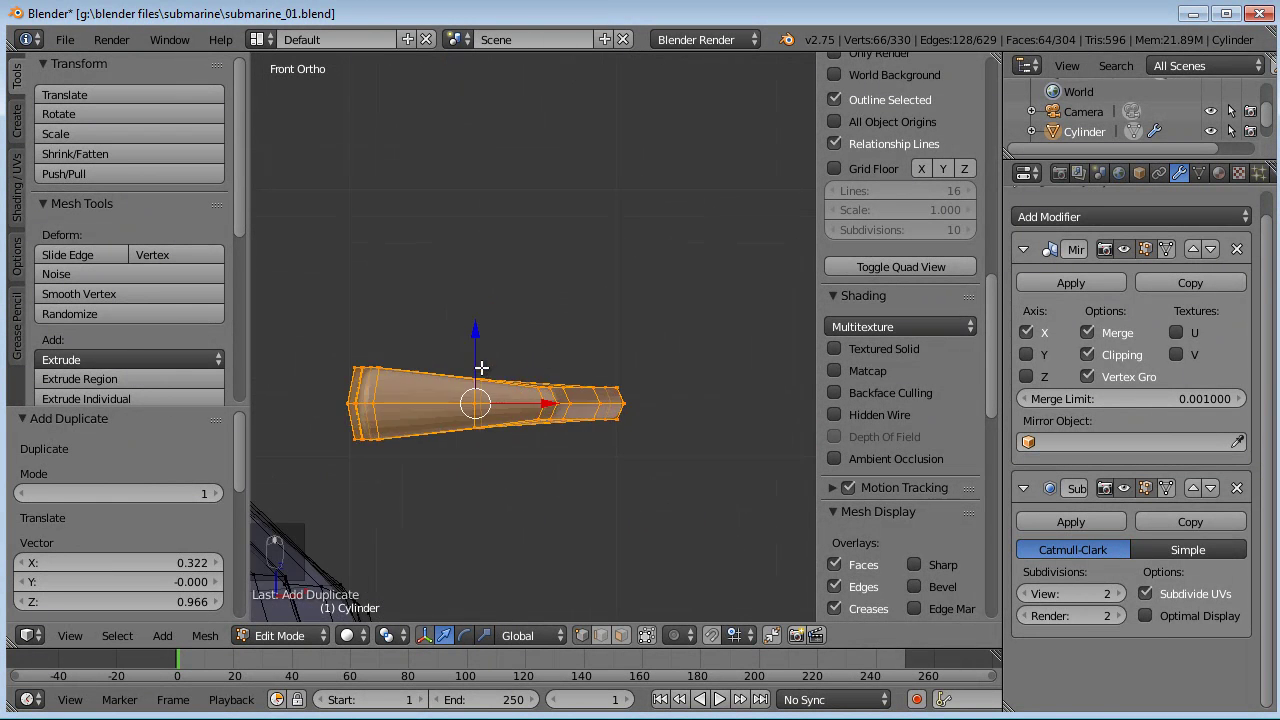
pyautogui.press('a')
pyautogui.press('b')
pyautogui.moveTo(706, 298); pyautogui.dragTo(282, 394)
pyautogui.press('Delete')
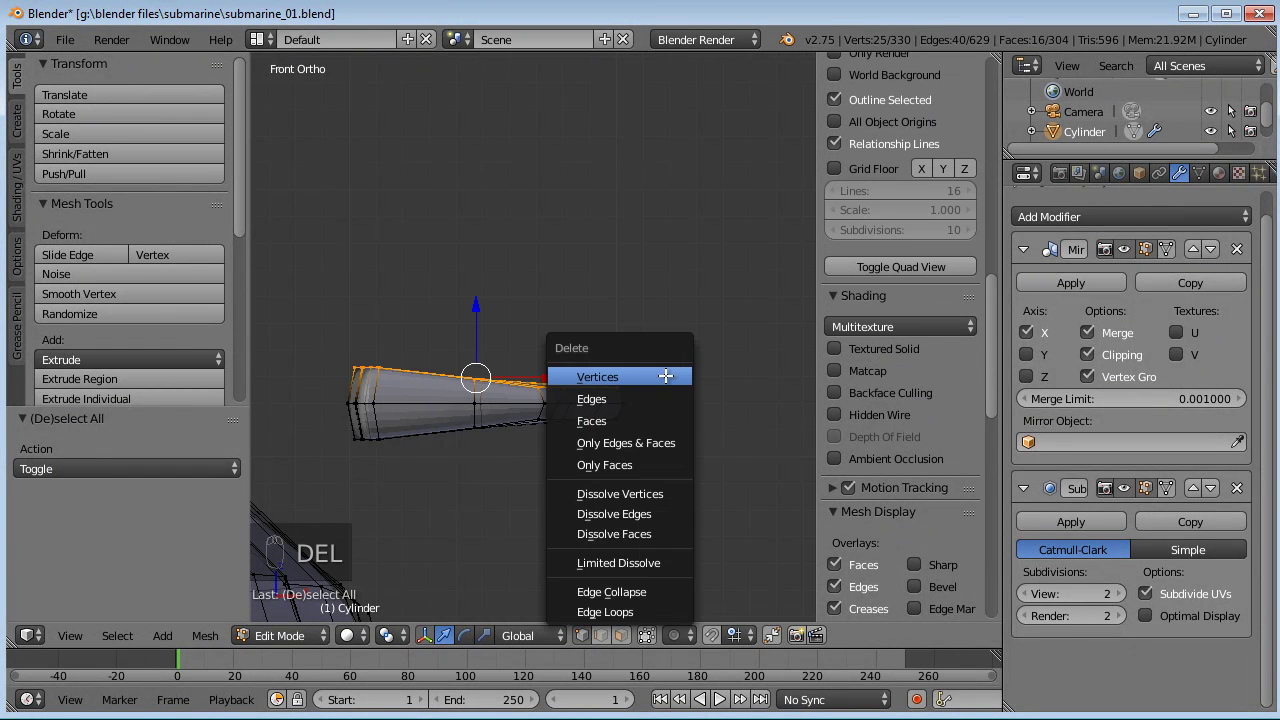
pyautogui.click(657, 374)
pyautogui.moveTo(657, 374); pyautogui.dragTo(614, 391, button='middle')
# - Select the whole remaining half fin in the front view and rotate it by -90° so it stands upright
pyautogui.press('KP_1')
pyautogui.press('a')
pyautogui.press('a')
pyautogui.press('a')
pyautogui.press('a')
pyautogui.press('b')
pyautogui.moveTo(682, 343); pyautogui.dragTo(334, 470)
pyautogui.scroll(-3, 335, 470)
pyautogui.keyDown('shift'); pyautogui.moveTo(400, 423); pyautogui.dragTo(603, 310, button='middle'); pyautogui.keyUp('shift')
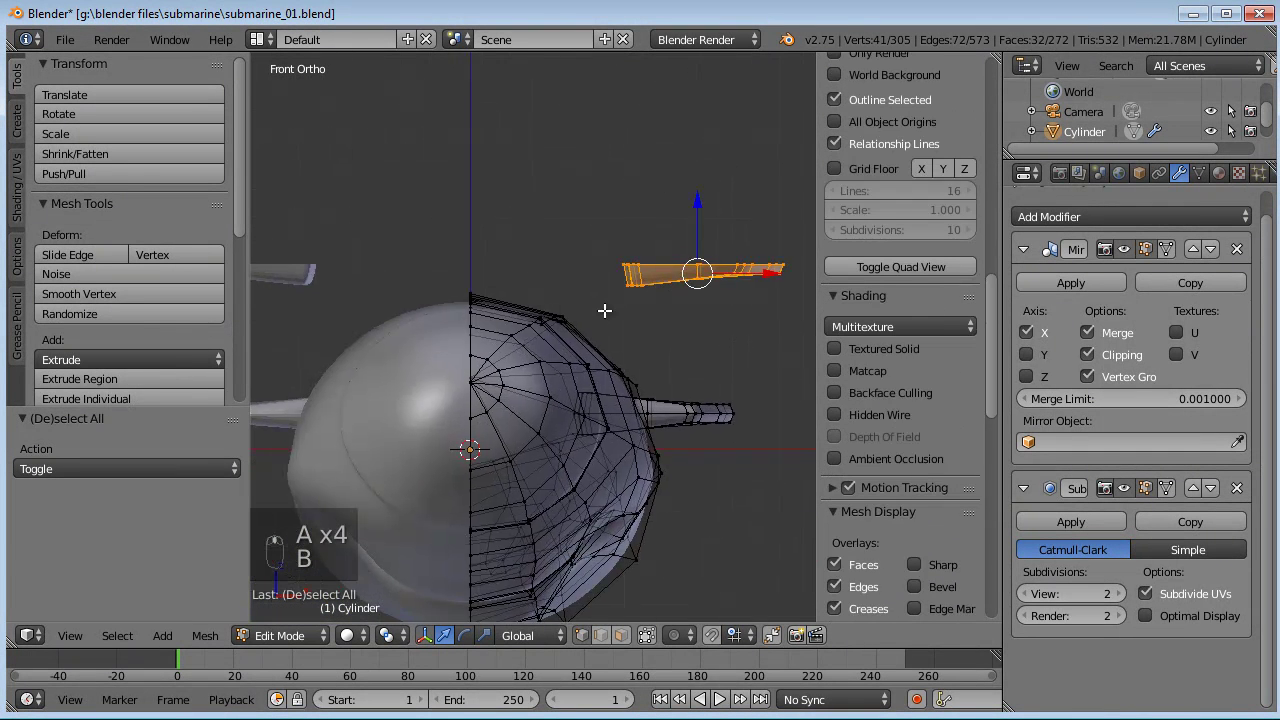
pyautogui.write('r90')
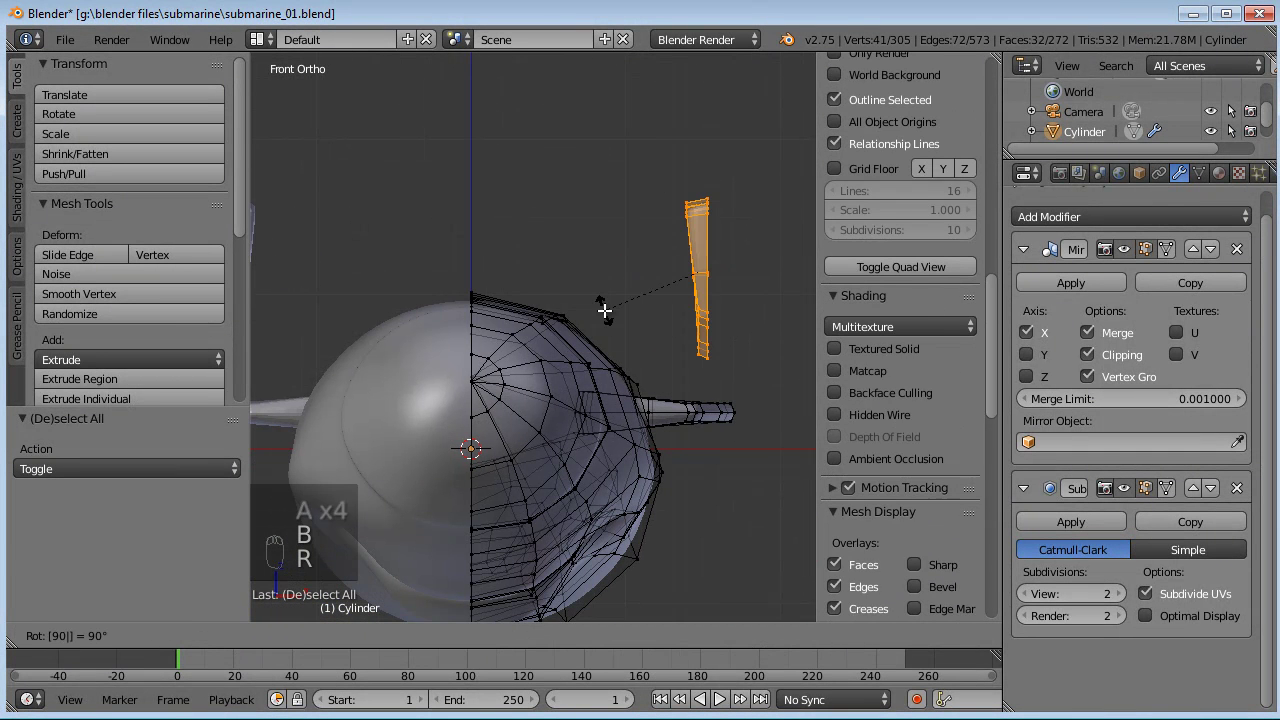
pyautogui.press('-')
pyautogui.click(604, 311)
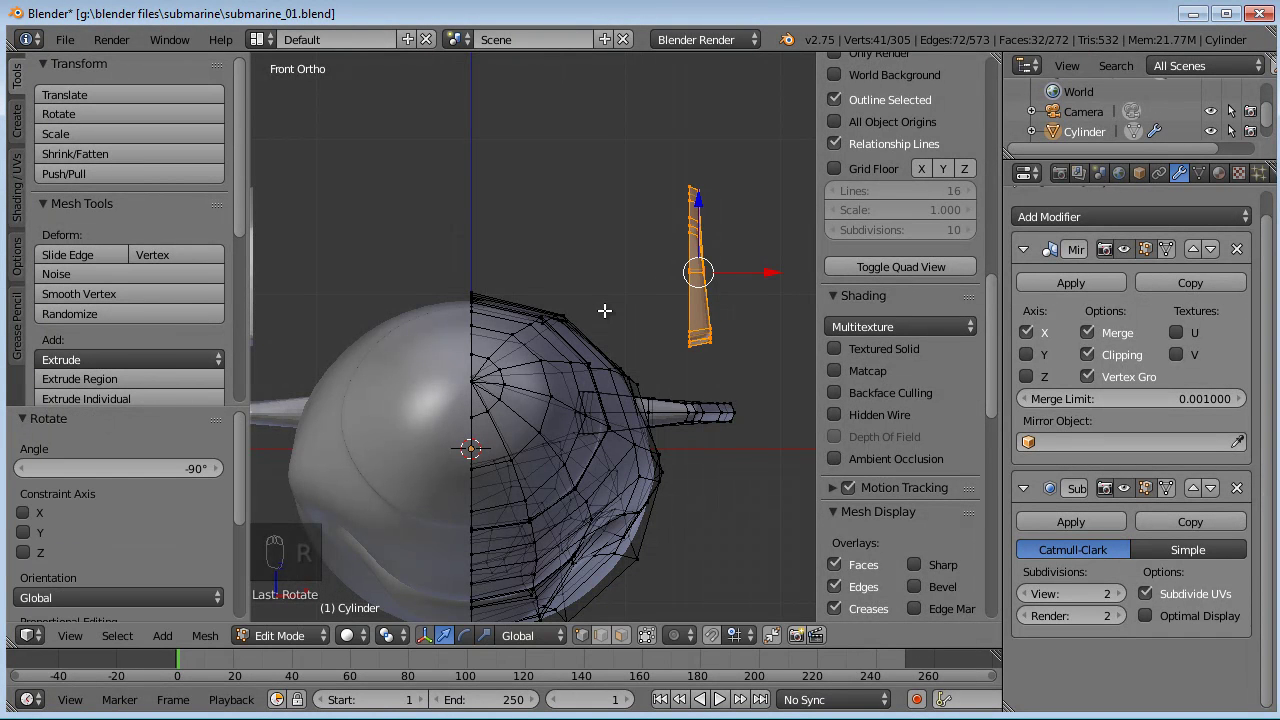
# - Move the upright half fin about -1.320 along X and 0.291 along Z, above the body near the mirror line
pyautogui.press('g')
pyautogui.click(397, 260)
pyautogui.scroll(5, 511, 253)
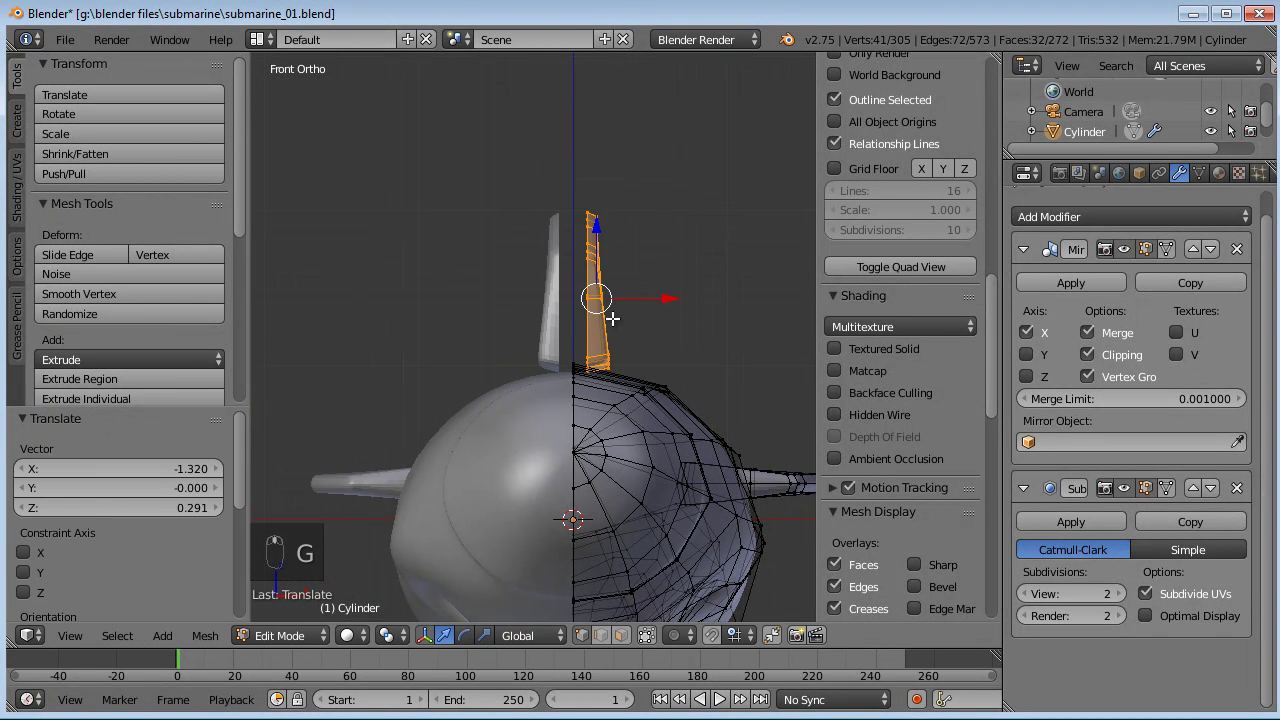
pyautogui.press('s')
pyautogui.click(720, 315)
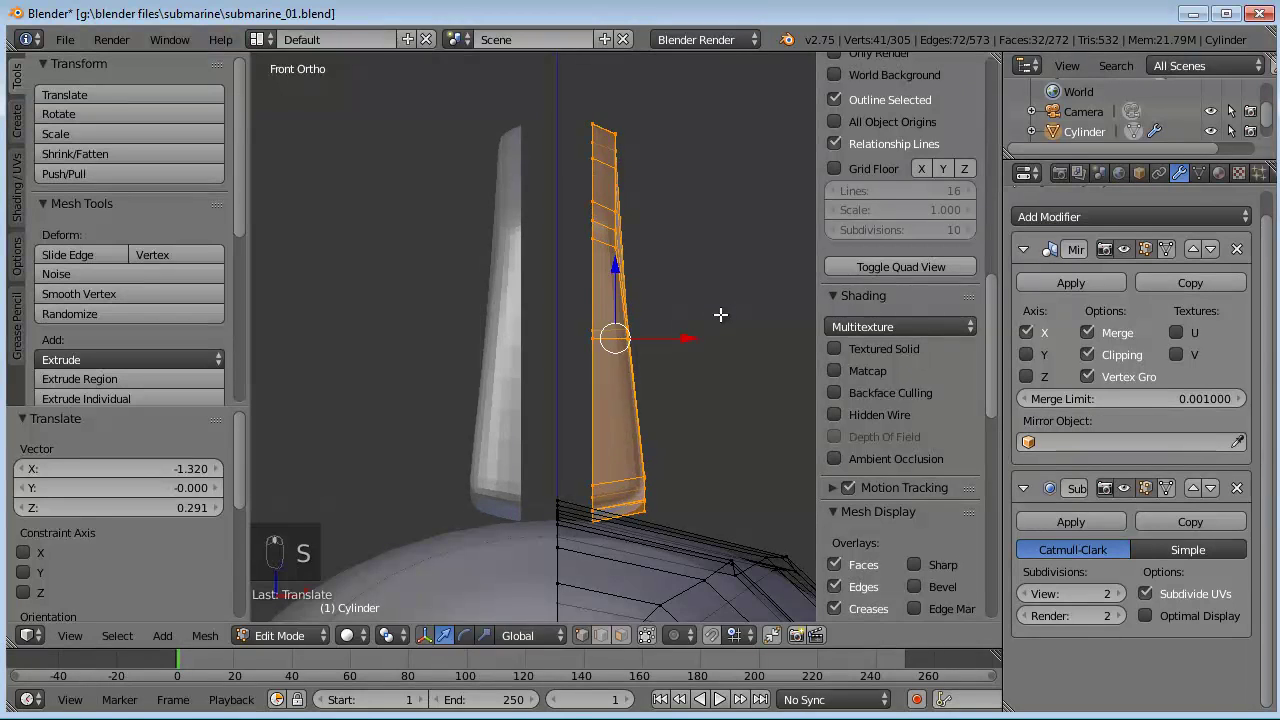
# - Move the half fin about -0.094 along X to the mirror line, then fine-tune it by 0.003 along X
pyautogui.press('g')
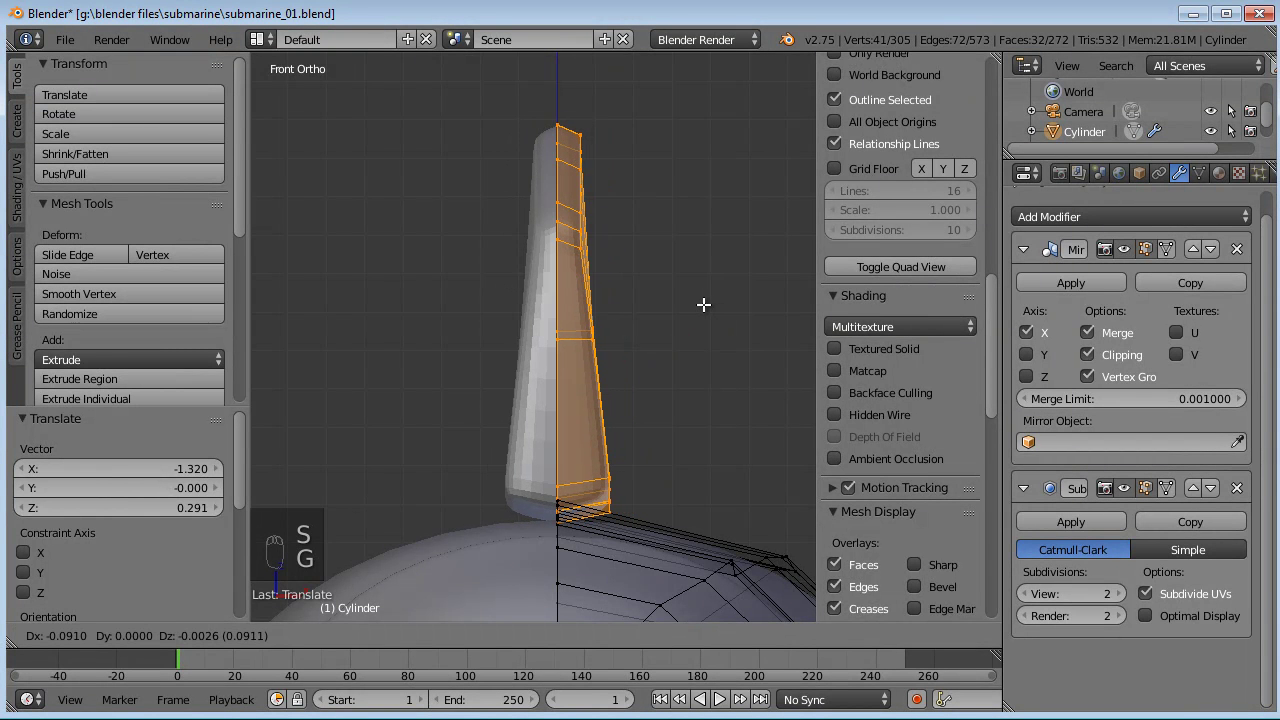
pyautogui.click(704, 304)
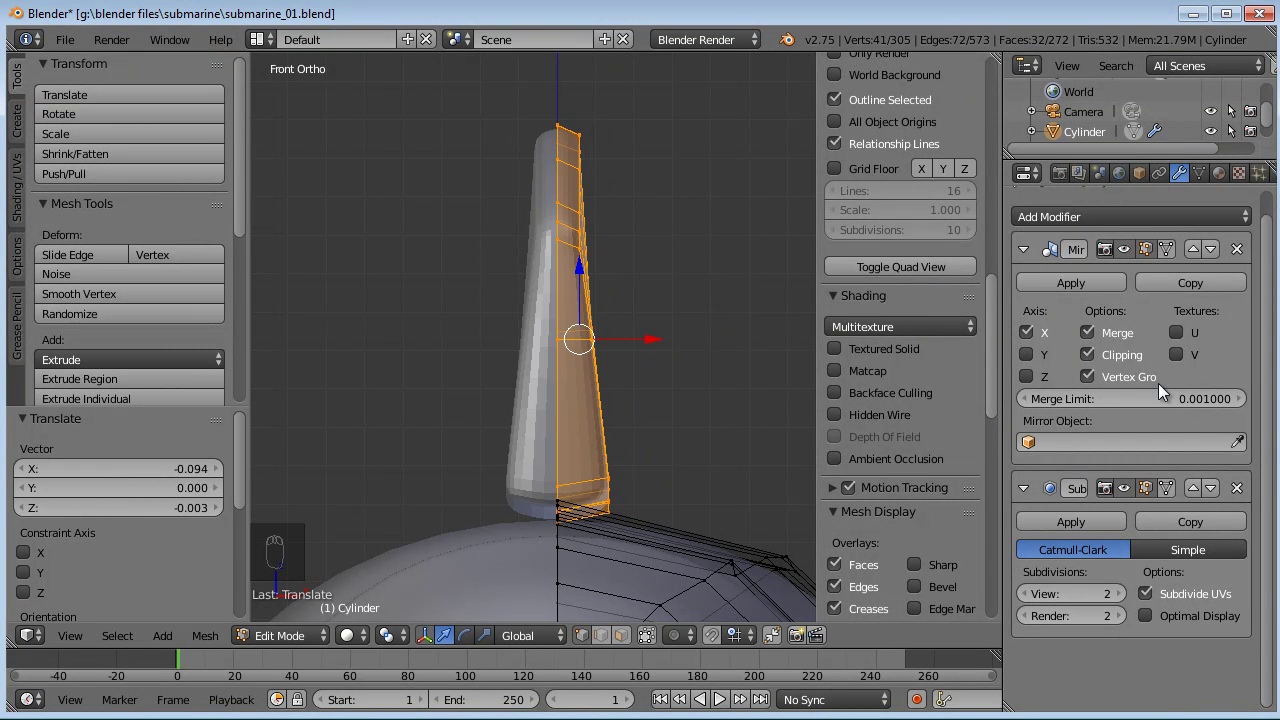
pyautogui.press('g')
pyautogui.press('x')
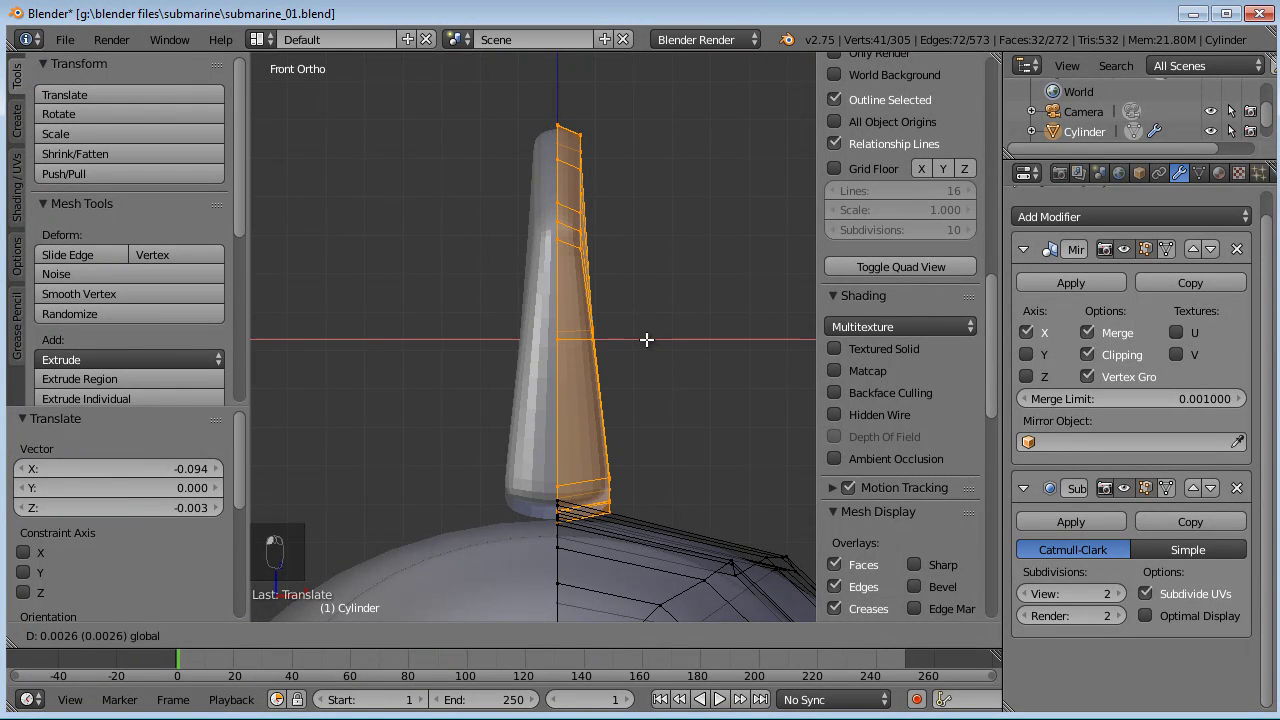
pyautogui.click(651, 289)
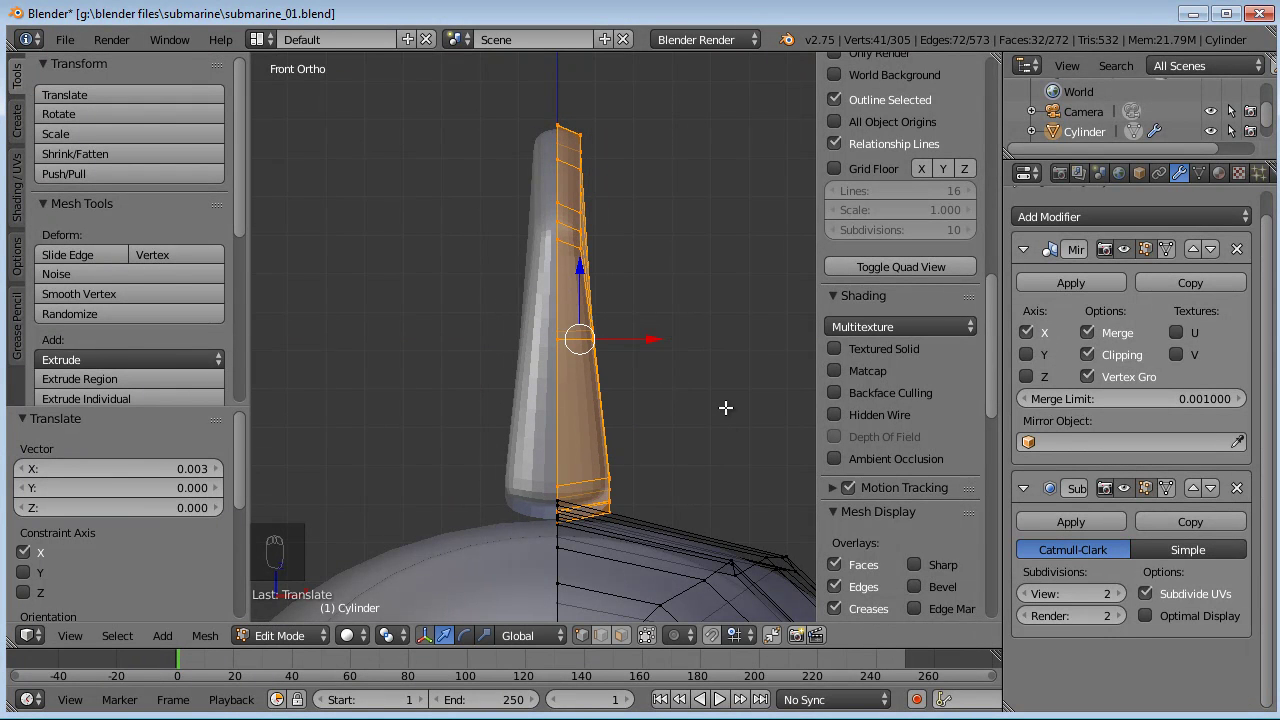
# - In the side view, move the top fin about 0.037 along Y and -0.214 along Z, and scale it to 1.373 along Y
pyautogui.press('KP_3')
pyautogui.scroll(-3, 714, 400)
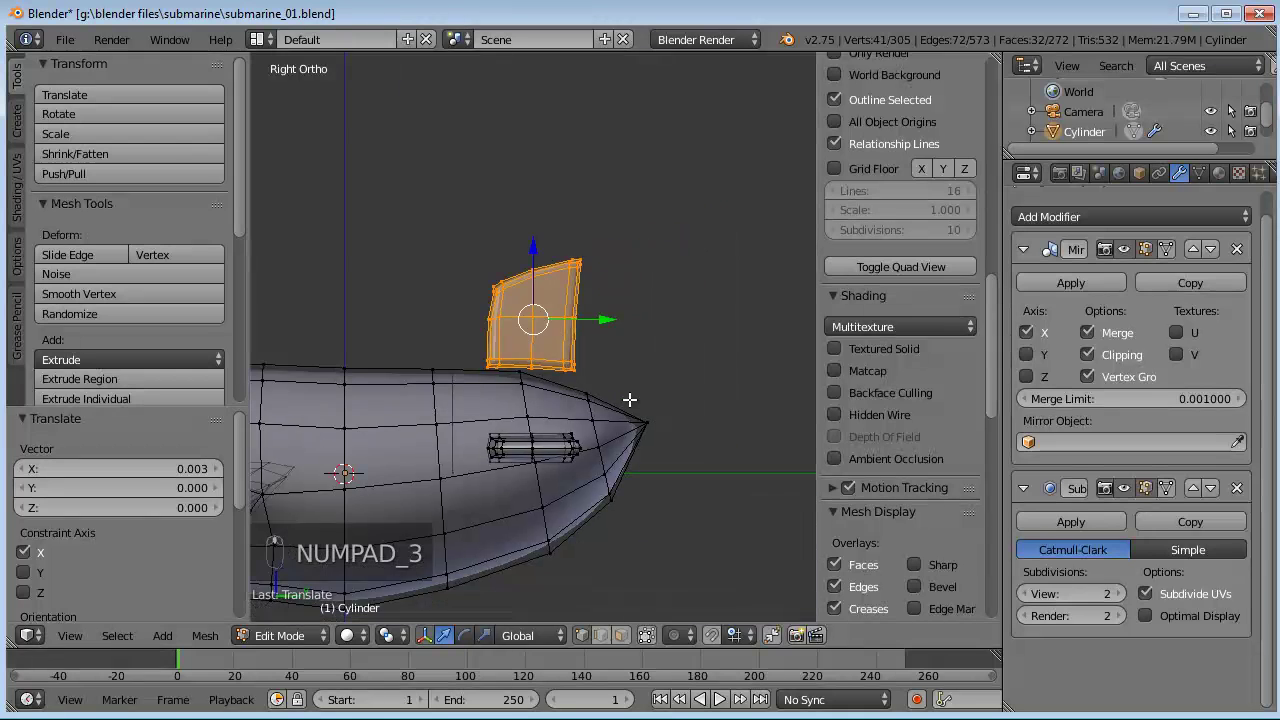
pyautogui.press('g')
pyautogui.click(614, 356)
pyautogui.press('s')
pyautogui.press('y')
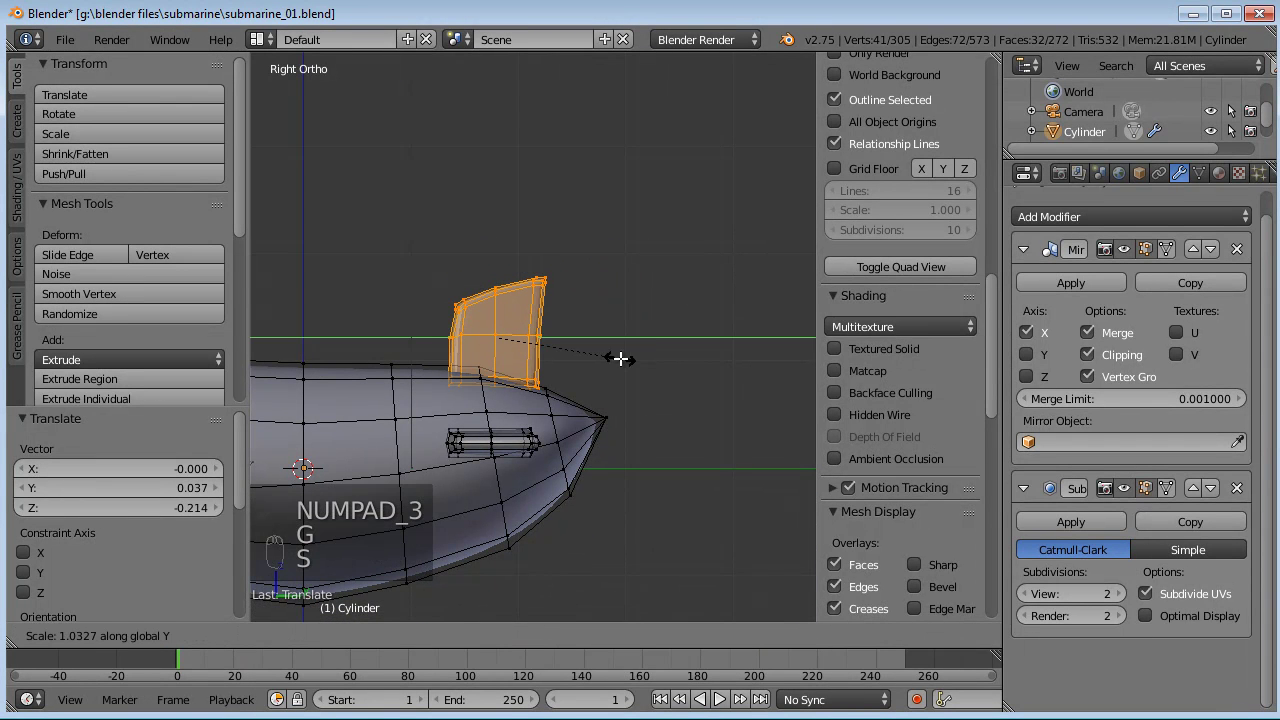
pyautogui.click(666, 354)
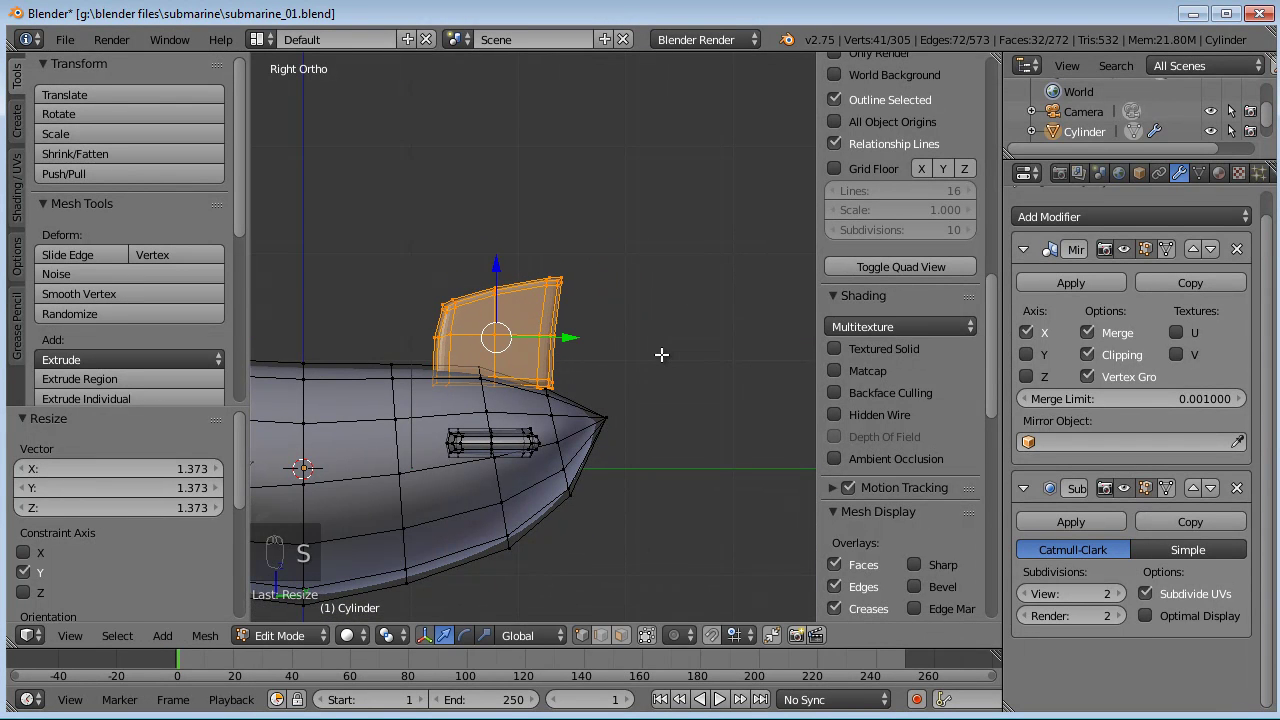
# - Select the top fin's upper front corner vertices and move them slightly toward the tail
pyautogui.scroll(2, 543, 337)
pyautogui.press('a')
pyautogui.press('b')
pyautogui.moveTo(426, 284); pyautogui.dragTo(392, 310)
pyautogui.press('g')
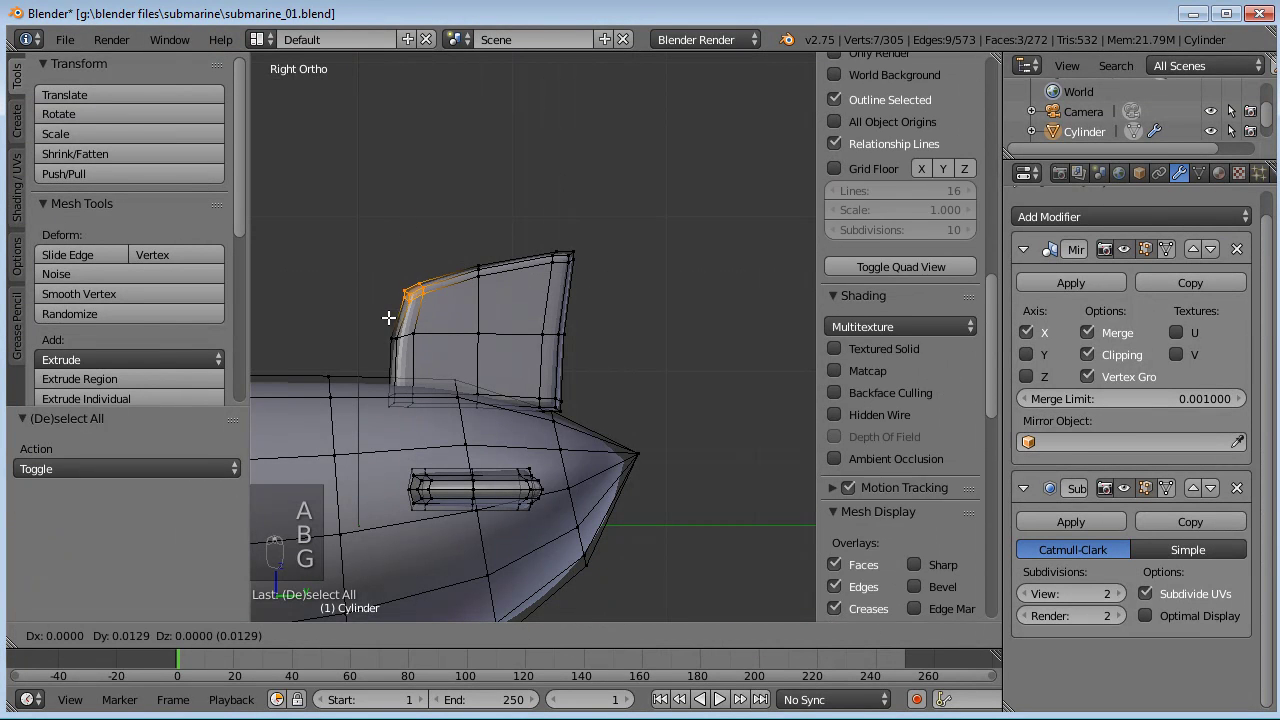
pyautogui.click(399, 316)
# - Select all vertices along the fin's upper edge and move them about 0.078 along Y toward the tail
pyautogui.press('a')
pyautogui.press('b')
pyautogui.moveTo(620, 231); pyautogui.dragTo(357, 300)
pyautogui.press('g')
pyautogui.click(697, 274)
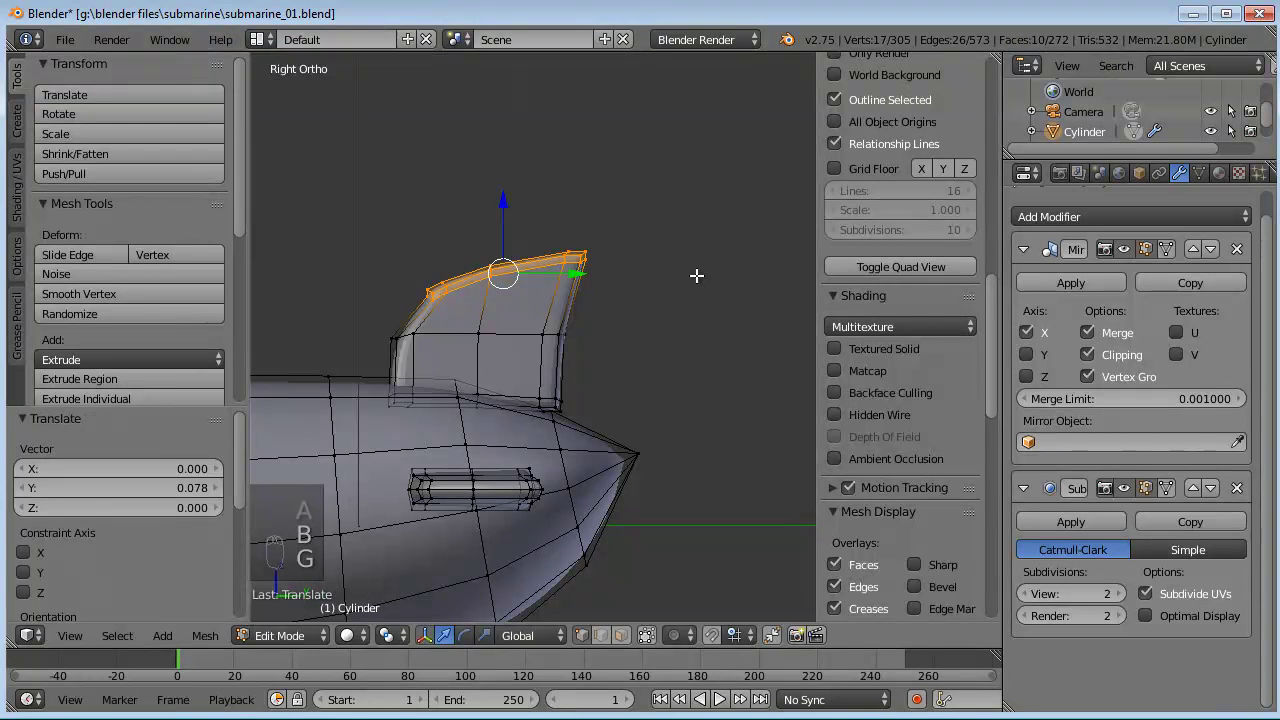
# - Scale the fin's upper edge to about 0.901 along Y and rotate it by about 5°
pyautogui.press('s')
pyautogui.press('y')
pyautogui.click(677, 274)
pyautogui.press('r')
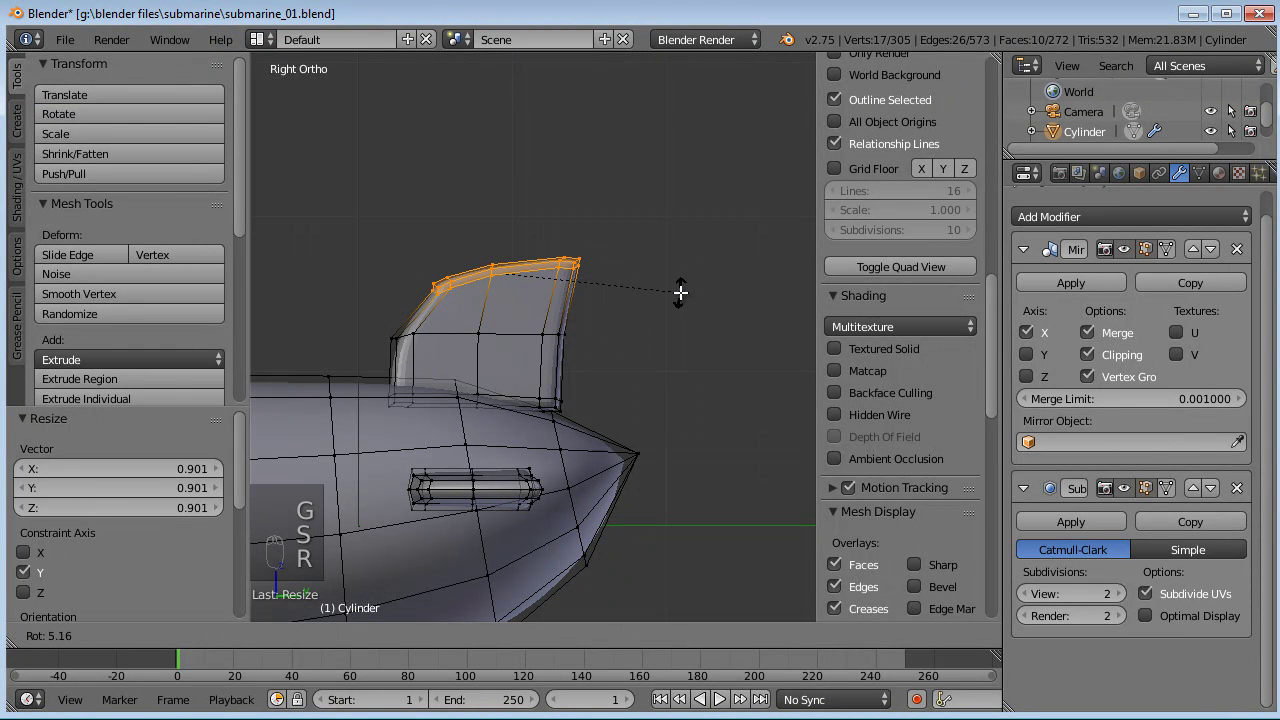
pyautogui.click(679, 294)
# - Select the whole top fin, scale it to about 0.8, and move it about -0.026 along Y and -0.181 along Z
pyautogui.hotkey('ctrl', 'l')
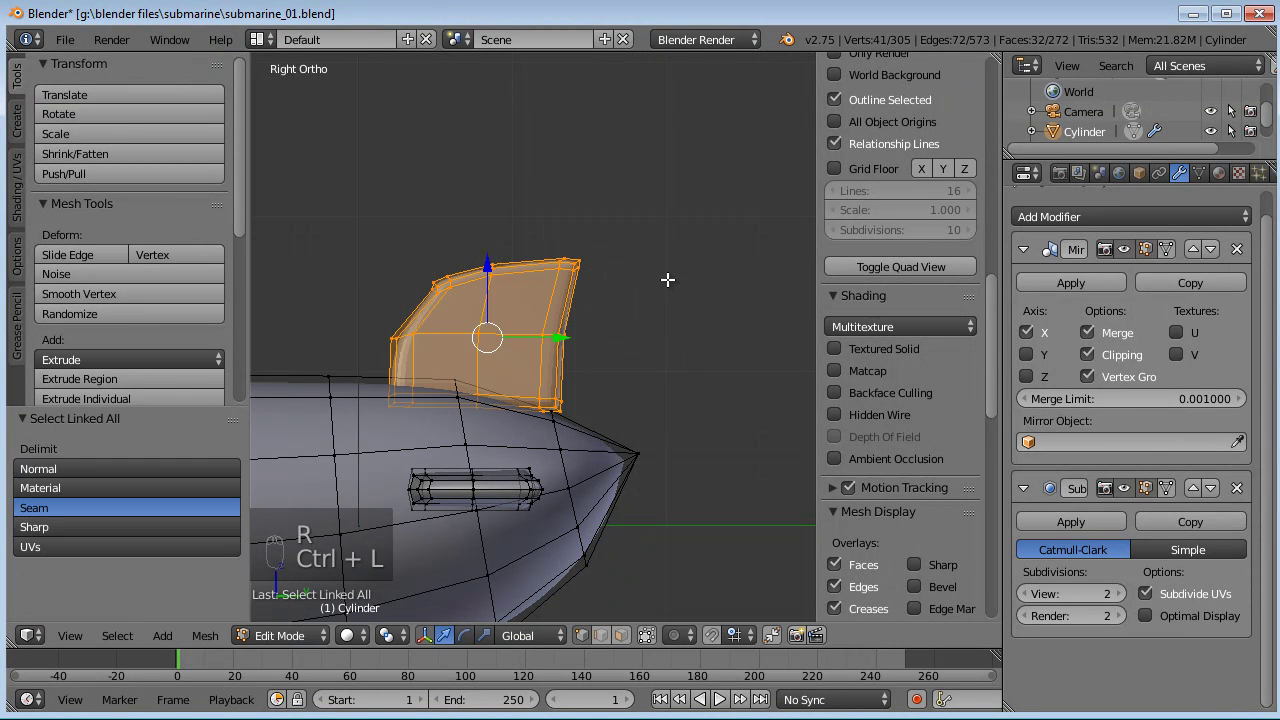
pyautogui.press('s')
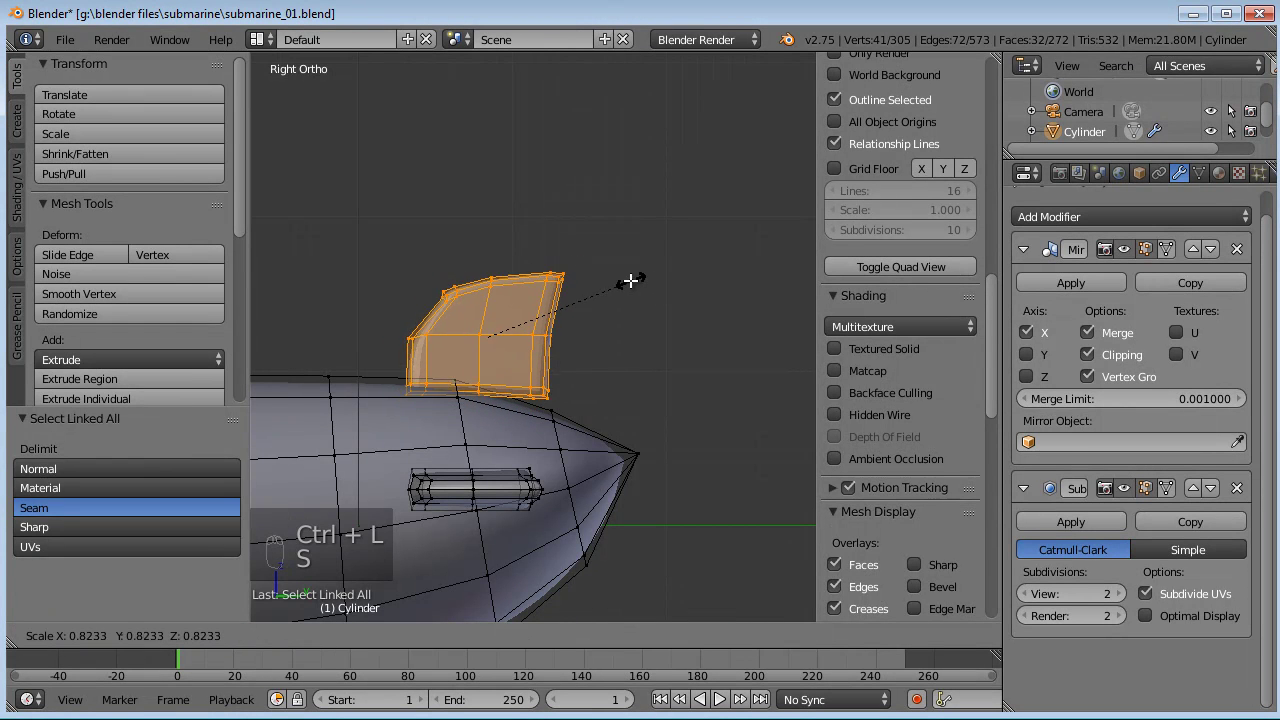
pyautogui.click(626, 285)
pyautogui.press('g')
pyautogui.click(620, 300)
pyautogui.moveTo(620, 300); pyautogui.dragTo(606, 337, button='middle')
# - Duplicate the top fin about 2.711 down along Z and -0.081 along Y, and flip the copy by scaling it -1 along Z
pyautogui.press('KP_3')
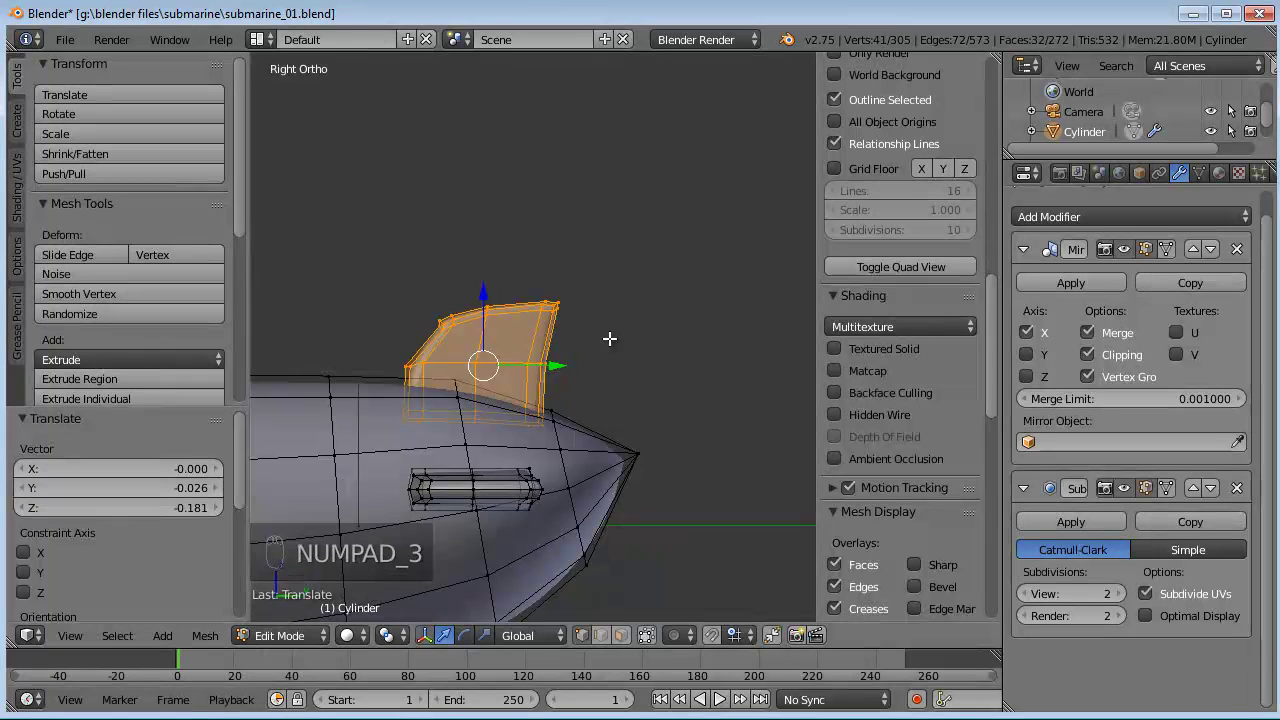
pyautogui.scroll(-2, 667, 287)
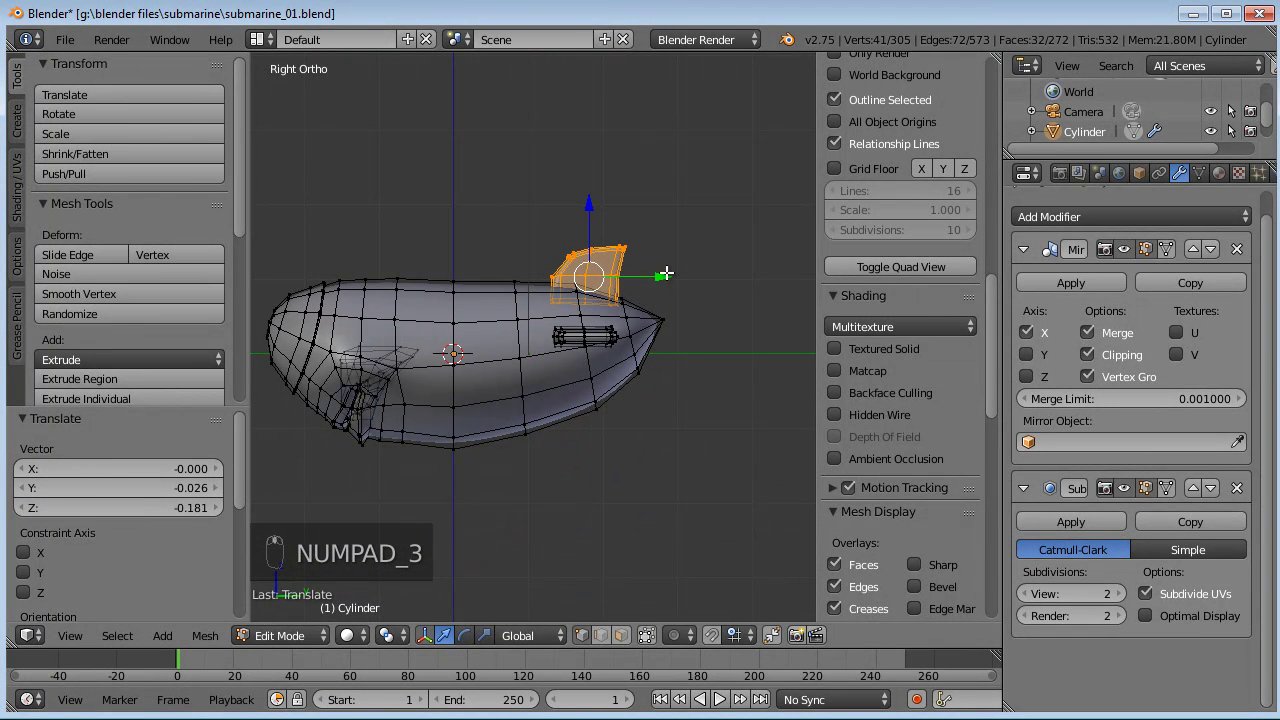
pyautogui.hotkey('shift', 'd')
pyautogui.click(661, 474)
pyautogui.press('s')
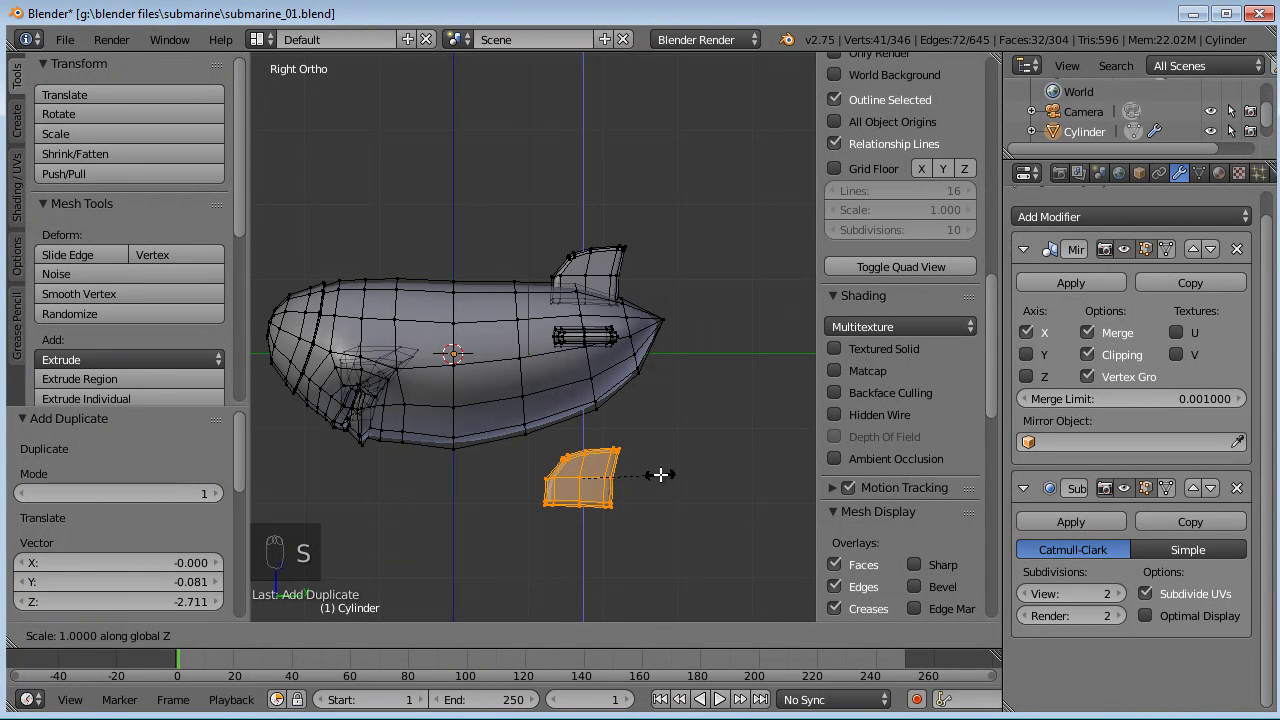
pyautogui.write('-1')
pyautogui.press('Return')
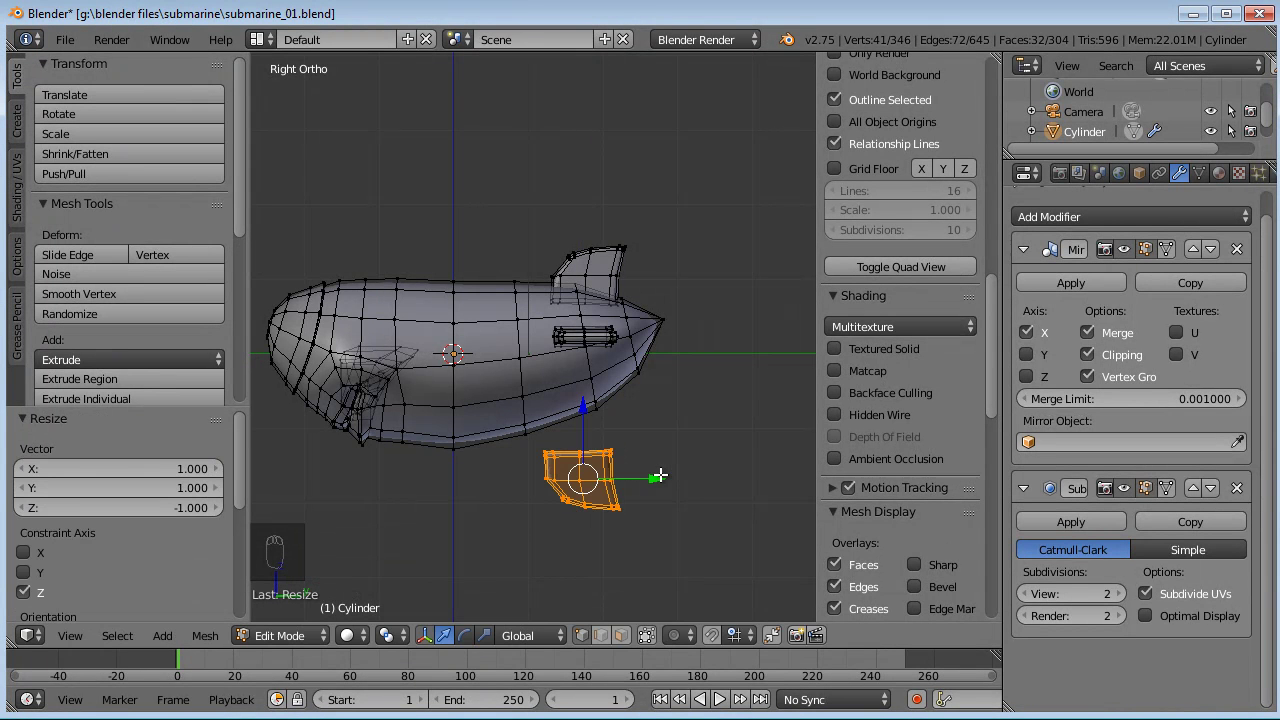
# - Examine the flipped lower fin's shape and surface shading from several angles
pyautogui.moveTo(541, 430); pyautogui.dragTo(257, 420, button='middle')
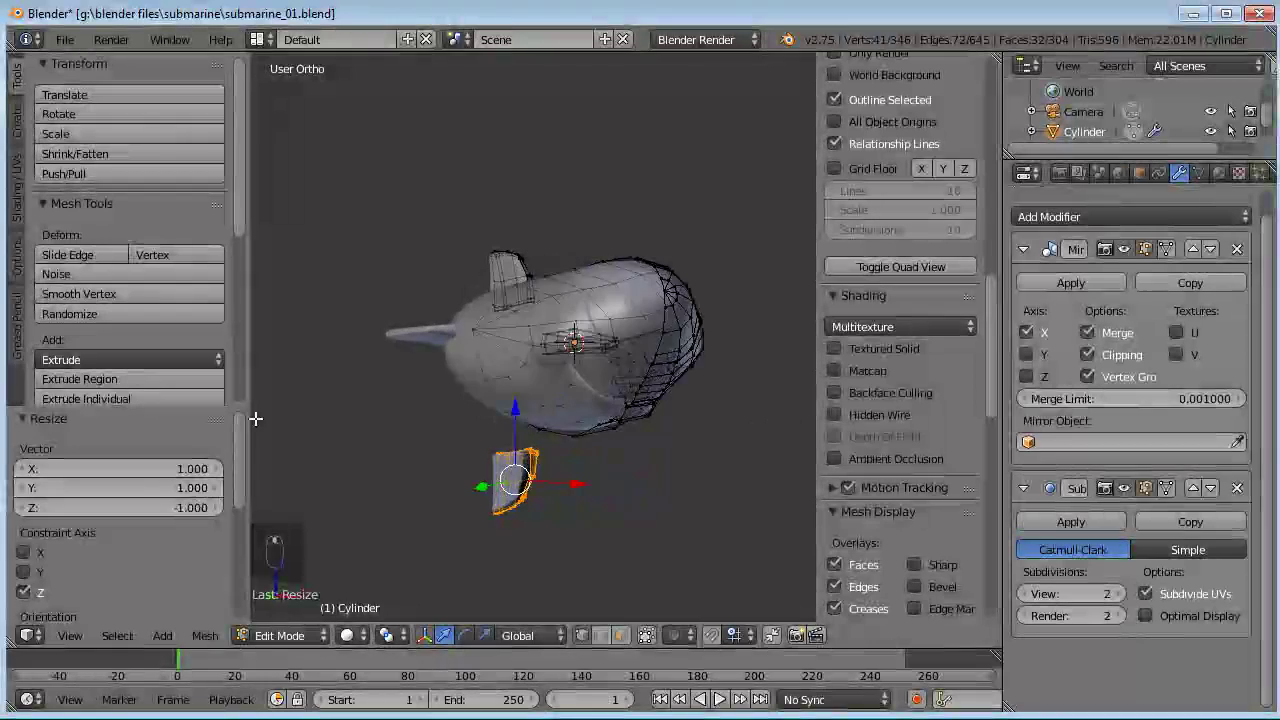
pyautogui.scroll(4, 471, 537)
pyautogui.keyDown('shift'); pyautogui.moveTo(471, 537); pyautogui.dragTo(484, 394, button='middle'); pyautogui.keyUp('shift')
pyautogui.moveTo(569, 466); pyautogui.dragTo(481, 345, button='middle')
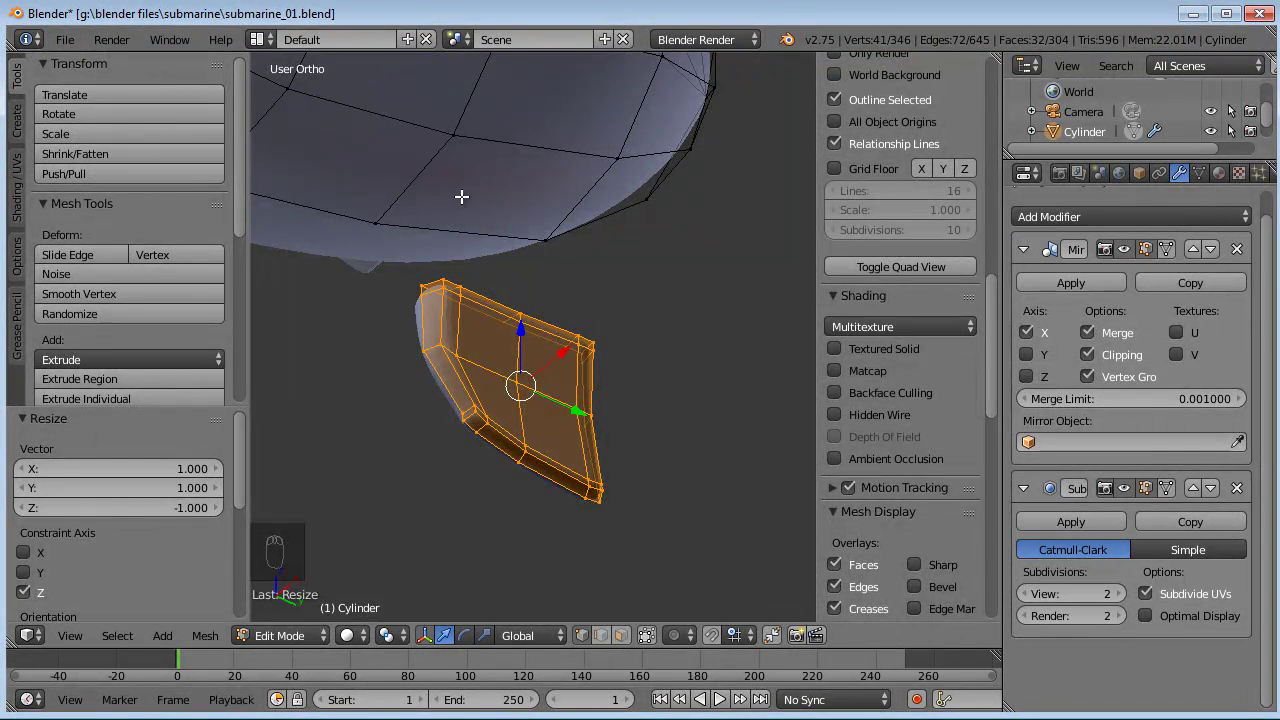
pyautogui.moveTo(461, 196); pyautogui.dragTo(510, 166, button='middle')
pyautogui.moveTo(525, 215)
pyautogui.mouseDown(button='middle')
pyautogui.moveTo(549, 337)
pyautogui.moveTo(514, 257)
pyautogui.moveTo(561, 330)
pyautogui.moveTo(563, 251)
pyautogui.moveTo(606, 354)
pyautogui.moveTo(541, 218)
pyautogui.mouseUp(button='middle')
pyautogui.scroll(-5, 520, 240)
pyautogui.scroll(10, 517, 346)
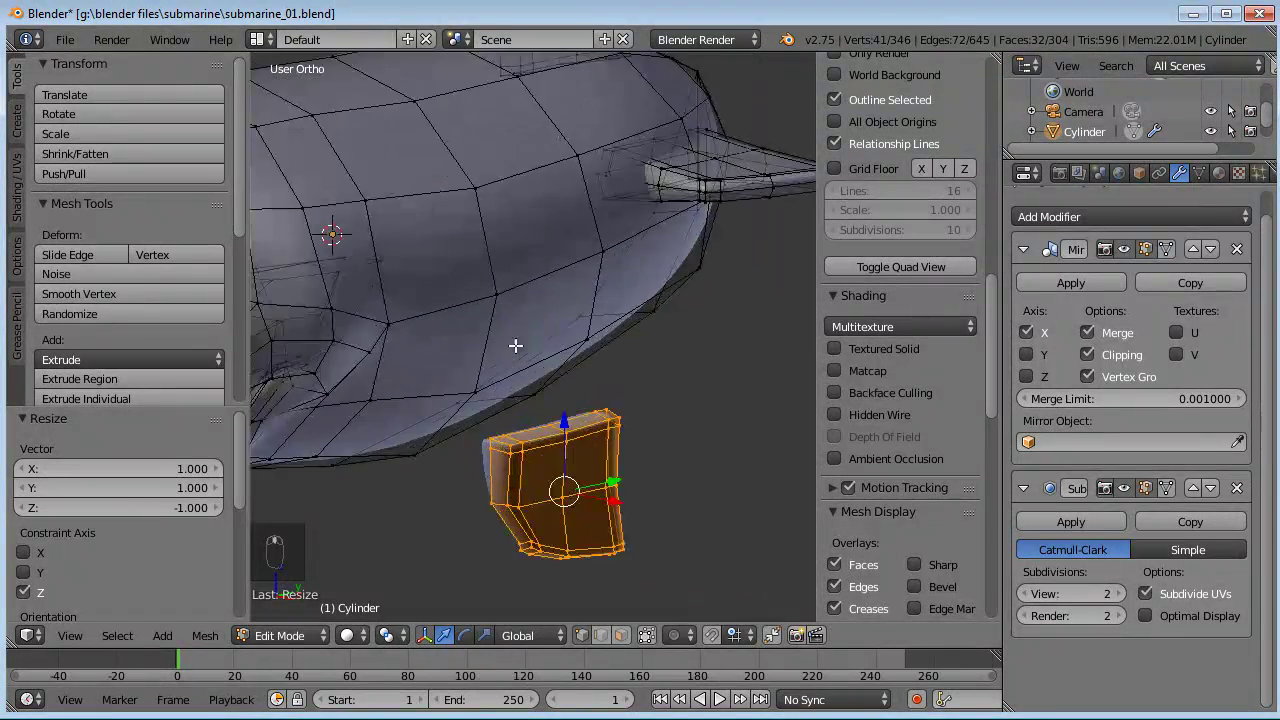
pyautogui.scroll(-4, 505, 310)
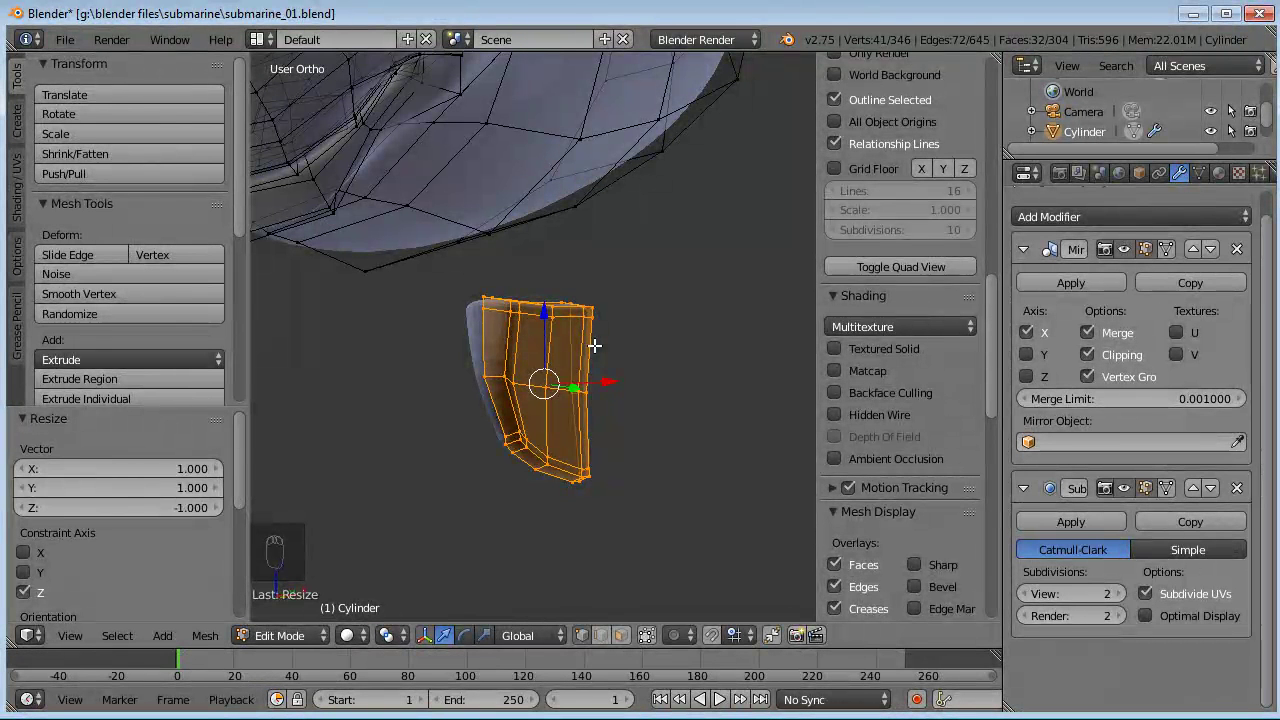
# - Recalculate the normals of the flipped lower fin so they are consistent
pyautogui.moveTo(455, 376); pyautogui.dragTo(633, 425, button='middle')
pyautogui.scroll(-5, 590, 353)
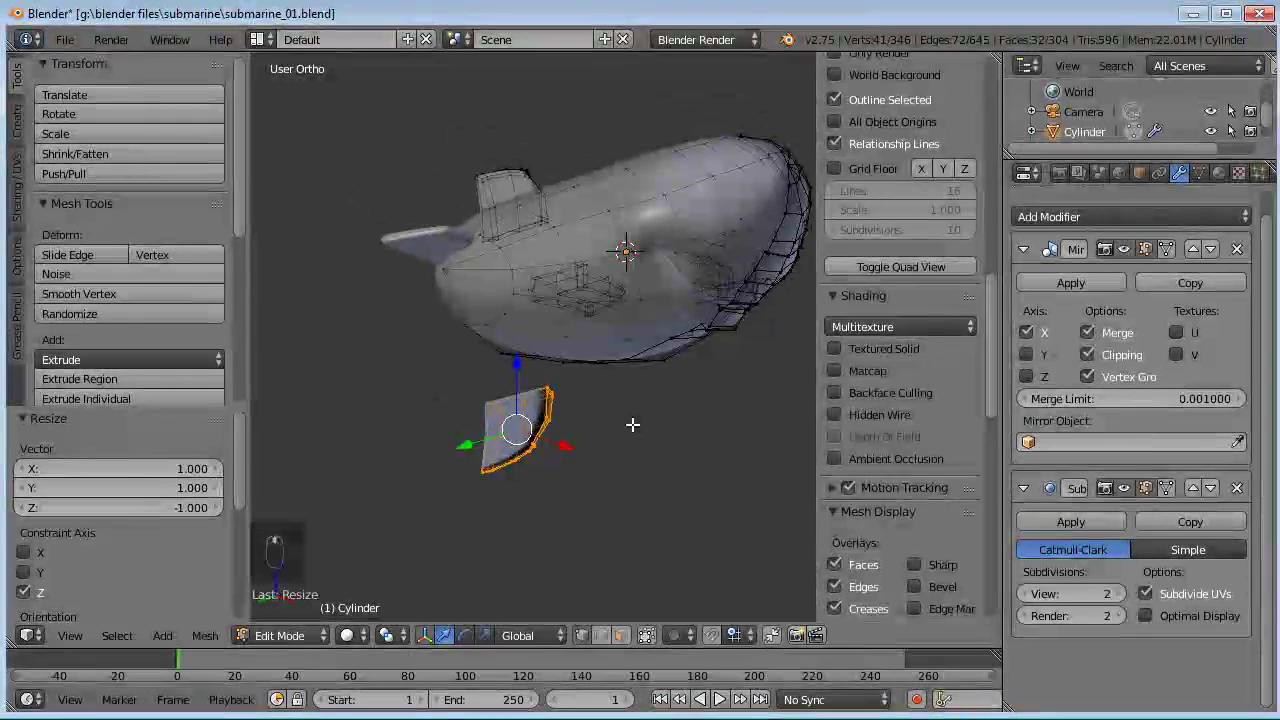
pyautogui.moveTo(652, 256); pyautogui.dragTo(680, 280, button='middle')
pyautogui.scroll(5, 512, 430)
pyautogui.moveTo(529, 143); pyautogui.dragTo(413, 340, button='middle')
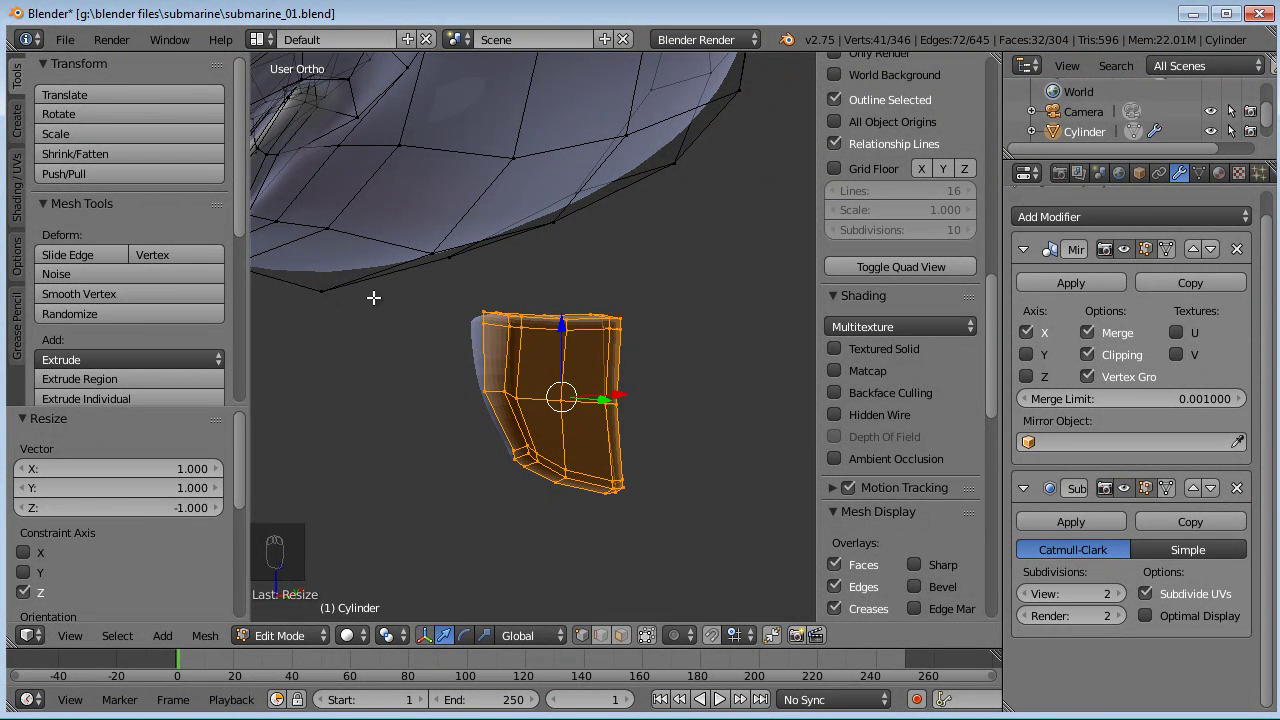
pyautogui.moveTo(451, 277); pyautogui.dragTo(413, 284, button='middle')
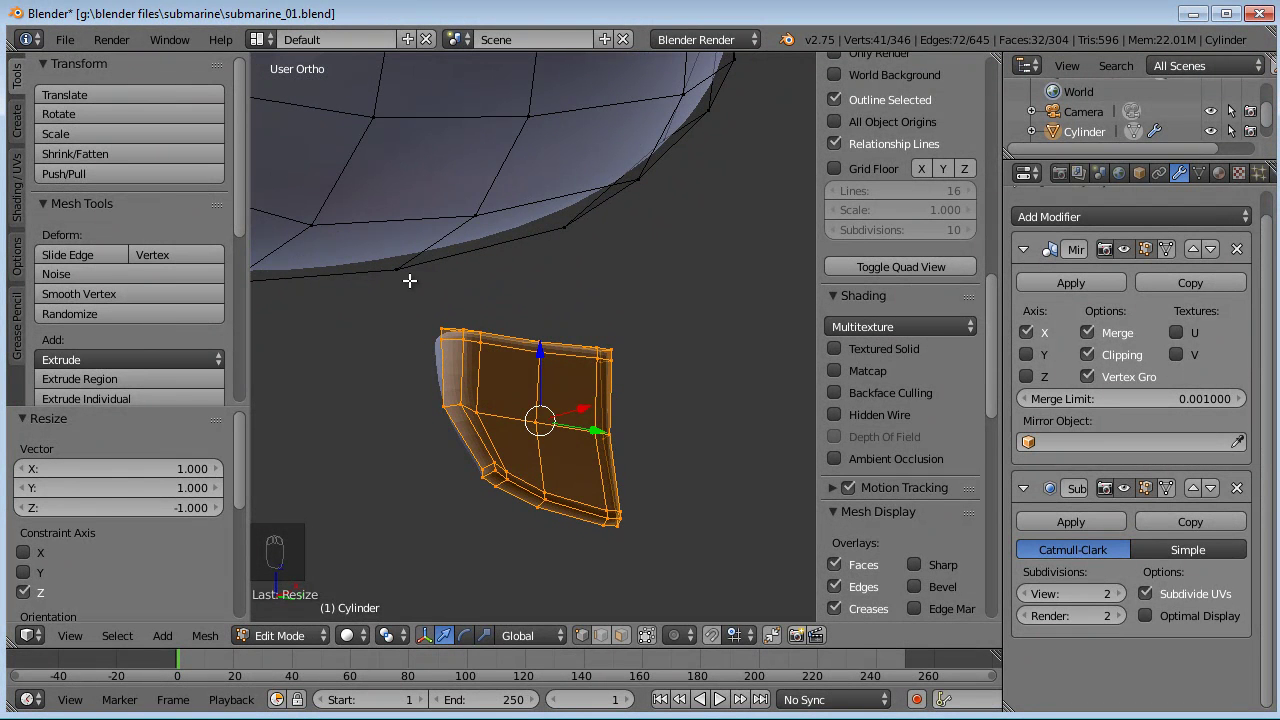
pyautogui.hotkey('ctrl', 'n')
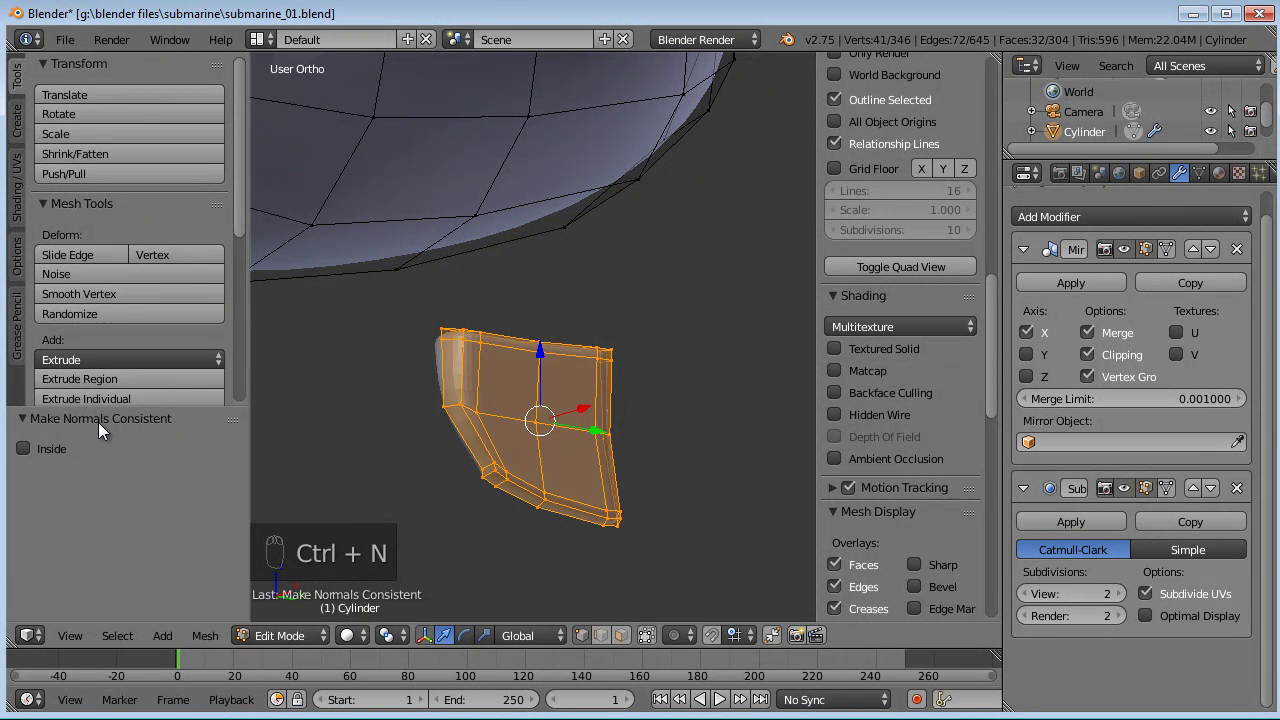
# - Move the lower fin about 0.110 along Y and 0.641 along Z, up to the hull's underside
pyautogui.scroll(-2, 553, 307)
pyautogui.moveTo(546, 297); pyautogui.dragTo(554, 366, button='middle')
pyautogui.press('KP_3')
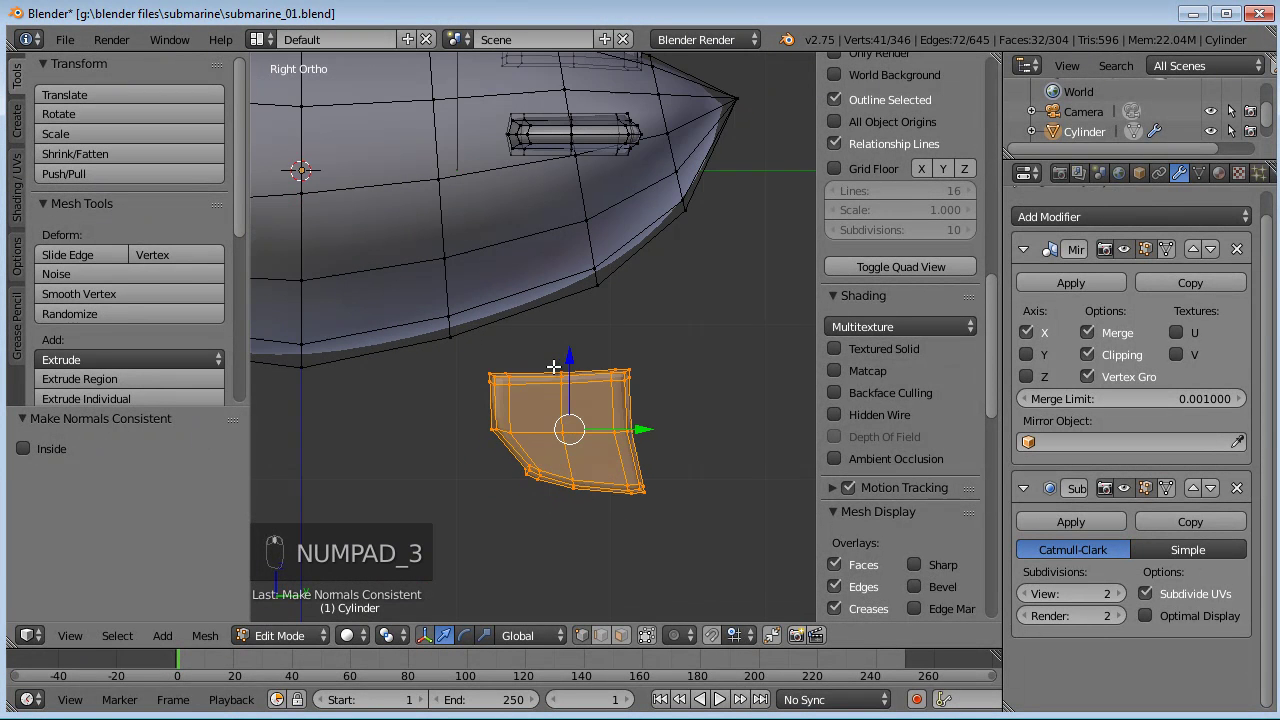
pyautogui.press('g')
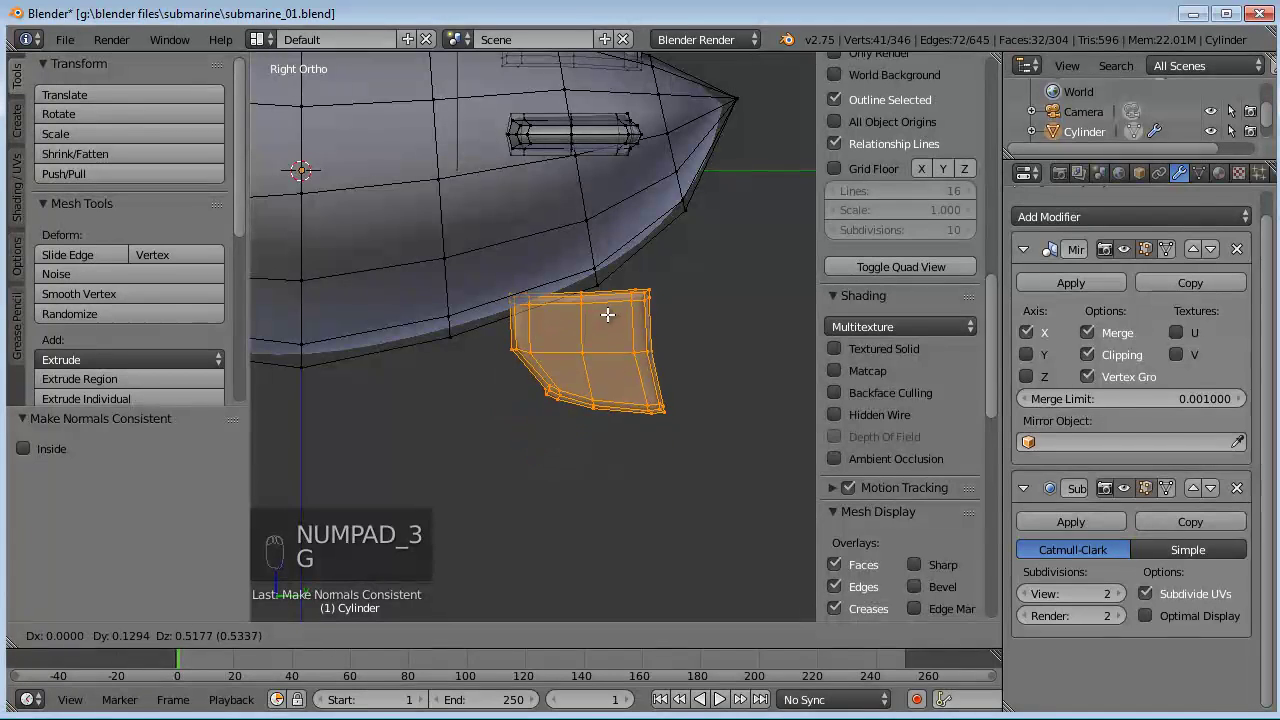
pyautogui.click(603, 294)
# - Rotate the lower fin to follow the hull's slope and move it about 0.224 along Y and 0.302 along Z
pyautogui.scroll(-2, 609, 320)
pyautogui.keyDown('shift'); pyautogui.moveTo(609, 320); pyautogui.dragTo(634, 409, button='middle'); pyautogui.keyUp('shift')
pyautogui.press('r')
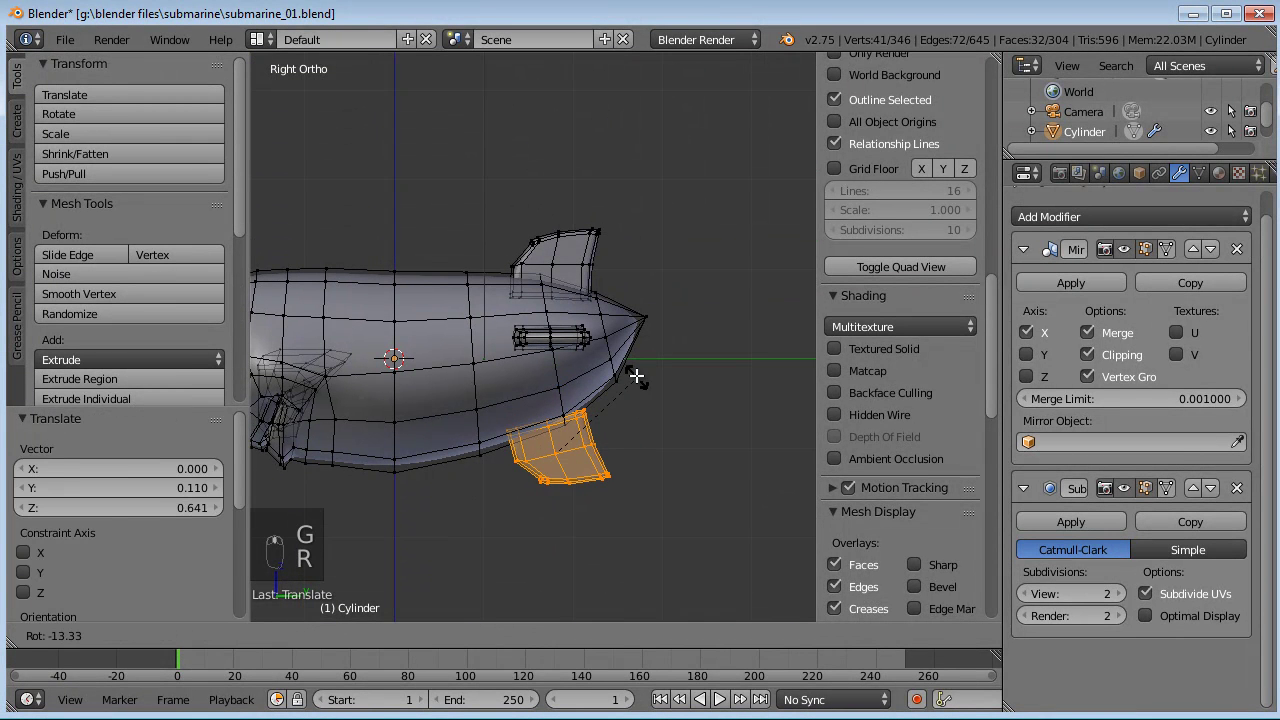
pyautogui.click(560, 355)
pyautogui.press('g')
pyautogui.click(653, 331)
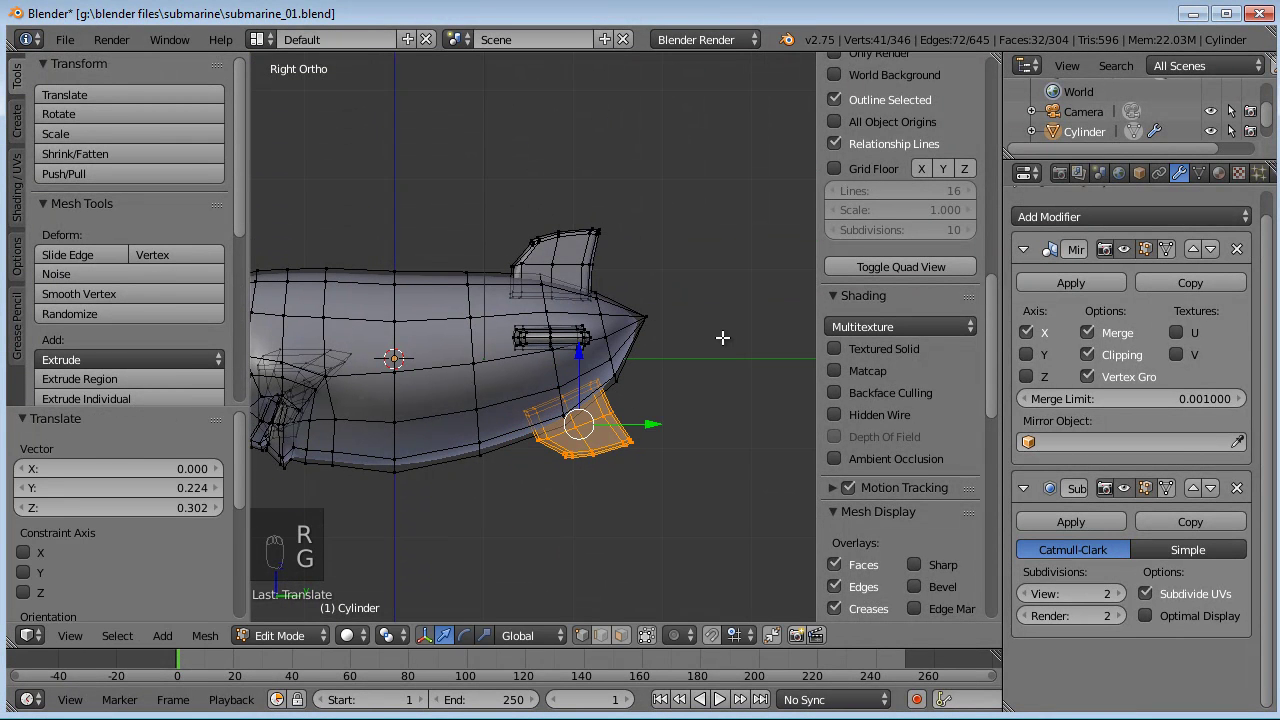
# - Rescale the lower fin slightly and adjust its position on the hull
pyautogui.press('s')
pyautogui.click(681, 345)
pyautogui.press('g')
pyautogui.click(680, 345)
pyautogui.moveTo(680, 345)
pyautogui.mouseDown(button='middle')
pyautogui.moveTo(460, 405)
pyautogui.moveTo(689, 378)
pyautogui.mouseUp(button='middle')
# - Leave Edit Mode and save the submarine file
pyautogui.press('Tab')
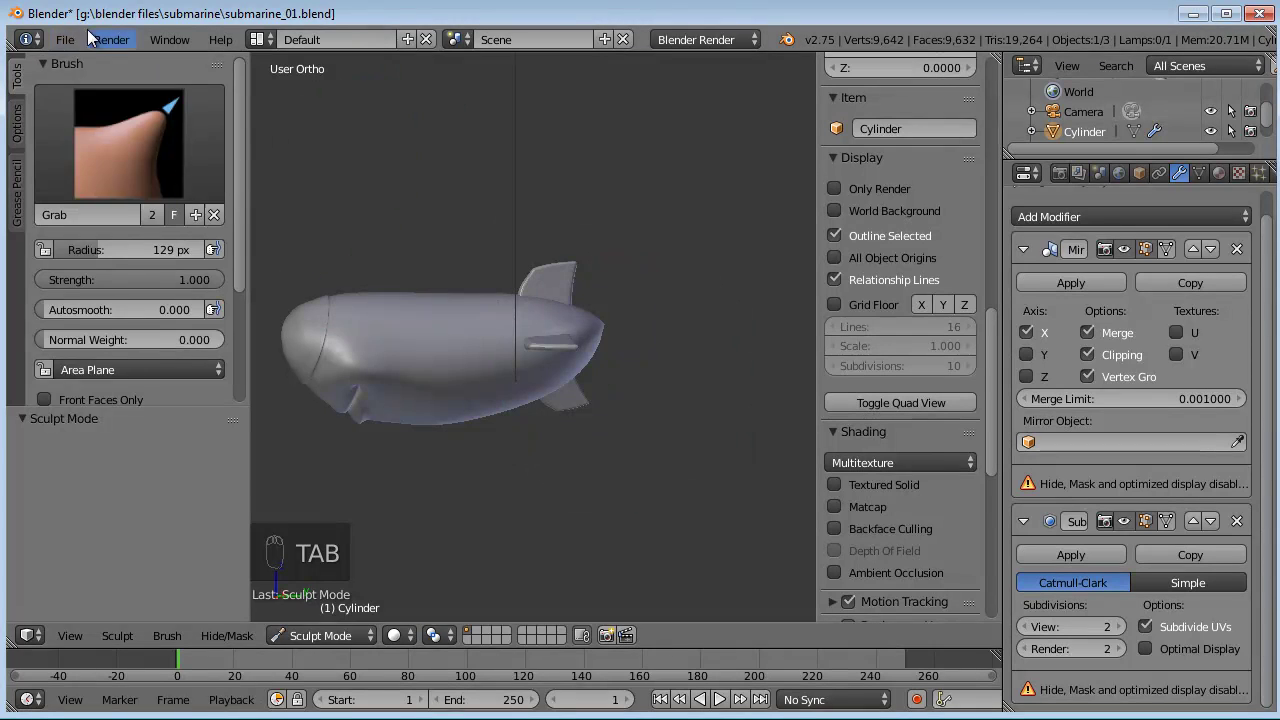
pyautogui.click(64, 39)
pyautogui.click(117, 189)
# - Switch from Sculpt Mode to Object Mode and deselect all objects
pyautogui.moveTo(441, 247)
pyautogui.mouseDown(button='middle')
pyautogui.moveTo(629, 274)
pyautogui.moveTo(434, 291)
pyautogui.moveTo(491, 317)
pyautogui.moveTo(618, 275)
pyautogui.moveTo(700, 280)
pyautogui.moveTo(488, 284)
pyautogui.mouseUp(button='middle')
pyautogui.press('KP_3')
pyautogui.keyDown('shift'); pyautogui.moveTo(581, 350); pyautogui.dragTo(494, 350, button='middle'); pyautogui.keyUp('shift')
pyautogui.click(334, 635)
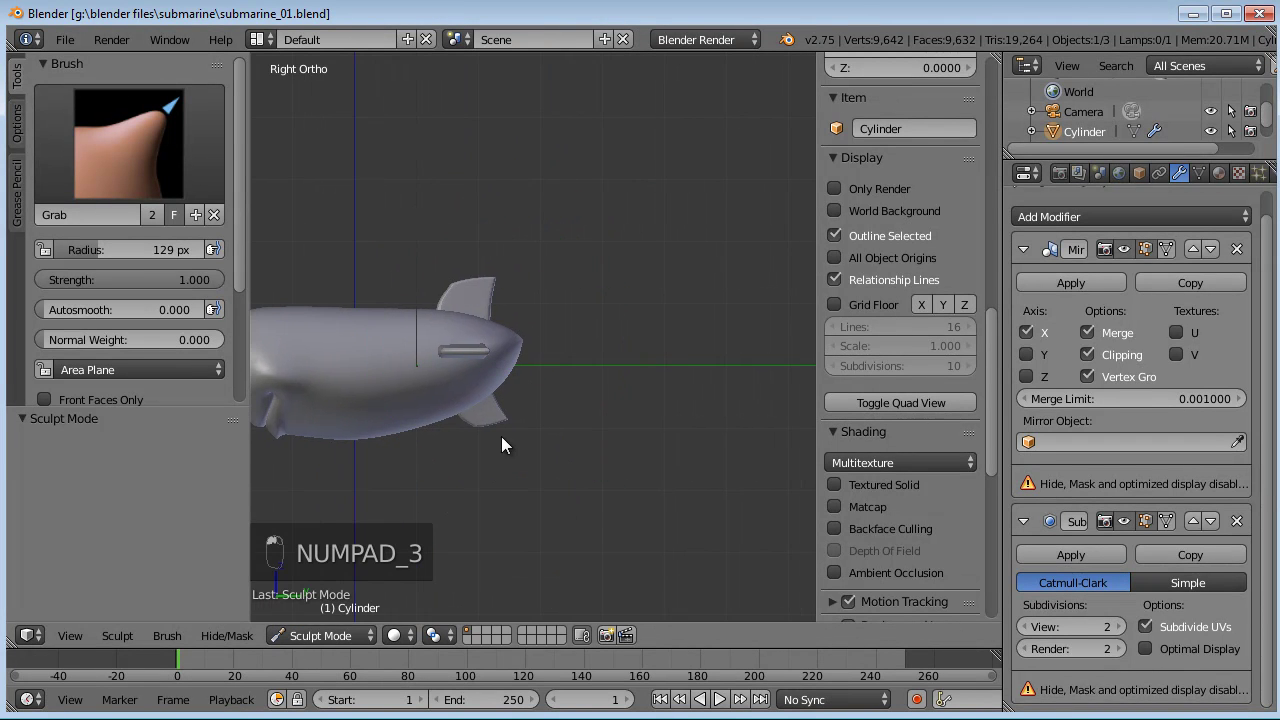
pyautogui.keyDown('shift'); pyautogui.moveTo(524, 393); pyautogui.dragTo(566, 409, button='middle'); pyautogui.keyUp('shift')
pyautogui.click(318, 638)
pyautogui.click(326, 612)
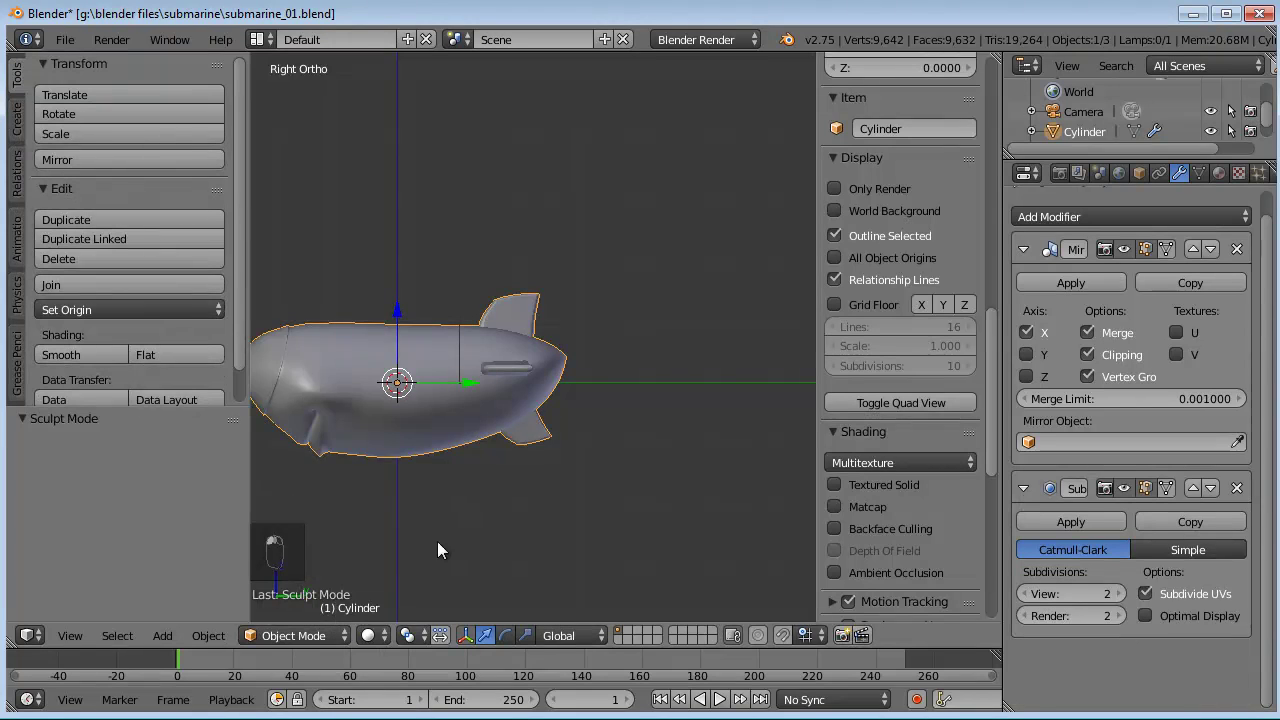
pyautogui.keyDown('ctrl'); pyautogui.hscroll(3, 540, 376); pyautogui.keyUp('ctrl')
pyautogui.press('a')
pyautogui.keyDown('ctrl'); pyautogui.hscroll(-2, 504, 376); pyautogui.keyUp('ctrl')
pyautogui.moveTo(504, 376)
pyautogui.mouseDown(button='middle')
pyautogui.moveTo(633, 435)
pyautogui.moveTo(591, 389)
pyautogui.moveTo(518, 386)
pyautogui.mouseUp(button='middle')
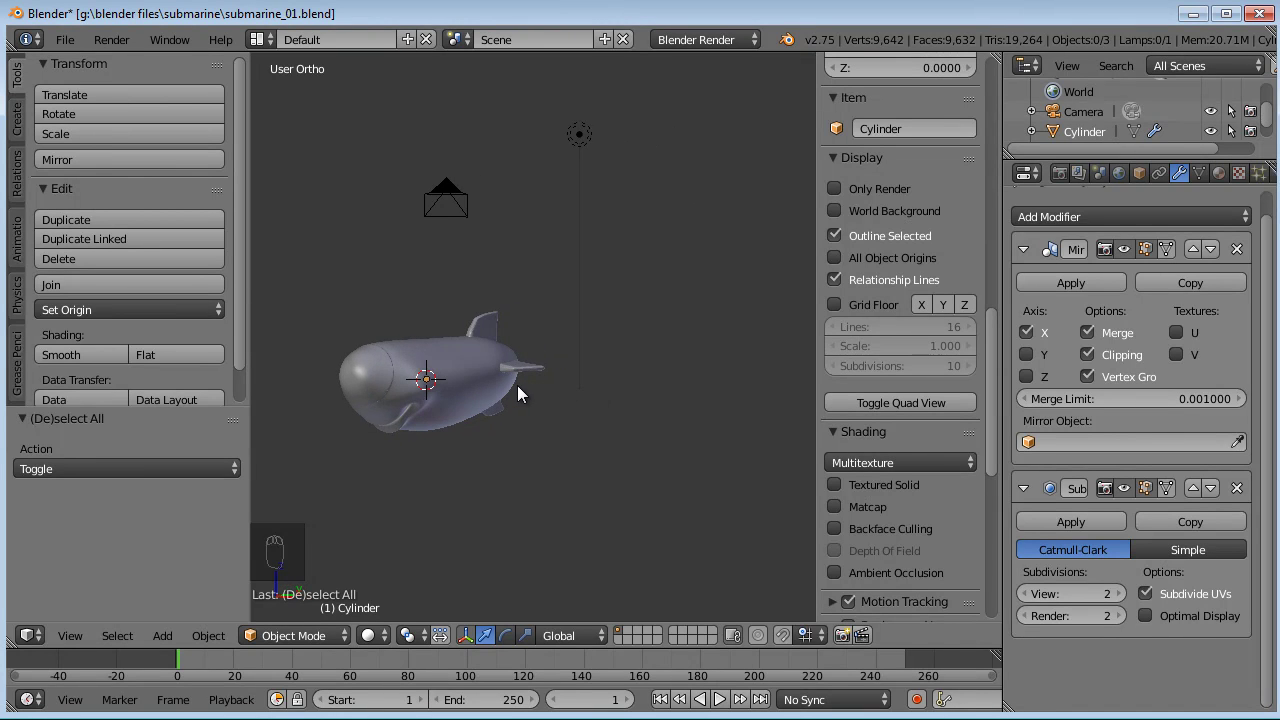
# - Add a cone mesh with 12 vertices at the 3D cursor
pyautogui.press('KP_3')
pyautogui.hotkey('shift', 'a')
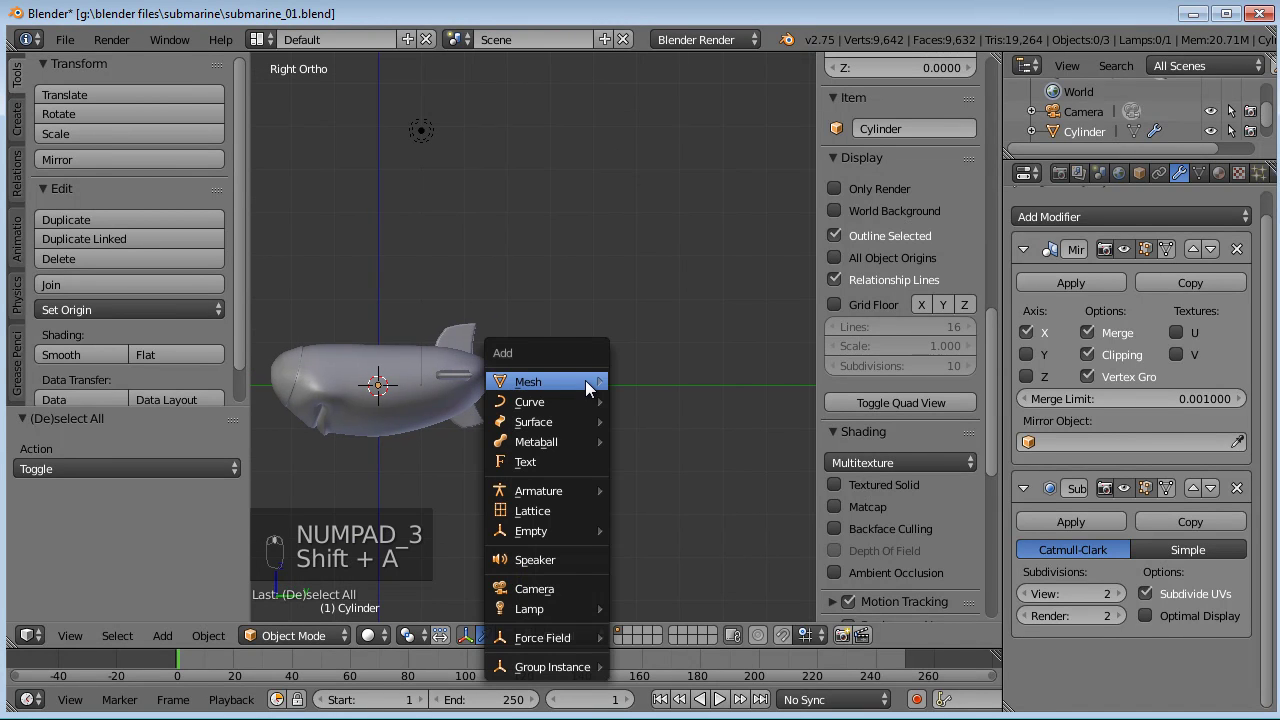
pyautogui.moveTo(585, 382)
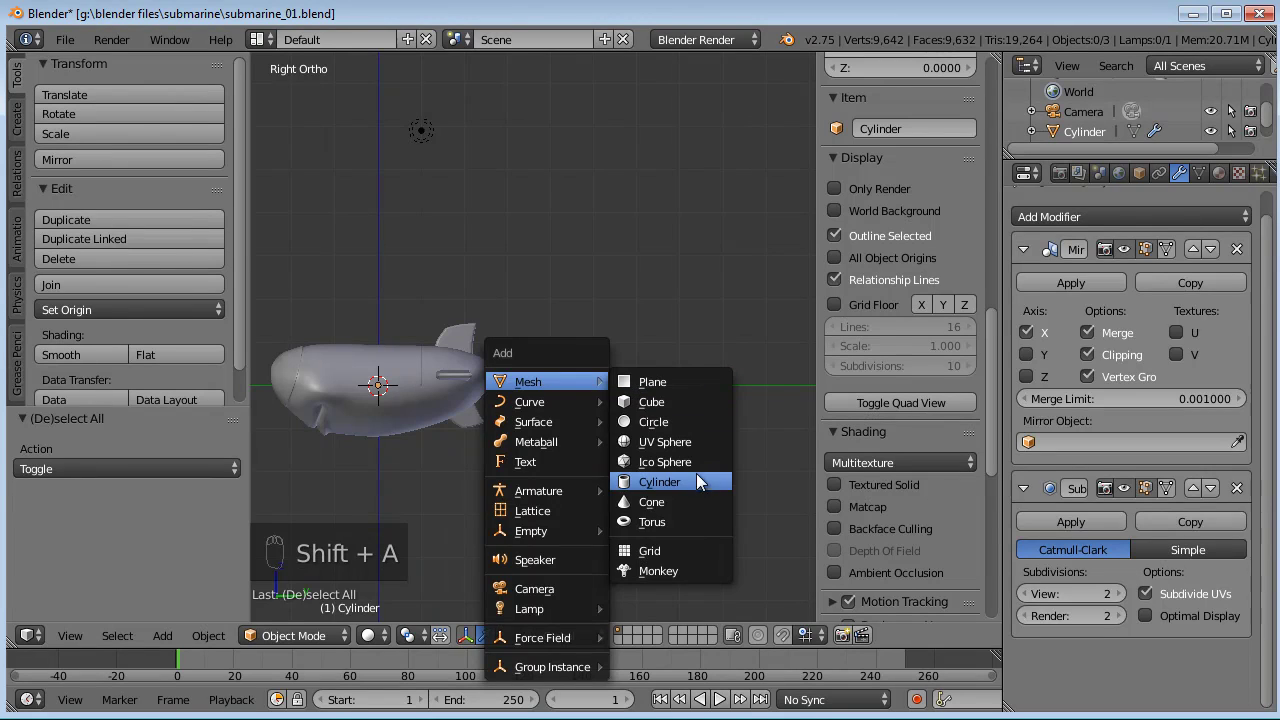
pyautogui.click(675, 501)
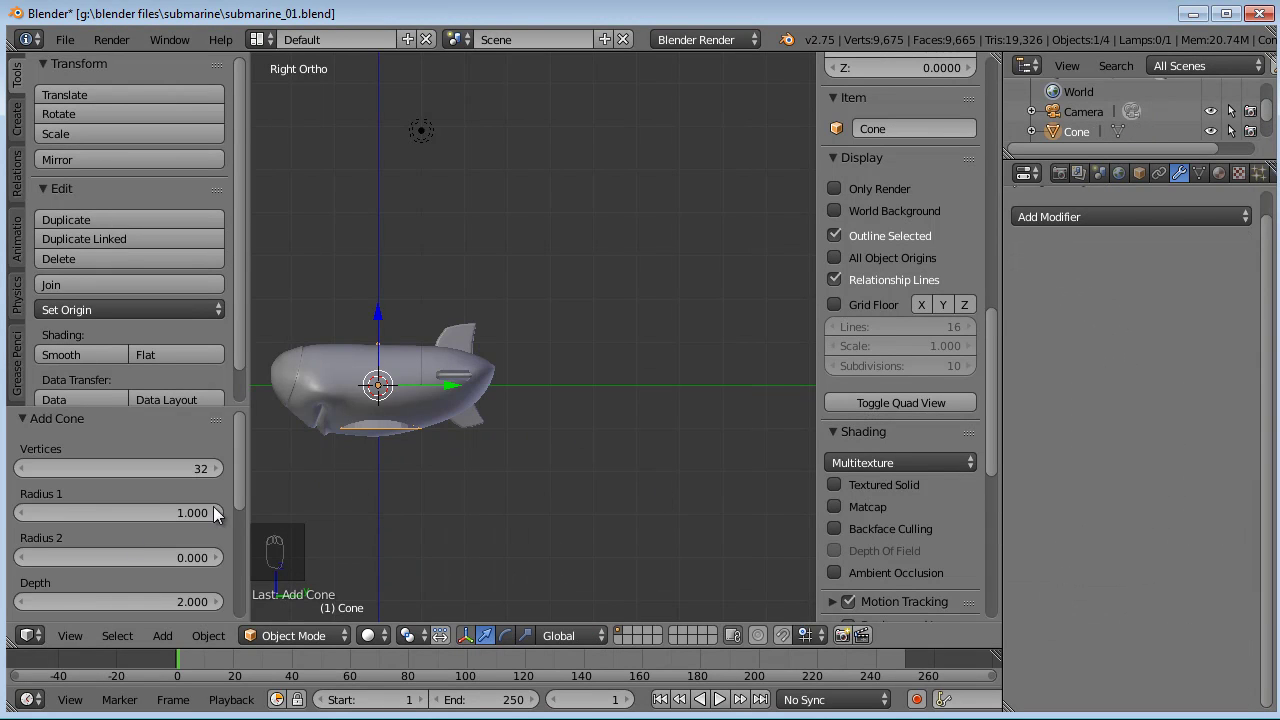
pyautogui.press('Return')
pyautogui.scroll(-3, 144, 532)
pyautogui.scroll(1, 380, 471)
pyautogui.scroll(2, 595, 423)
pyautogui.keyDown('shift'); pyautogui.moveTo(432, 463); pyautogui.dragTo(495, 373, button='middle'); pyautogui.keyUp('shift')
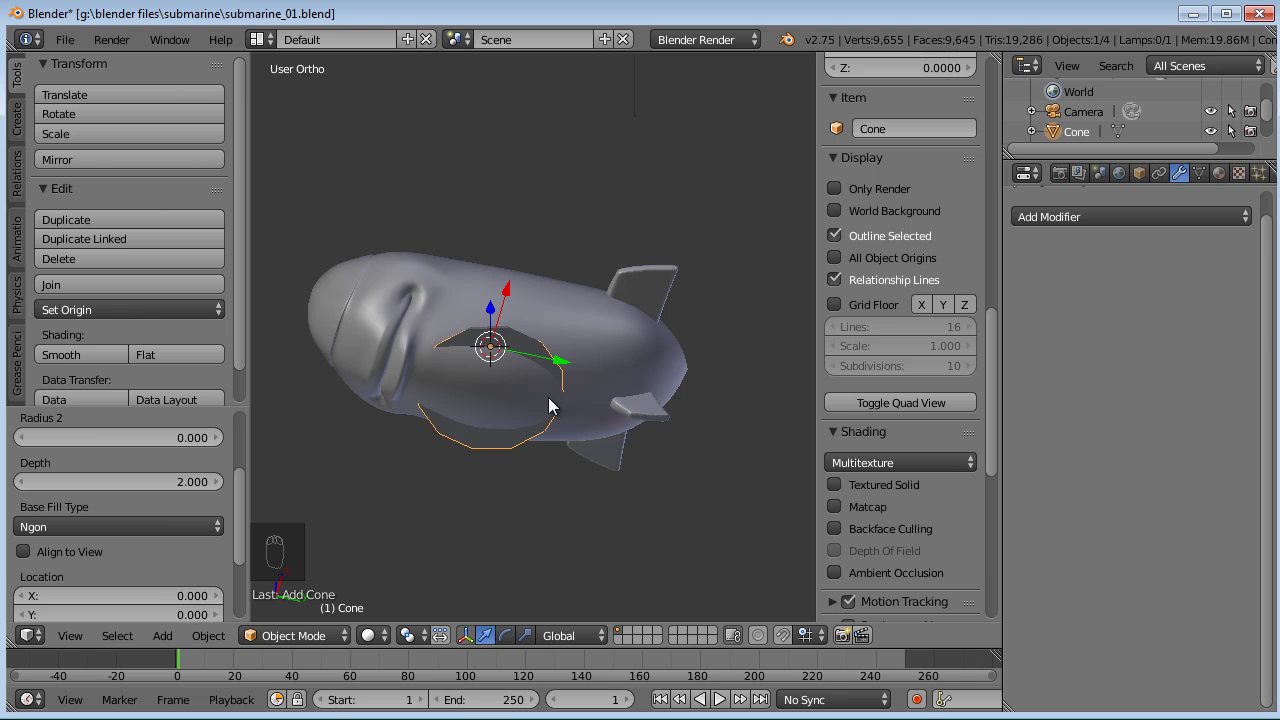
# - Set the cone's base fill type to Triangle Fan
pyautogui.moveTo(536, 406); pyautogui.dragTo(503, 461, button='middle')
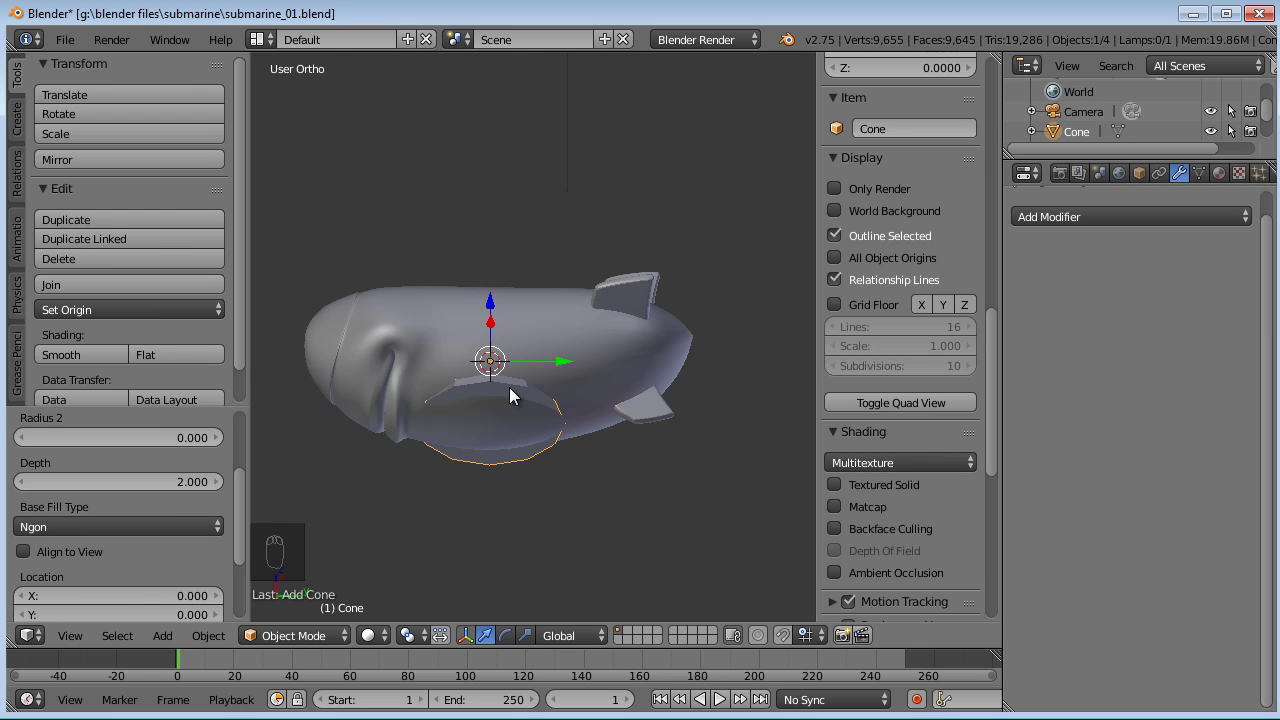
pyautogui.click(85, 522)
pyautogui.click(81, 456)
pyautogui.moveTo(540, 422); pyautogui.dragTo(564, 378, button='middle')
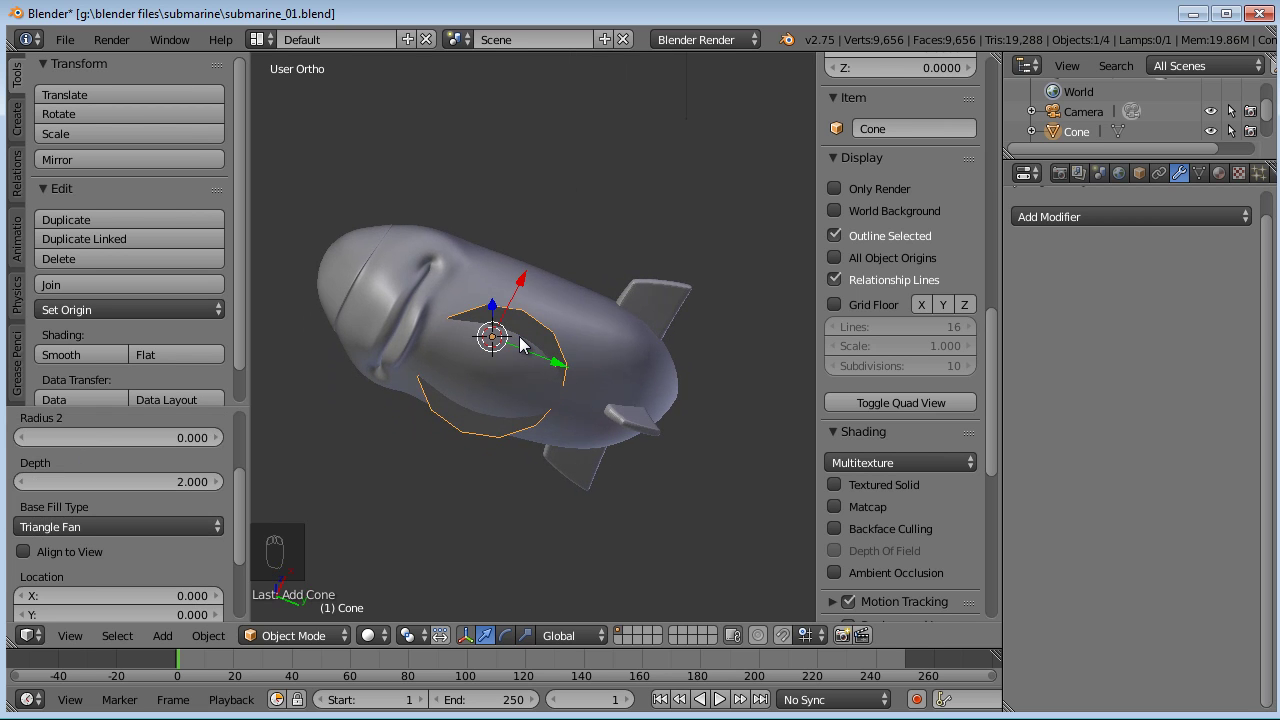
pyautogui.moveTo(522, 320); pyautogui.dragTo(492, 347, button='middle')
# - Move the cone down along Z and back along Y, then place it clear behind the submarine's tail
pyautogui.moveTo(491, 298); pyautogui.dragTo(491, 345)
pyautogui.press('KP_3')
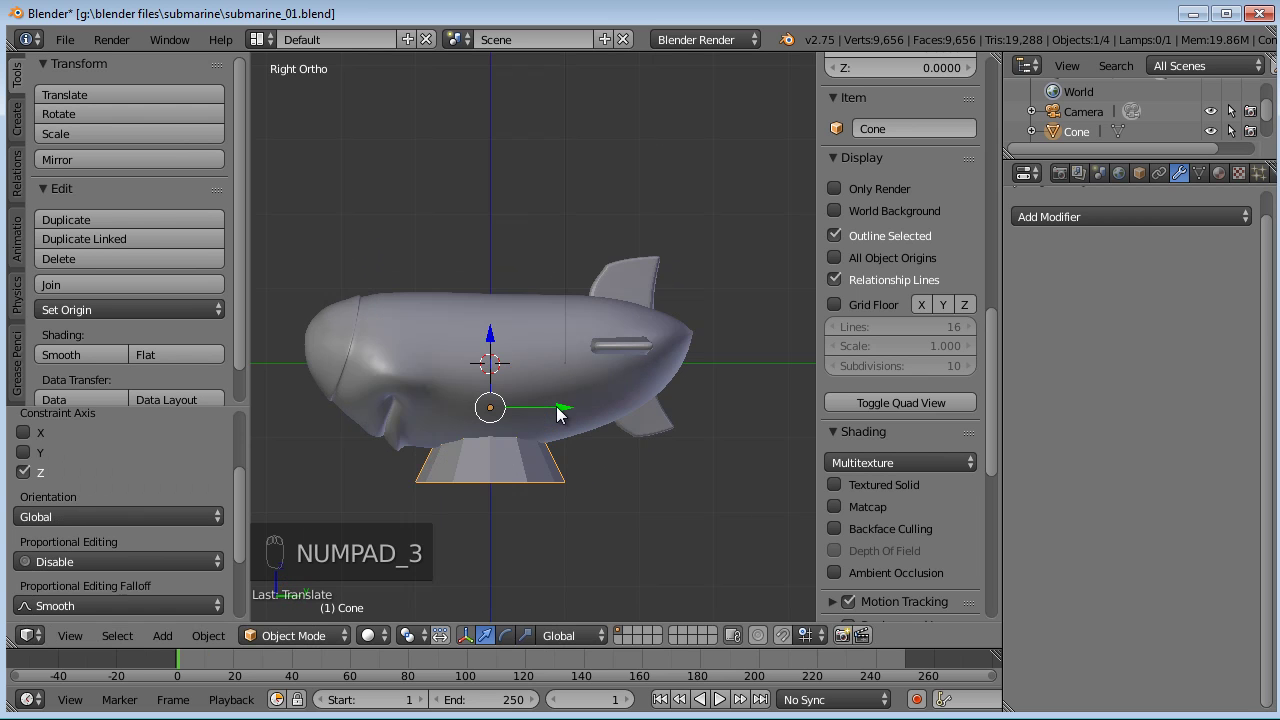
pyautogui.moveTo(559, 412); pyautogui.dragTo(727, 412)
pyautogui.press('g')
pyautogui.click(657, 359)
pyautogui.keyDown('shift'); pyautogui.moveTo(643, 370); pyautogui.dragTo(612, 354, button='middle'); pyautogui.keyUp('shift')
# - Delete the cone's vertices on the negative X side, keeping the centre line and the positive half
pyautogui.scroll(4, 515, 379)
pyautogui.press('Tab')
pyautogui.rightClick(538, 425)
pyautogui.press('KP_7')
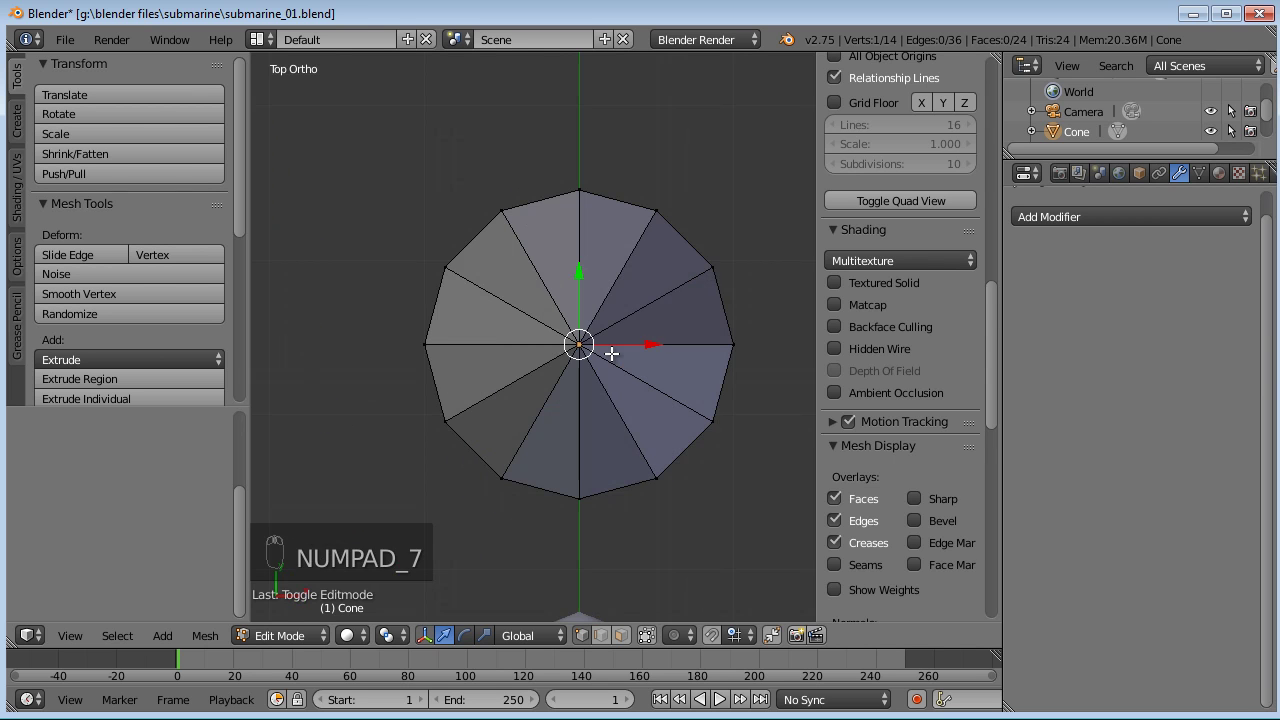
pyautogui.press('a')
pyautogui.press('a')
pyautogui.press('b')
pyautogui.moveTo(572, 169); pyautogui.dragTo(346, 546)
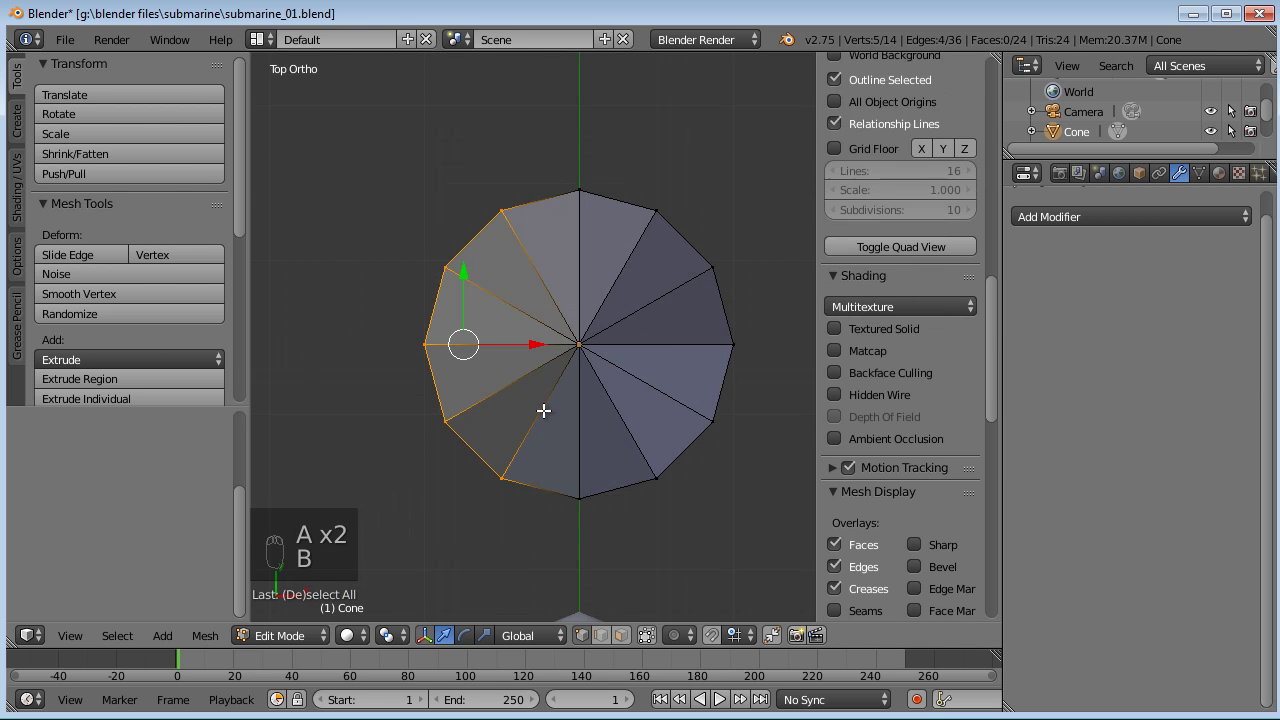
pyautogui.press('Delete')
pyautogui.click(608, 374)
pyautogui.moveTo(608, 374); pyautogui.dragTo(585, 349, button='middle')
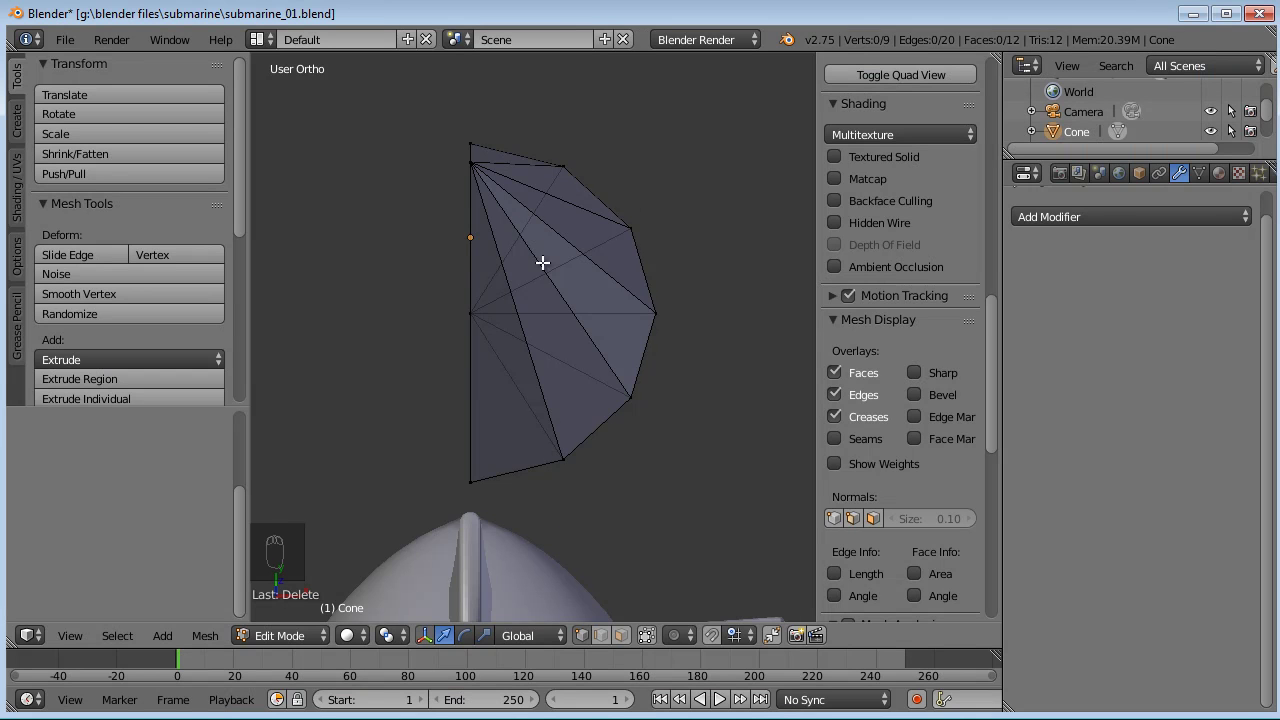
# - Add a Mirror modifier along X to the half cone
pyautogui.moveTo(542, 262); pyautogui.dragTo(717, 200, button='middle')
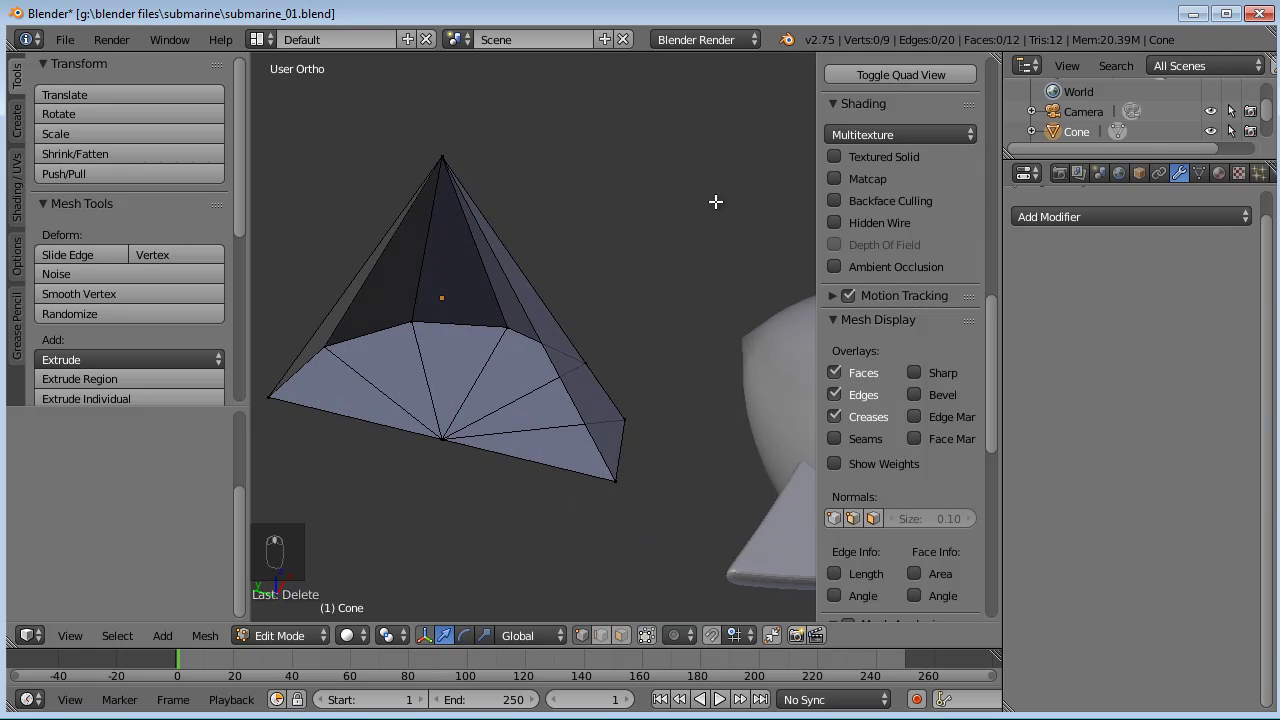
pyautogui.rightClick(486, 151)
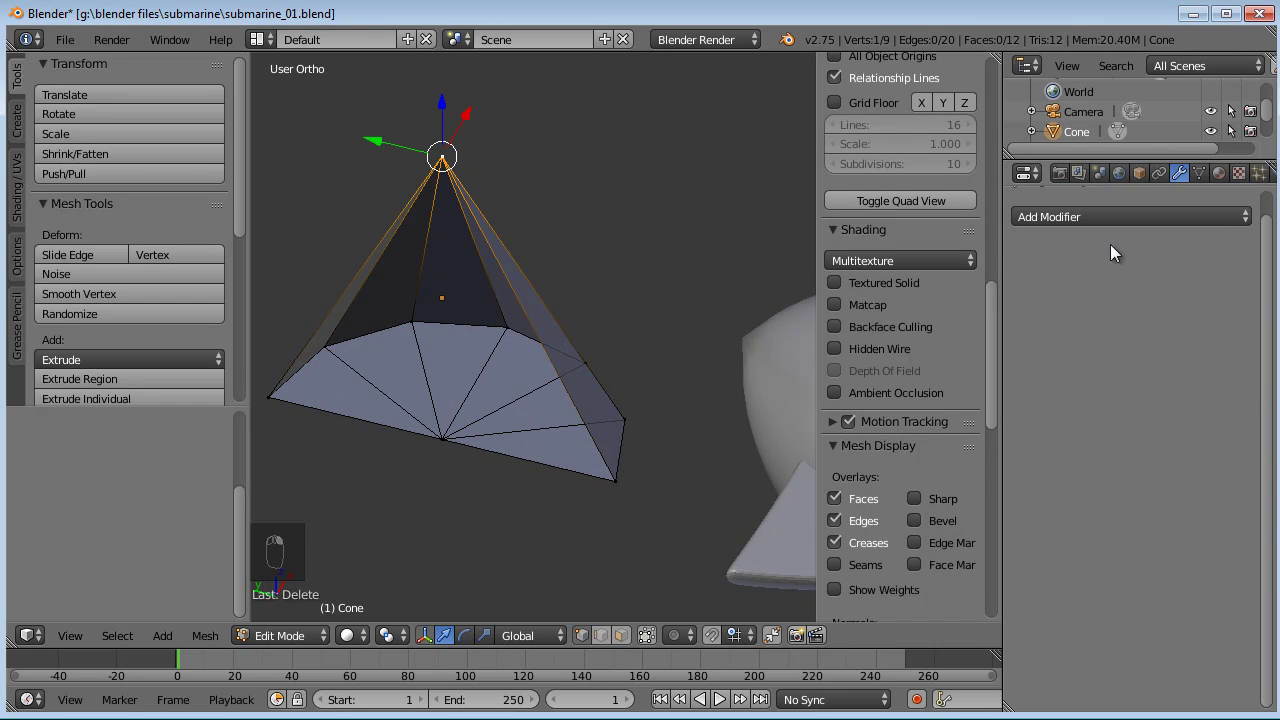
pyautogui.press('Tab')
pyautogui.click(1106, 210)
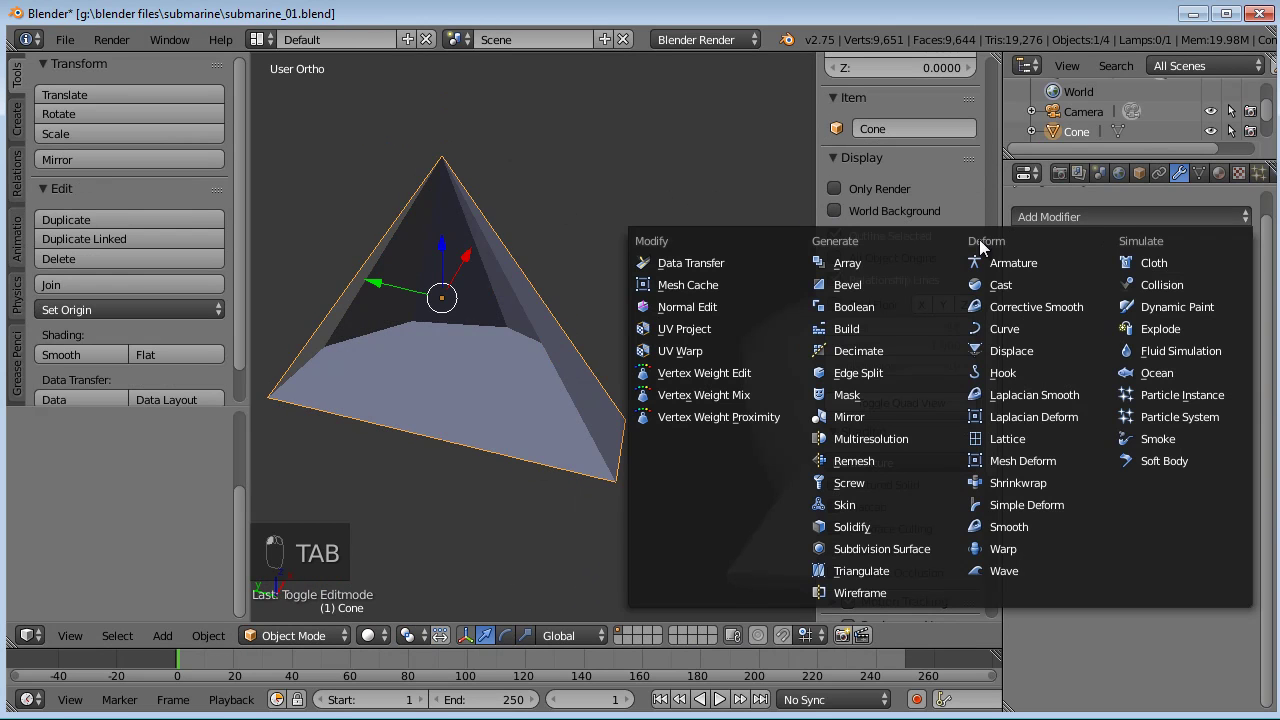
pyautogui.click(869, 410)
pyautogui.moveTo(532, 296); pyautogui.dragTo(644, 318, button='middle')
# - Select all the cone's sloping side edges and subdivide them with 3 cuts
pyautogui.press('Tab')
pyautogui.hotkey('ctrl', 'r')
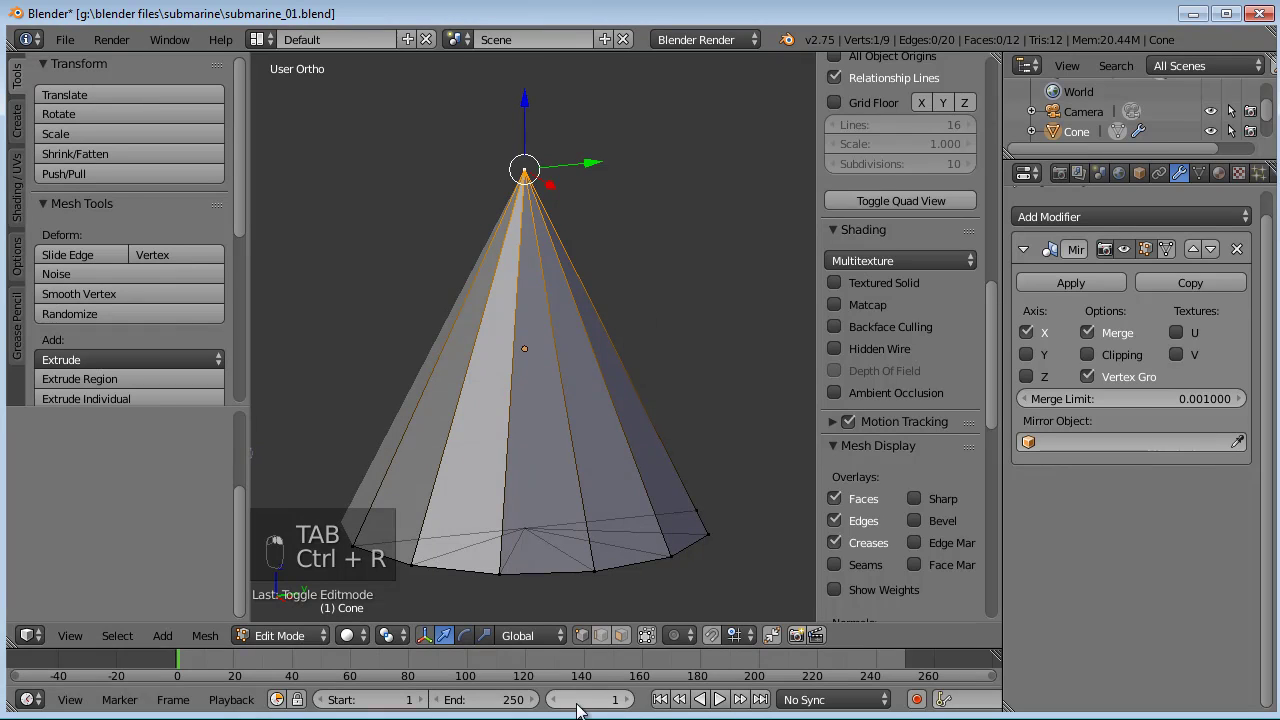
pyautogui.rightClick(563, 434)
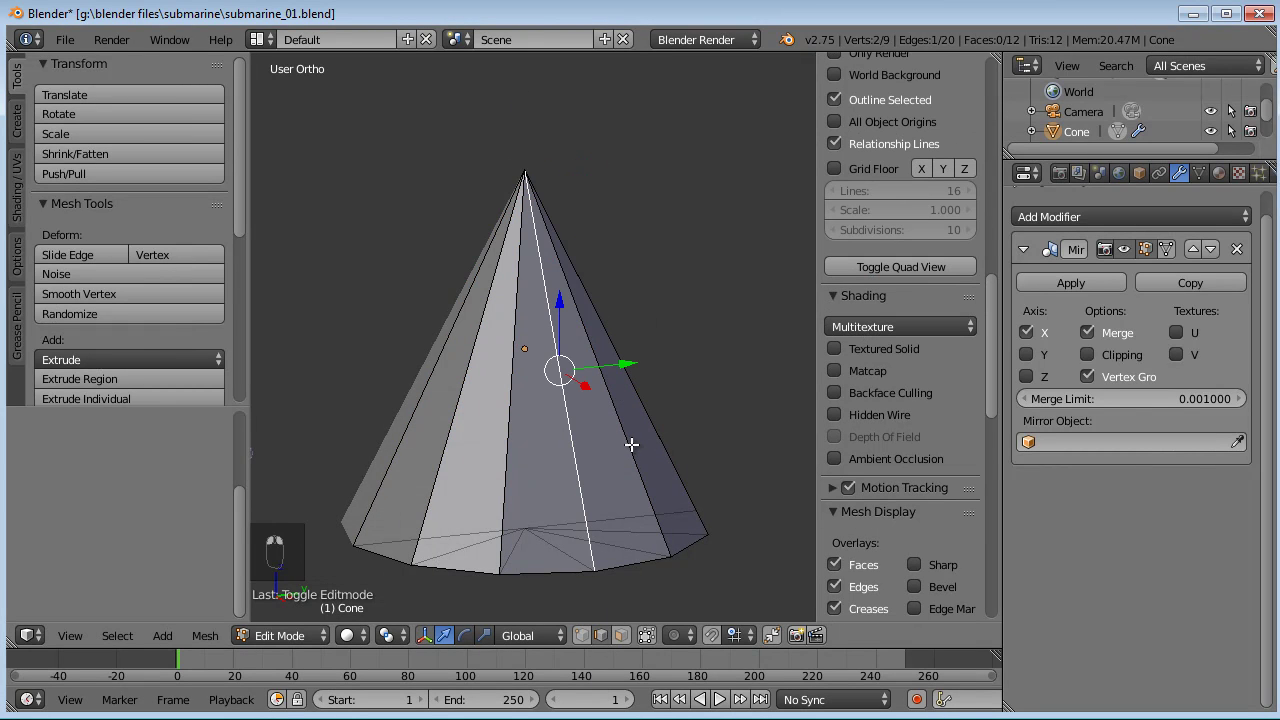
pyautogui.moveTo(463, 439); pyautogui.dragTo(345, 502, button='middle')
pyautogui.keyDown('shift'); pyautogui.rightClick(450, 431); pyautogui.keyUp('shift')
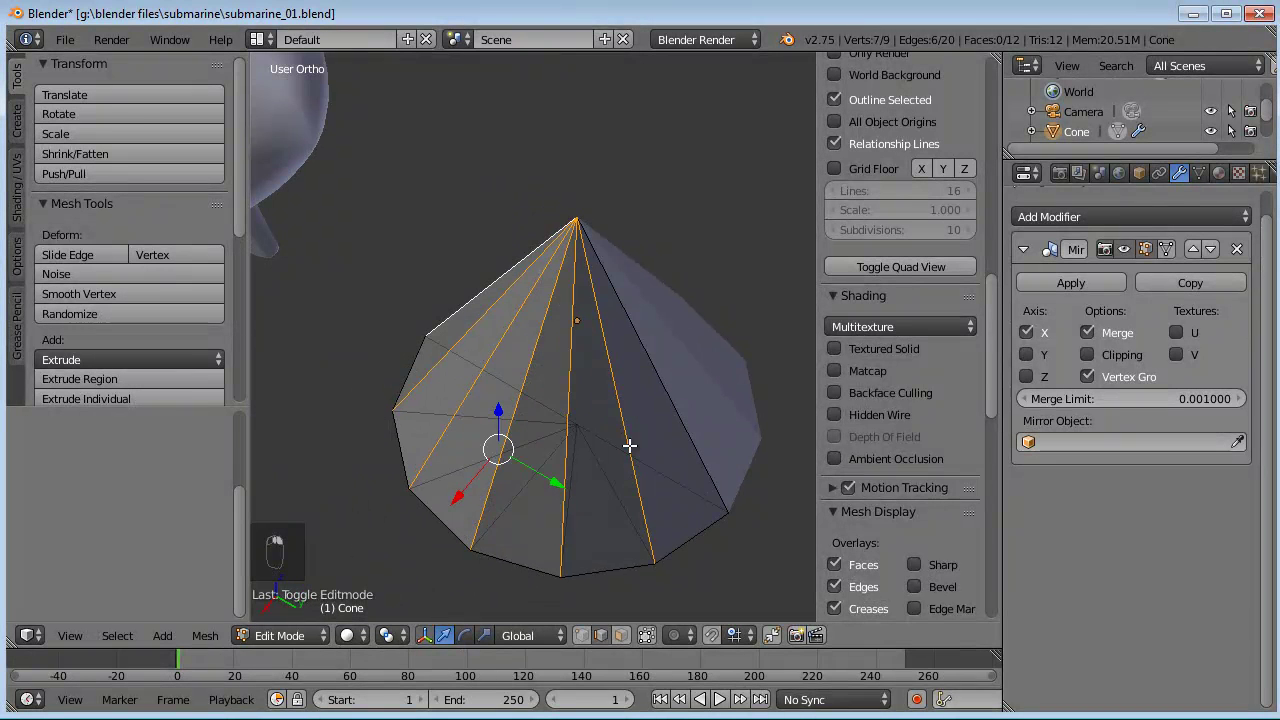
pyautogui.moveTo(660, 398); pyautogui.dragTo(623, 400, button='middle')
pyautogui.press('w')
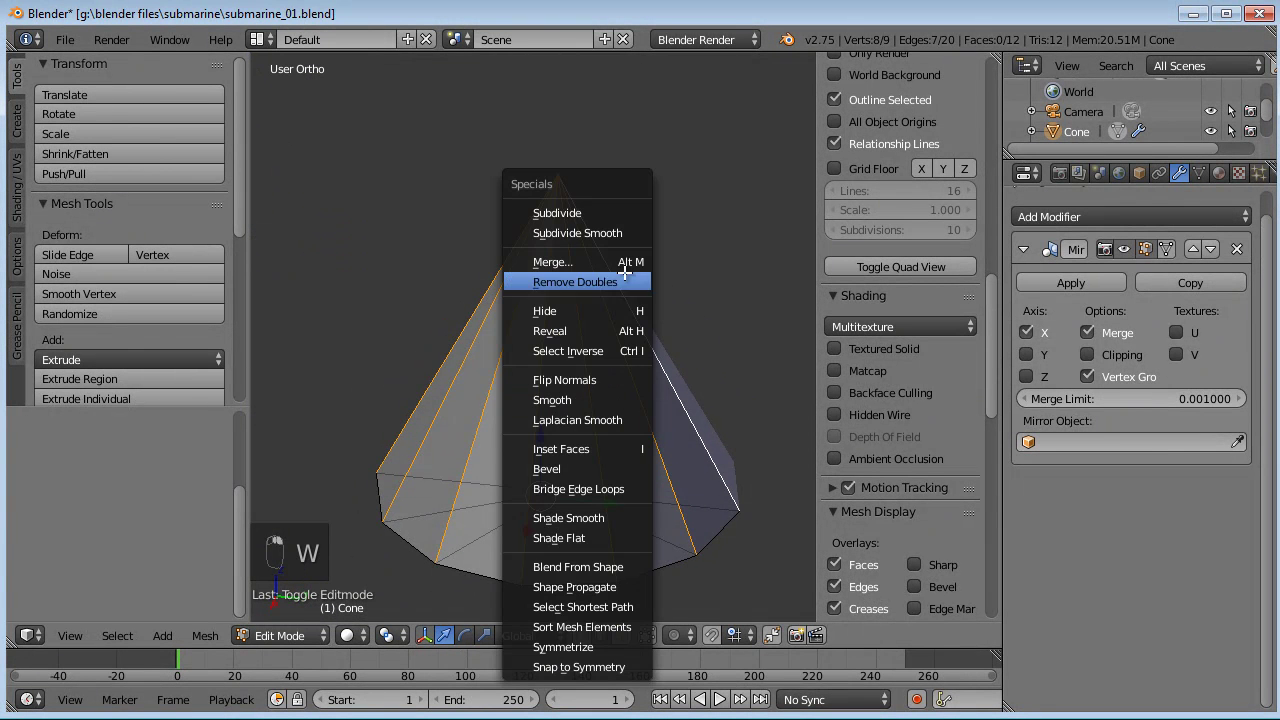
pyautogui.click(610, 212)
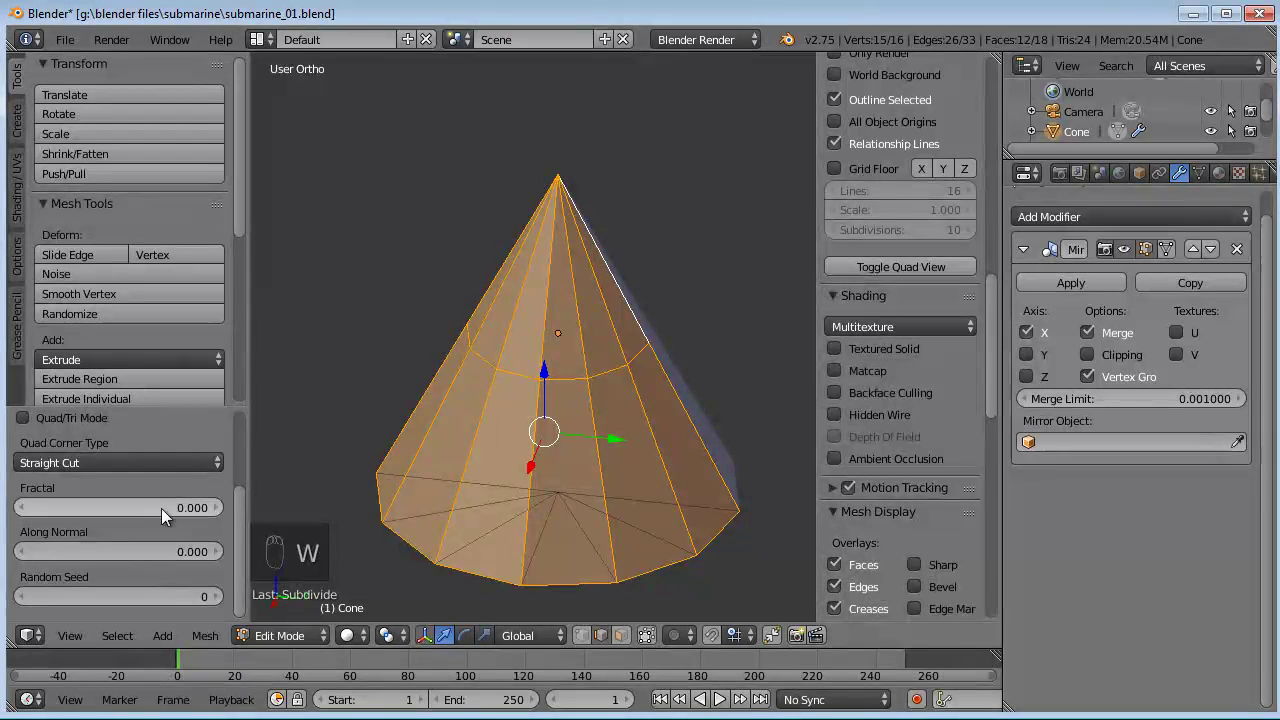
pyautogui.click(216, 468)
pyautogui.click(216, 468)
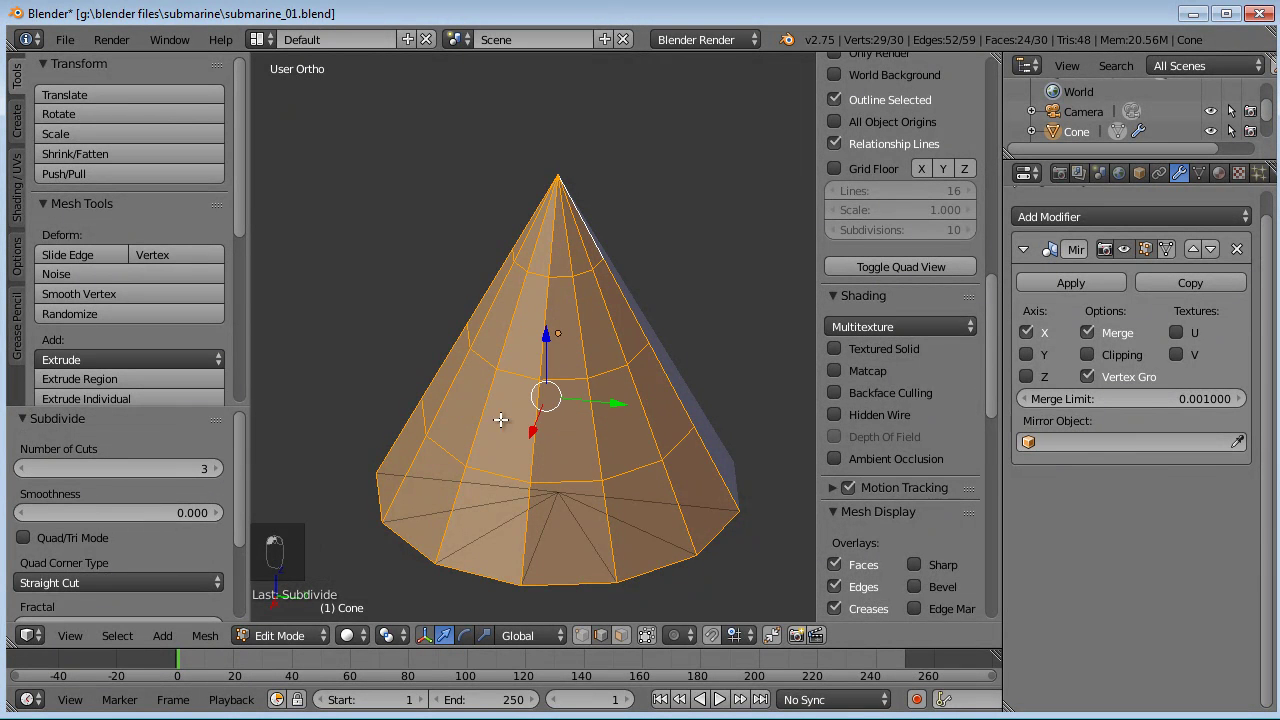
# - Box-select only the cone's tip in the right view and lower it
pyautogui.press('KP_3')
pyautogui.press('a')
pyautogui.press('a')
pyautogui.press('c')
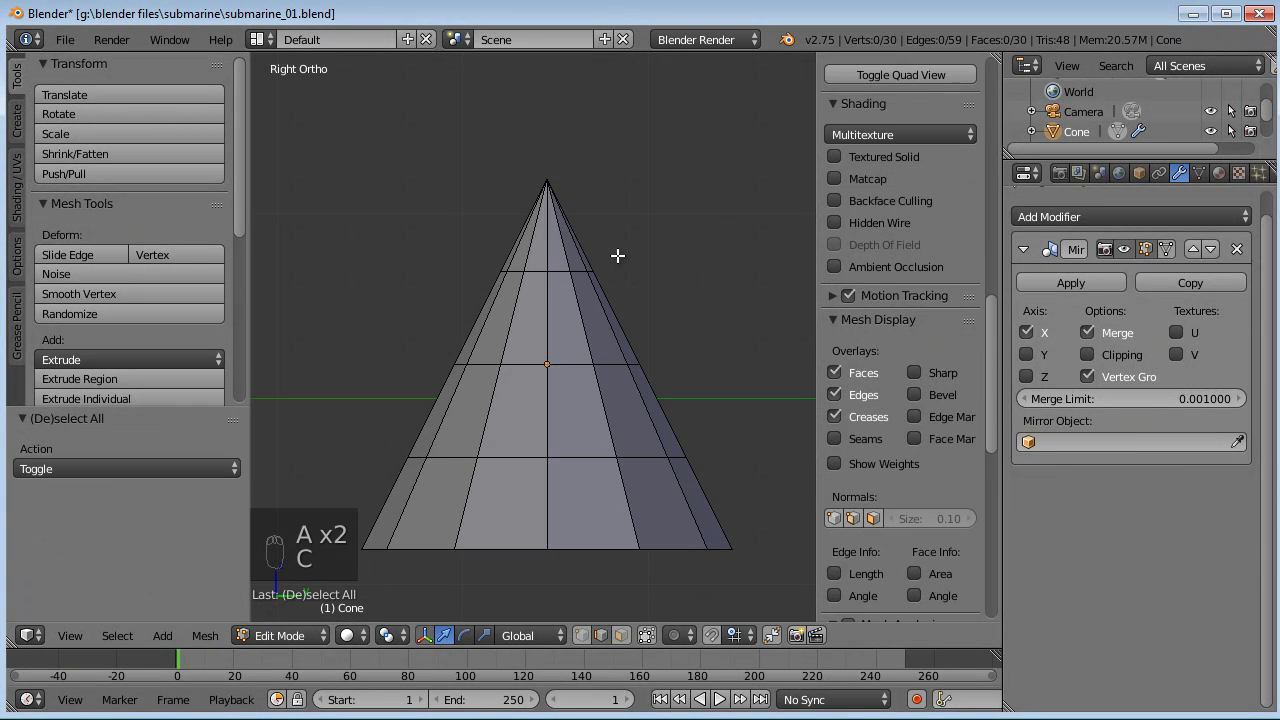
pyautogui.press('b')
pyautogui.moveTo(563, 177); pyautogui.dragTo(492, 224)
pyautogui.press('g')
pyautogui.click(494, 248)
# - Move the tip and the uppermost edge ring about -0.135 along Z
pyautogui.press('a')
pyautogui.press('b')
pyautogui.moveTo(666, 189); pyautogui.dragTo(453, 301)
pyautogui.press('g')
pyautogui.press('z')
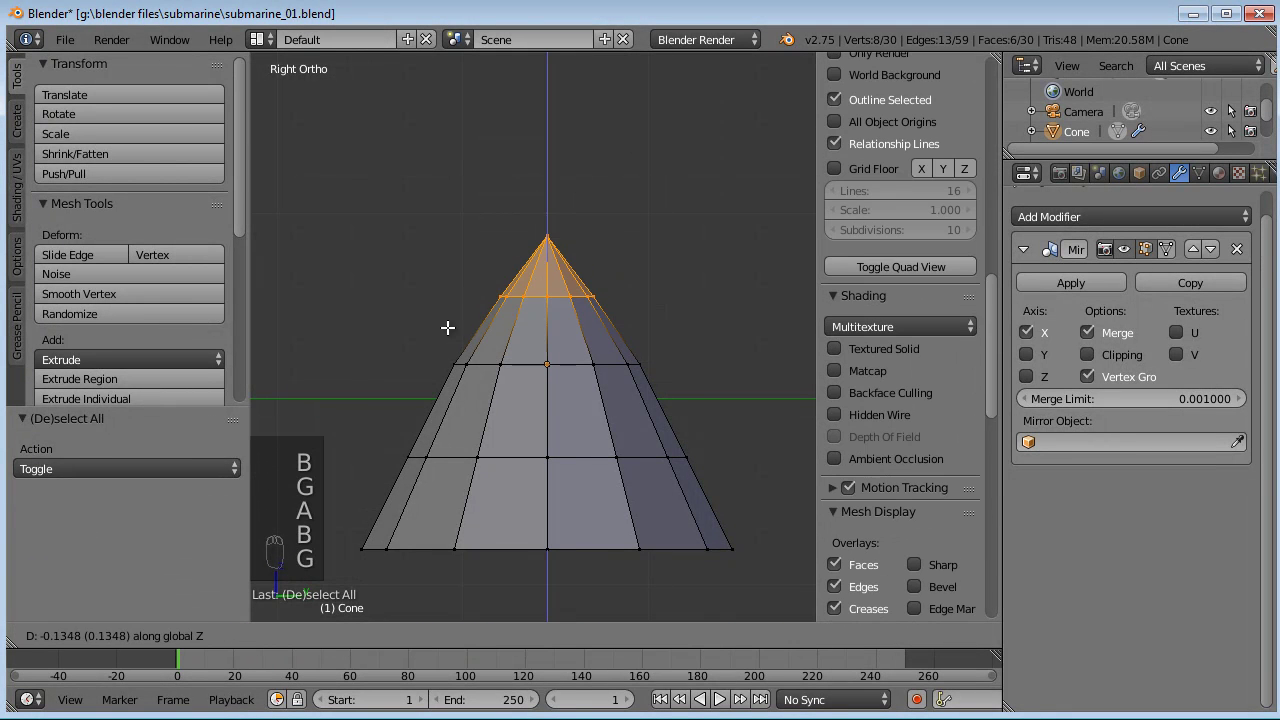
pyautogui.click(447, 330)
# - Move the tip and the two upper edge rings about -0.167 along Z
pyautogui.press('a')
pyautogui.press('b')
pyautogui.moveTo(694, 226); pyautogui.dragTo(414, 396)
pyautogui.press('g')
pyautogui.press('z')
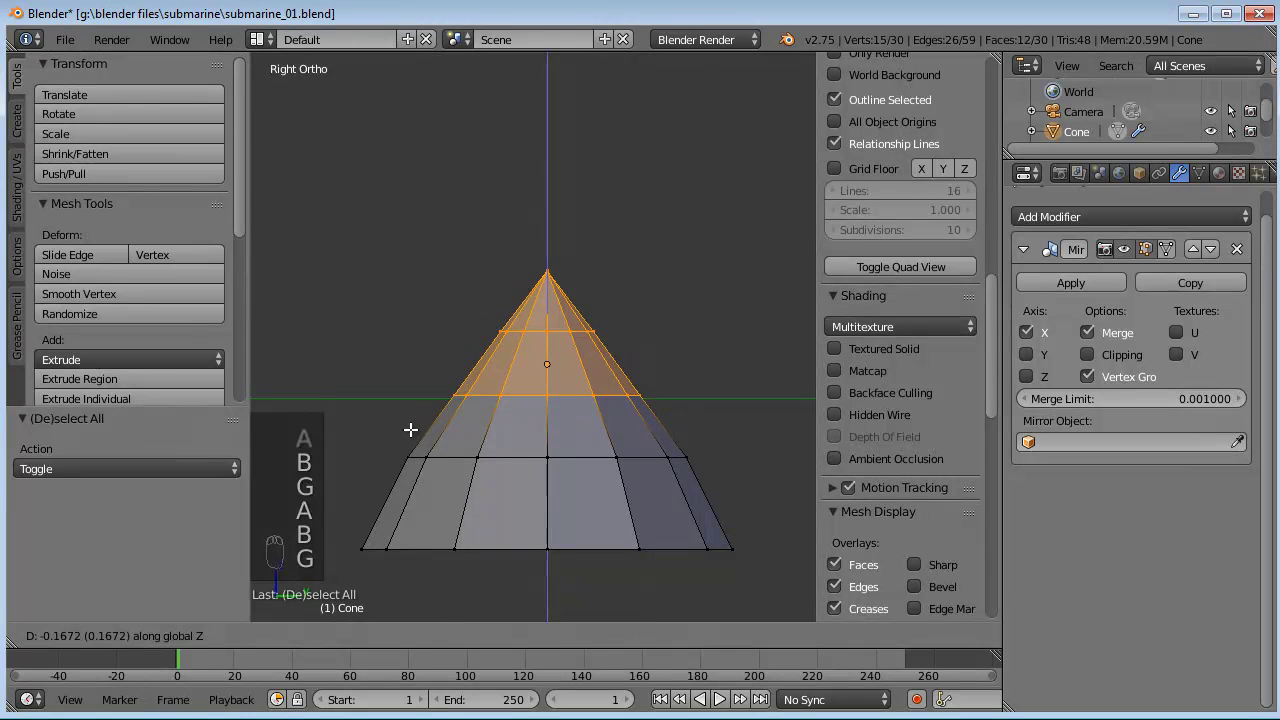
pyautogui.click(410, 431)
# - Box-select the tip and the three upper edge rings, compress them along Z, and lower them 0.178 along Z
pyautogui.press('a')
pyautogui.press('b')
pyautogui.moveTo(743, 217); pyautogui.dragTo(390, 480)
pyautogui.press('s')
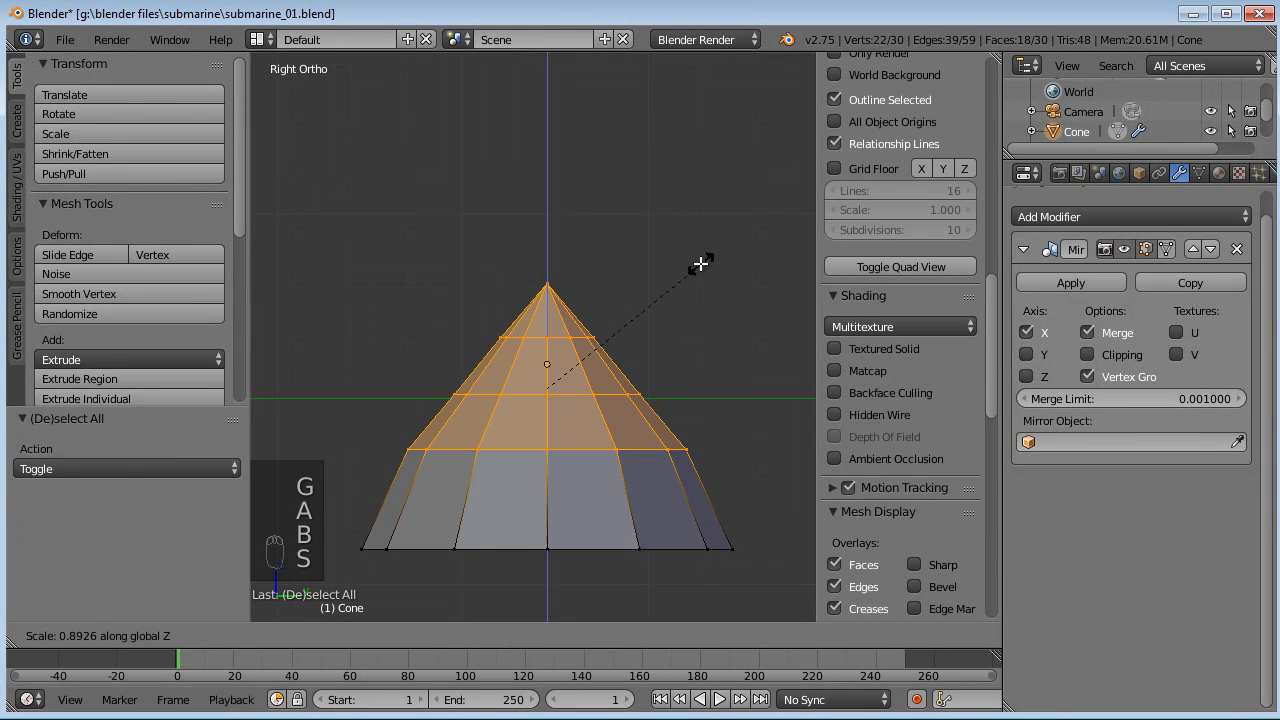
pyautogui.click(690, 264)
pyautogui.press('g')
pyautogui.press('z')
pyautogui.click(688, 301)
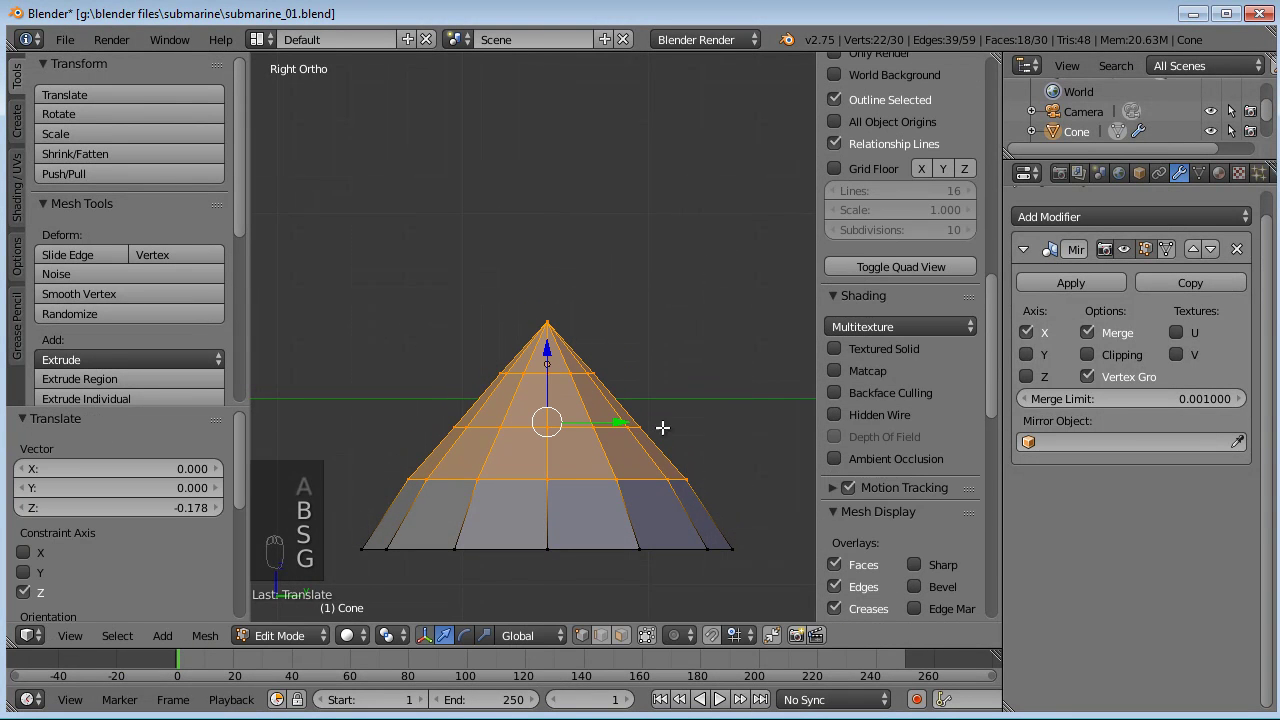
# - Select the cone's middle edge ring and scale it to about 1.047
pyautogui.keyDown('alt'); pyautogui.rightClick(652, 427); pyautogui.keyUp('alt')
pyautogui.press('s')
pyautogui.click(676, 414)
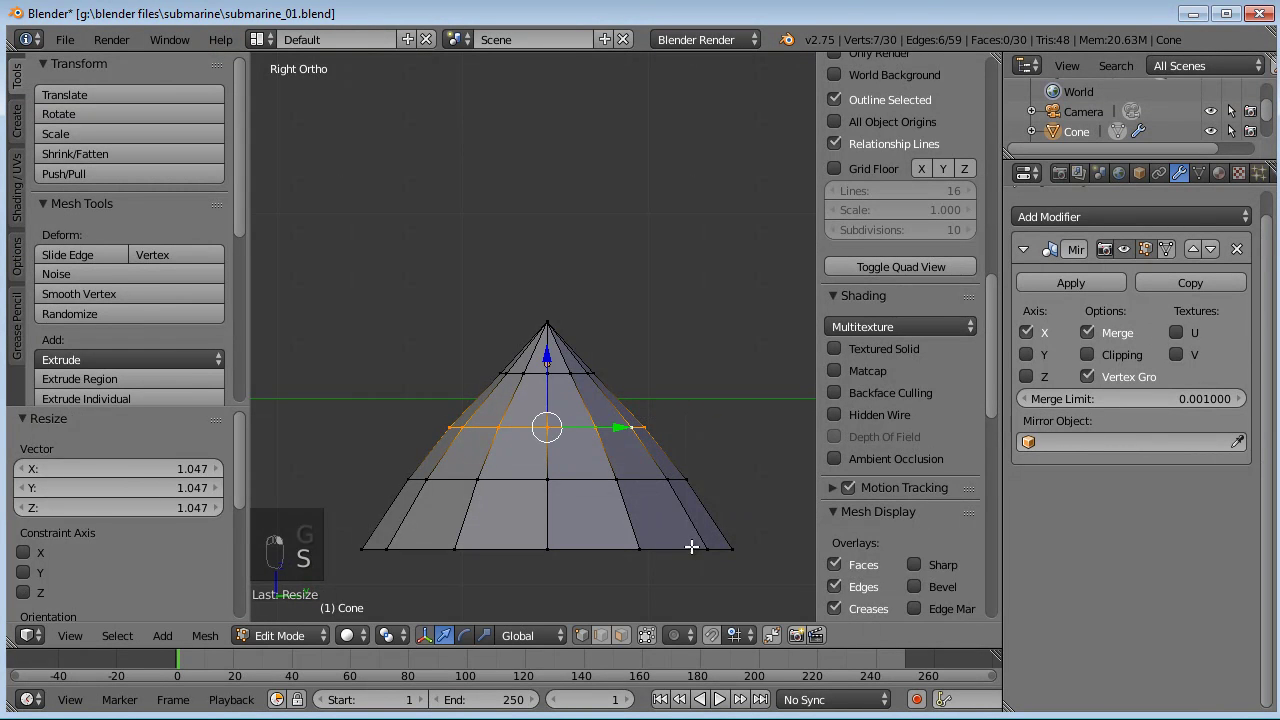
# - Box-select the cone's base vertices and scale the base ring down slightly
pyautogui.press('a')
pyautogui.press('b')
pyautogui.moveTo(762, 536); pyautogui.dragTo(334, 565)
pyautogui.press('s')
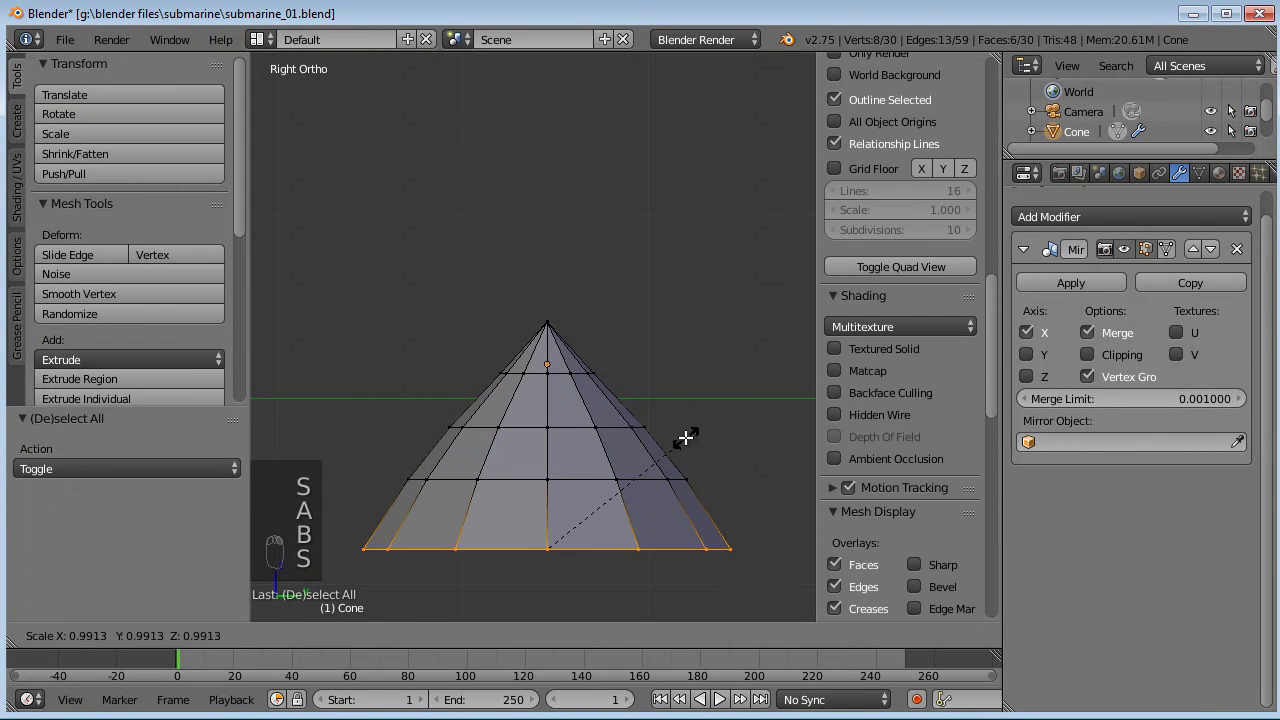
pyautogui.click(668, 437)
# - Select only the edge ring just above the base and raise or lower it along Z to round the profile
pyautogui.press('a')
pyautogui.press('b')
pyautogui.moveTo(738, 455); pyautogui.dragTo(365, 502)
pyautogui.press('g')
pyautogui.press('z')
pyautogui.click(645, 428)
# - Box-select only the cone's tip and lower it about 0.086 along Z
pyautogui.press('a')
pyautogui.press('b')
pyautogui.moveTo(671, 279); pyautogui.dragTo(524, 343)
pyautogui.press('g')
pyautogui.press('z')
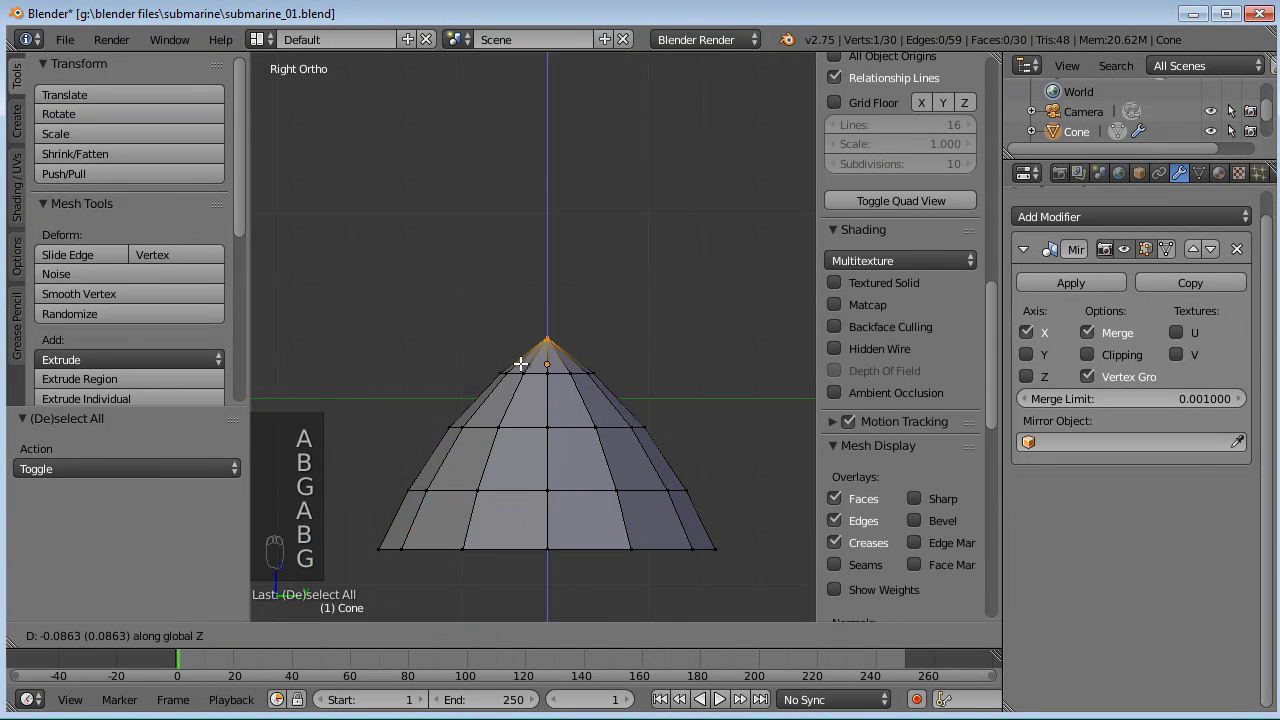
pyautogui.click(583, 343)
# - Select the whole cone mesh and rotate it 90° in the right view so its tip points away from the submarine
pyautogui.scroll(-3, 609, 334)
pyautogui.scroll(1, 611, 332)
pyautogui.write('a')
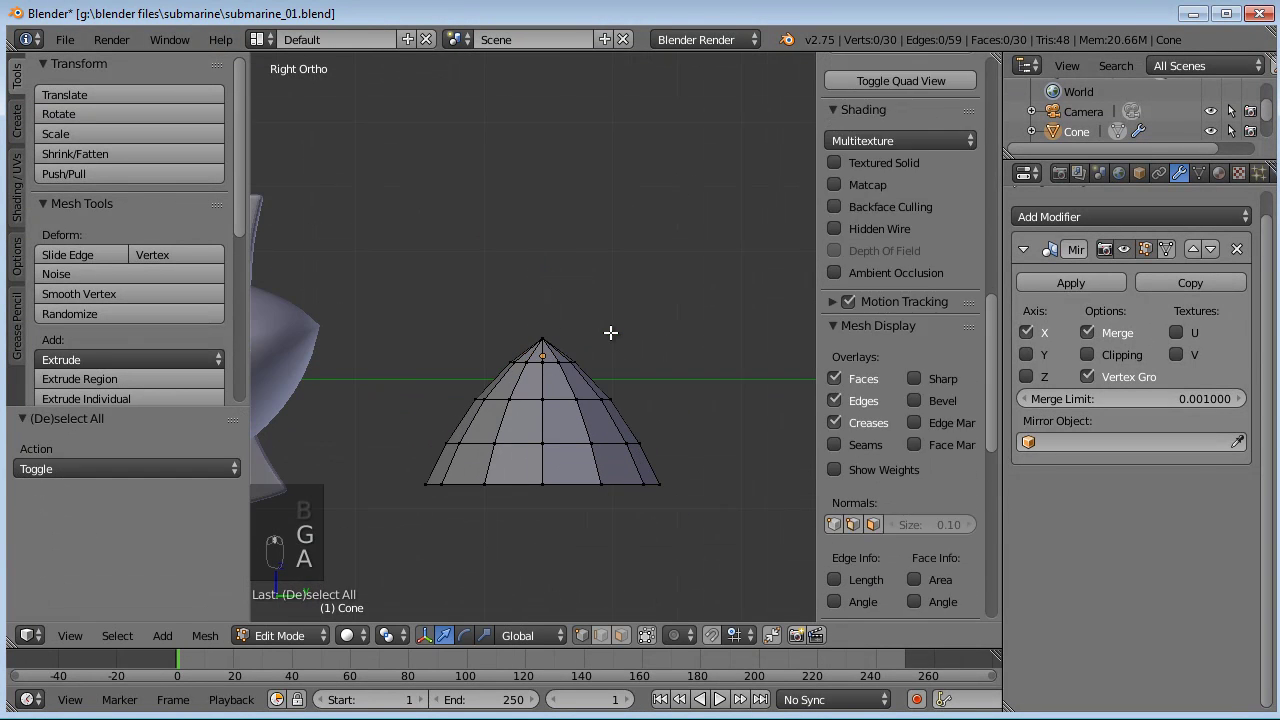
pyautogui.write('ar90')
pyautogui.press('Return')
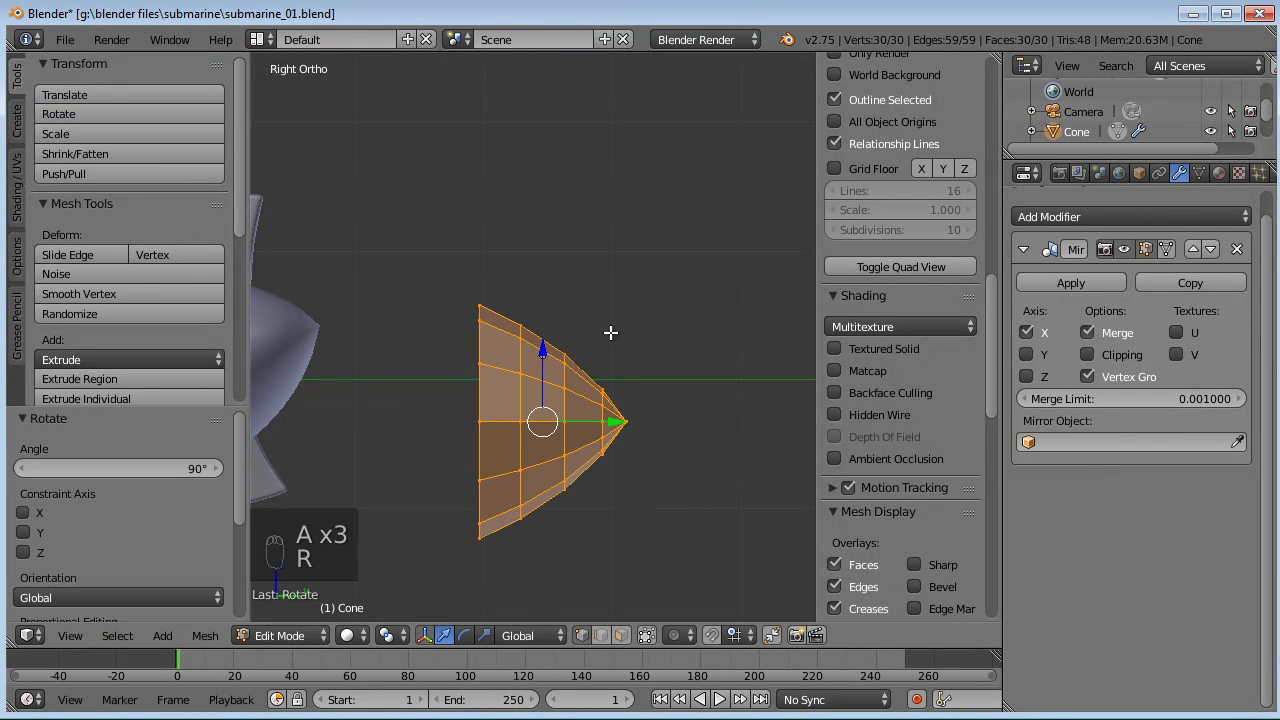
pyautogui.keyDown('shift'); pyautogui.moveTo(603, 351); pyautogui.dragTo(568, 347, button='middle'); pyautogui.keyUp('shift')
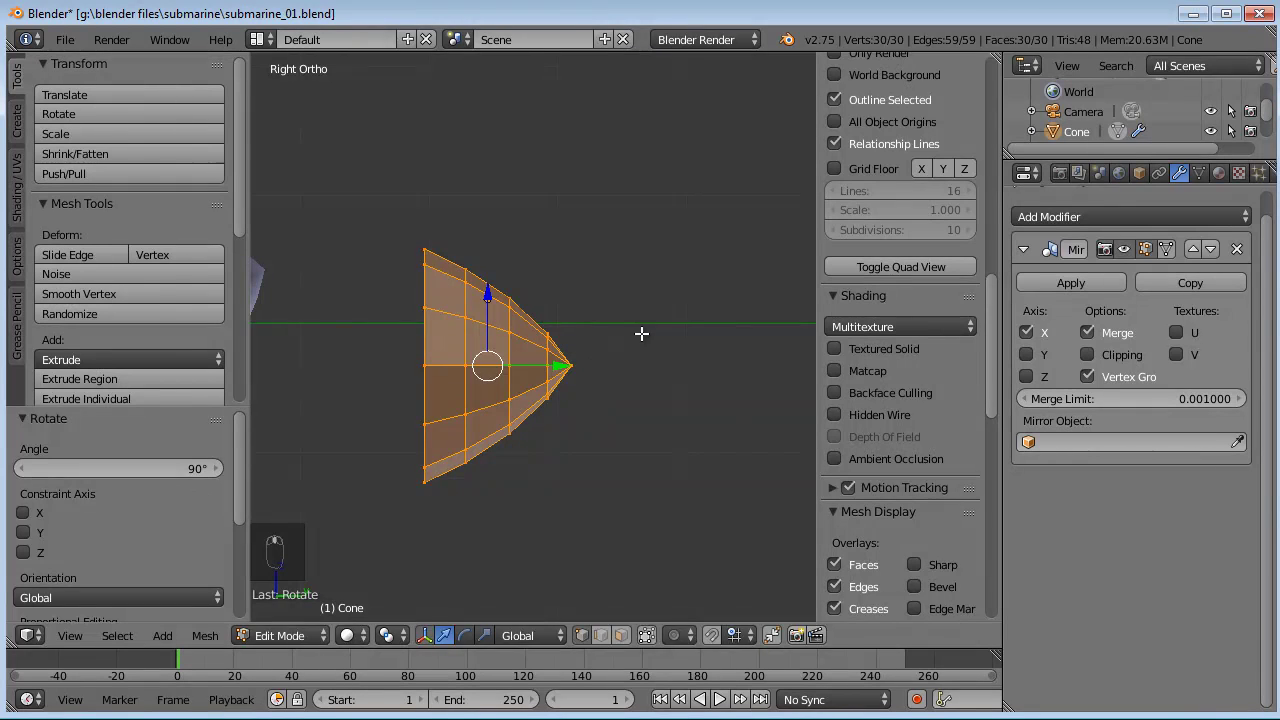
# - Scale the whole cone to about 0.746 and raise it about 0.51 along Z with a slight shift along Y
pyautogui.press('s')
pyautogui.click(603, 333)
pyautogui.press('g')
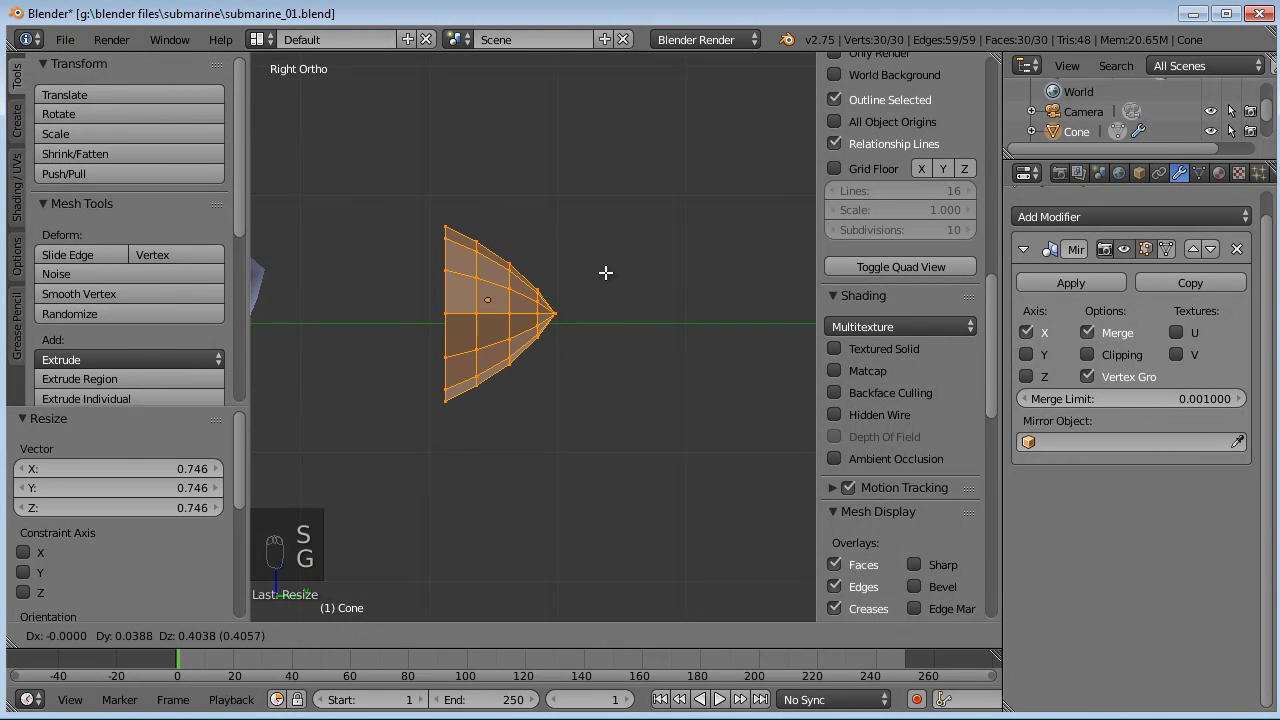
pyautogui.click(615, 259)
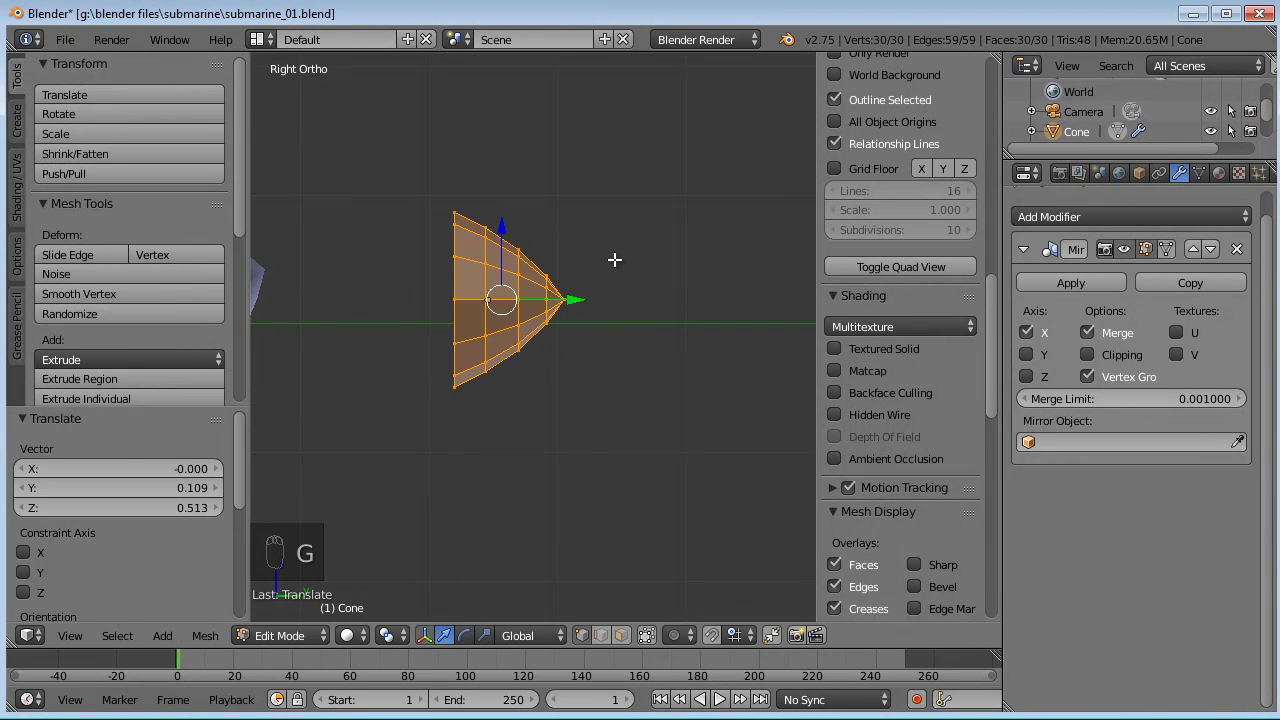
pyautogui.press('g')
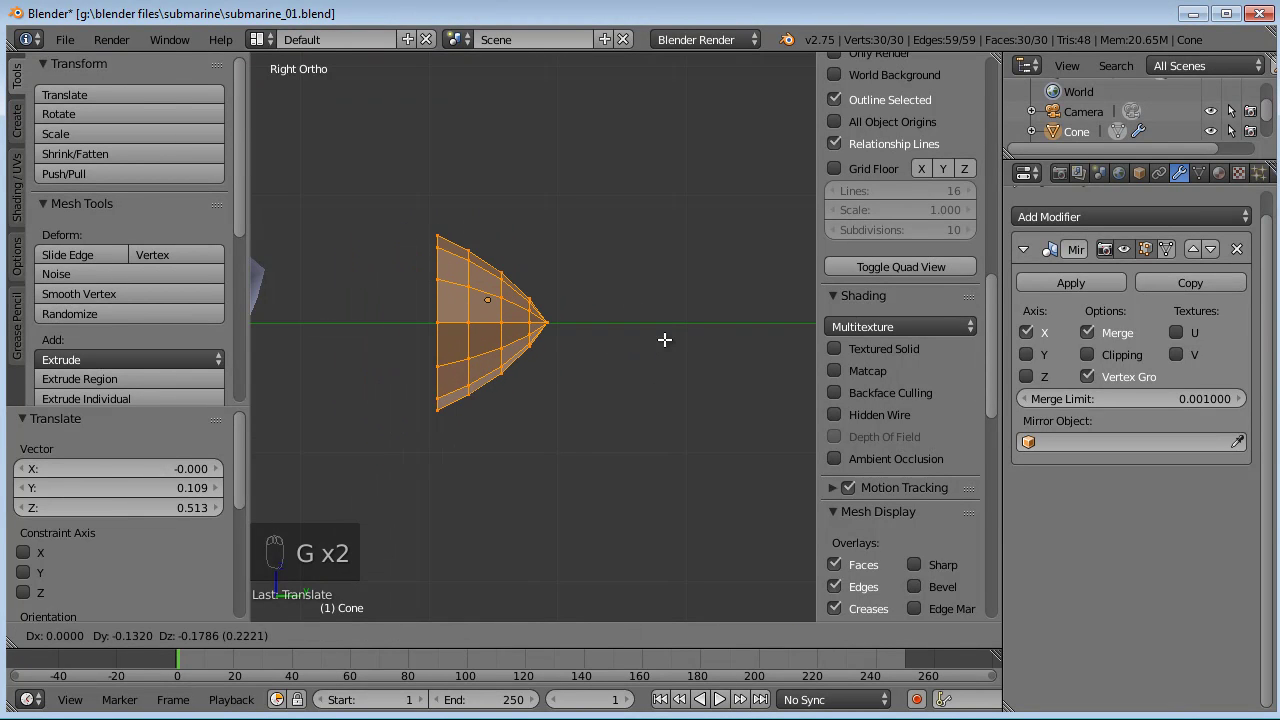
pyautogui.click(676, 323)
pyautogui.keyDown('shift'); pyautogui.moveTo(672, 334); pyautogui.dragTo(619, 414, button='middle'); pyautogui.keyUp('shift')
pyautogui.scroll(2, 598, 450)
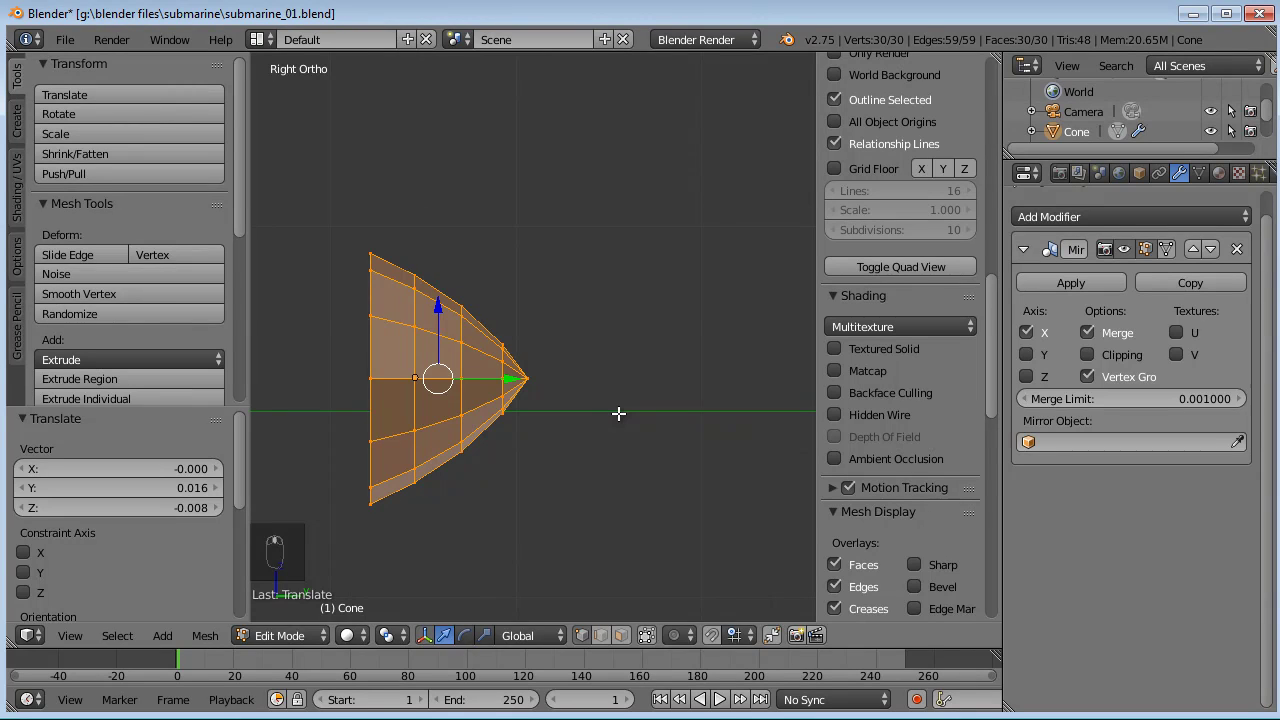
# - Duplicate the cone mesh along Y past its tip and scale the copy to about 0.748
pyautogui.hotkey('shift', 'd')
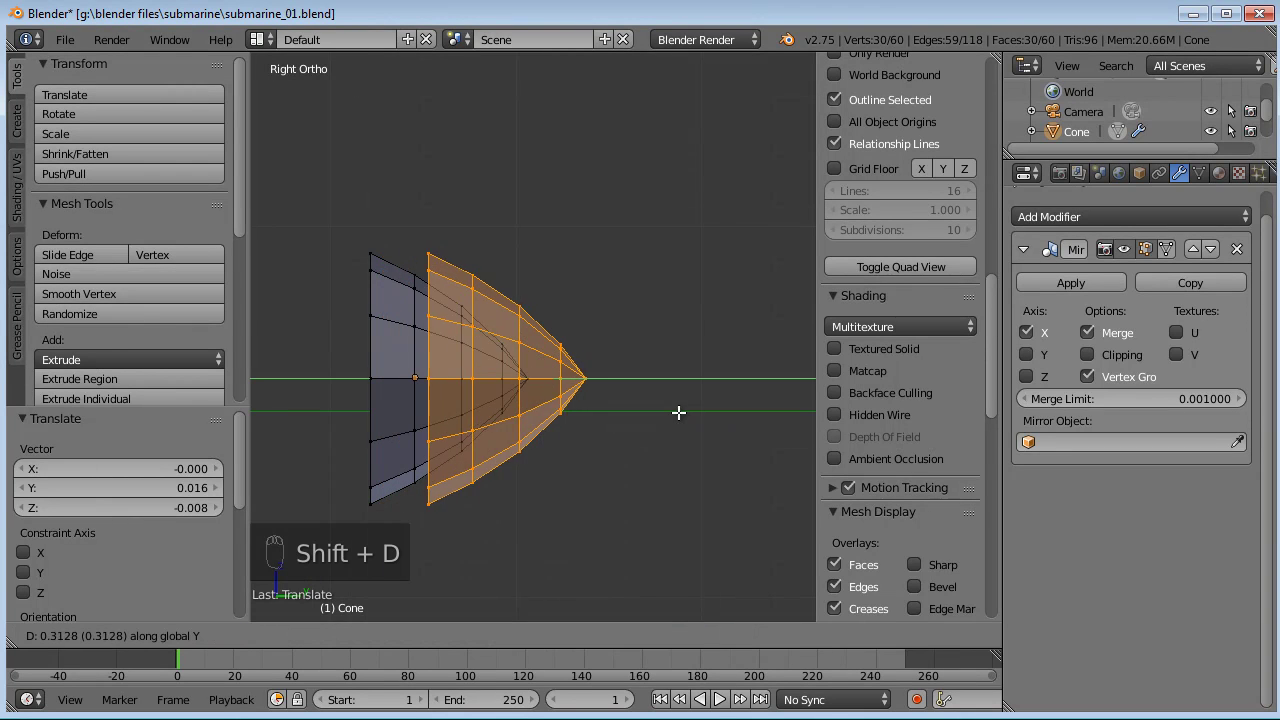
pyautogui.click(726, 414)
pyautogui.press('s')
pyautogui.click(700, 405)
# - Scale the copied cone to about 0.713 along Y, and uniformly to about 0.656
pyautogui.press('s')
pyautogui.press('y')
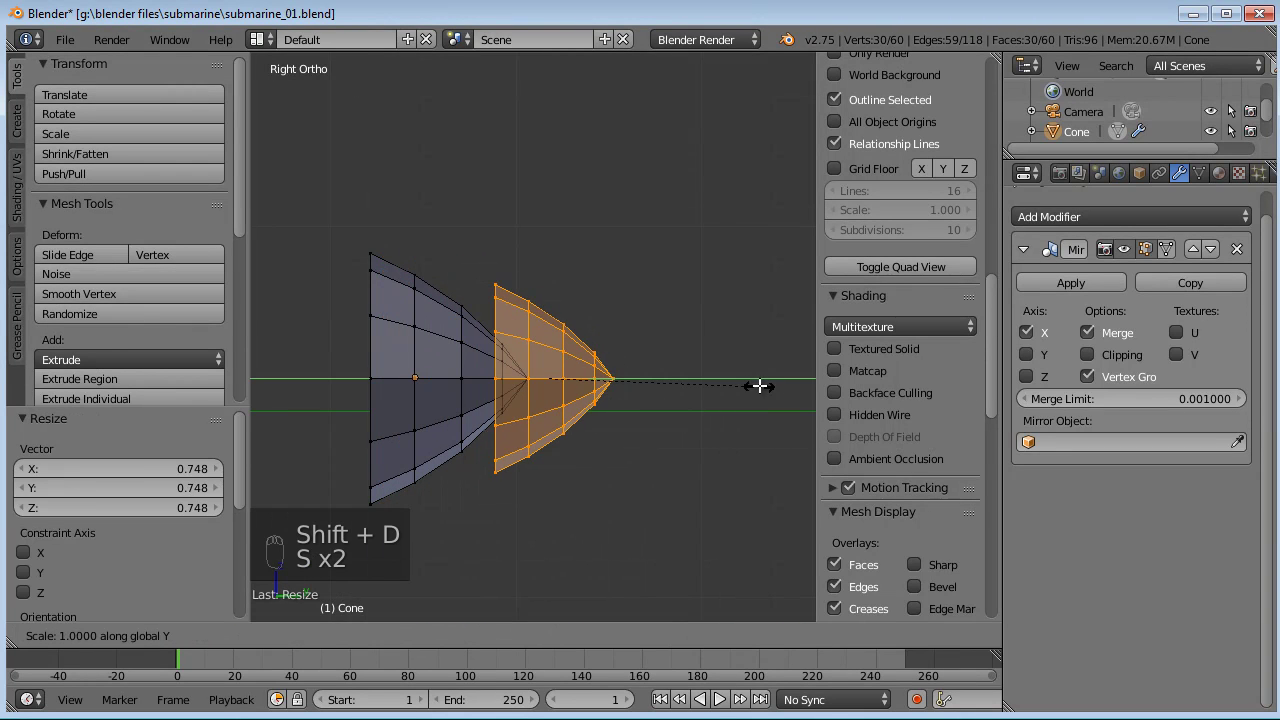
pyautogui.click(690, 381)
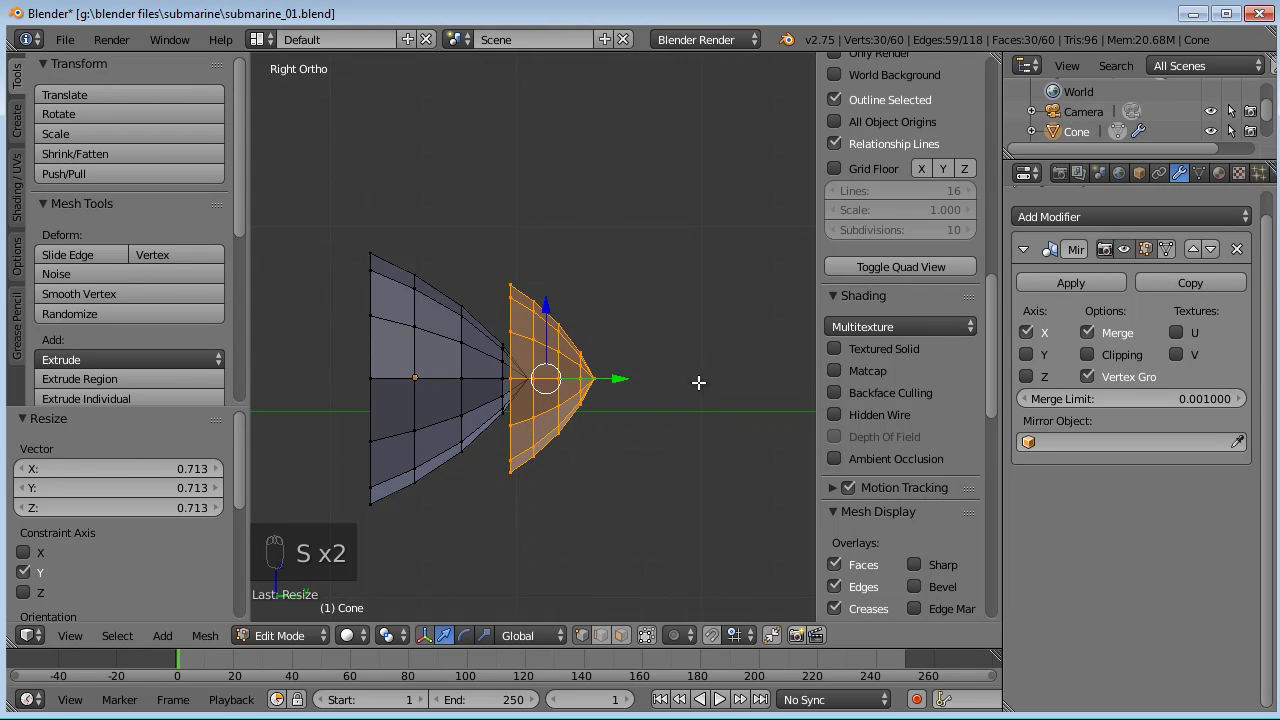
pyautogui.press('s')
pyautogui.click(650, 380)
# - Move the small cone about -0.113 along Y so it overlaps the large cone's tip
pyautogui.press('g')
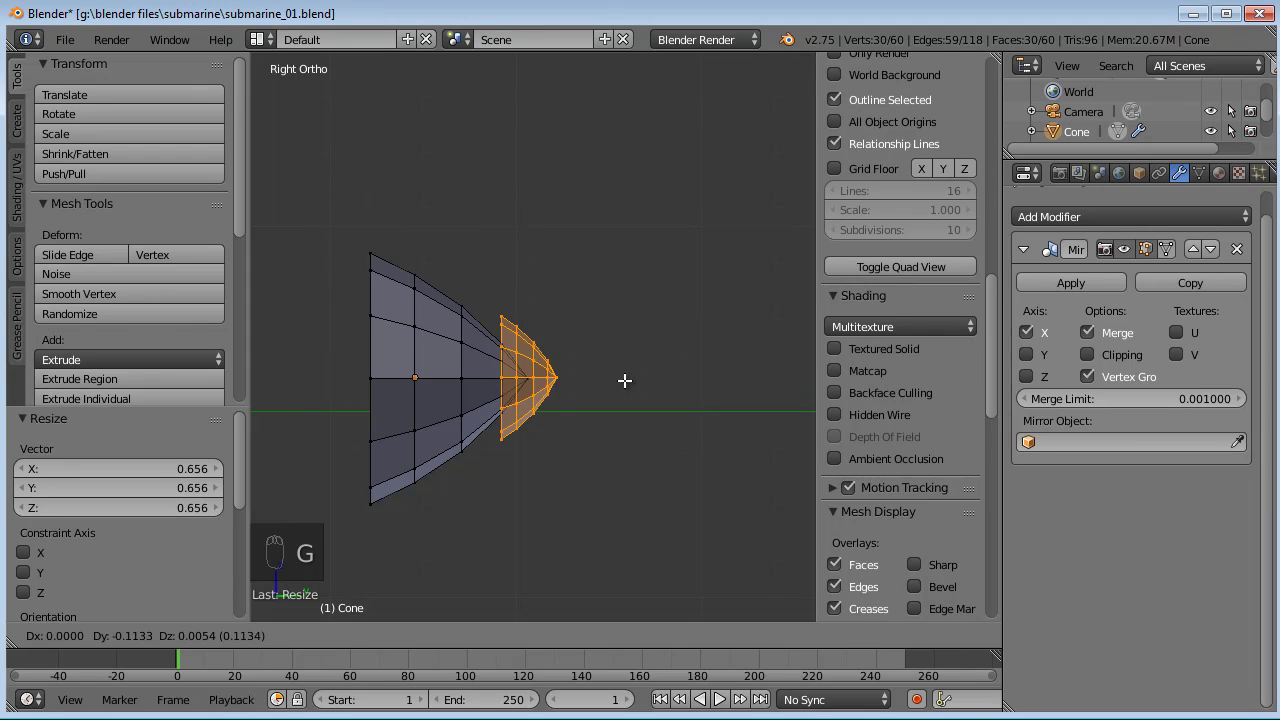
pyautogui.click(624, 380)
pyautogui.scroll(3, 627, 386)
pyautogui.keyDown('shift'); pyautogui.moveTo(603, 402); pyautogui.dragTo(660, 394, button='middle'); pyautogui.keyUp('shift')
# - Enable clipping on the Mirror modifier and move the small cone half along X to the centre line in the top view
pyautogui.moveTo(660, 394); pyautogui.dragTo(794, 460, button='middle')
pyautogui.press('KP_7')
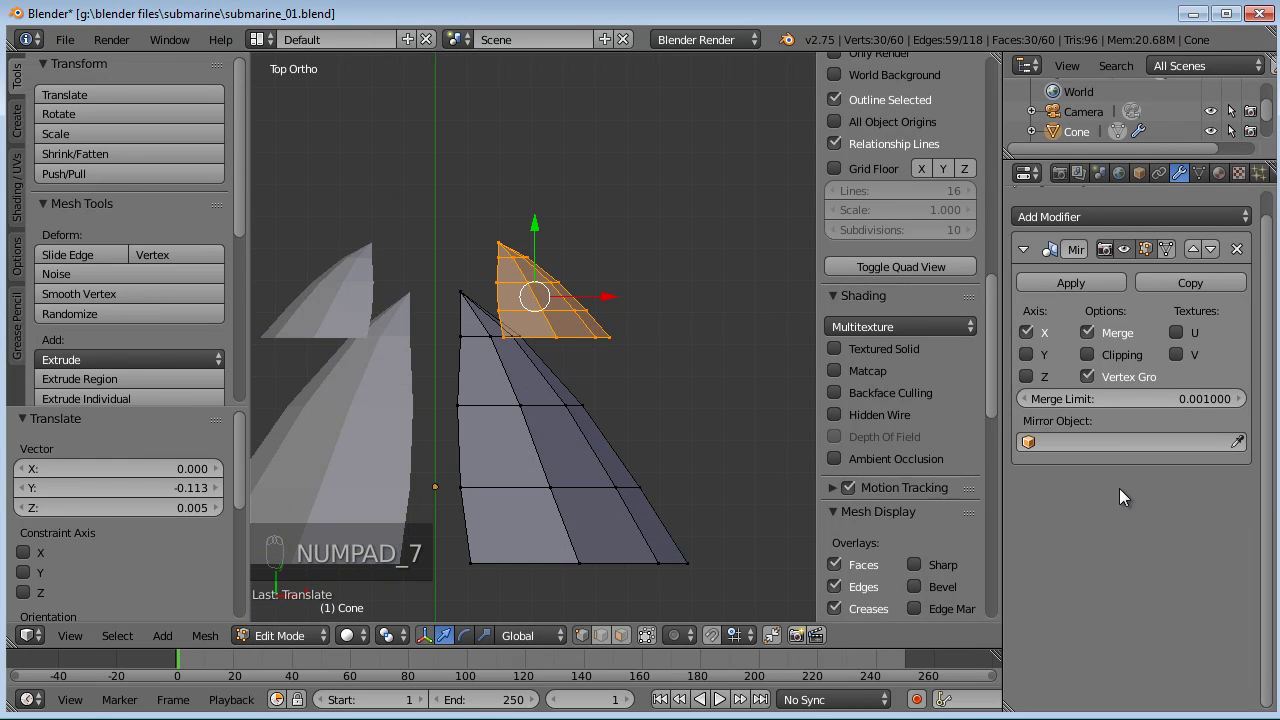
pyautogui.scroll(-1, 603, 386)
pyautogui.keyDown('shift'); pyautogui.moveTo(603, 386); pyautogui.dragTo(641, 296, button='middle'); pyautogui.keyUp('shift')
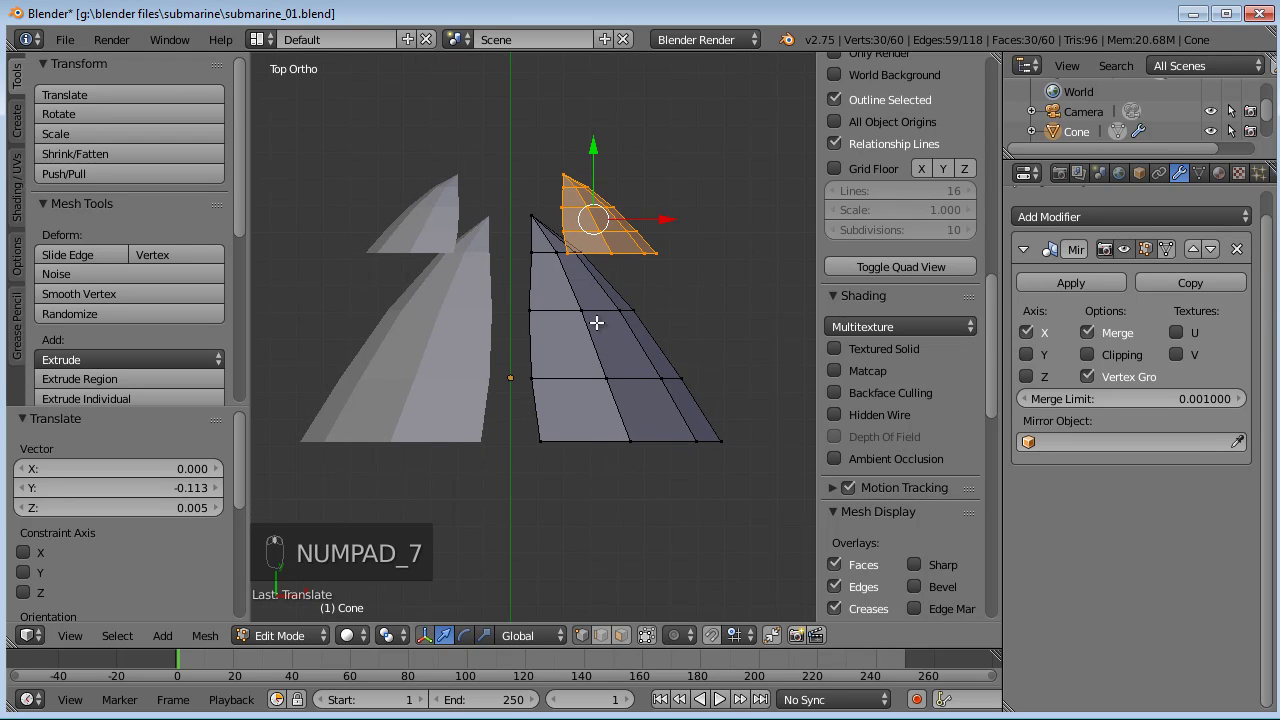
pyautogui.moveTo(678, 224); pyautogui.dragTo(612, 226)
# - Select the entire linked large cone half and move it along X until it meets its mirrored half at the centre
pyautogui.rightClick(612, 375)
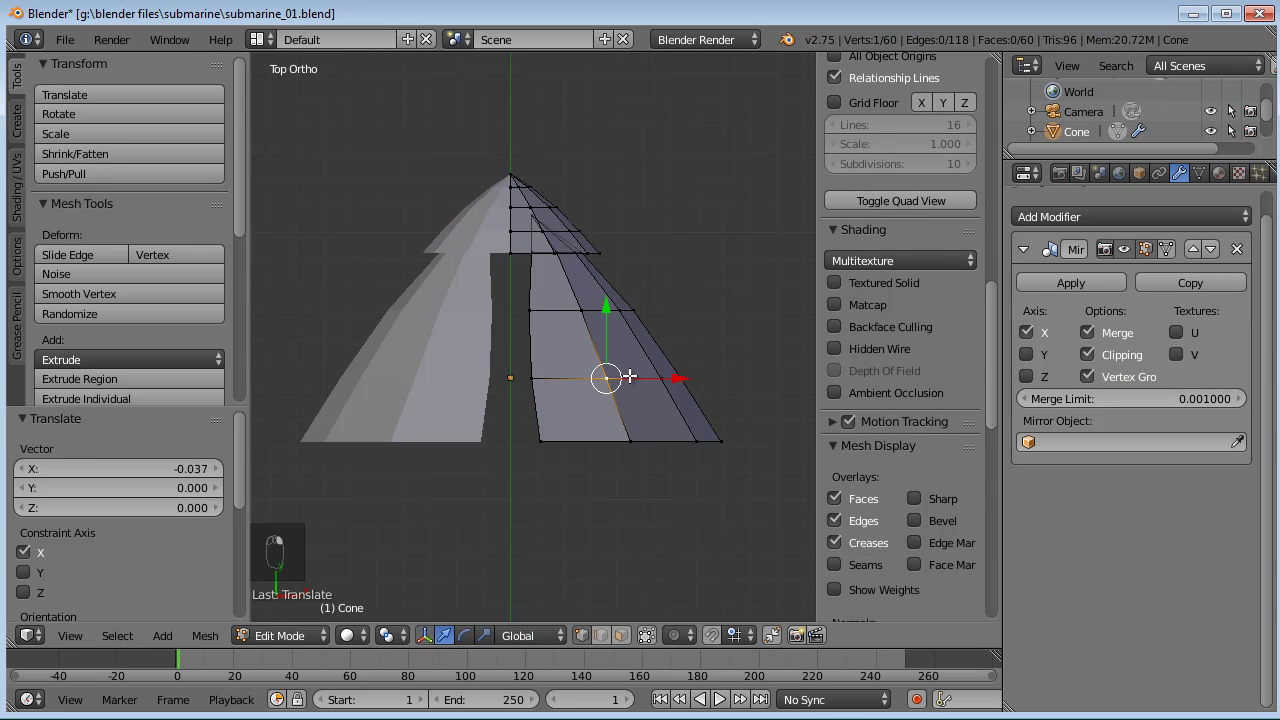
pyautogui.hotkey('ctrl', 'l')
pyautogui.moveTo(668, 345)
pyautogui.mouseDown()
pyautogui.moveTo(644, 346)
pyautogui.moveTo(663, 357)
pyautogui.mouseUp()
pyautogui.moveTo(663, 357); pyautogui.dragTo(352, 232, button='middle')
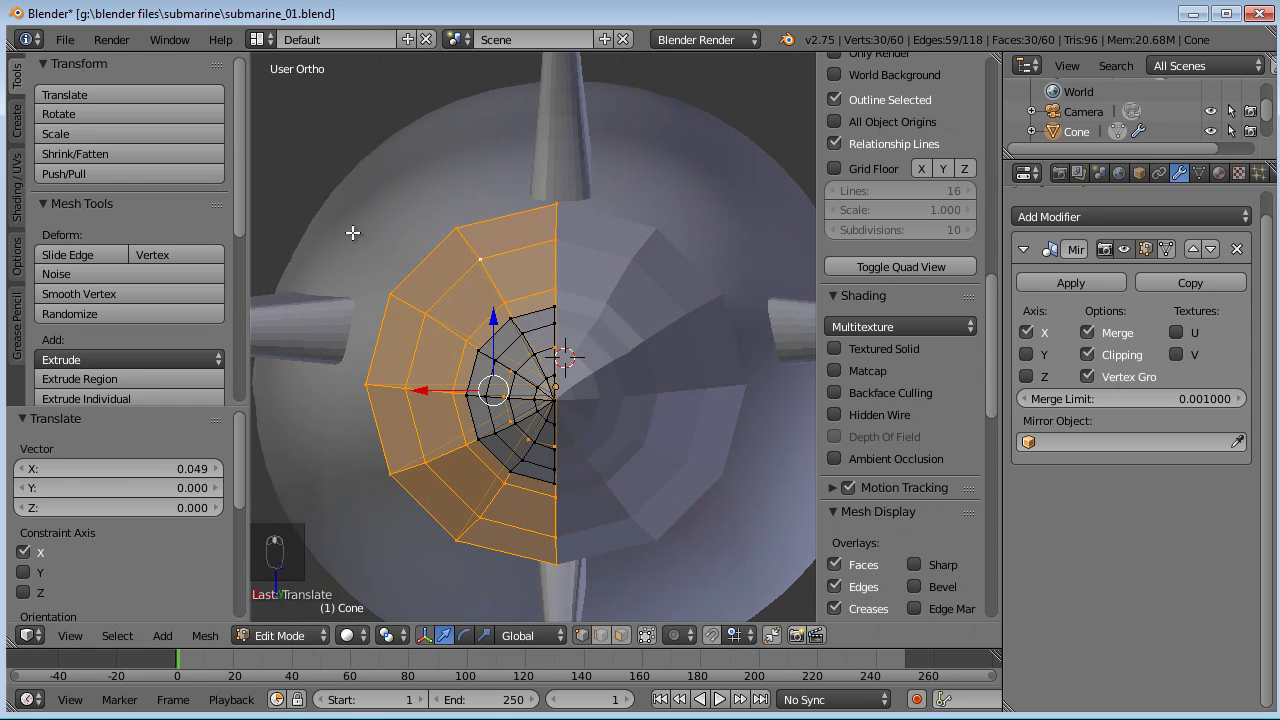
pyautogui.moveTo(436, 392); pyautogui.dragTo(429, 391)
pyautogui.moveTo(429, 391); pyautogui.dragTo(689, 446, button='middle')
# - Select the radial edges of the small cone's base cap and subdivide them with 2 cuts
pyautogui.press('Tab')
pyautogui.press('Tab')
pyautogui.scroll(4, 711, 394)
pyautogui.moveTo(711, 394); pyautogui.dragTo(580, 408, button='middle')
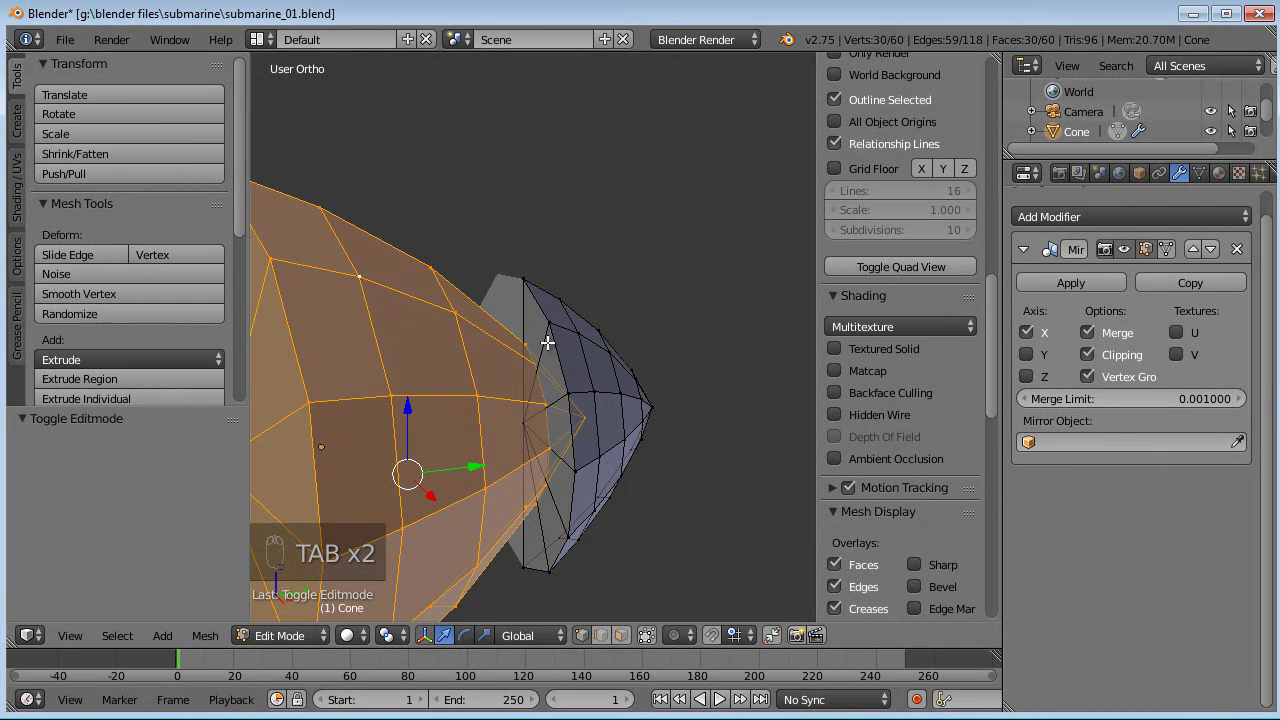
pyautogui.press('a')
pyautogui.keyDown('alt'); pyautogui.rightClick(535, 528); pyautogui.keyUp('alt')
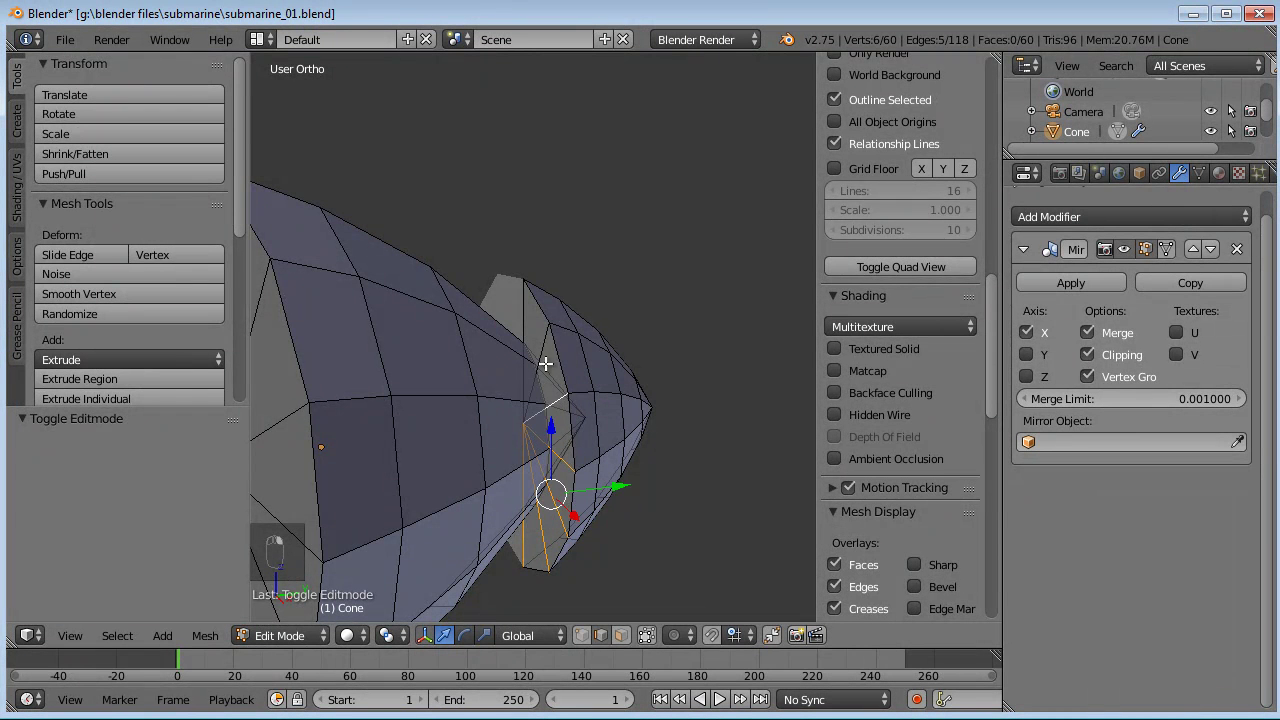
pyautogui.press('w')
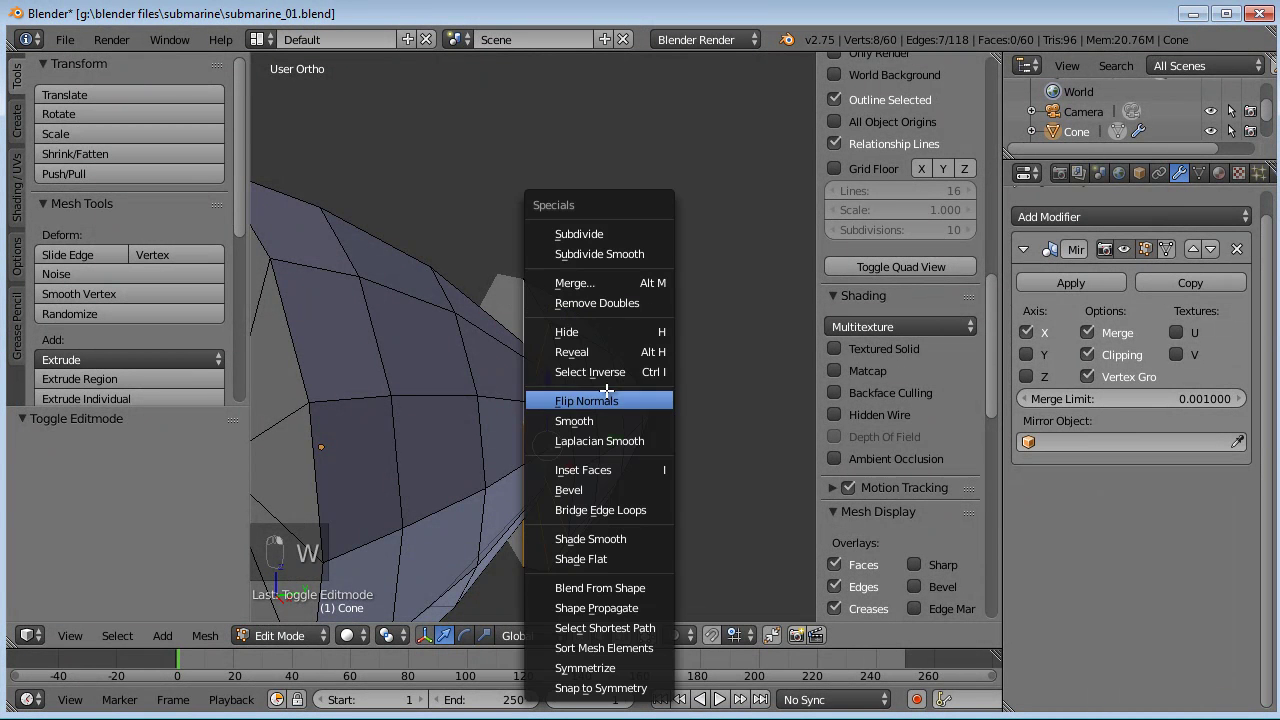
pyautogui.click(600, 233)
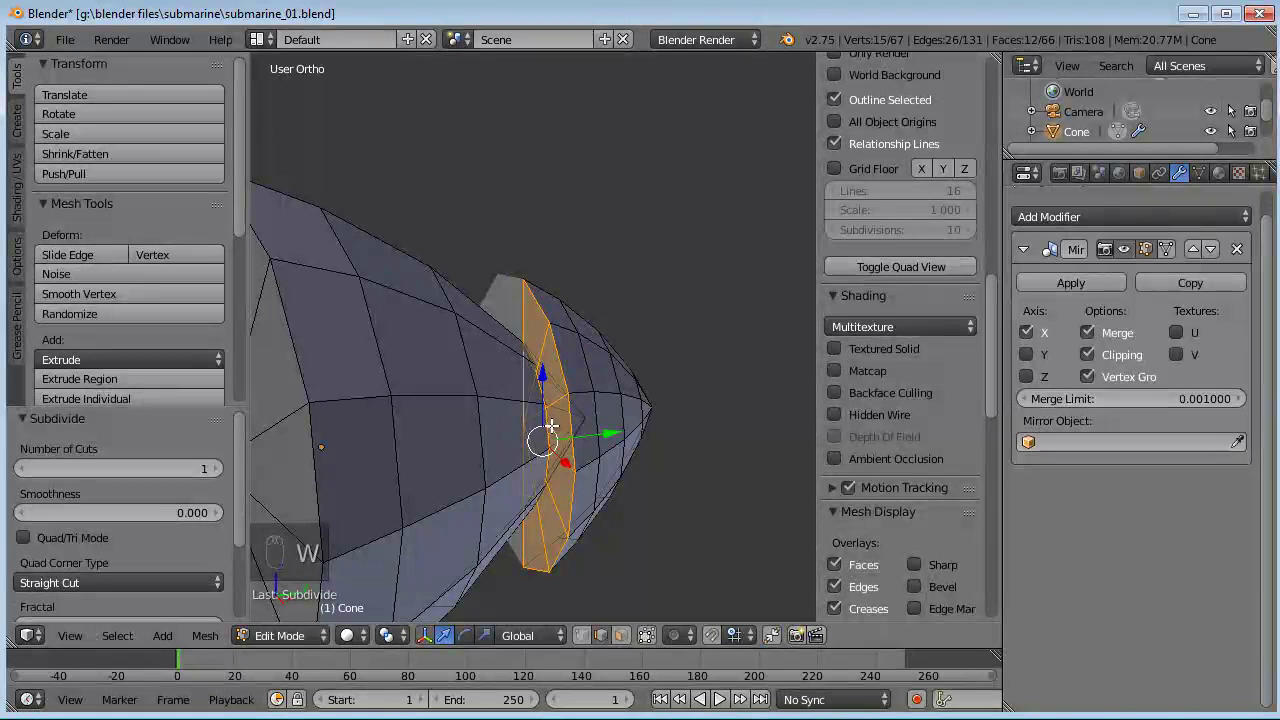
pyautogui.click(217, 468)
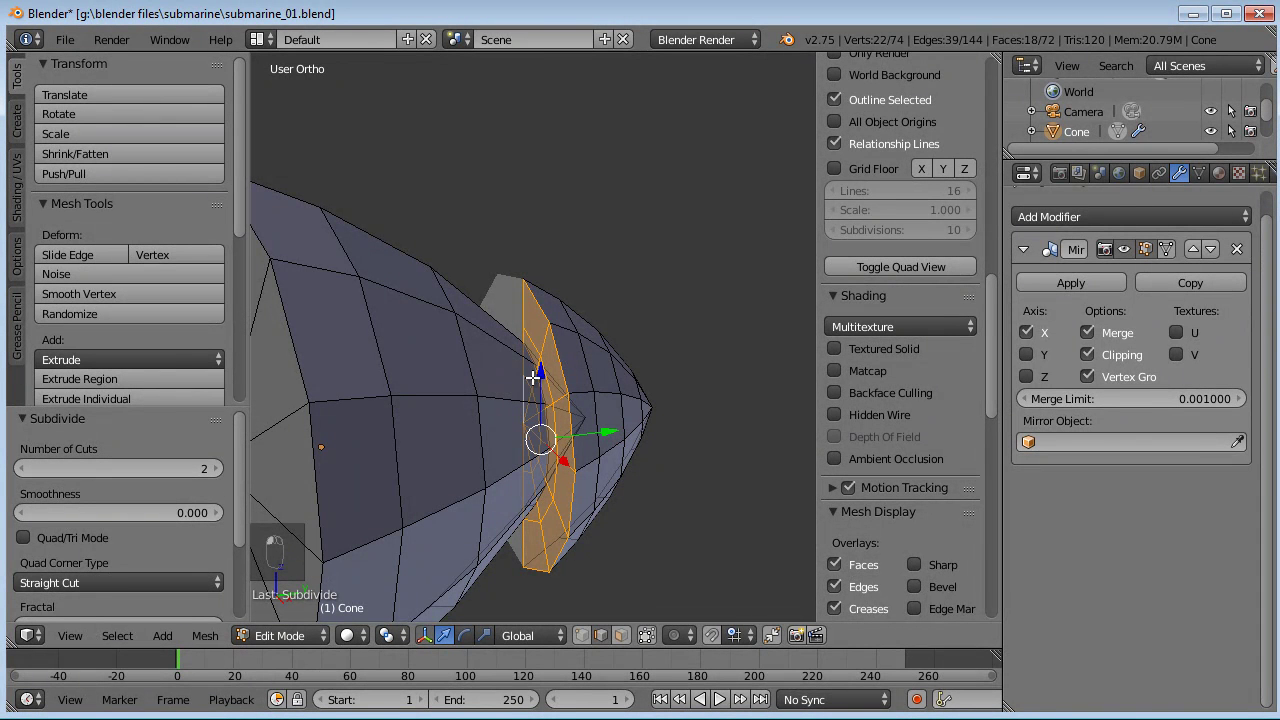
# - Select the outer new edge loop on the small cone's base cap and slide it close to the rim
pyautogui.keyDown('alt'); pyautogui.rightClick(530, 337); pyautogui.keyUp('alt')
pyautogui.press('g')
pyautogui.press('g')
pyautogui.click(611, 354)
# - Leave mesh editing and add a Subdivision Surface modifier to the cone object
pyautogui.press('Tab')
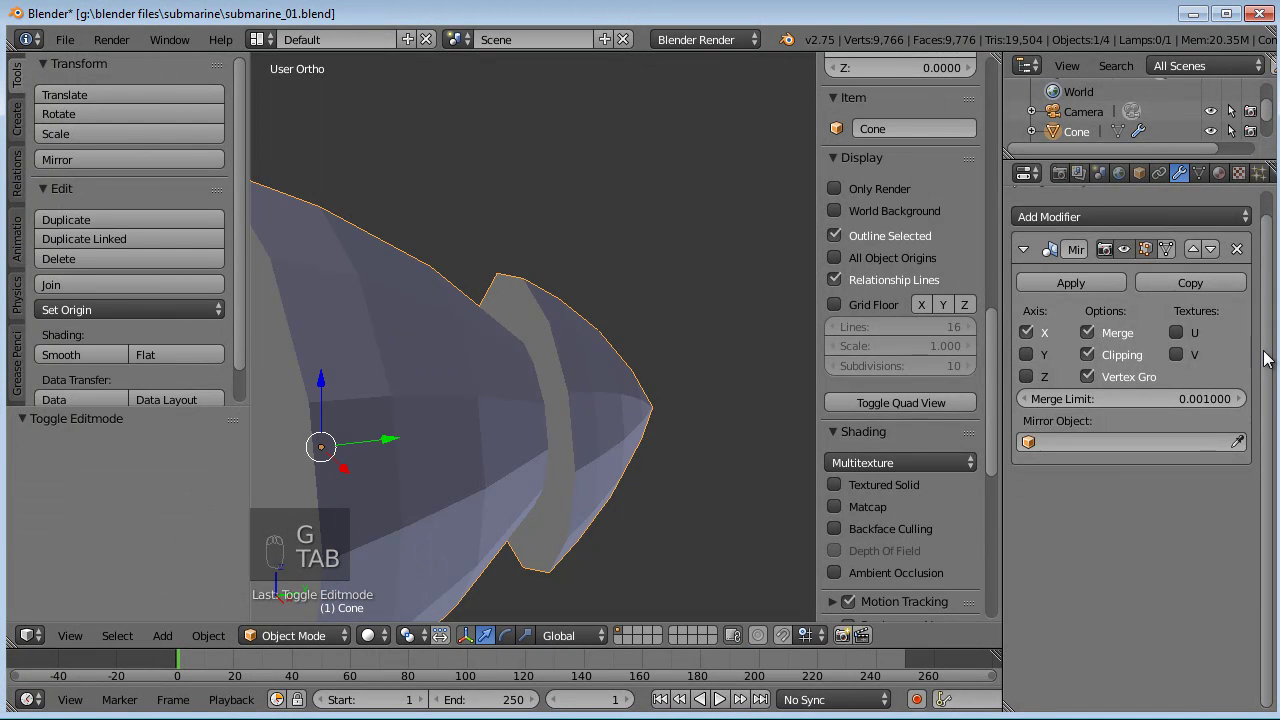
pyautogui.click(1104, 216)
pyautogui.click(880, 550)
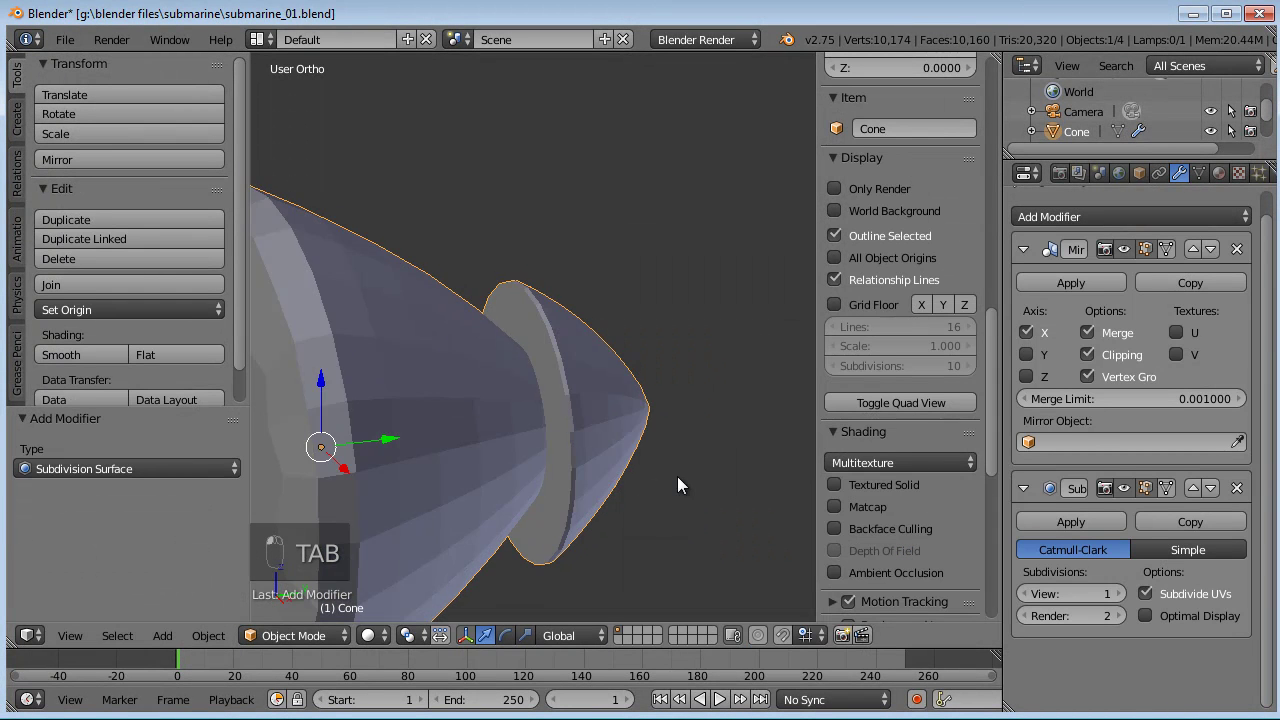
pyautogui.scroll(-3, 600, 415)
pyautogui.moveTo(560, 316); pyautogui.dragTo(665, 418, button='middle')
# - Reopen the cone mesh for editing and subdivide the radial edges of the large cone's base cap with 1 cut
pyautogui.press('Tab')
pyautogui.moveTo(560, 434); pyautogui.dragTo(521, 367, button='middle')
pyautogui.scroll(2, 521, 367)
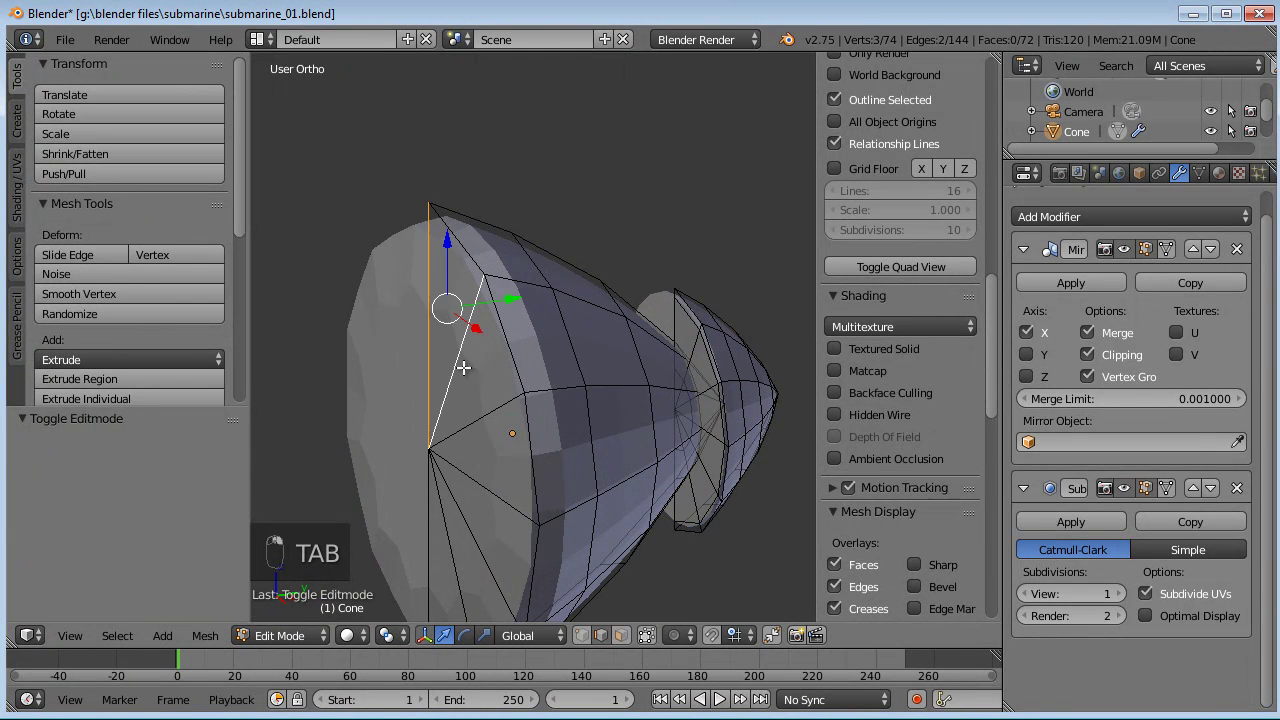
pyautogui.keyDown('shift'); pyautogui.rightClick(455, 544); pyautogui.keyUp('shift')
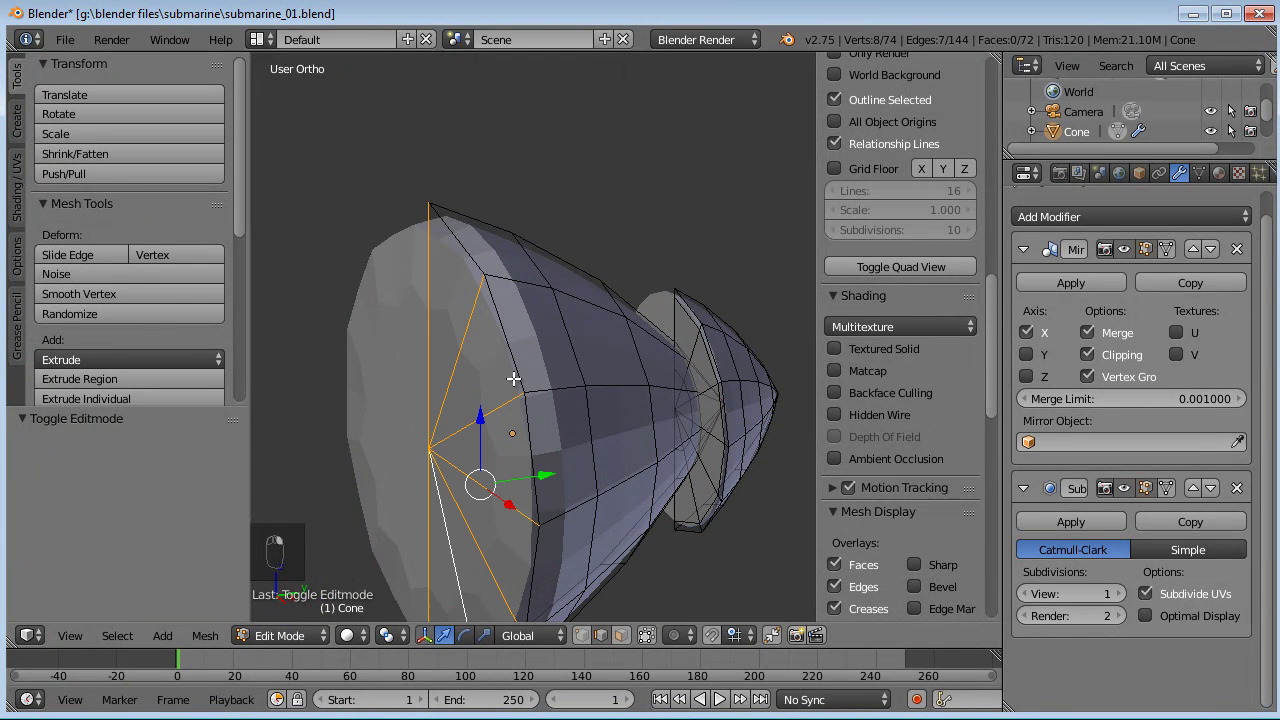
pyautogui.press('w')
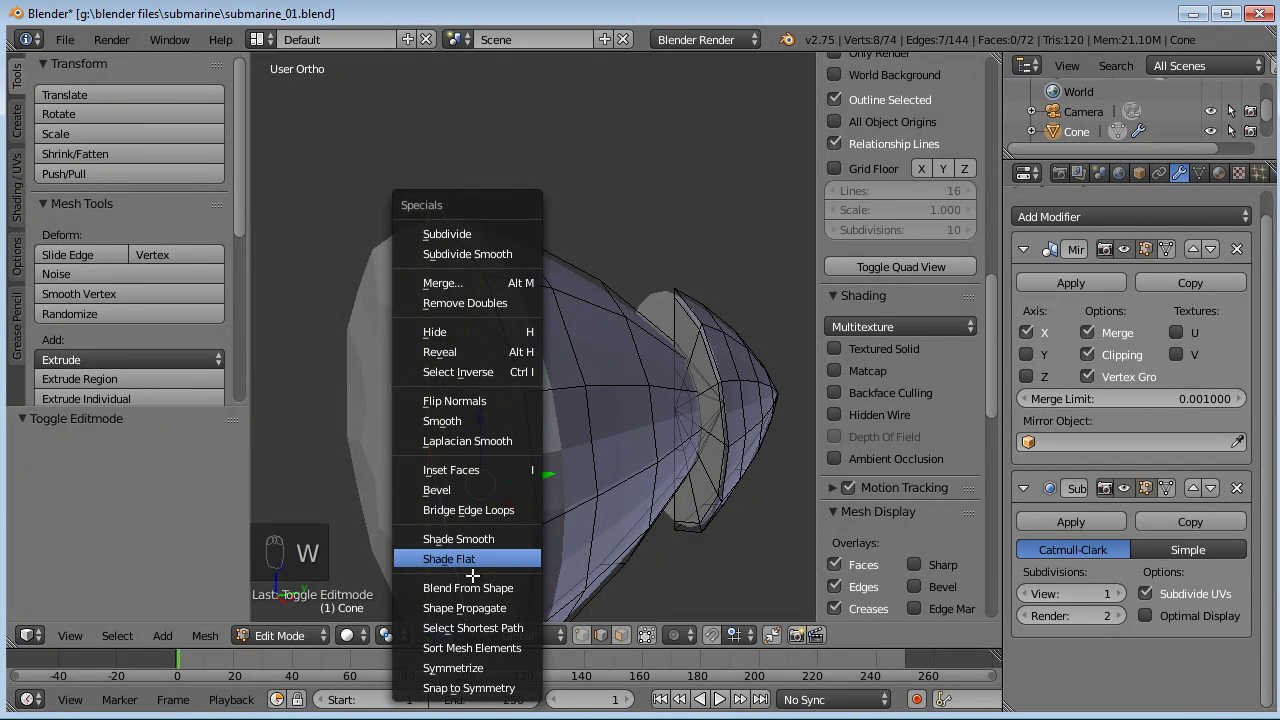
pyautogui.click(470, 234)
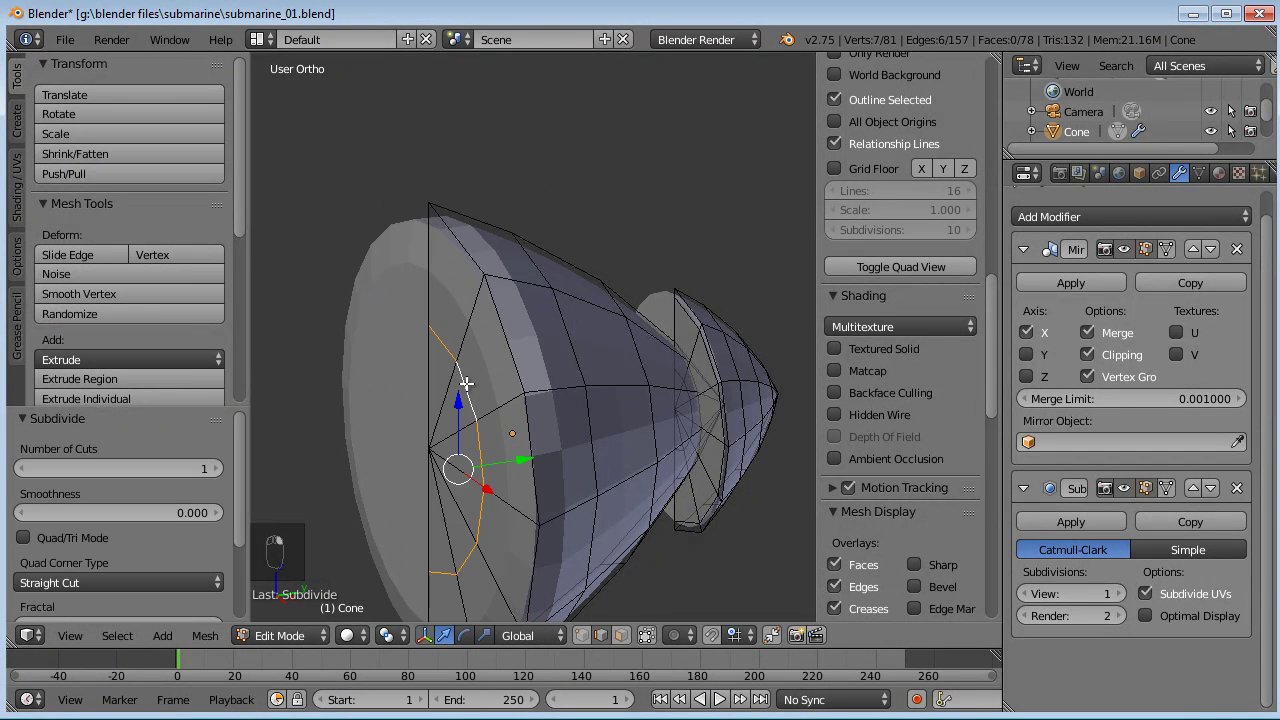
# - Slide the new edge loop on the large cone's base cap close to the rim, factor -0.776, and leave mesh editing
pyautogui.press('g')
pyautogui.press('g')
pyautogui.click(537, 385)
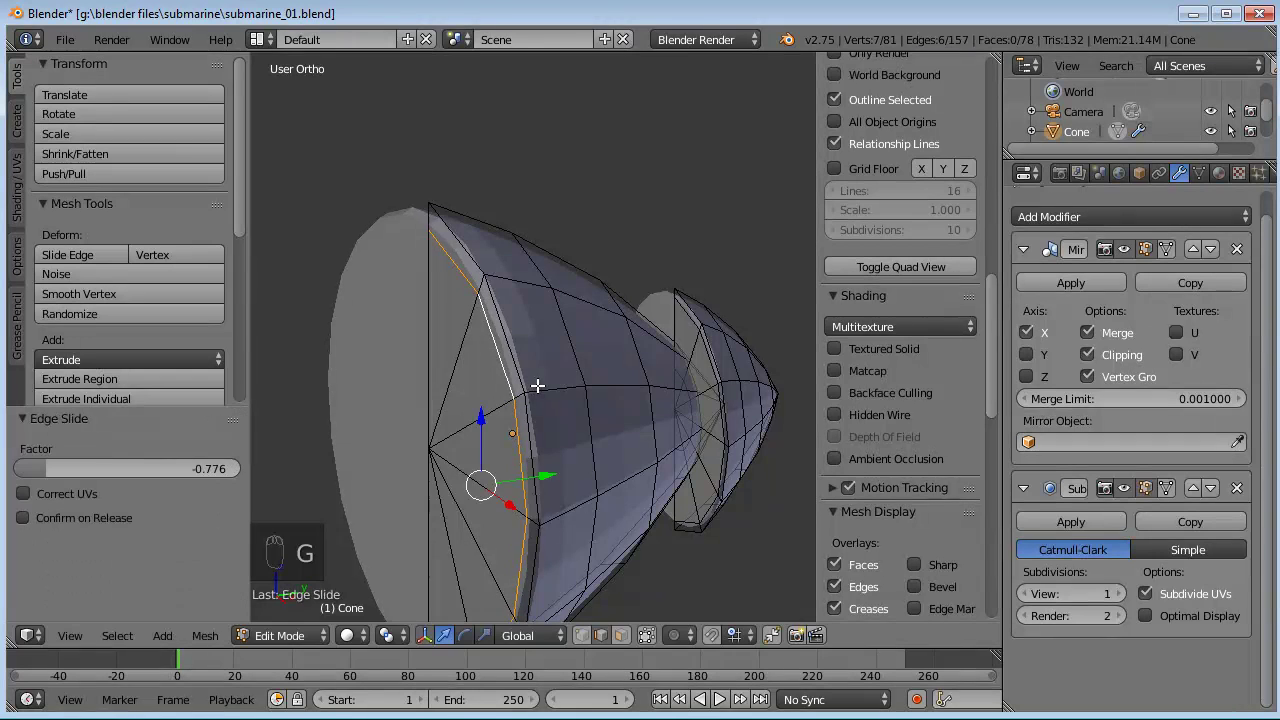
pyautogui.scroll(-3, 500, 432)
pyautogui.moveTo(655, 412); pyautogui.dragTo(537, 394, button='middle')
pyautogui.press('Tab')
# - Add a cube mesh to the scene in the top view
pyautogui.press('KP_7')
pyautogui.scroll(-4, 621, 396)
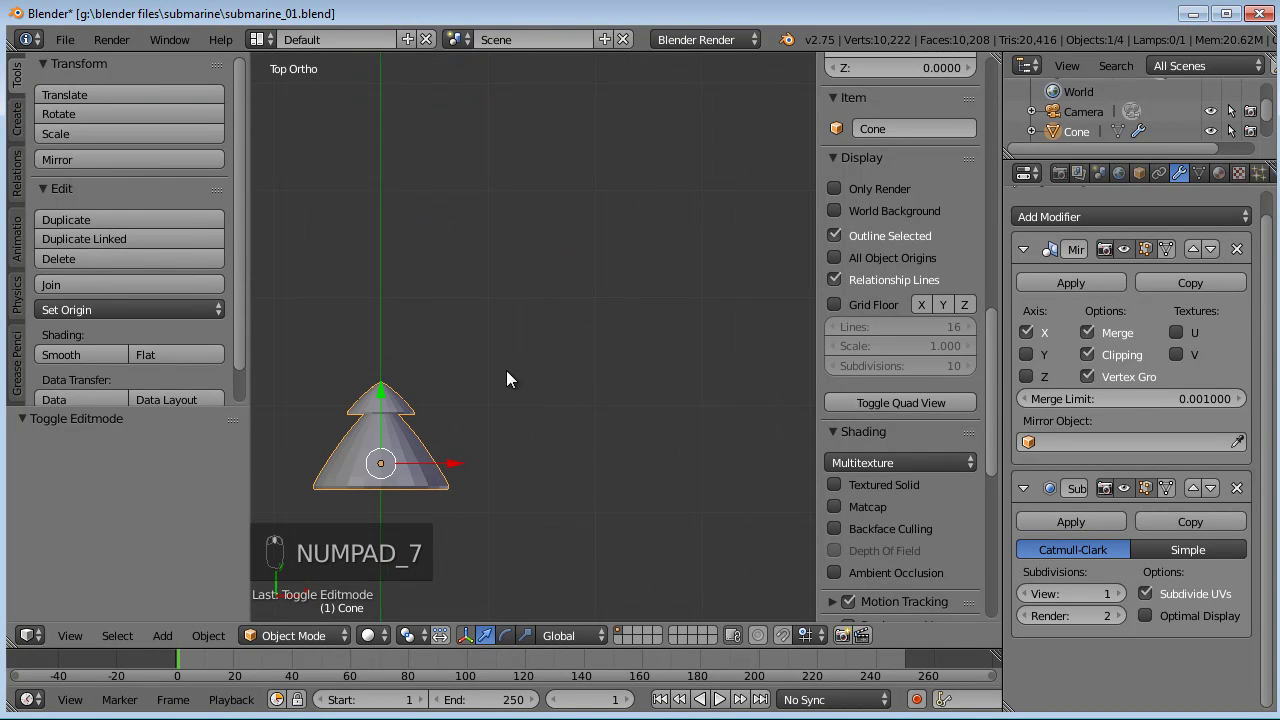
pyautogui.hotkey('shift', 'a')
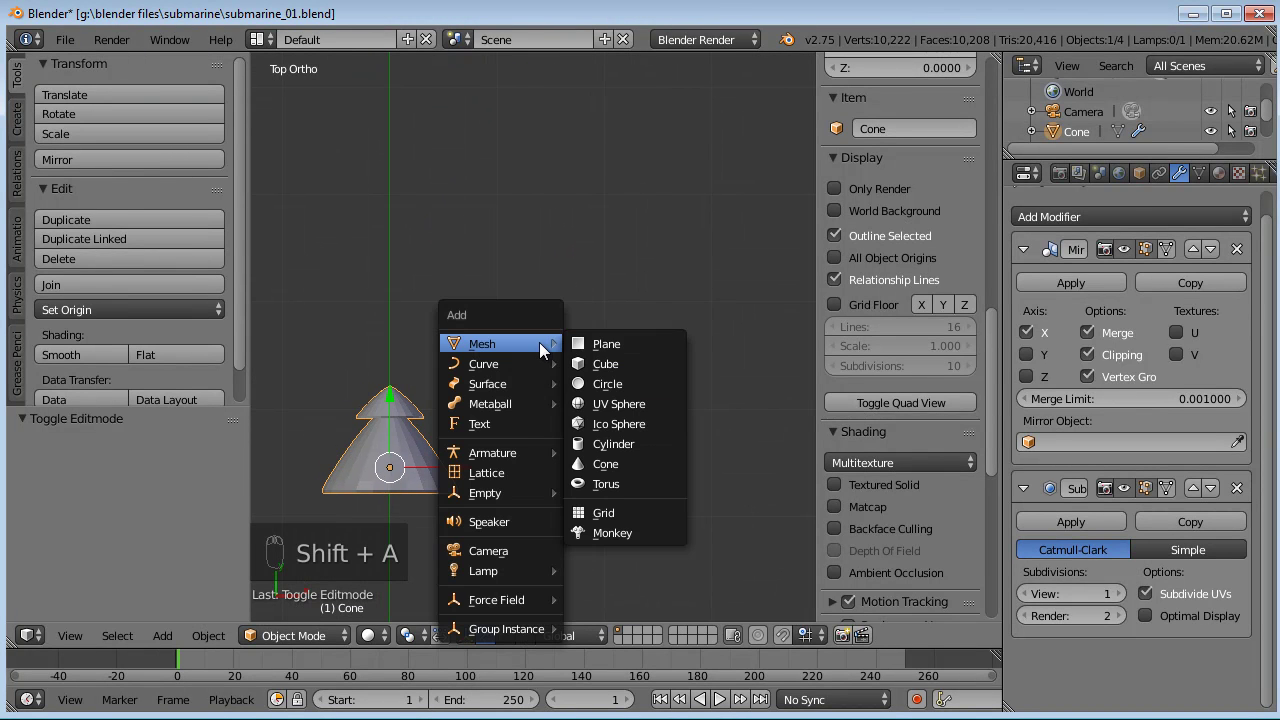
pyautogui.click(624, 367)
pyautogui.scroll(-8, 450, 455)
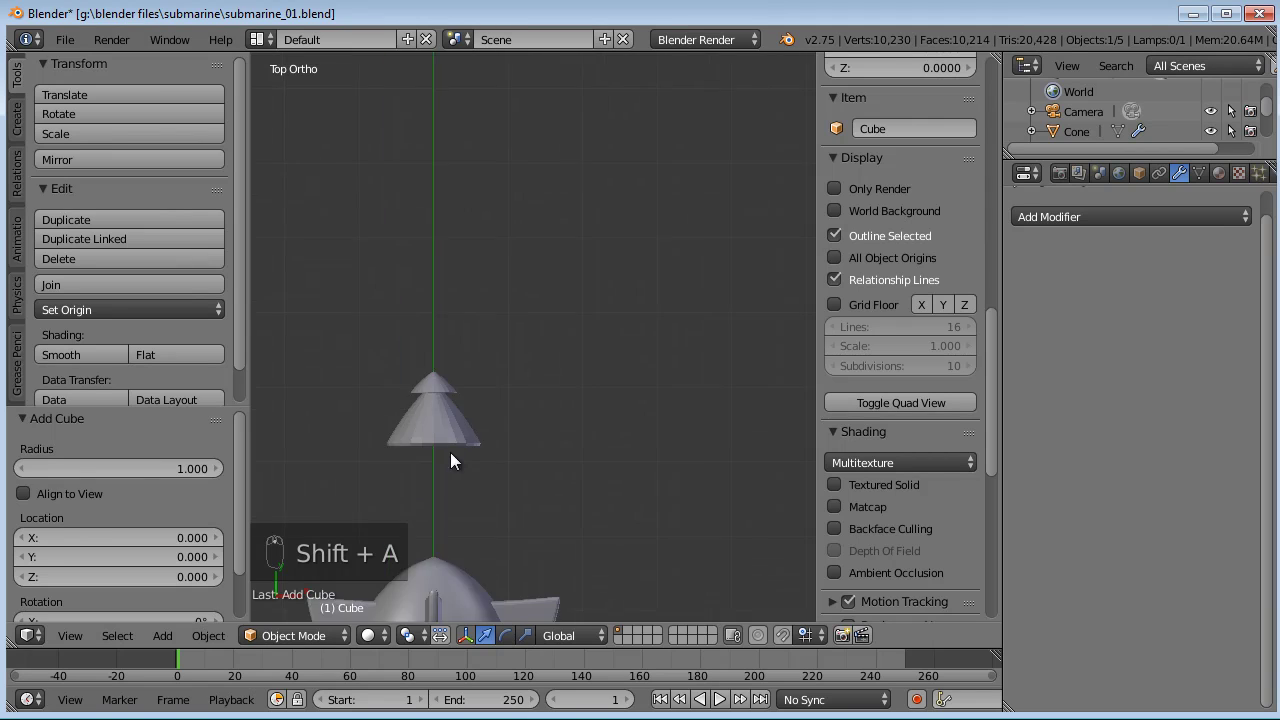
# - Move the cube by about X 3.125, Y 10.699, and scale its mesh along Y by about -0.117 into a thin slab
pyautogui.press('g')
pyautogui.click(620, 283)
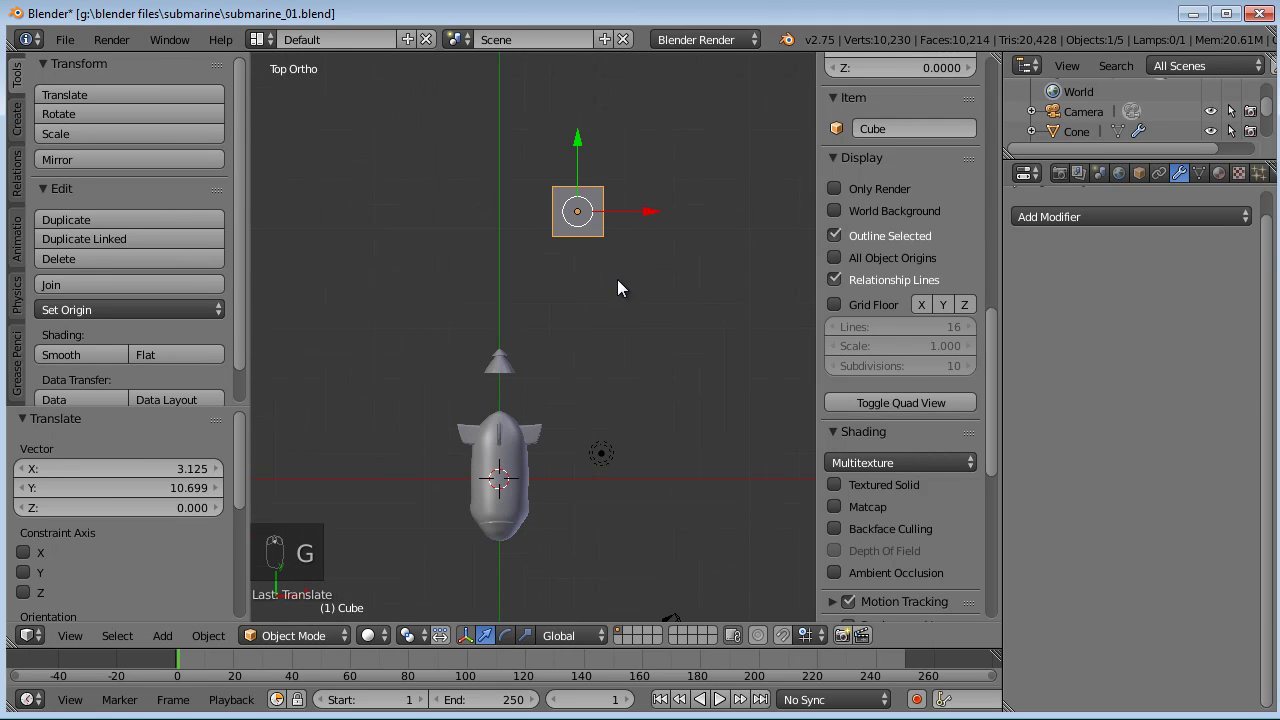
pyautogui.scroll(5, 620, 283)
pyautogui.press('Tab')
pyautogui.press('s')
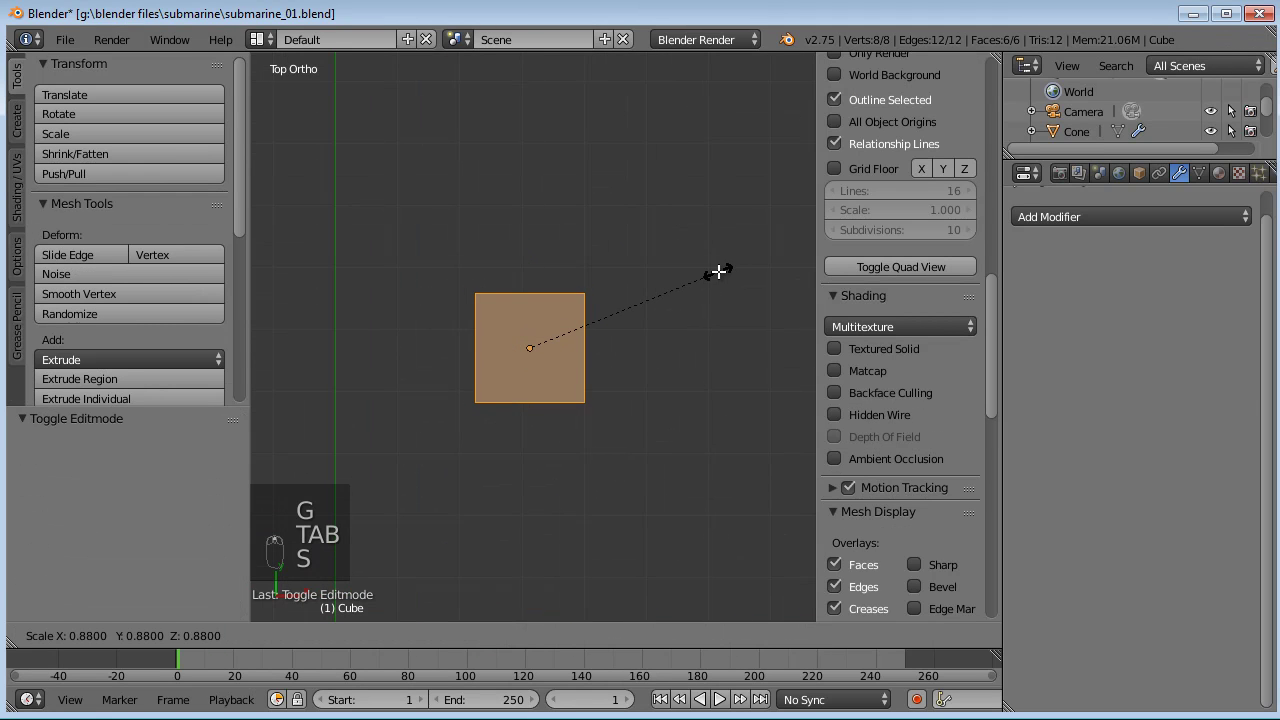
pyautogui.press('y')
pyautogui.click(540, 320)
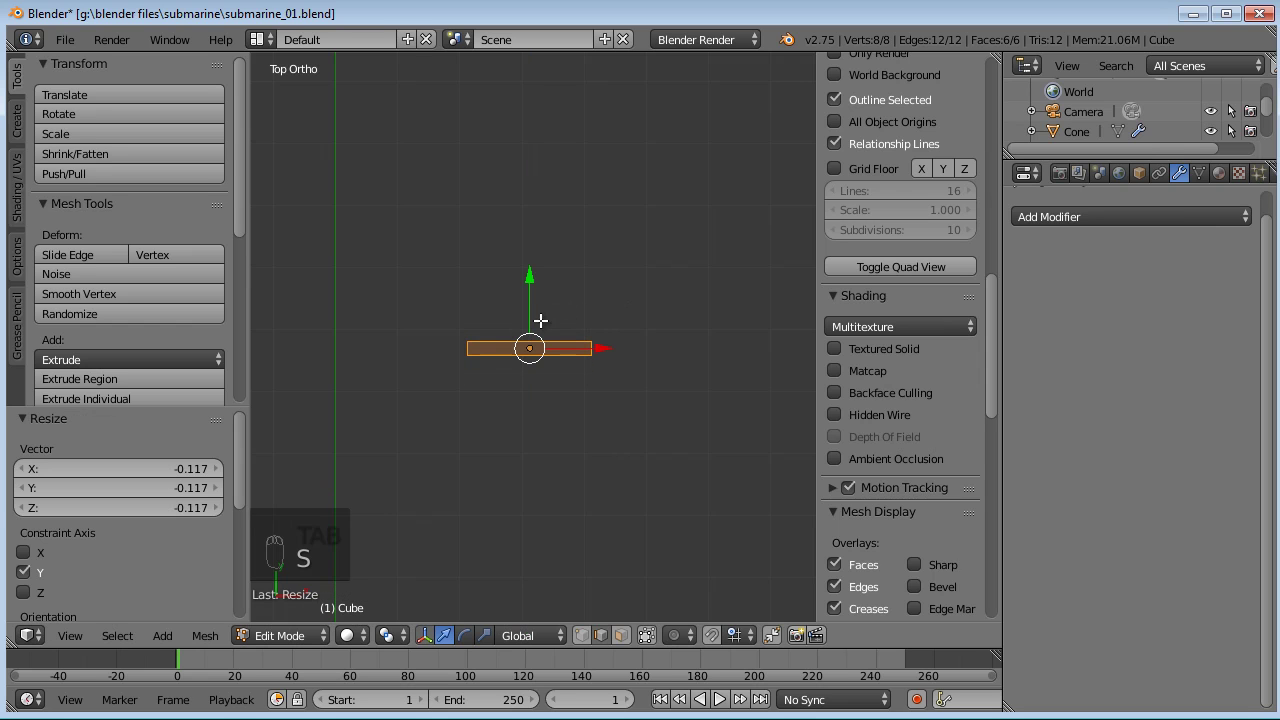
# - Recalculate the slab's normals and move its mesh along X by about 0.858, plus about 0.14, so one end meets the object origin
pyautogui.moveTo(673, 314)
pyautogui.mouseDown(button='middle')
pyautogui.moveTo(551, 220)
pyautogui.moveTo(565, 285)
pyautogui.moveTo(678, 328)
pyautogui.mouseUp(button='middle')
pyautogui.hotkey('ctrl', 'n')
pyautogui.moveTo(581, 402); pyautogui.dragTo(672, 408)
pyautogui.press('KP_7')
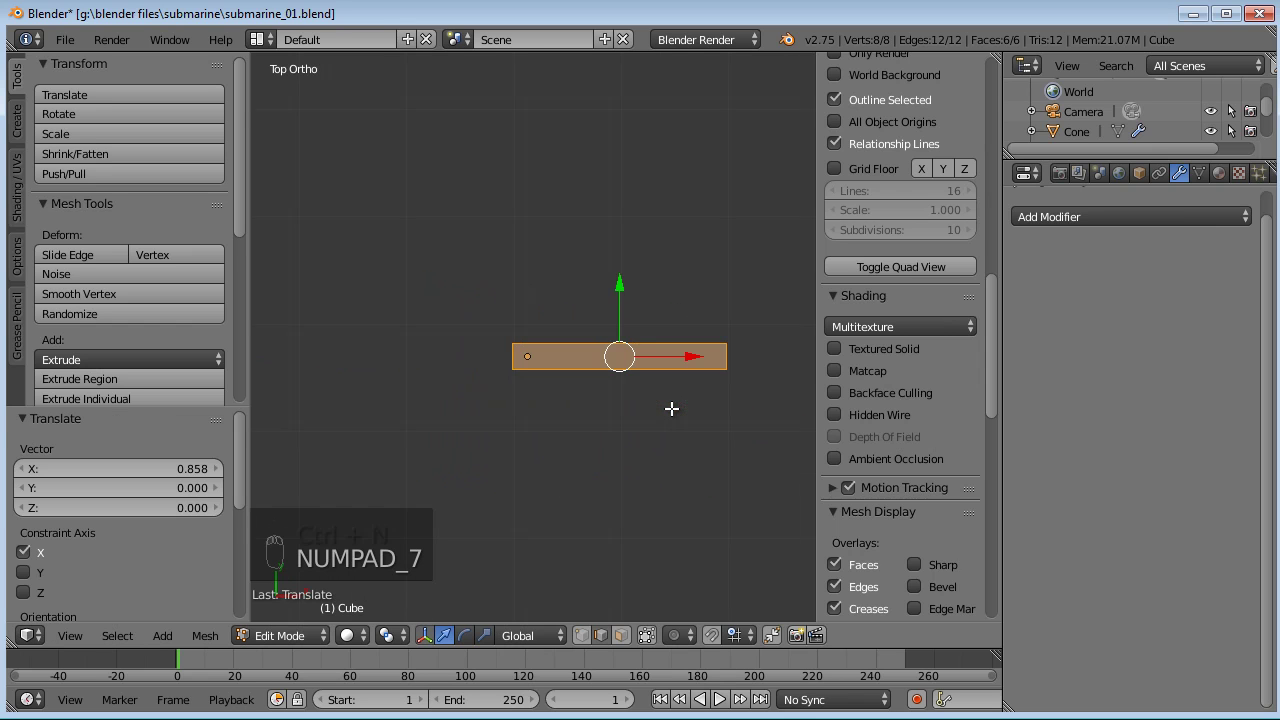
pyautogui.scroll(5, 672, 408)
pyautogui.keyDown('shift'); pyautogui.moveTo(643, 402); pyautogui.dragTo(572, 390, button='middle'); pyautogui.keyUp('shift')
pyautogui.press('g')
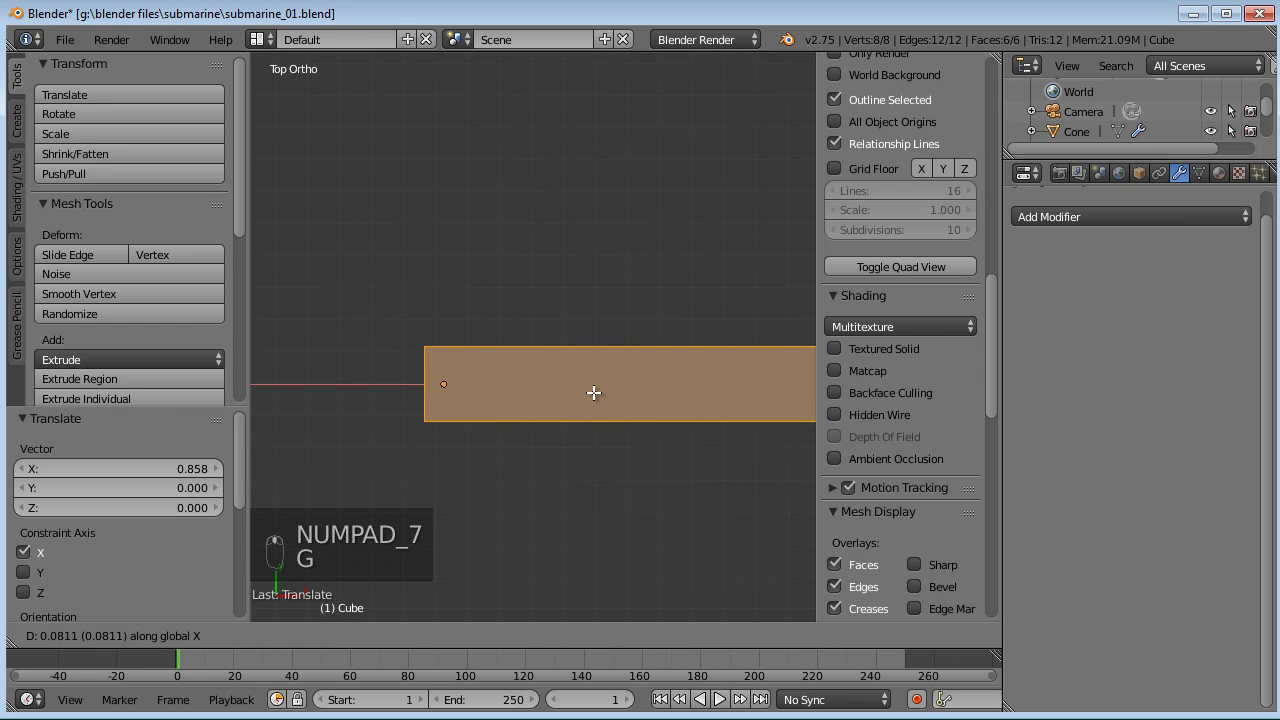
pyautogui.click(611, 395)
pyautogui.moveTo(611, 395); pyautogui.dragTo(824, 252, button='middle')
pyautogui.click(1115, 219)
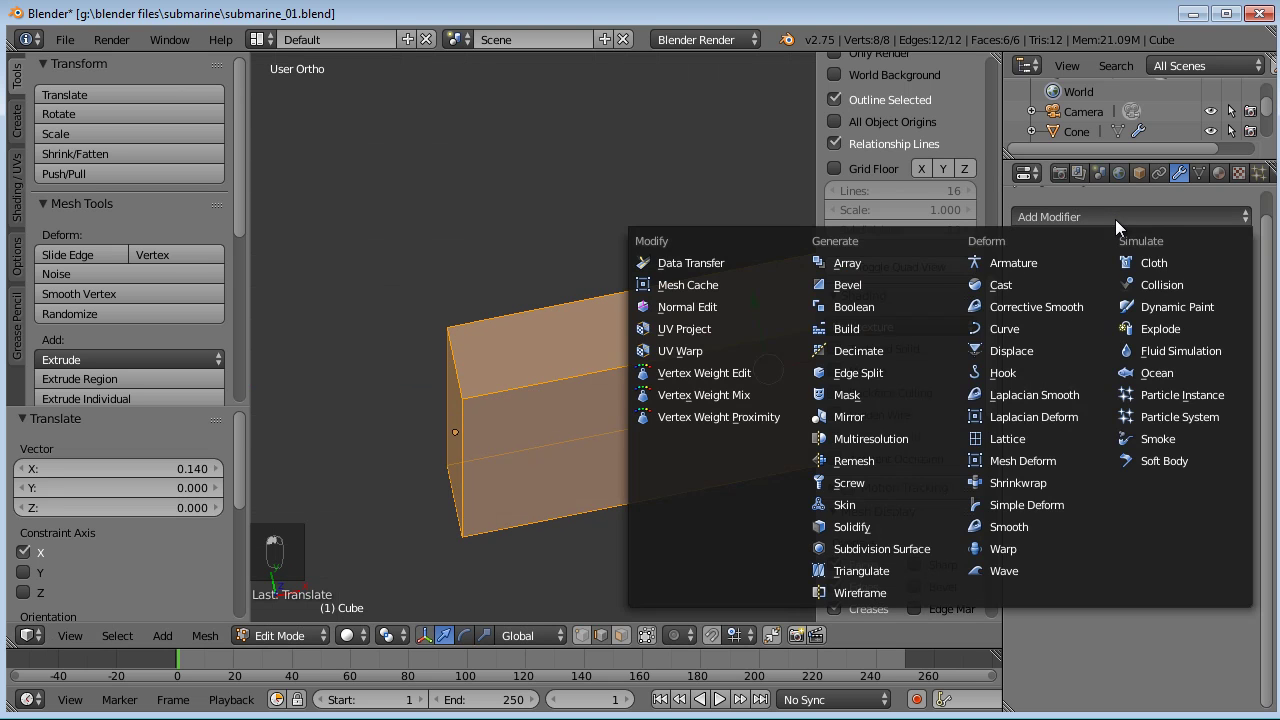
pyautogui.moveTo(474, 407); pyautogui.dragTo(513, 384, button='middle')
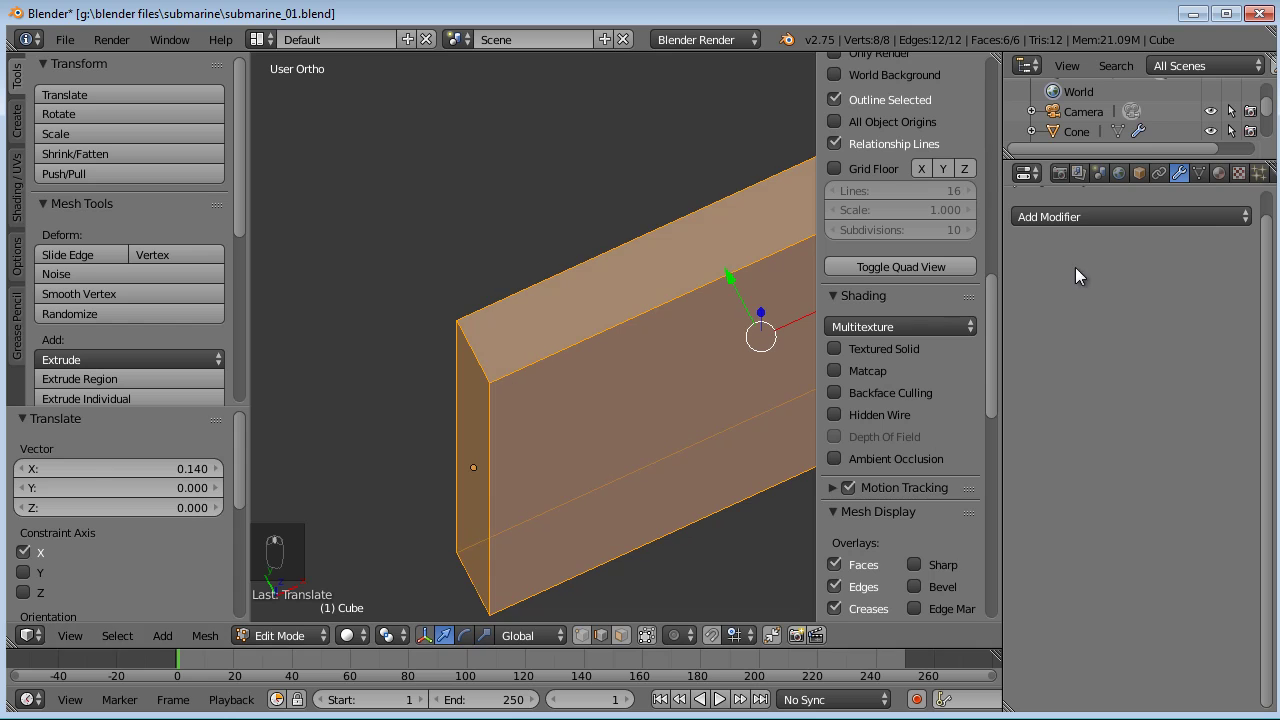
# - Delete the end face of the slab at the object origin
pyautogui.scroll(-3, 471, 496)
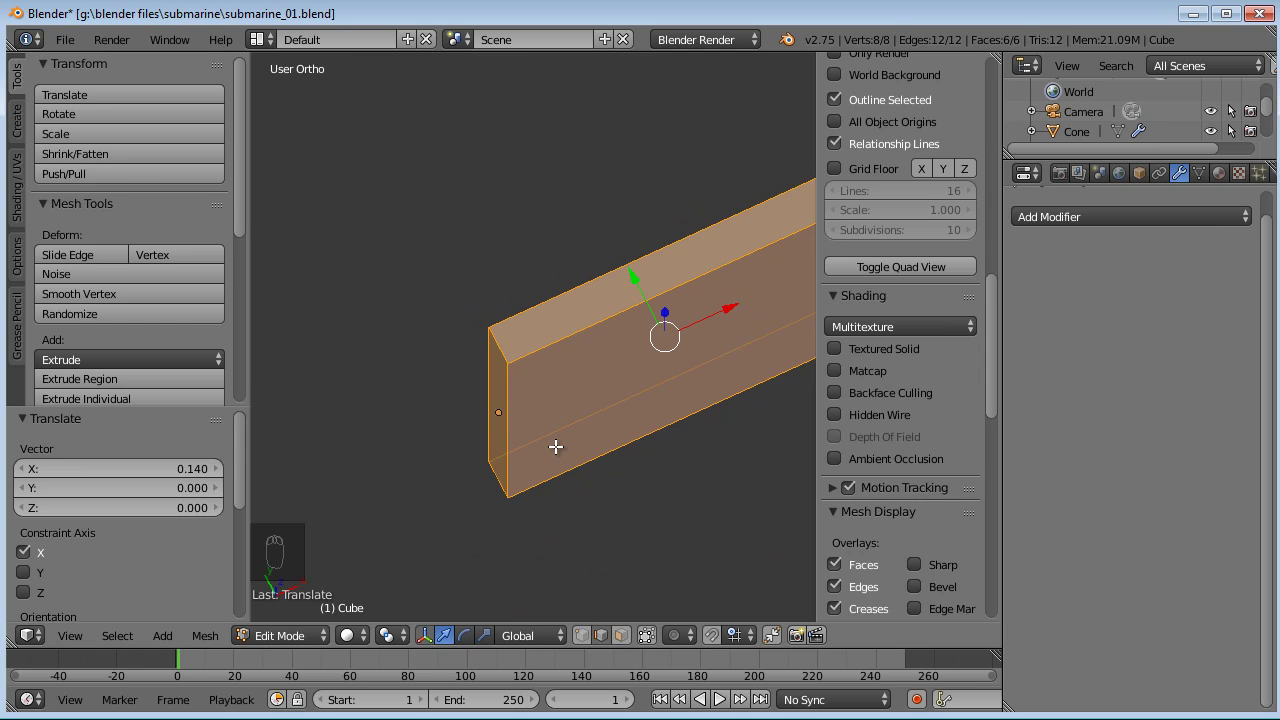
pyautogui.press('a')
pyautogui.click(621, 635)
pyautogui.rightClick(500, 418)
pyautogui.press('Delete')
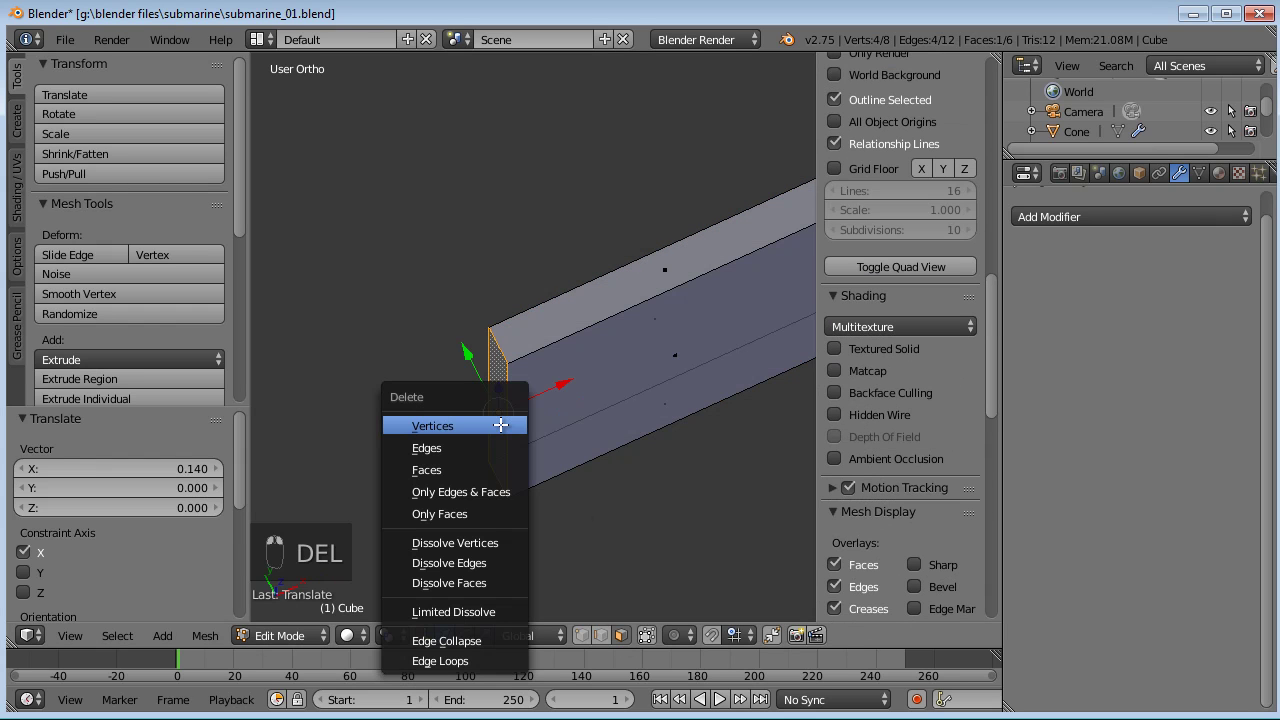
pyautogui.click(468, 468)
# - Select the whole slab mesh and scale it along Z by about 0.411
pyautogui.moveTo(480, 377); pyautogui.dragTo(577, 357, button='middle')
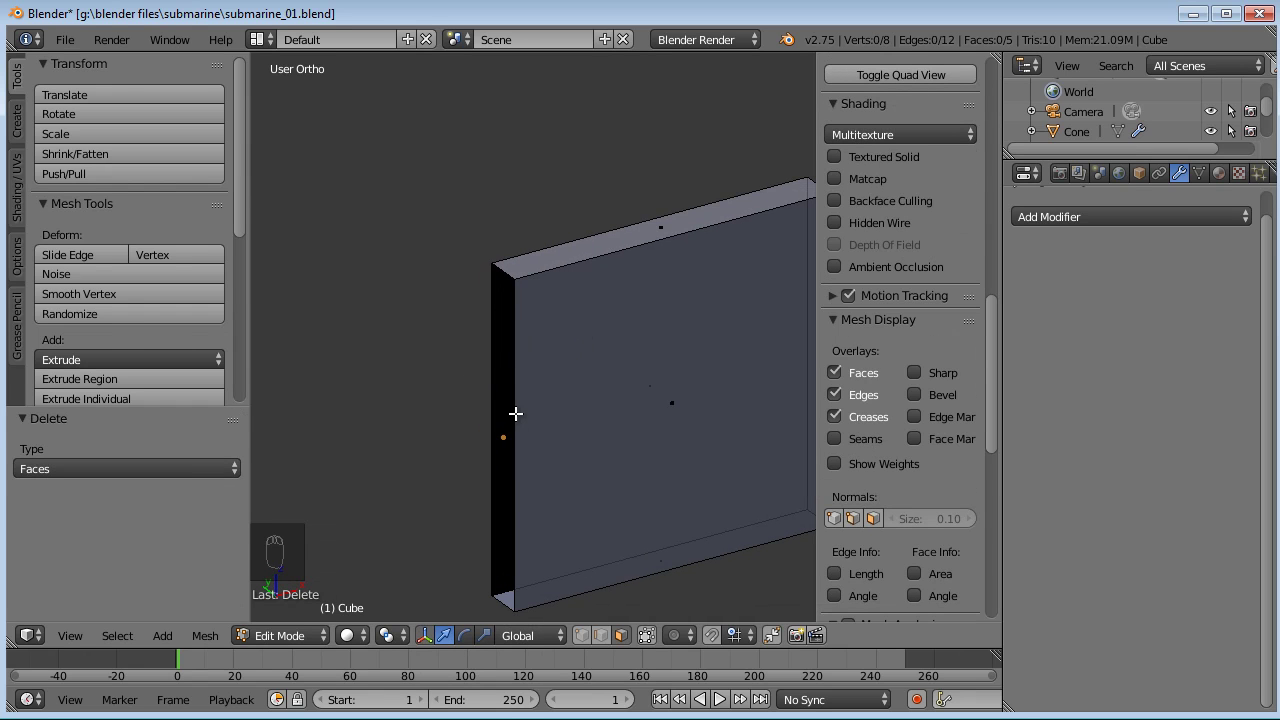
pyautogui.scroll(-2, 512, 422)
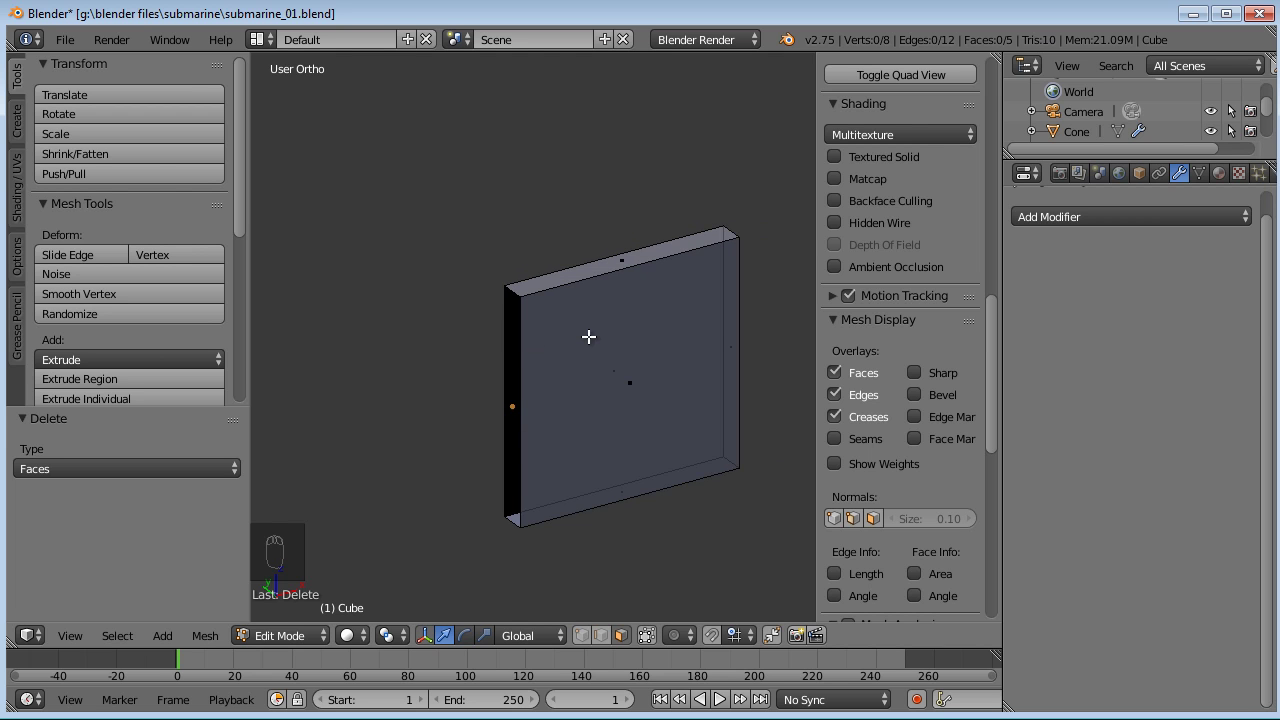
pyautogui.press('KP_1')
pyautogui.press('a')
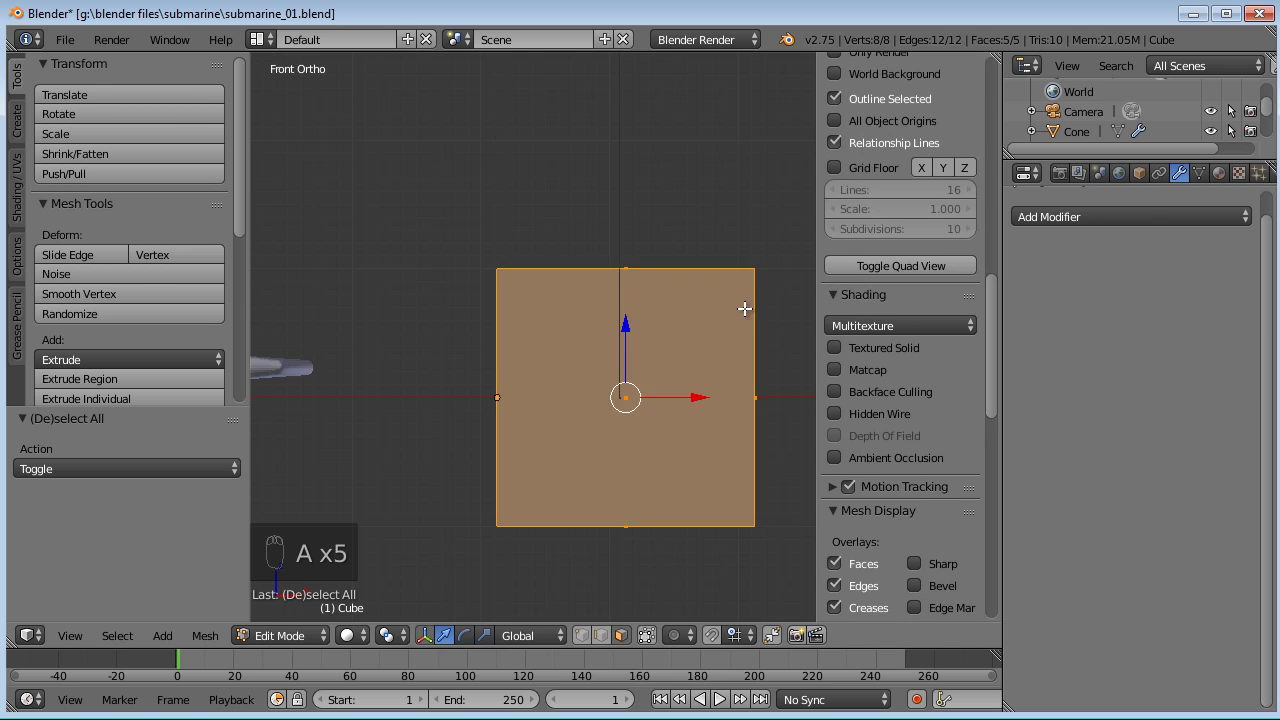
pyautogui.press('s')
pyautogui.press('z')
pyautogui.click(611, 341)
pyautogui.moveTo(611, 341); pyautogui.dragTo(625, 447, button='middle')
# - Add a loop cut around the slab and slide it close to the open end
pyautogui.scroll(3, 533, 440)
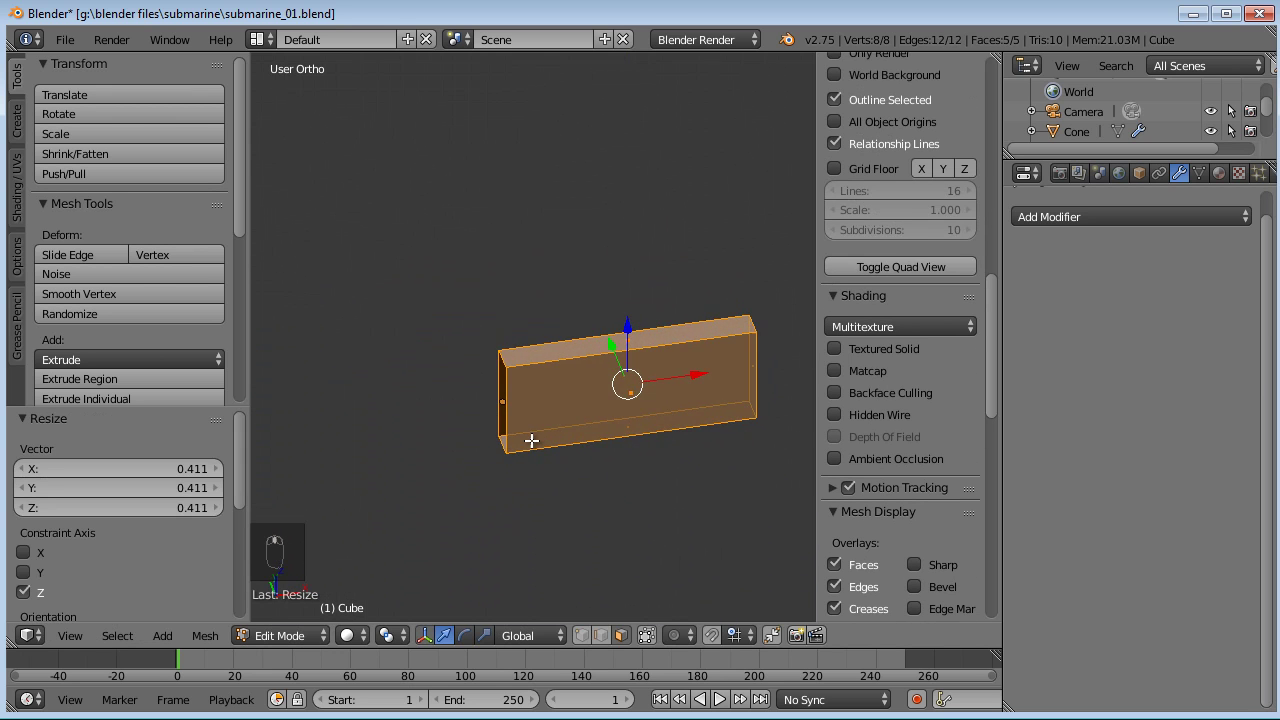
pyautogui.hotkey('ctrl', 'r')
pyautogui.click(570, 372)
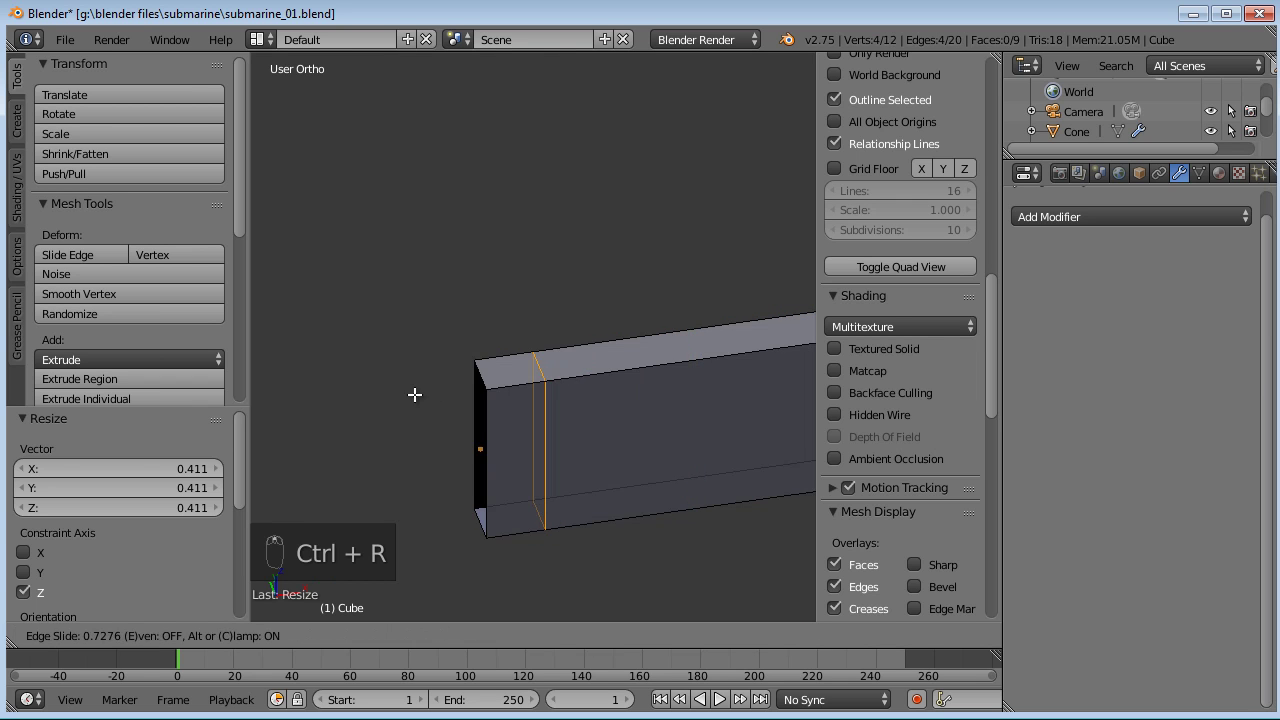
pyautogui.click(415, 395)
pyautogui.press('s')
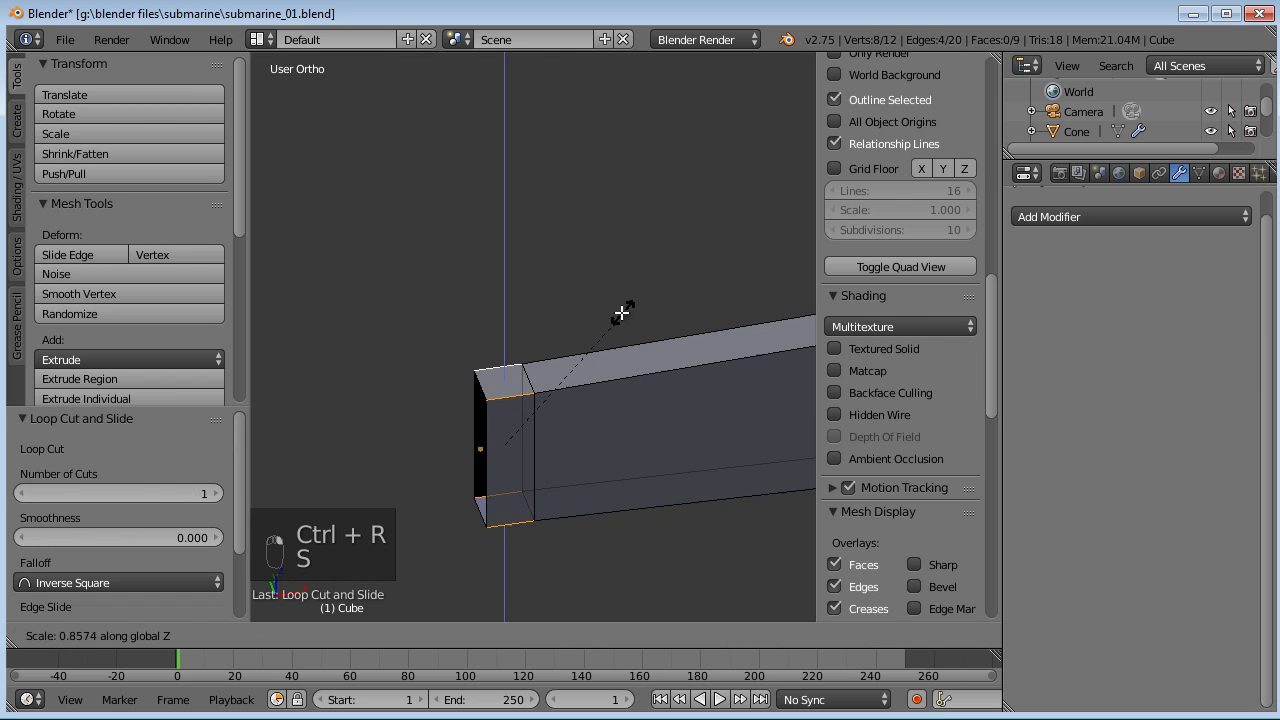
pyautogui.rightClick(593, 345)
pyautogui.press('a')
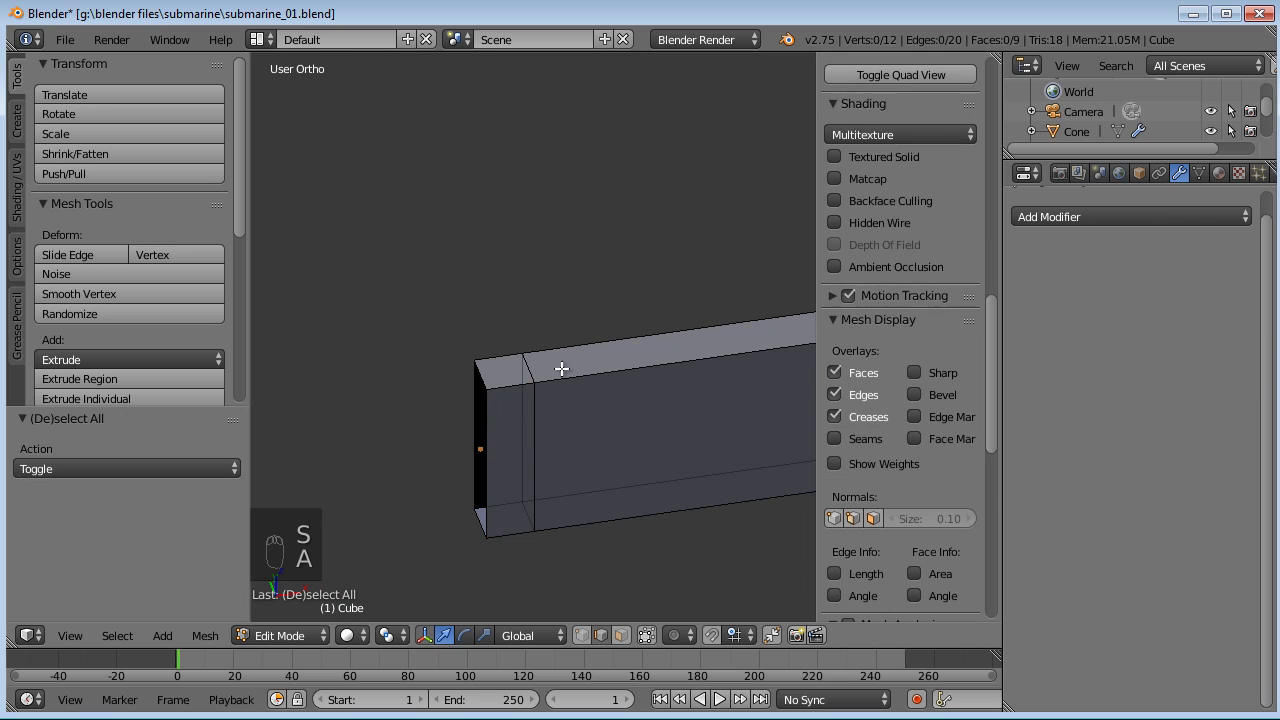
pyautogui.keyDown('ctrl'); pyautogui.rightClick(510, 385); pyautogui.keyUp('ctrl')
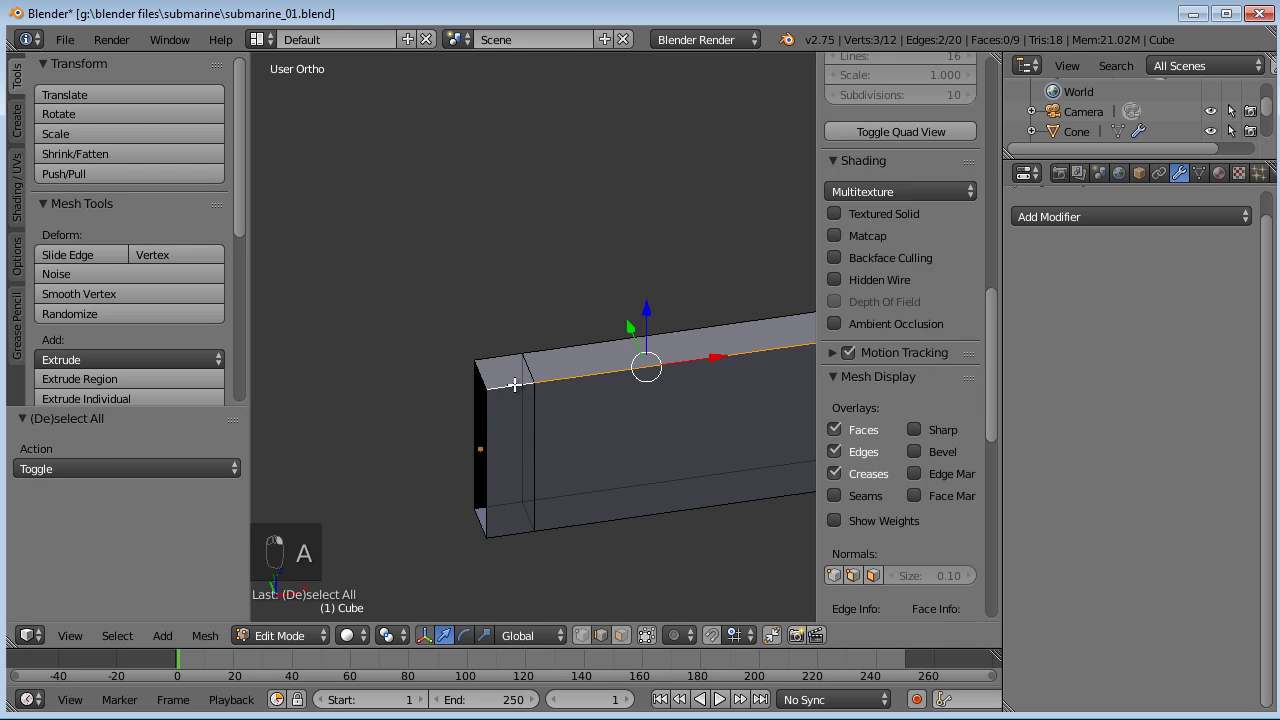
pyautogui.press('a')
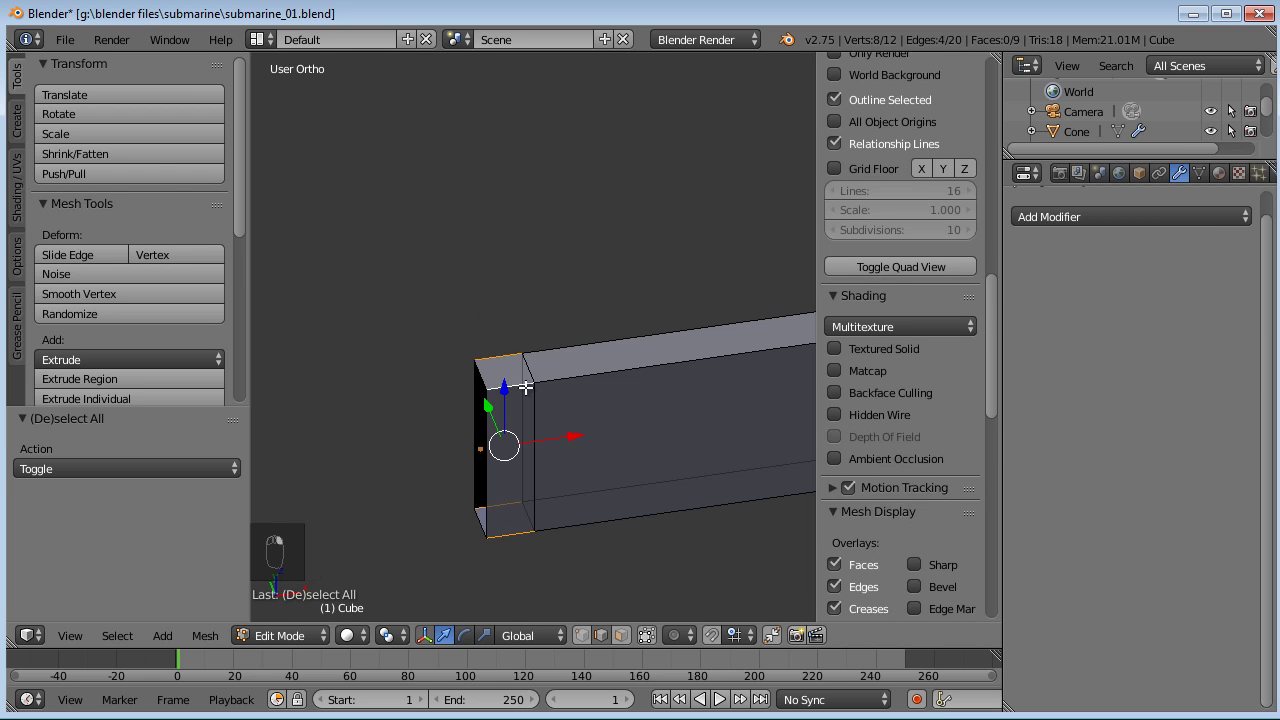
# - Select the four lengthwise edges of the short section at the open end and scale them down along Z
pyautogui.keyDown('ctrl'); pyautogui.keyDown('alt'); pyautogui.rightClick(504, 379); pyautogui.keyUp('alt'); pyautogui.keyUp('ctrl')
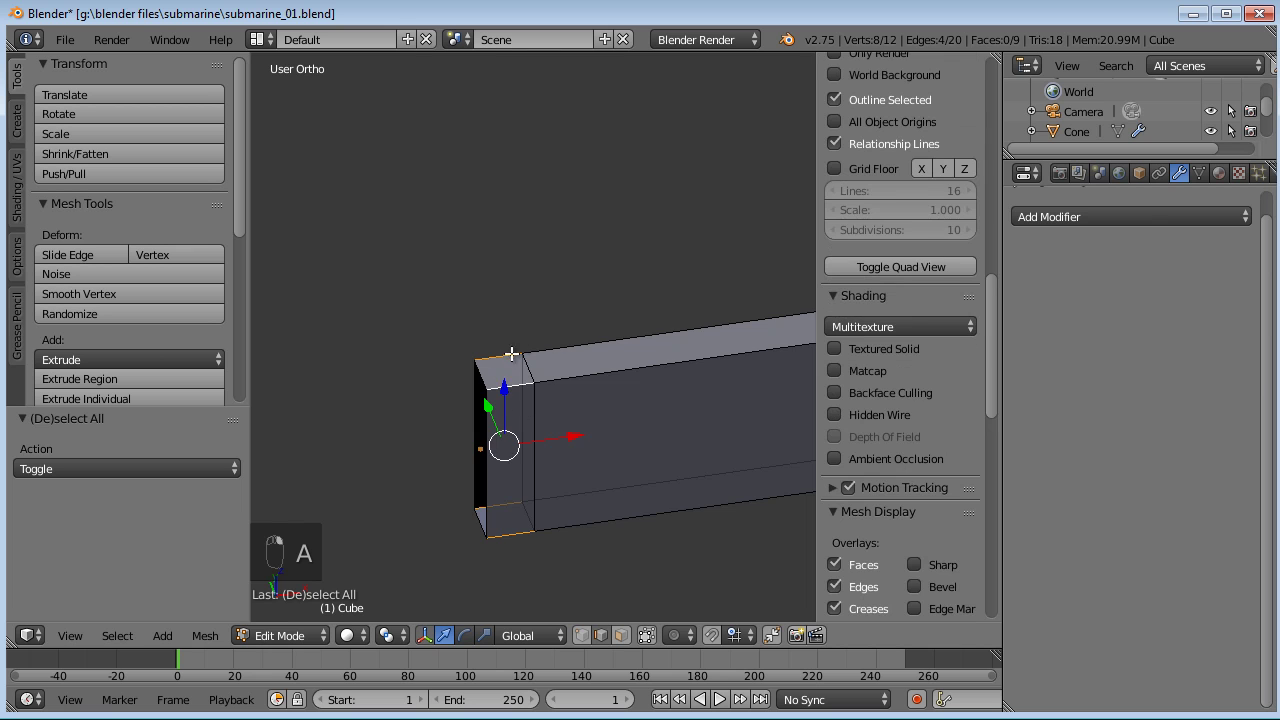
pyautogui.moveTo(515, 357); pyautogui.dragTo(641, 361, button='middle')
pyautogui.moveTo(638, 443); pyautogui.dragTo(631, 346, button='middle')
pyautogui.press('s')
pyautogui.press('z')
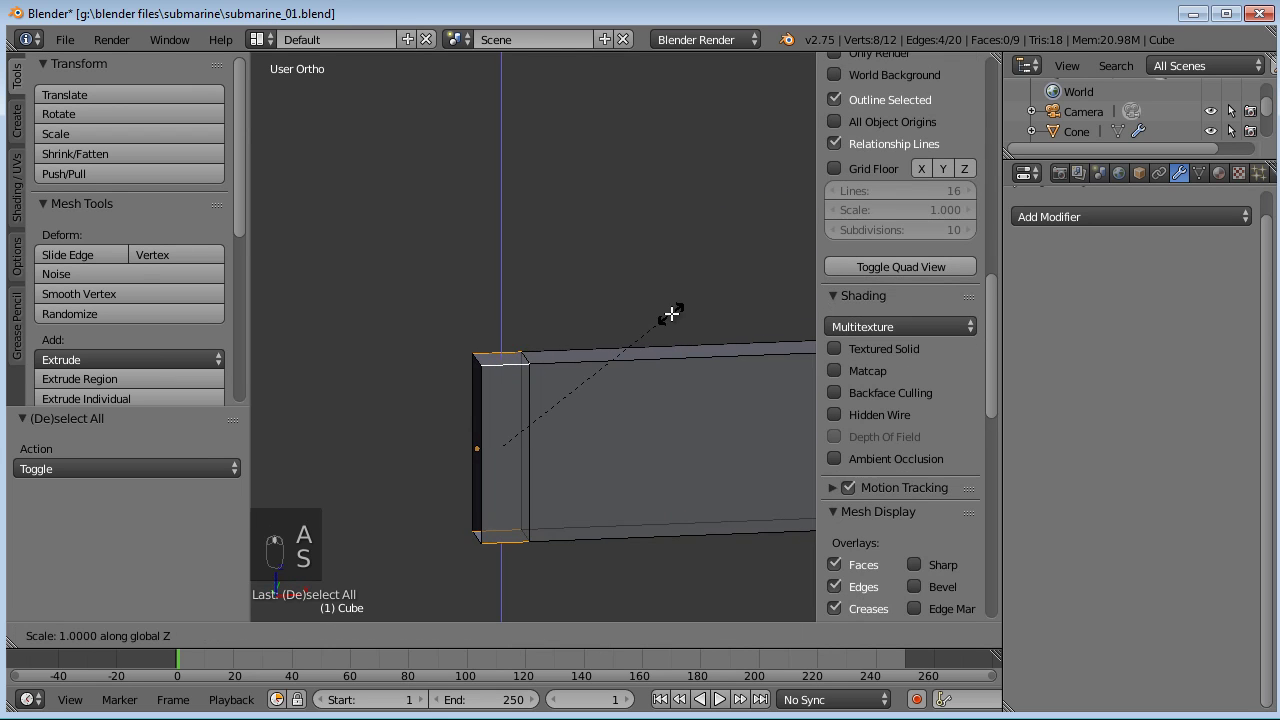
pyautogui.click(508, 356)
# - Add a loop cut in the tapered section near its narrow end and scale the loop by about 0.747
pyautogui.scroll(-2, 520, 358)
pyautogui.keyDown('shift'); pyautogui.moveTo(550, 360); pyautogui.dragTo(486, 380, button='middle'); pyautogui.keyUp('shift')
pyautogui.hotkey('ctrl', 'r')
pyautogui.click(572, 394)
pyautogui.click(506, 397)
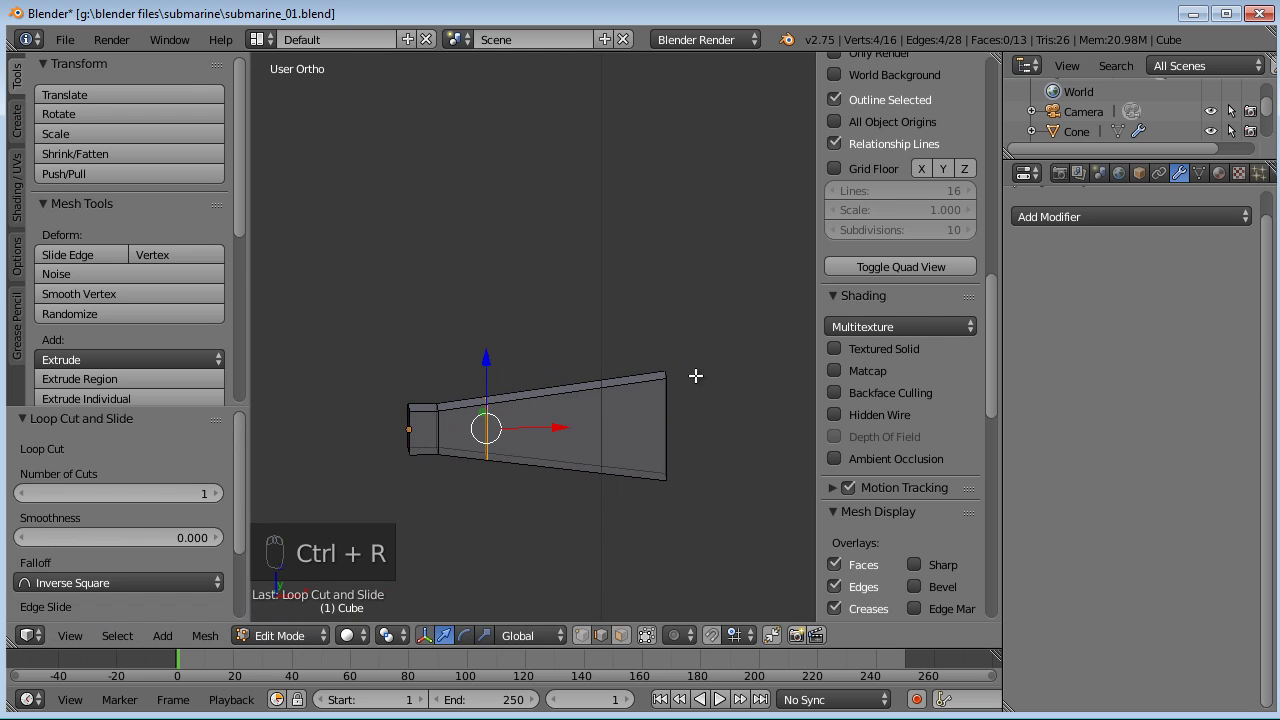
pyautogui.press('s')
pyautogui.click(640, 378)
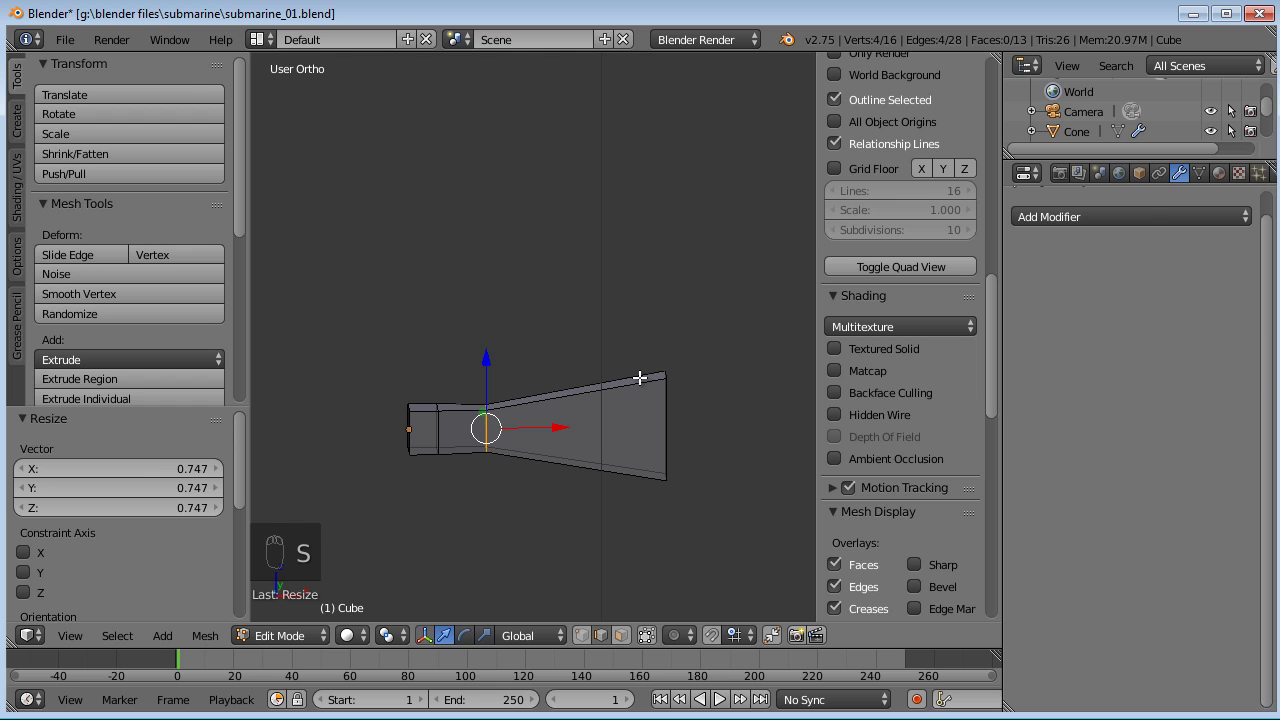
# - Add a loop cut midway along the remaining flared section and scale it down slightly for a curved profile
pyautogui.hotkey('ctrl', 'r')
pyautogui.click(551, 390)
pyautogui.press('s')
pyautogui.click(701, 375)
pyautogui.press('a')
# - Add another loop cut between the last loop and the wide closed end
pyautogui.hotkey('ctrl', 'r')
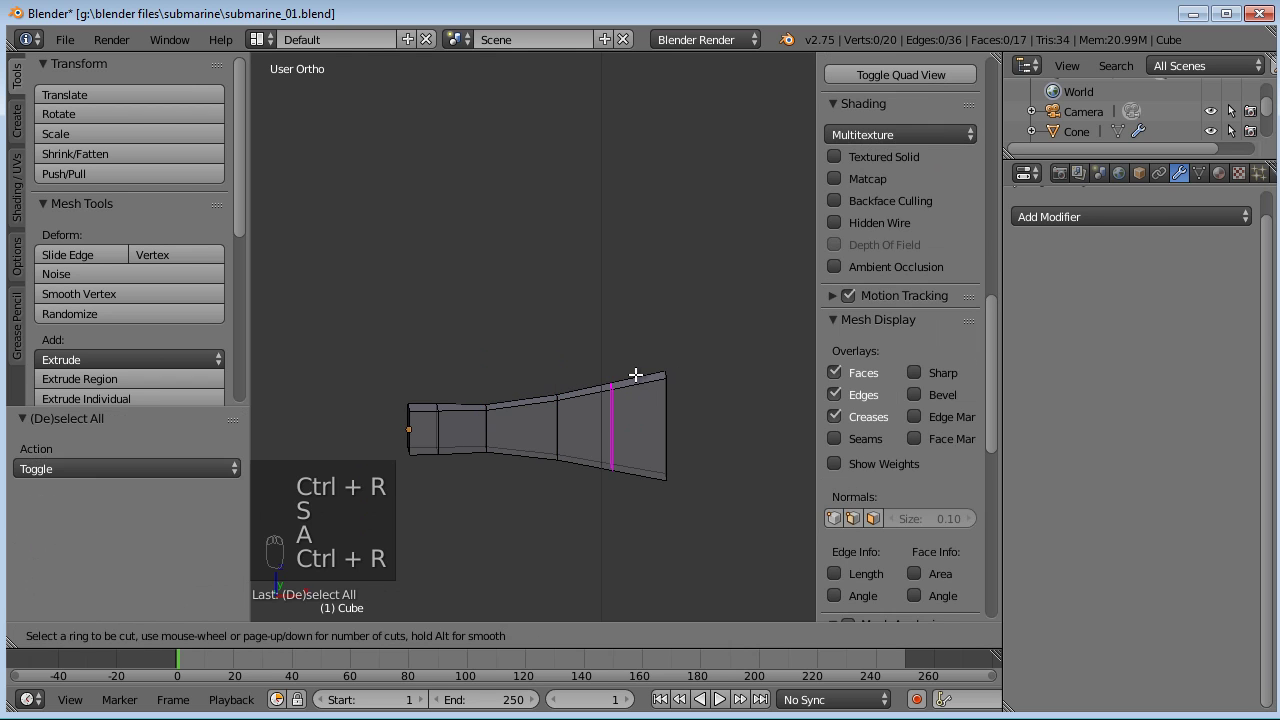
pyautogui.click(640, 374)
pyautogui.click(655, 374)
# - Select the vertices of the wide closed end and scale them along Z by about 0.659
pyautogui.press('a')
pyautogui.press('b')
pyautogui.moveTo(720, 350); pyautogui.dragTo(648, 515)
pyautogui.press('s')
pyautogui.press('z')
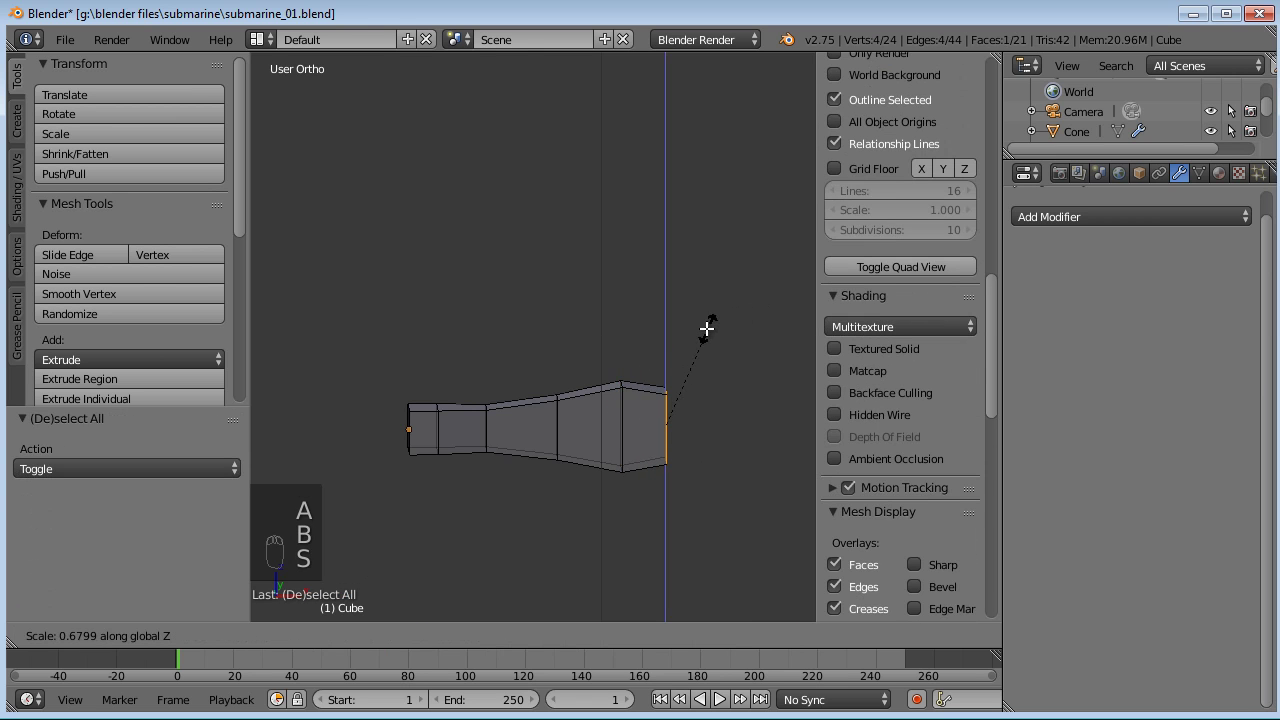
pyautogui.click(707, 328)
# - In top view, select all vertices beyond the short root section and scale them along Y by about 0.706
pyautogui.moveTo(709, 334); pyautogui.dragTo(620, 425, button='middle')
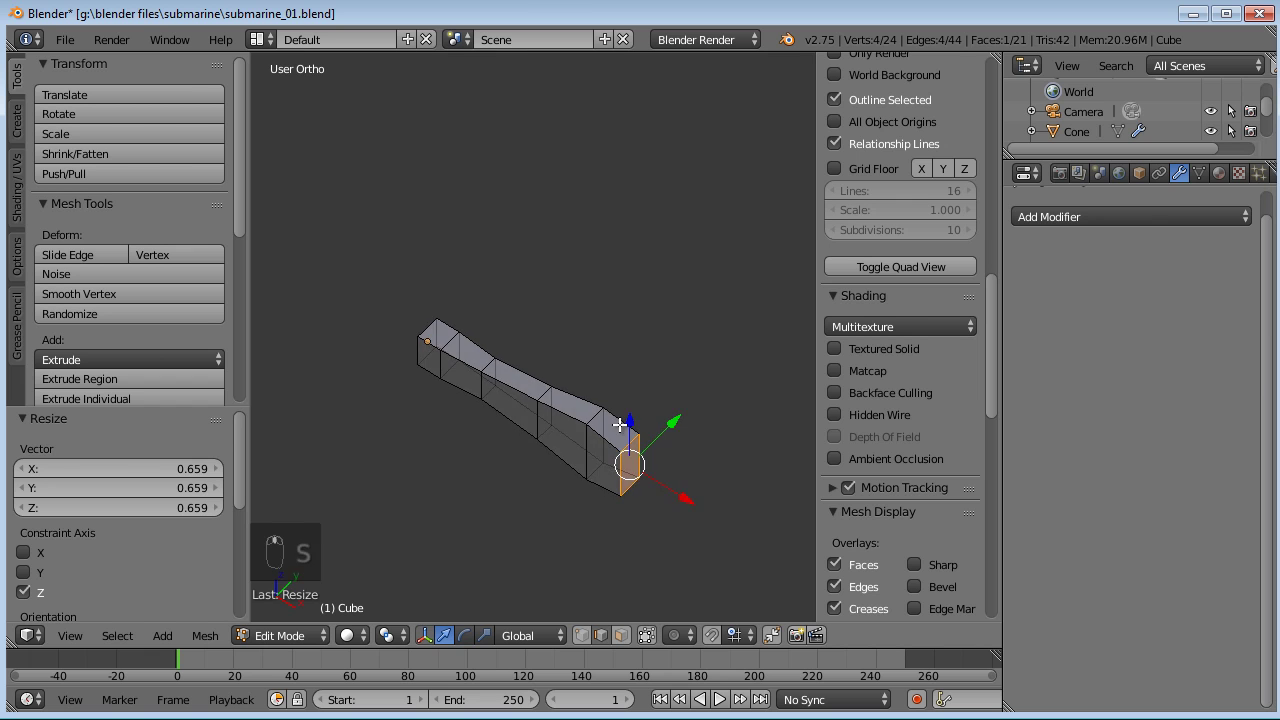
pyautogui.press('KP_7')
pyautogui.press('a')
pyautogui.press('a')
pyautogui.press('b')
pyautogui.moveTo(732, 292); pyautogui.dragTo(449, 451)
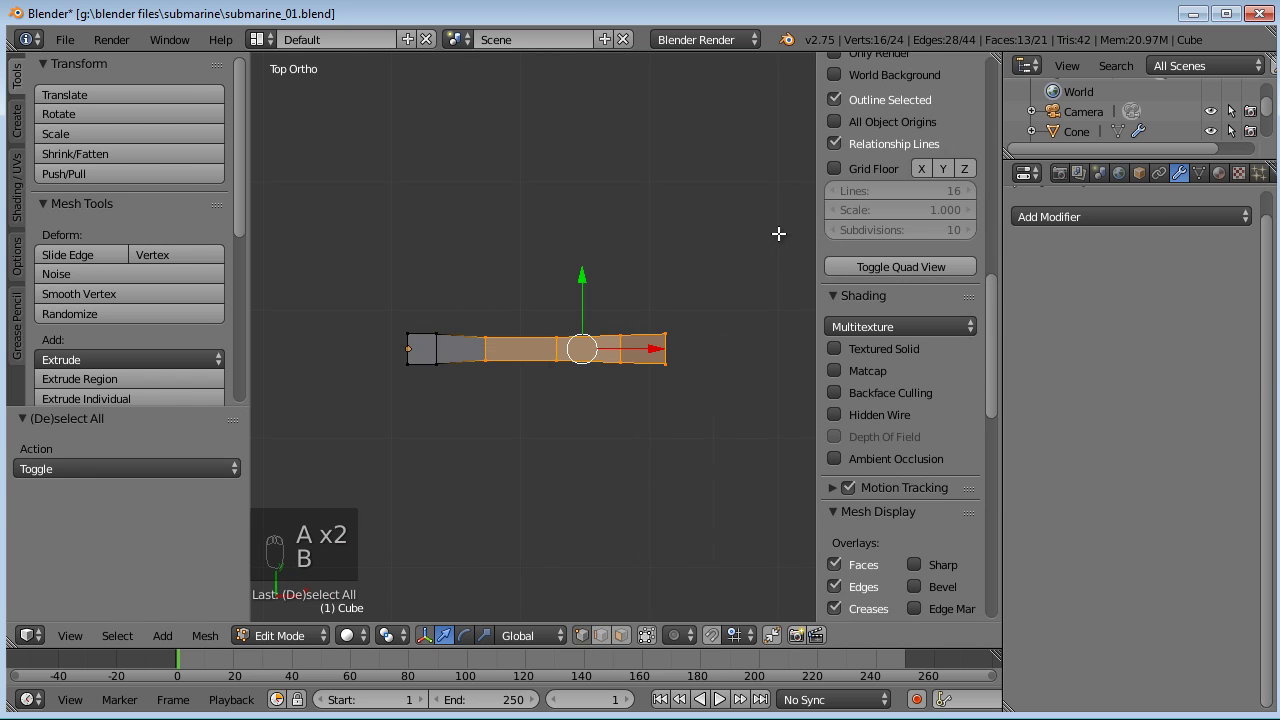
pyautogui.press('s')
pyautogui.click(707, 246)
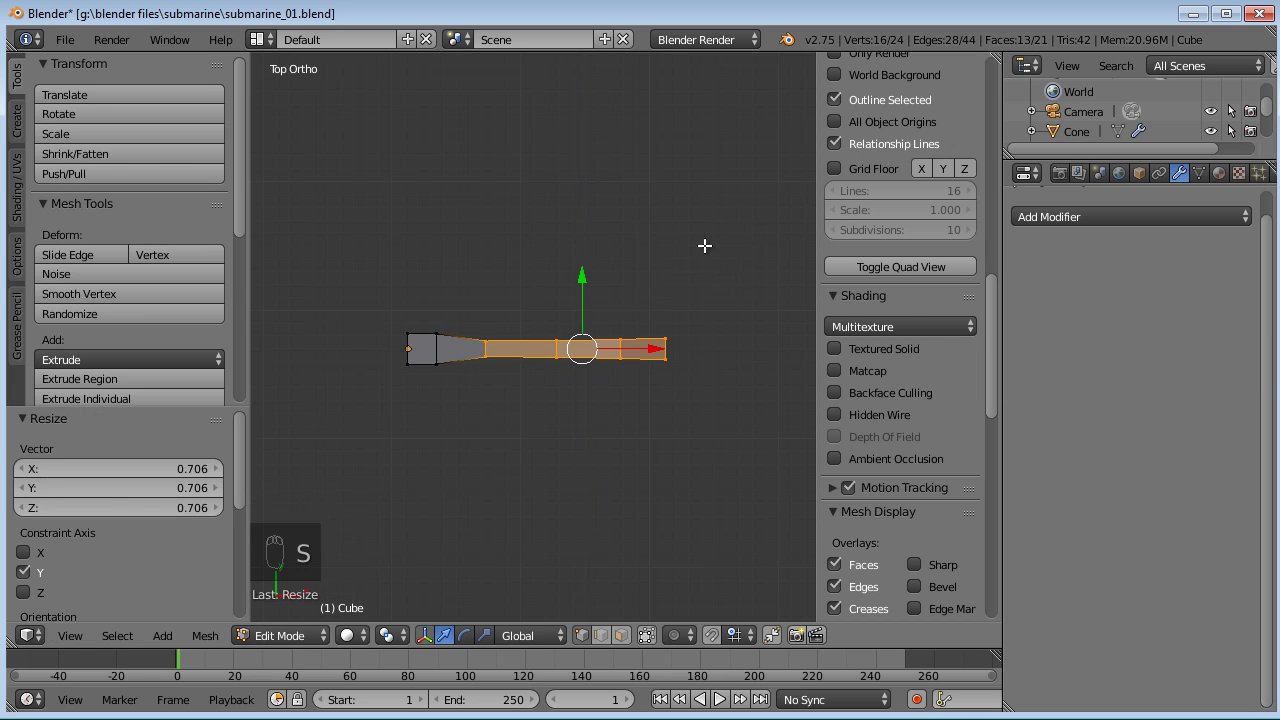
# - In right view, select the single upper corner vertex of the part on the positive Y side
pyautogui.press('KP_3')
pyautogui.keyDown('shift'); pyautogui.moveTo(697, 392); pyautogui.dragTo(717, 286, button='middle'); pyautogui.keyUp('shift')
pyautogui.scroll(4, 711, 298)
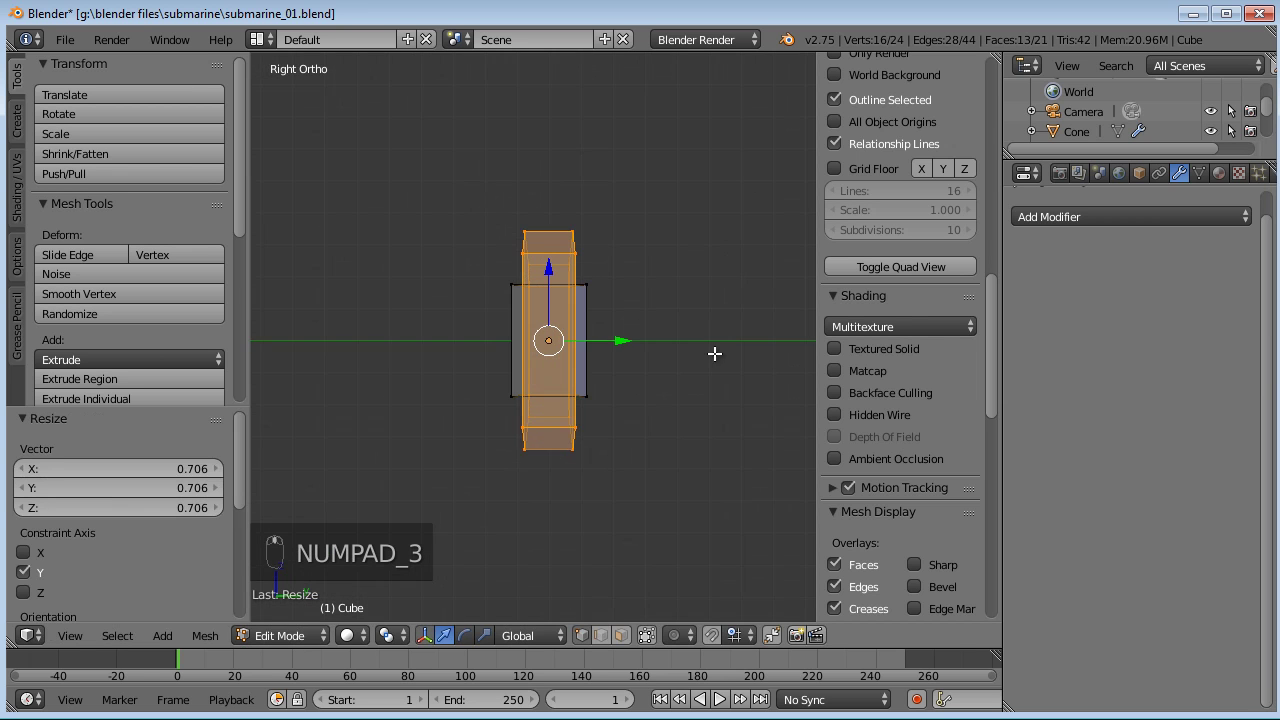
pyautogui.keyDown('shift'); pyautogui.moveTo(722, 338); pyautogui.dragTo(693, 372, button='middle'); pyautogui.keyUp('shift')
pyautogui.press('b')
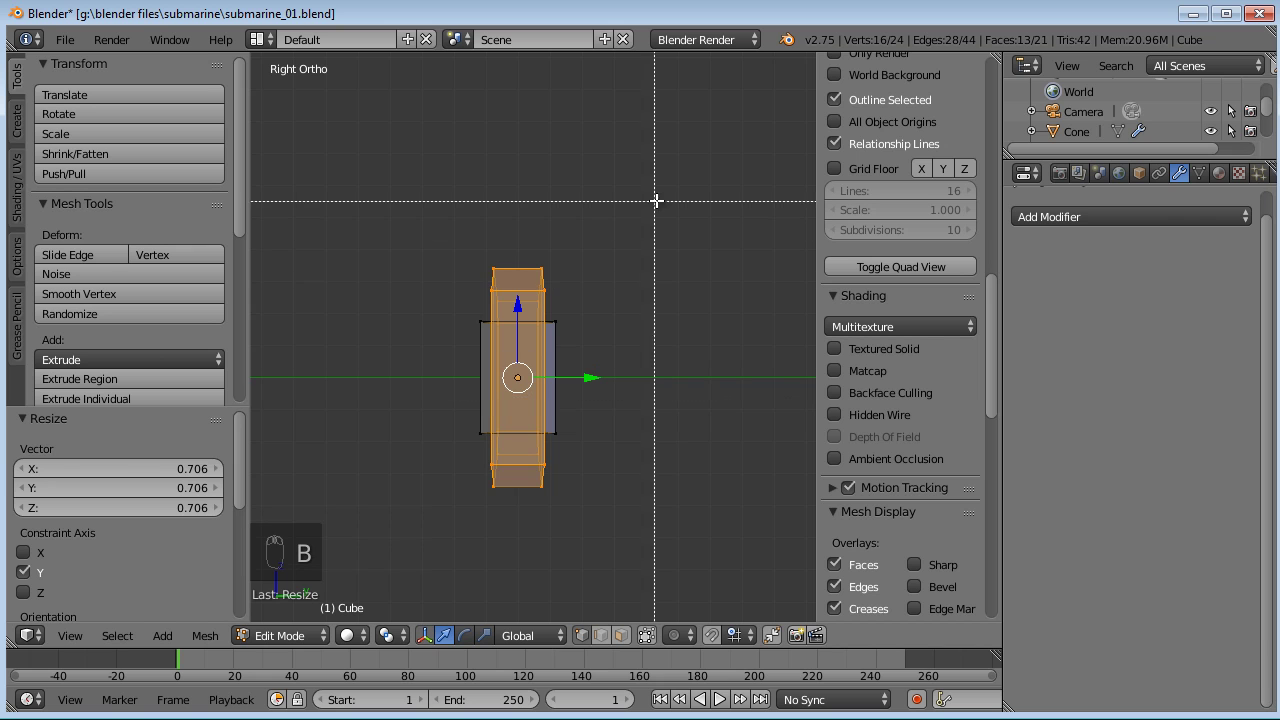
pyautogui.press('b')
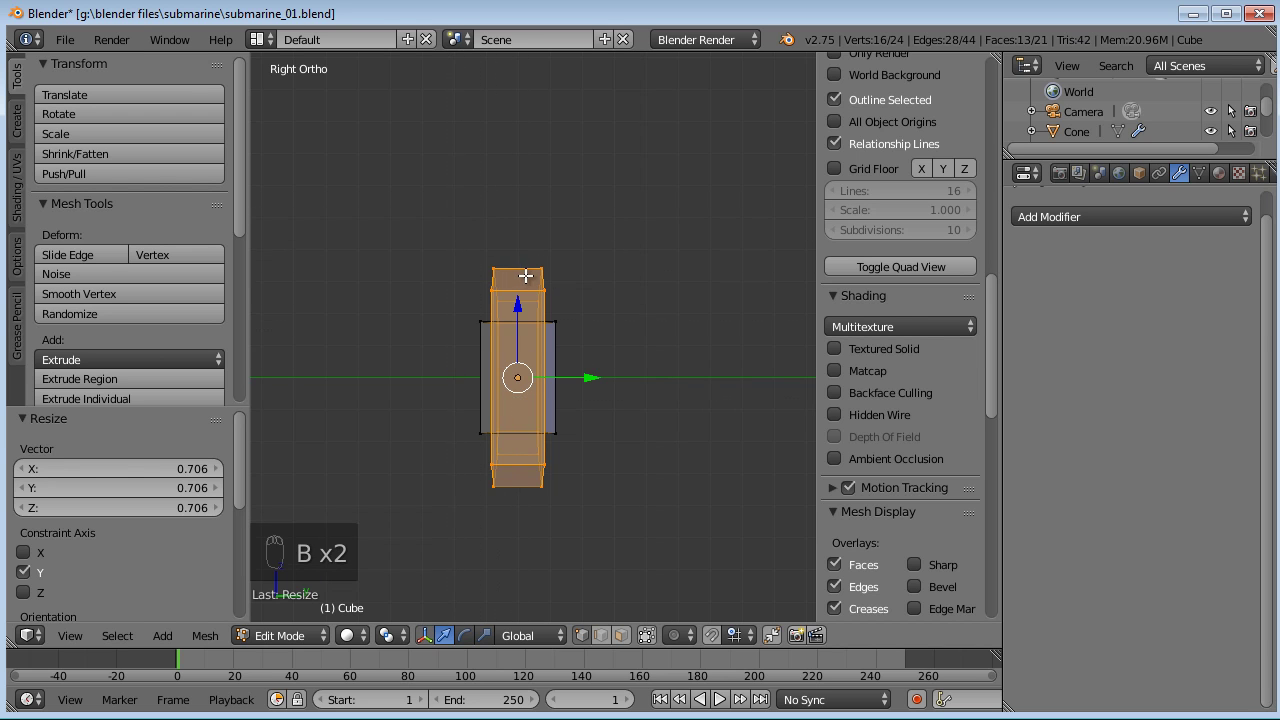
pyautogui.rightClick(556, 250)
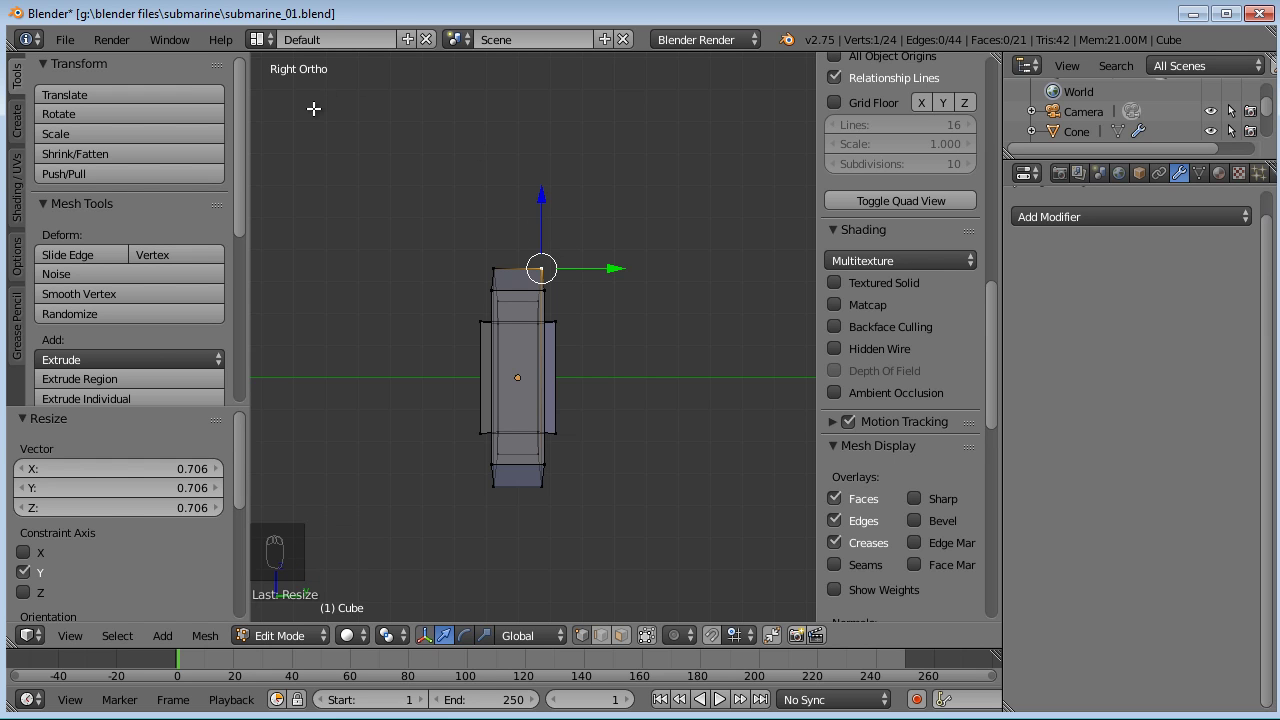
# - Open the user preferences and enable Emulate 3 Button Mouse in the input settings
pyautogui.click(66, 40)
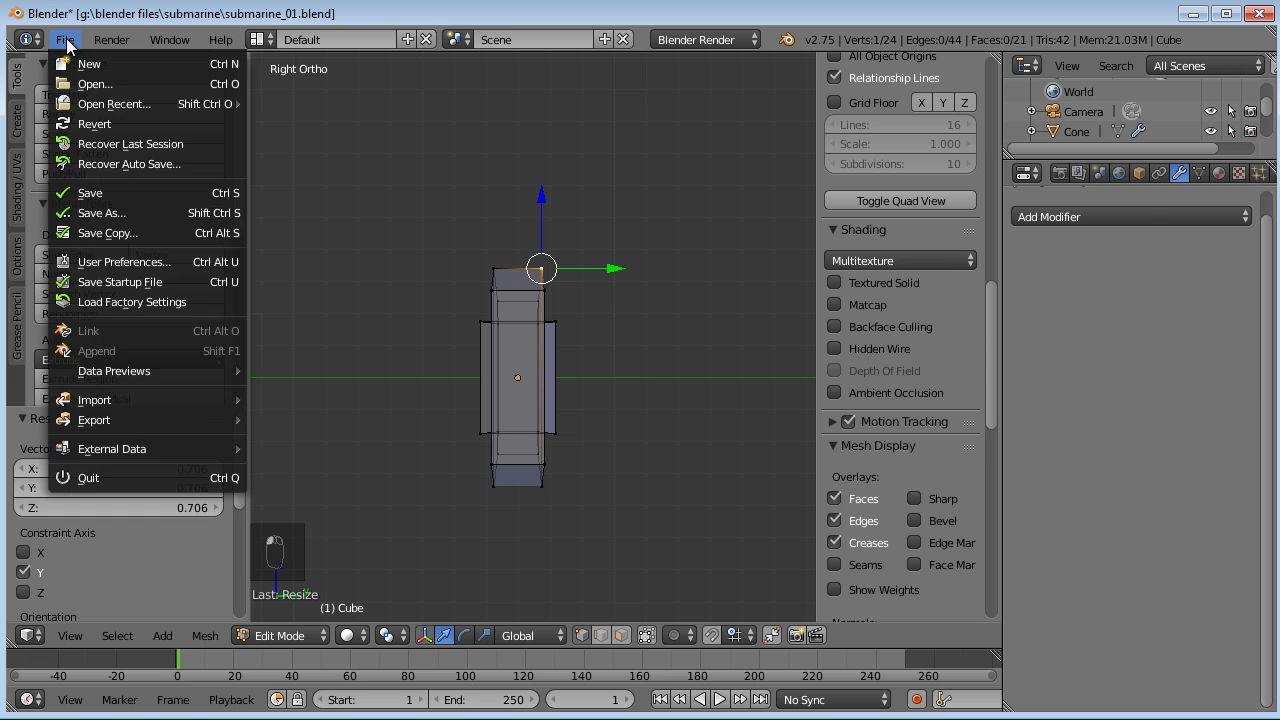
pyautogui.click(120, 262)
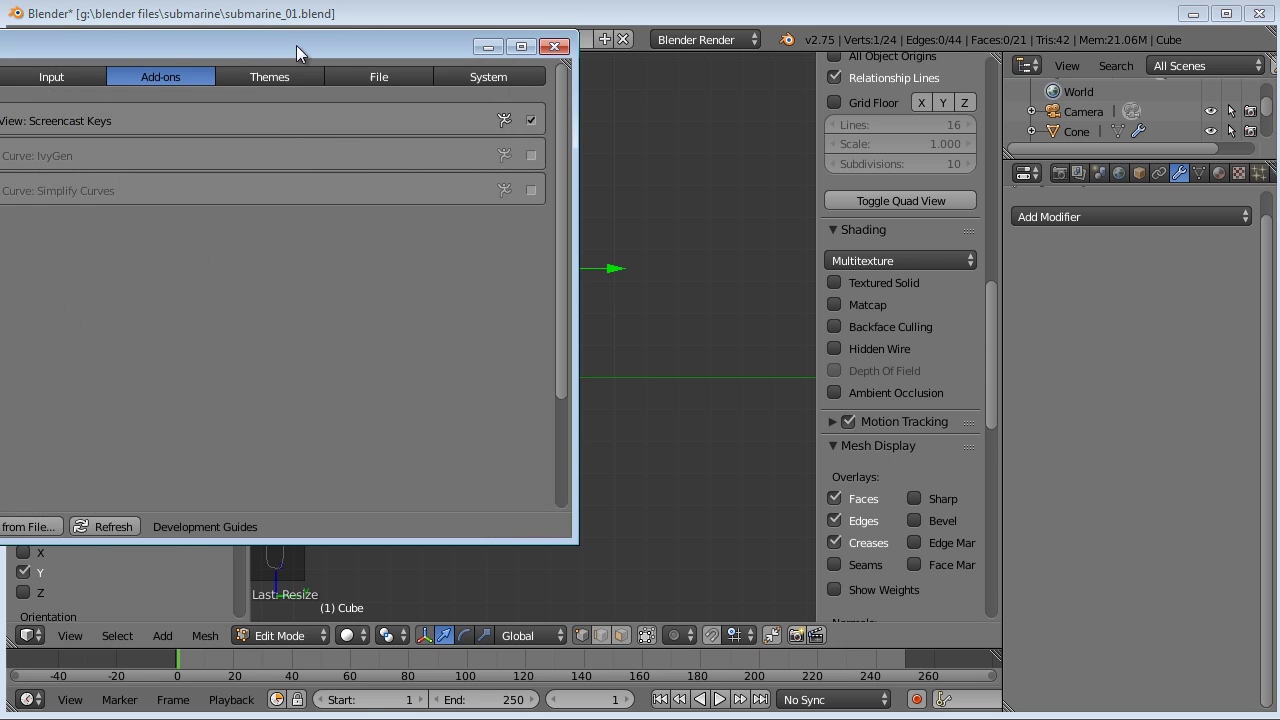
pyautogui.moveTo(296, 45); pyautogui.dragTo(751, 113)
pyautogui.click(522, 145)
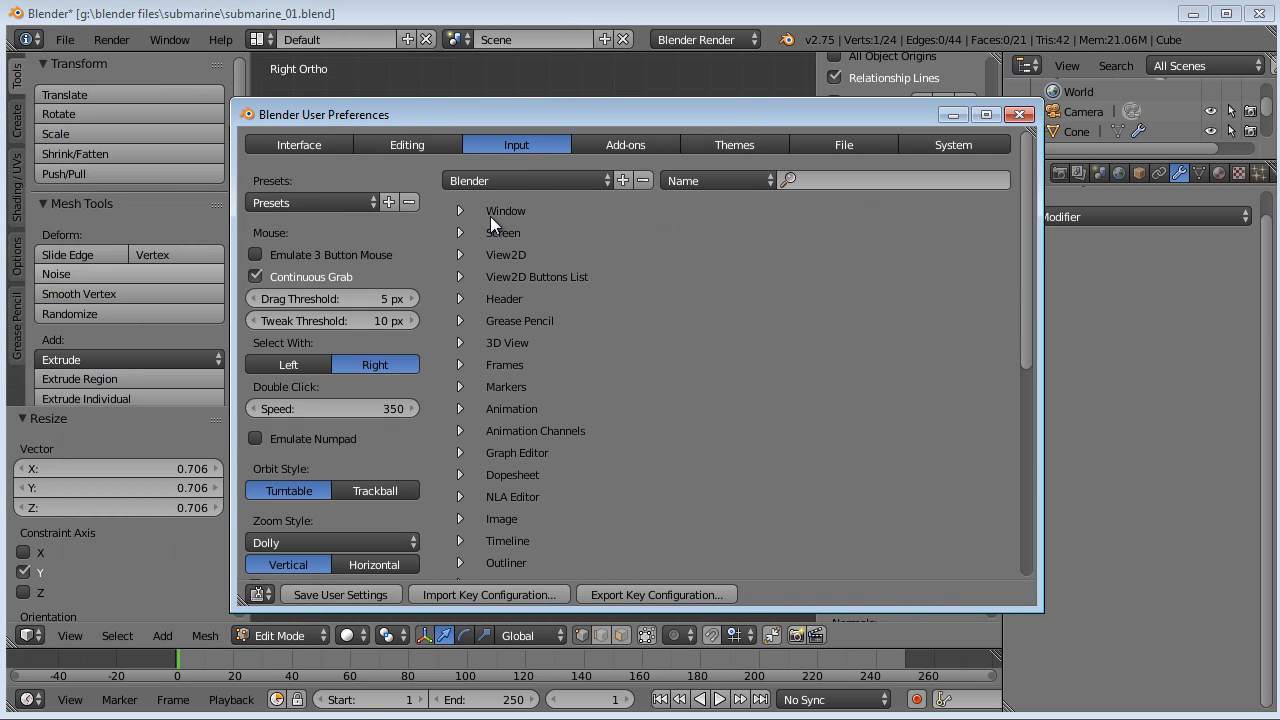
pyautogui.click(394, 256)
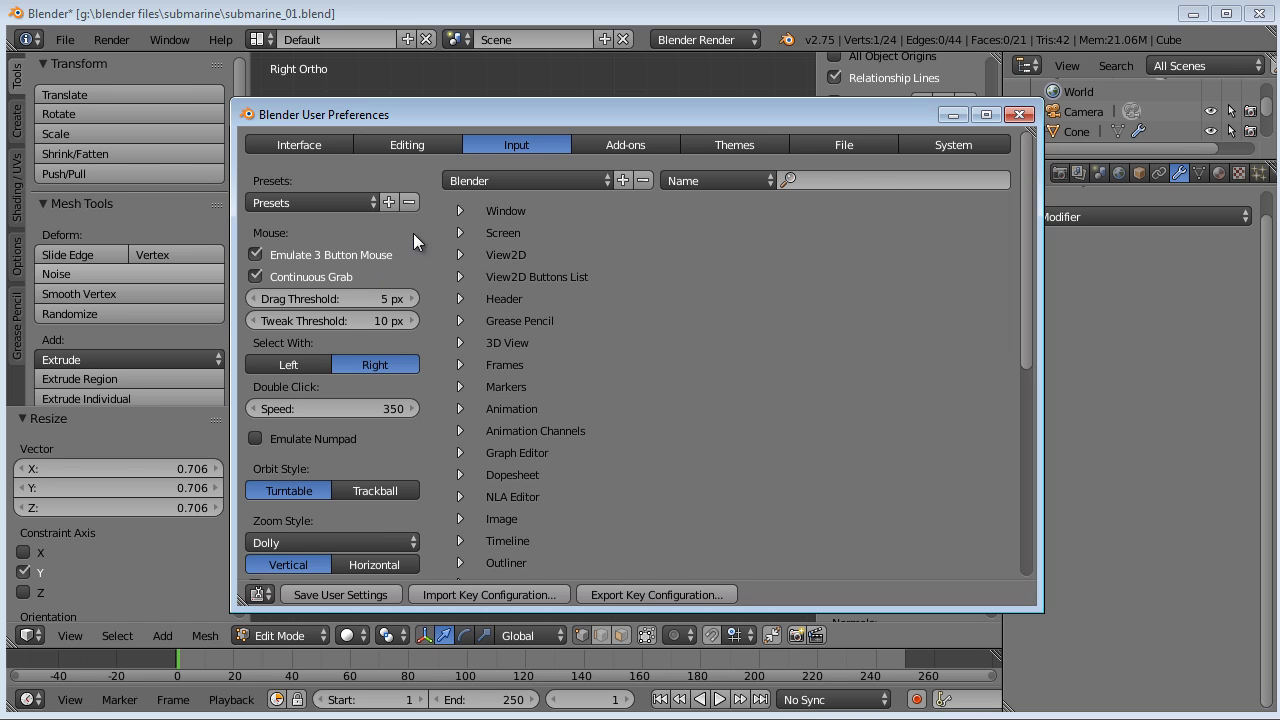
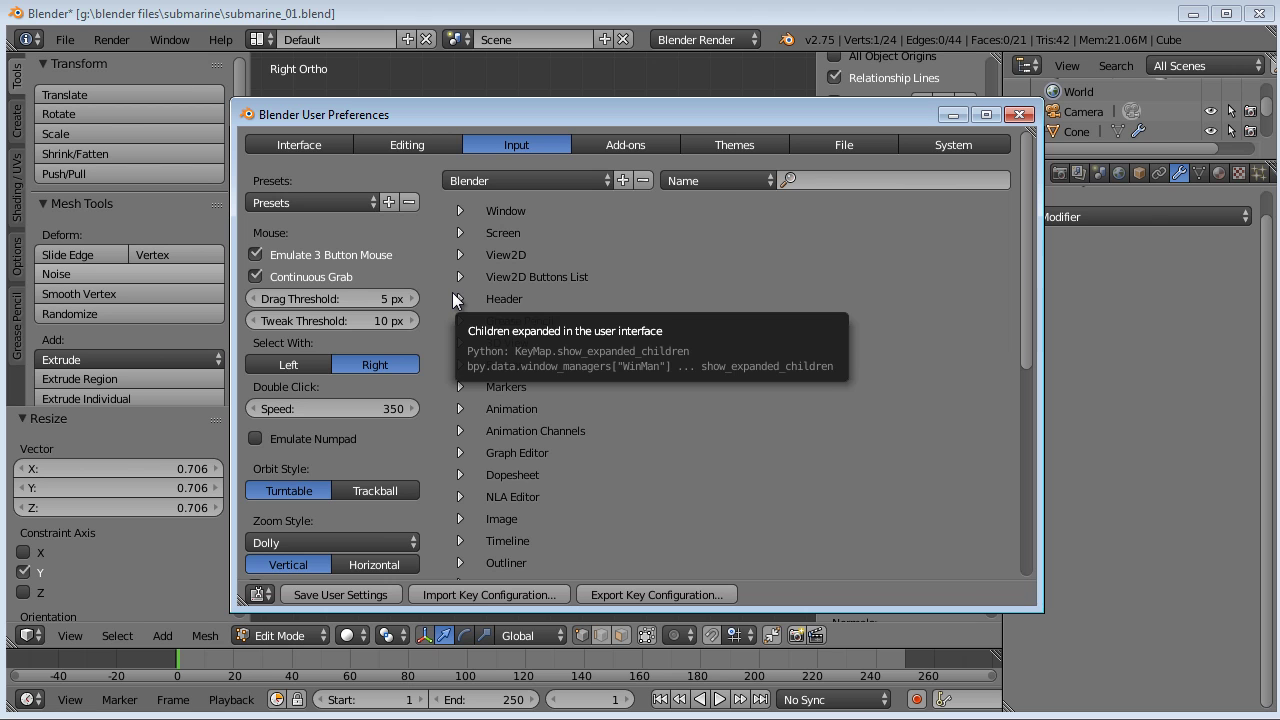
# - Close the user preferences and clear the vertex selection on the blade part
pyautogui.click(1019, 114)
pyautogui.press('a')
pyautogui.press('b')
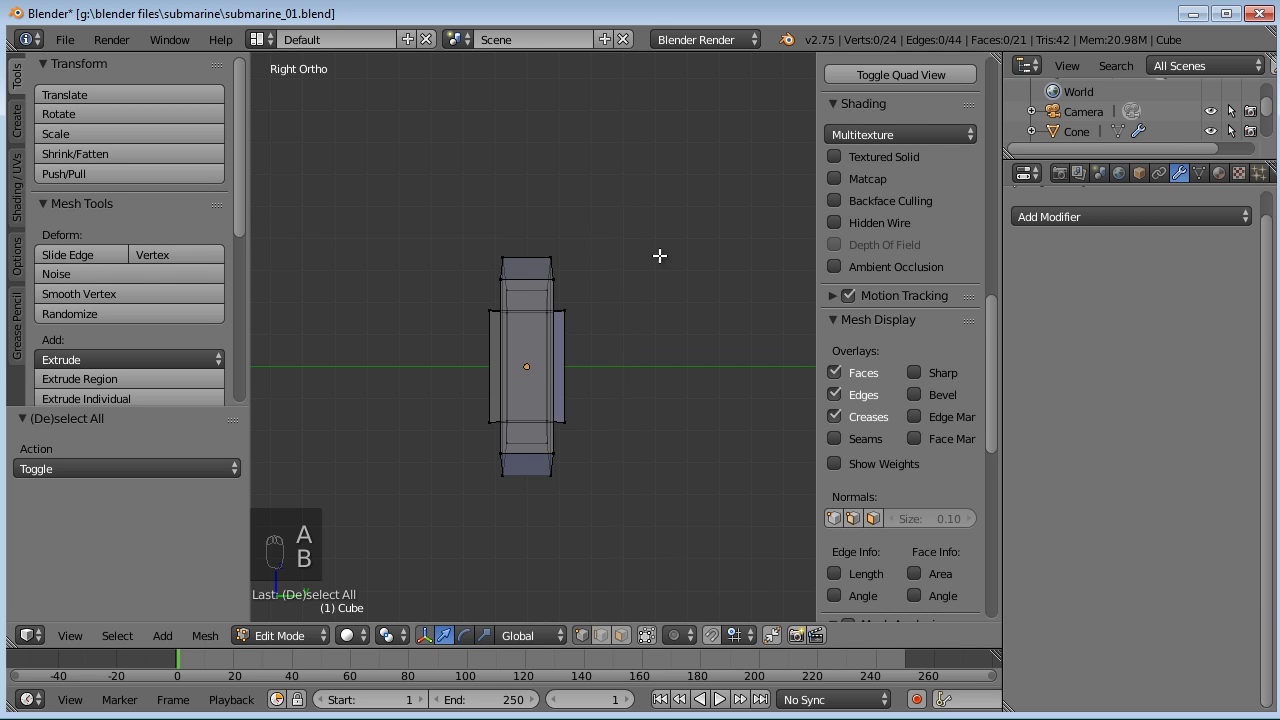
pyautogui.press('a')
pyautogui.press('a')
pyautogui.moveTo(505, 280); pyautogui.dragTo(653, 285, button='middle')
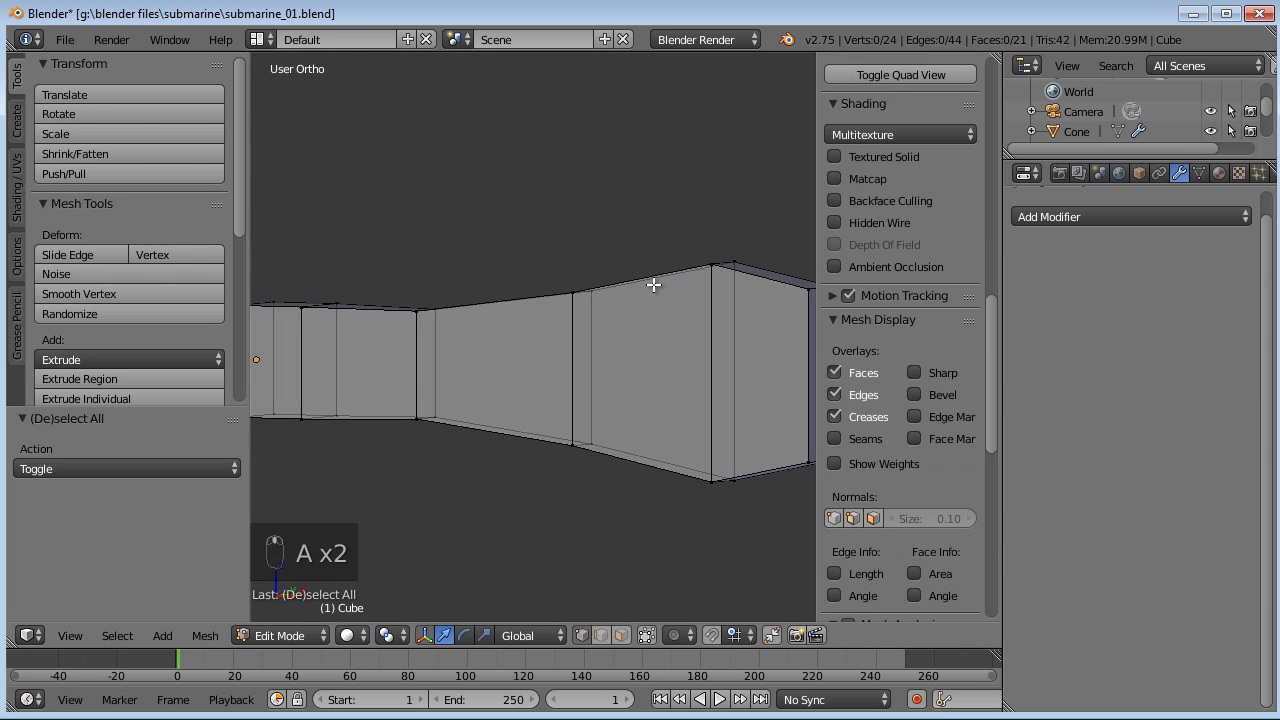
# - In front view, select the lower-edge vertices of the blade beyond its short root section
pyautogui.press('KP_1')
pyautogui.scroll(-3, 651, 283)
pyautogui.press('a')
pyautogui.press('a')
pyautogui.press('a')
pyautogui.press('a')
pyautogui.press('b')
pyautogui.moveTo(743, 361); pyautogui.dragTo(471, 448)
pyautogui.moveTo(591, 371); pyautogui.dragTo(455, 327, button='middle')
# - Scale the selected lower edge along Y to a thin edge, shift it slightly toward positive Y, and return to Object Mode
pyautogui.press('KP_3')
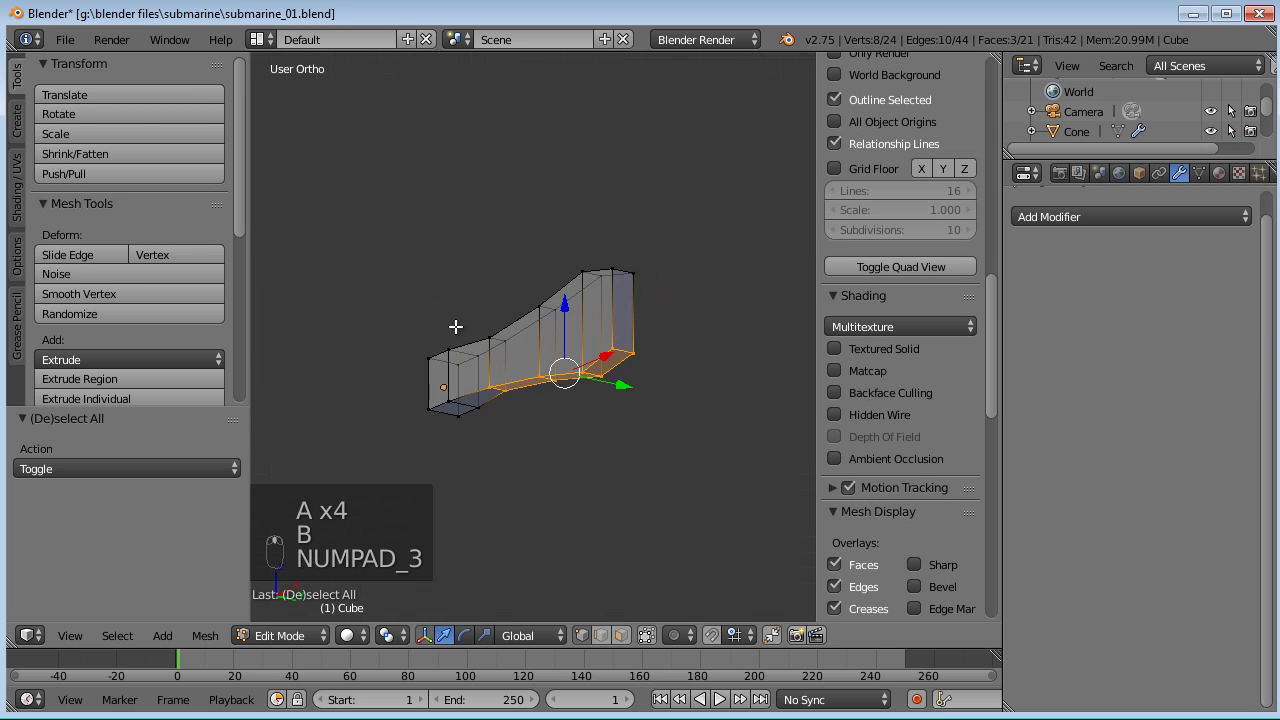
pyautogui.scroll(4, 623, 391)
pyautogui.press('s')
pyautogui.press('y')
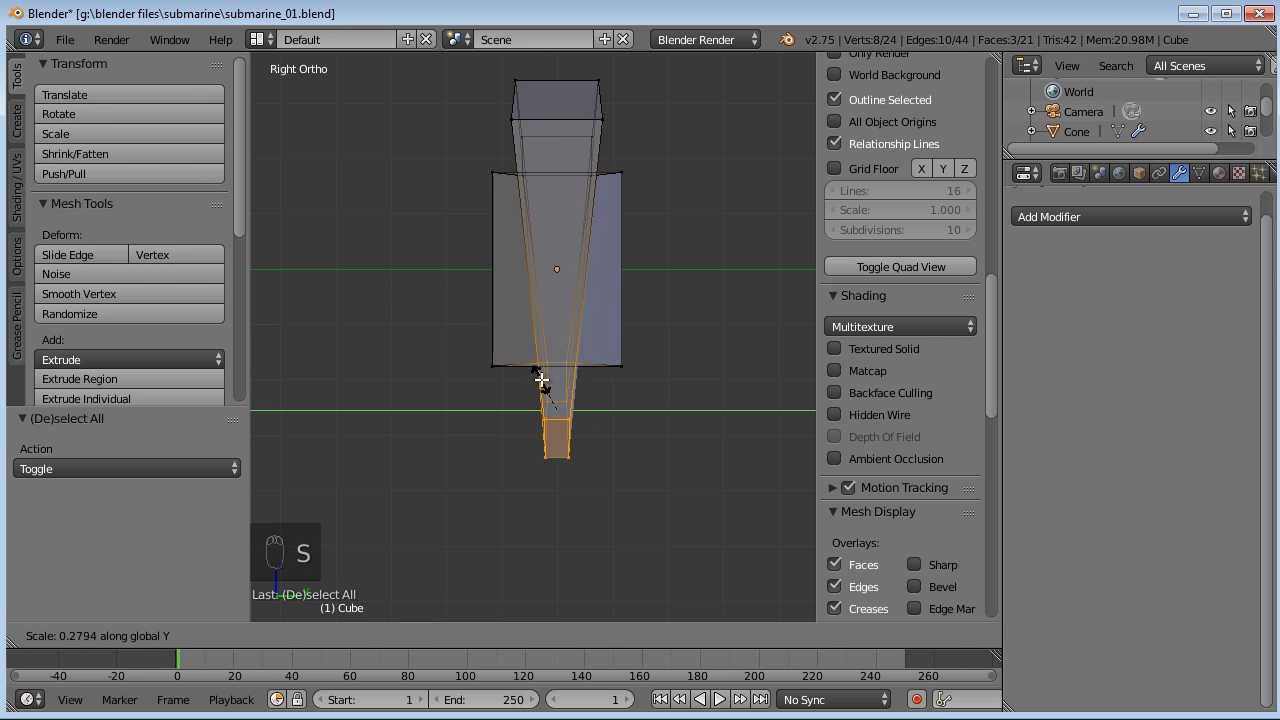
pyautogui.click(547, 388)
pyautogui.moveTo(628, 410); pyautogui.dragTo(667, 396)
pyautogui.scroll(-3, 667, 396)
pyautogui.moveTo(532, 345); pyautogui.dragTo(252, 371, button='middle')
pyautogui.press('Tab')
pyautogui.moveTo(380, 353)
pyautogui.mouseDown(button='middle')
pyautogui.moveTo(471, 363)
pyautogui.moveTo(376, 345)
pyautogui.mouseUp(button='middle')
pyautogui.scroll(-3, 376, 345)
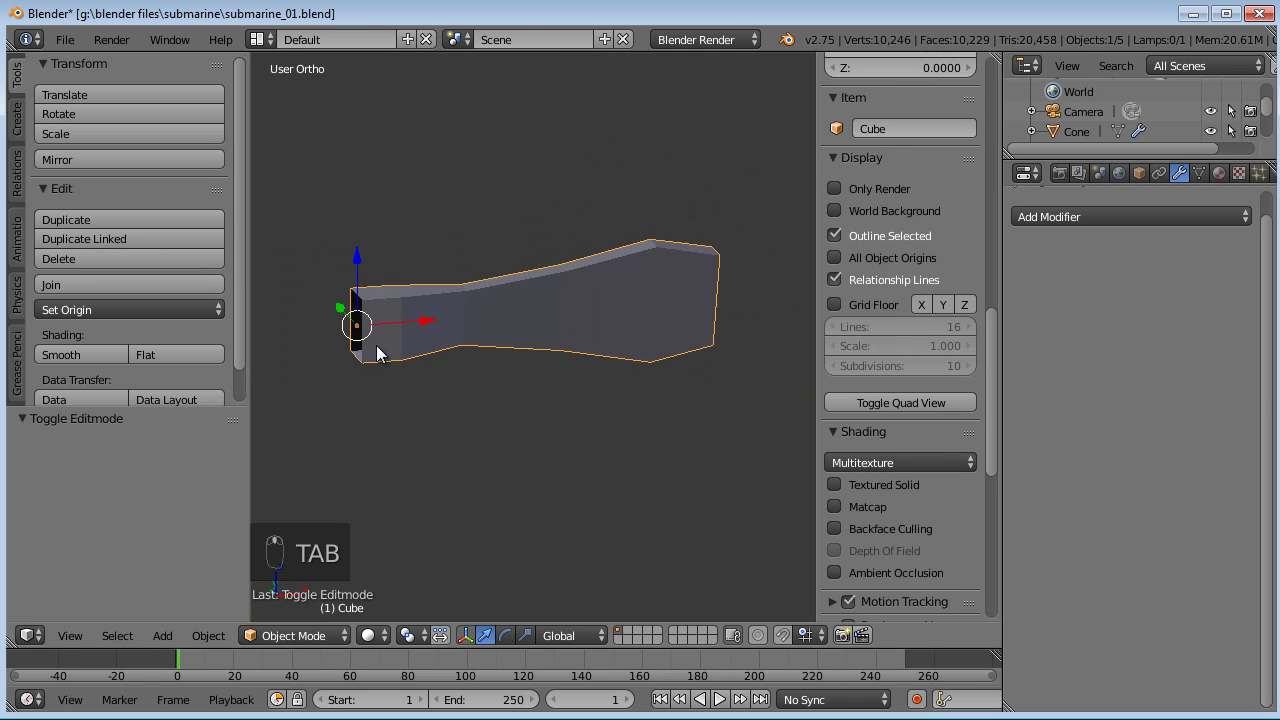
pyautogui.press('KP_1')
pyautogui.press('r')
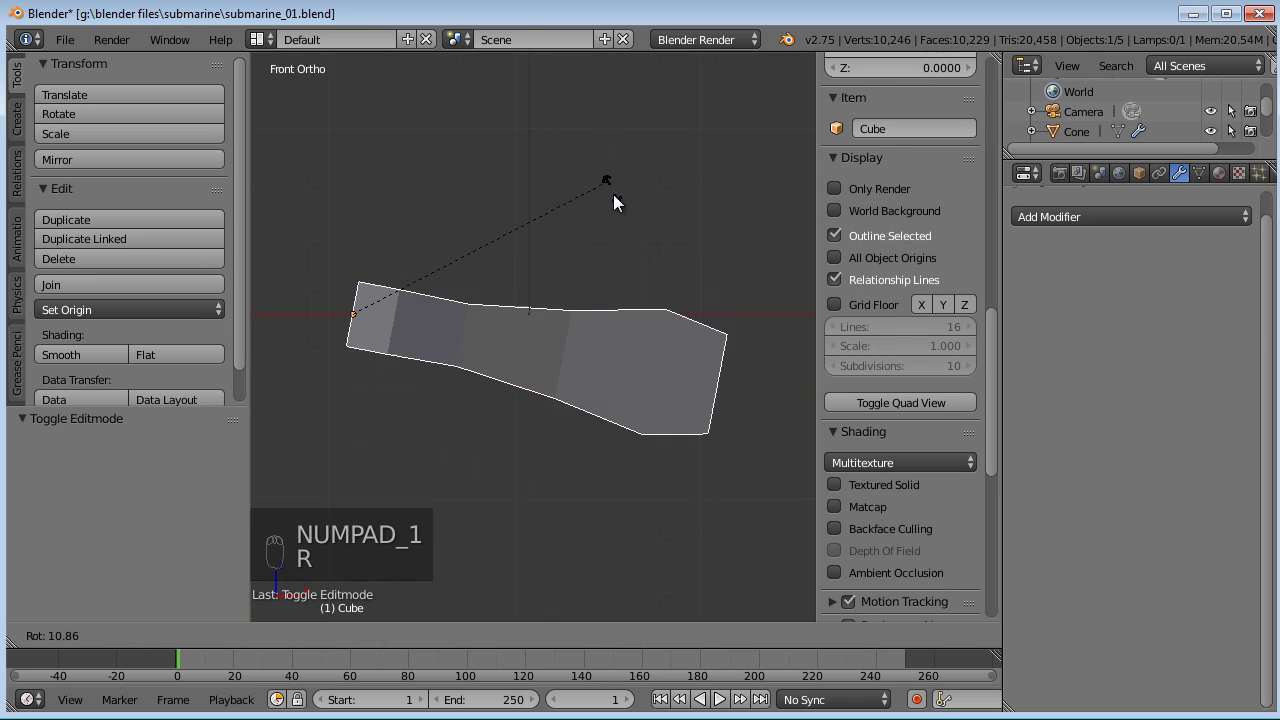
pyautogui.rightClick(450, 300)
pyautogui.moveTo(470, 303); pyautogui.dragTo(275, 335, button='middle')
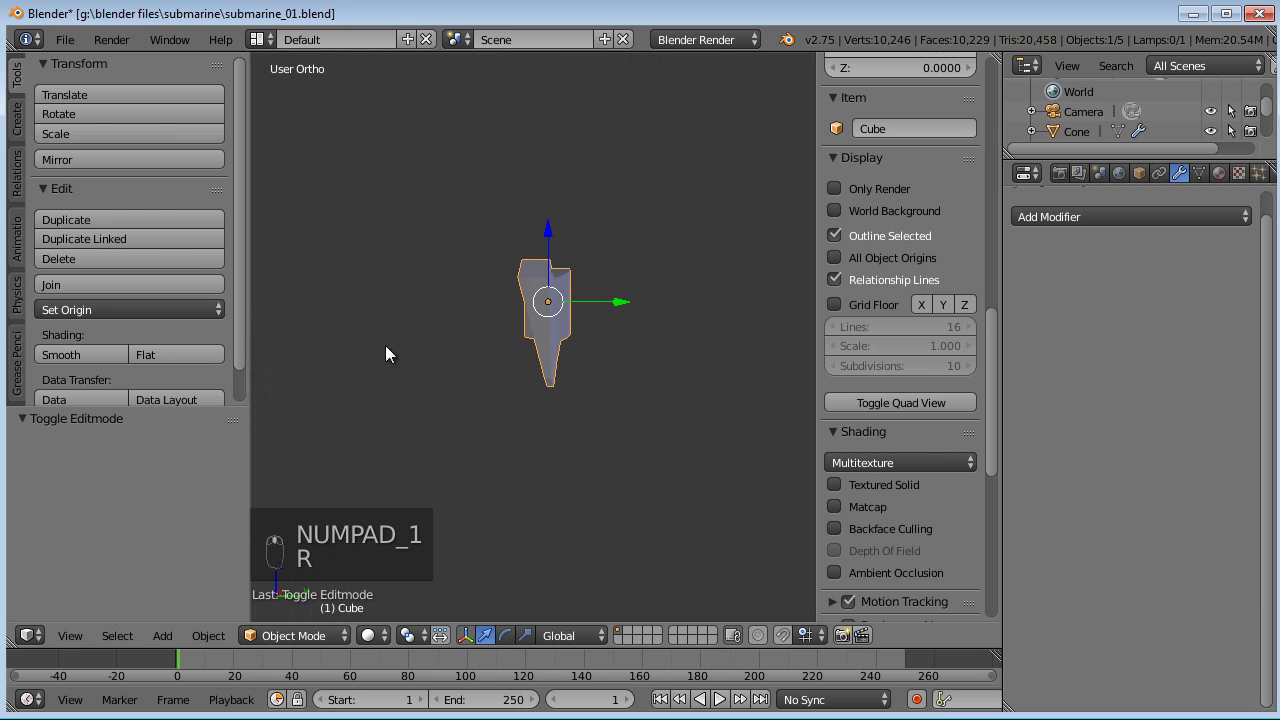
pyautogui.moveTo(508, 334); pyautogui.dragTo(514, 331, button='middle')
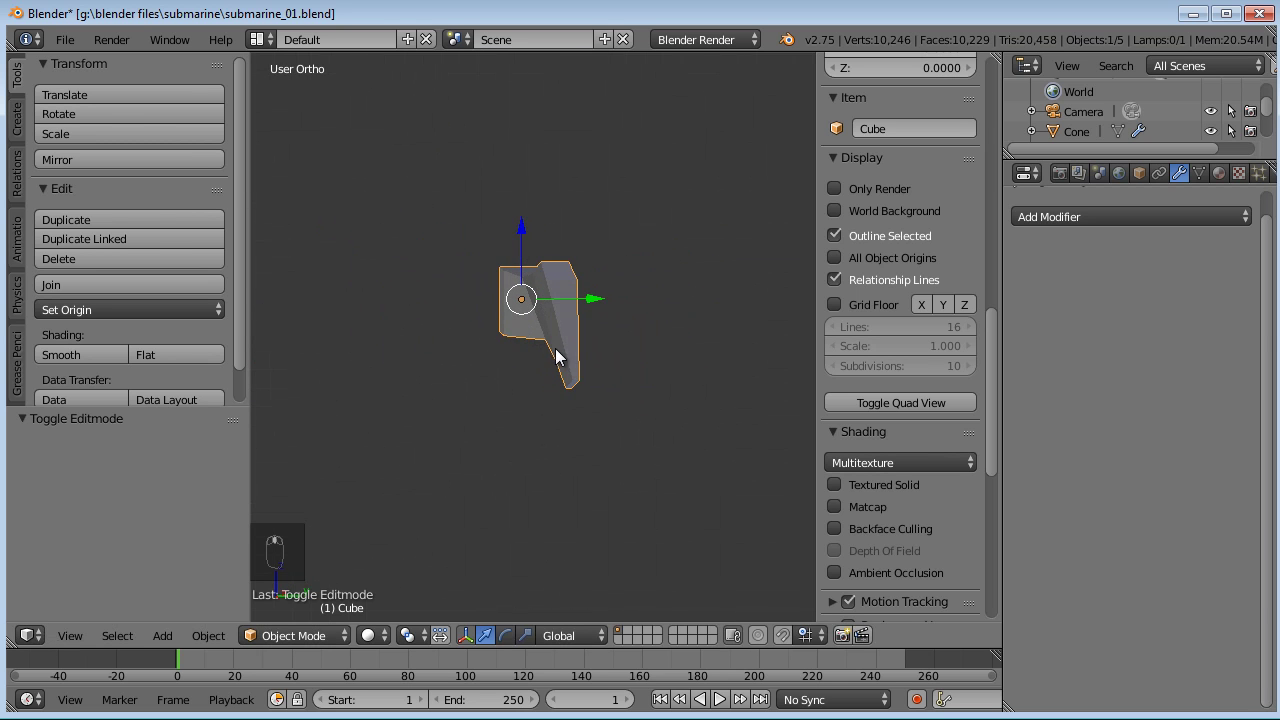
pyautogui.moveTo(567, 358)
pyautogui.mouseDown(button='middle')
pyautogui.moveTo(535, 354)
pyautogui.moveTo(548, 366)
pyautogui.mouseUp(button='middle')
# - In top view, rotate the blade so that it points toward negative X
pyautogui.press('KP_7')
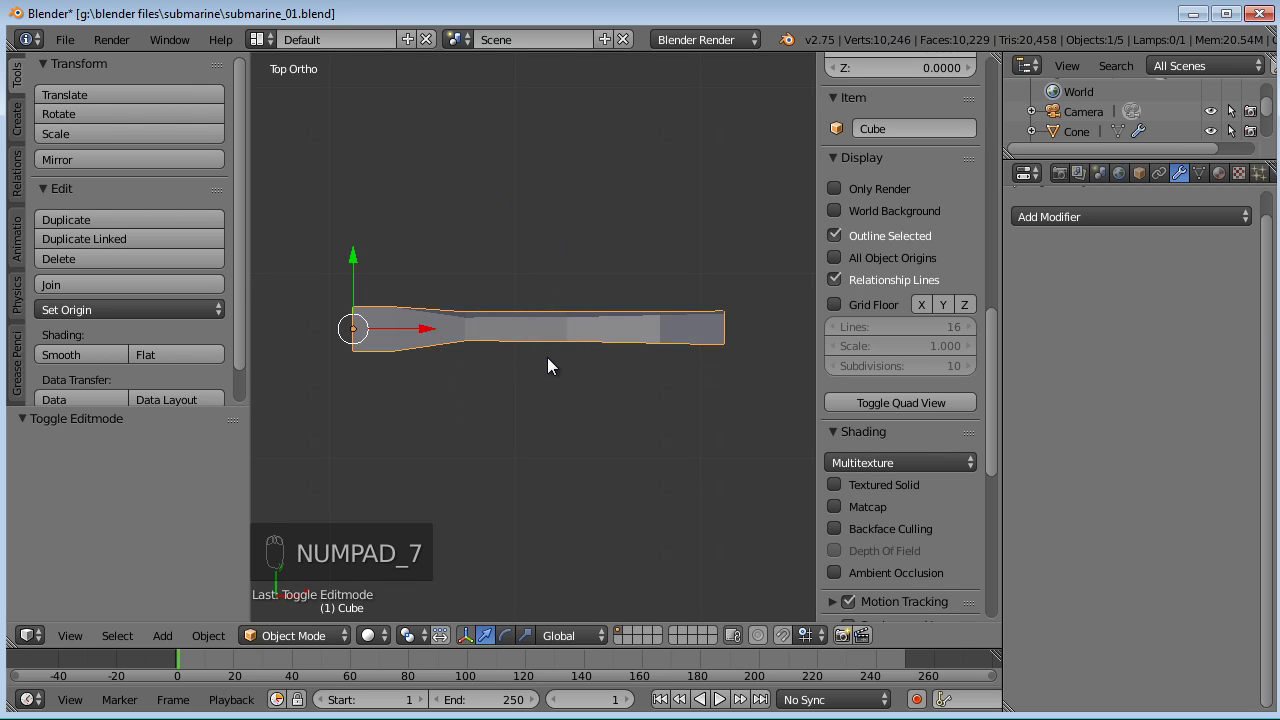
pyautogui.press('r')
pyautogui.click(547, 357)
pyautogui.press('KP_3')
pyautogui.moveTo(578, 339); pyautogui.dragTo(505, 352, button='middle')
pyautogui.press('Tab')
pyautogui.moveTo(678, 329)
pyautogui.keyDown('shift'); pyautogui.mouseDown(button='middle')
pyautogui.moveTo(641, 386)
pyautogui.moveTo(680, 367)
pyautogui.moveTo(631, 437)
pyautogui.moveTo(670, 325)
pyautogui.mouseUp(button='middle'); pyautogui.keyUp('shift')
pyautogui.press('Tab')
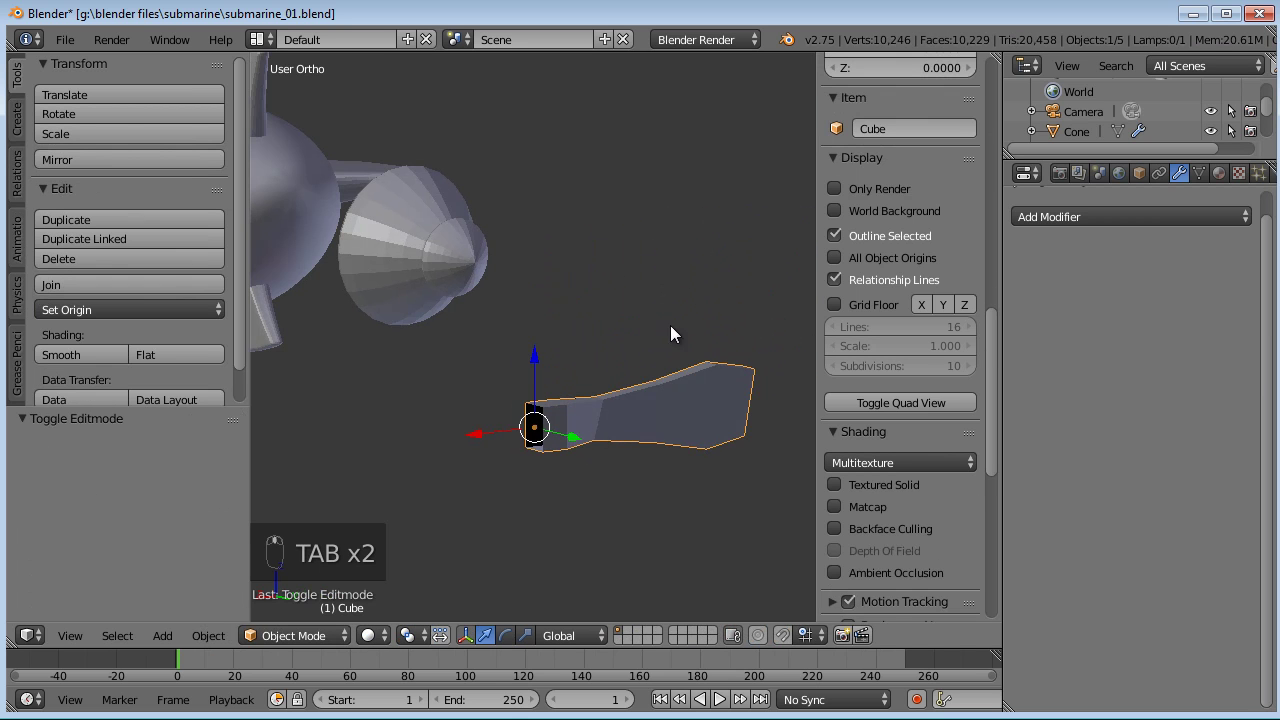
pyautogui.press('r')
pyautogui.press('z')
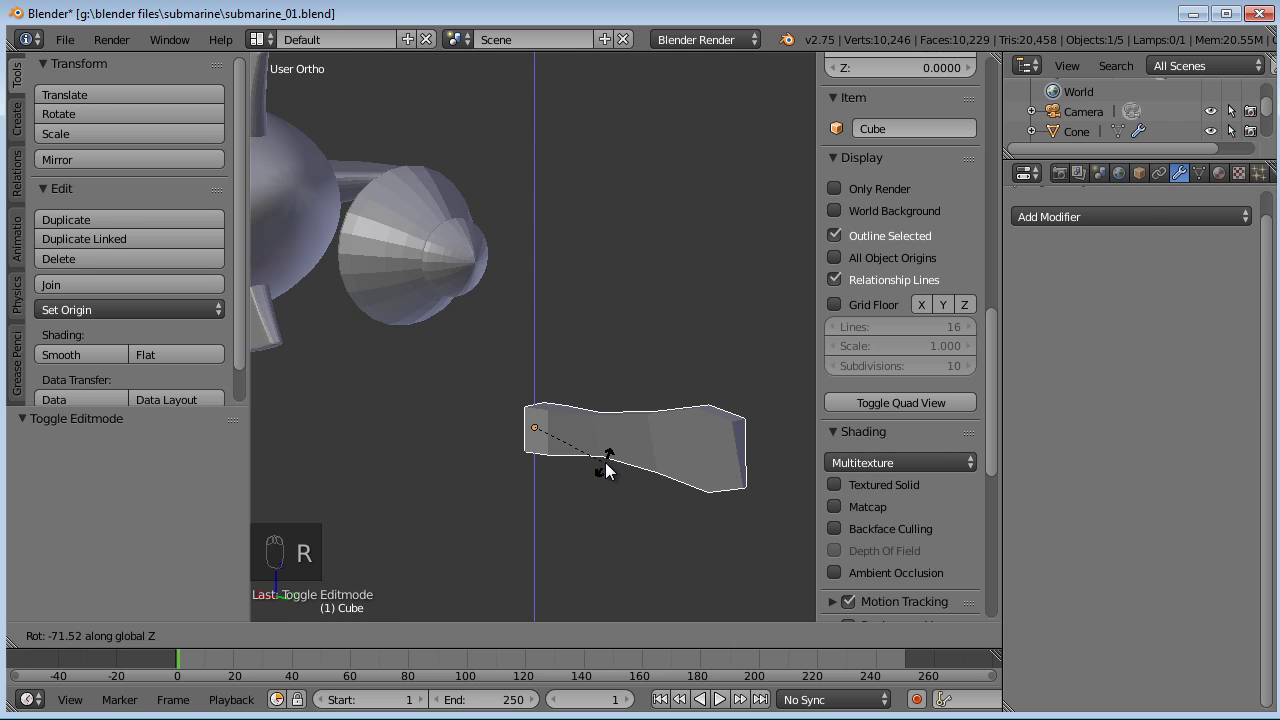
pyautogui.press('y')
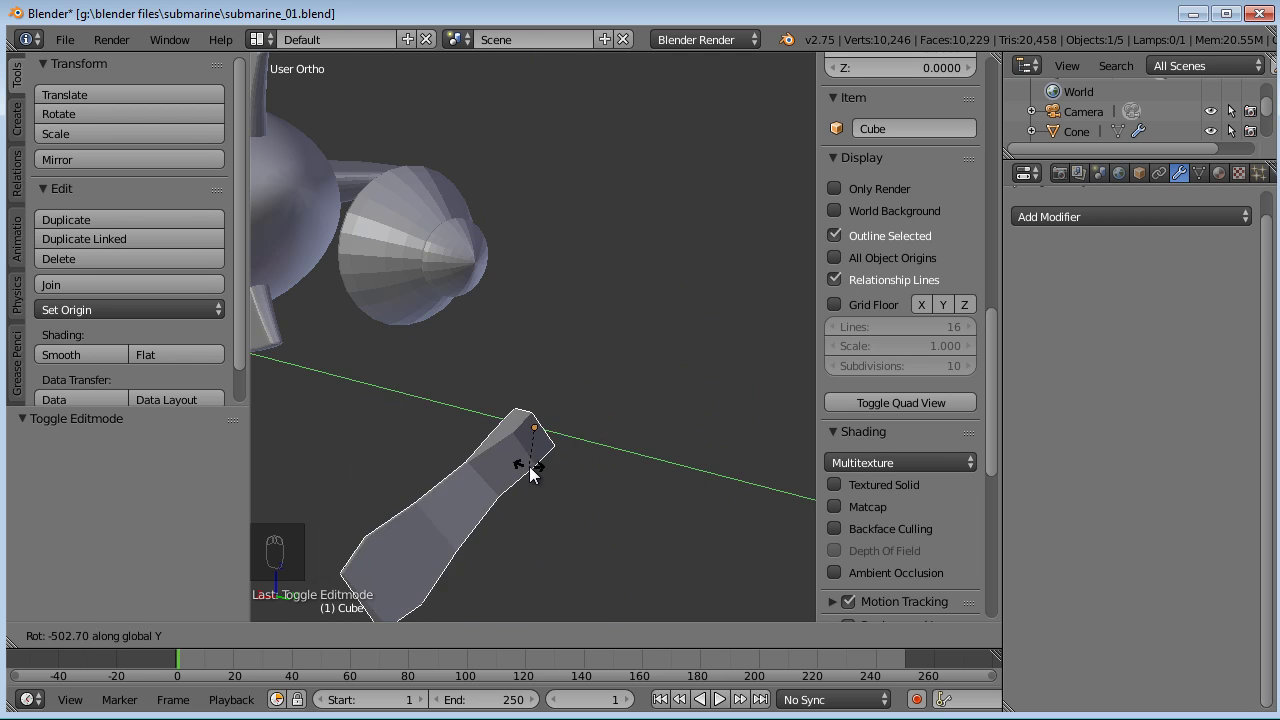
pyautogui.rightClick(606, 371)
pyautogui.scroll(-5, 476, 367)
pyautogui.moveTo(476, 367); pyautogui.dragTo(593, 356, button='middle')
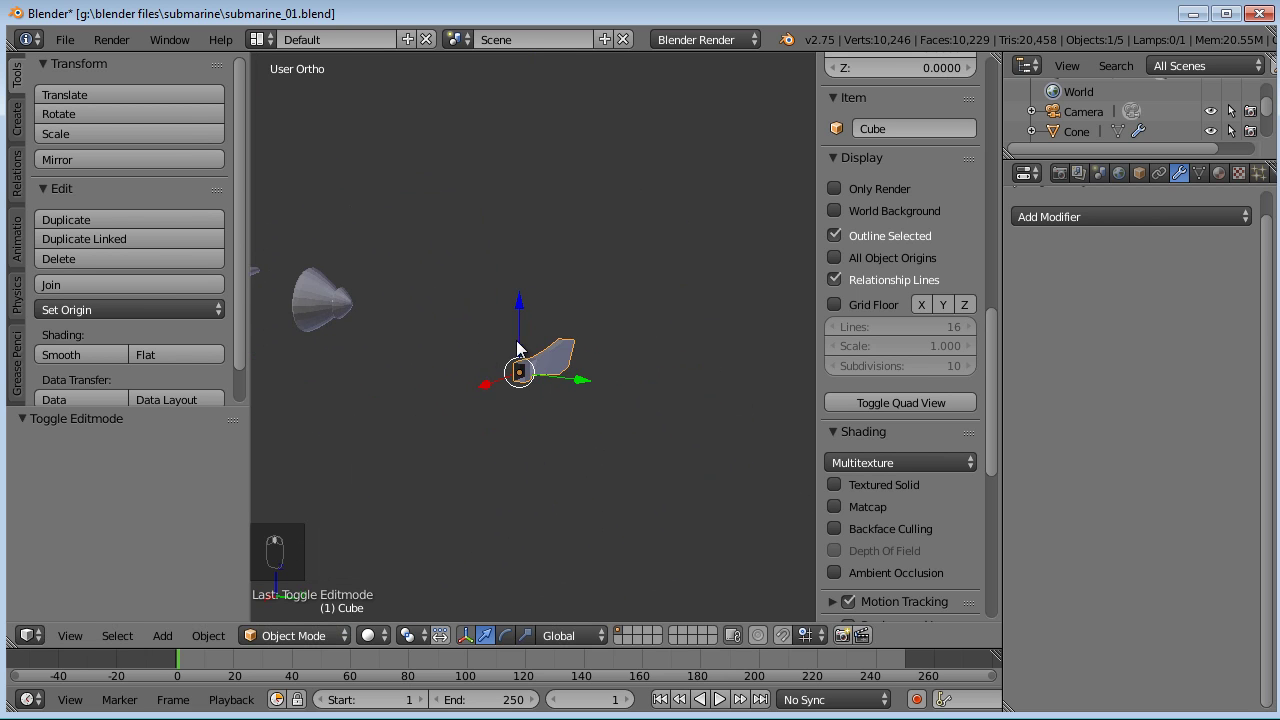
# - In top view, move the blade about -3.144 in X and -4.424 in Y, placing its root on the centre line behind the cone
pyautogui.press('KP_7')
pyautogui.scroll(-2, 489, 345)
pyautogui.keyDown('shift'); pyautogui.moveTo(531, 420); pyautogui.dragTo(615, 232, button='middle'); pyautogui.keyUp('shift')
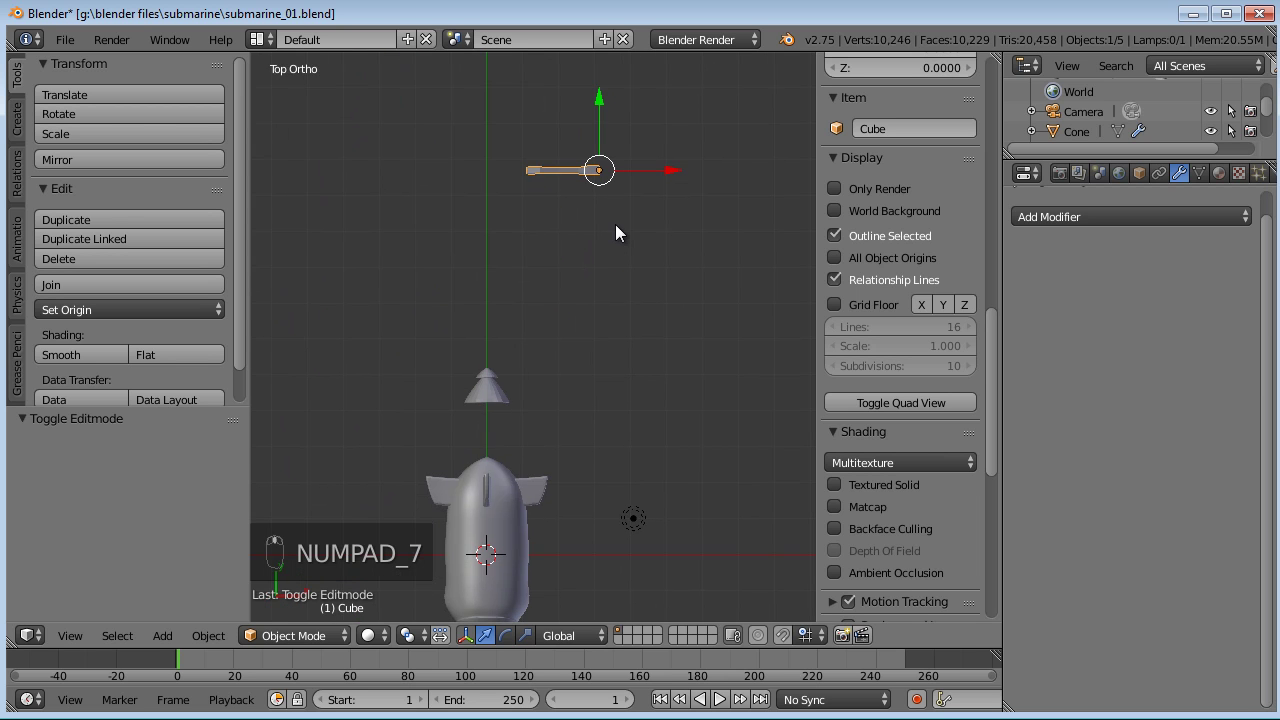
pyautogui.press('g')
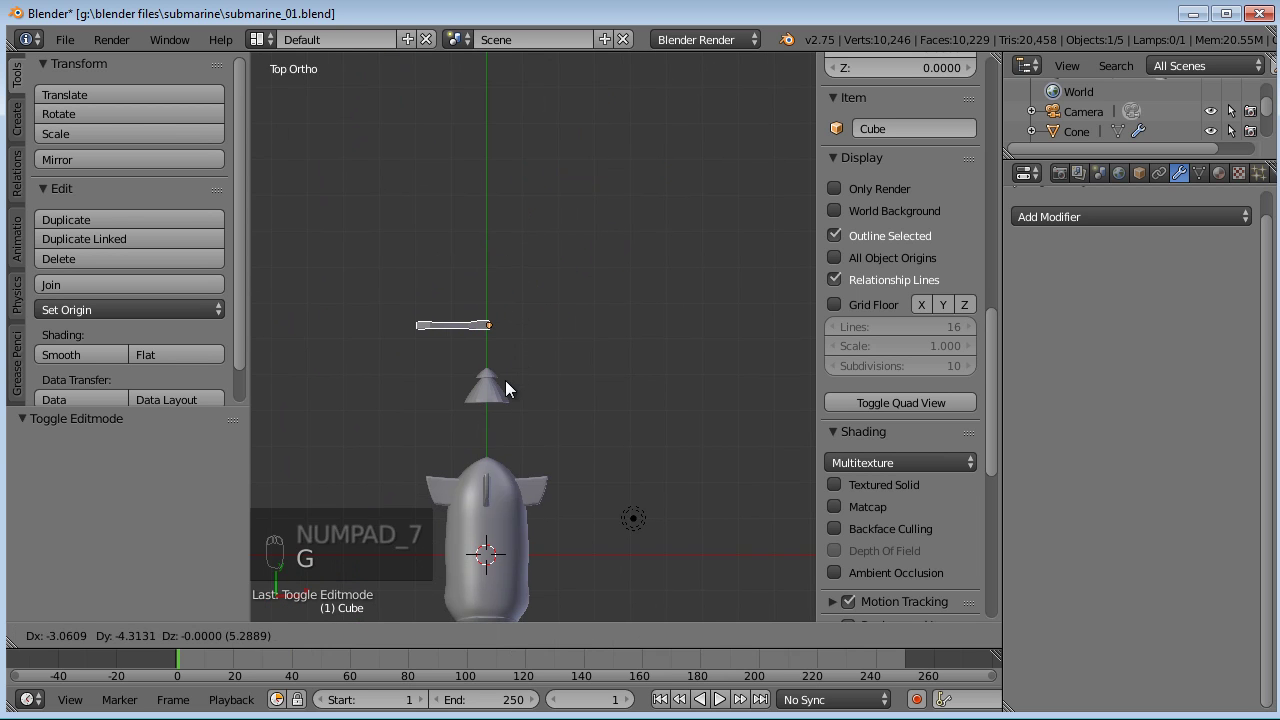
pyautogui.click(502, 383)
pyautogui.scroll(5, 515, 344)
pyautogui.keyDown('shift'); pyautogui.moveTo(441, 336); pyautogui.dragTo(422, 206, button='middle'); pyautogui.keyUp('shift')
pyautogui.scroll(1, 586, 380)
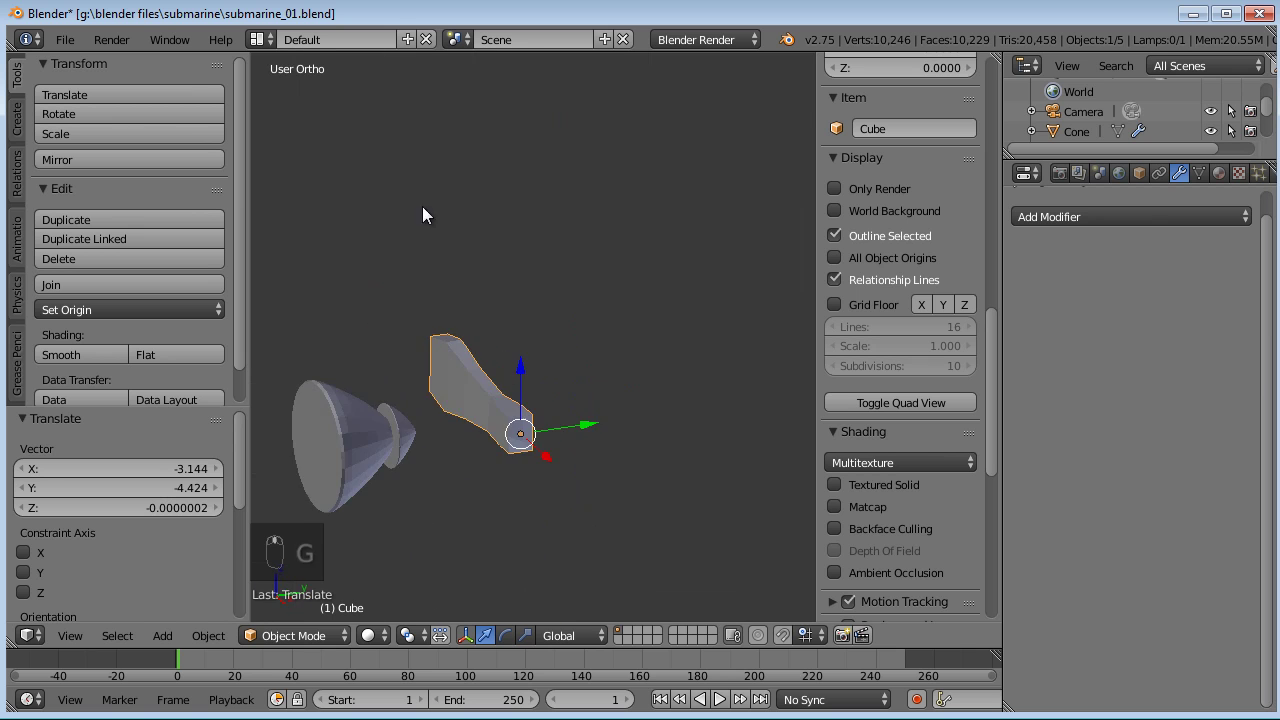
# - Add a Subdivision Surface modifier to the blade
pyautogui.moveTo(483, 443); pyautogui.dragTo(712, 400, button='middle')
pyautogui.click(1055, 216)
pyautogui.click(892, 547)
pyautogui.moveTo(610, 390); pyautogui.dragTo(620, 322, button='middle')
# - In Edit Mode, add two lengthwise loop cuts to the blade, one near its upper edge and one near its lower edge
pyautogui.press('Tab')
pyautogui.scroll(-2, 688, 388)
pyautogui.keyDown('shift'); pyautogui.moveTo(690, 395); pyautogui.dragTo(648, 393, button='middle'); pyautogui.keyUp('shift')
pyautogui.scroll(2, 648, 393)
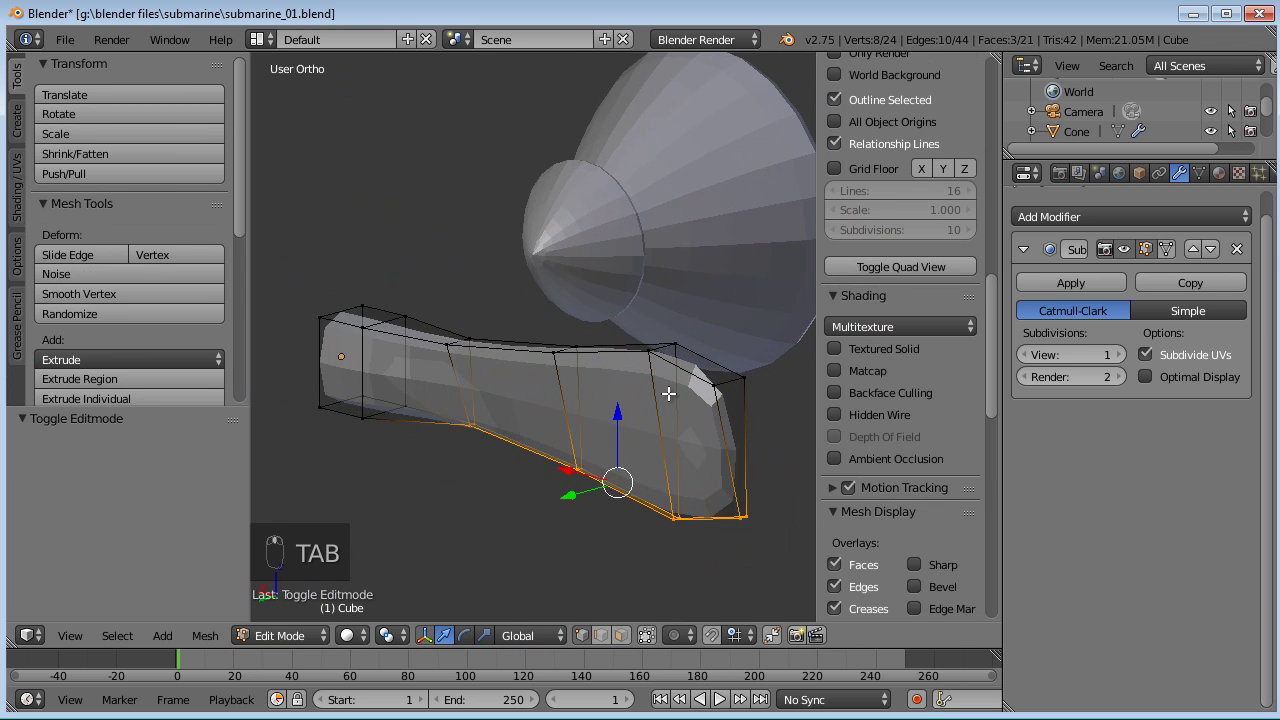
pyautogui.hotkey('ctrl', 'r')
pyautogui.click(673, 389)
pyautogui.click(686, 372)
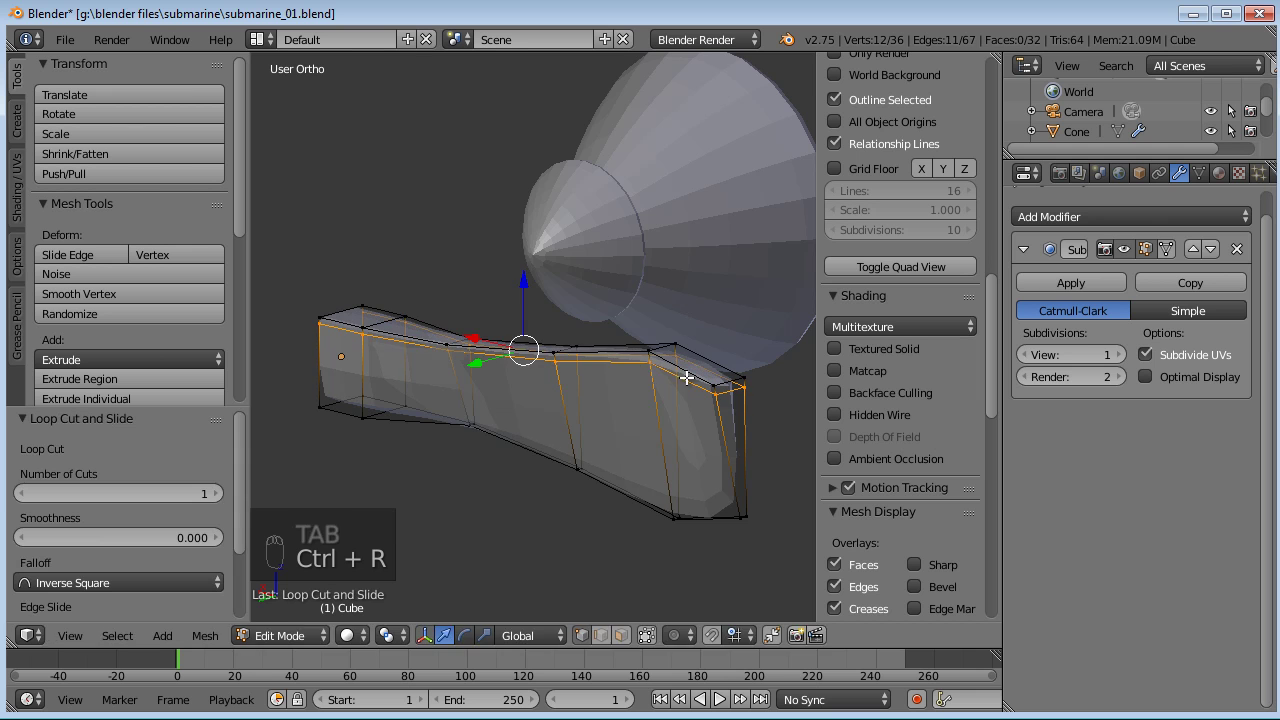
pyautogui.hotkey('ctrl', 'r')
pyautogui.click(688, 441)
pyautogui.click(698, 503)
# - In back view, select the upper corner vertices of the blade tip and move them slightly outward
pyautogui.moveTo(698, 503); pyautogui.dragTo(674, 406, button='middle')
pyautogui.scroll(-1, 746, 457)
pyautogui.press('KP_1')
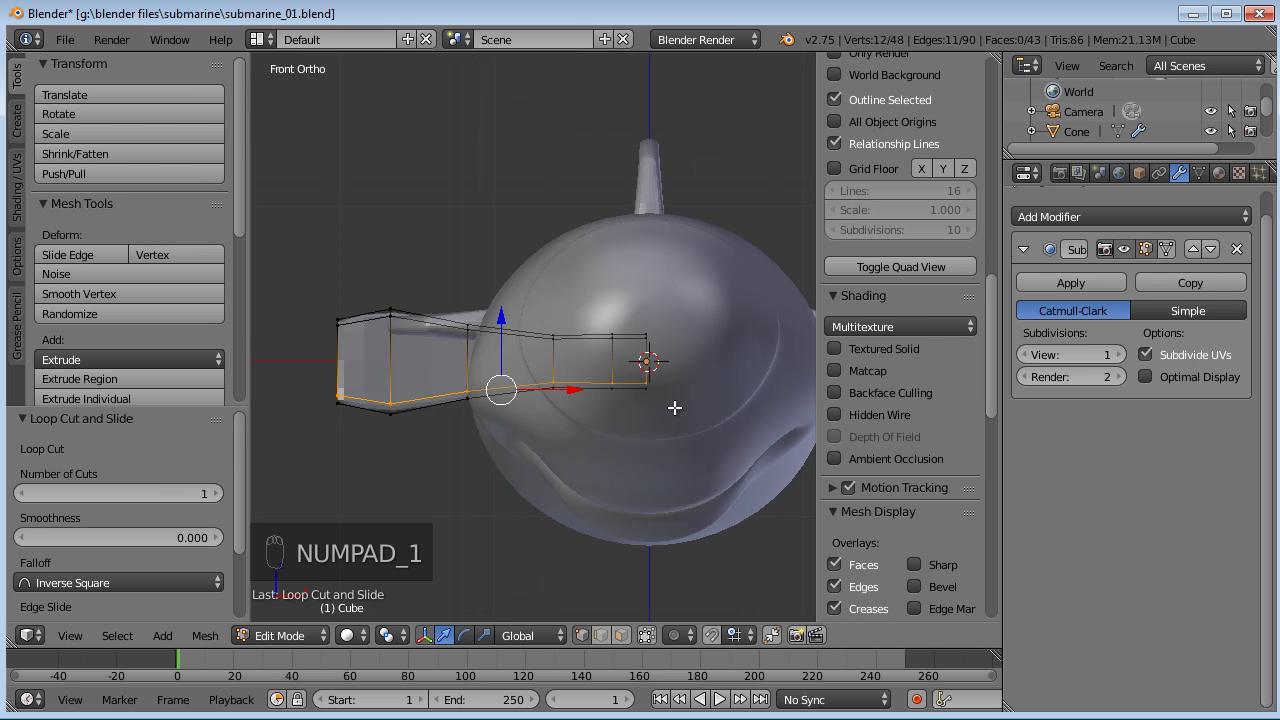
pyautogui.press('ctrl+KP_1')
pyautogui.press('a')
pyautogui.press('b')
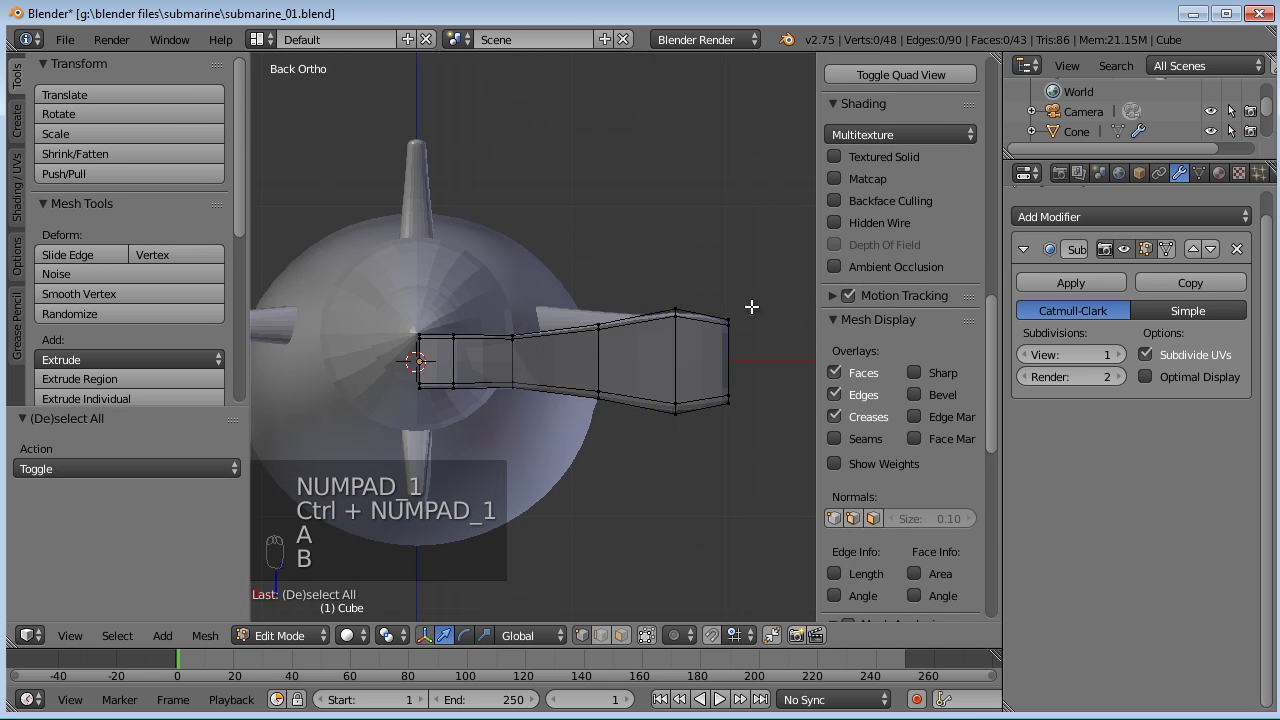
pyautogui.moveTo(751, 306); pyautogui.dragTo(717, 336)
pyautogui.press('g')
pyautogui.click(727, 337)
pyautogui.press('a')
pyautogui.press('b')
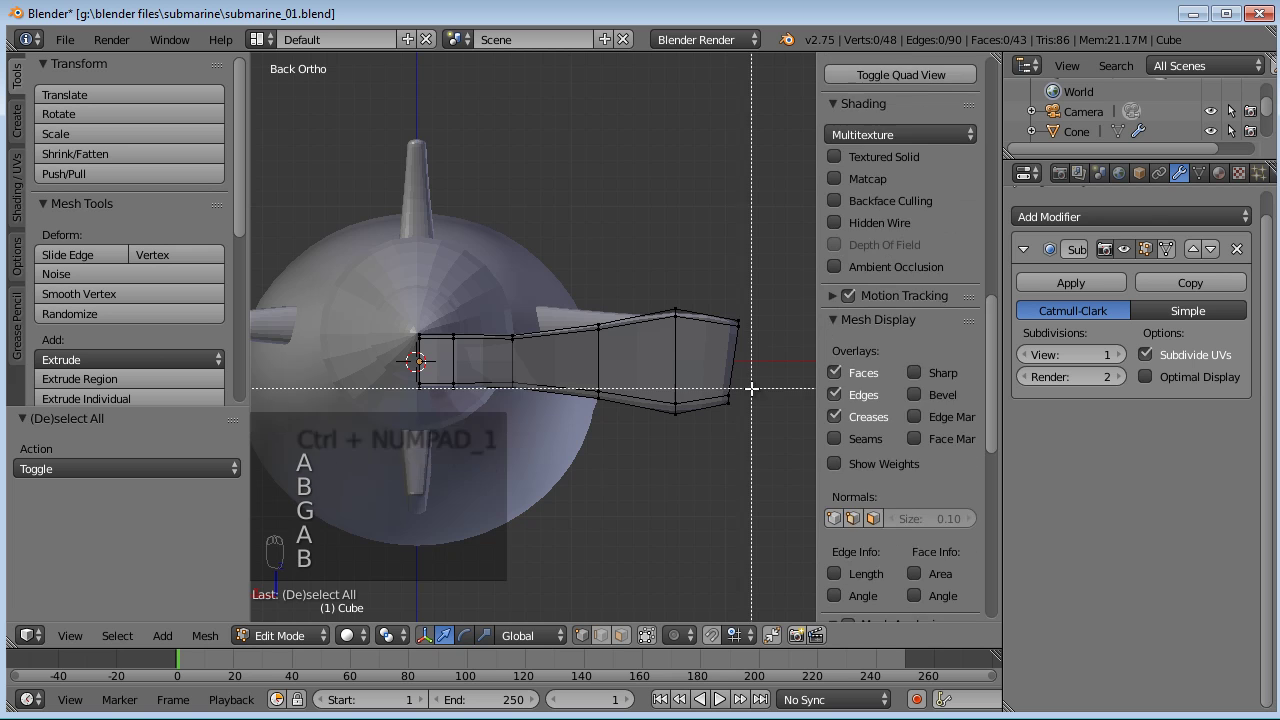
pyautogui.moveTo(752, 387); pyautogui.dragTo(710, 418)
pyautogui.press('KP_1')
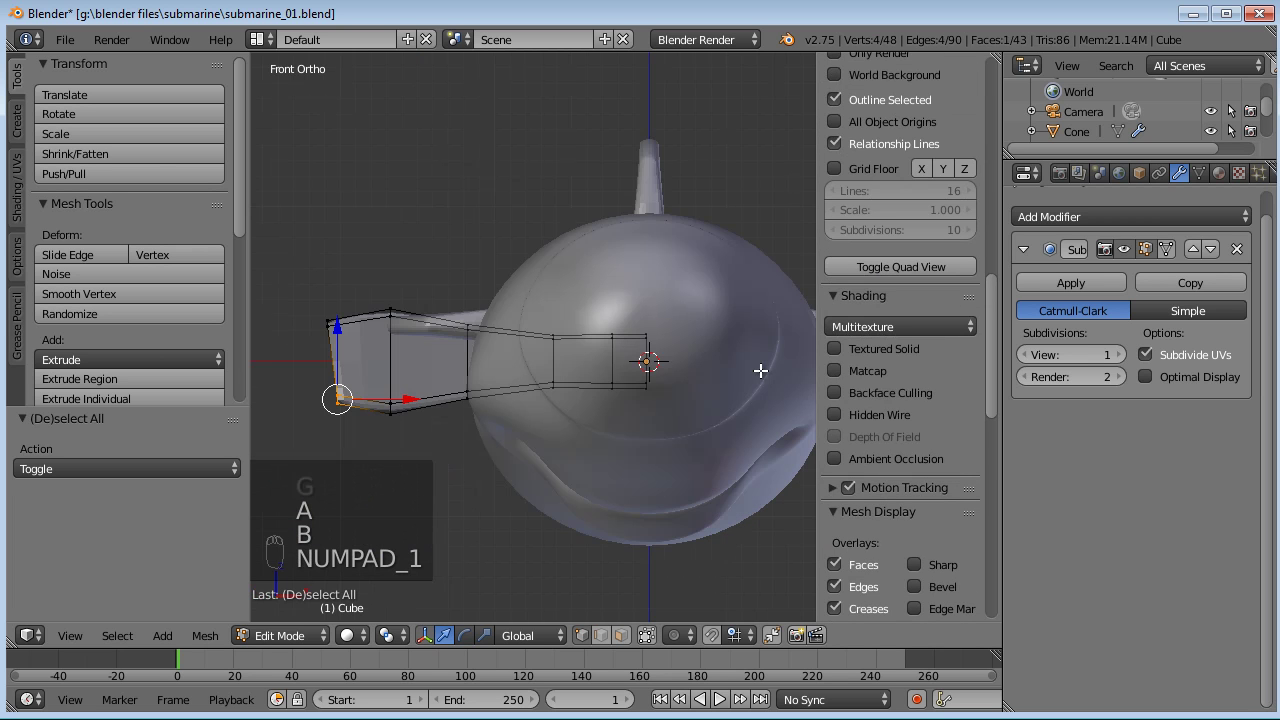
pyautogui.press('ctrl+KP_1')
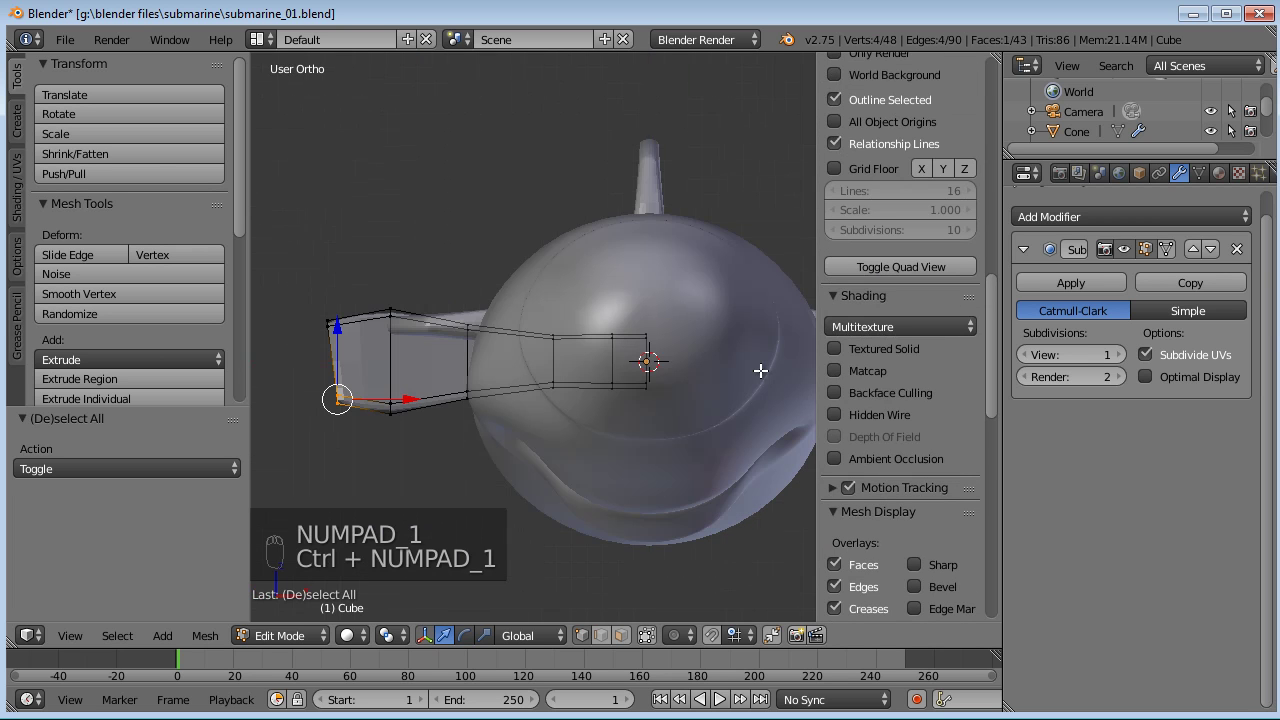
pyautogui.press('a')
pyautogui.press('b')
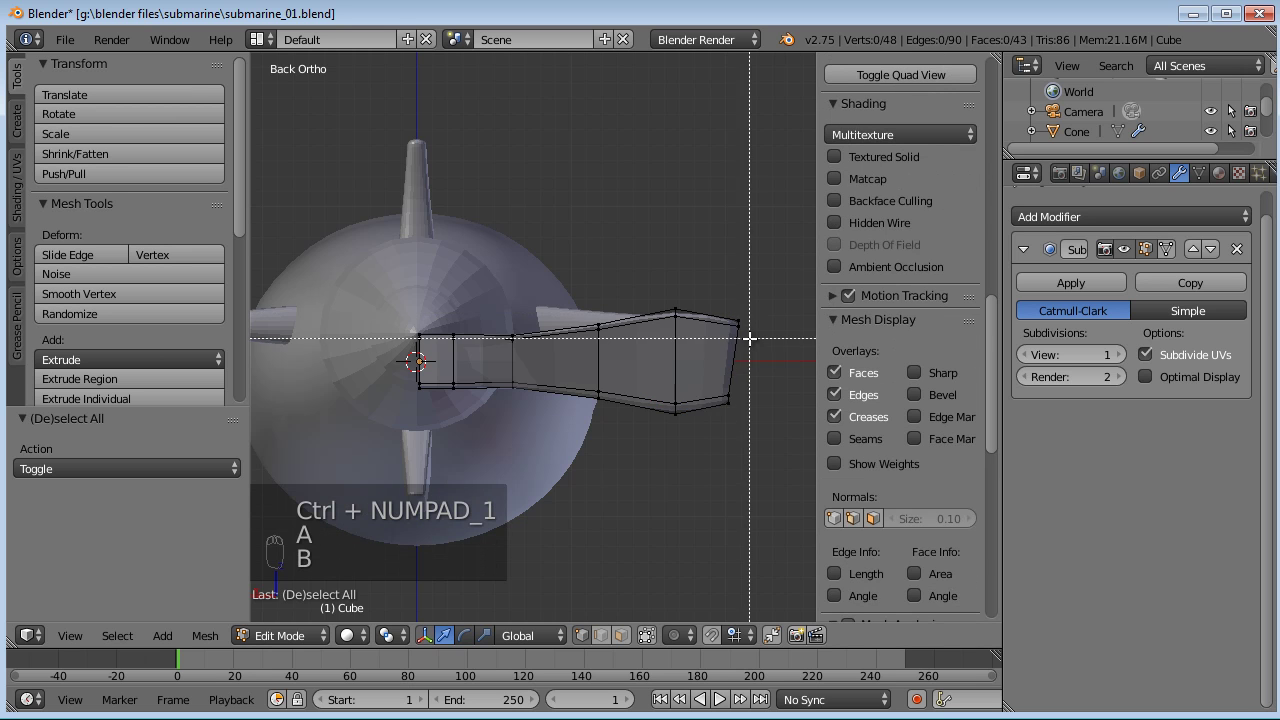
# - Add a centred lengthwise loop cut along the middle of the blade
pyautogui.hotkey('ctrl', 'r')
pyautogui.click(730, 357)
pyautogui.rightClick(732, 358)
# - Select the middle vertices of the blade tip, move them slightly outward, and return to Object Mode
pyautogui.press('a')
pyautogui.press('b')
pyautogui.moveTo(755, 350); pyautogui.dragTo(727, 376)
pyautogui.press('g')
pyautogui.click(734, 375)
pyautogui.press('Tab')
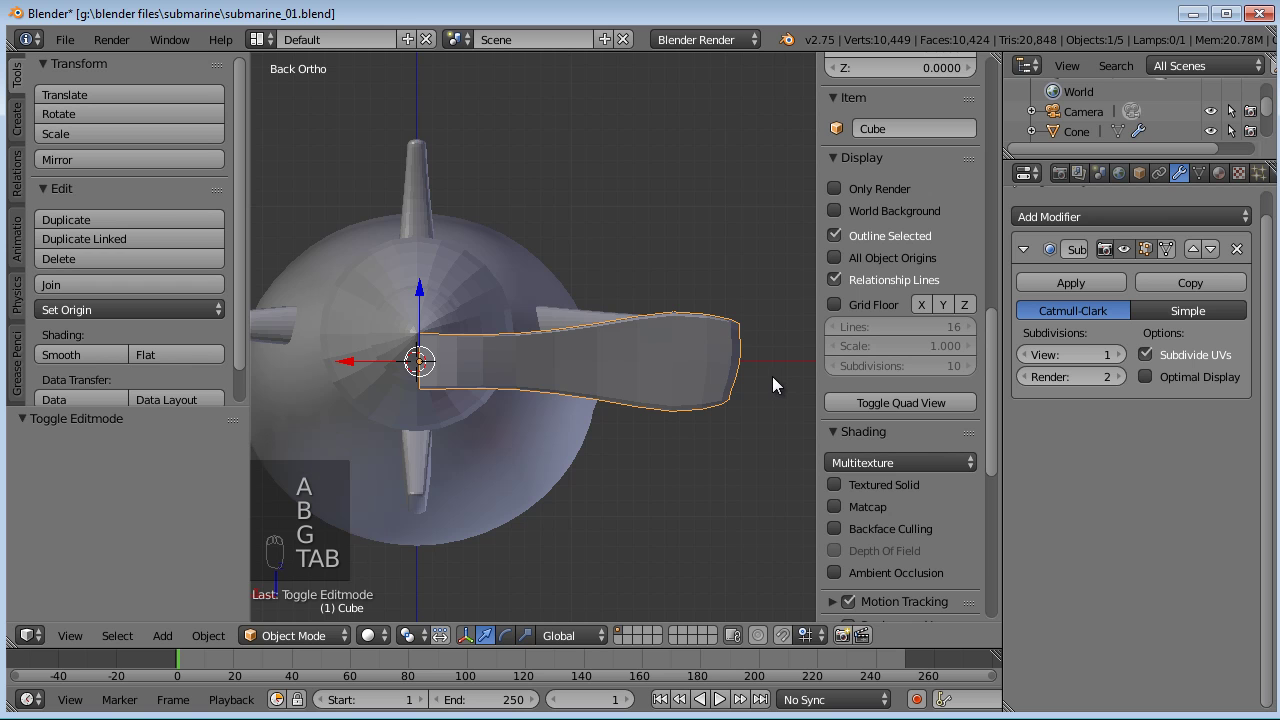
# - In Edit Mode, select the three vertex columns at the blade's root and scale them along Z by about 0.7
pyautogui.press('Tab')
pyautogui.press('a')
pyautogui.press('a')
pyautogui.press('a')
pyautogui.press('b')
pyautogui.moveTo(473, 297); pyautogui.dragTo(402, 405)
pyautogui.press('b')
pyautogui.moveTo(530, 298); pyautogui.dragTo(452, 398)
pyautogui.press('s')
pyautogui.press('z')
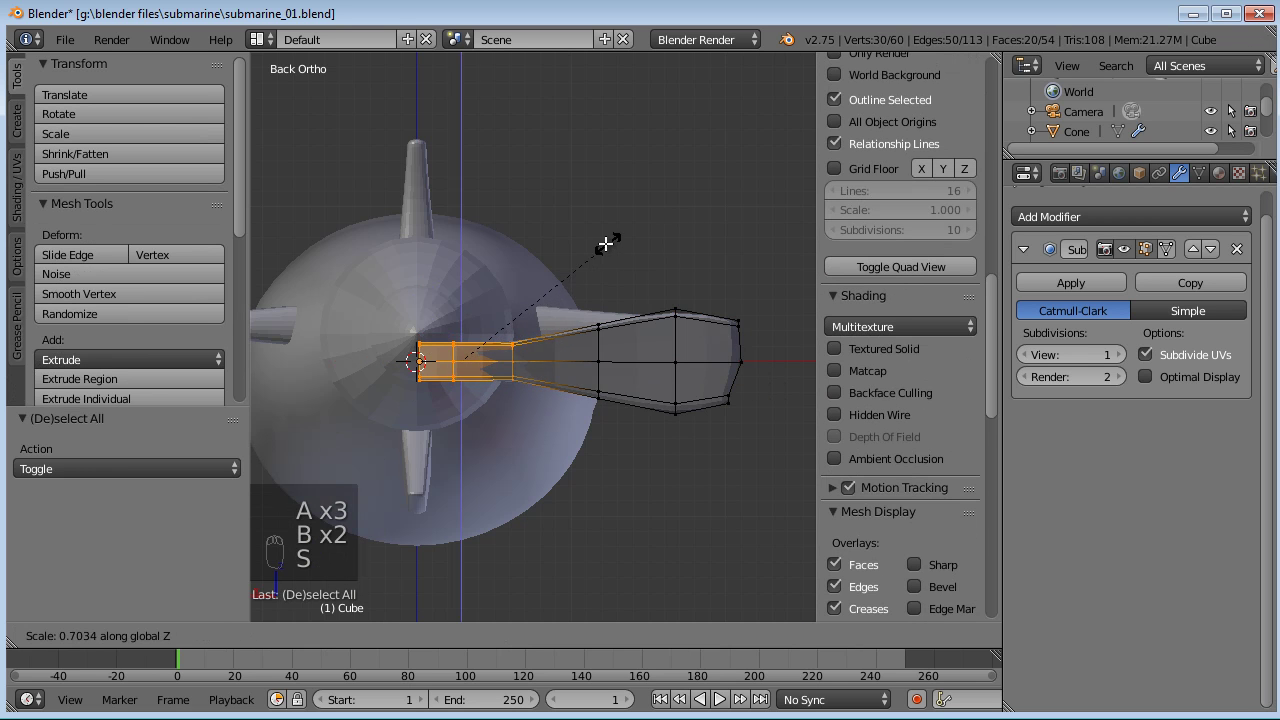
pyautogui.click(595, 247)
# - Select the vertex column just beyond the root section, scale it slightly narrower along Z, and leave Edit Mode
pyautogui.press('a')
pyautogui.press('b')
pyautogui.moveTo(634, 297); pyautogui.dragTo(563, 413)
pyautogui.press('s')
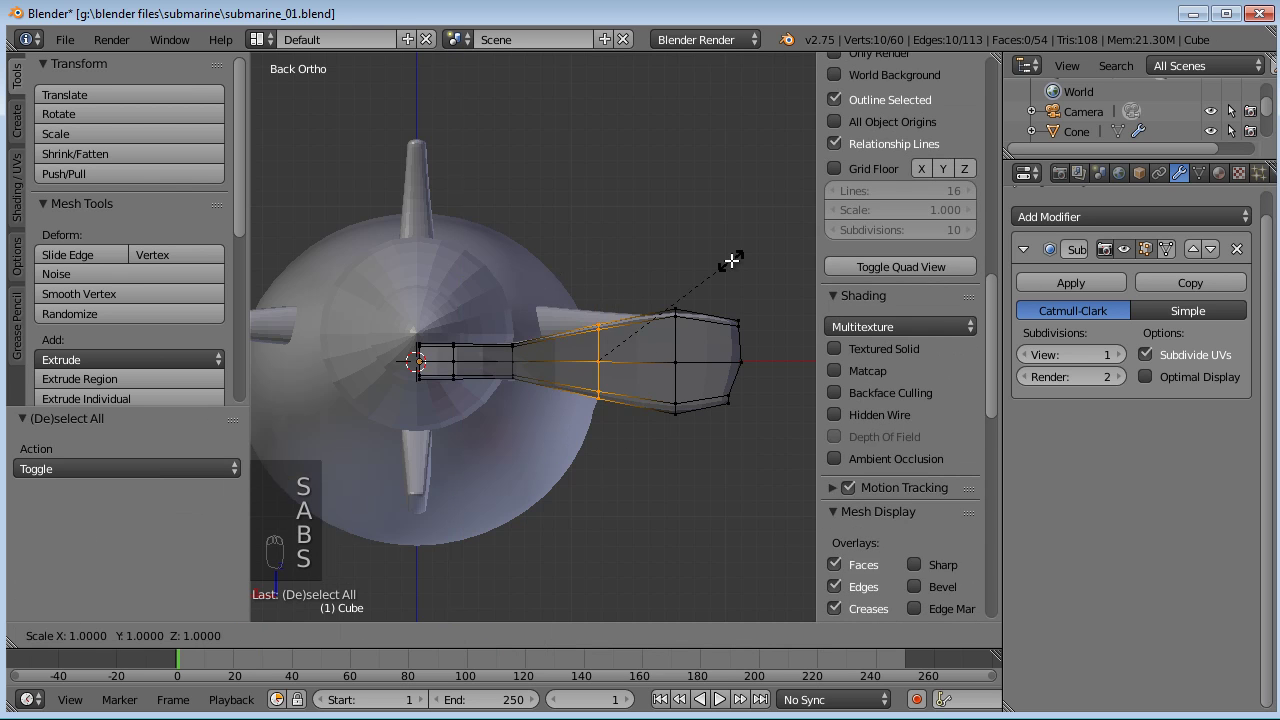
pyautogui.press('z')
pyautogui.click(700, 265)
pyautogui.press('Tab')
pyautogui.moveTo(700, 266); pyautogui.dragTo(716, 326, button='middle')
pyautogui.press('KP_7')
pyautogui.moveTo(617, 341); pyautogui.dragTo(573, 338, button='middle')
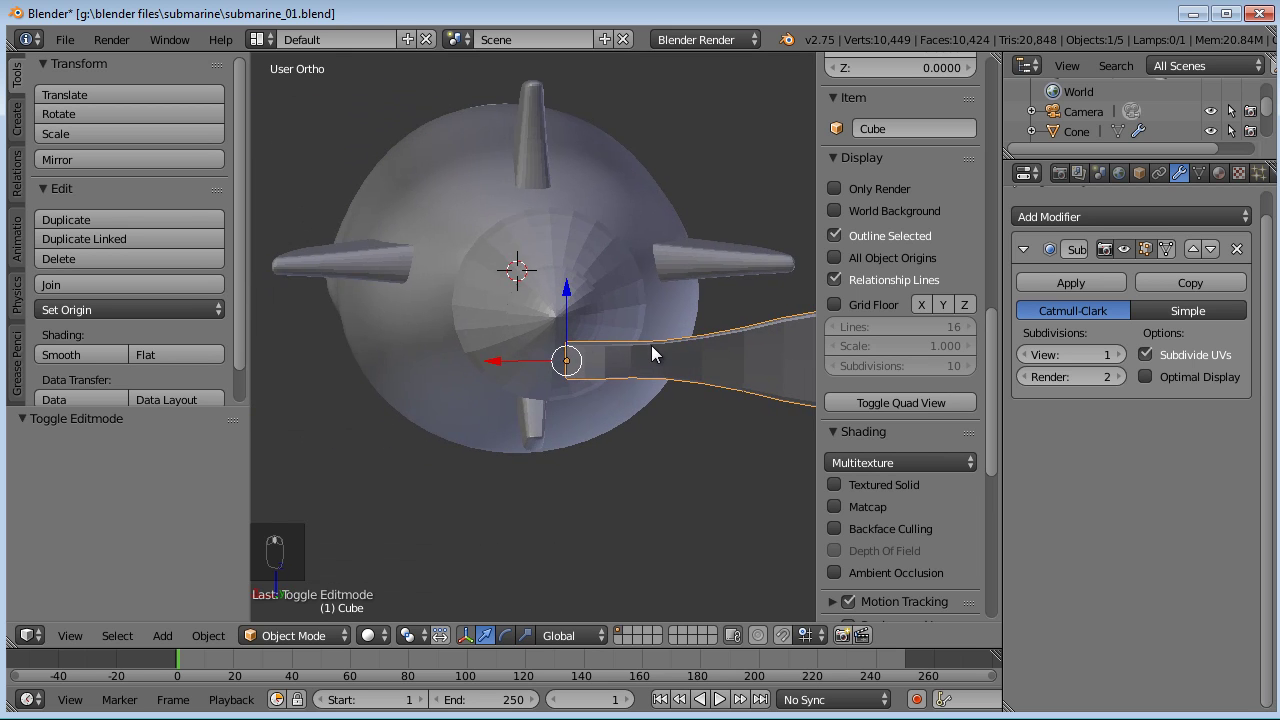
pyautogui.scroll(-2, 651, 350)
pyautogui.moveTo(741, 374); pyautogui.dragTo(697, 376, button='middle')
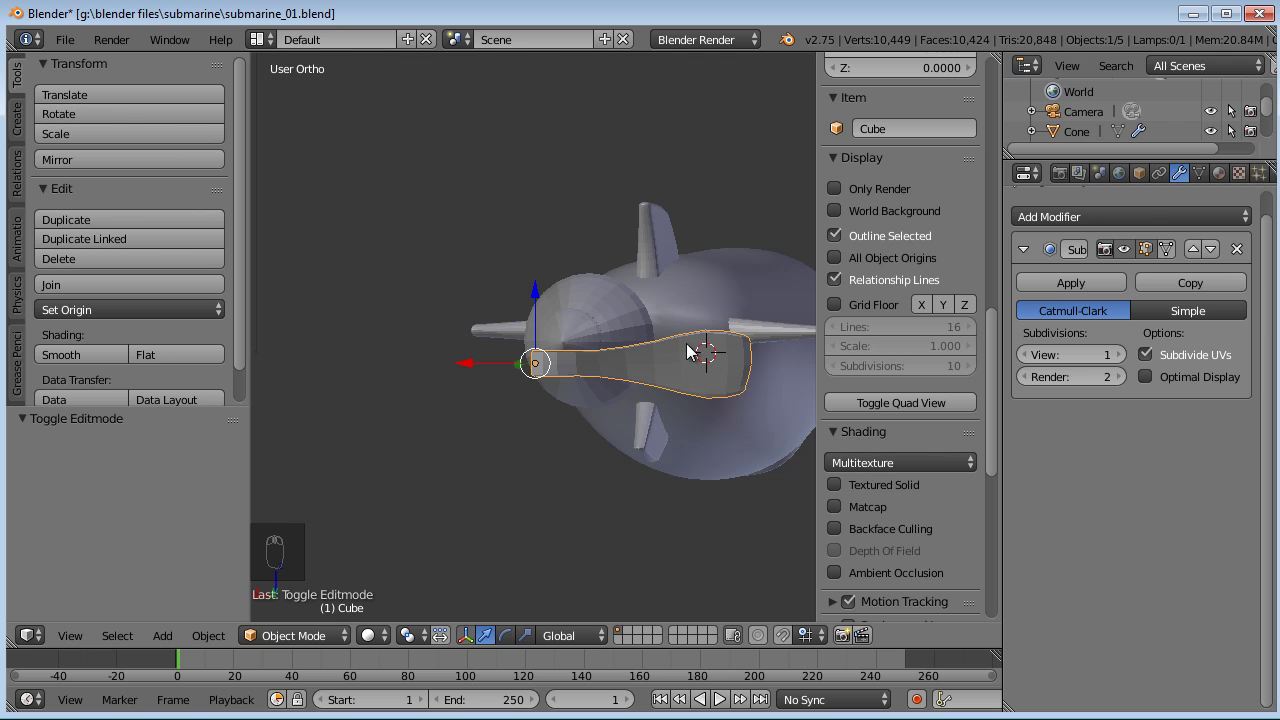
# - In the back view, select the blade's whole mesh in Edit Mode, duplicate it, and rotate the copy 180 degrees
pyautogui.press('KP_1')
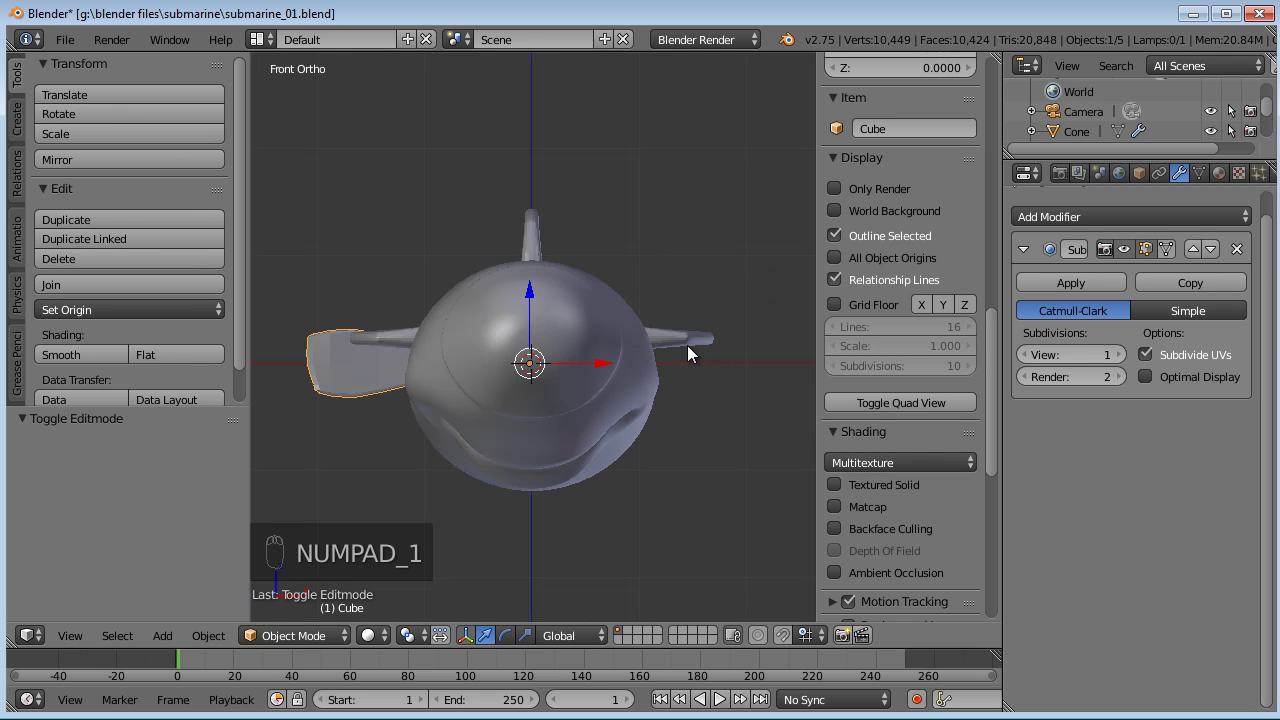
pyautogui.press('ctrl+KP_1')
pyautogui.press('Tab')
pyautogui.press('a')
pyautogui.press('a')
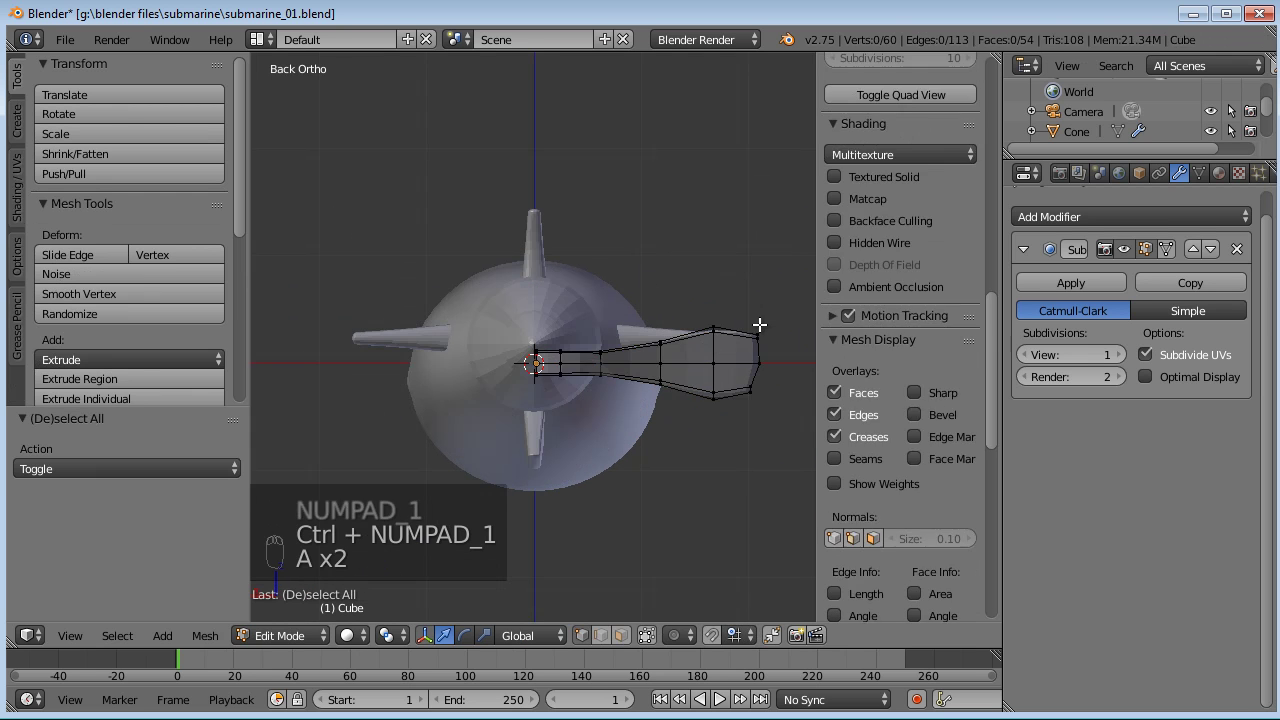
pyautogui.press('a')
pyautogui.press('a')
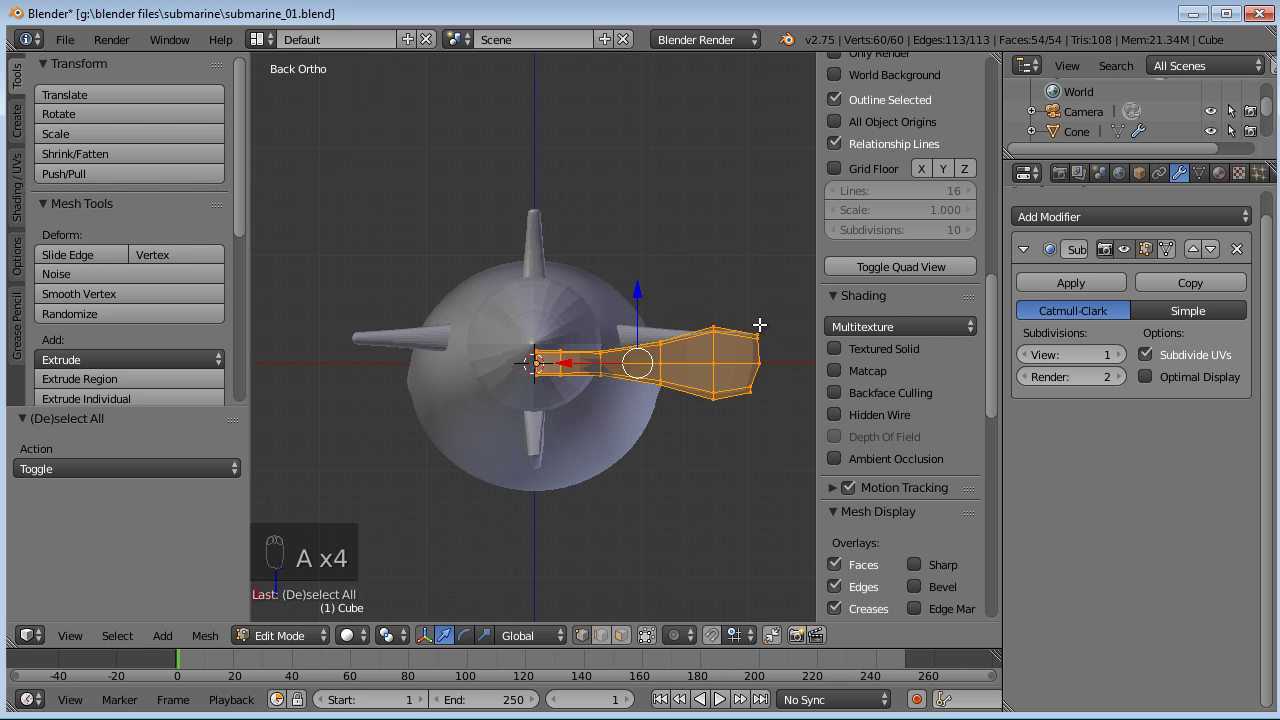
pyautogui.hotkey('shift', 'd')
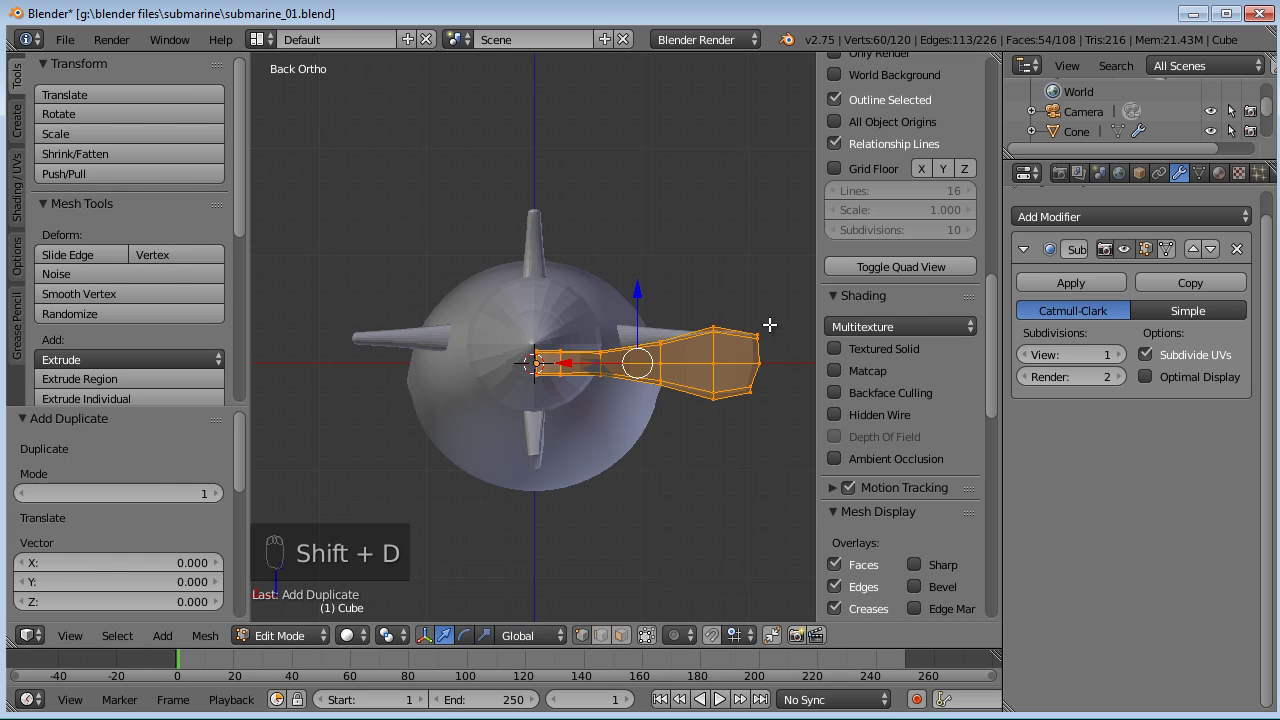
pyautogui.write('r180')
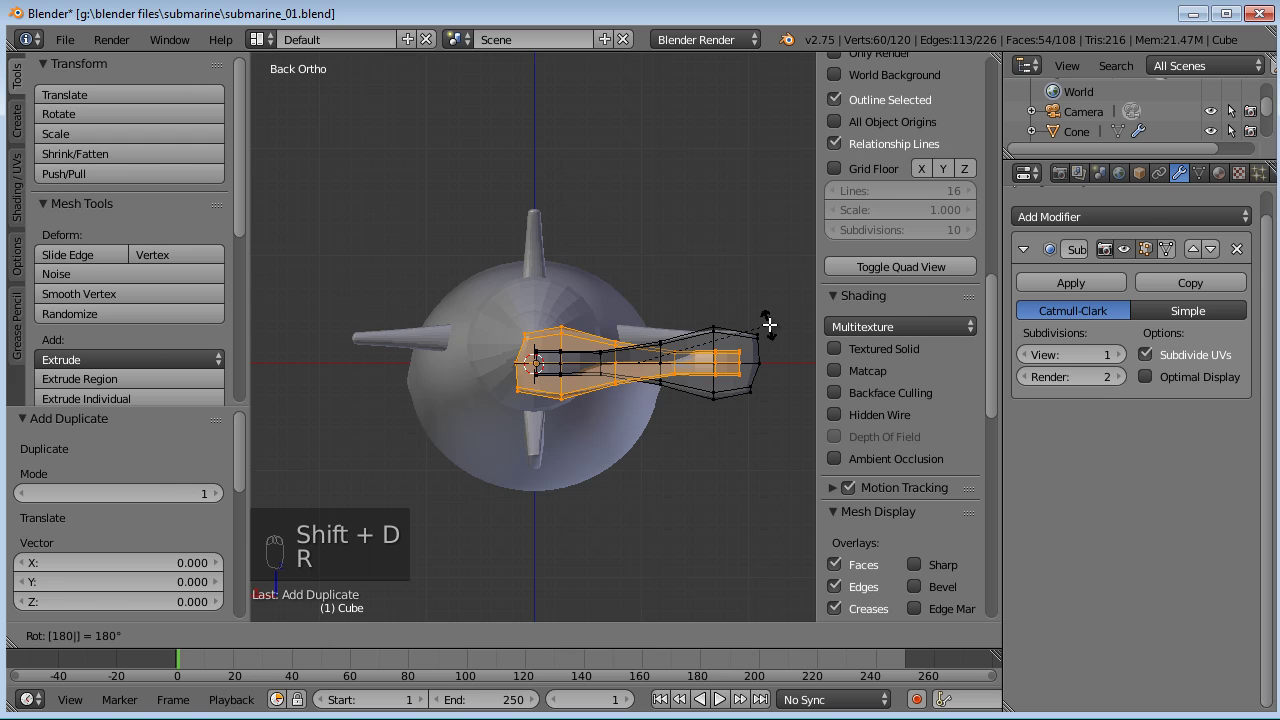
pyautogui.press('Return')
# - Move the rotated blade copy about 1.89 along X so its root edge meets the original blade's root edge
pyautogui.press('g')
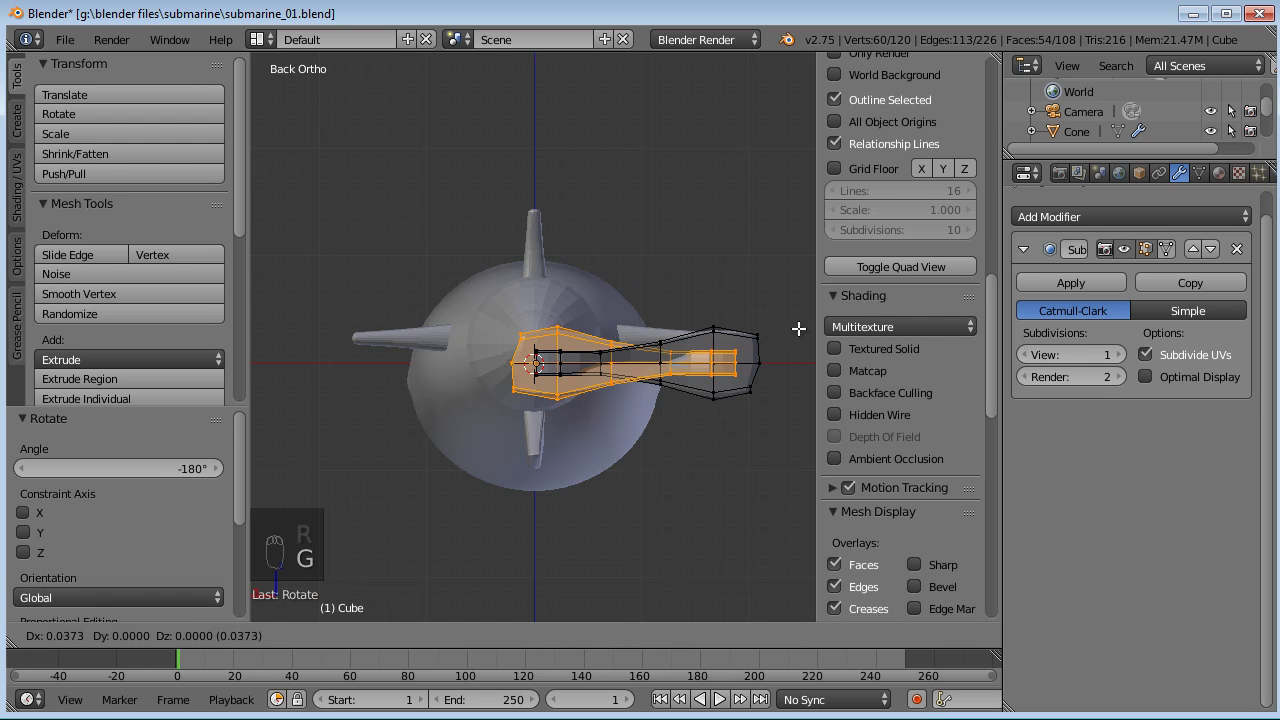
pyautogui.click(605, 326)
pyautogui.scroll(10, 600, 330)
pyautogui.press('g')
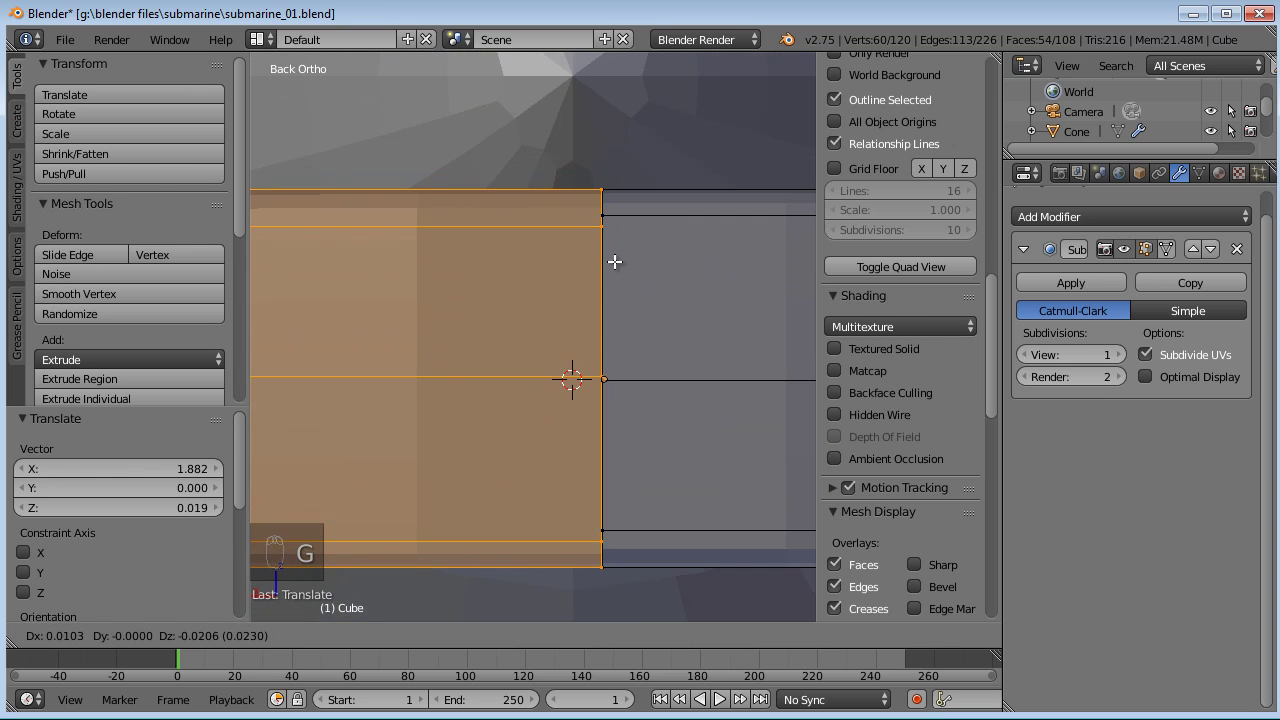
pyautogui.click(615, 261)
# - Merge the overlapping vertices at center along the upper part of the joint between the two blades
pyautogui.moveTo(615, 261); pyautogui.dragTo(582, 283, button='middle')
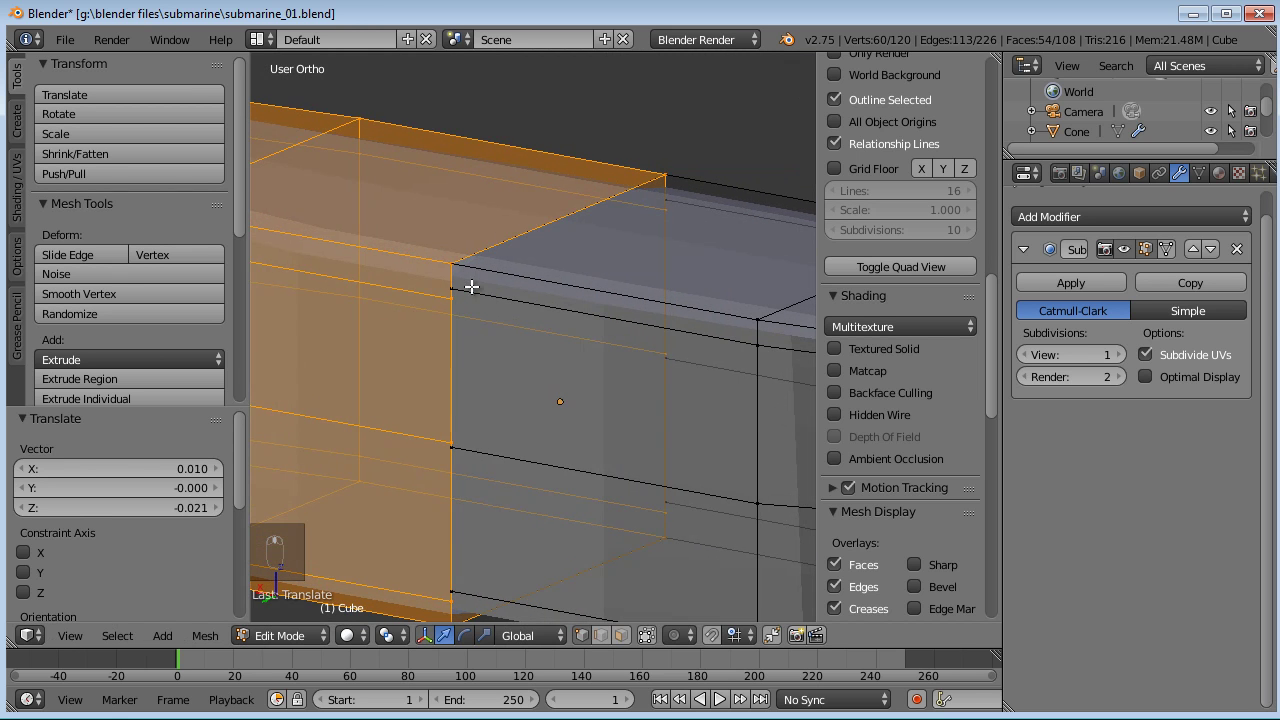
pyautogui.rightClick(474, 292)
pyautogui.hotkey('alt', 'm')
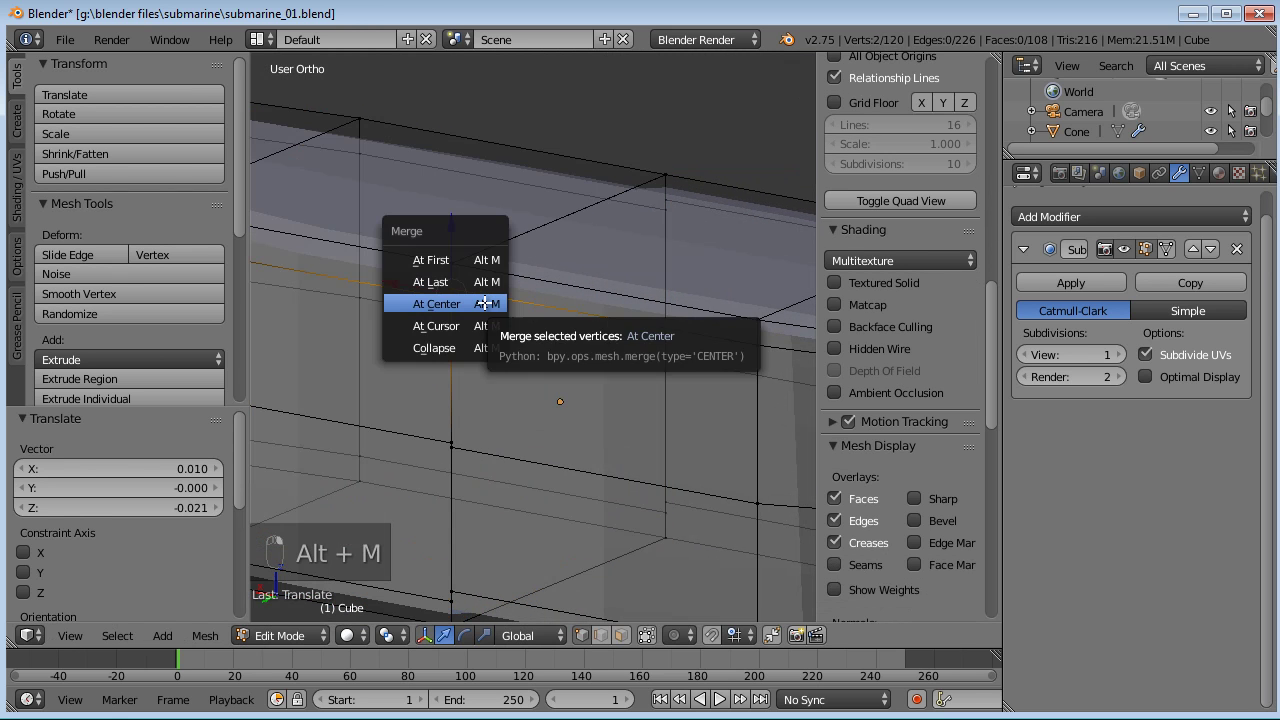
pyautogui.click(485, 299)
pyautogui.hotkey('alt', 'm')
pyautogui.click(500, 265)
pyautogui.press('a')
pyautogui.press('b')
pyautogui.moveTo(683, 163); pyautogui.dragTo(665, 183)
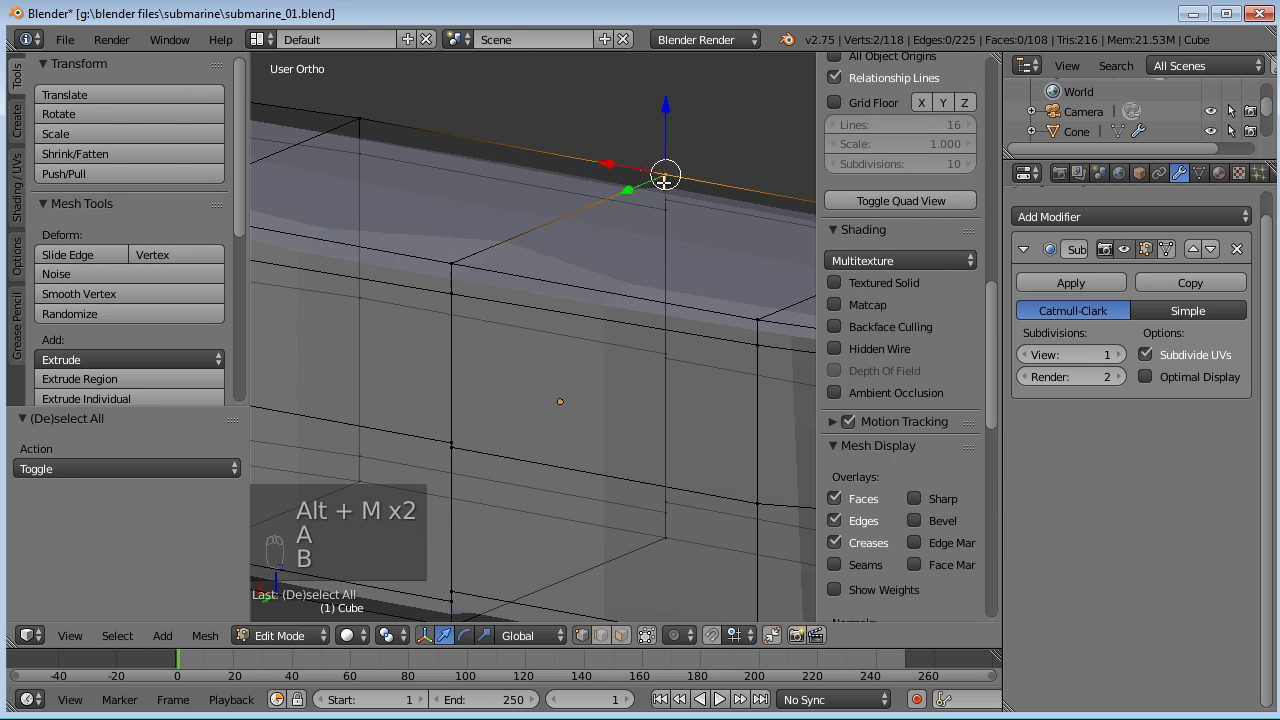
pyautogui.hotkey('alt', 'm')
pyautogui.click(665, 178)
pyautogui.click(651, 202)
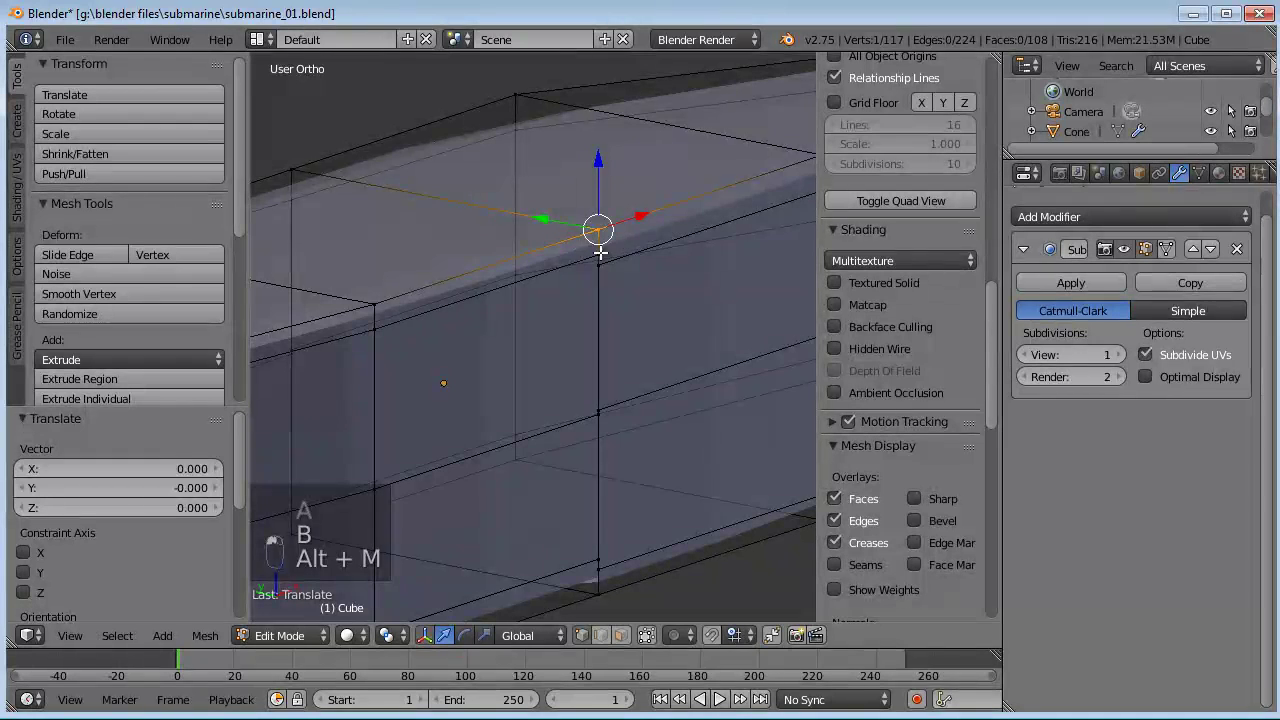
# - Merge the overlapping vertex pairs at center down the opposite side of the blade joint to its lower corner
pyautogui.hotkey('alt', 'm')
pyautogui.click(618, 388)
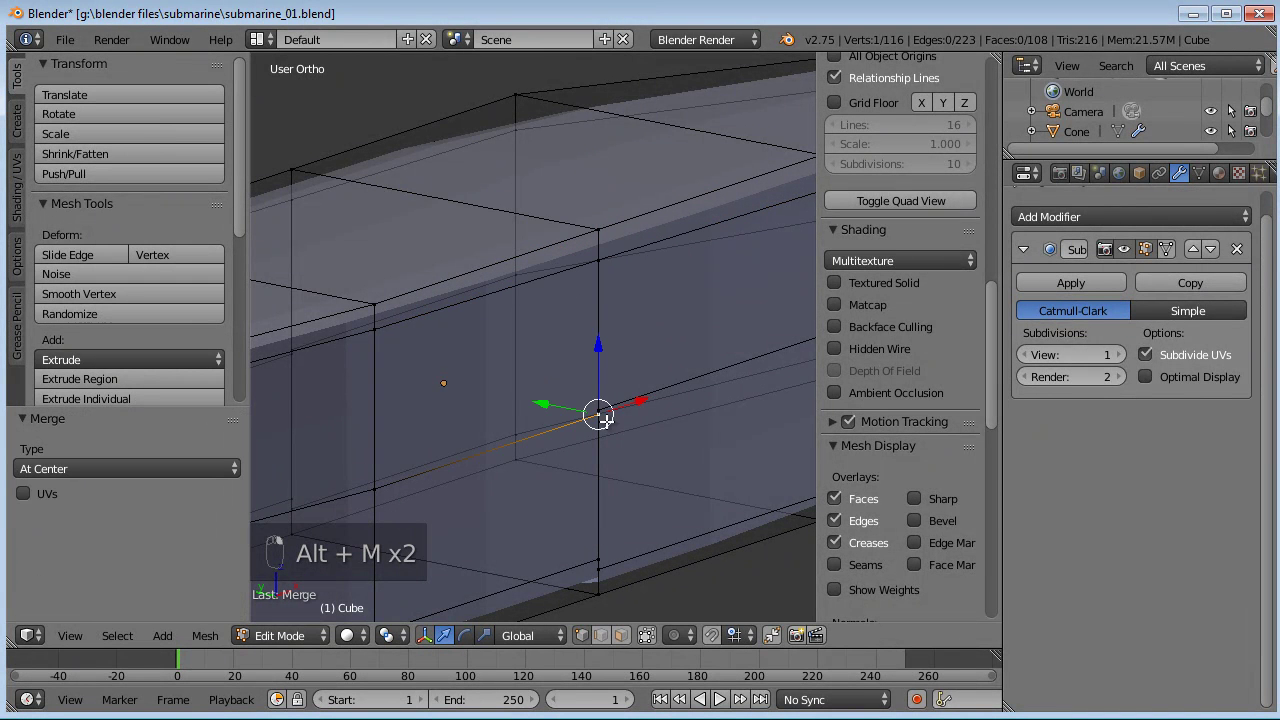
pyautogui.hotkey('alt', 'm')
pyautogui.click(620, 399)
pyautogui.moveTo(634, 506); pyautogui.dragTo(648, 430, button='middle')
pyautogui.hotkey('alt', 'm')
pyautogui.click(622, 452)
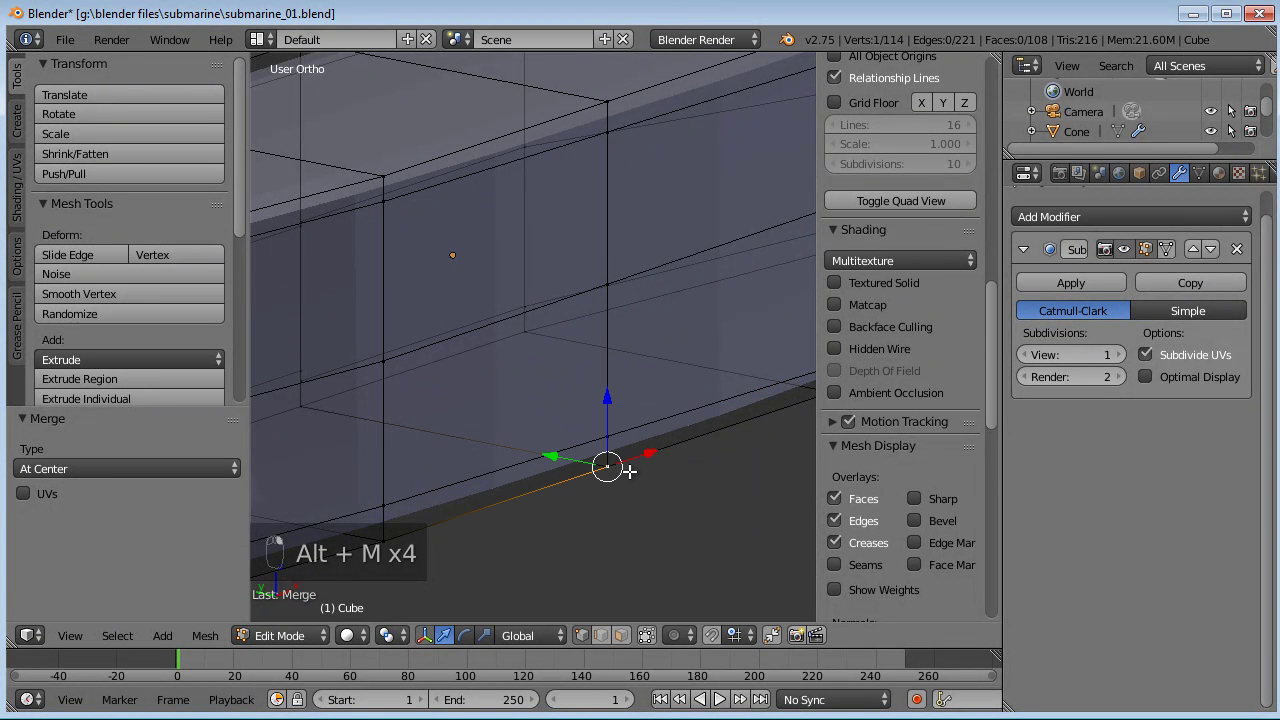
pyautogui.hotkey('alt', 'm')
pyautogui.click(620, 452)
# - Merge the remaining lower-corner and middle vertex pairs at center on the first side of the blade joint
pyautogui.moveTo(608, 462); pyautogui.dragTo(457, 409, button='middle')
pyautogui.rightClick(397, 404)
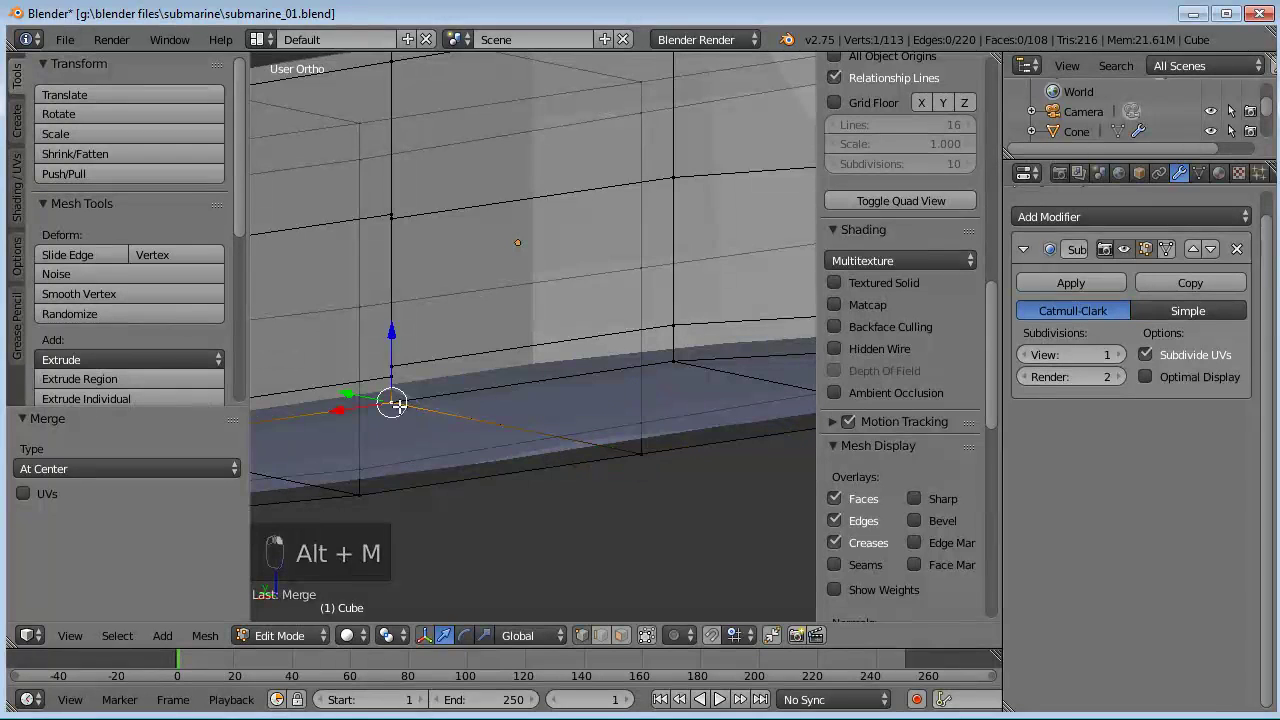
pyautogui.hotkey('alt', 'm')
pyautogui.click(427, 408)
pyautogui.press('a')
pyautogui.press('b')
pyautogui.moveTo(470, 306); pyautogui.dragTo(480, 320, button='middle')
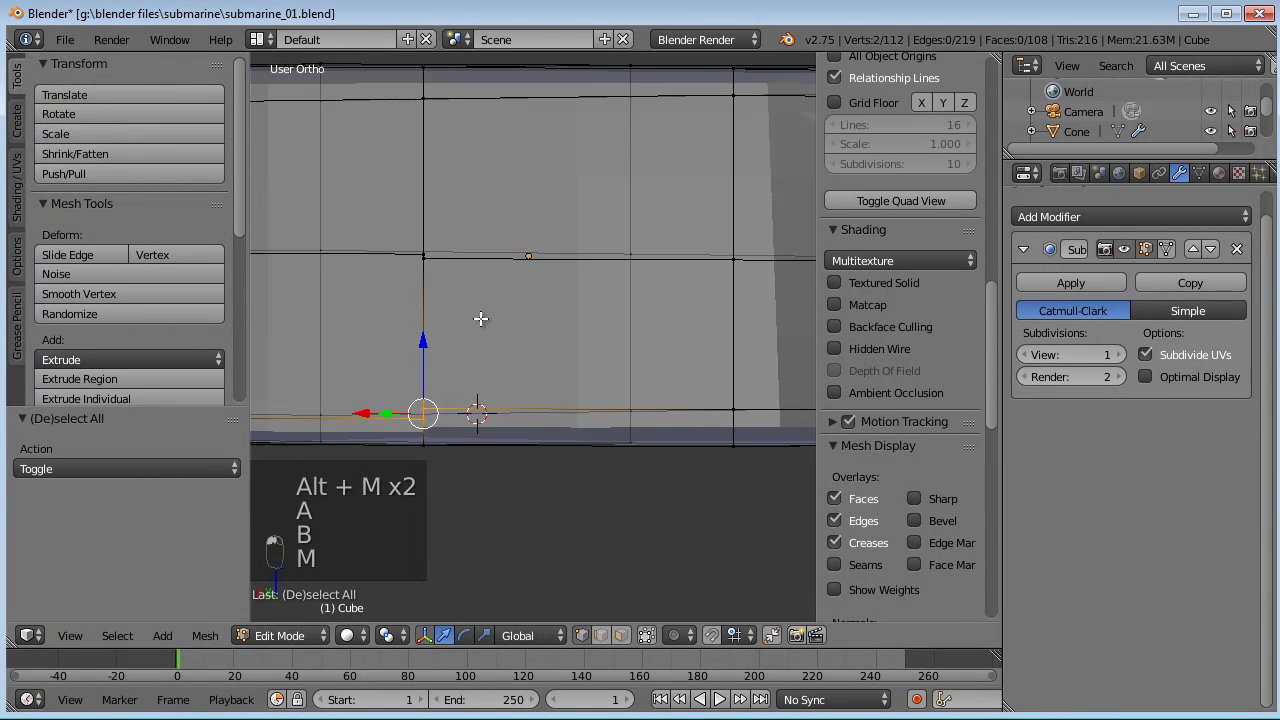
pyautogui.press('a')
pyautogui.press('b')
pyautogui.moveTo(449, 234); pyautogui.dragTo(401, 282)
pyautogui.hotkey('alt', 'm')
pyautogui.click(454, 263)
# - Test the merged joint with cancelled vertex moves, and return to Object Mode to examine the two-blade shape
pyautogui.keyDown('shift'); pyautogui.moveTo(503, 260); pyautogui.dragTo(561, 372, button='middle'); pyautogui.keyUp('shift')
pyautogui.press('g')
pyautogui.rightClick(469, 286)
pyautogui.press('g')
pyautogui.rightClick(548, 312)
pyautogui.scroll(-6, 558, 390)
pyautogui.scroll(-4, 645, 385)
pyautogui.press('Tab')
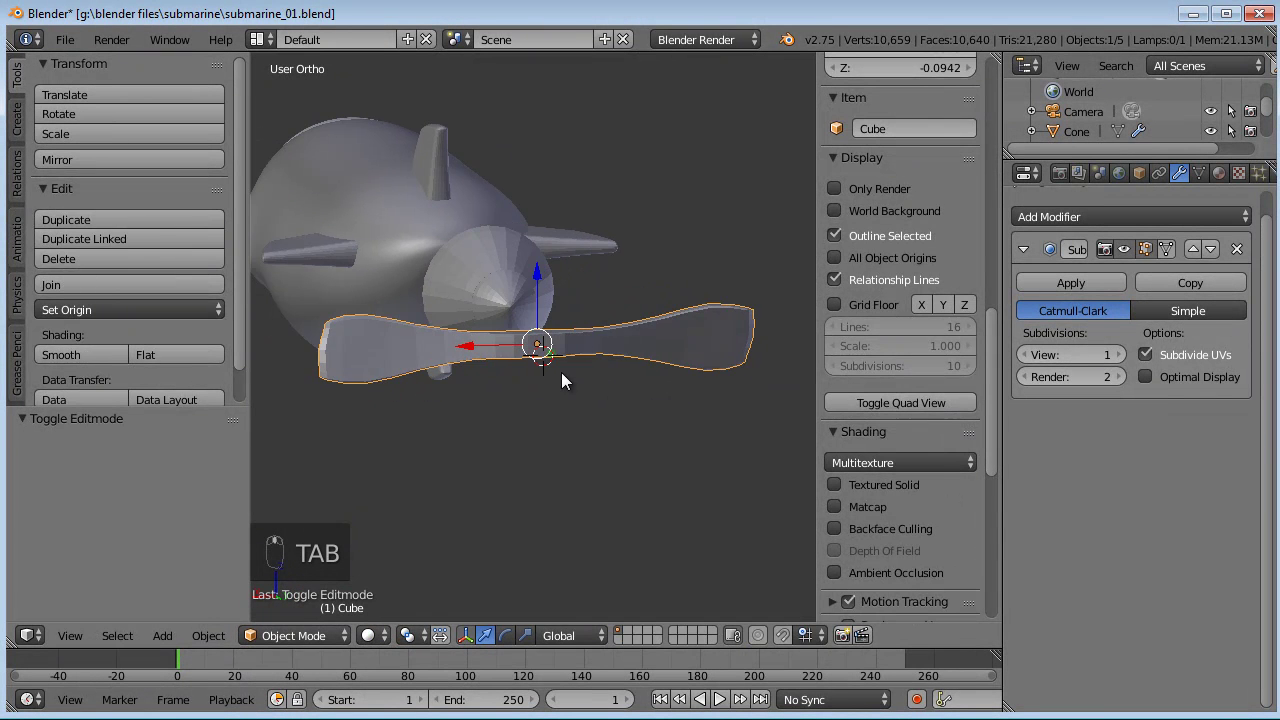
# - Select the linked two-blade mesh in Edit Mode, duplicate it, rotate the copy 90 degrees in the back view, and leave Edit Mode
pyautogui.press('Tab')
pyautogui.hotkey('ctrl', 'l')
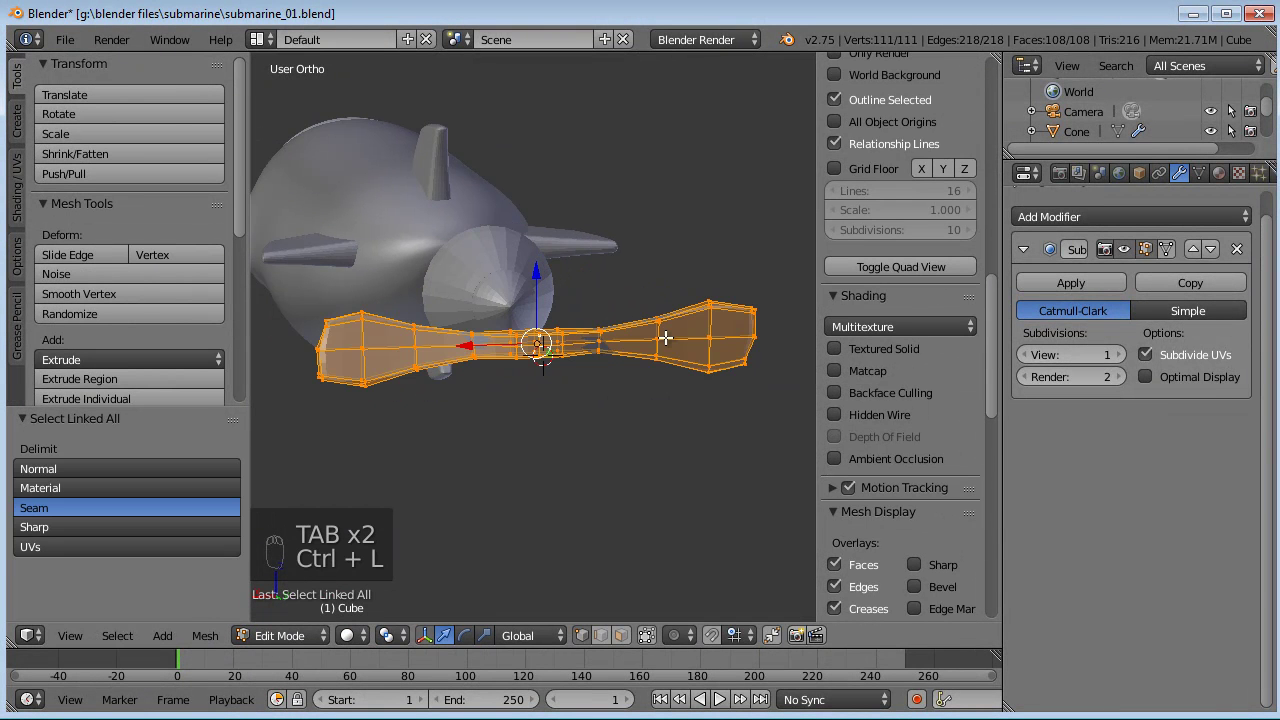
pyautogui.press('KP_3')
pyautogui.press('ctrl+KP_1')
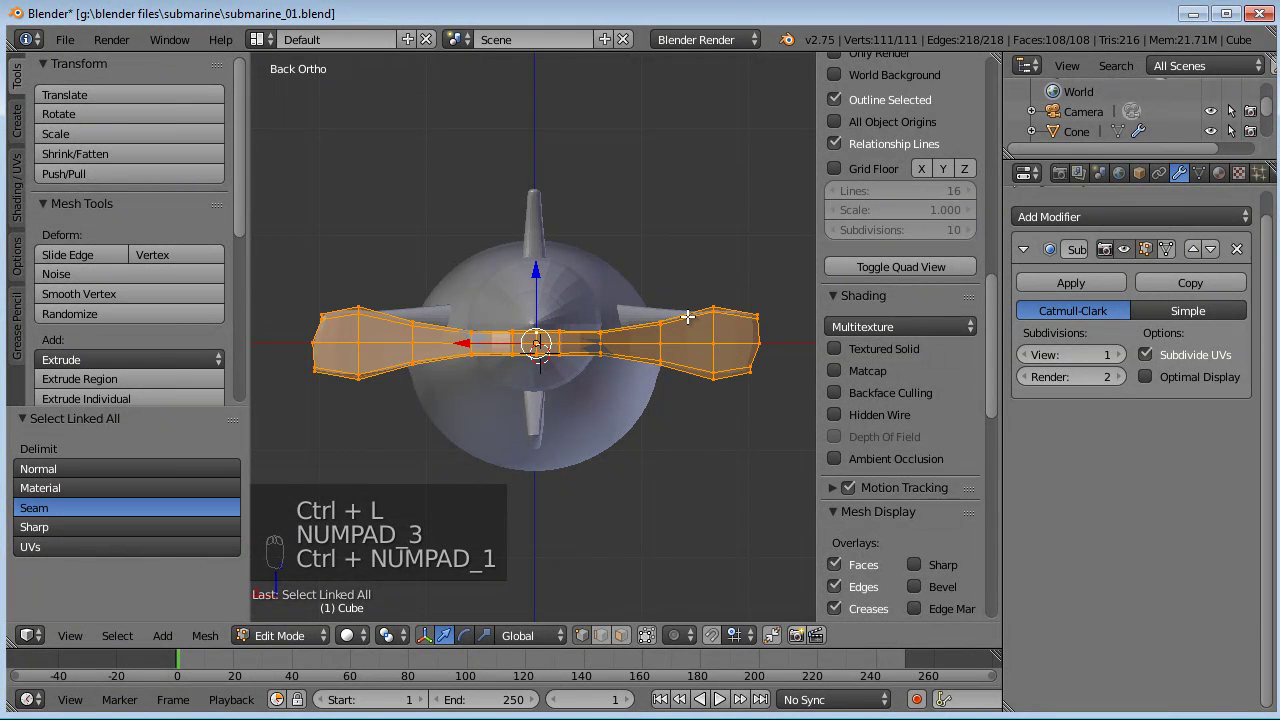
pyautogui.hotkey('shift', 'd')
pyautogui.press('r')
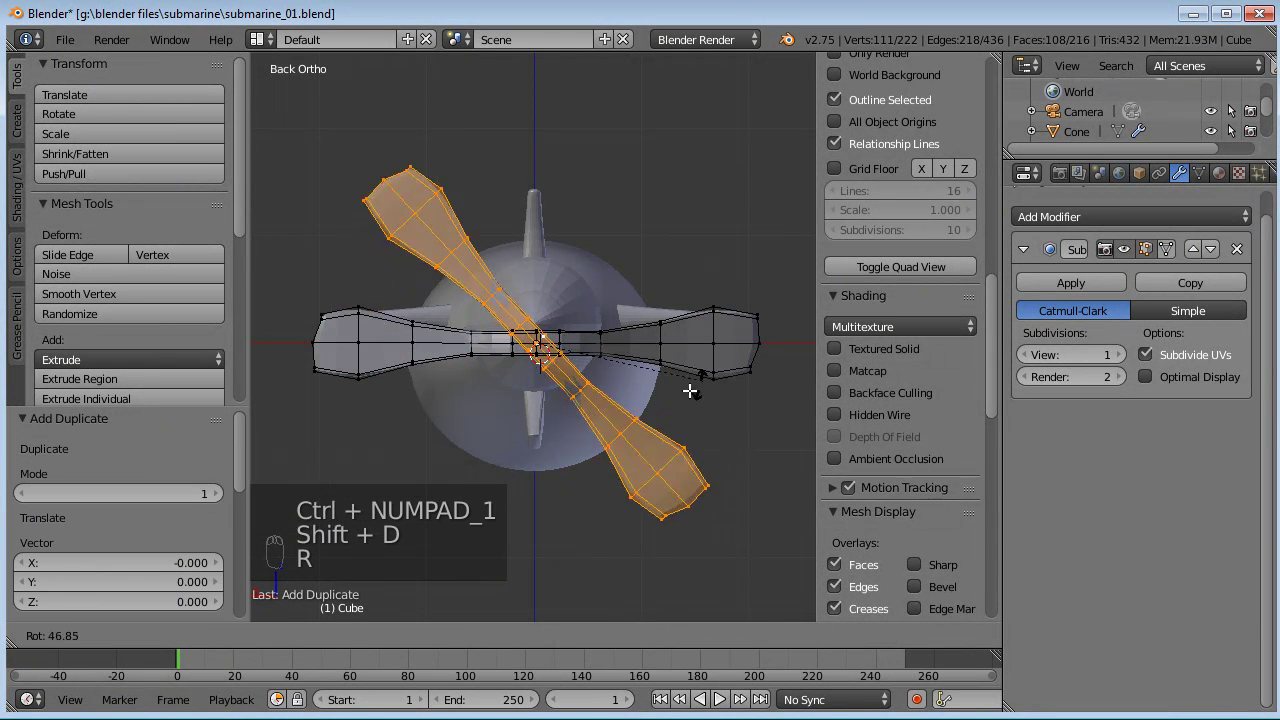
pyautogui.rightClick(593, 424)
pyautogui.write('r90')
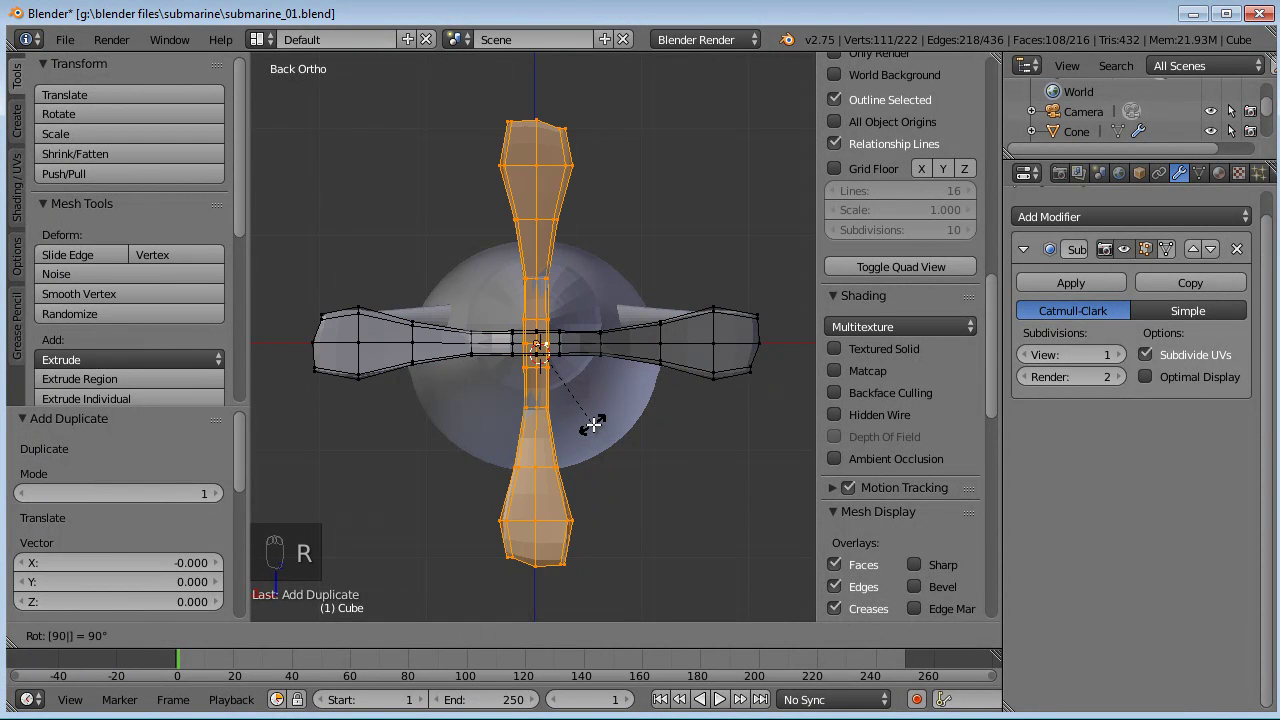
pyautogui.press('Return')
pyautogui.press('Tab')
# - In the top view, move the four-blade propeller along Y onto the cone, positioning it where the two tiers meet
pyautogui.moveTo(565, 356)
pyautogui.mouseDown(button='middle')
pyautogui.moveTo(635, 381)
pyautogui.moveTo(792, 371)
pyautogui.moveTo(299, 370)
pyautogui.moveTo(629, 368)
pyautogui.moveTo(577, 371)
pyautogui.mouseUp(button='middle')
pyautogui.press('KP_7')
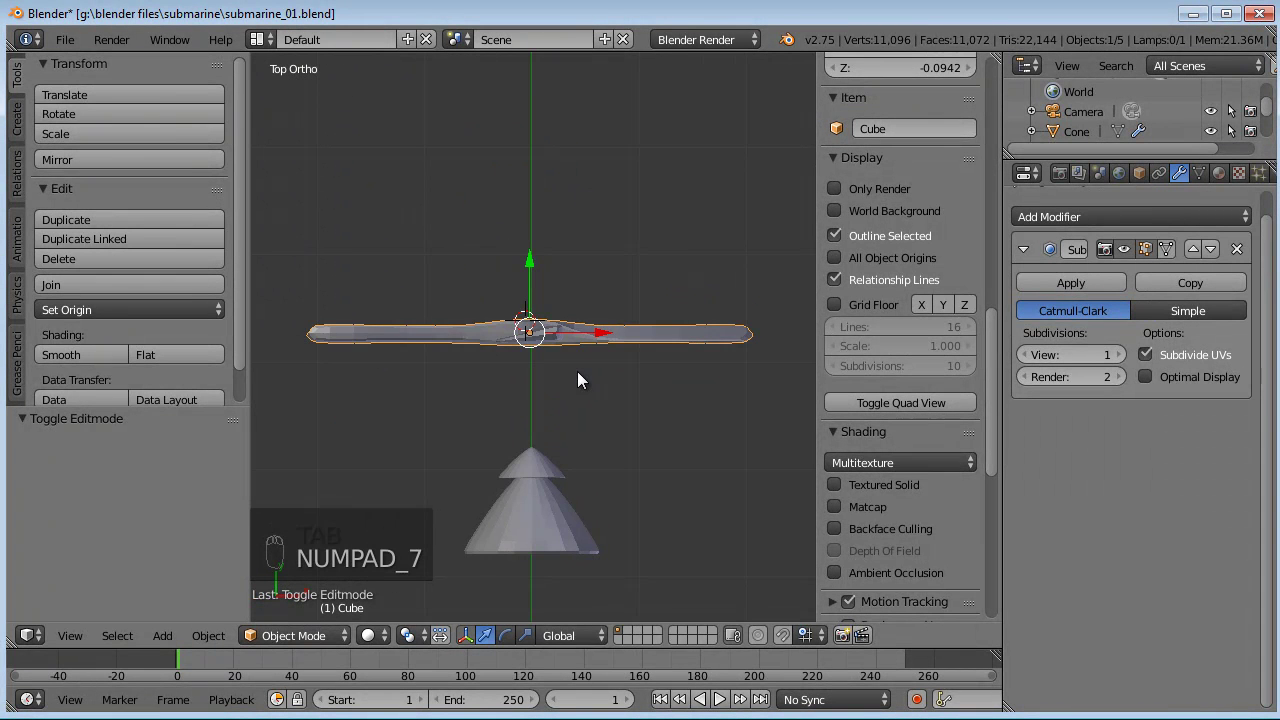
pyautogui.press('g')
pyautogui.press('y')
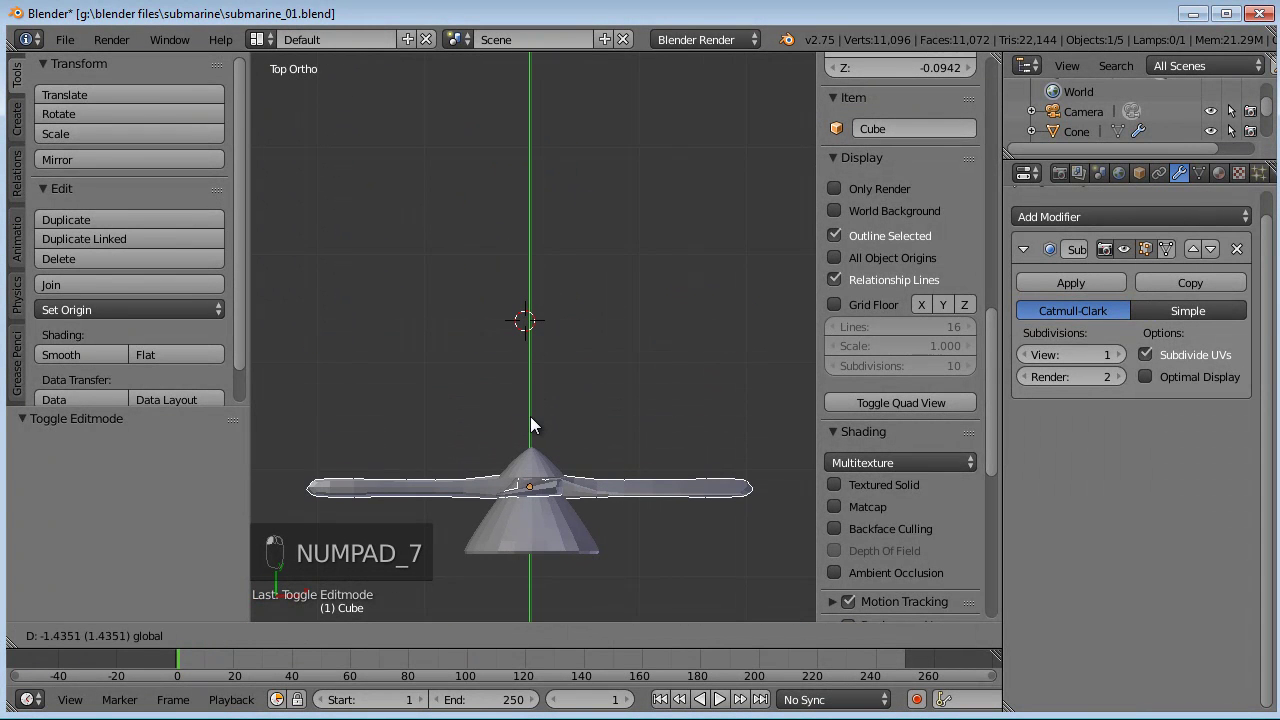
pyautogui.click(532, 436)
pyautogui.press('s')
pyautogui.press('g')
pyautogui.click(625, 449)
pyautogui.moveTo(625, 449); pyautogui.dragTo(870, 299, button='middle')
# - In the side view, raise the propeller 0.179 along Z to center it on the cone's axis
pyautogui.press('KP_3')
pyautogui.scroll(7, 435, 265)
pyautogui.press('g')
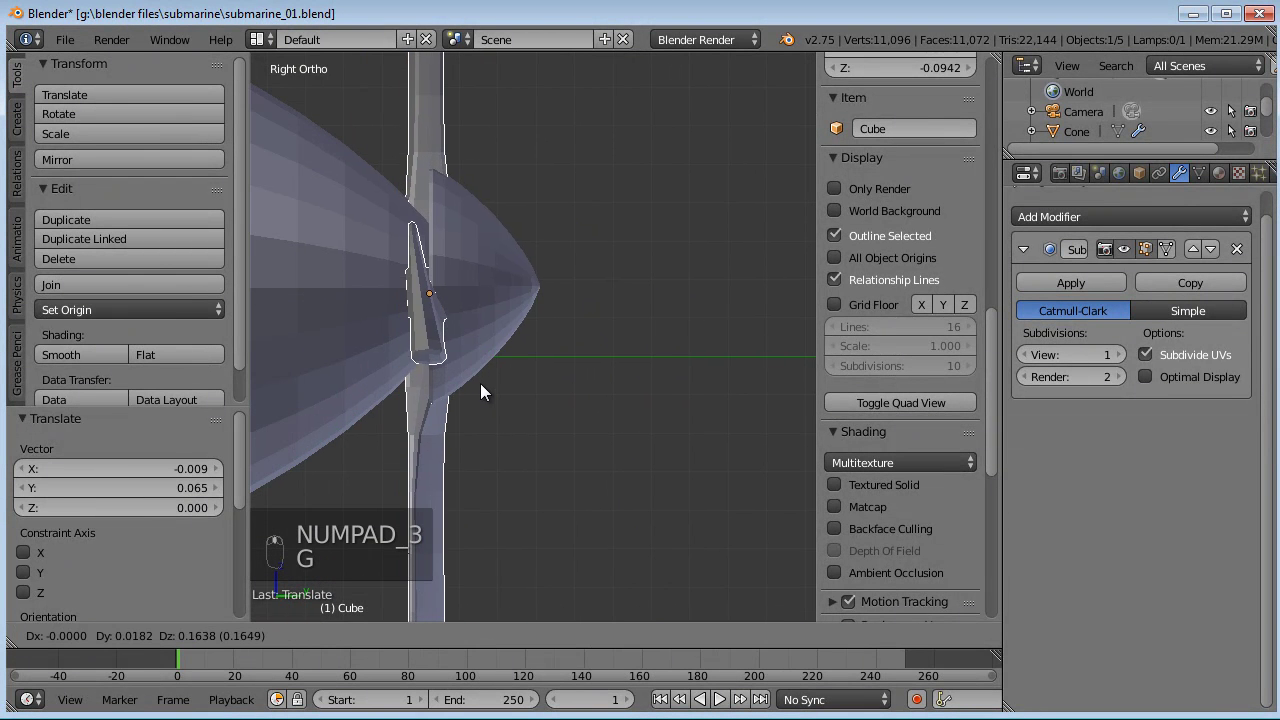
pyautogui.rightClick(476, 368)
pyautogui.press('g')
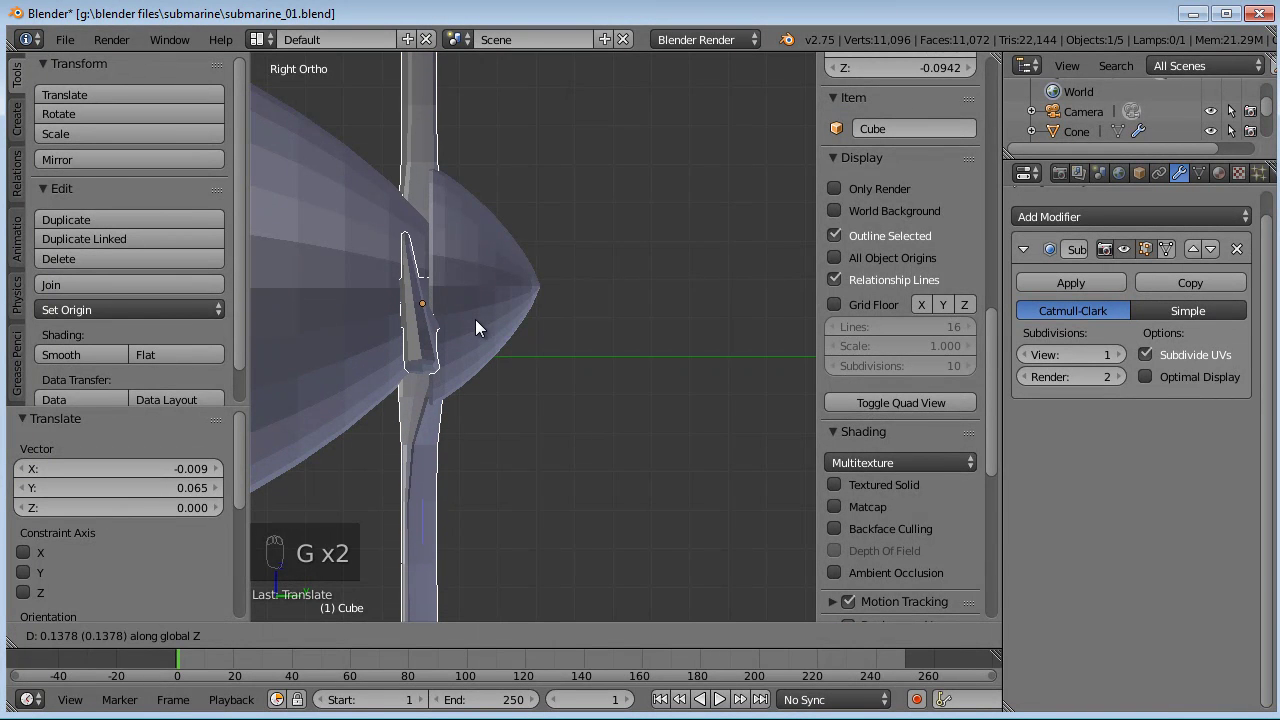
pyautogui.click(475, 304)
# - Shift the propeller about 0.06 along Y into the small rear tier of the cone
pyautogui.moveTo(526, 320); pyautogui.dragTo(469, 363, button='middle')
pyautogui.press('g')
pyautogui.press('y')
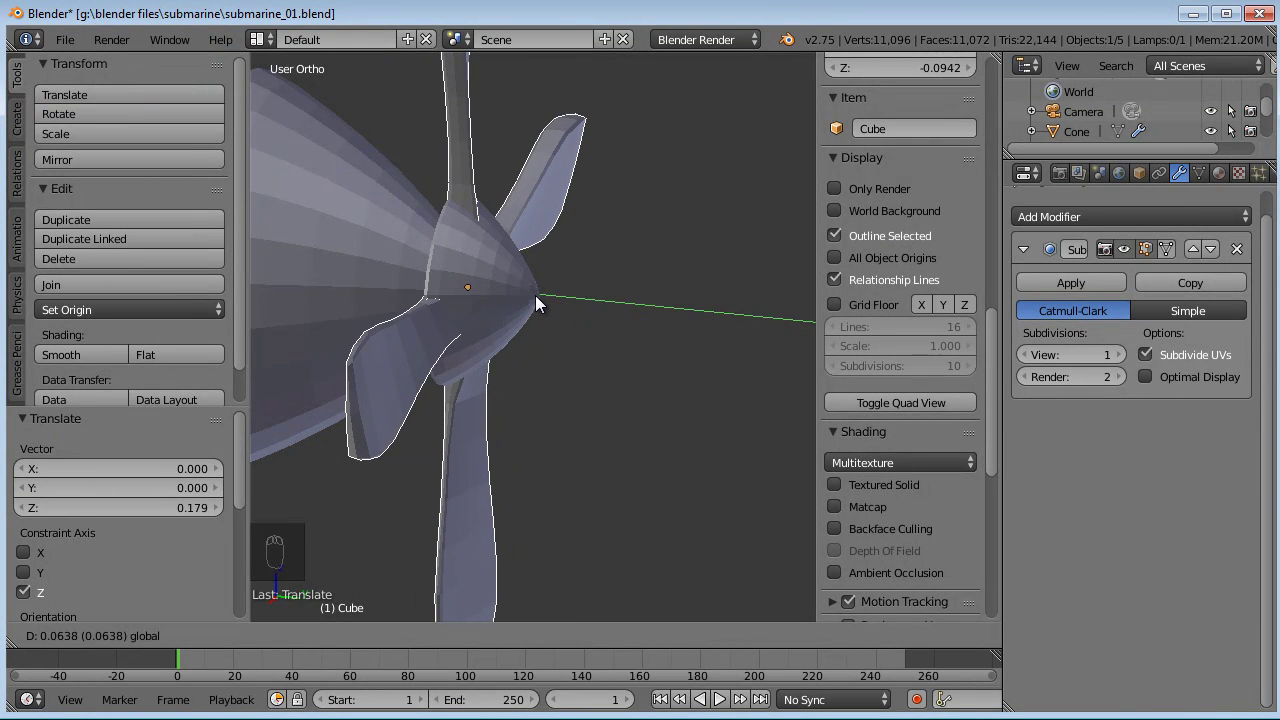
pyautogui.click(535, 295)
# - Select the two-tier cone object and enter Edit Mode
pyautogui.moveTo(554, 309); pyautogui.dragTo(380, 284, button='middle')
pyautogui.scroll(-5, 568, 290)
pyautogui.moveTo(554, 328); pyautogui.dragTo(546, 255, button='middle')
pyautogui.rightClick(548, 262)
pyautogui.press('Tab')
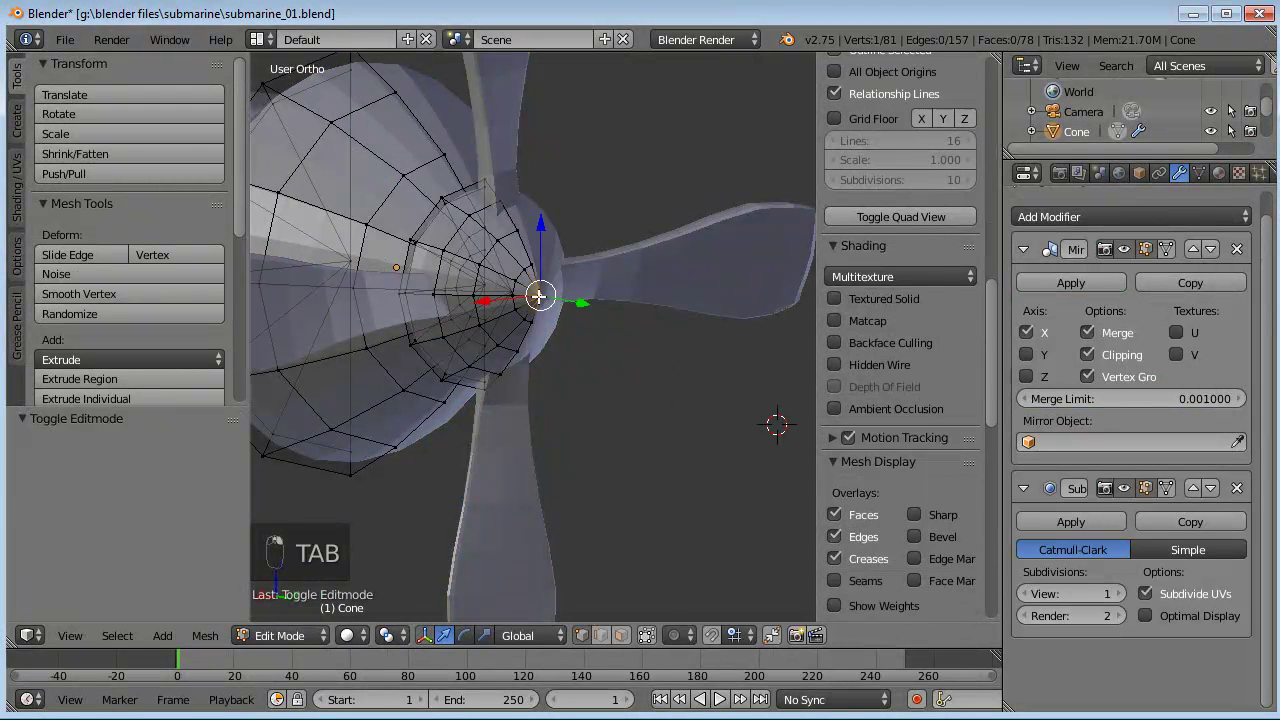
pyautogui.hotkey('ctrl', 'l')
pyautogui.press('s')
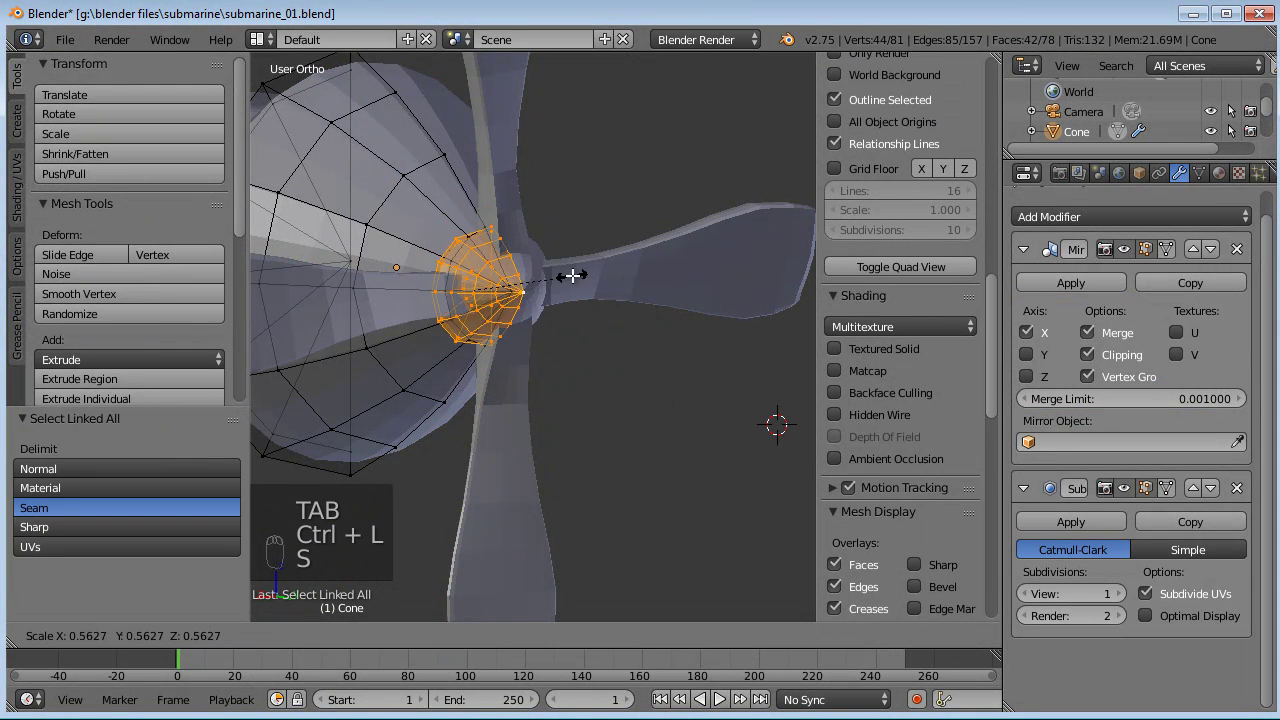
pyautogui.click(641, 306)
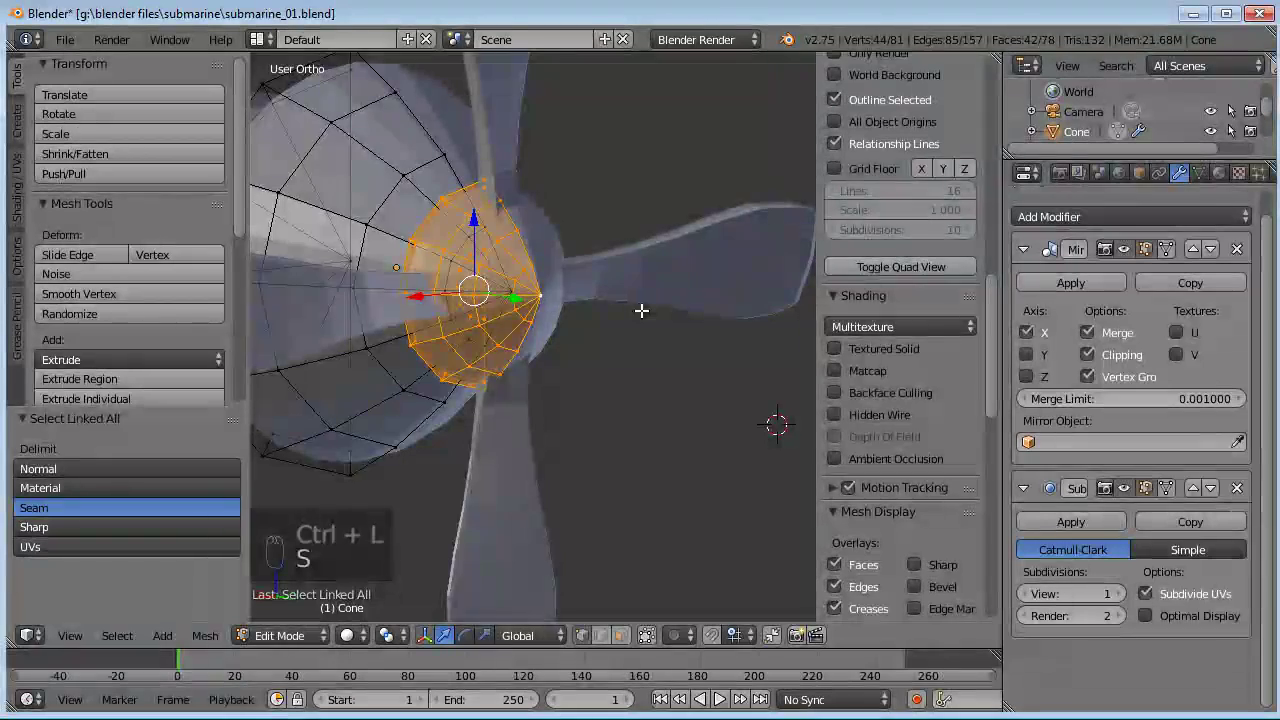
pyautogui.moveTo(620, 298)
pyautogui.mouseDown(button='middle')
pyautogui.moveTo(564, 297)
pyautogui.moveTo(580, 283)
pyautogui.moveTo(623, 286)
pyautogui.mouseUp(button='middle')
pyautogui.press('s')
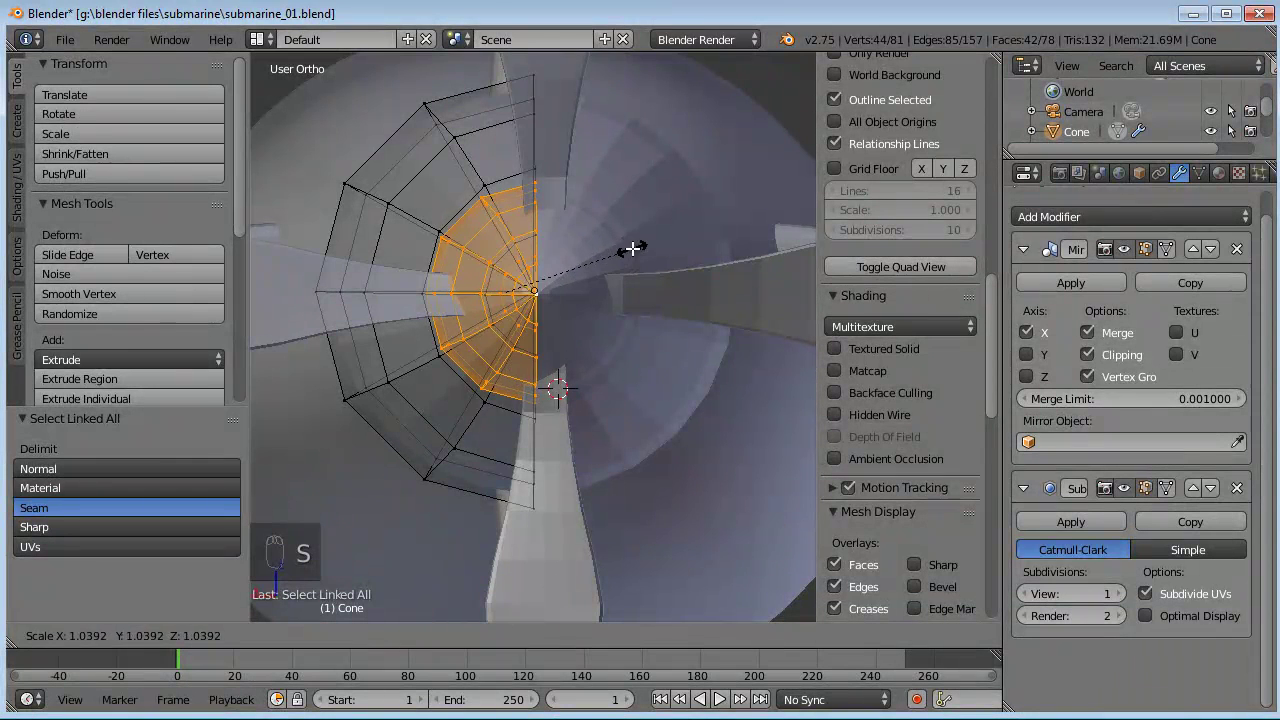
pyautogui.rightClick(541, 272)
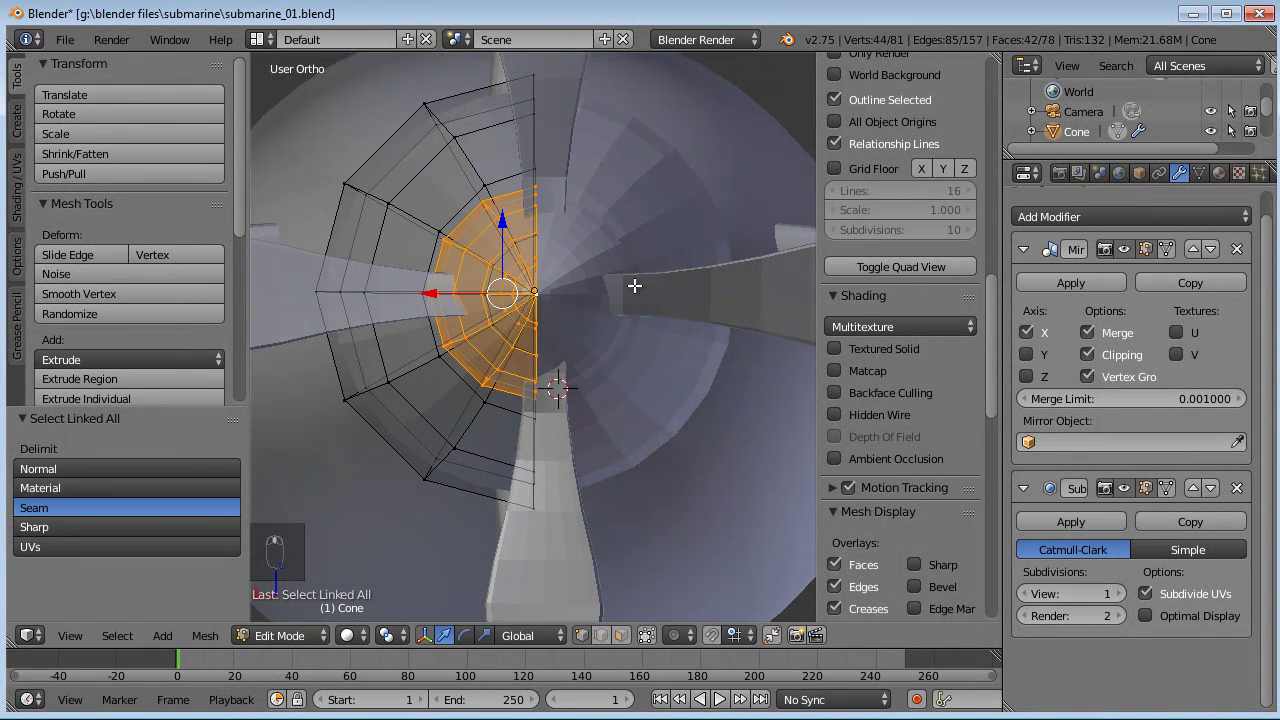
pyautogui.moveTo(634, 286); pyautogui.dragTo(575, 283, button='middle')
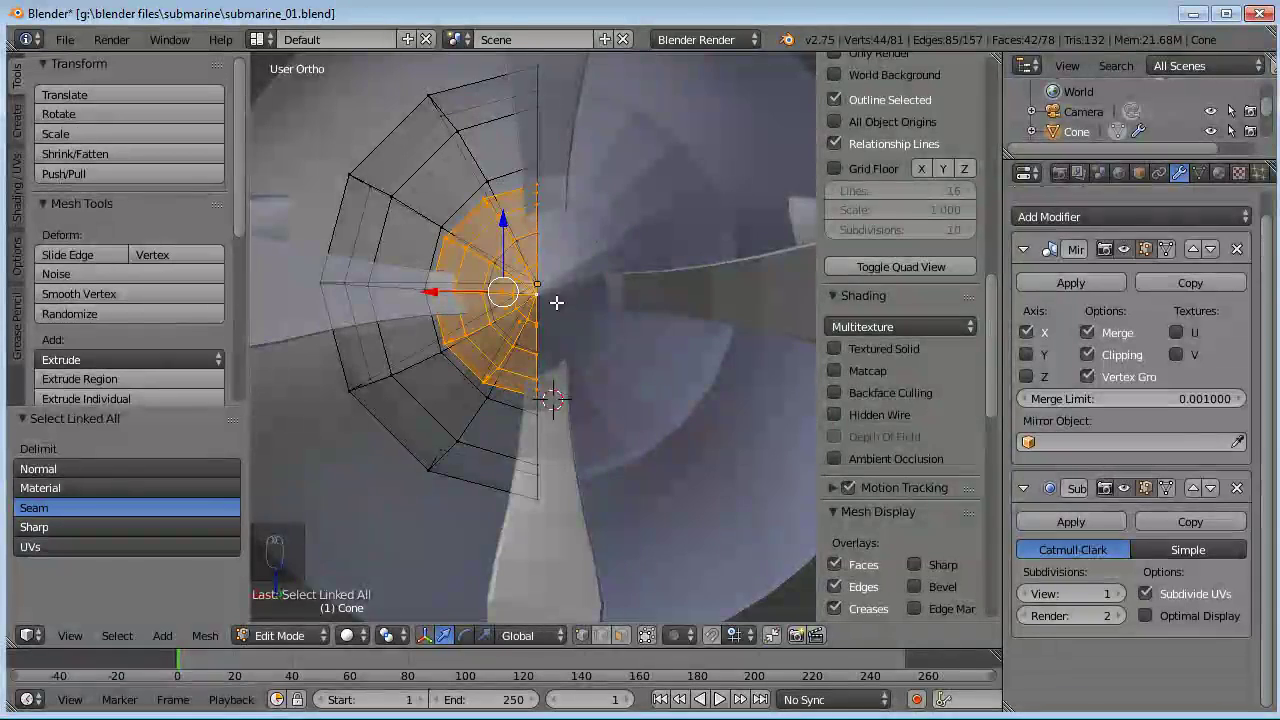
pyautogui.moveTo(560, 305)
pyautogui.mouseDown(button='middle')
pyautogui.moveTo(549, 334)
pyautogui.moveTo(564, 326)
pyautogui.mouseUp(button='middle')
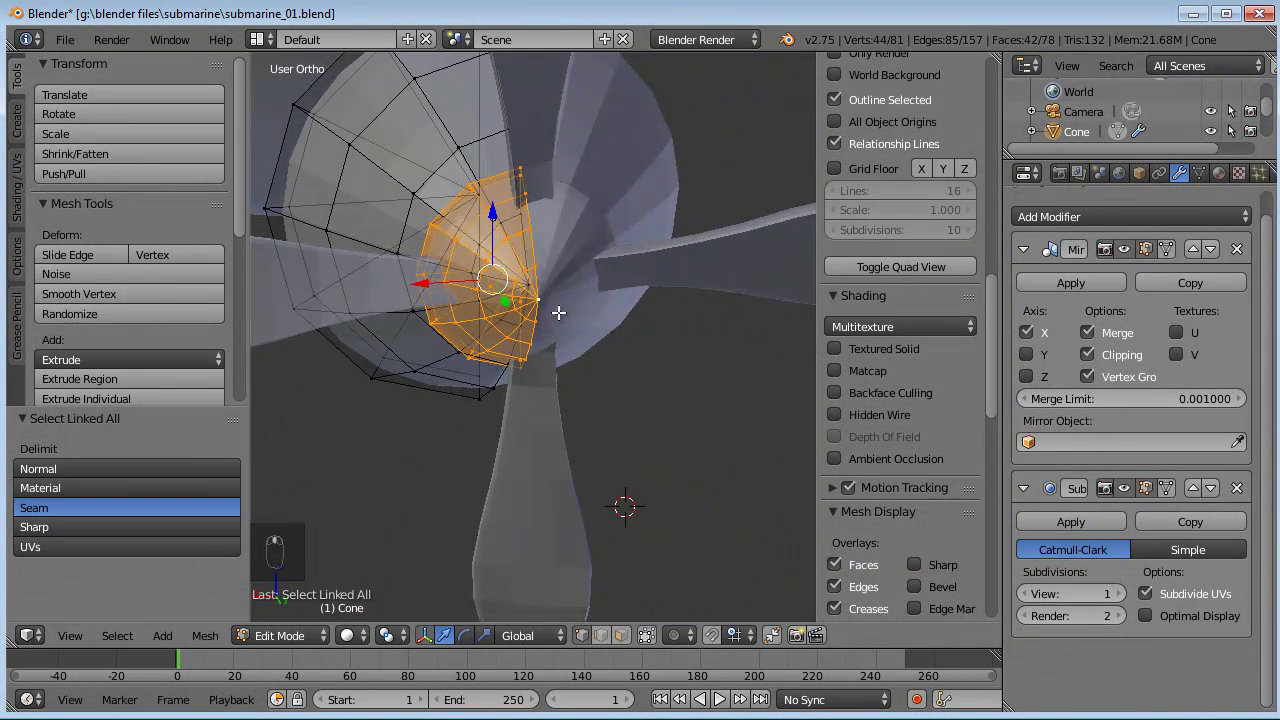
# - Select the vertex at the cone's rear tip and snap the 3D cursor to it
pyautogui.rightClick(543, 298)
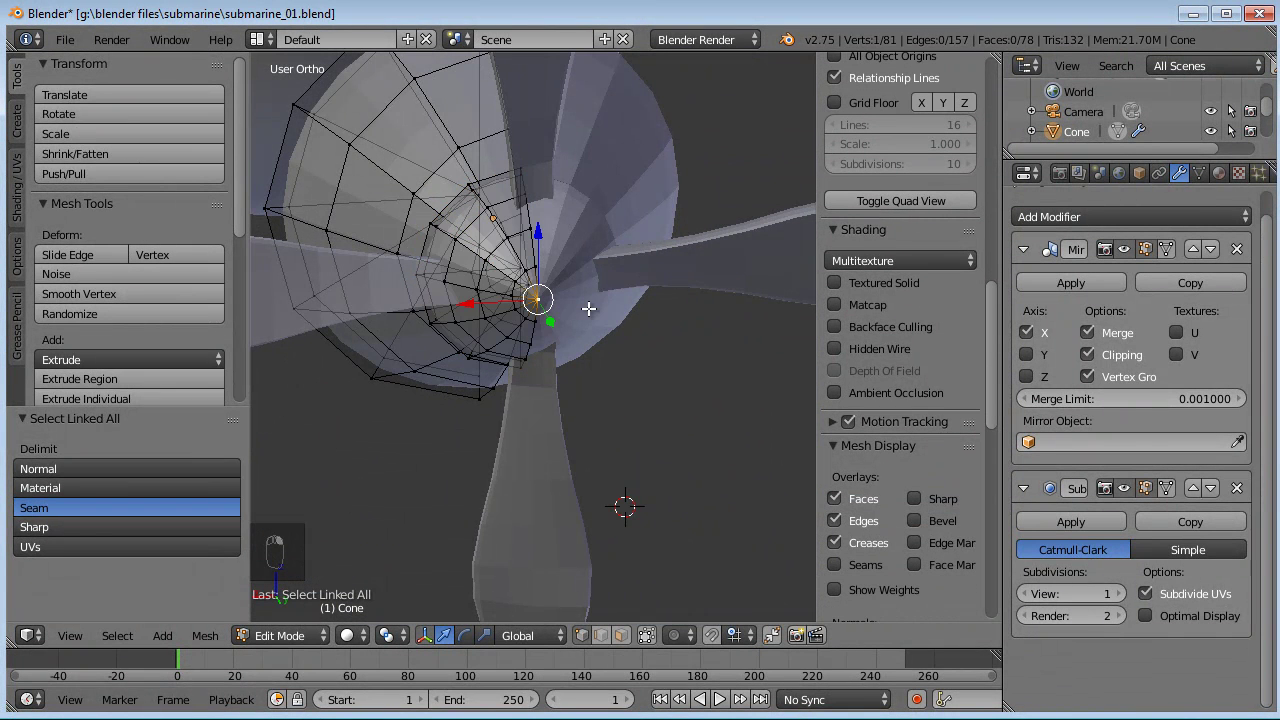
pyautogui.hotkey('shift', 's')
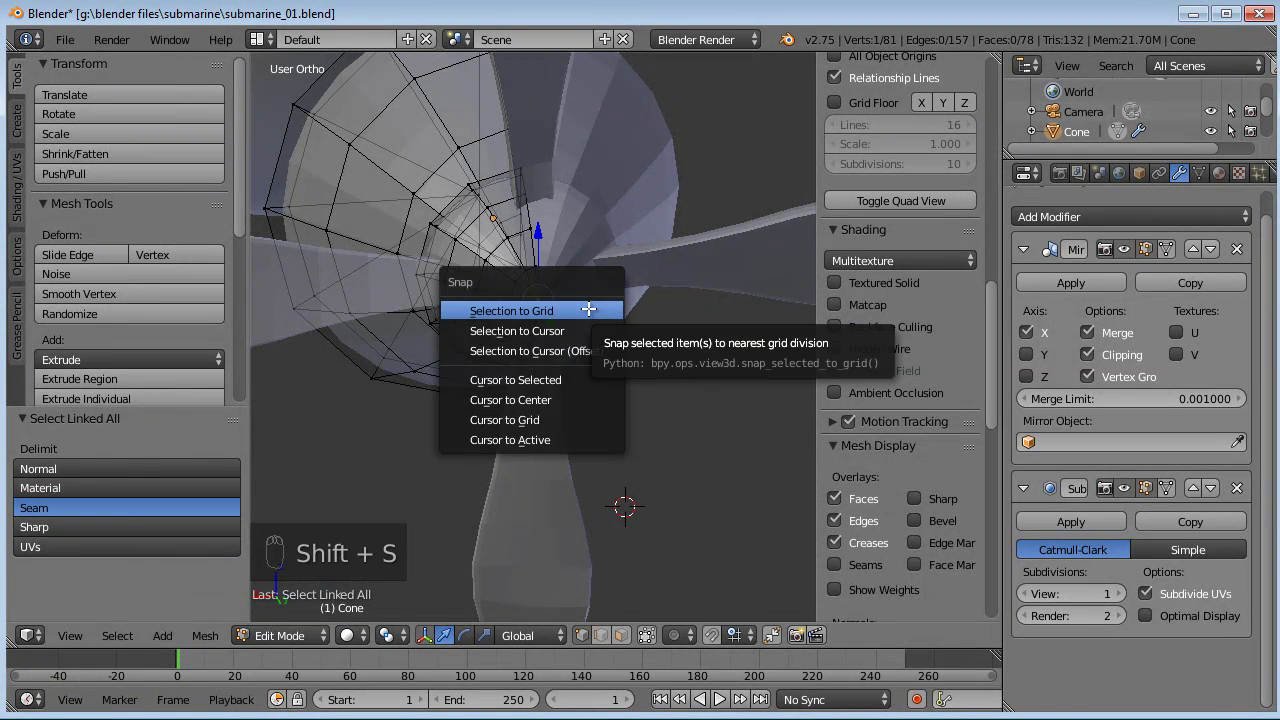
pyautogui.click(597, 380)
# - Scale the cone's linked small rear tier to 0.540 around the 3D cursor and leave Edit Mode
pyautogui.moveTo(597, 380); pyautogui.dragTo(574, 343, button='middle')
pyautogui.hotkey('ctrl', 'l')
pyautogui.press('s')
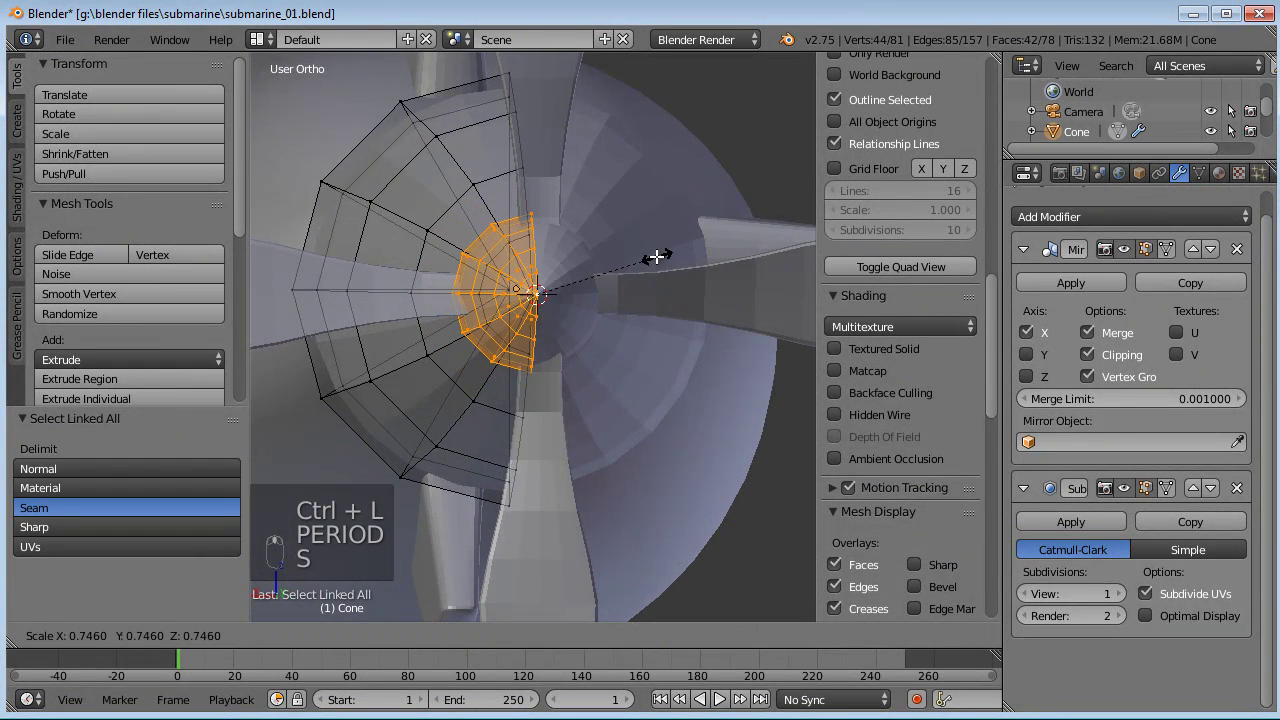
pyautogui.click(619, 257)
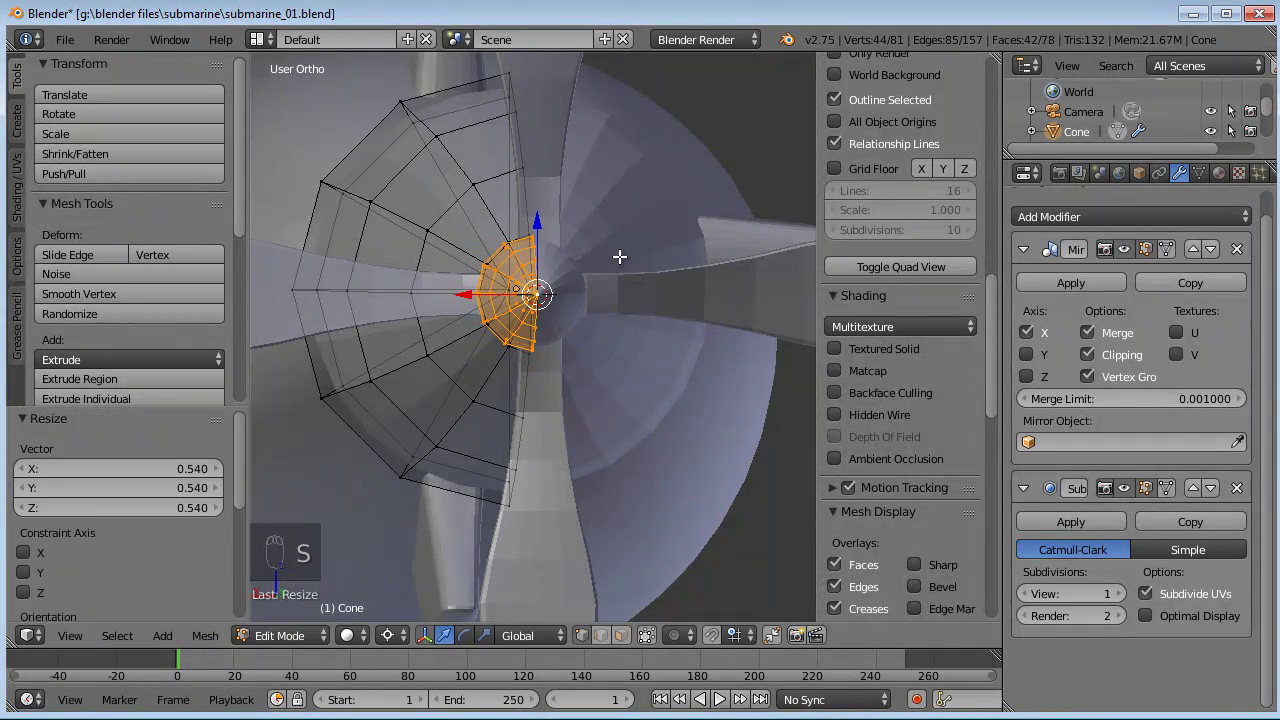
pyautogui.press('Tab')
# - In the back view, shift the propeller about 0.03 along X to center it on the cone, and deselect everything
pyautogui.rightClick(700, 290)
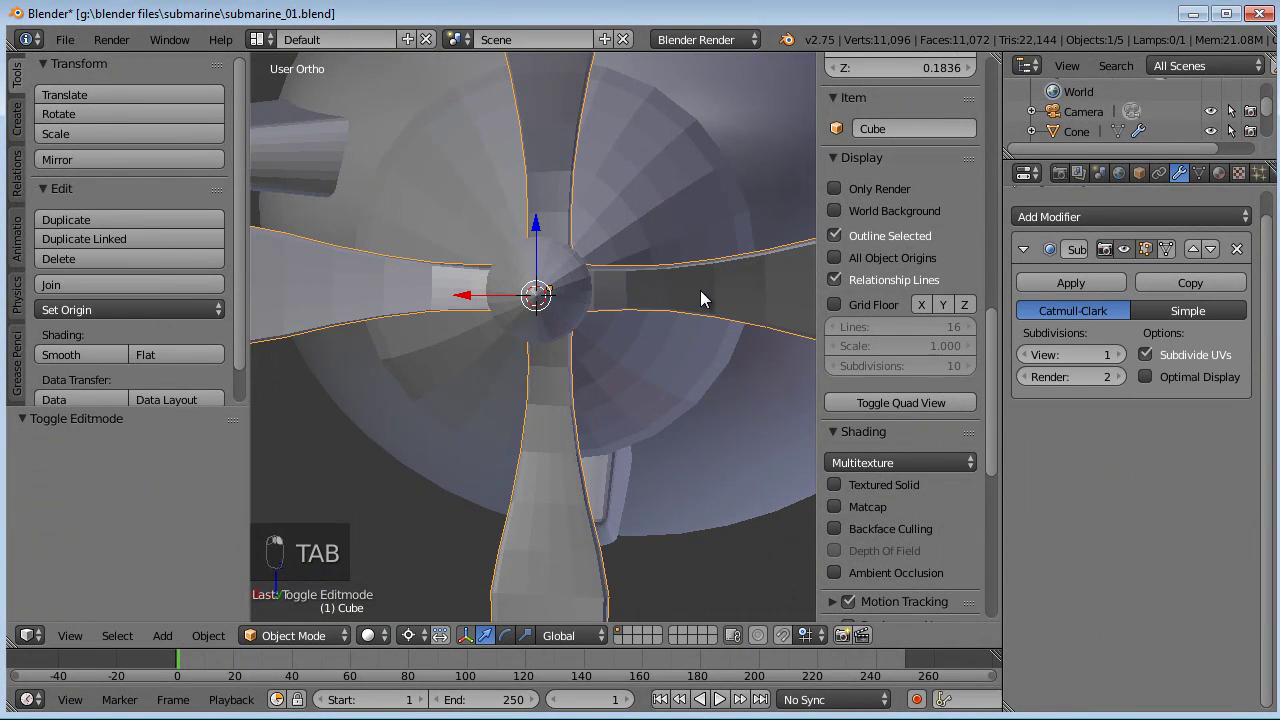
pyautogui.press('KP_1')
pyautogui.press('ctrl+KP_1')
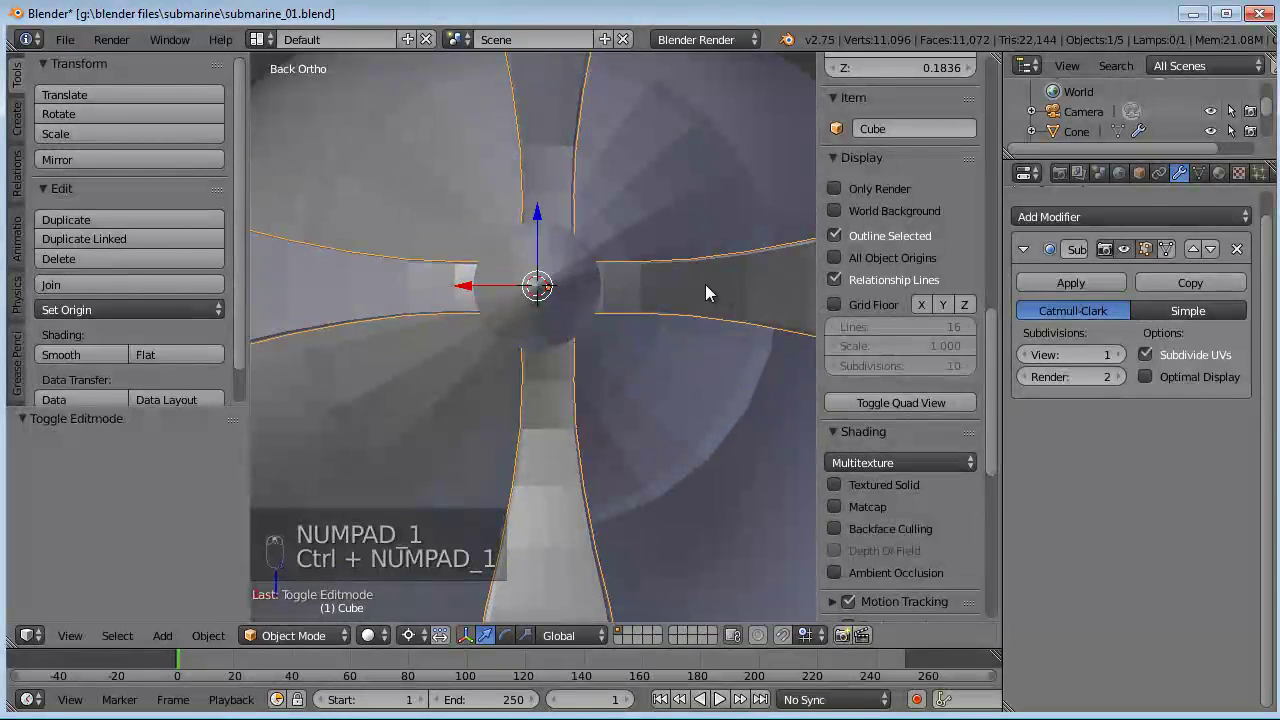
pyautogui.press('g')
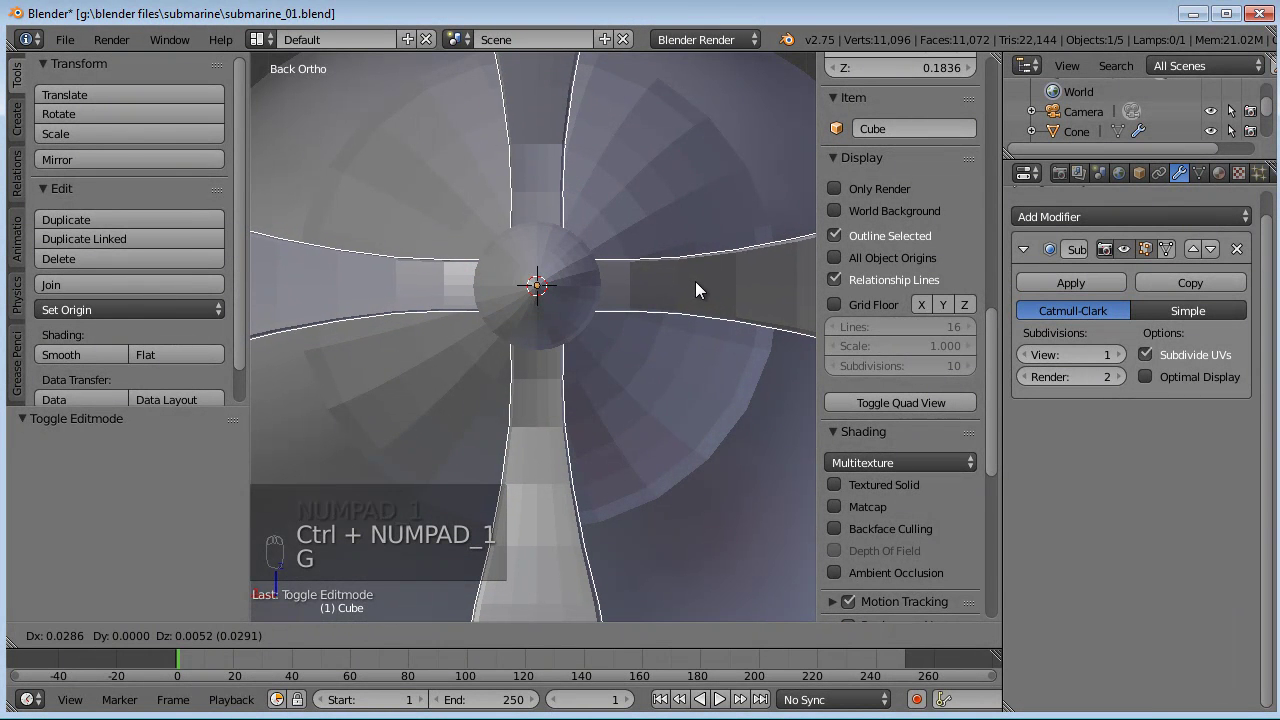
pyautogui.click(695, 281)
pyautogui.press('Tab')
pyautogui.scroll(-3, 628, 328)
pyautogui.moveTo(522, 335); pyautogui.dragTo(544, 383, button='middle')
pyautogui.press('Tab')
pyautogui.press('a')
pyautogui.press('a')
pyautogui.press('a')
pyautogui.scroll(-3, 529, 343)
pyautogui.scroll(3, 544, 383)
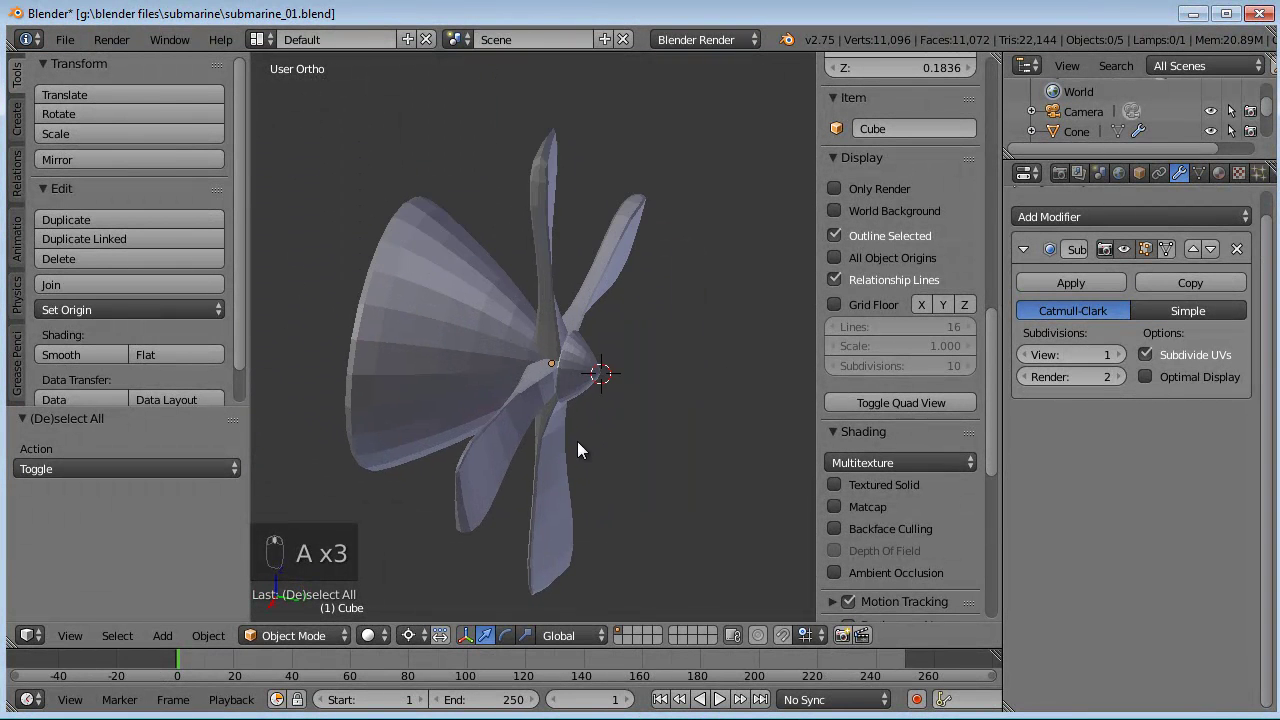
# - Try to join the propeller blades into the cone object, and undo the join
pyautogui.moveTo(577, 441); pyautogui.dragTo(514, 388, button='middle')
pyautogui.rightClick(563, 411)
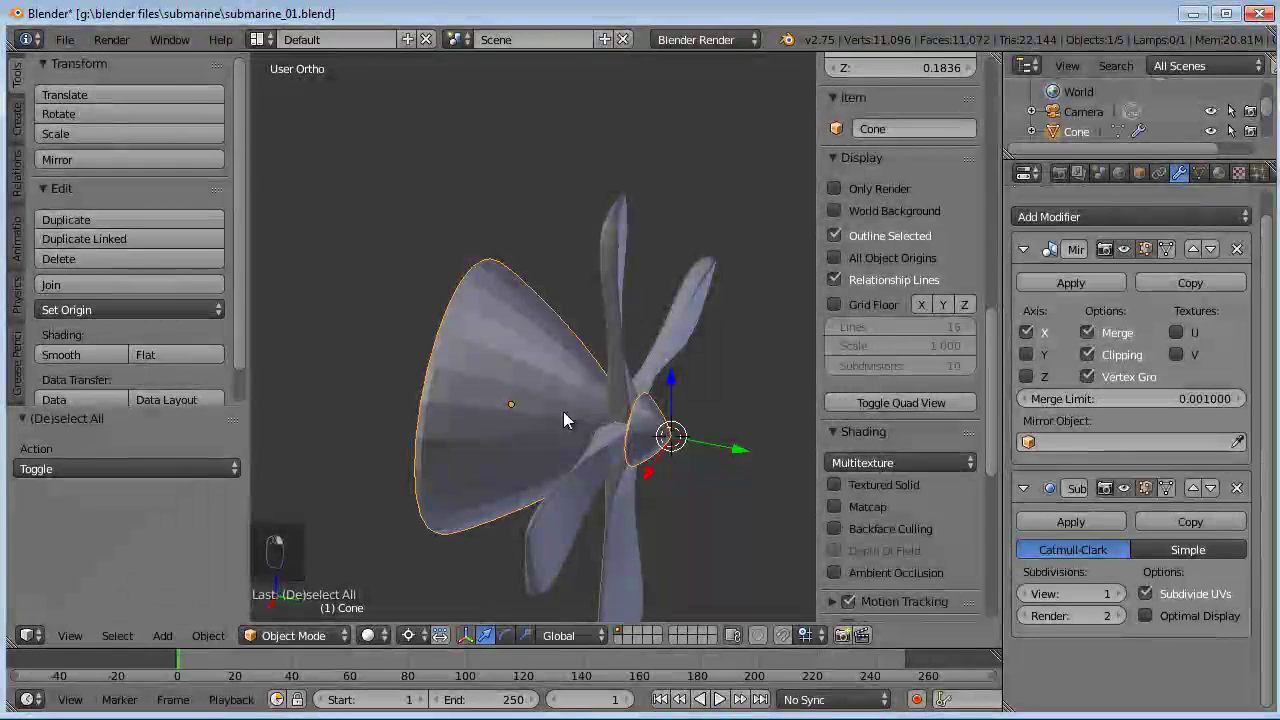
pyautogui.hotkey('ctrl', 'j')
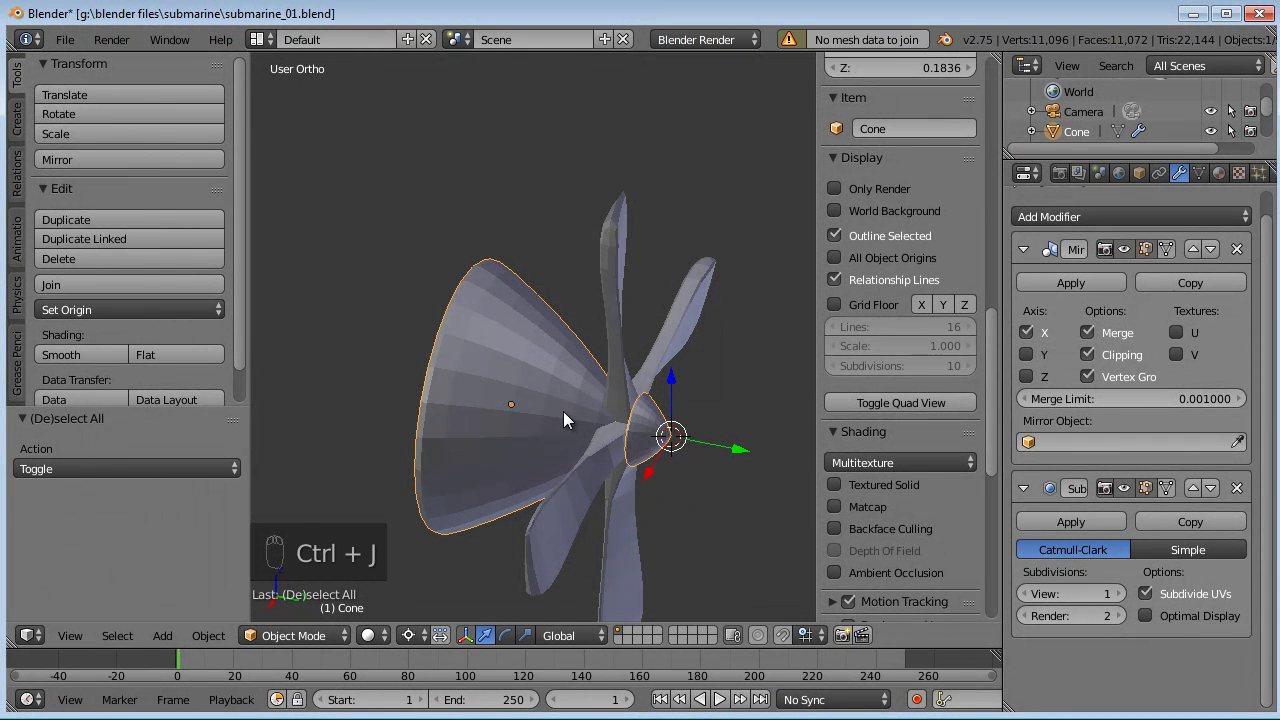
pyautogui.press('a')
pyautogui.rightClick(654, 367)
pyautogui.keyDown('shift'); pyautogui.rightClick(523, 349); pyautogui.keyUp('shift')
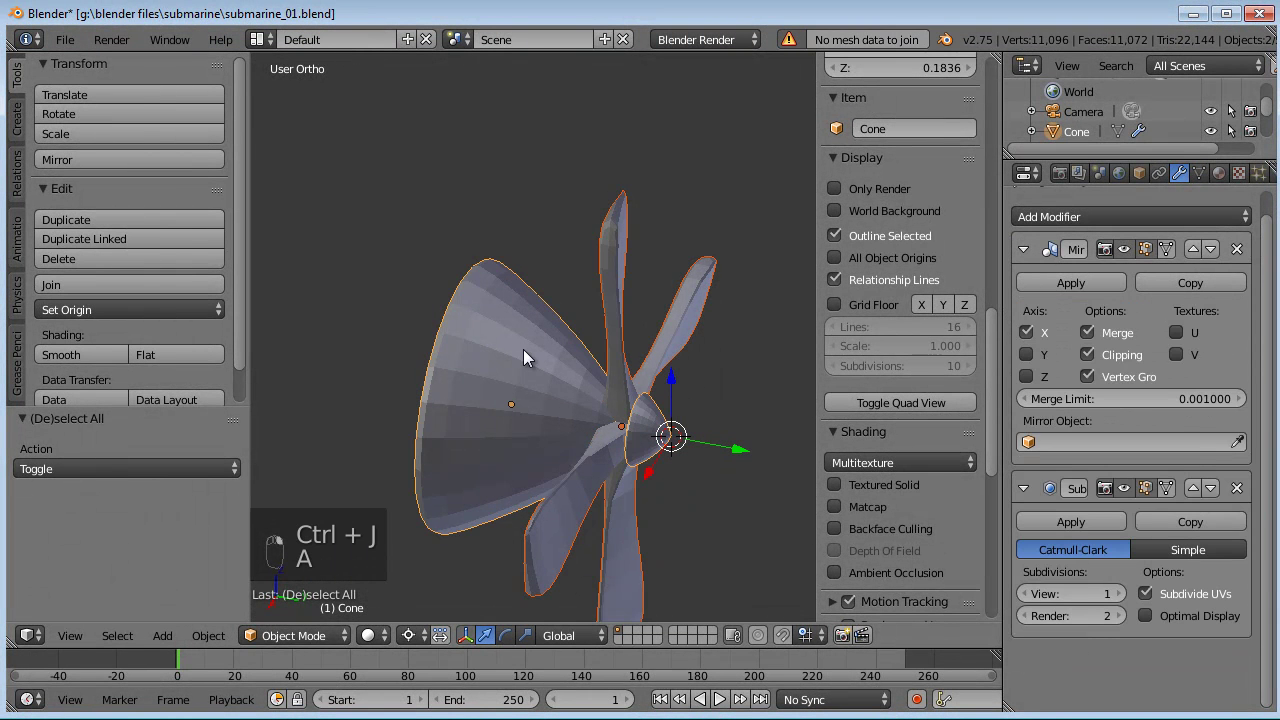
pyautogui.hotkey('ctrl', 'j')
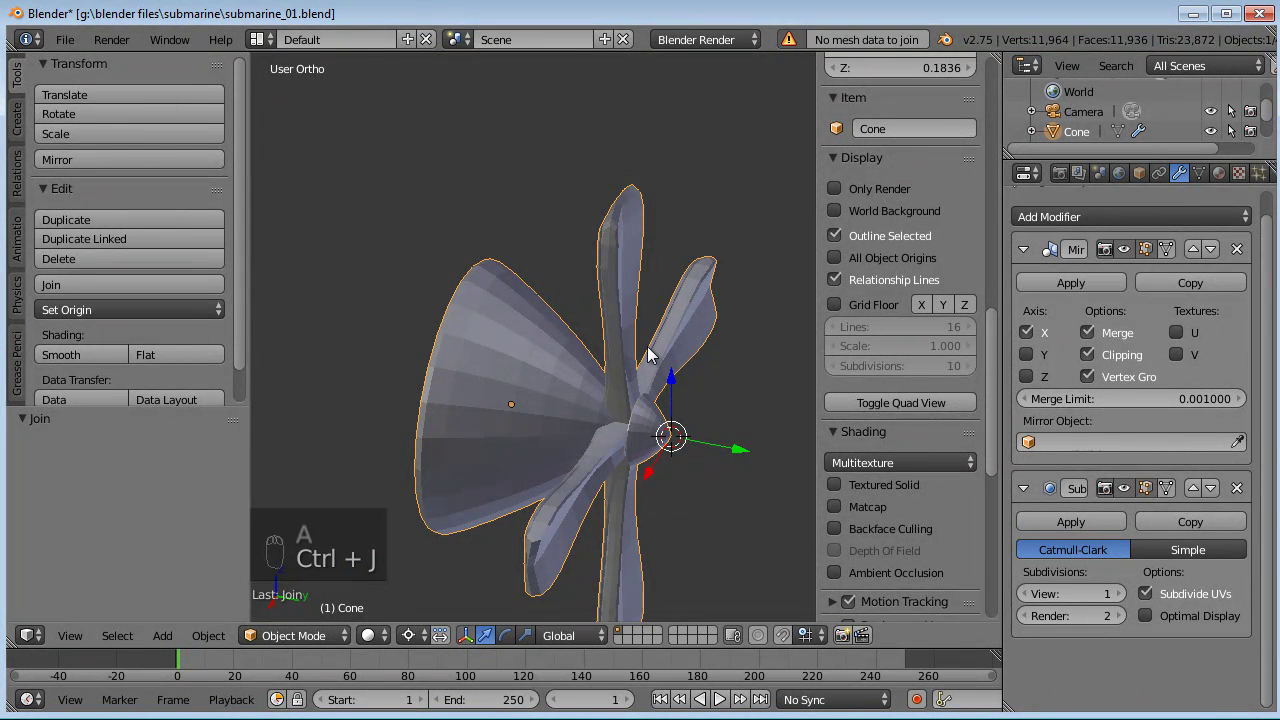
pyautogui.hotkey('ctrl', 'z')
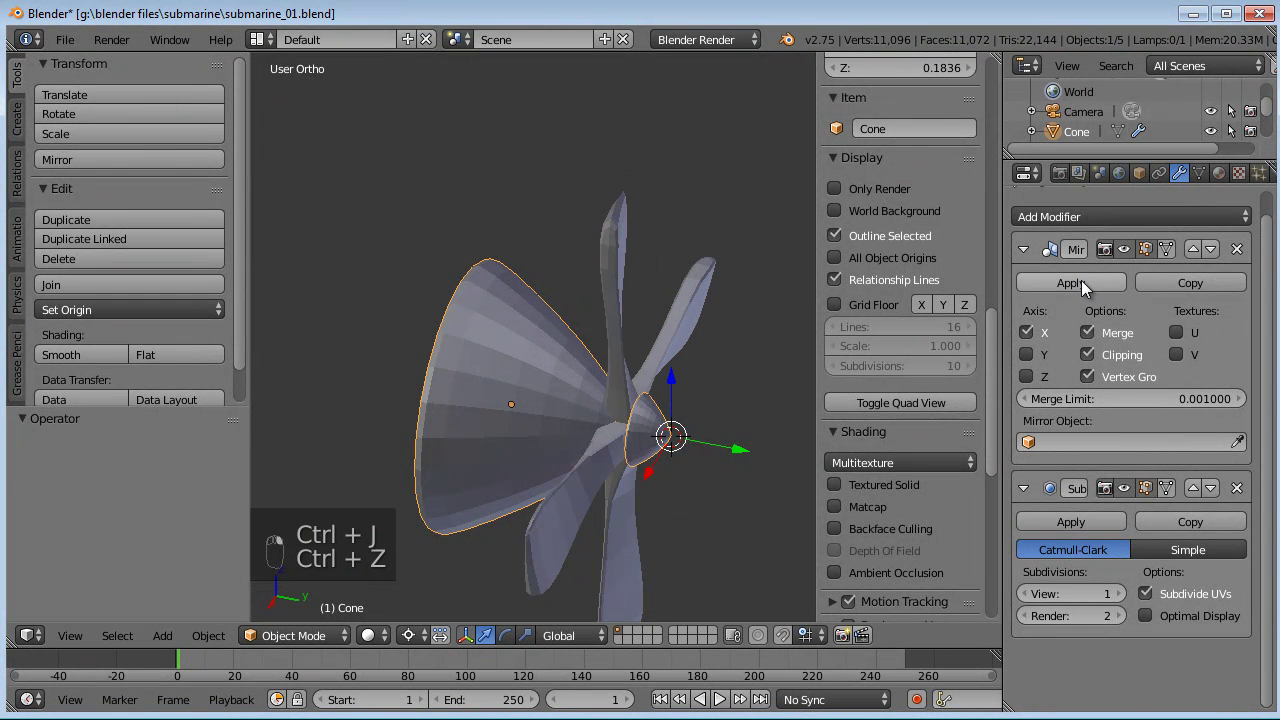
# - Apply the cone's Mirror modifier and join the propeller blades into the cone object
pyautogui.click(1082, 282)
pyautogui.moveTo(662, 291); pyautogui.dragTo(507, 355, button='middle')
pyautogui.press('a')
pyautogui.rightClick(555, 287)
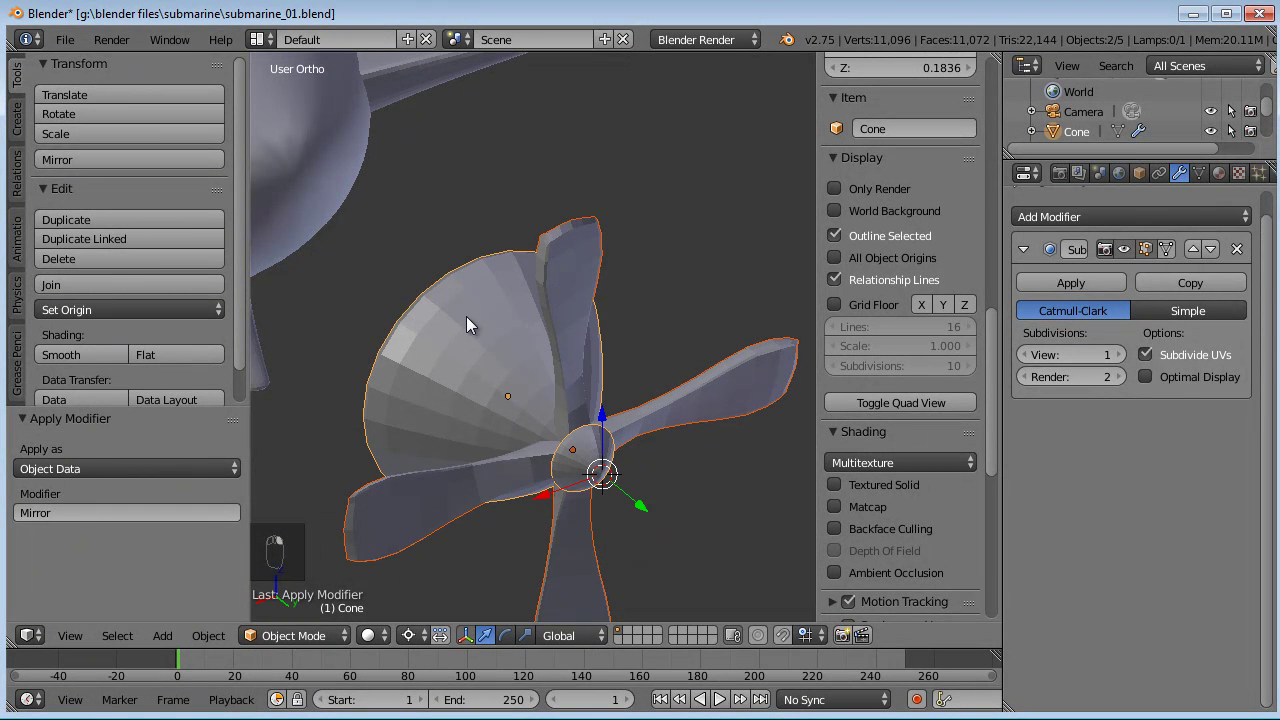
pyautogui.hotkey('ctrl', 'j')
pyautogui.moveTo(466, 316); pyautogui.dragTo(600, 275, button='middle')
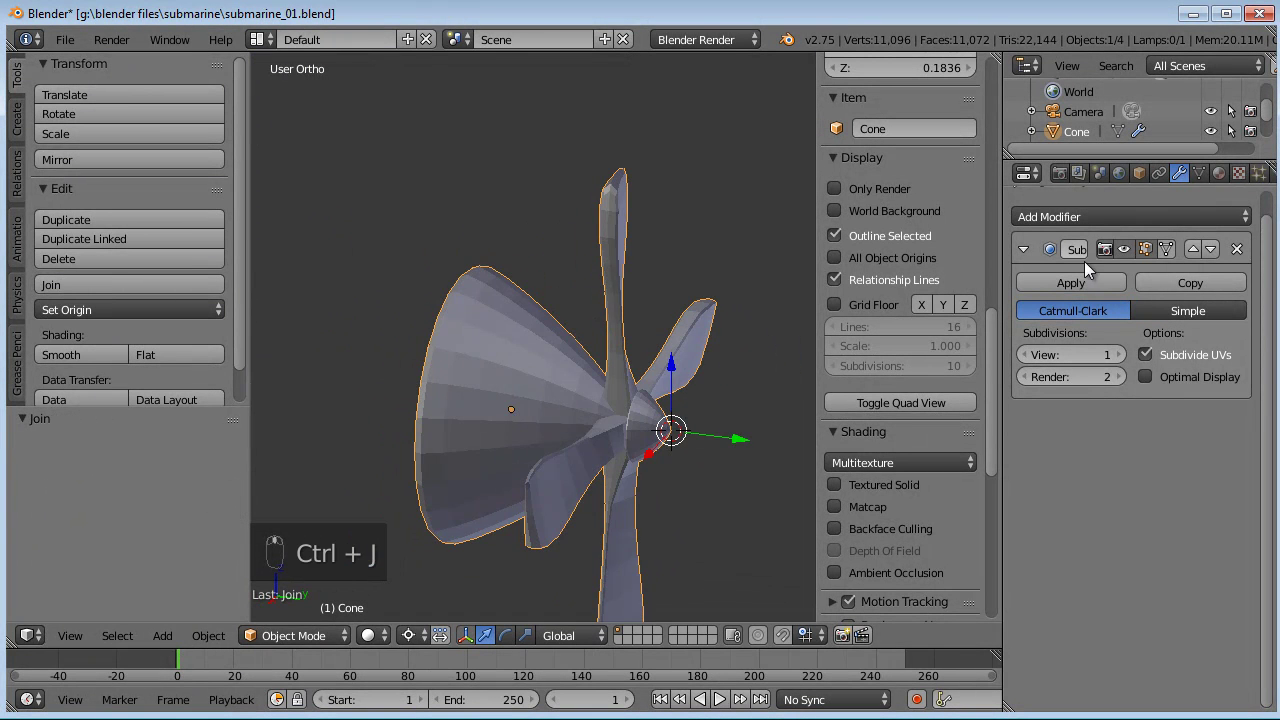
# - Try applying the joined object's Subdivision Surface modifier, and undo it
pyautogui.click(1078, 281)
pyautogui.hotkey('ctrl', 'z')
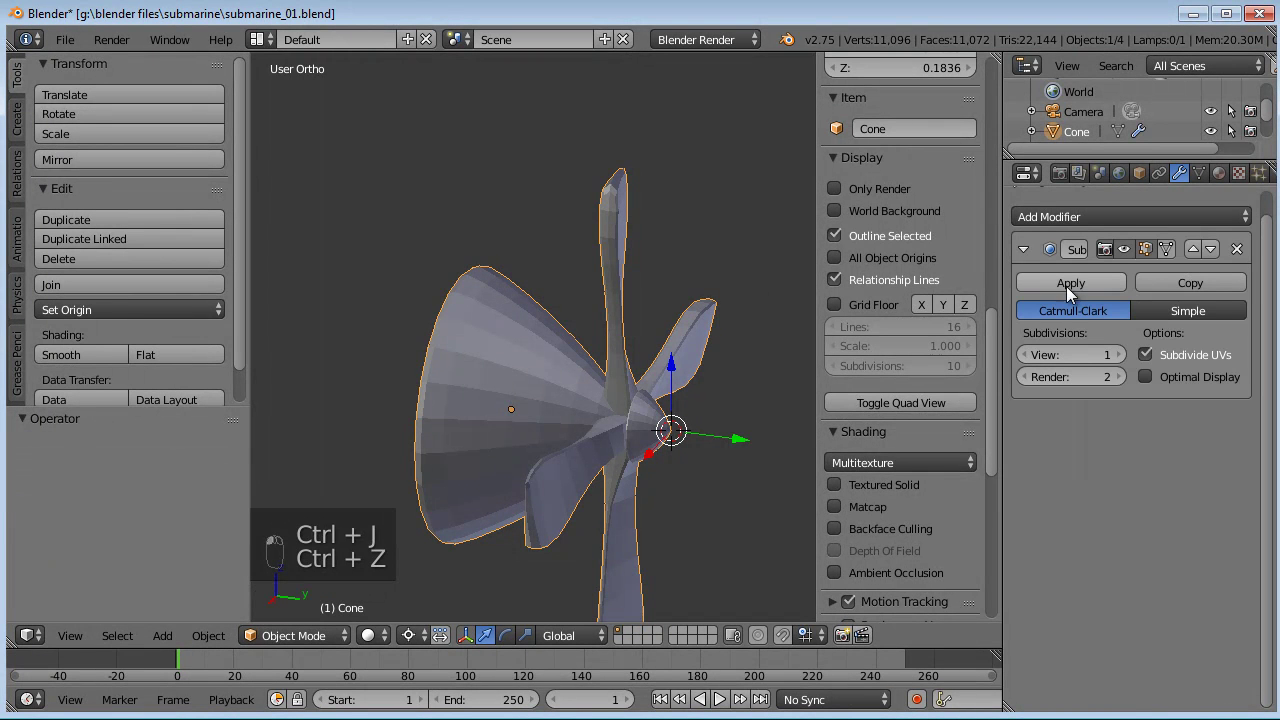
# - In the right view, move the propeller assembly -1.825 along Y and 0.039 along Z to the submarine's tail
pyautogui.moveTo(1000, 265); pyautogui.dragTo(955, 265)
pyautogui.scroll(-5, 567, 293)
pyautogui.moveTo(567, 293); pyautogui.dragTo(619, 272, button='middle')
pyautogui.press('KP_3')
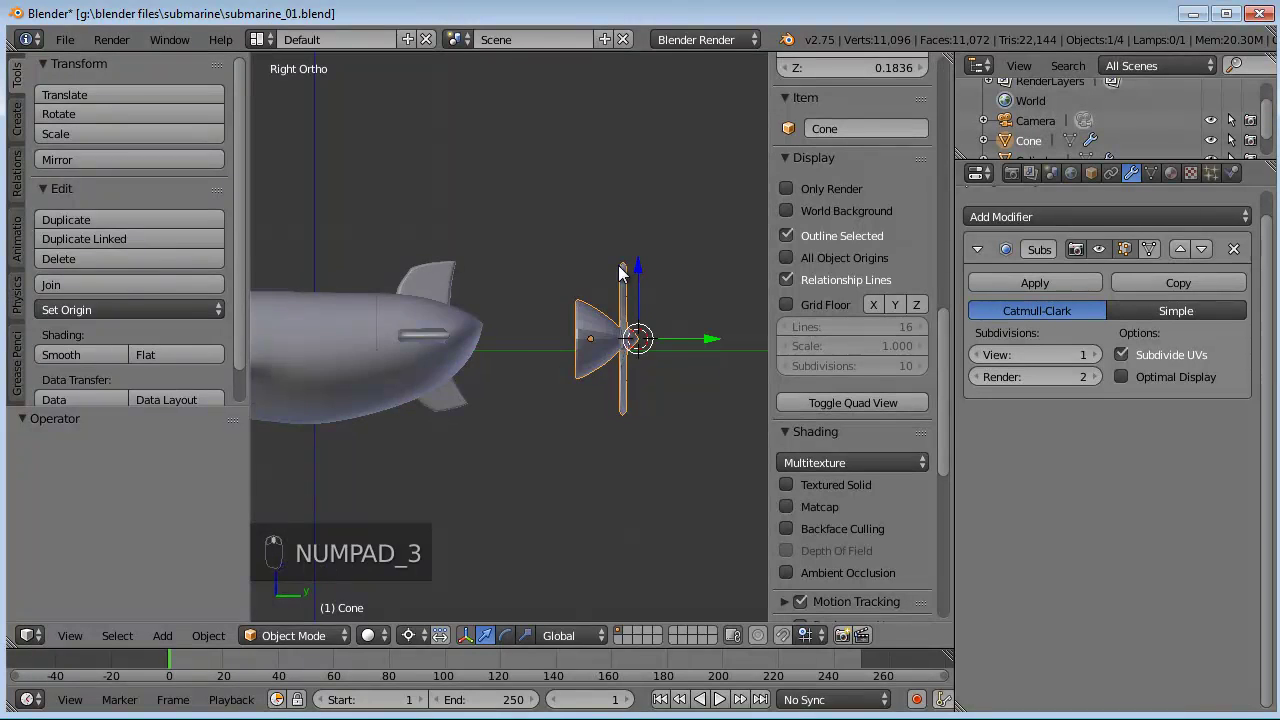
pyautogui.scroll(4, 690, 287)
pyautogui.press('Tab')
pyautogui.press('Tab')
pyautogui.press('g')
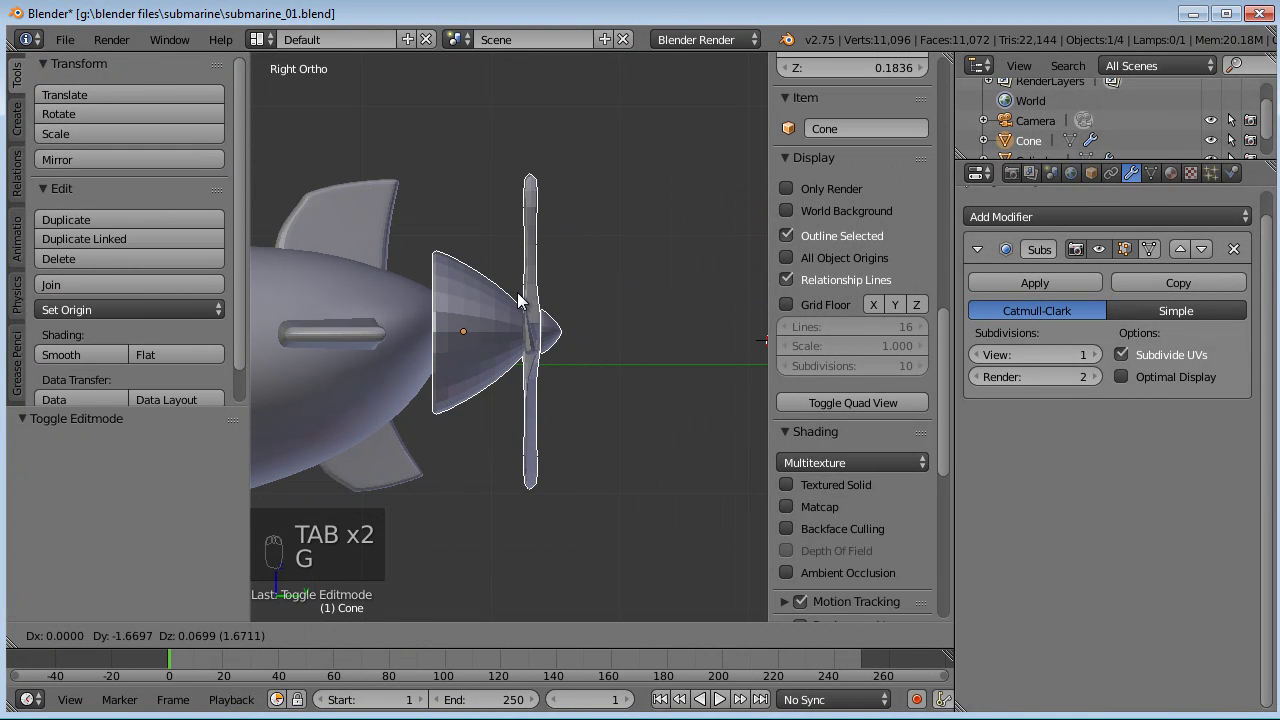
pyautogui.click(503, 305)
# - Scale the propeller assembly down around its median point and move it -0.062 along Y and 0.016 along Z
pyautogui.press('s')
pyautogui.rightClick(597, 272)
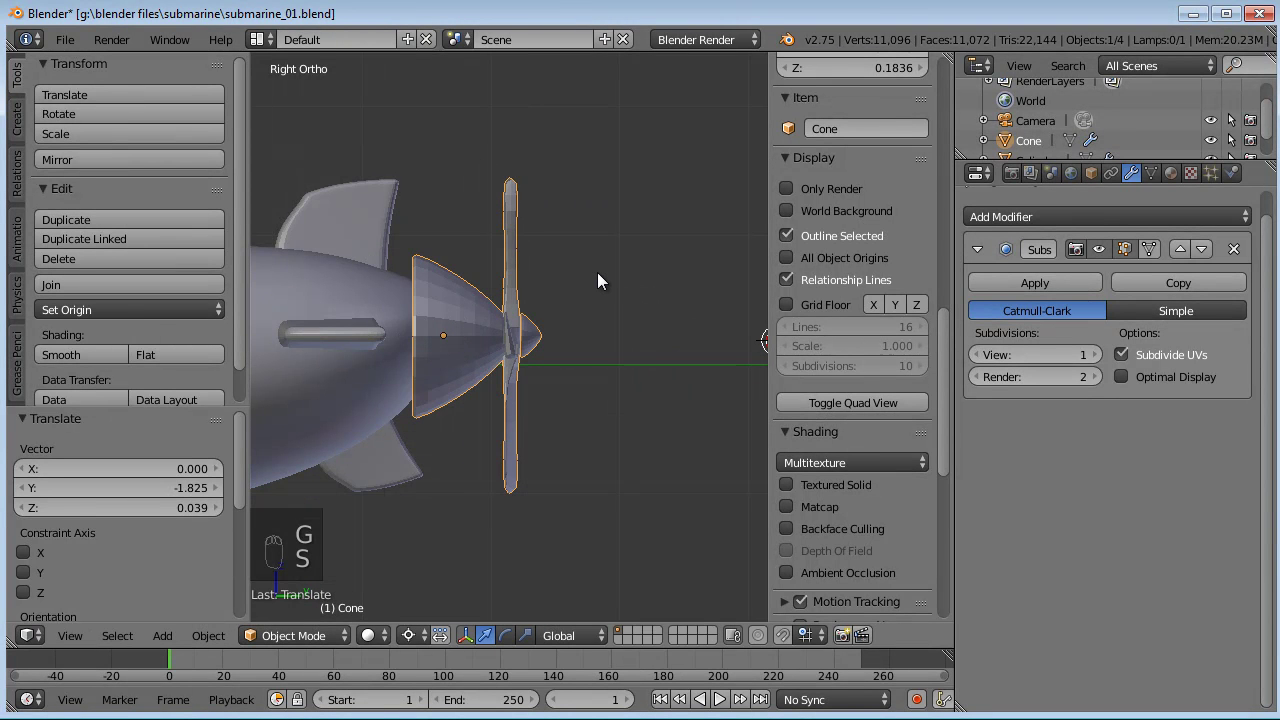
pyautogui.hotkey('ctrl', ',')
pyautogui.press('s')
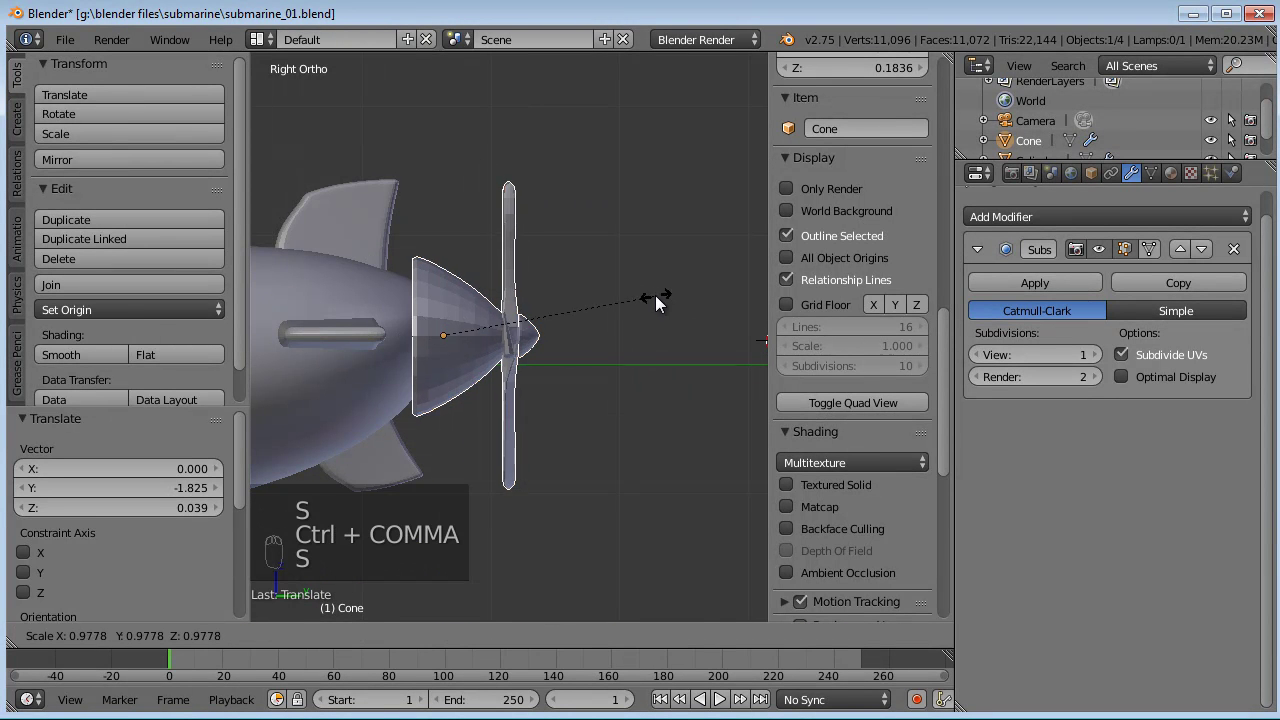
pyautogui.rightClick(617, 293)
pyautogui.press('g')
pyautogui.click(615, 290)
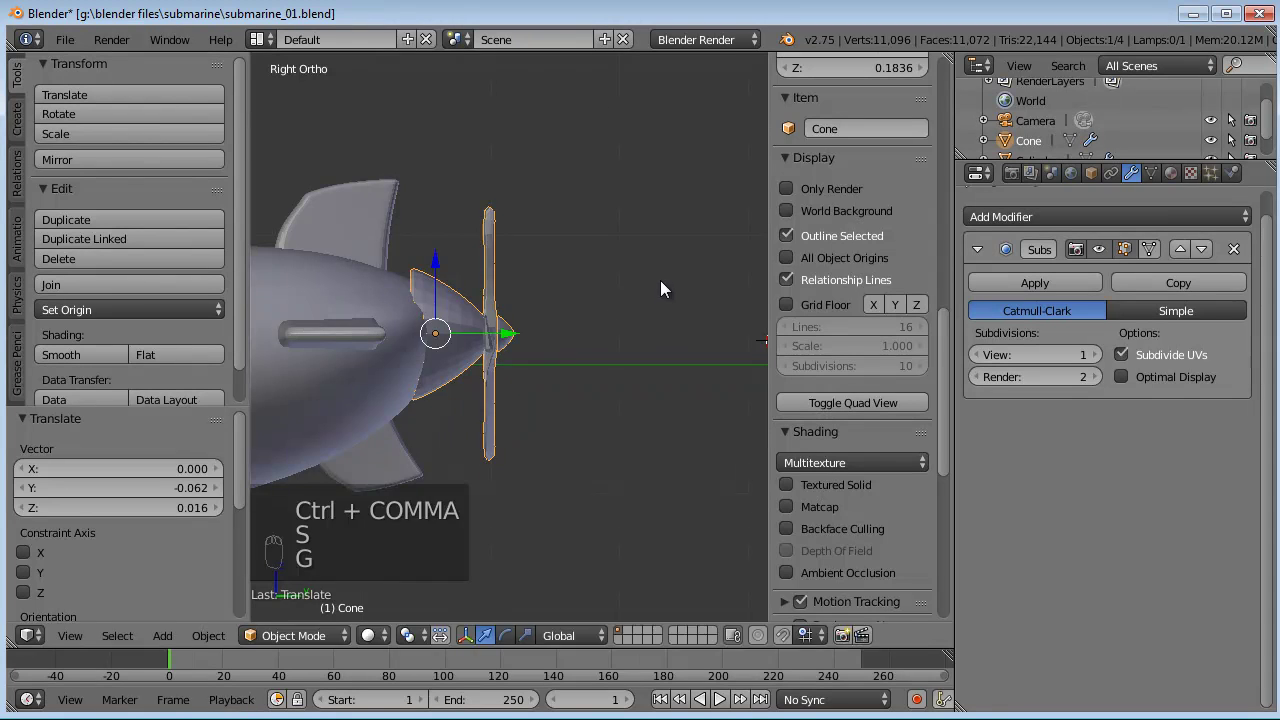
# - Rotate the propeller assembly by -5.109° in the side view and scale it to 0.945
pyautogui.press('r')
pyautogui.click(649, 264)
pyautogui.press('s')
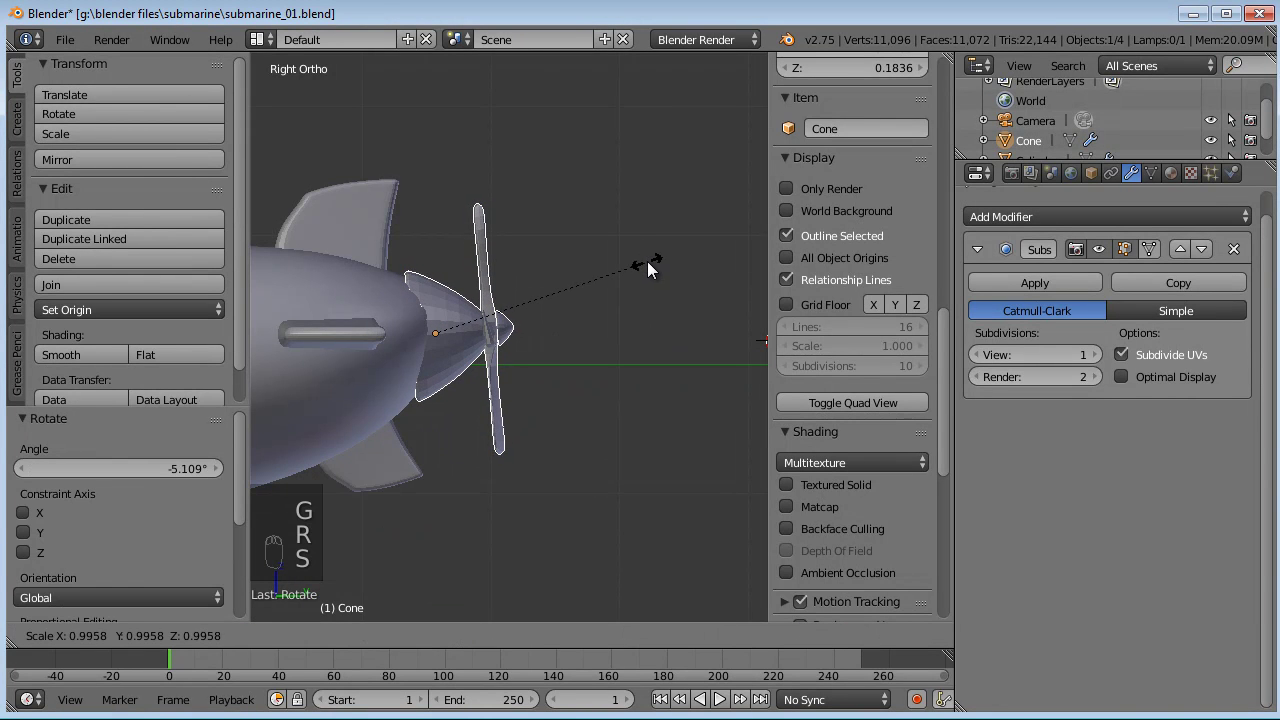
pyautogui.click(638, 264)
# - In Edit Mode on the hull, scale the rearmost edge loop to 0.330 along X to meet the propeller cone
pyautogui.moveTo(636, 261); pyautogui.dragTo(660, 180, button='middle')
pyautogui.rightClick(667, 160)
pyautogui.press('KP_7')
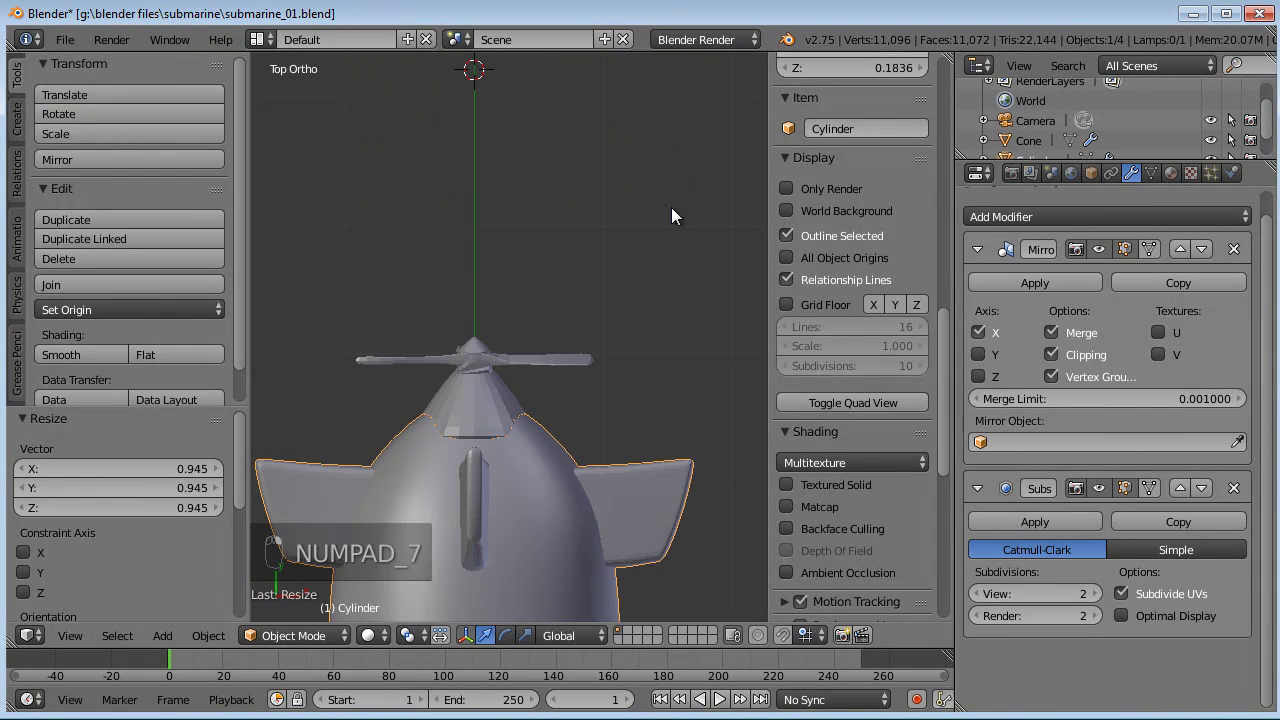
pyautogui.scroll(3, 675, 220)
pyautogui.press('Tab')
pyautogui.keyDown('shift'); pyautogui.moveTo(689, 267); pyautogui.dragTo(657, 277, button='middle'); pyautogui.keyUp('shift')
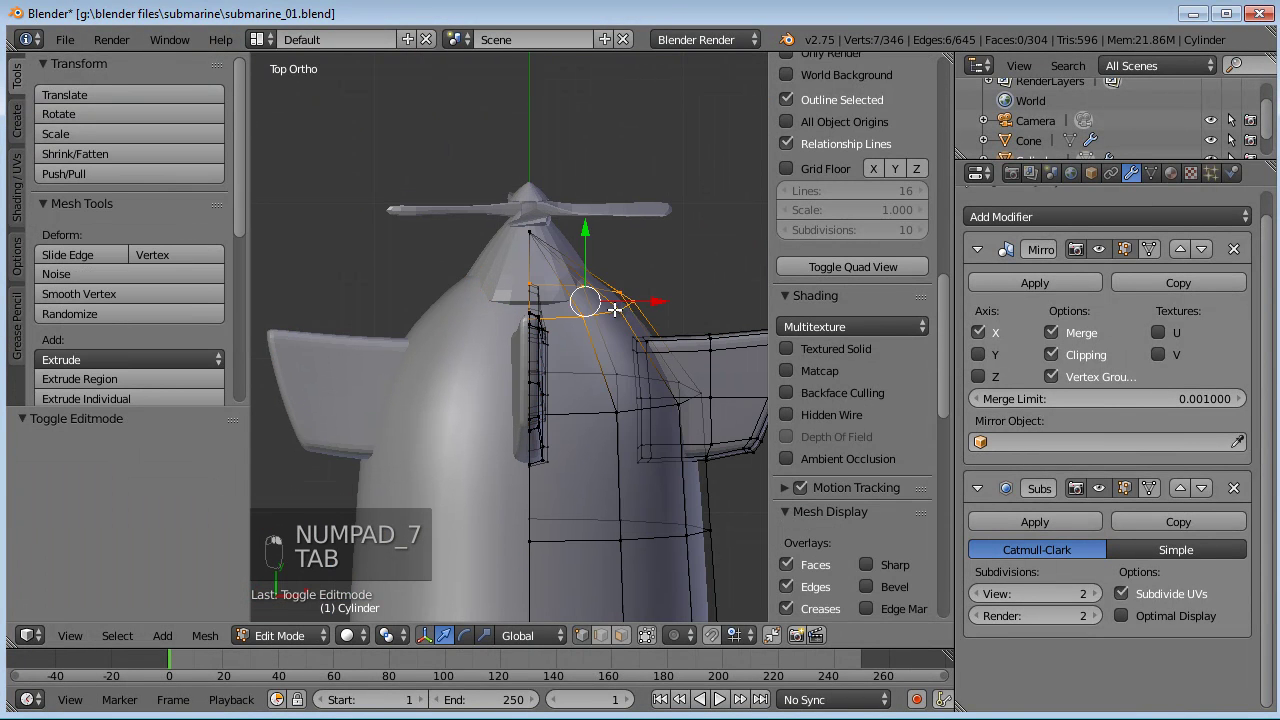
pyautogui.press('s')
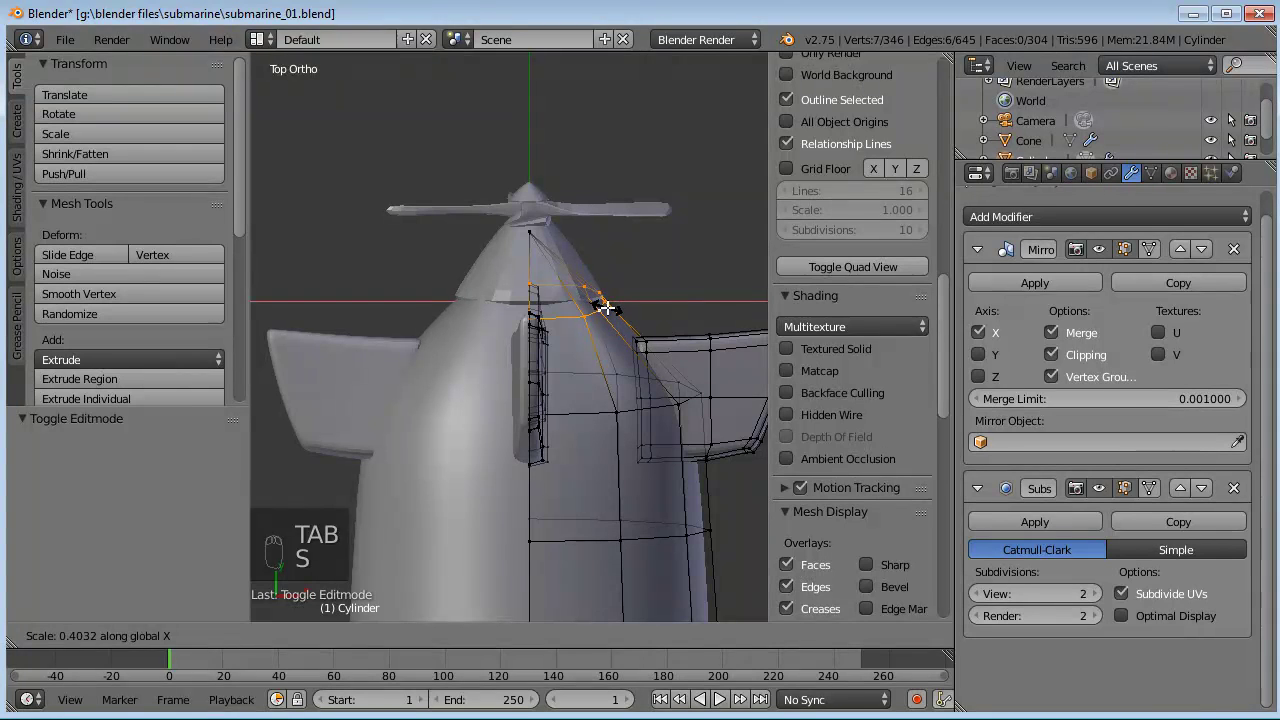
pyautogui.click(600, 305)
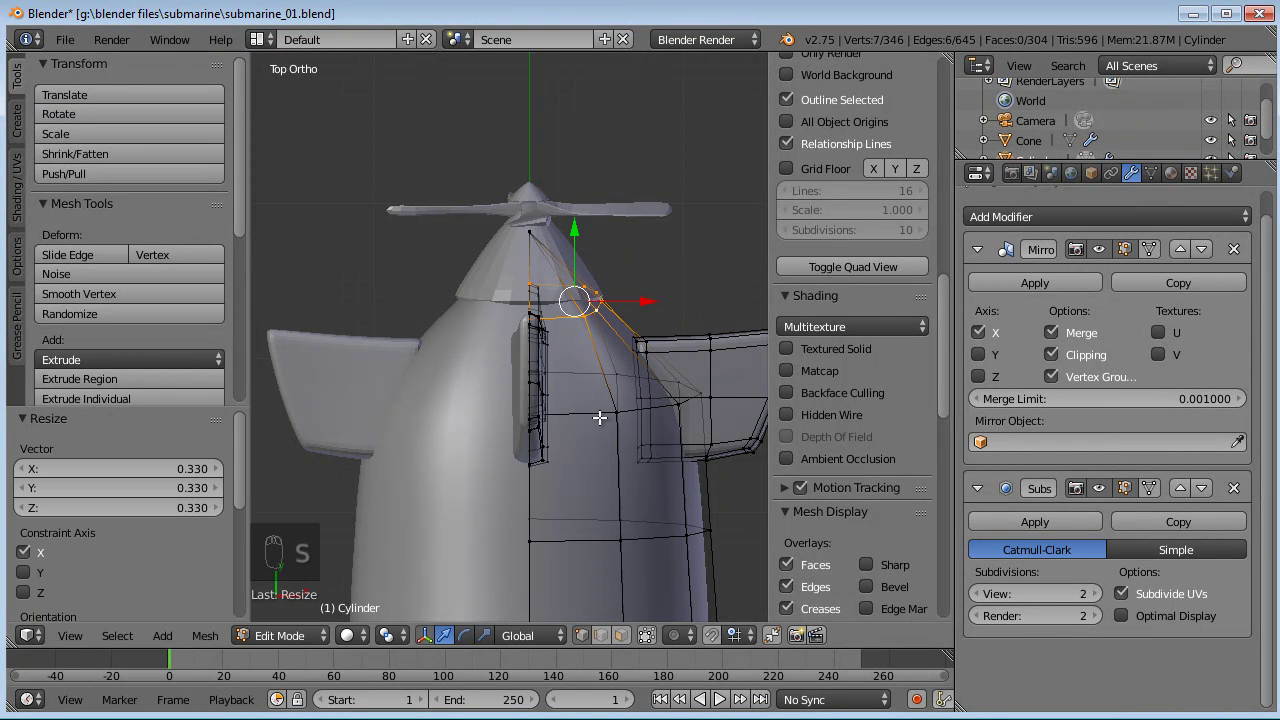
# - Scale the next hull edge loop forward, level with the tail fins, to 0.901 along X
pyautogui.press('s')
pyautogui.press('x')
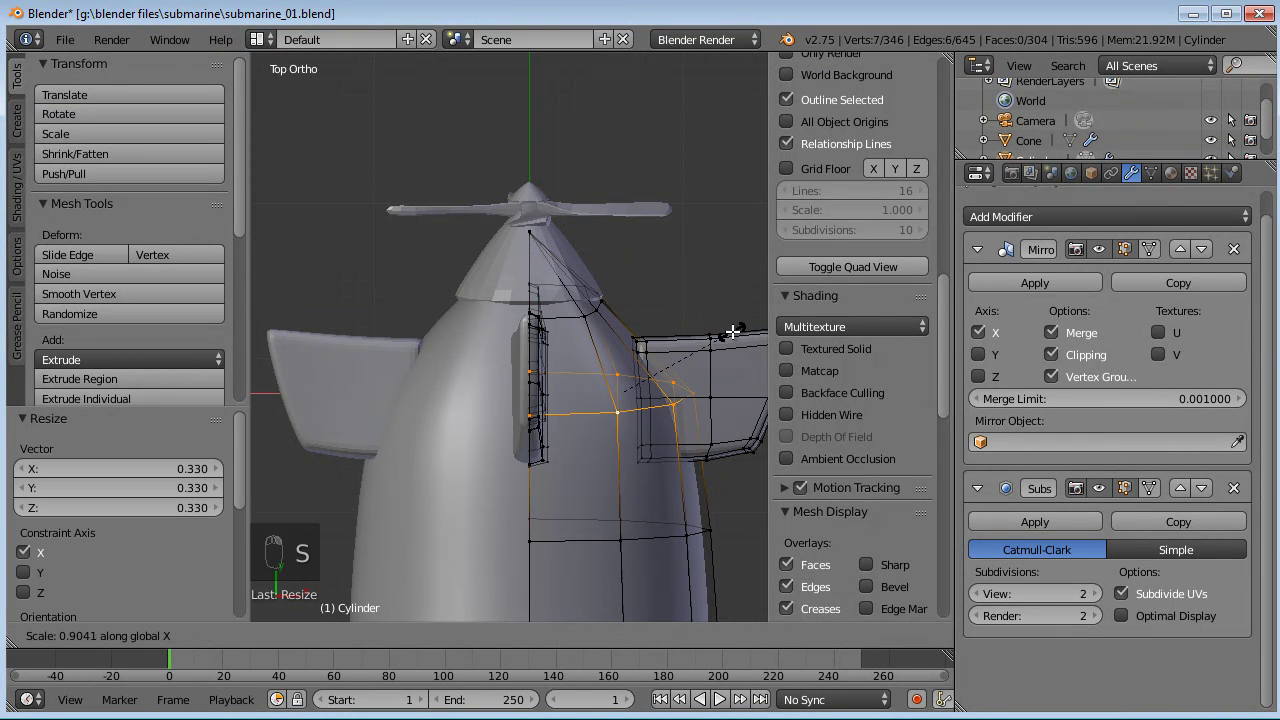
pyautogui.click(733, 332)
# - Move the hull vertex beside the upper fin's base about 0.05 with connected proportional editing, and leave Edit Mode
pyautogui.moveTo(733, 332); pyautogui.dragTo(491, 260, button='middle')
pyautogui.rightClick(490, 261)
pyautogui.rightClick(484, 269)
pyautogui.press('g')
pyautogui.rightClick(501, 281)
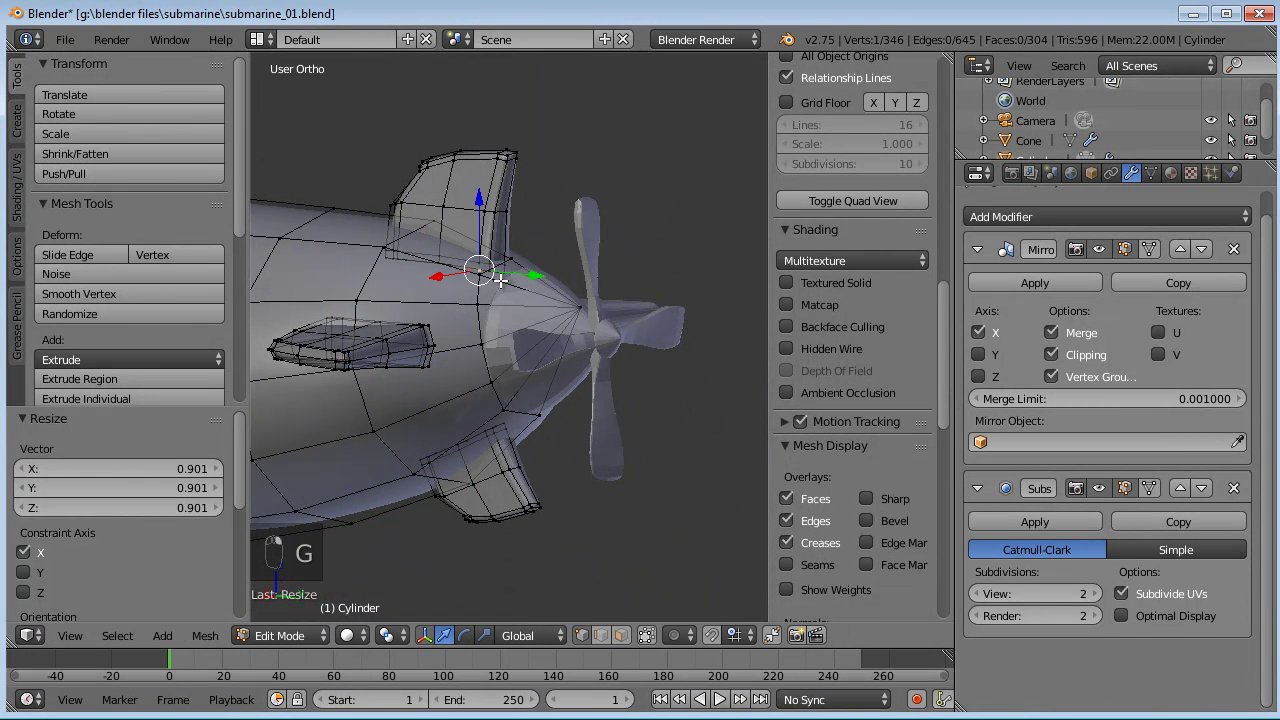
pyautogui.hotkey('alt', 'o')
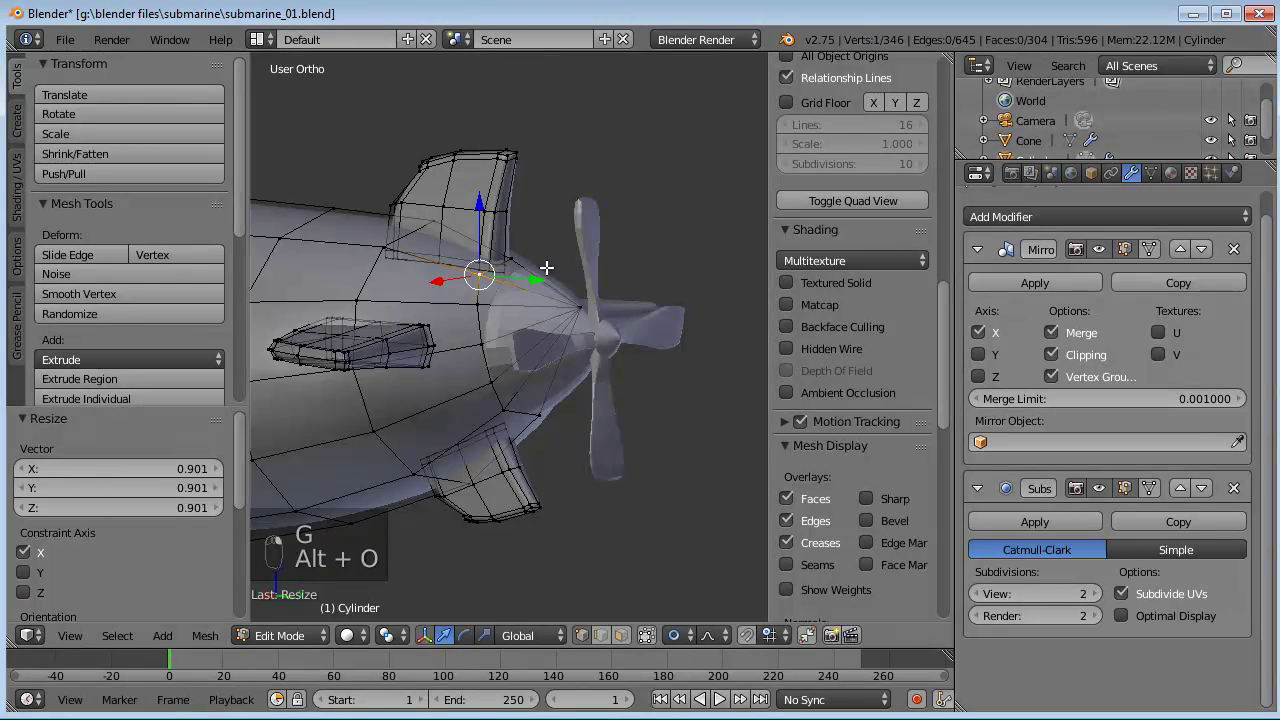
pyautogui.scroll(3, 536, 283)
pyautogui.press('g')
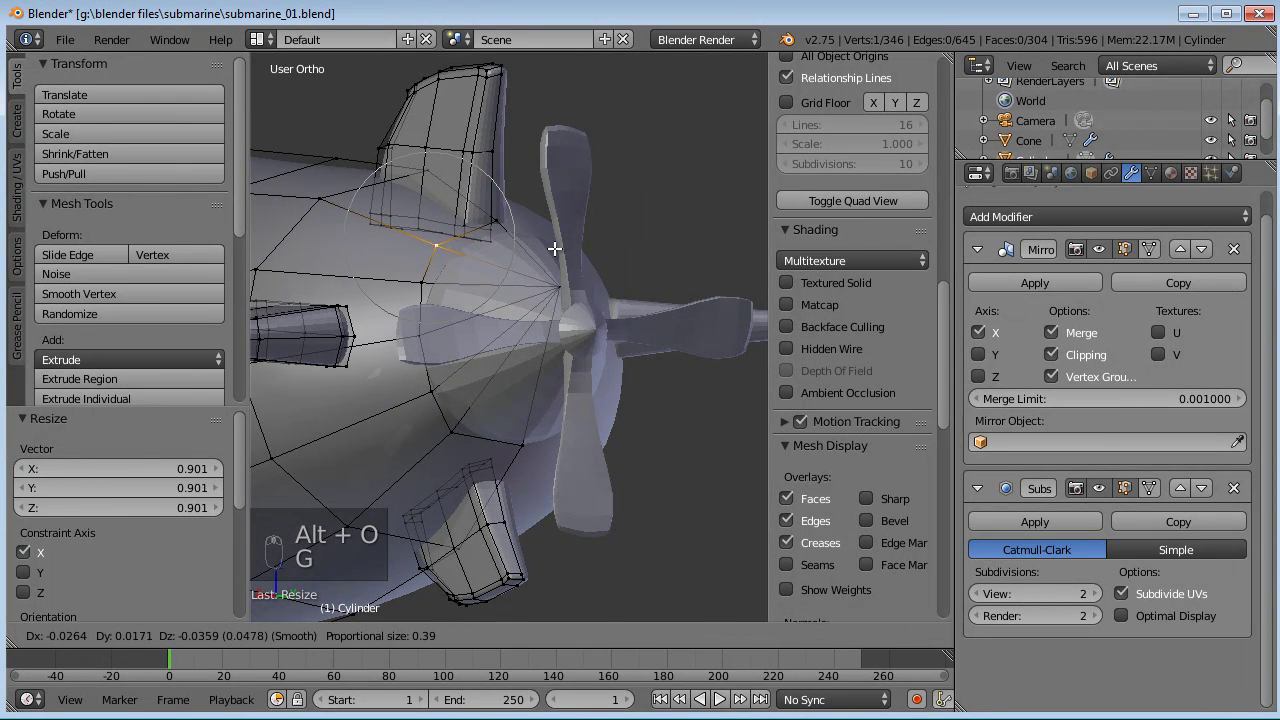
pyautogui.click(557, 261)
pyautogui.press('Tab')
# - Apply smooth shading to the propeller assembly and deselect it
pyautogui.scroll(-3, 591, 284)
pyautogui.moveTo(591, 284); pyautogui.dragTo(710, 226, button='middle')
pyautogui.rightClick(615, 303)
pyautogui.click(77, 349)
pyautogui.scroll(-4, 588, 308)
pyautogui.press('a')
# - Examine the whole submarine from several angles in orthographic and perspective projection
pyautogui.moveTo(588, 308)
pyautogui.mouseDown(button='middle')
pyautogui.moveTo(481, 366)
pyautogui.moveTo(685, 361)
pyautogui.moveTo(521, 372)
pyautogui.moveTo(645, 313)
pyautogui.moveTo(554, 322)
pyautogui.moveTo(474, 372)
pyautogui.moveTo(313, 372)
pyautogui.moveTo(516, 417)
pyautogui.moveTo(623, 376)
pyautogui.moveTo(620, 426)
pyautogui.moveTo(629, 396)
pyautogui.mouseUp(button='middle')
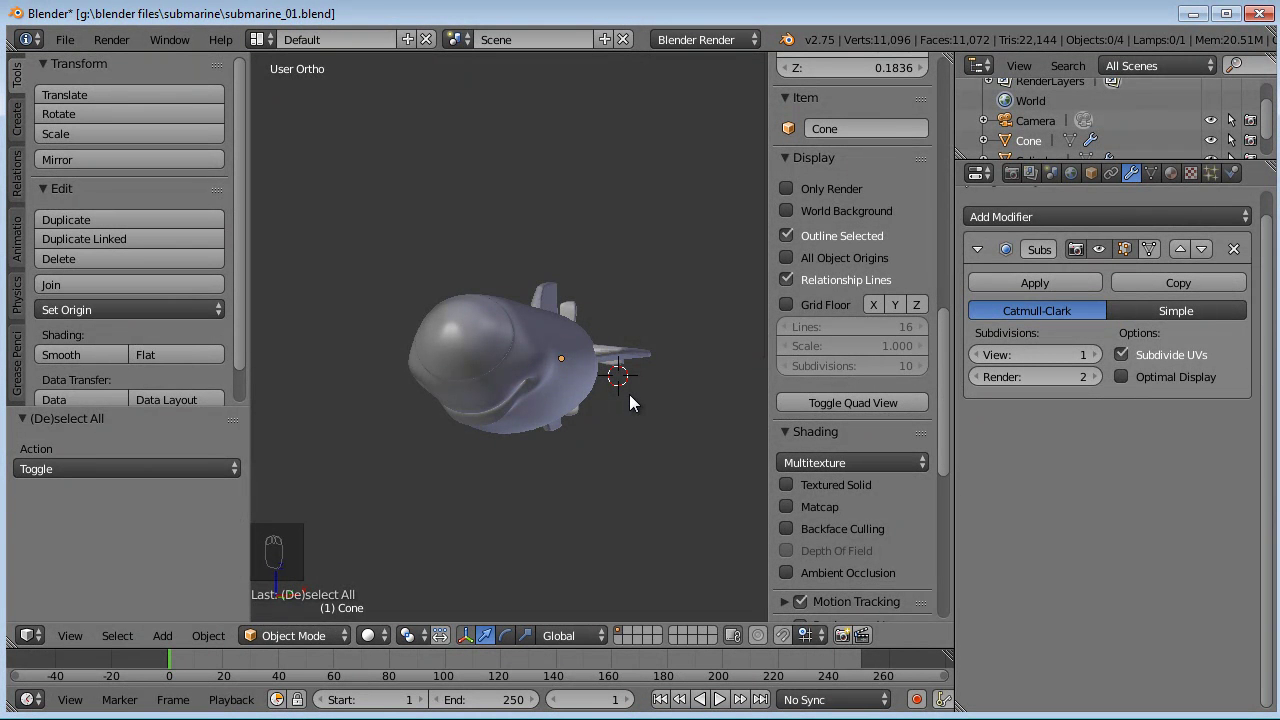
pyautogui.moveTo(629, 394); pyautogui.dragTo(558, 391, button='middle')
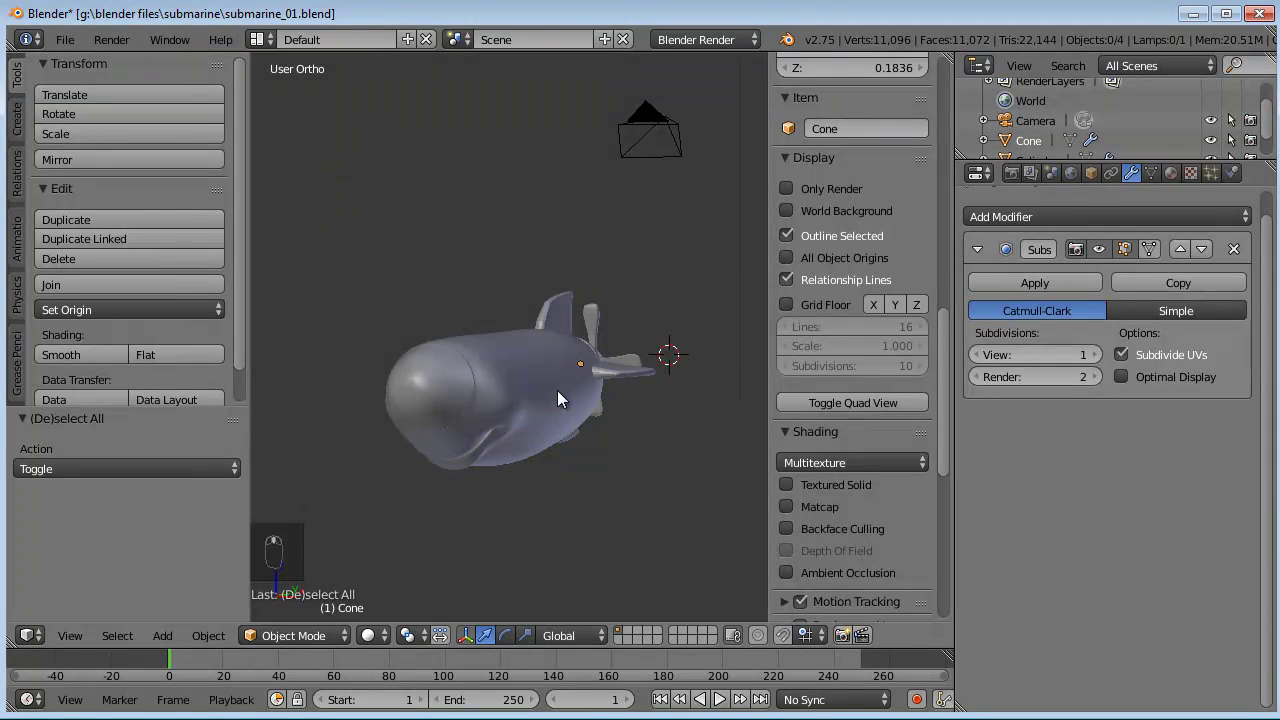
pyautogui.moveTo(489, 312); pyautogui.dragTo(512, 312, button='middle')
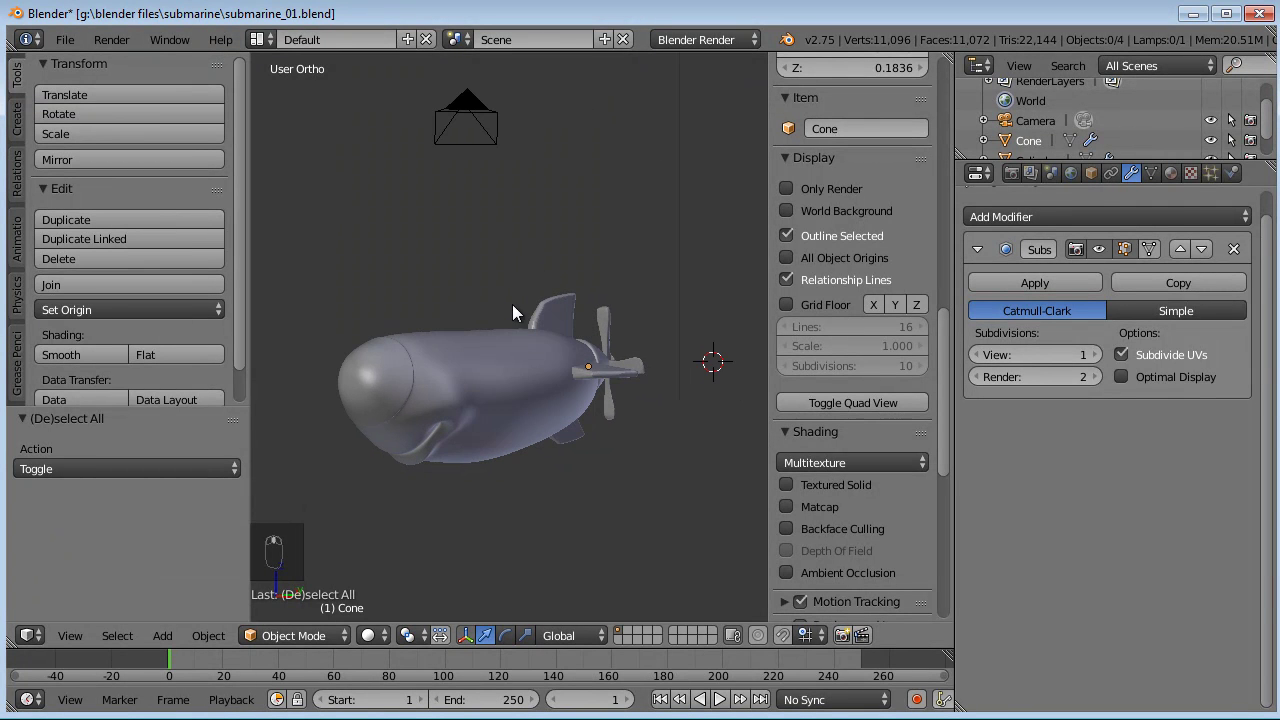
pyautogui.moveTo(470, 268); pyautogui.dragTo(517, 346, button='middle')
pyautogui.press('KP_5')
pyautogui.moveTo(588, 325); pyautogui.dragTo(565, 396, button='middle')
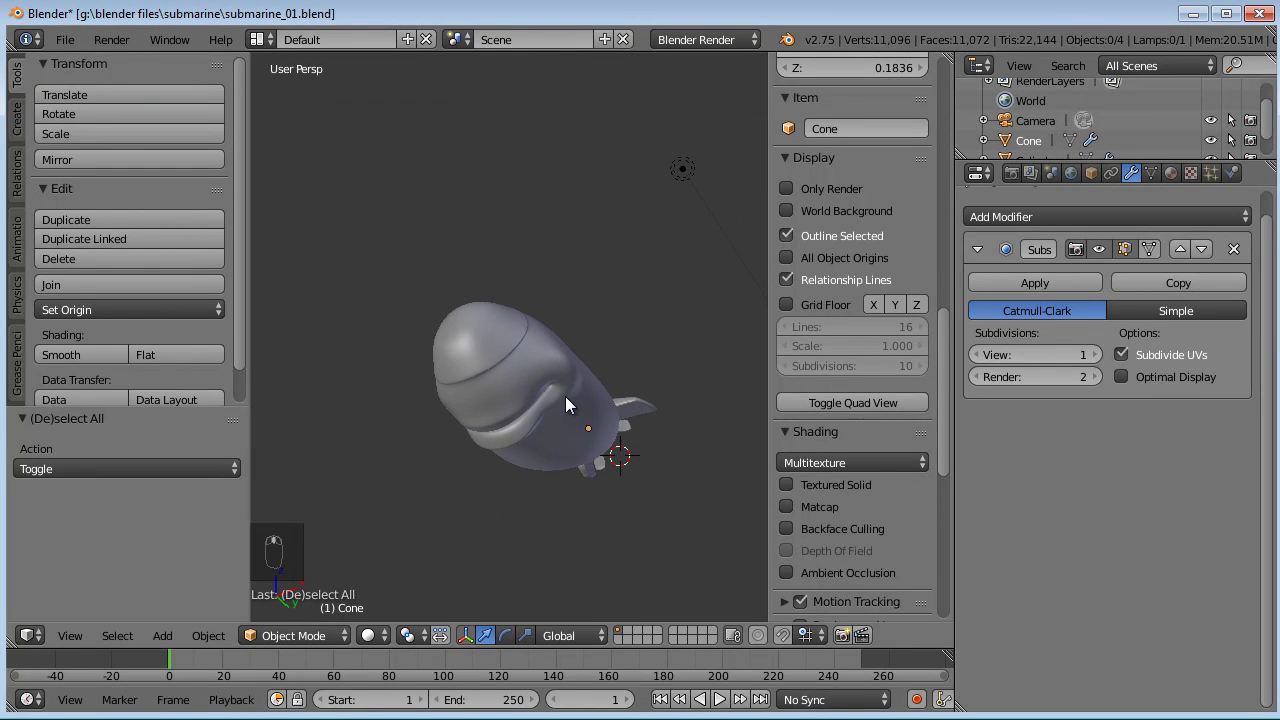
pyautogui.moveTo(579, 365); pyautogui.dragTo(495, 353, button='middle')
pyautogui.press('KP_5')
# - Save the scene over the existing submarine_01.blend file
pyautogui.hotkey('ctrl', 's')
pyautogui.click(495, 355)
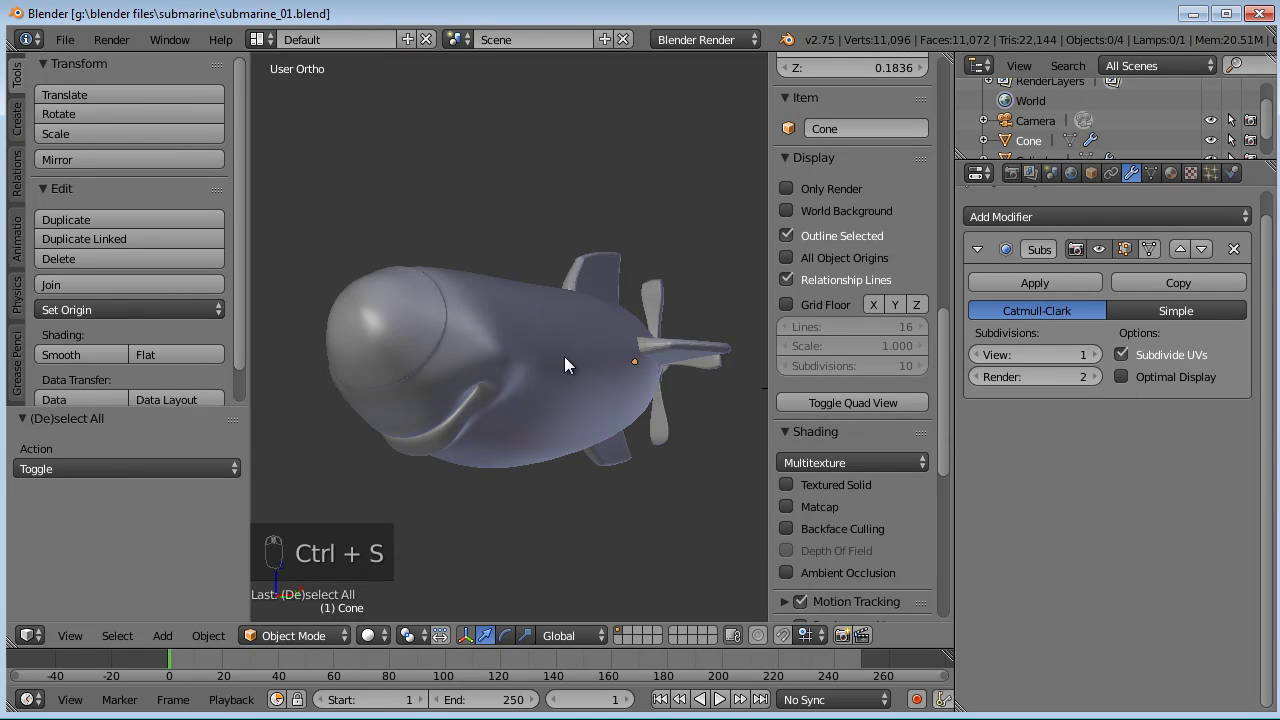